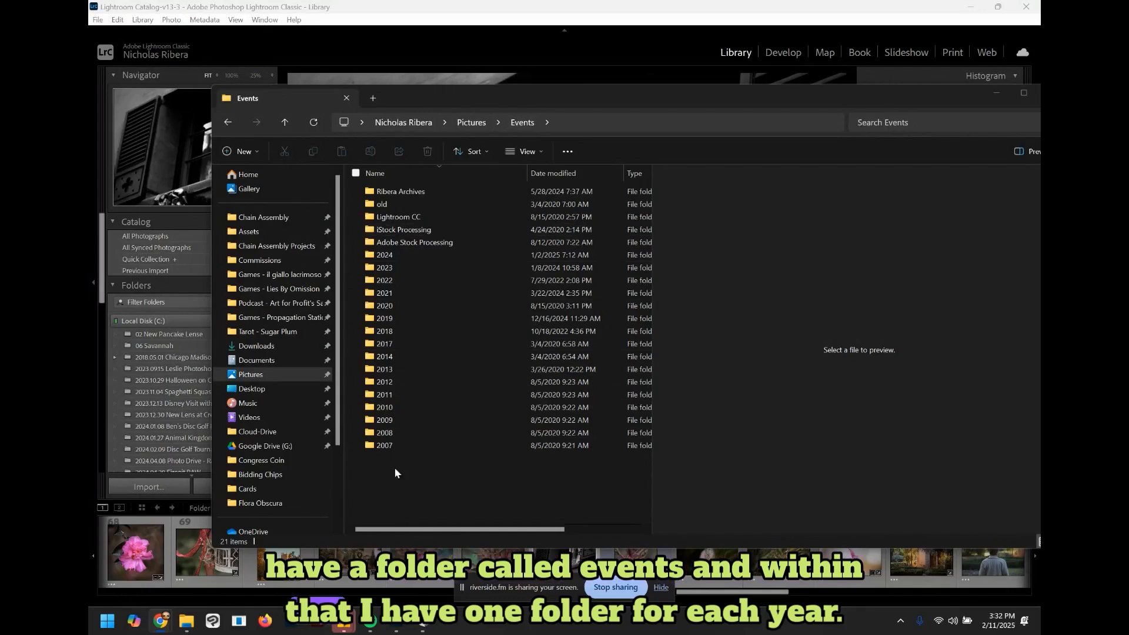
Step: Open the 2024.12.17 Hollywood Studios RAW folder under Pictures > Events > 2024 in File Explorer
{"action": "double_click", "coordinate": [375, 258]}
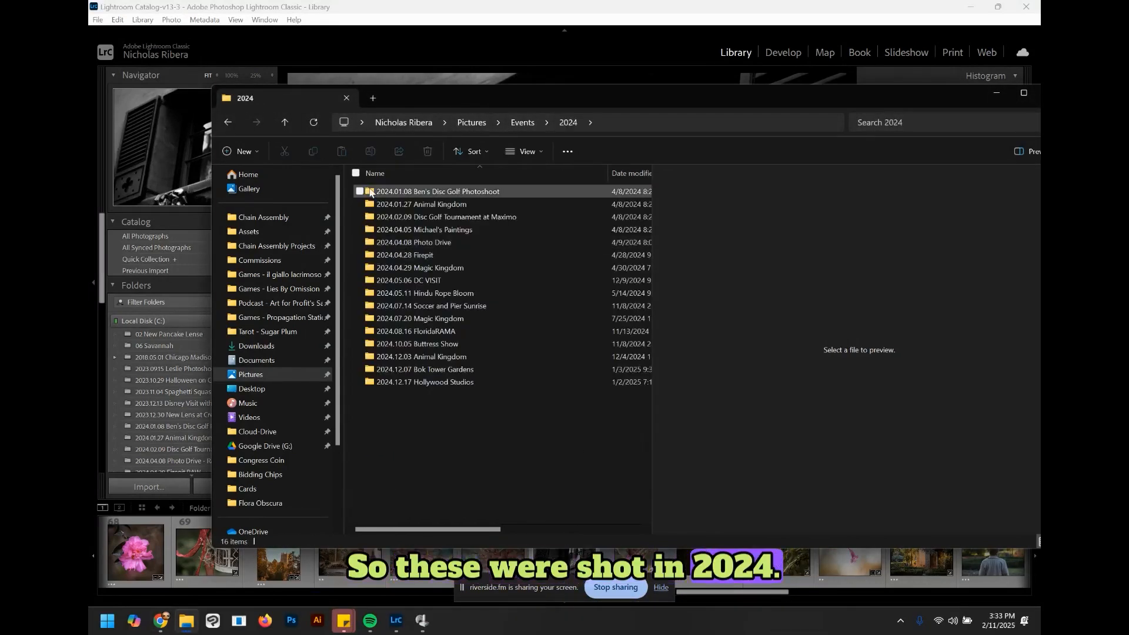
{"action": "left_click", "coordinate": [522, 123]}
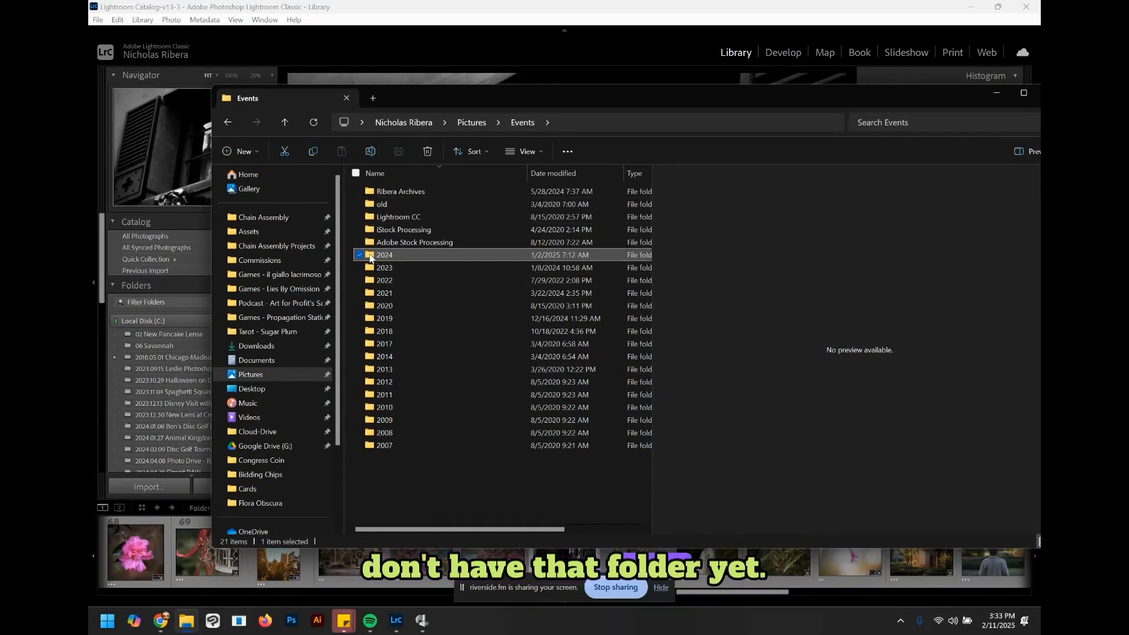
{"action": "double_click", "coordinate": [370, 257]}
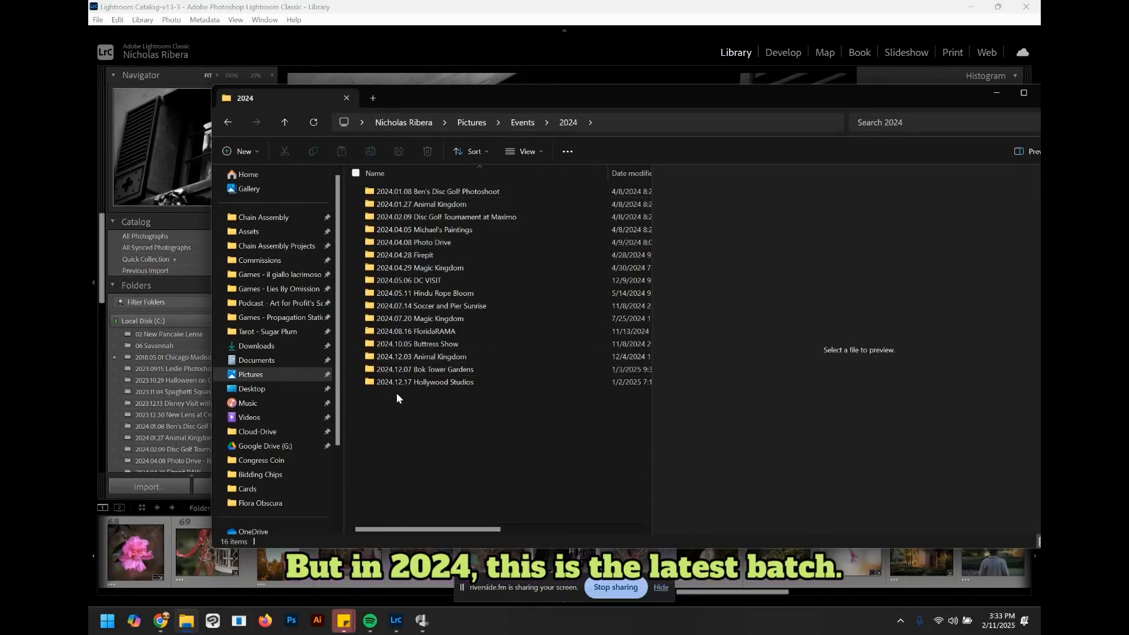
{"action": "left_click", "coordinate": [367, 386]}
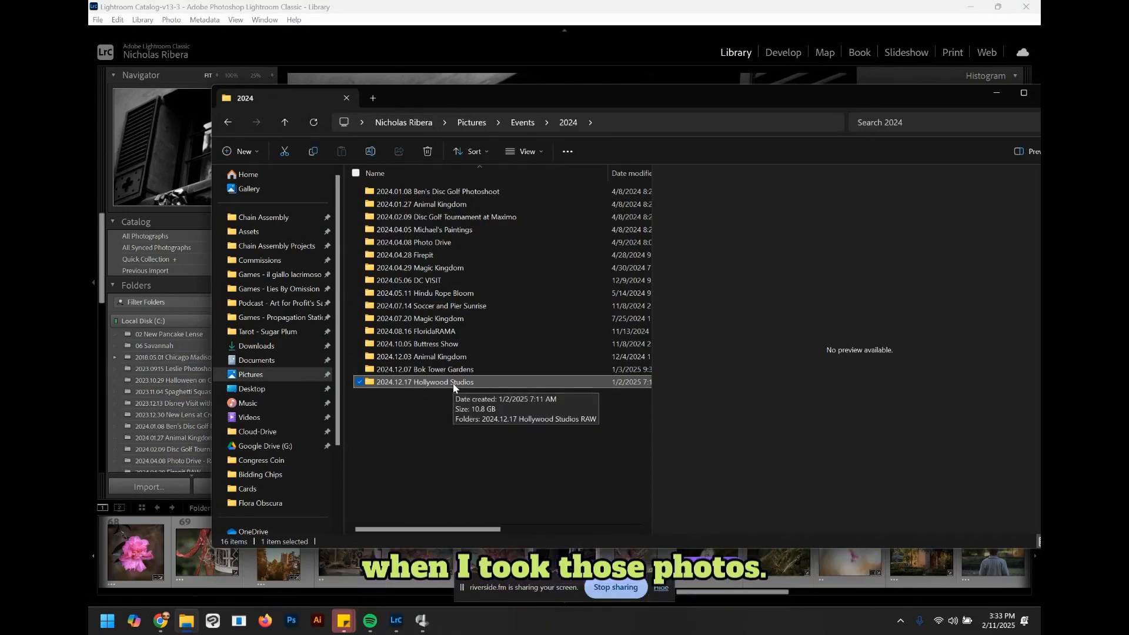
{"action": "double_click", "coordinate": [371, 383]}
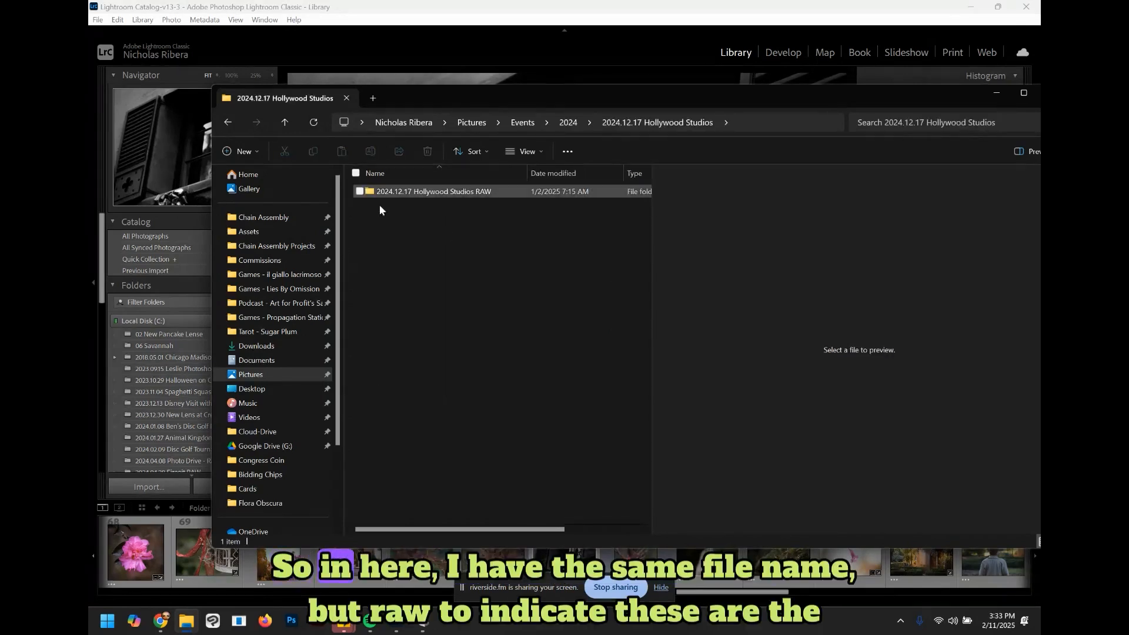
{"action": "left_click", "coordinate": [390, 193]}
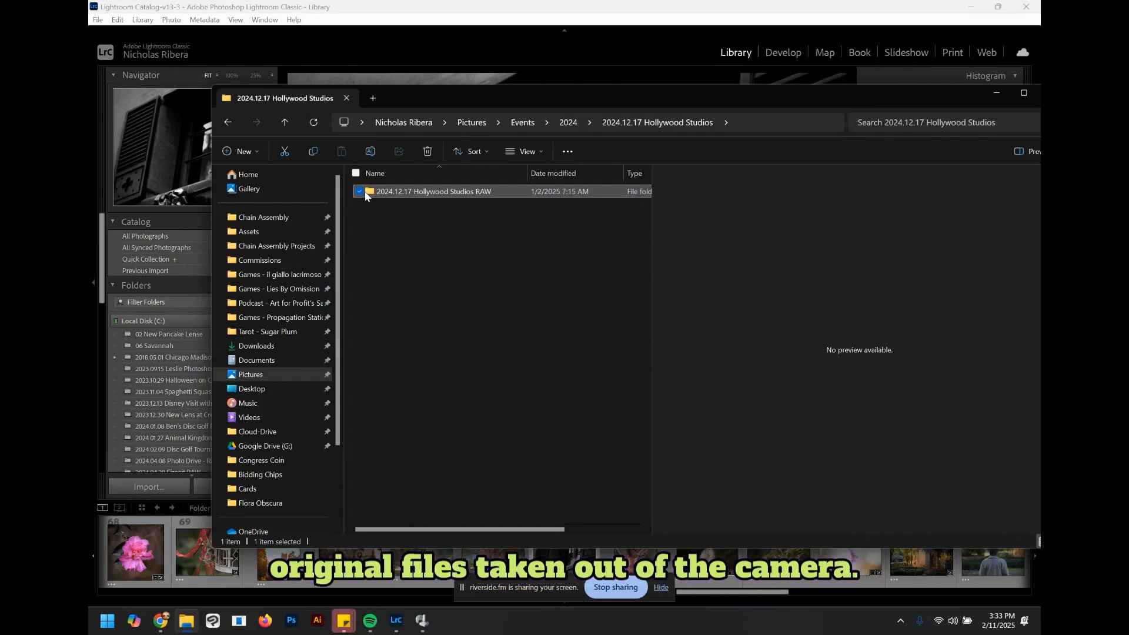
{"action": "double_click", "coordinate": [422, 192]}
{"action": "key", "text": "BackSpace"}
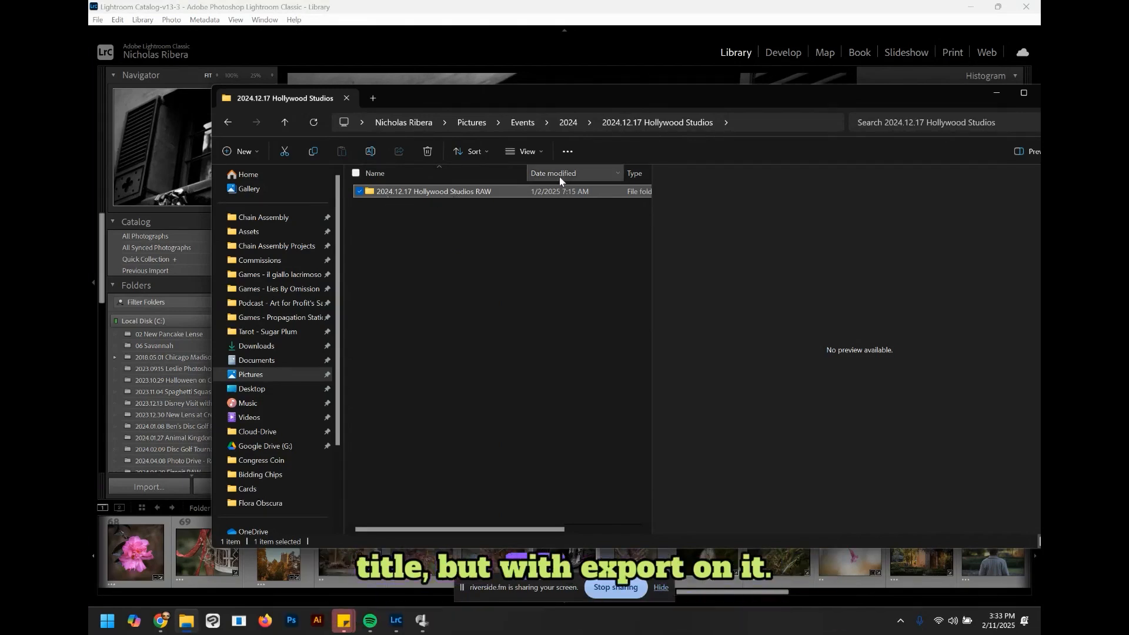
{"action": "double_click", "coordinate": [371, 195]}
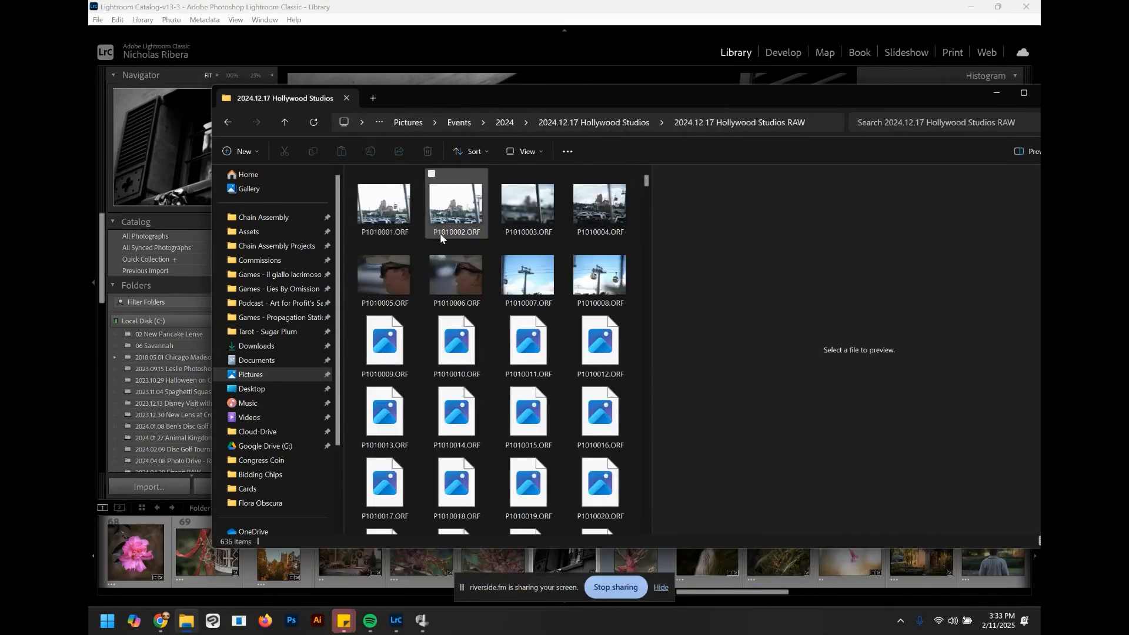
Step: Select all the RAW photos in the folder and import them into the Lightroom catalog using Add
{"action": "left_click", "coordinate": [400, 213]}
{"action": "key", "text": "ctrl+a"}
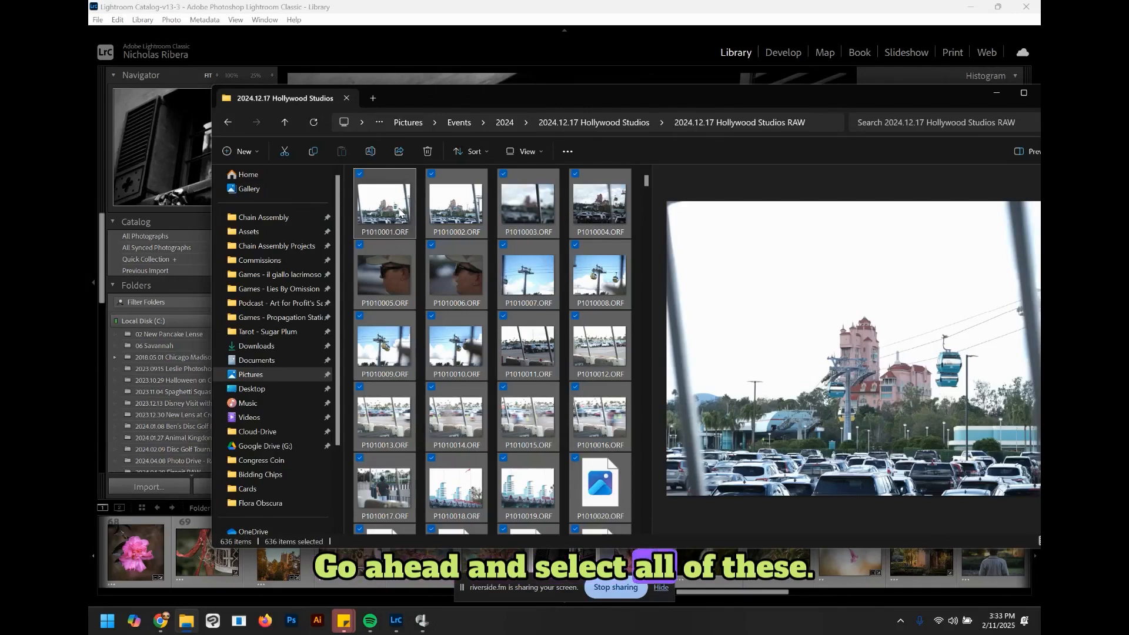
{"action": "left_click_drag", "start_coordinate": [485, 103], "coordinate": [592, 93]}
{"action": "left_click_drag", "start_coordinate": [462, 214], "coordinate": [300, 186]}
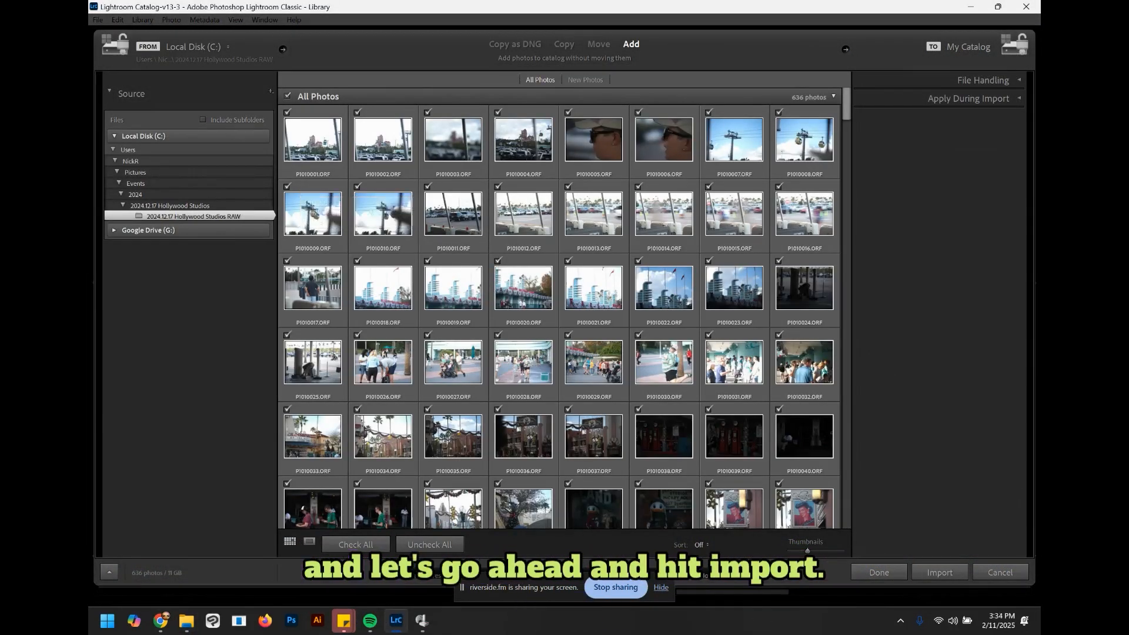
{"action": "left_click", "coordinate": [939, 572]}
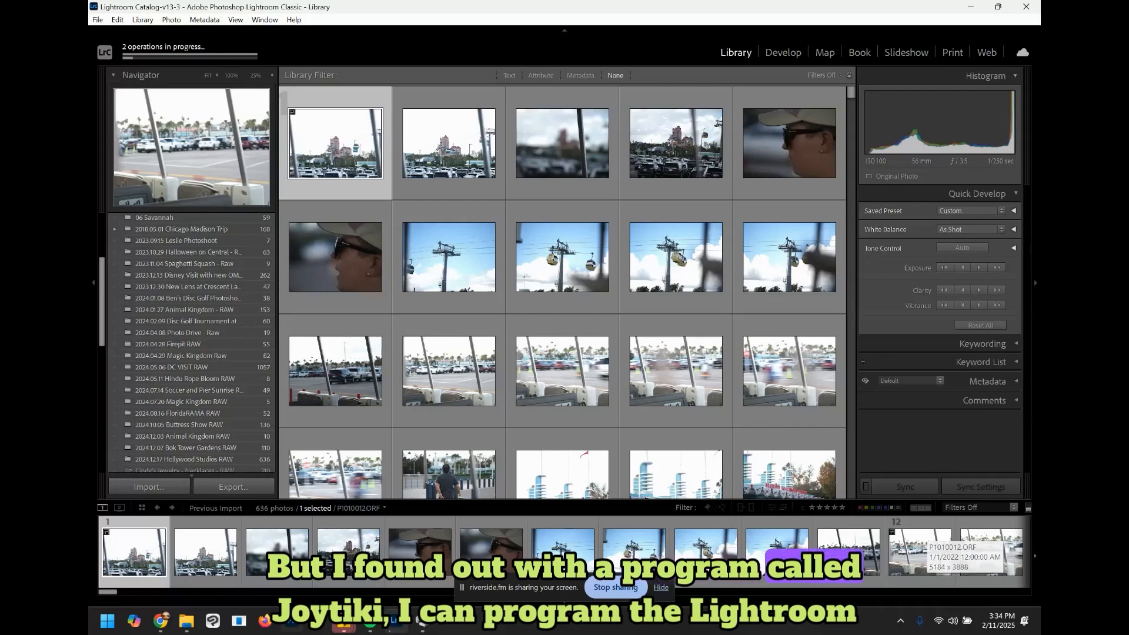
Step: Check the Lightroom profile's button assignments in JoyToKey, then return to Lightroom
{"action": "left_click", "coordinate": [421, 621]}
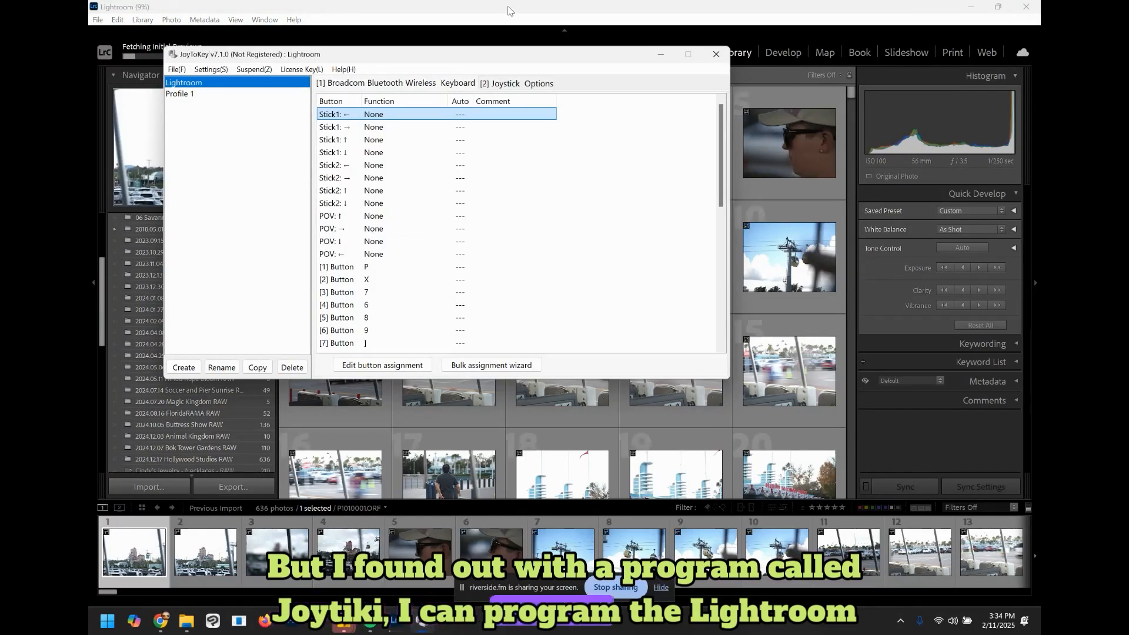
{"action": "left_click", "coordinate": [510, 19]}
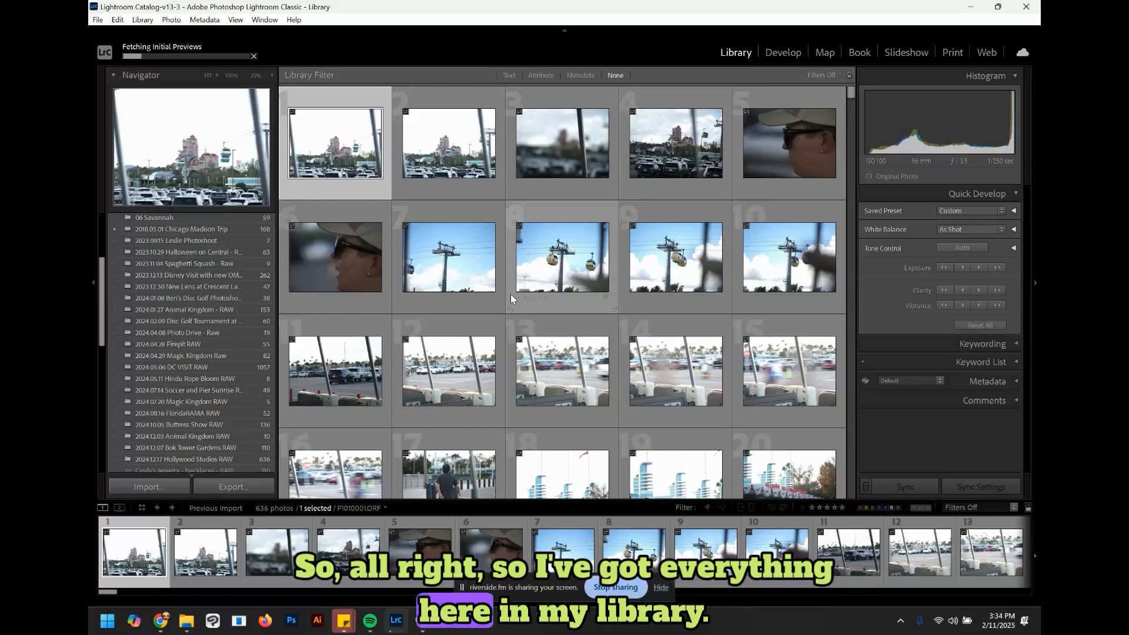
Step: Show the first imported photo in Library Loupe view with side panels hidden and the filmstrip enlarged
{"action": "left_click", "coordinate": [776, 54]}
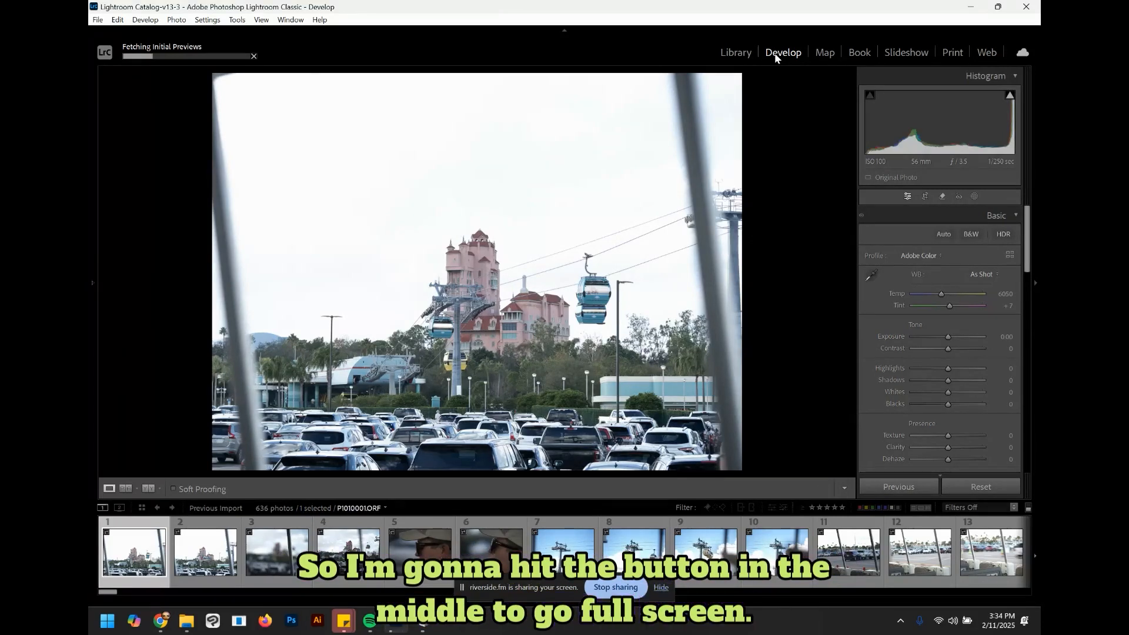
{"action": "key", "text": "e"}
{"action": "key", "text": "Tab"}
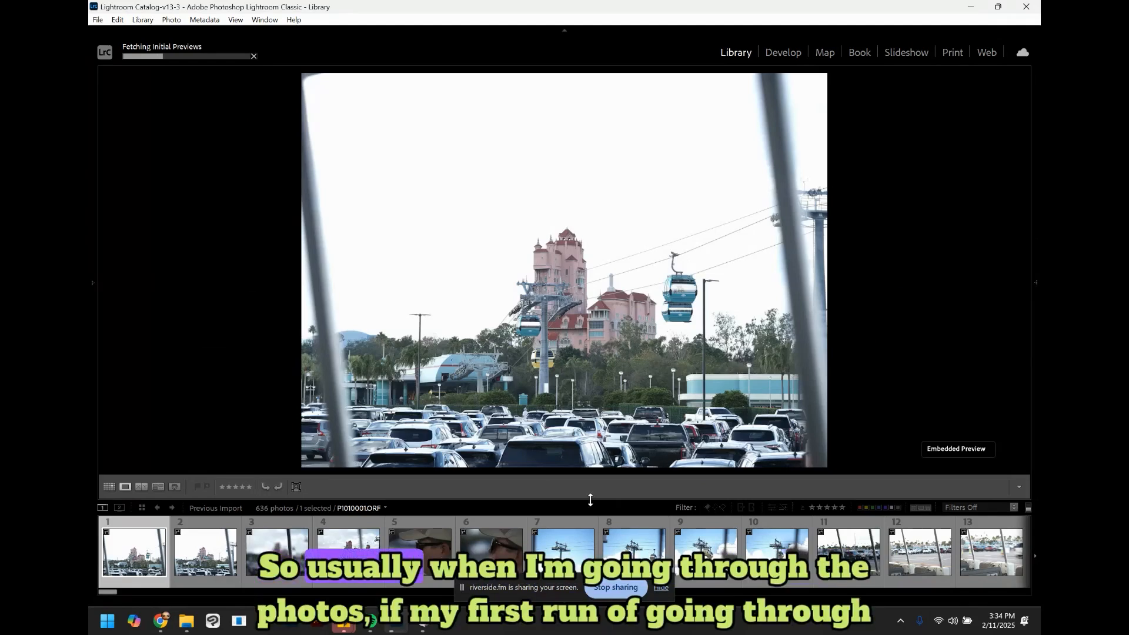
{"action": "left_click_drag", "start_coordinate": [591, 500], "coordinate": [592, 531]}
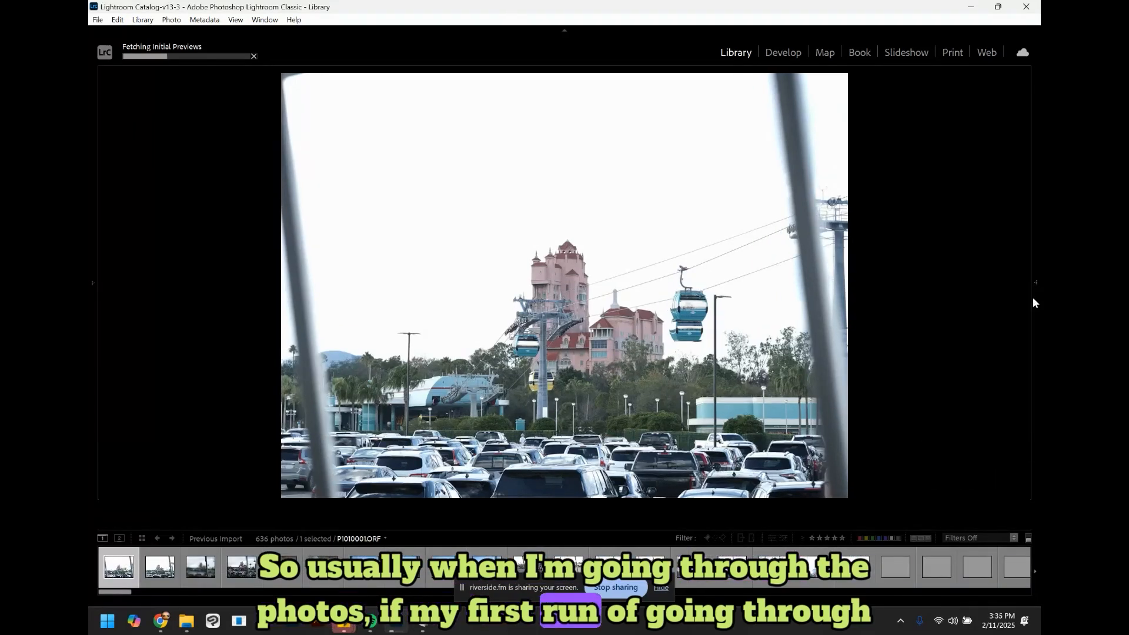
{"action": "mouse_move", "coordinate": [1034, 299]}
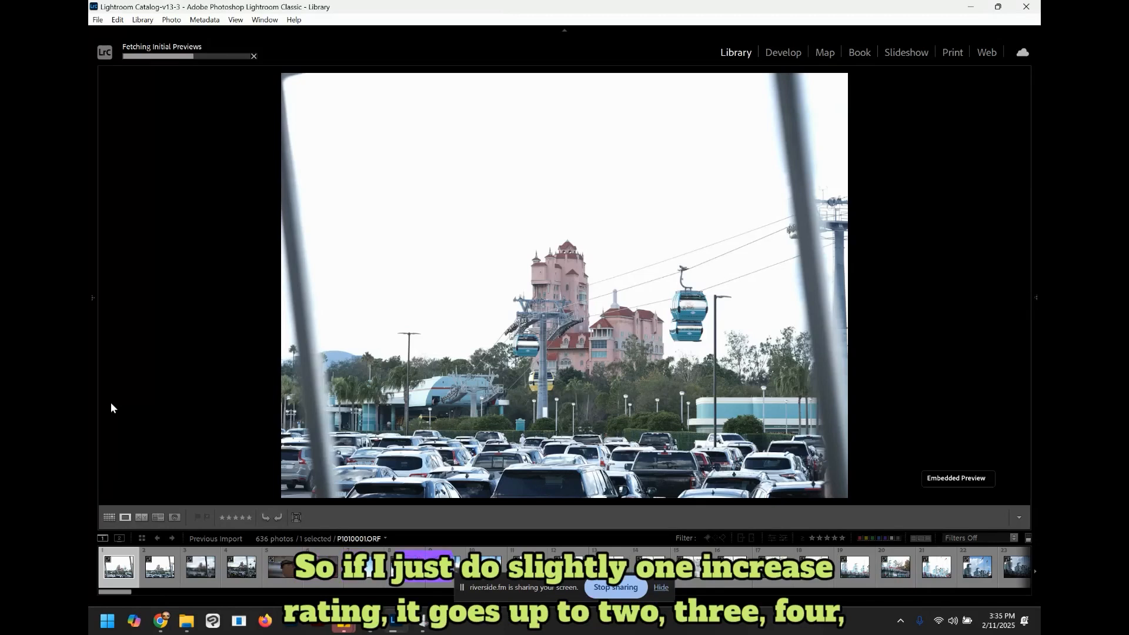
Step: Raise the first photo's star rating twice, then lower it once
{"action": "key", "text": "bracketright"}
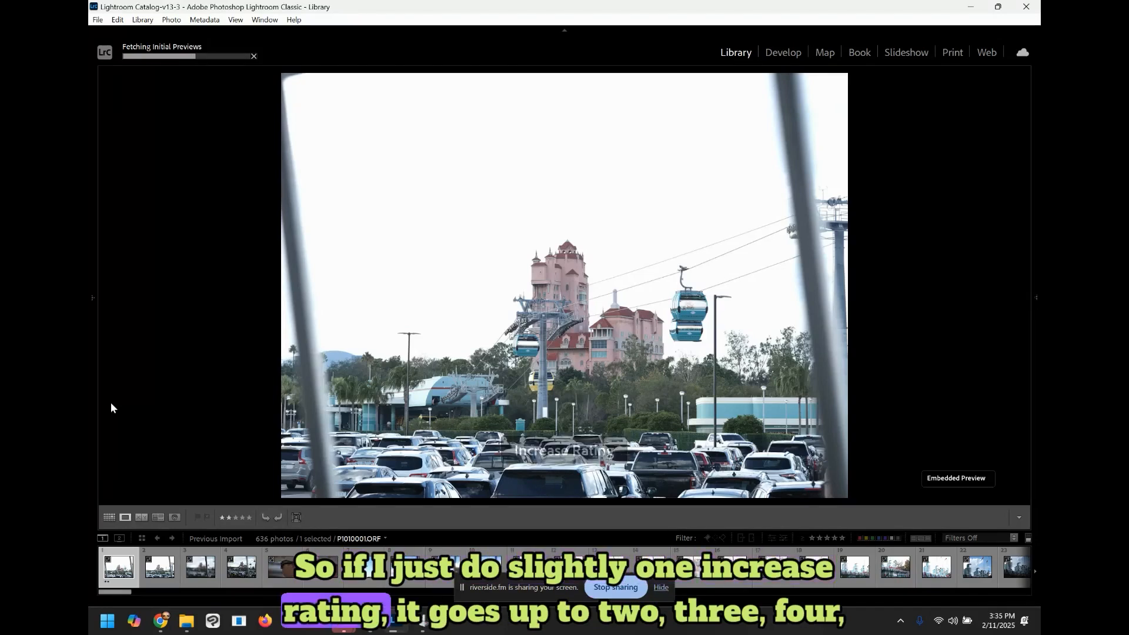
{"action": "key", "text": "bracketright"}
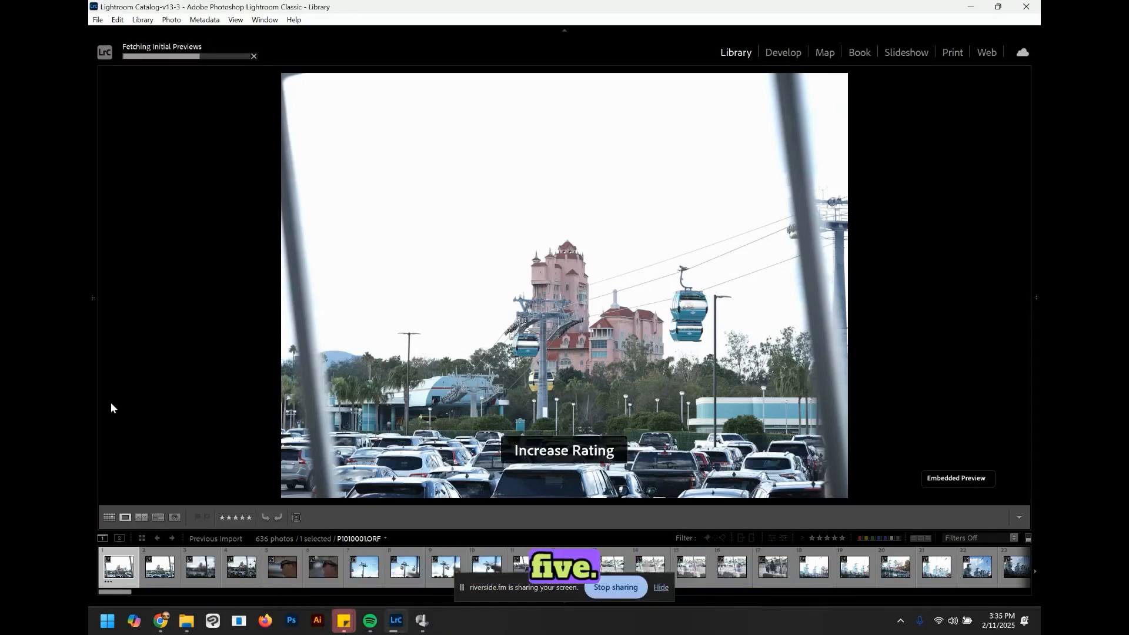
{"action": "key", "text": "bracketleft"}
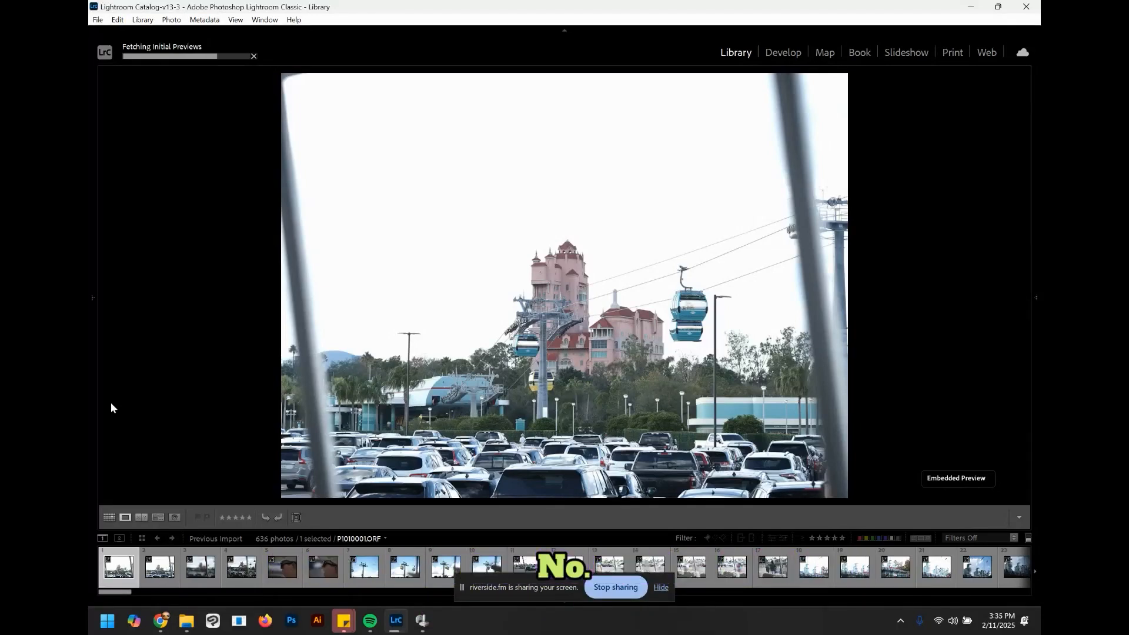
Step: Flag the first photo as a pick
{"action": "key", "text": "9"}
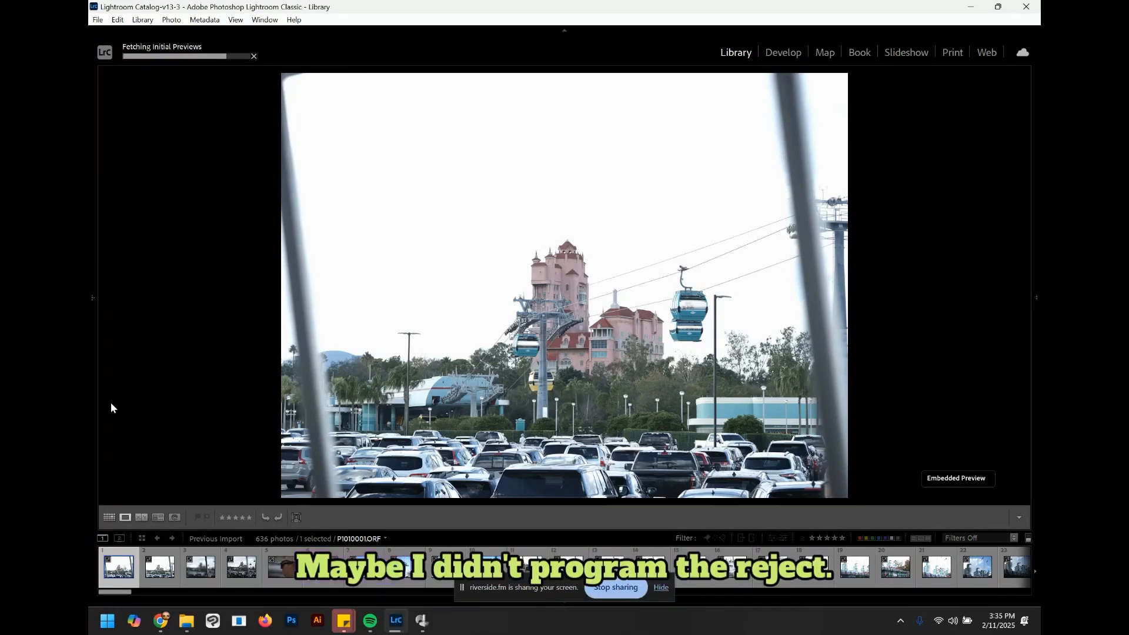
{"action": "key", "text": "8"}
{"action": "key", "text": "p"}
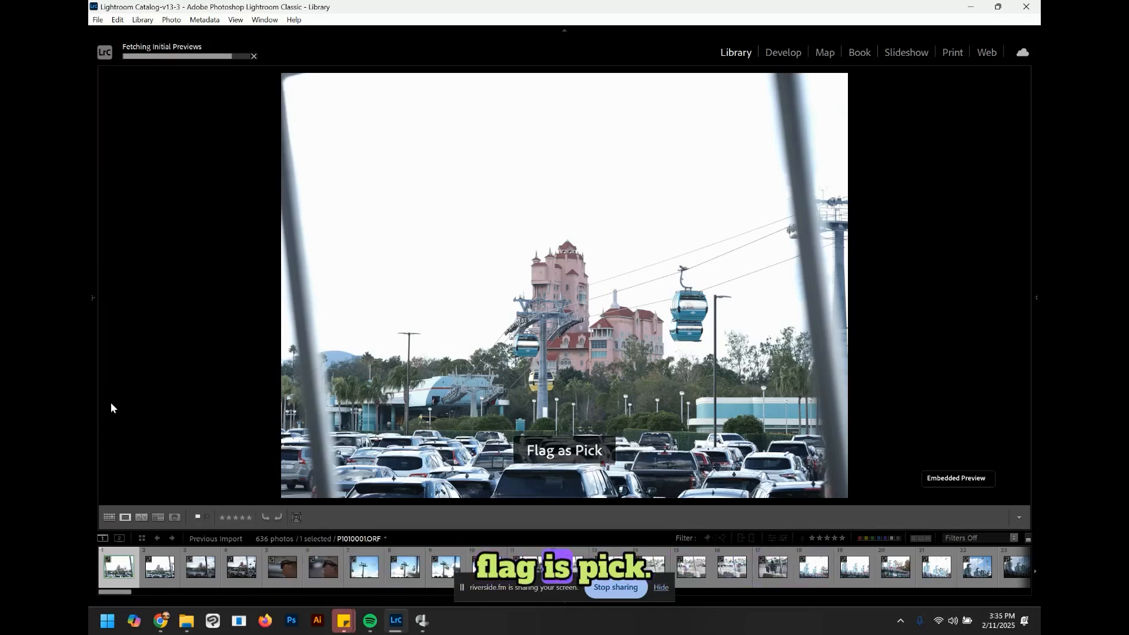
Step: Reject the first photo and the following uninteresting shots one by one, advancing through the filmstrip
{"action": "key", "text": "x"}
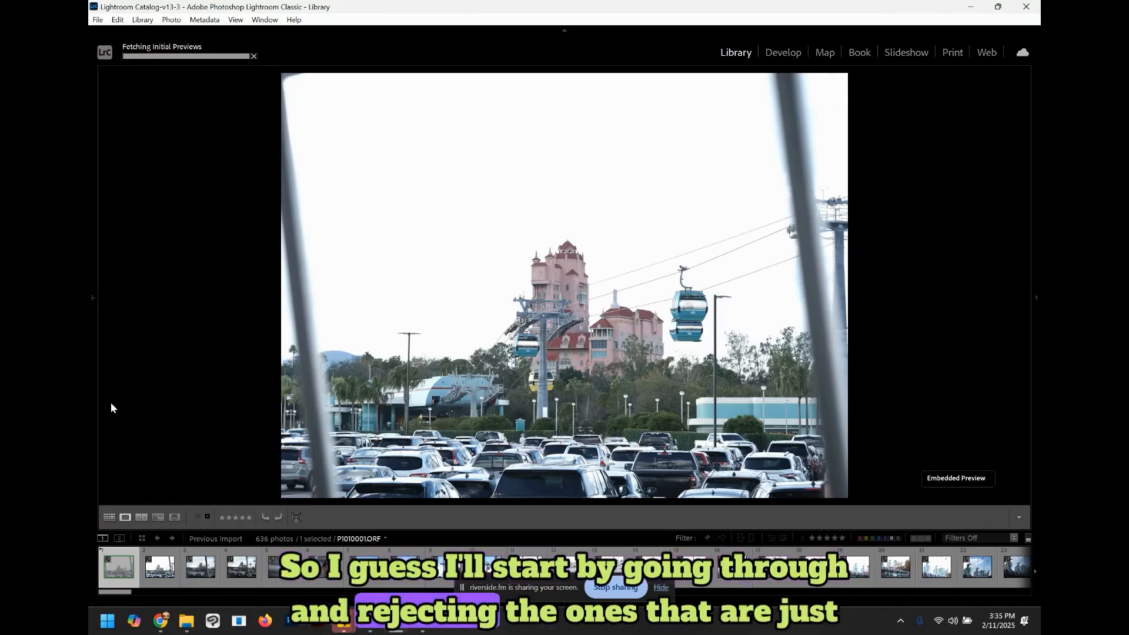
{"action": "key", "text": "Right"}
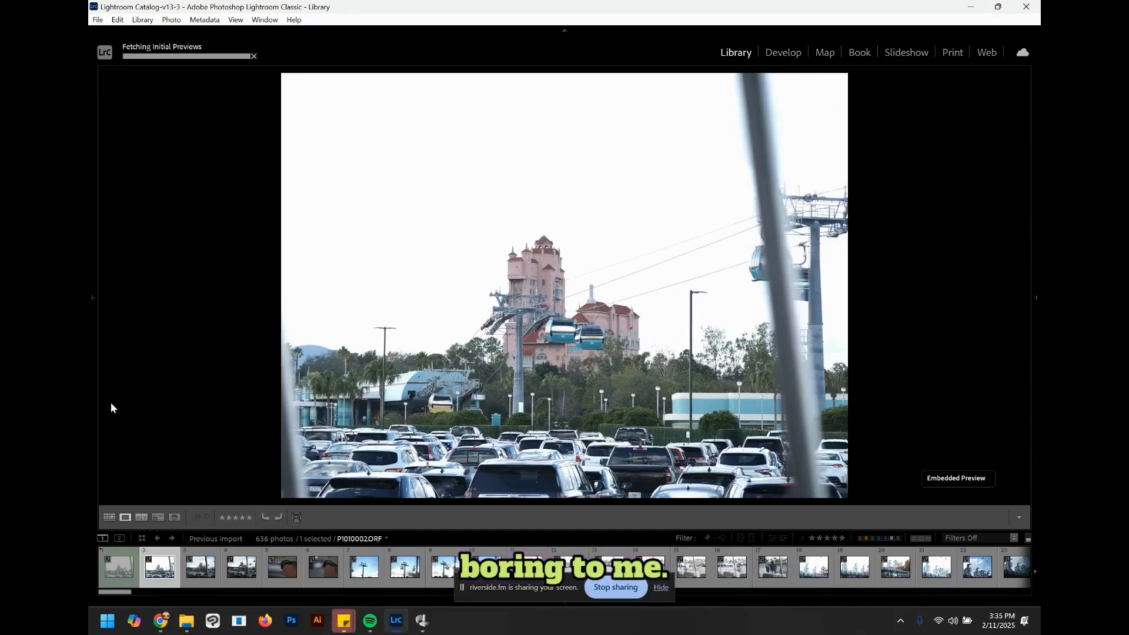
{"action": "key", "text": "x"}
{"action": "key", "text": "Right"}
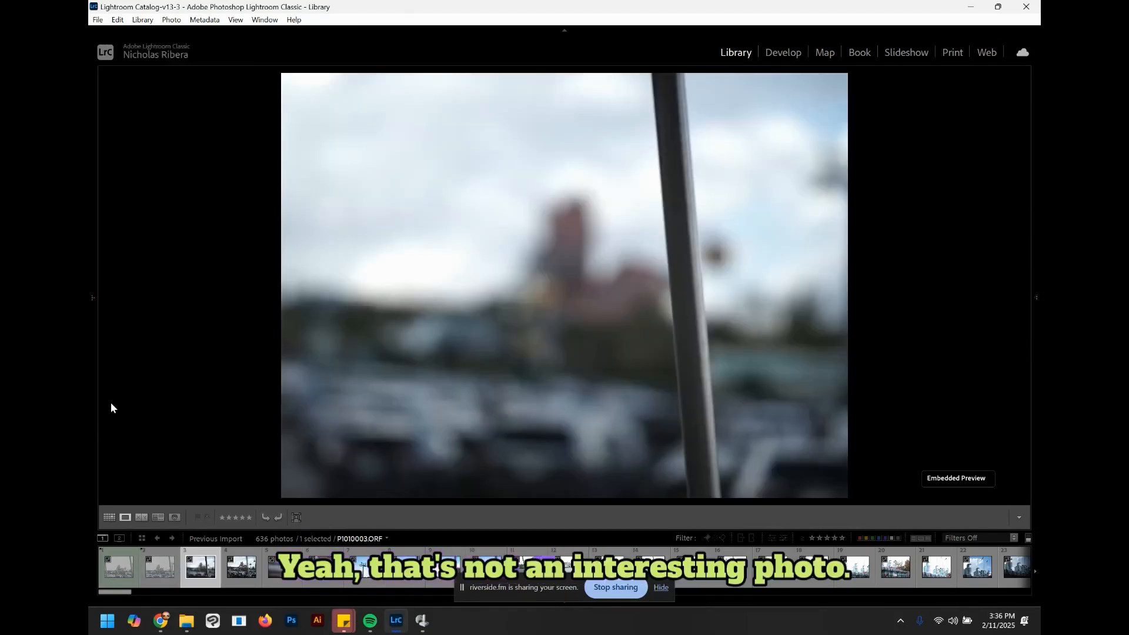
{"action": "key", "text": "Right"}
{"action": "key", "text": "x"}
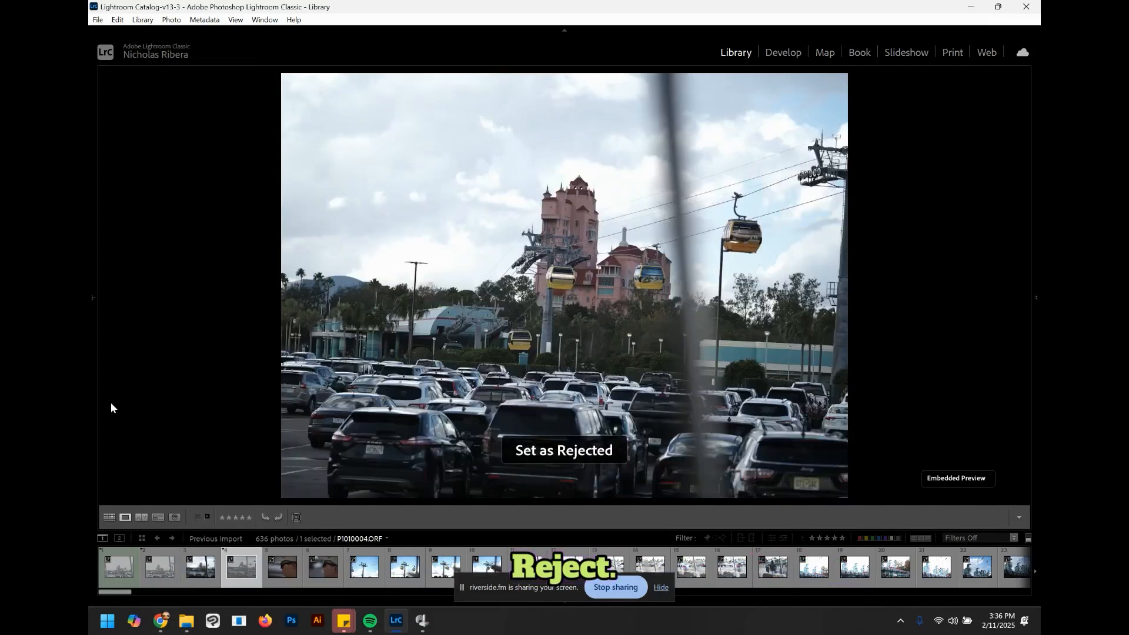
{"action": "key", "text": "Right"}
{"action": "key", "text": "x"}
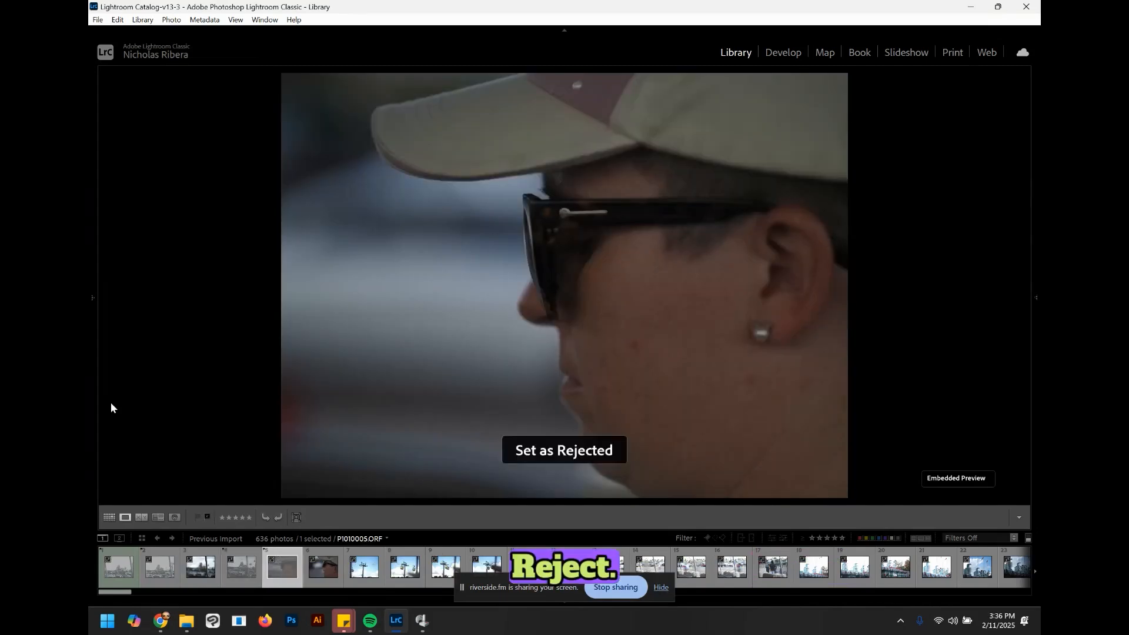
{"action": "key", "text": "Right"}
{"action": "key", "text": "x"}
{"action": "key", "text": "Right"}
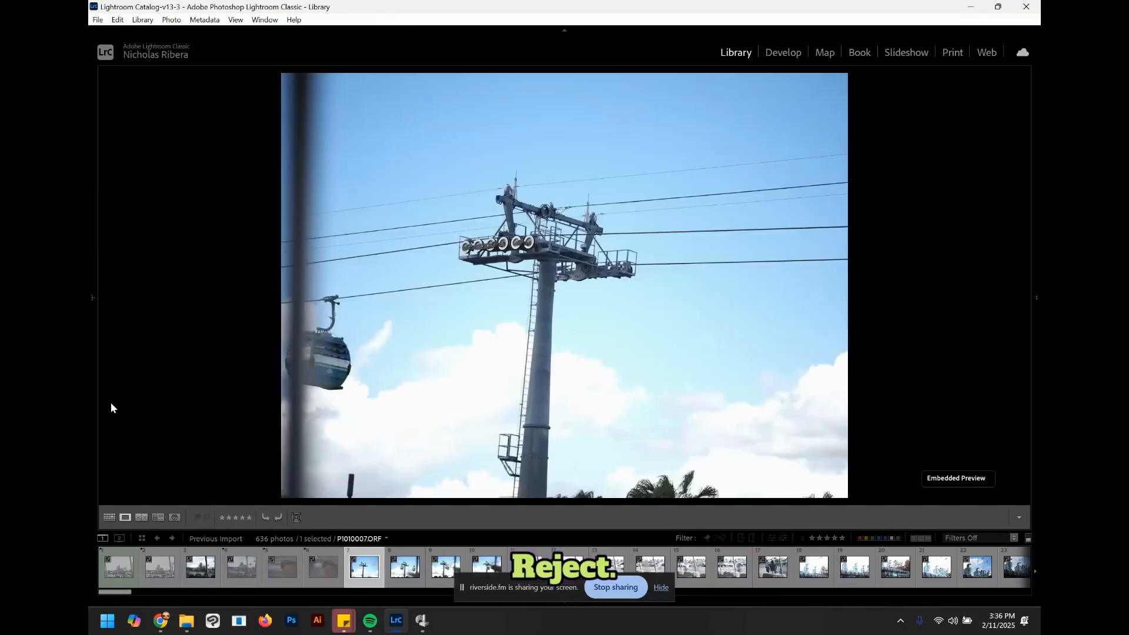
{"action": "key", "text": "x"}
{"action": "key", "text": "Right"}
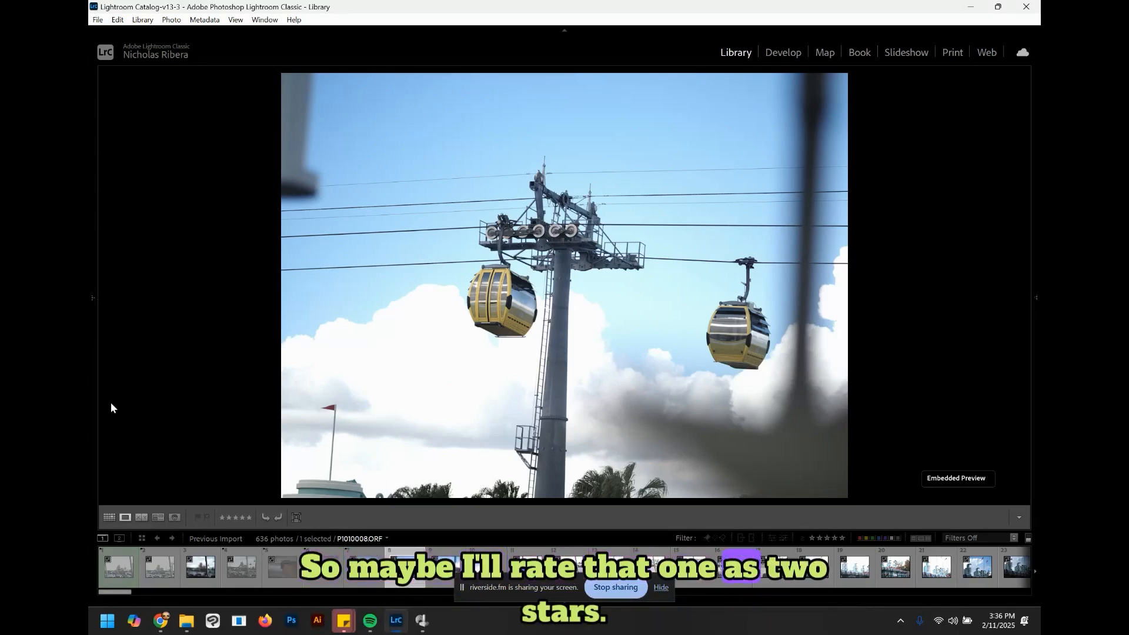
Step: Adjust the star rating of the photo showing two yellow gondolas
{"action": "key", "text": "bracketright"}
{"action": "key", "text": "bracketleft"}
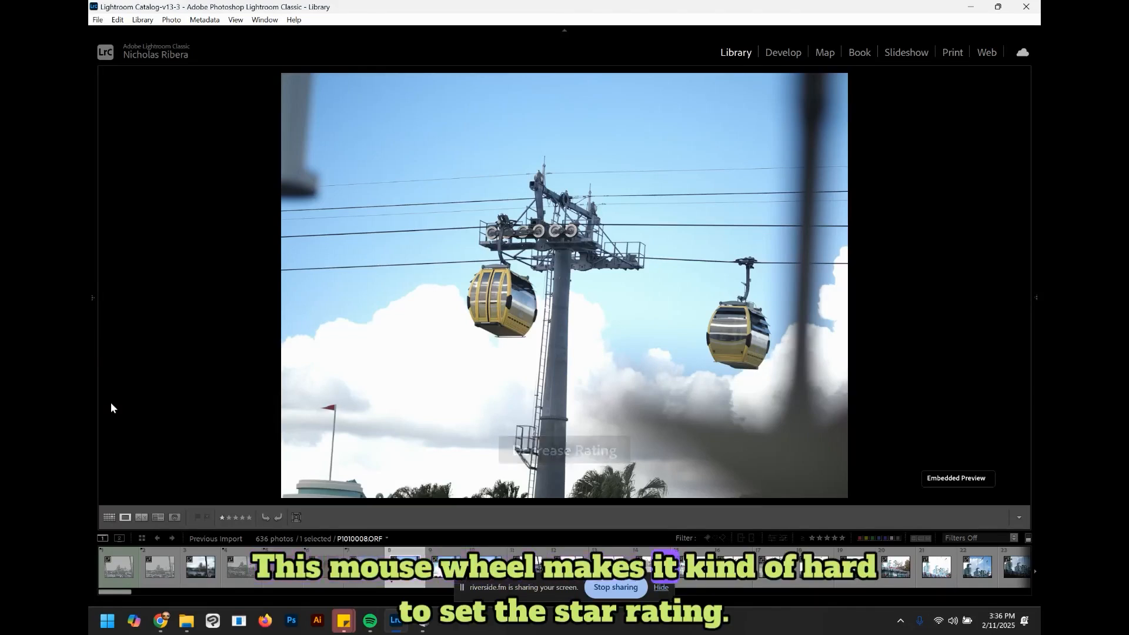
{"action": "key", "text": "bracketright"}
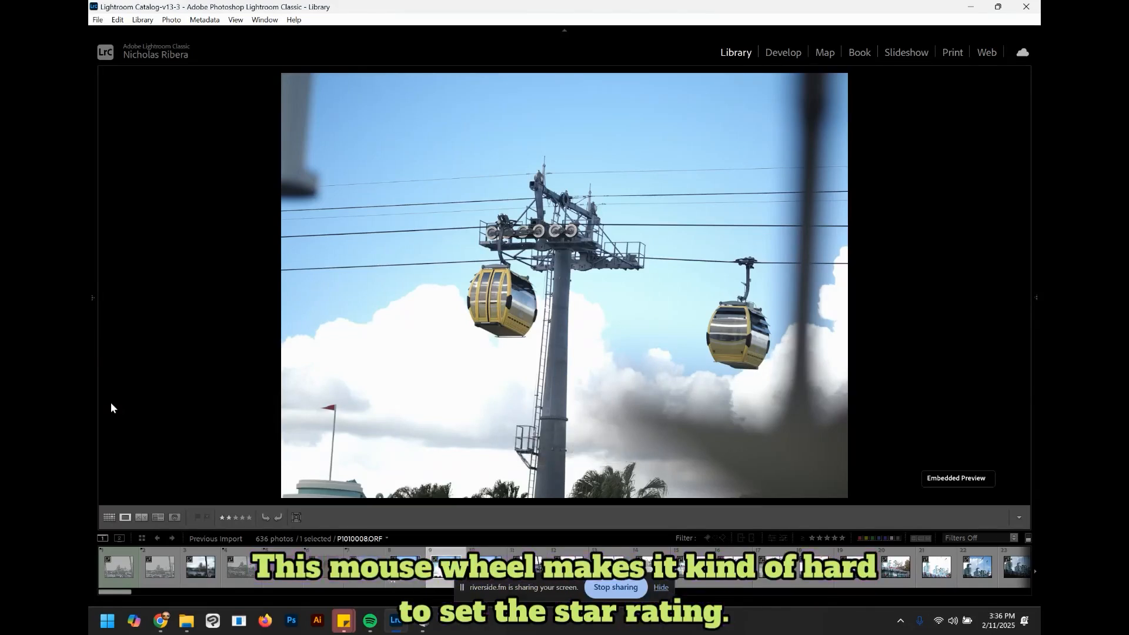
Step: Move on and reject each of the next four photos in turn
{"action": "key", "text": "Right"}
{"action": "key", "text": "x"}
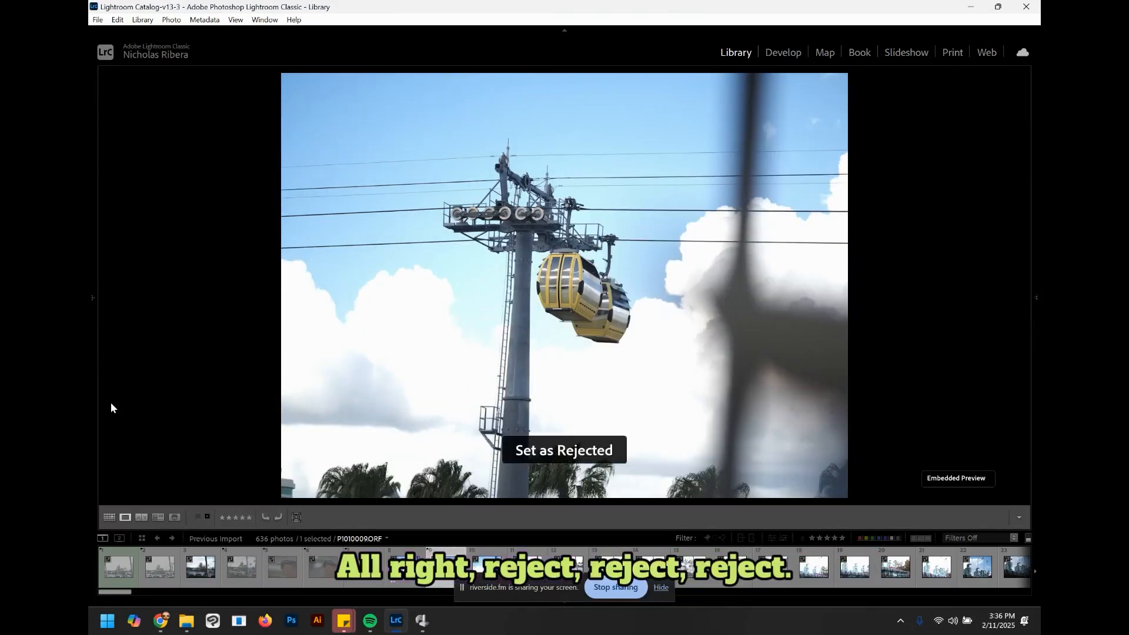
{"action": "key", "text": "Right"}
{"action": "key", "text": "x"}
{"action": "key", "text": "Right"}
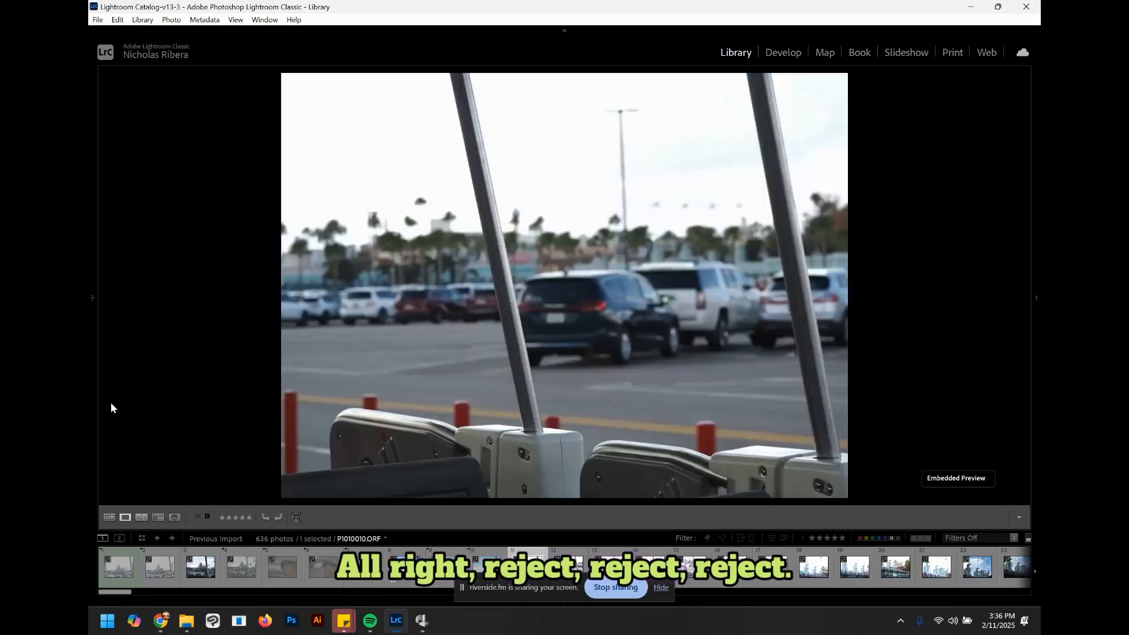
{"action": "key", "text": "x"}
{"action": "key", "text": "Right"}
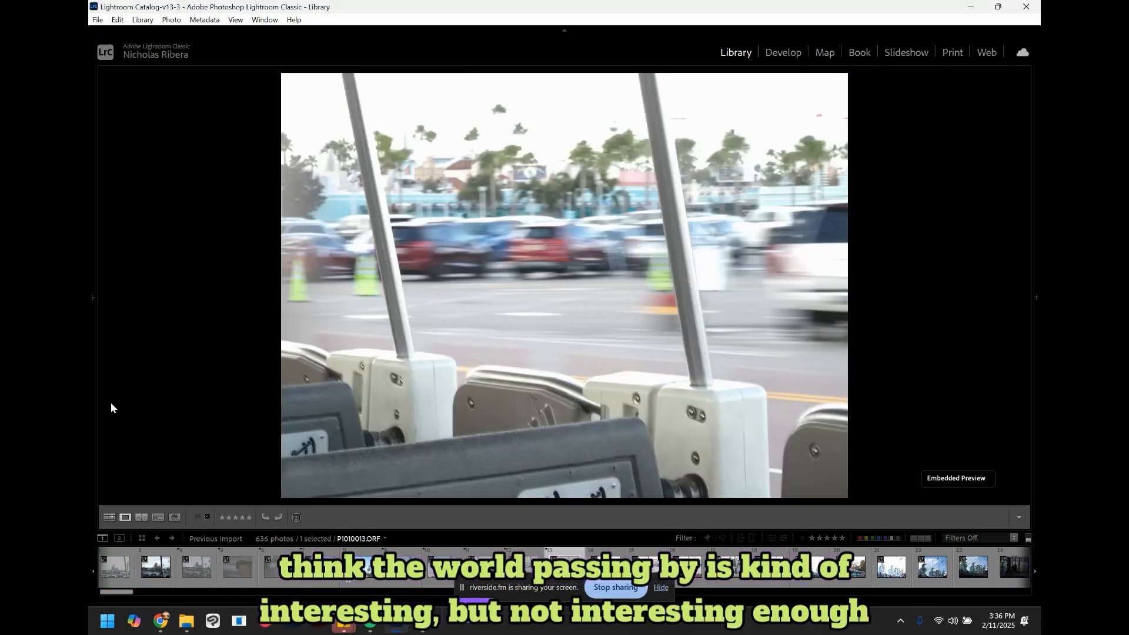
{"action": "key", "text": "x"}
{"action": "key", "text": "Right"}
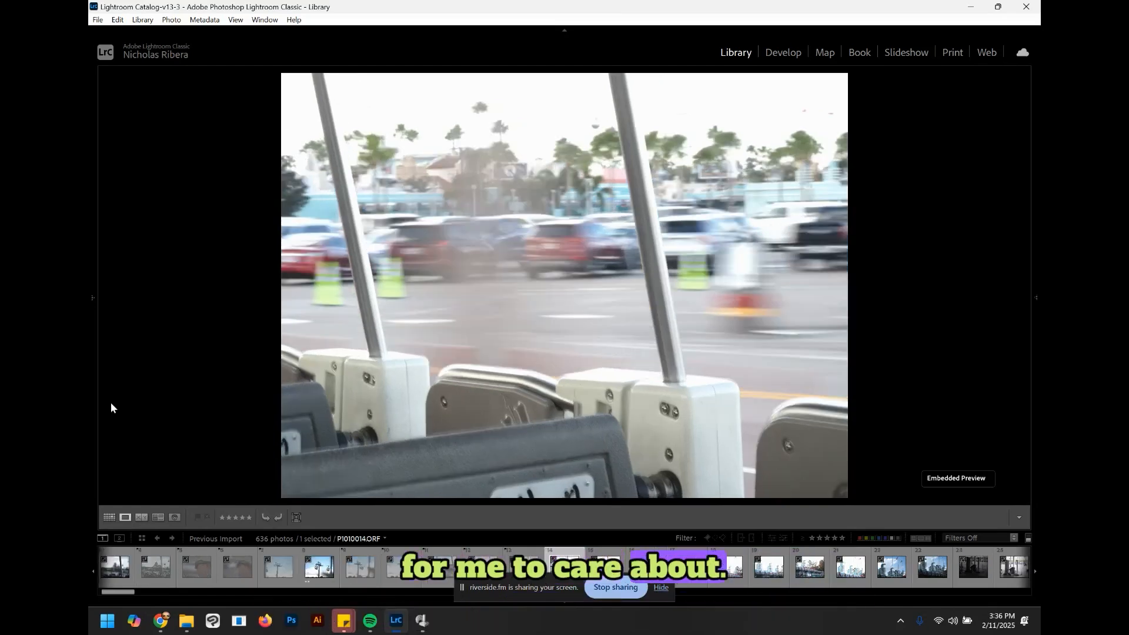
Step: Advance through the filmstrip, rejecting the Hollywood Studios entrance shots, the security-line photos and the crowded queue shots one by one
{"action": "key", "text": "Right"}
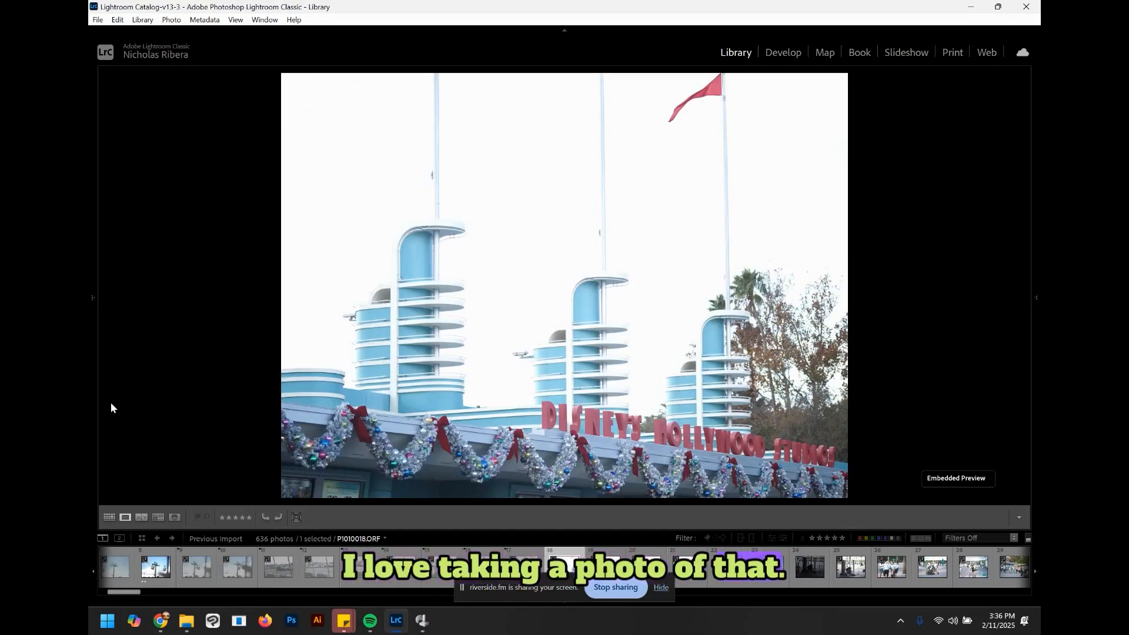
{"action": "key", "text": "Right"}
{"action": "key", "text": "x"}
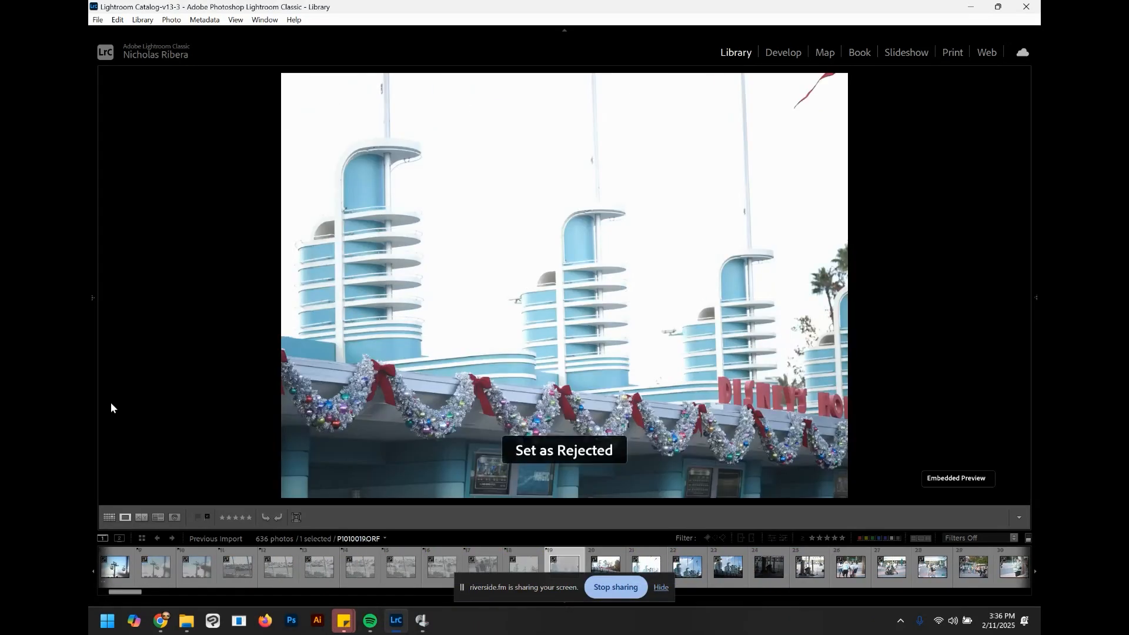
{"action": "key", "text": "Right"}
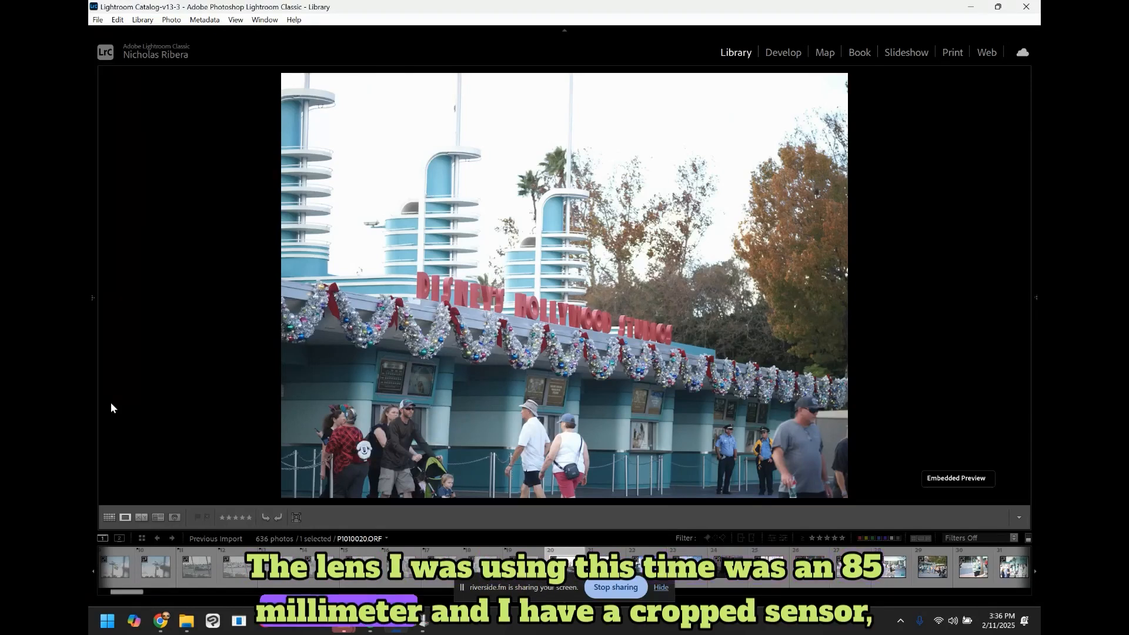
{"action": "key", "text": "Right"}
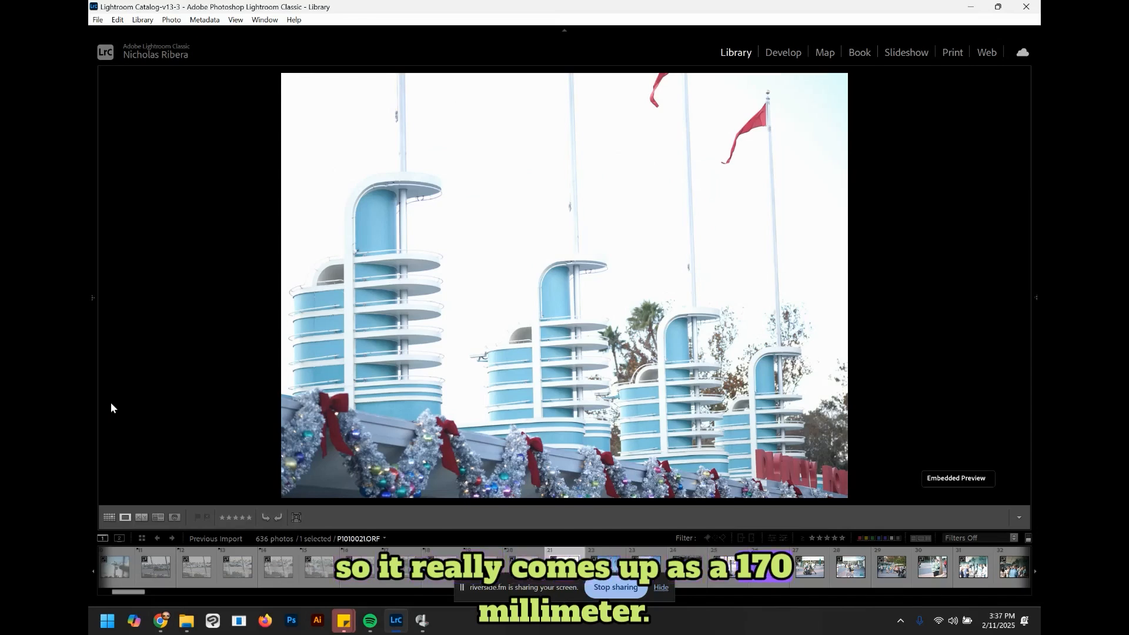
{"action": "key", "text": "x"}
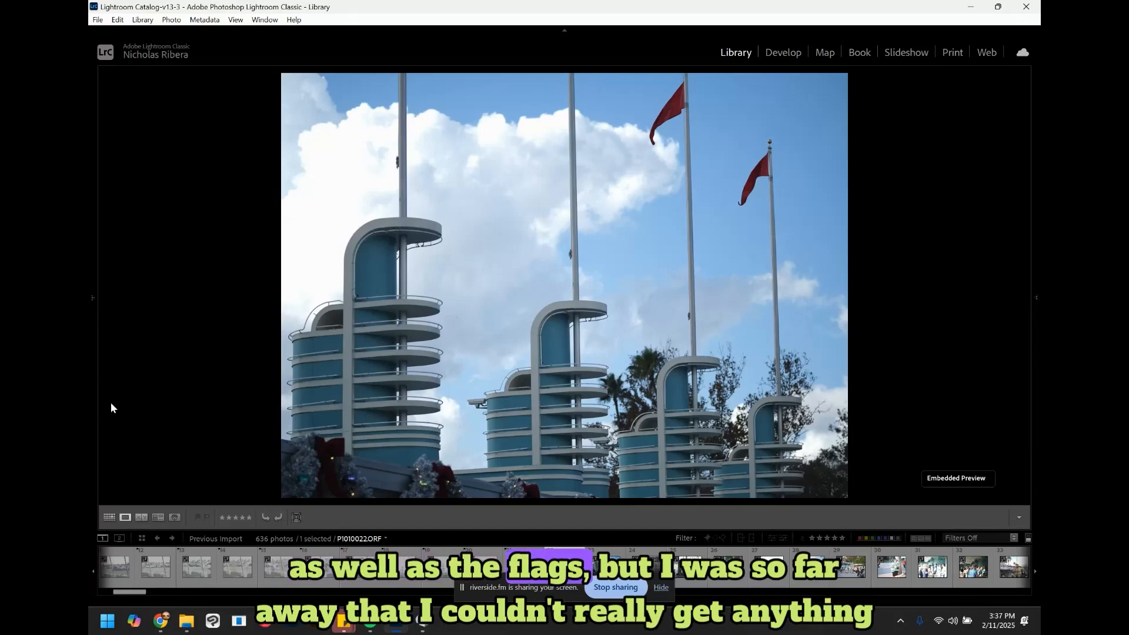
{"action": "key", "text": "x"}
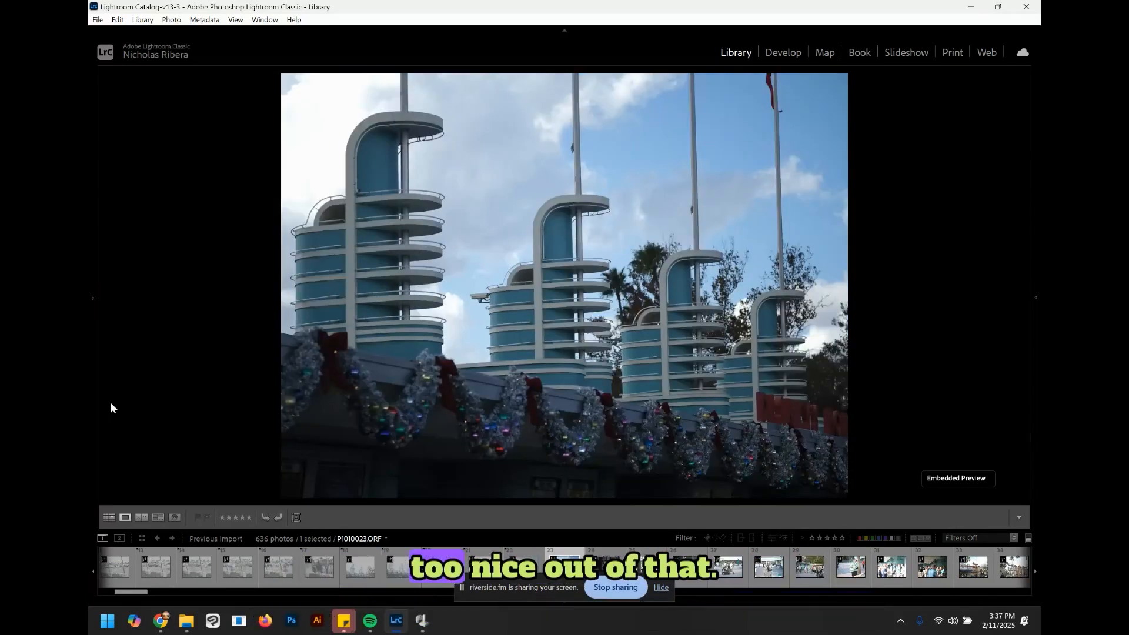
{"action": "key", "text": "x"}
{"action": "key", "text": "x"}
{"action": "key", "text": "x"}
{"action": "key", "text": "x"}
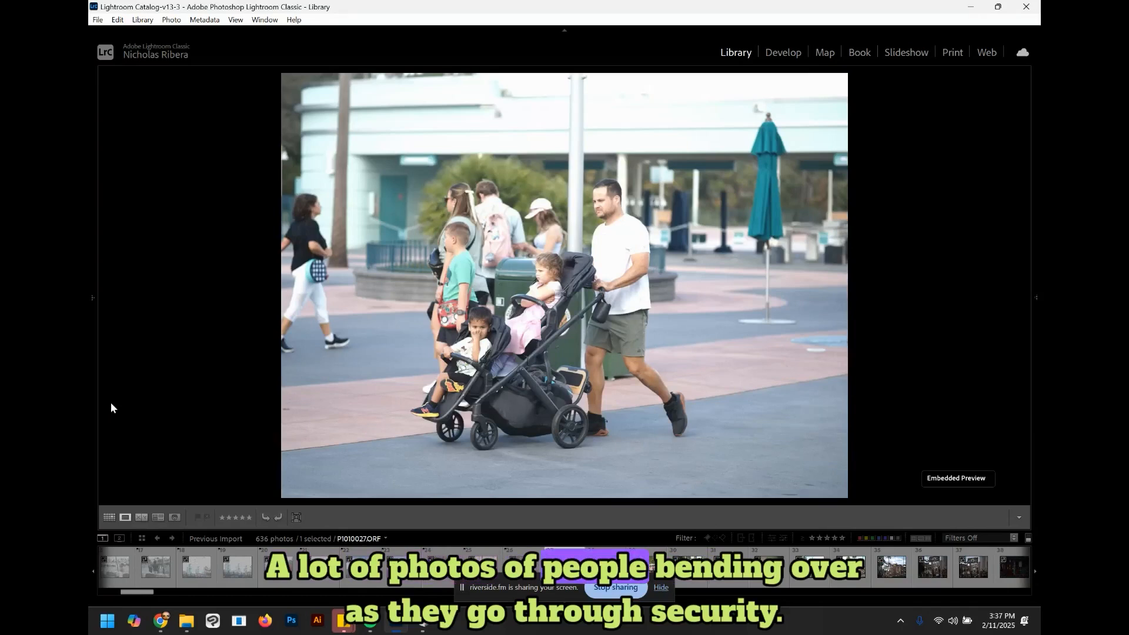
{"action": "key", "text": "x"}
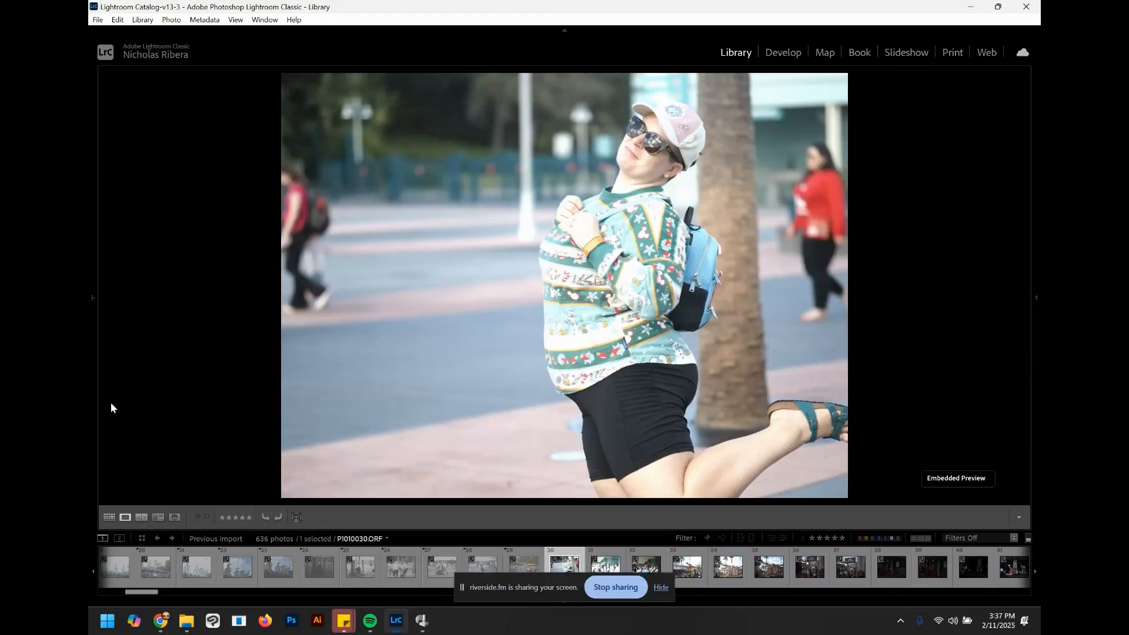
{"action": "key", "text": "x"}
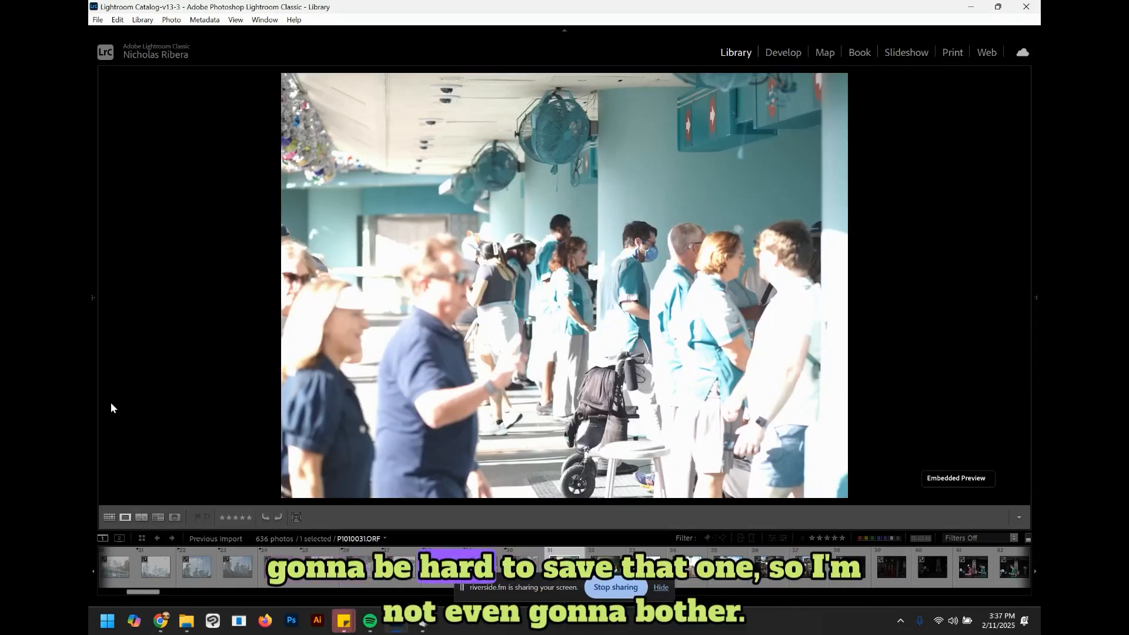
{"action": "key", "text": "x"}
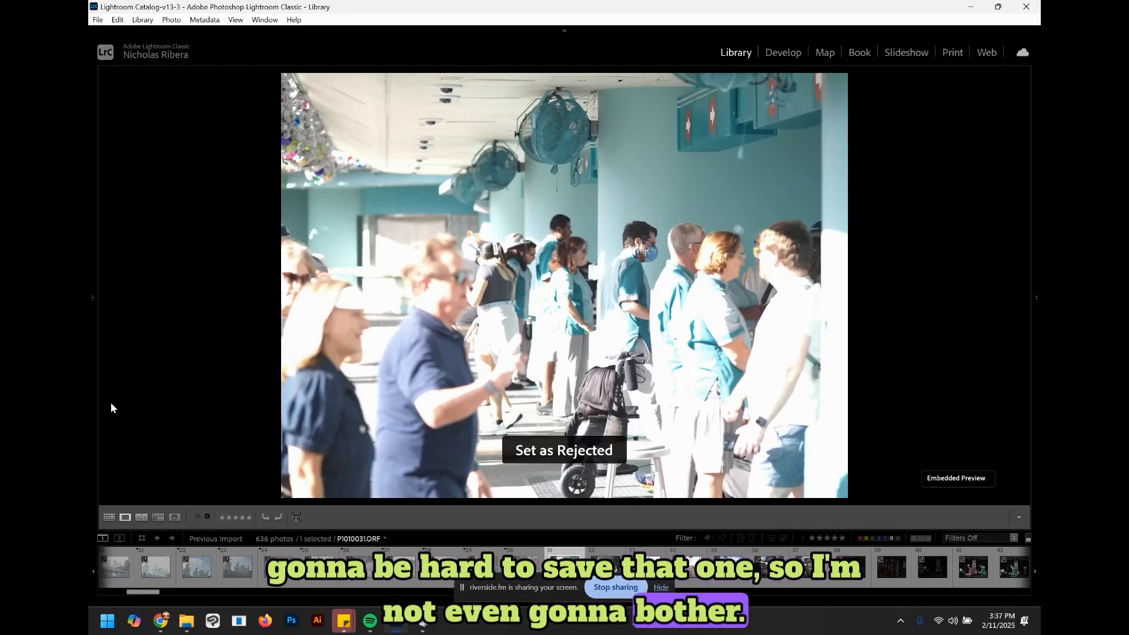
{"action": "key", "text": "Right"}
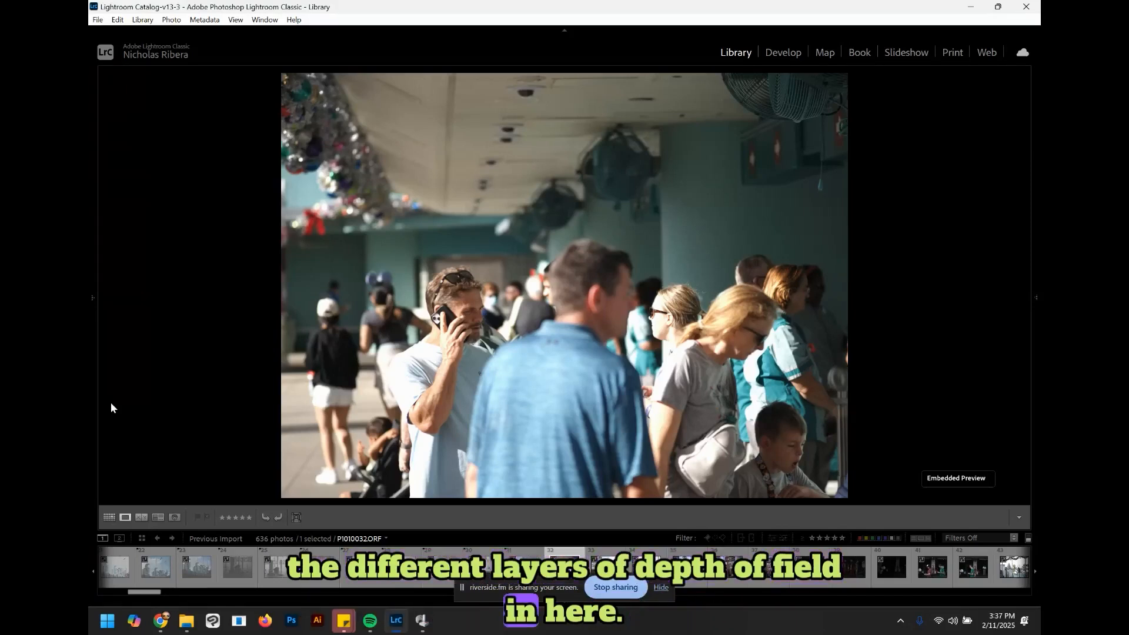
{"action": "key", "text": "x"}
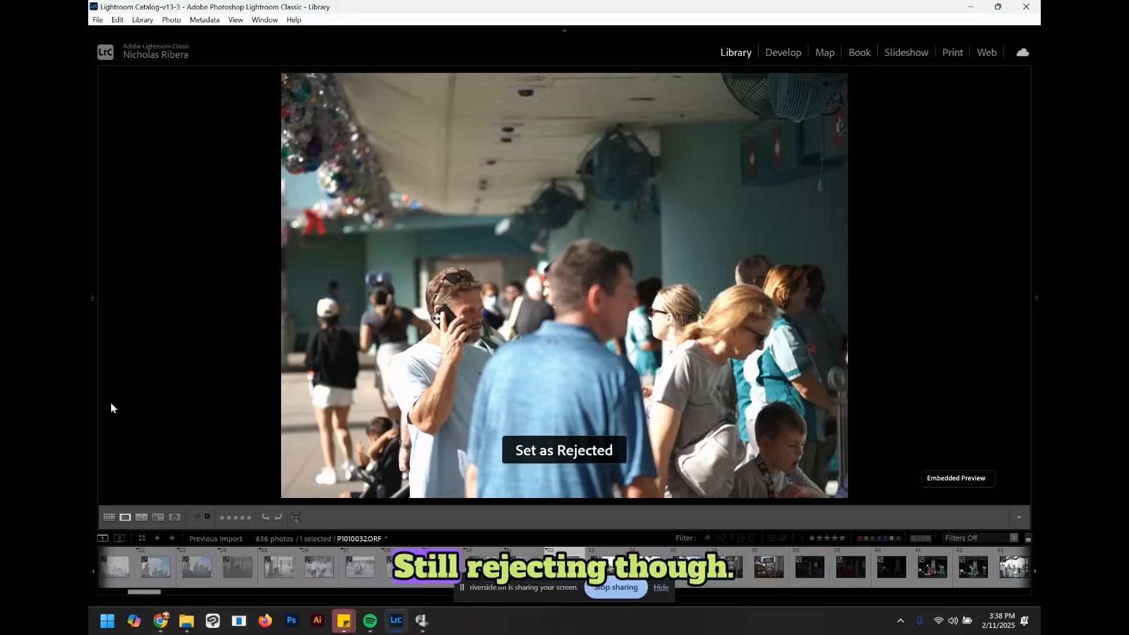
Step: Move to the Crossroads of the World photo and raise its star rating
{"action": "key", "text": "Right"}
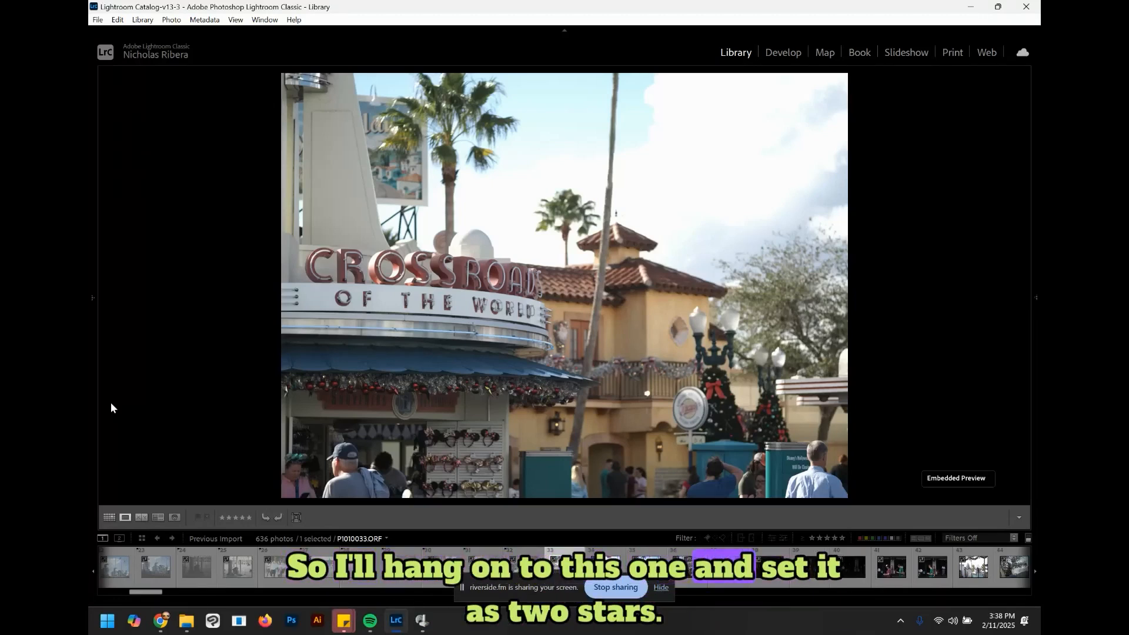
{"action": "key", "text": "bracketright"}
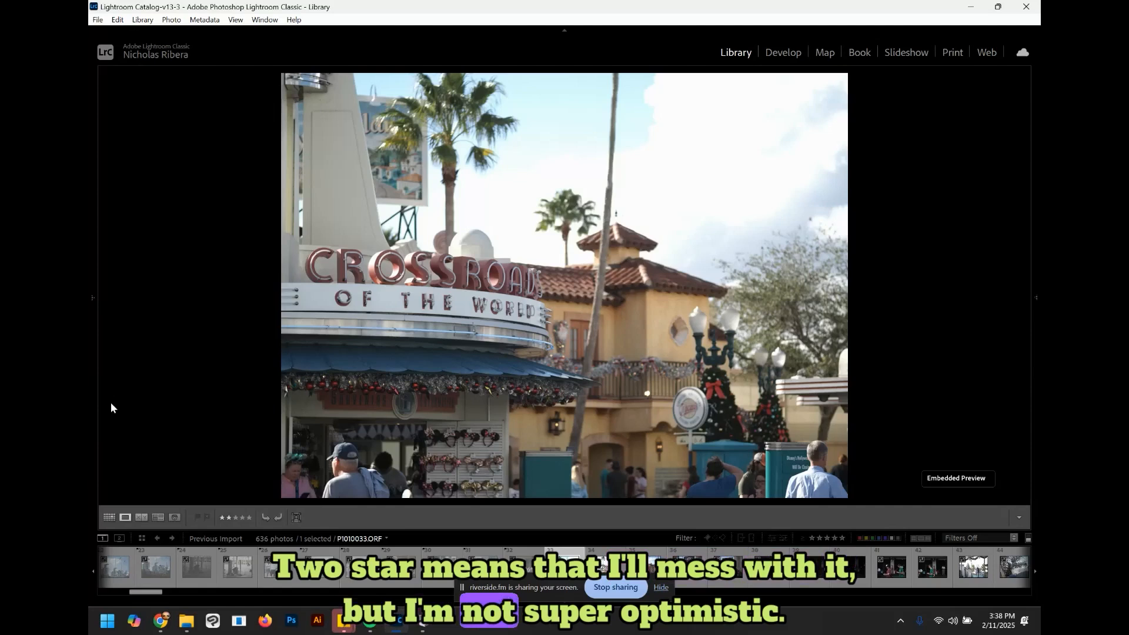
Step: Skip past the decorated street and Hollywood Canteen shots and reject the gas pump photo
{"action": "key", "text": "Right"}
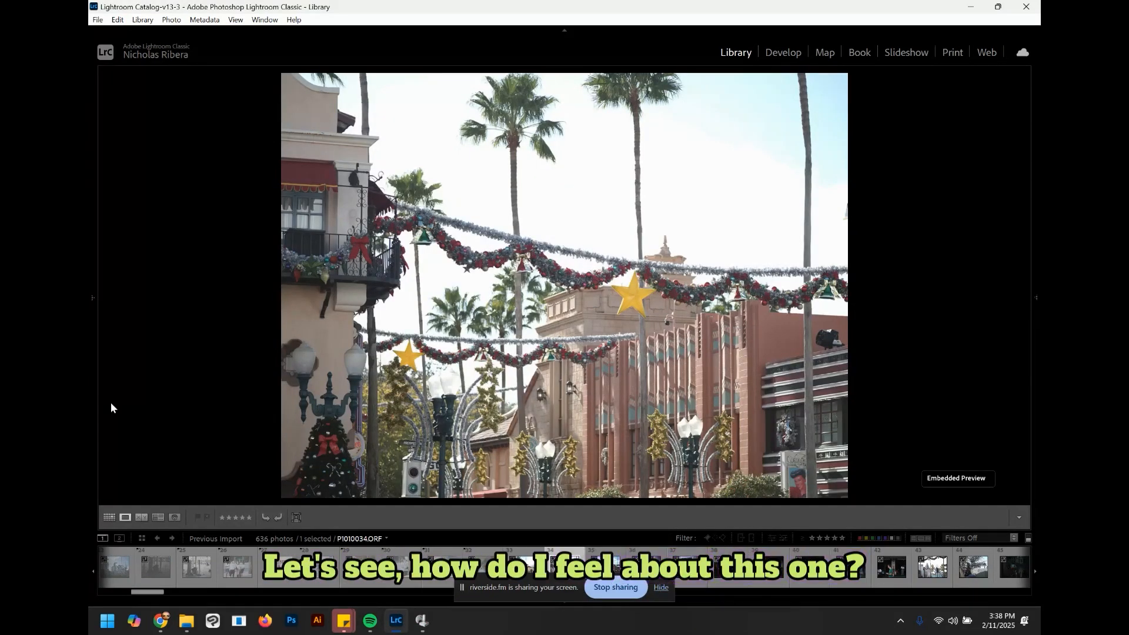
{"action": "key", "text": "Right"}
{"action": "key", "text": "Right"}
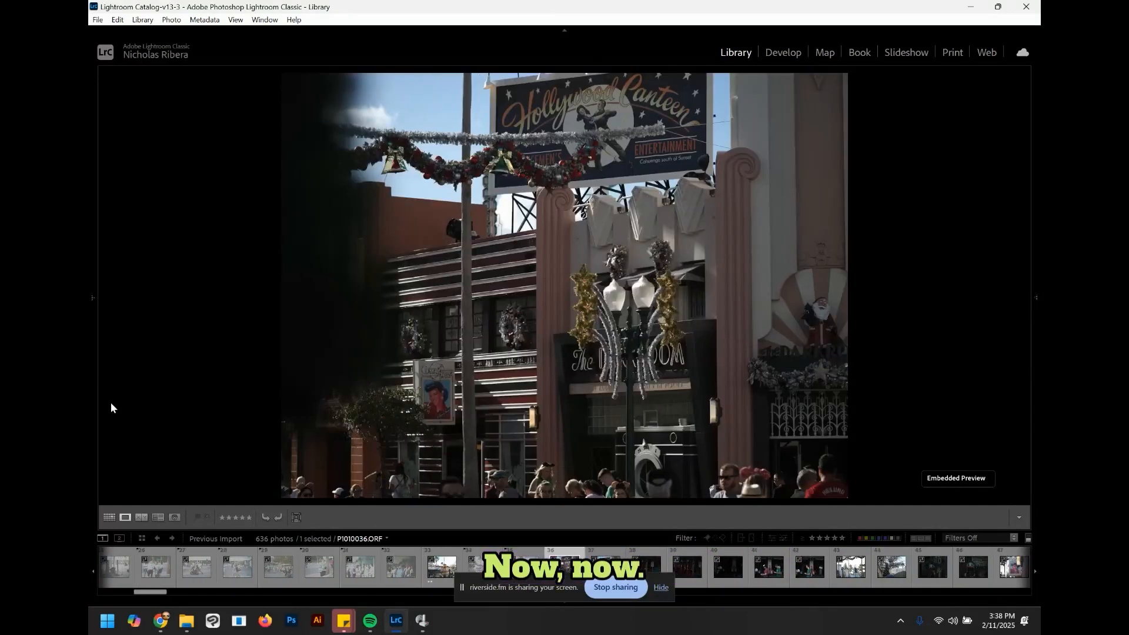
{"action": "key", "text": "Right"}
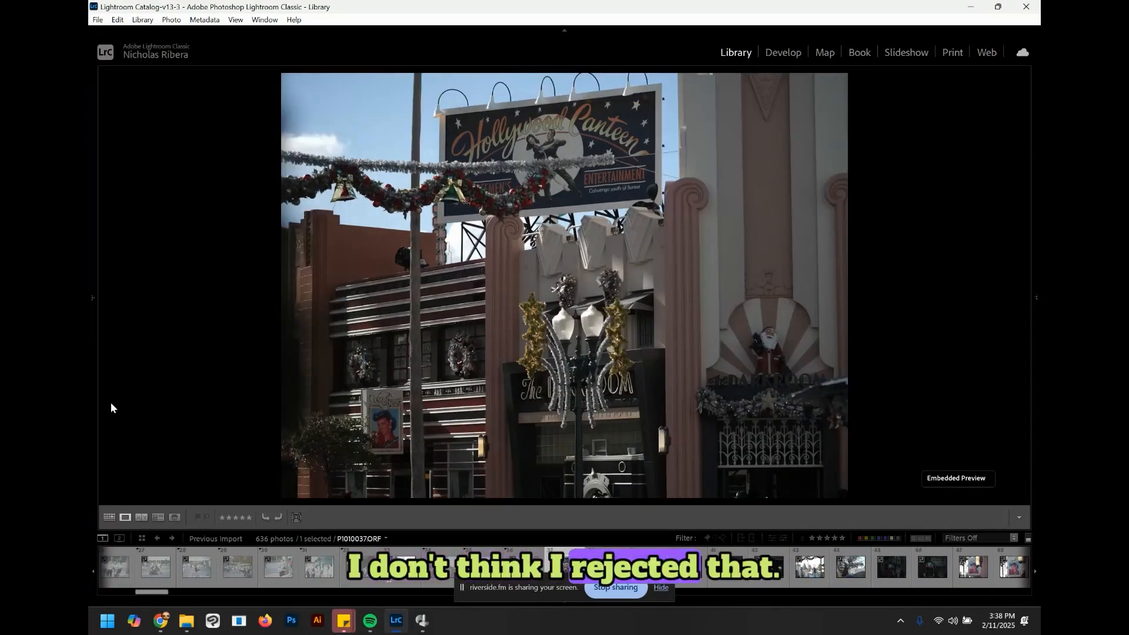
{"action": "key", "text": "Right"}
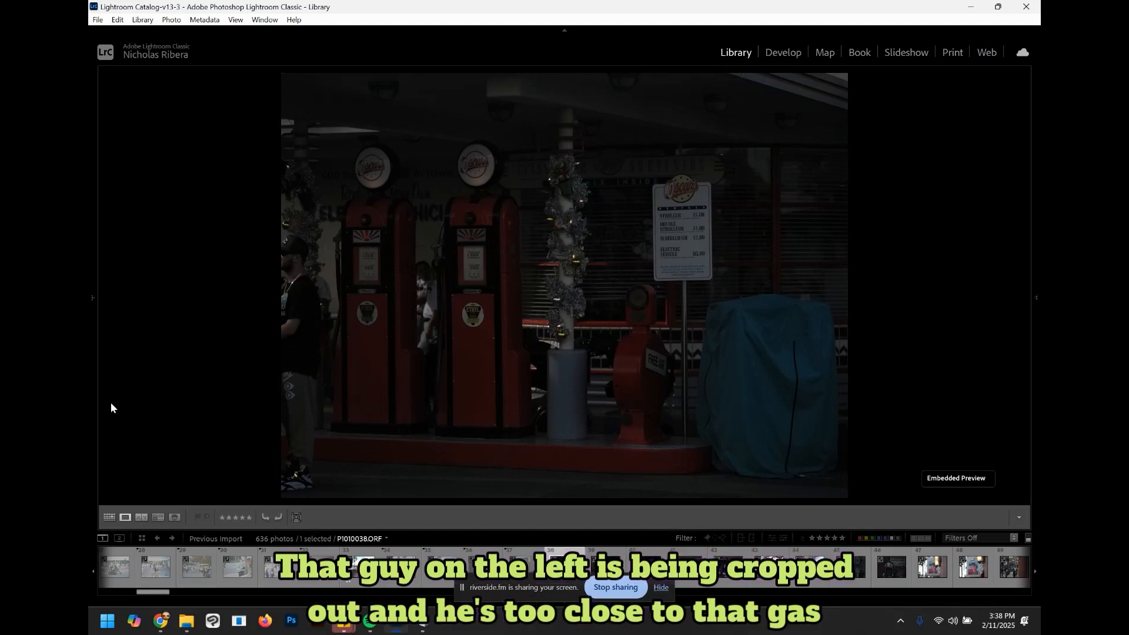
{"action": "key", "text": "x"}
Step: Advance past the dark interior shots and reject the Pluto's Palace street decoration photo
{"action": "key", "text": "Right"}
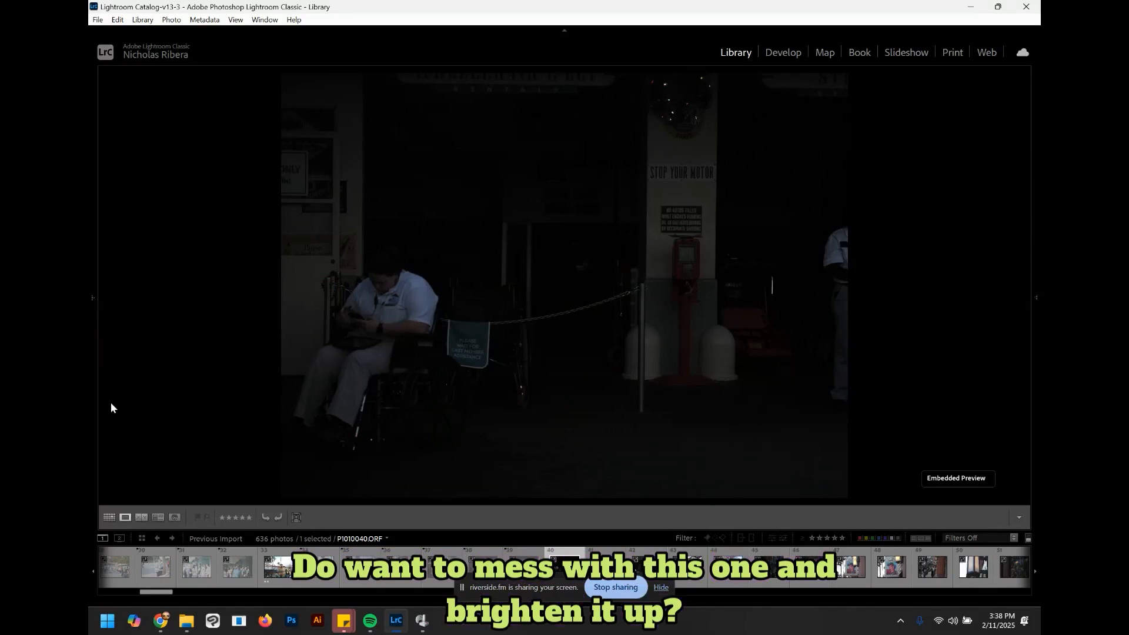
{"action": "key", "text": "Right"}
{"action": "key", "text": "Right"}
{"action": "key", "text": "Right"}
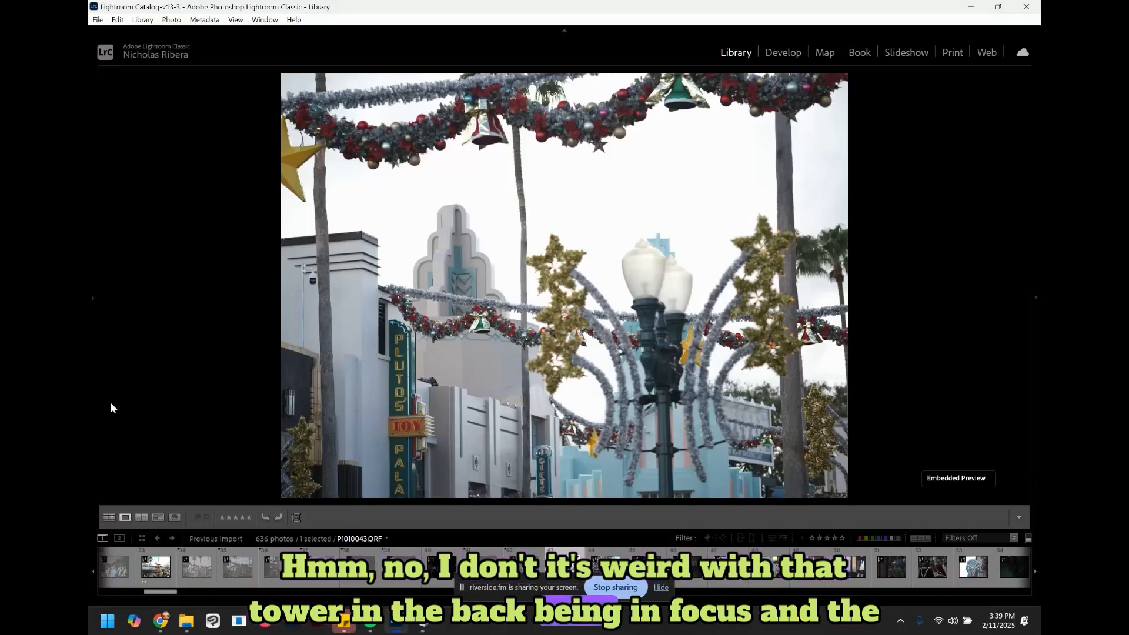
{"action": "key", "text": "x"}
Step: Advance past the next few photos and reject the Donald Duck figure photo
{"action": "key", "text": "Right"}
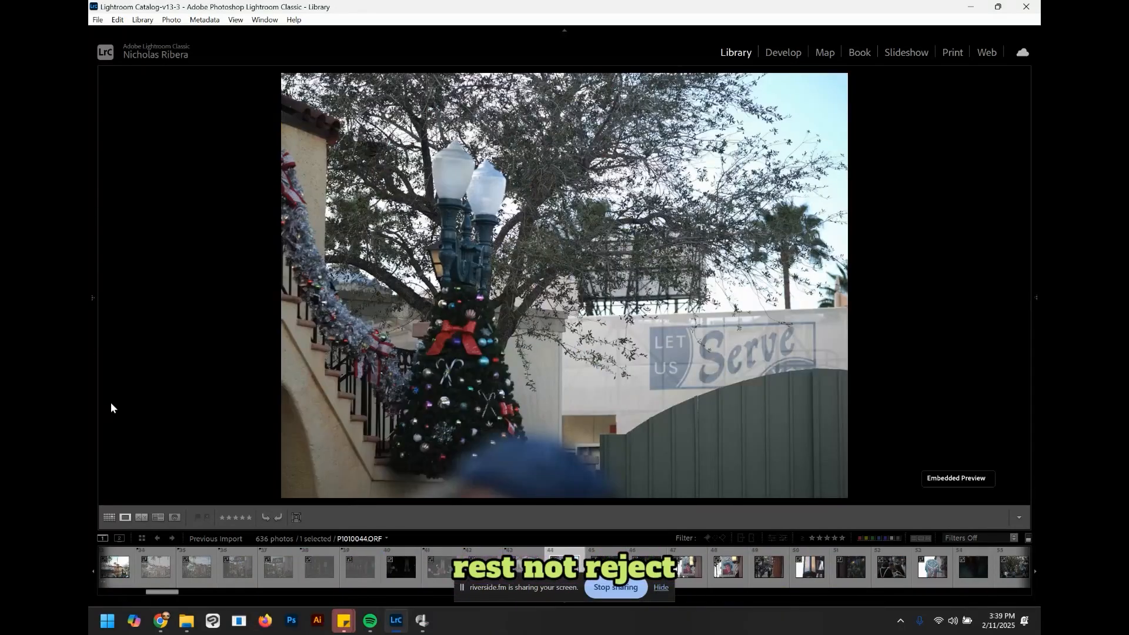
{"action": "key", "text": "Right"}
{"action": "key", "text": "Right"}
{"action": "key", "text": "Right"}
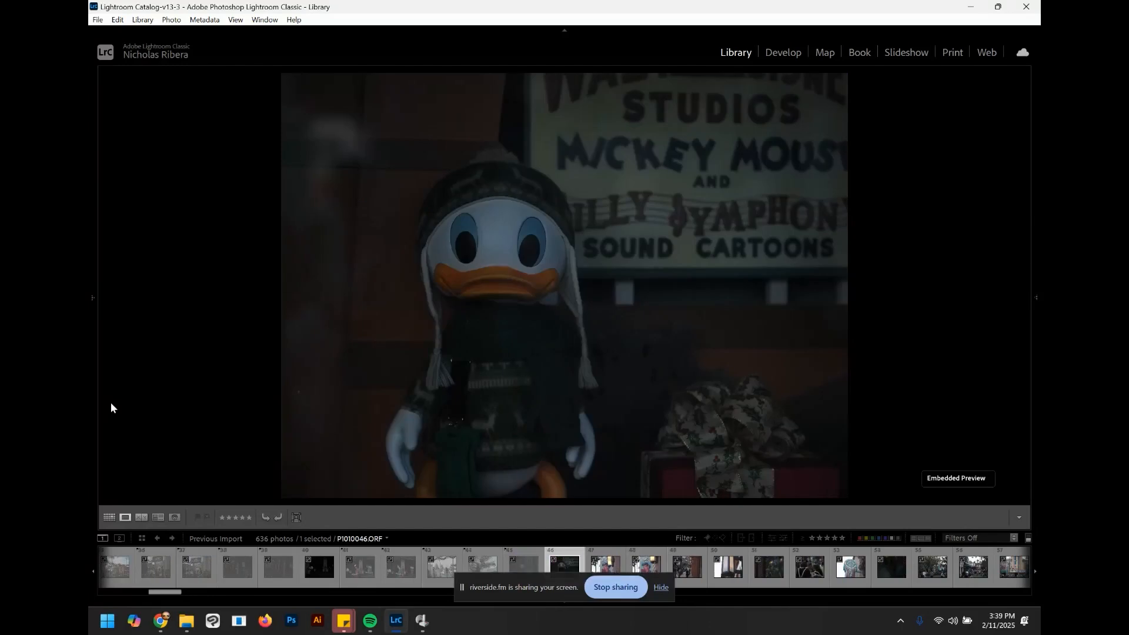
{"action": "key", "text": "x"}
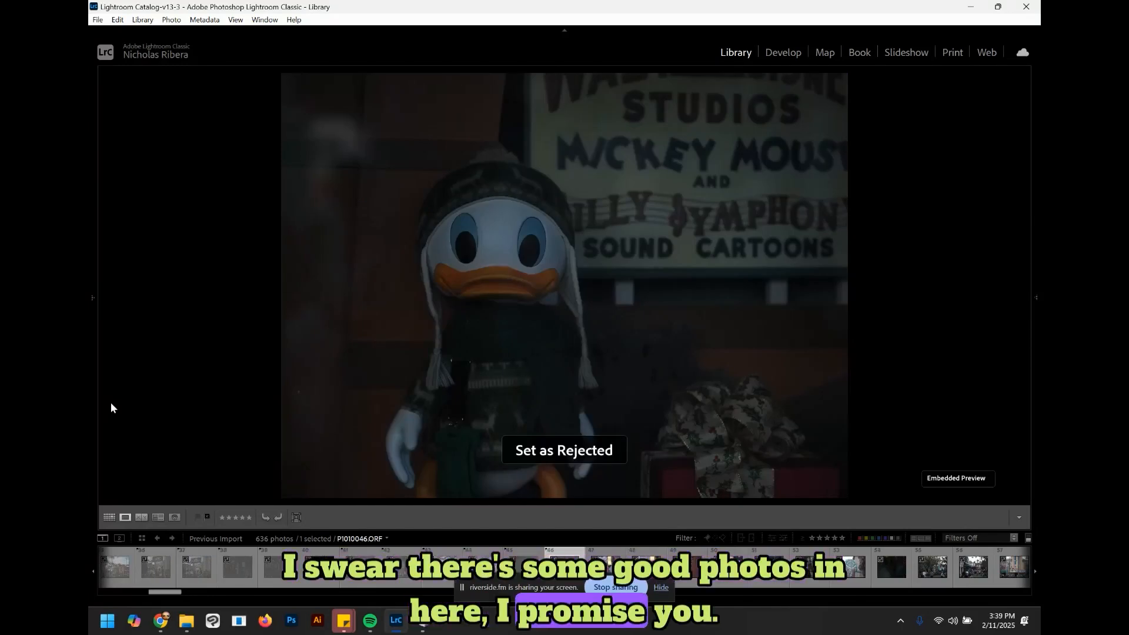
Step: Move to the Cover Story sign photo and raise its star rating
{"action": "key", "text": "Right"}
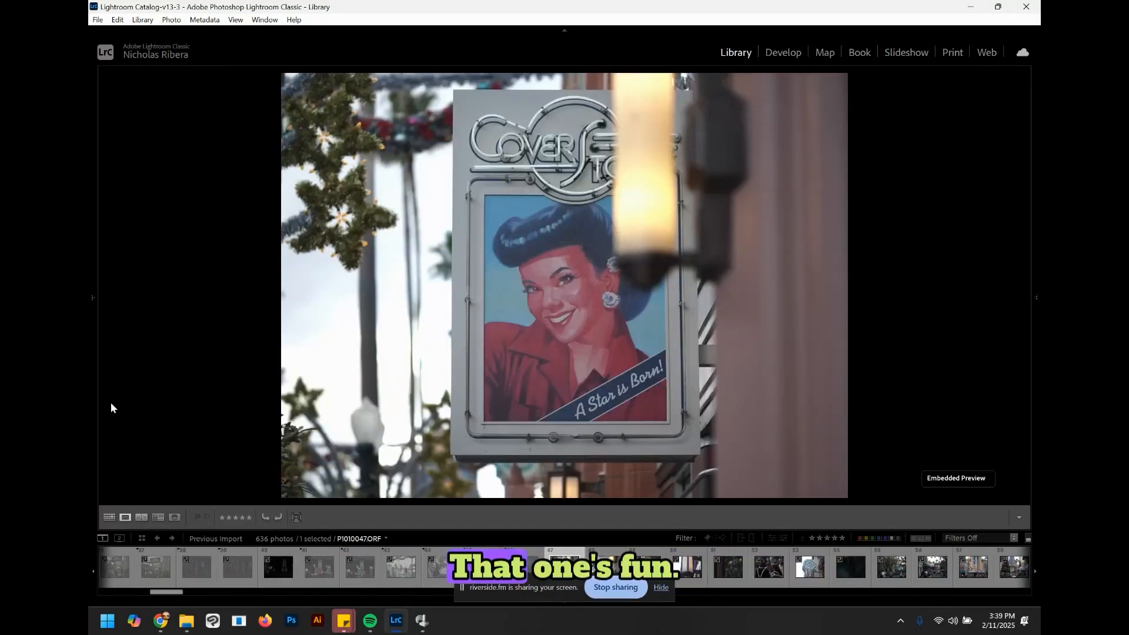
{"action": "key", "text": "bracketright"}
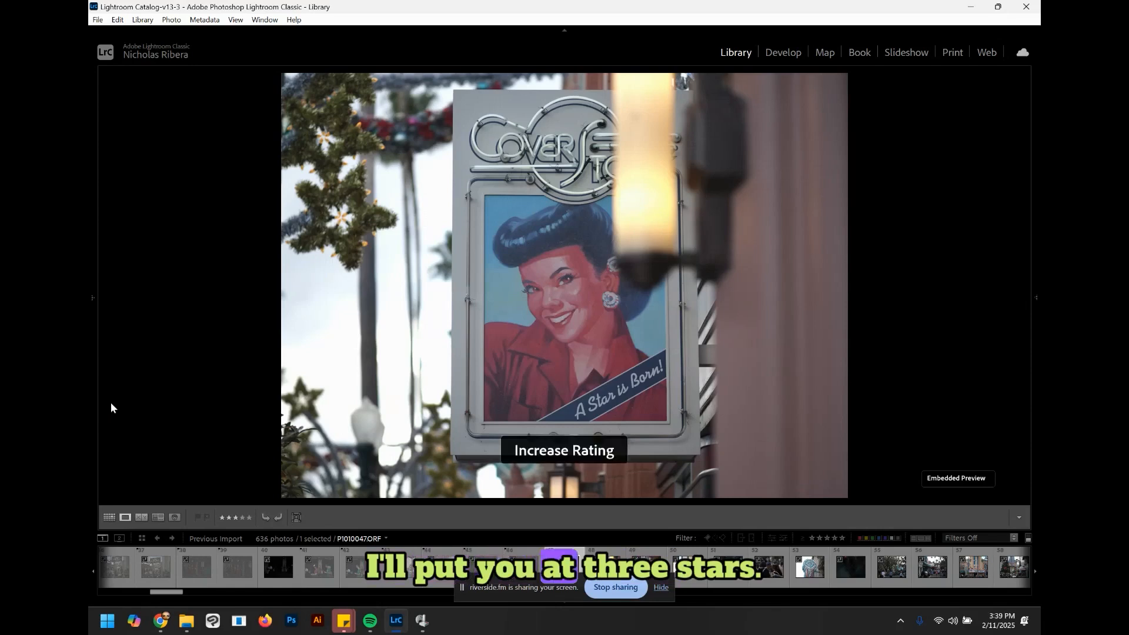
Step: On the next near-identical Cover Story sign photo, raise then lower its rating and reject it
{"action": "key", "text": "Right"}
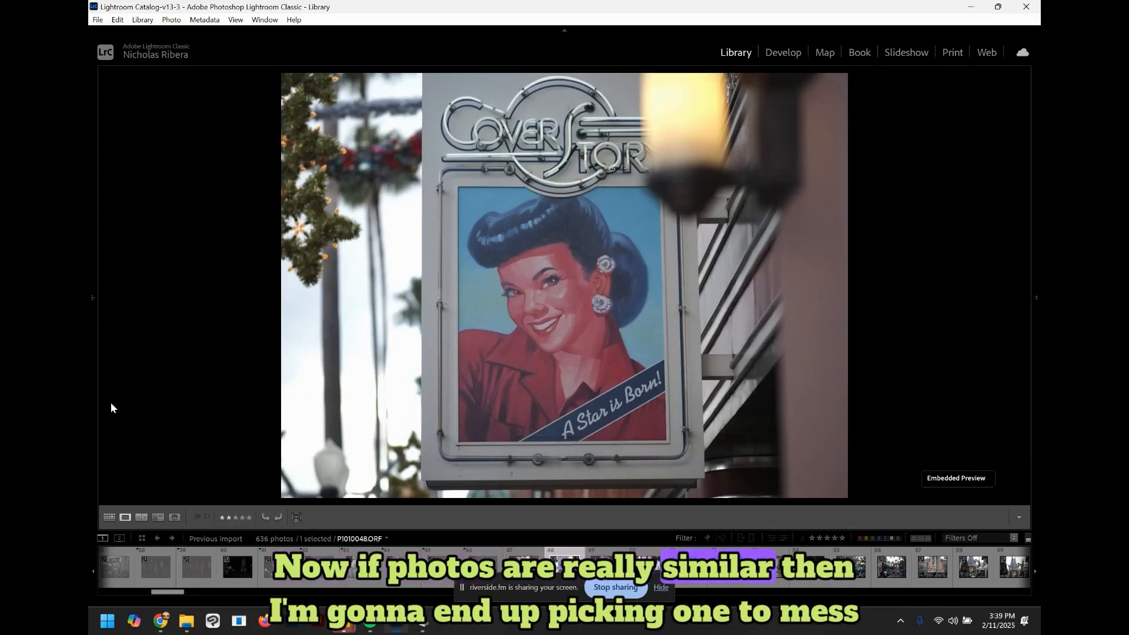
{"action": "key", "text": "bracketright"}
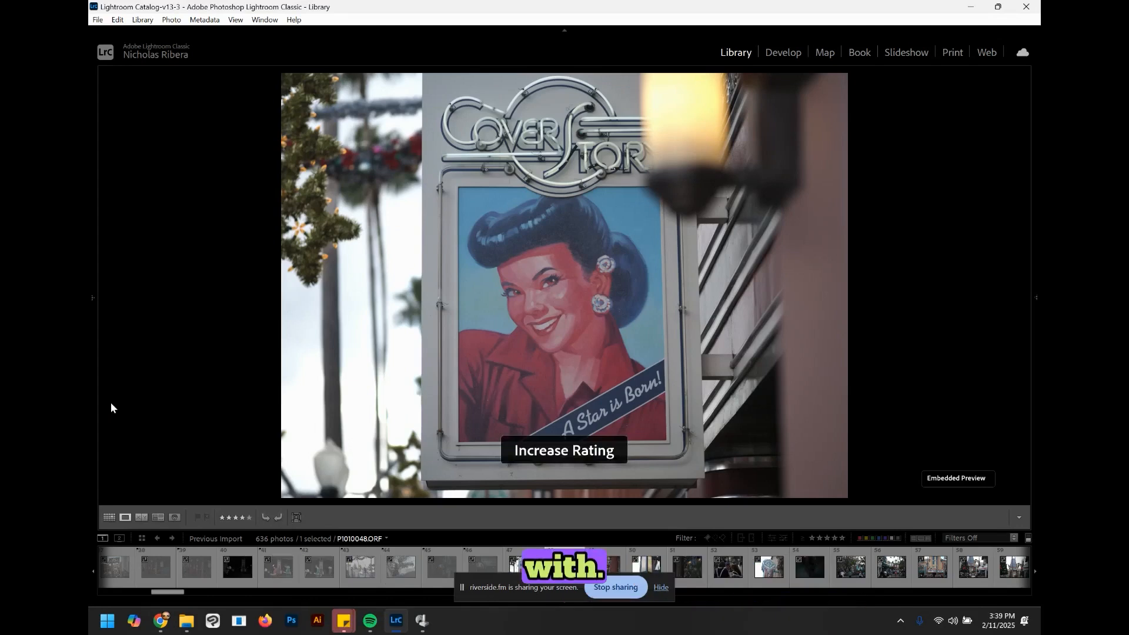
{"action": "key", "text": "bracketleft"}
{"action": "key", "text": "x"}
Step: Reject the following street crowd, lantern close-up and dark window photos one after another
{"action": "key", "text": "Right"}
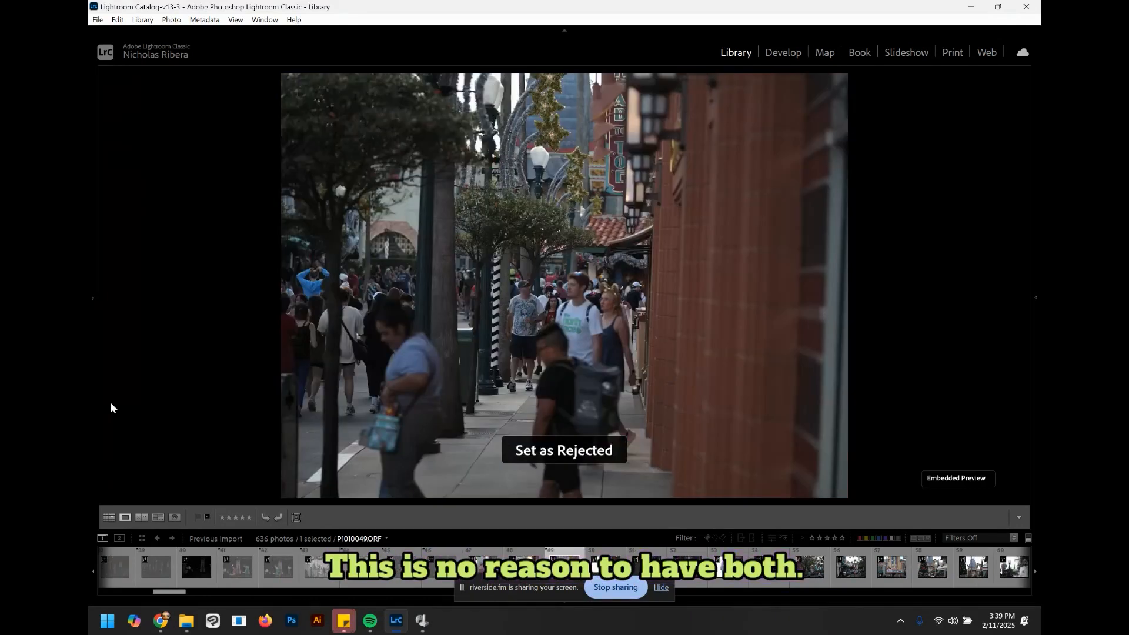
{"action": "key", "text": "Right"}
{"action": "key", "text": "x"}
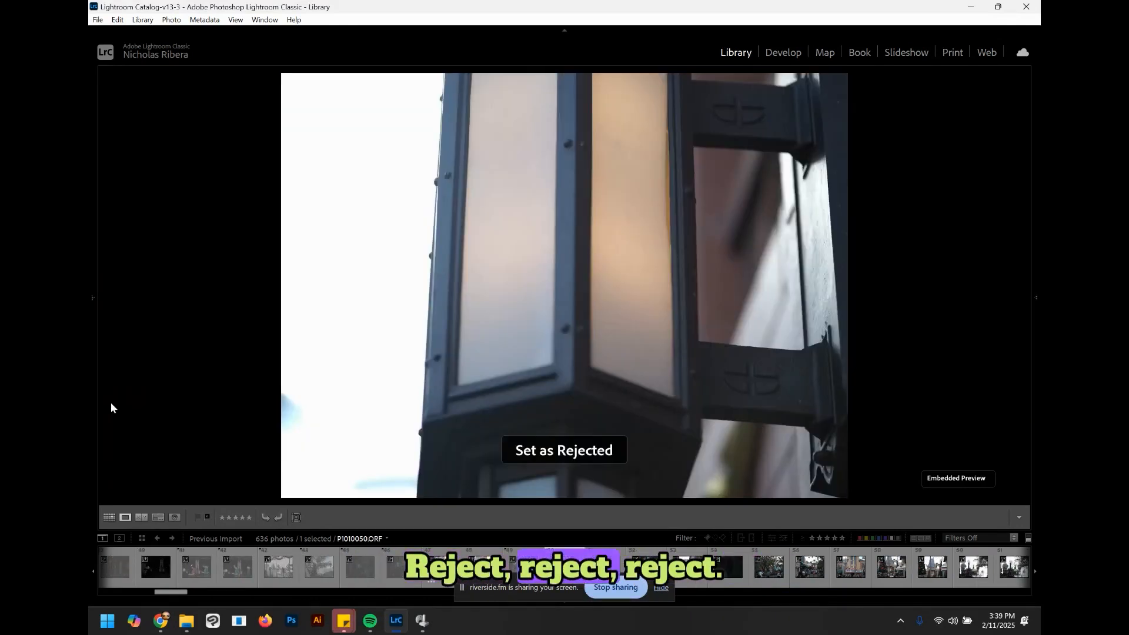
{"action": "key", "text": "Right"}
{"action": "key", "text": "x"}
{"action": "key", "text": "Right"}
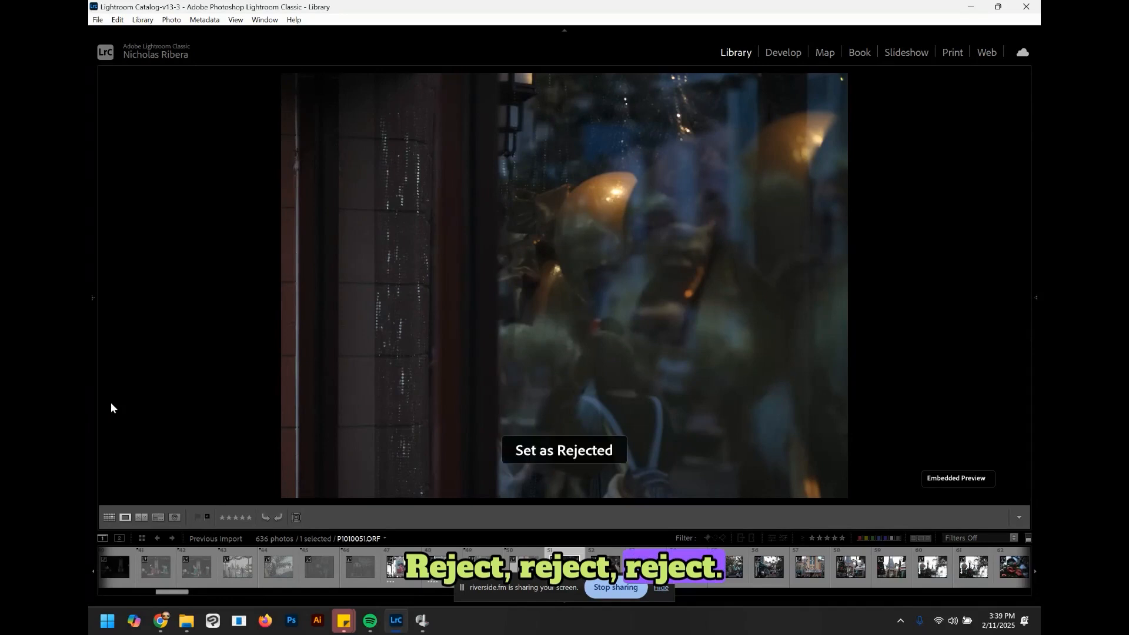
{"action": "key", "text": "x"}
Step: Skip past the Adrian & Edith's sign photo and raise the rating of the dark interior shot
{"action": "key", "text": "Right"}
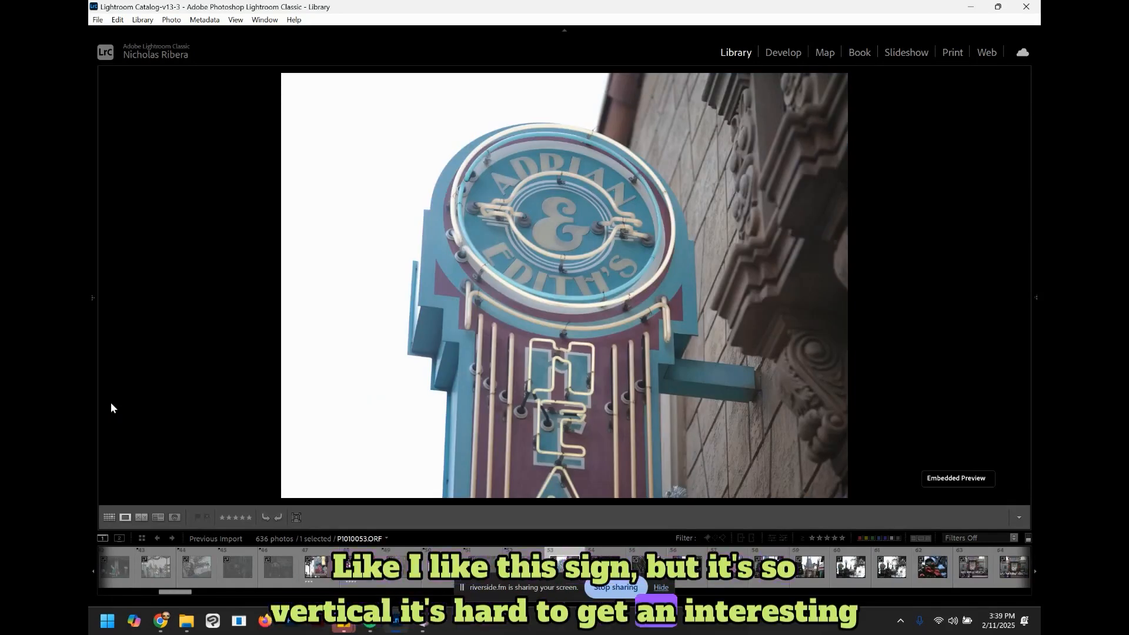
{"action": "key", "text": "Right"}
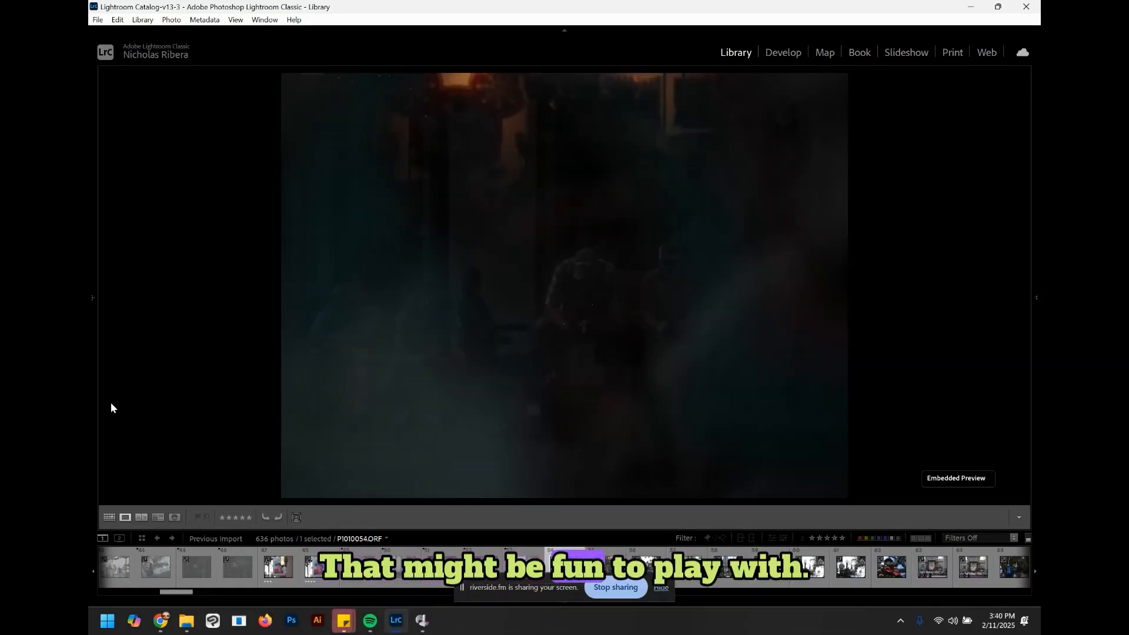
{"action": "key", "text": "bracketright"}
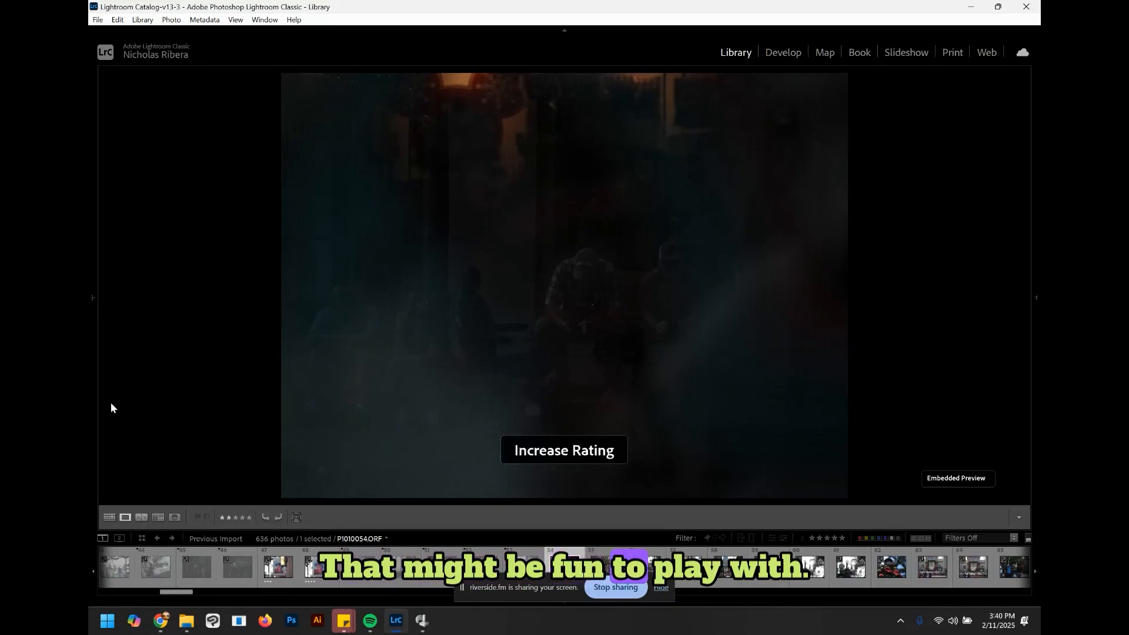
Step: Advance to the busy street scene with palm trees and raise its star rating
{"action": "key", "text": "Right"}
{"action": "key", "text": "Right"}
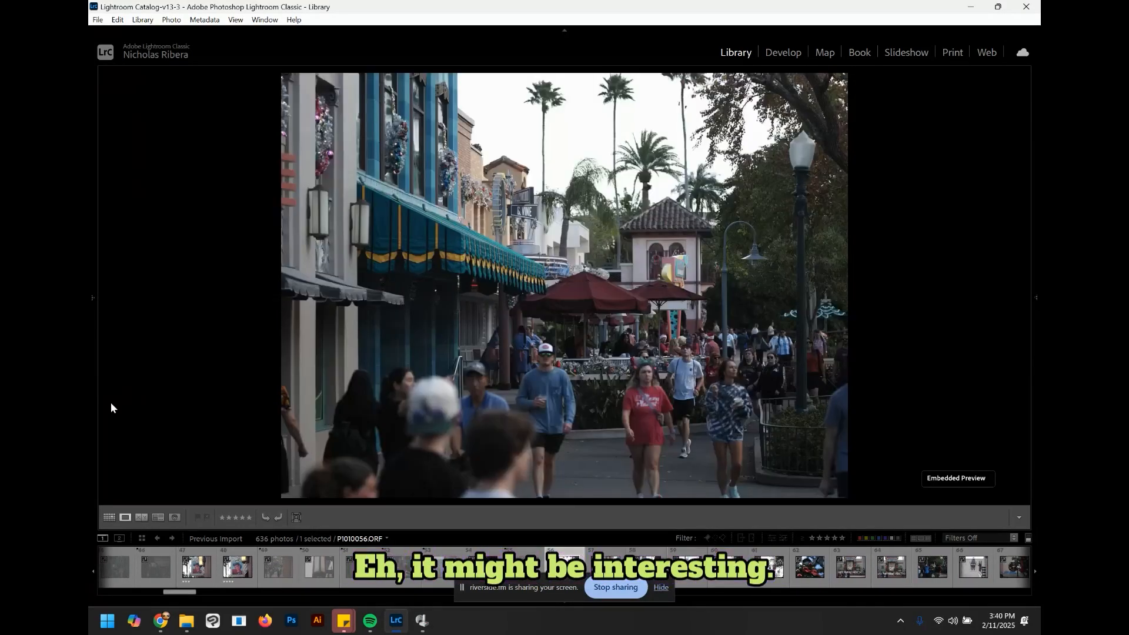
{"action": "key", "text": "bracketright"}
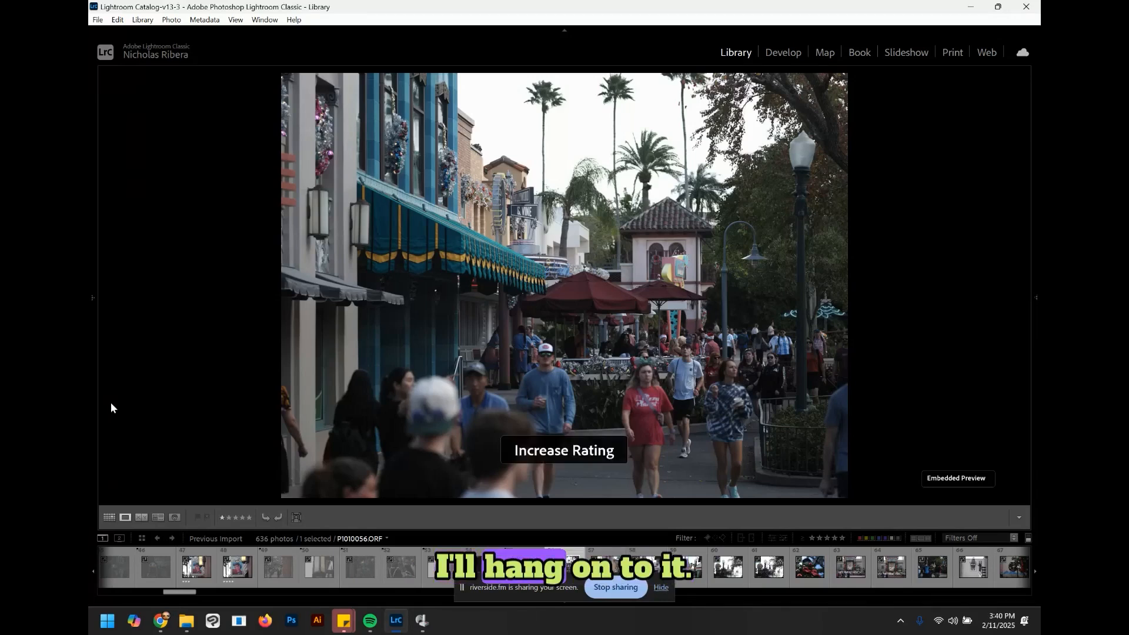
Step: Skip past the Sunset theater photo and raise the star rating of the Chinese Theatre photo with the Christmas tree
{"action": "key", "text": "Right"}
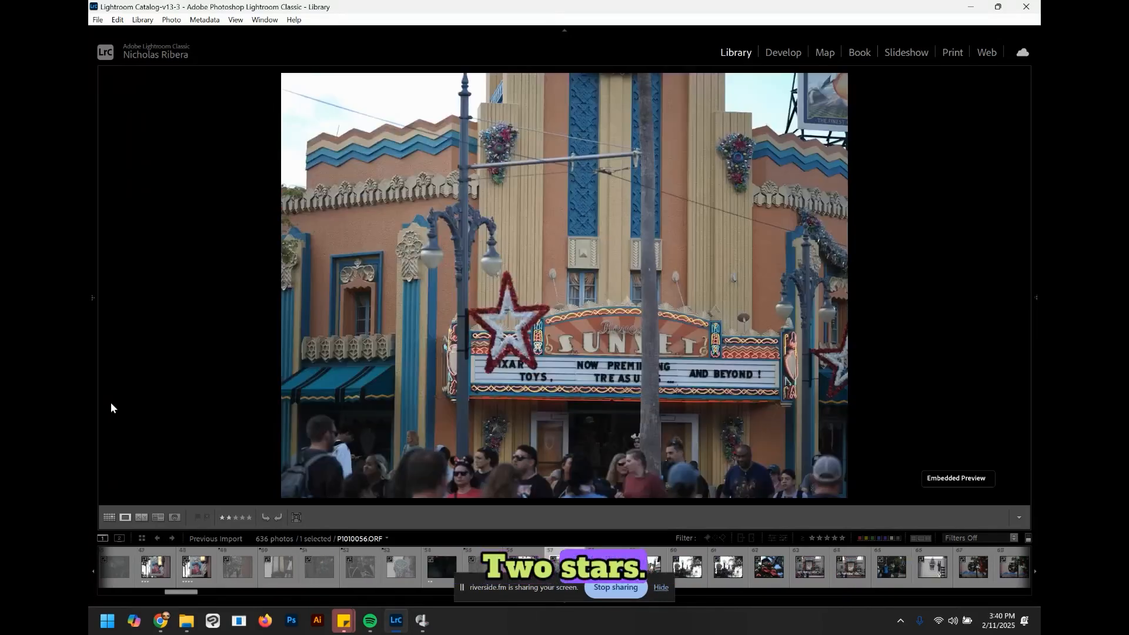
{"action": "key", "text": "Right"}
{"action": "key", "text": "bracketright"}
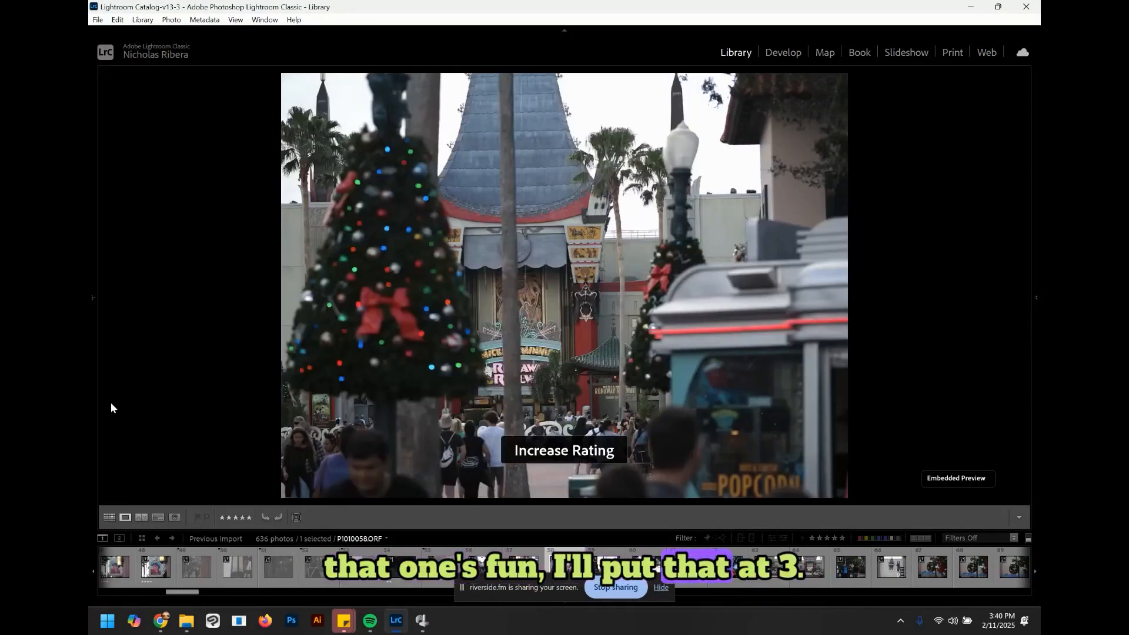
Step: Reject the blurry lamp-post photo and the sharper lamp-post photo after it
{"action": "key", "text": "Right"}
{"action": "key", "text": "Right"}
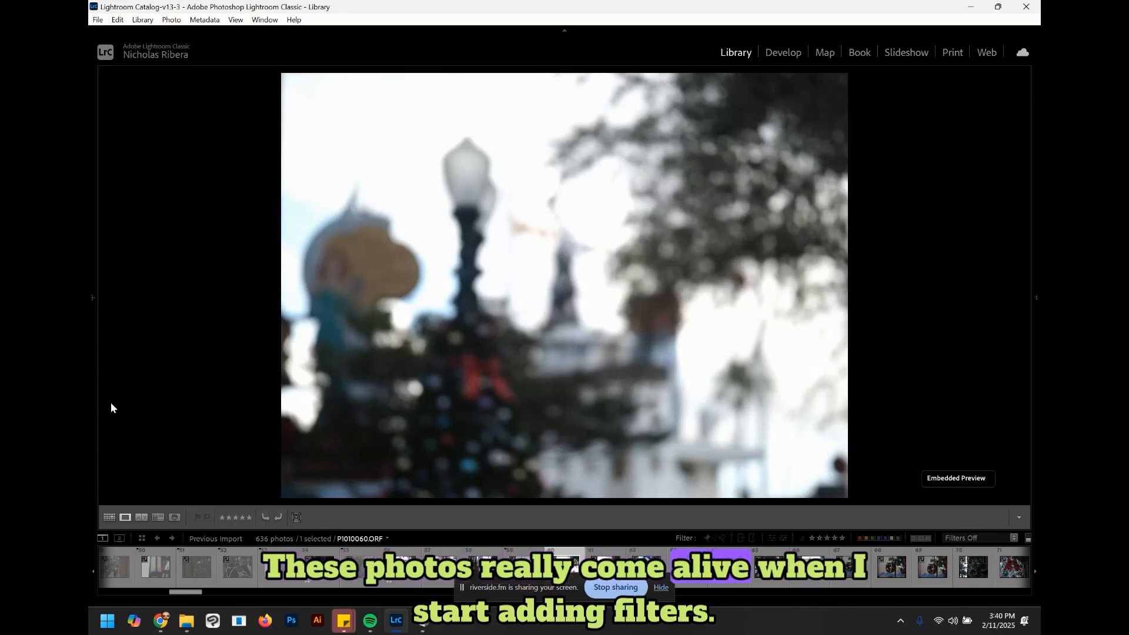
{"action": "key", "text": "x"}
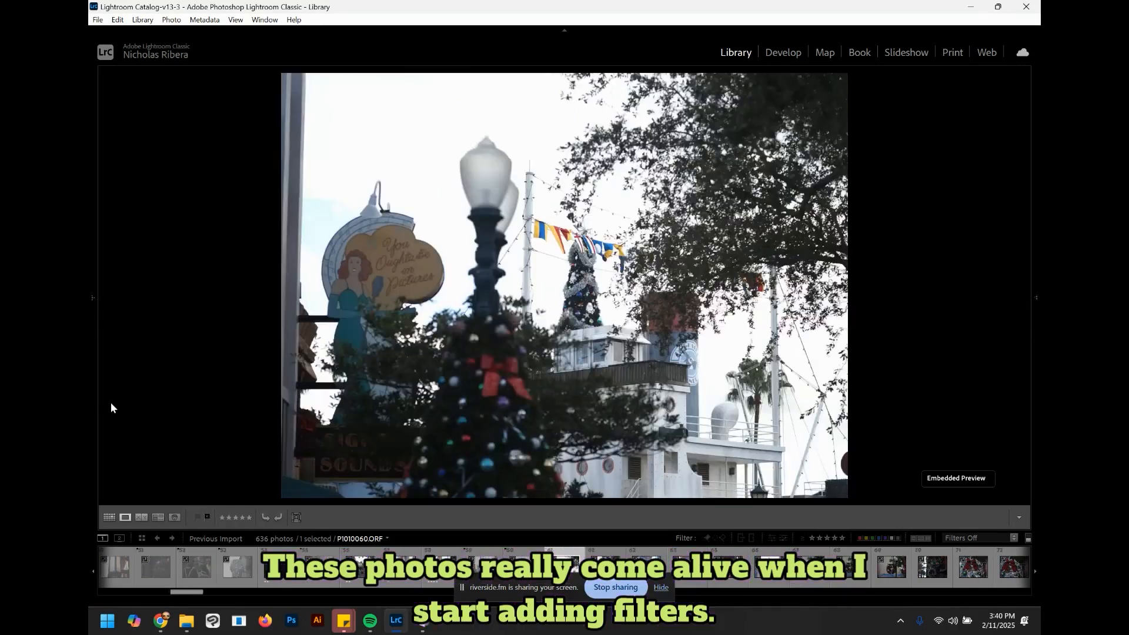
{"action": "key", "text": "Right"}
{"action": "key", "text": "x"}
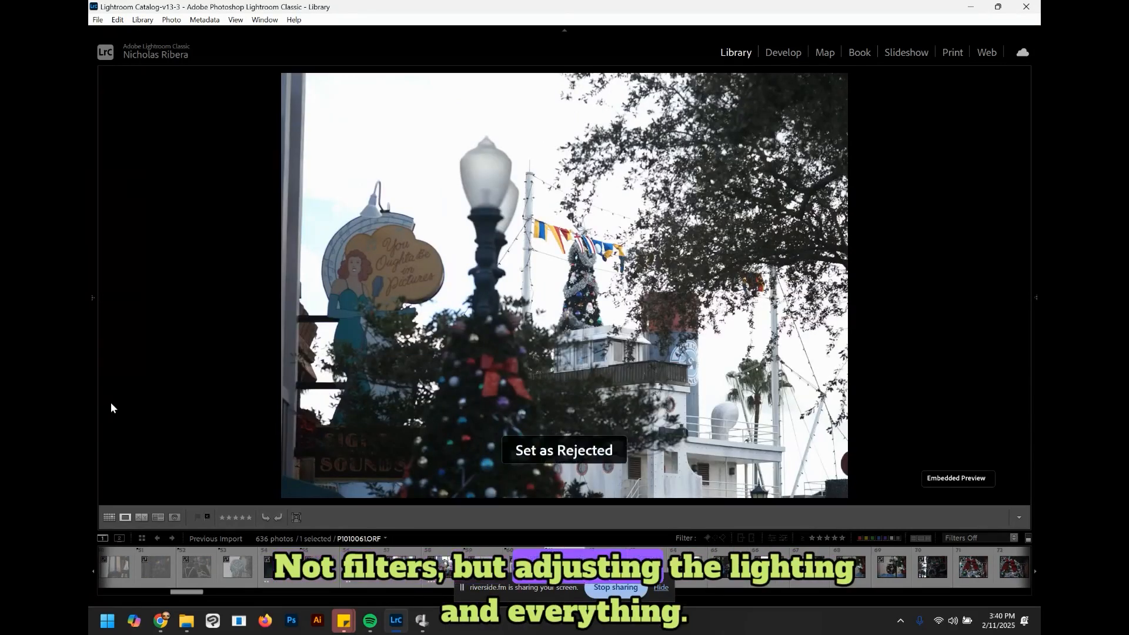
Step: Advance to the red bow ornament close-up and raise its star rating
{"action": "key", "text": "Right"}
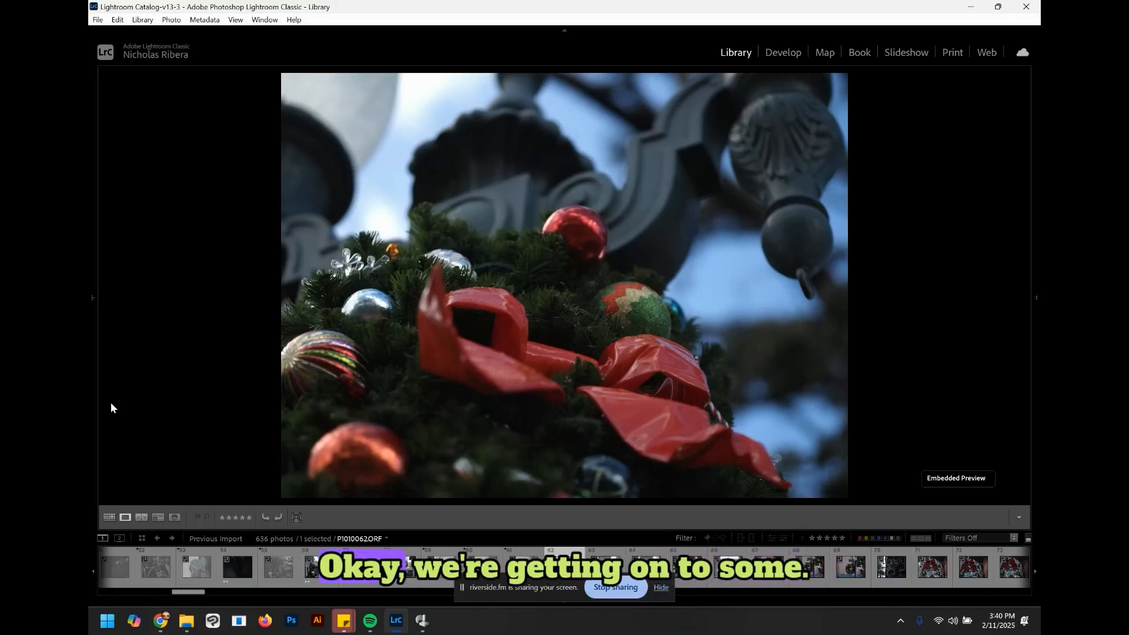
{"action": "key", "text": "bracketright"}
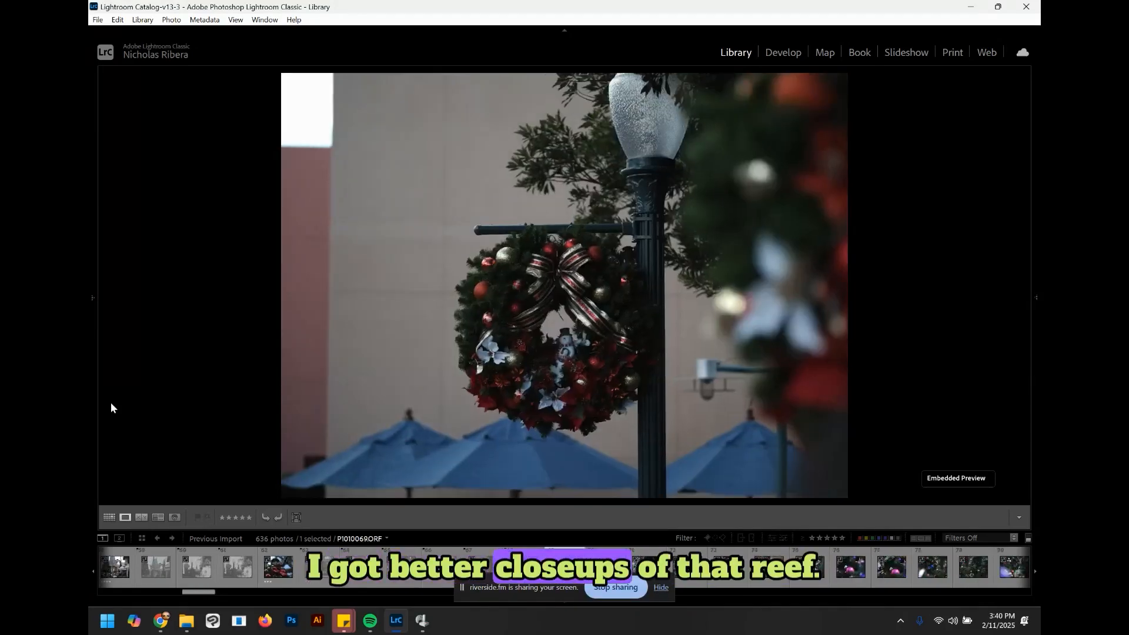
Step: Reject the lamp-post wreath photo and the silver tinsel wreath close-ups one after another
{"action": "key", "text": "x"}
{"action": "key", "text": "Right"}
{"action": "key", "text": "Right"}
{"action": "key", "text": "x"}
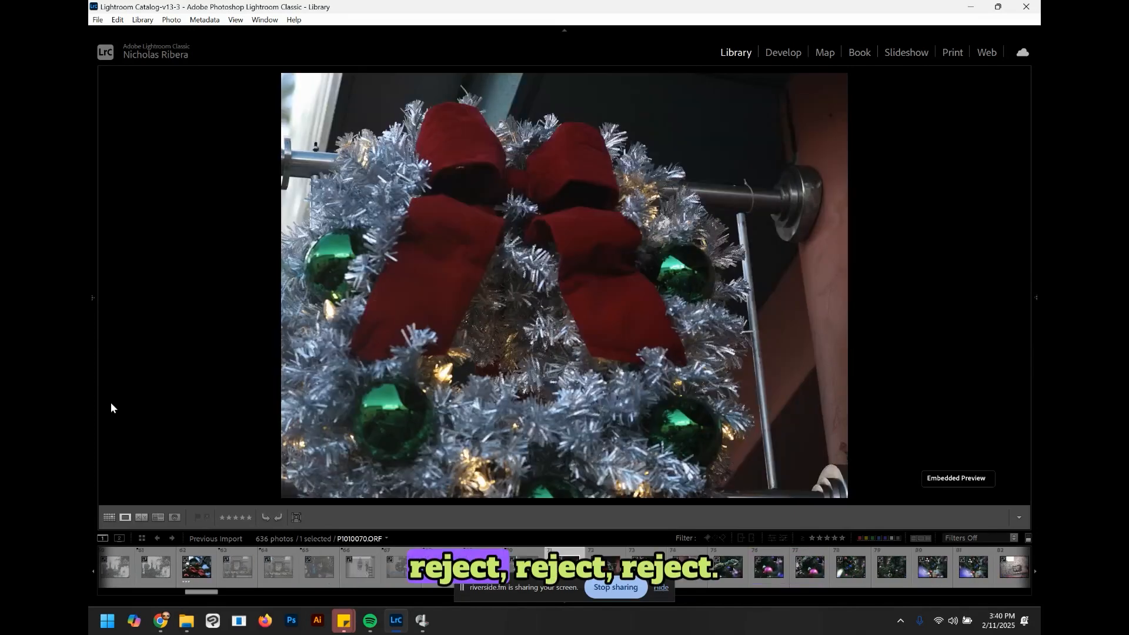
{"action": "key", "text": "x"}
Step: Advance through the ornament close-ups, raising the ratings of the next shot and the tinsel garland photo
{"action": "key", "text": "Right"}
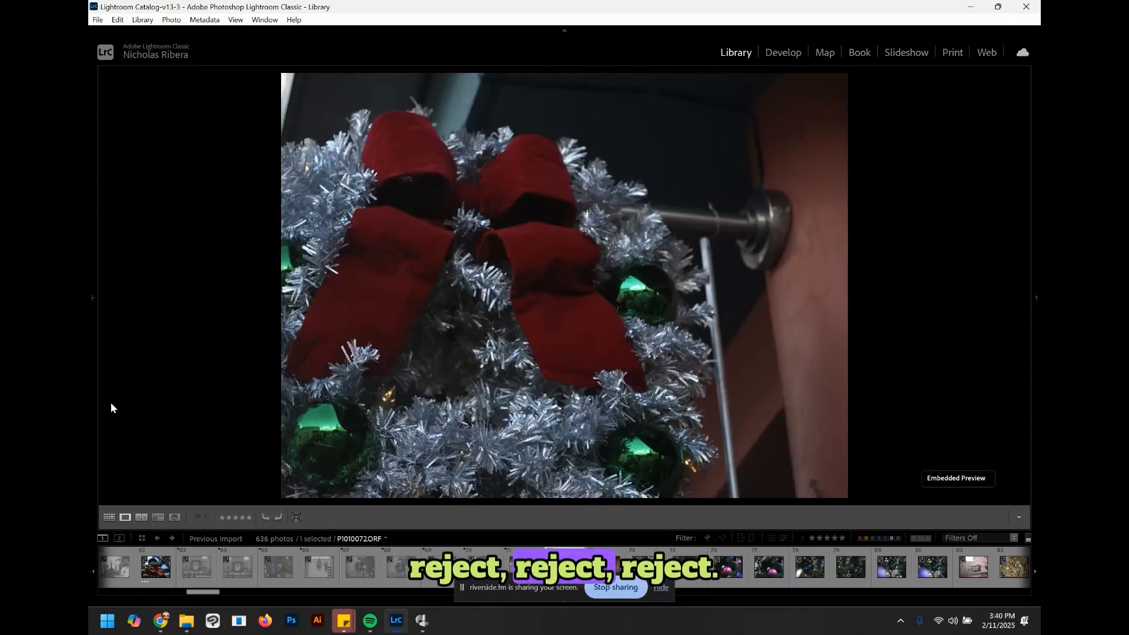
{"action": "key", "text": "x"}
{"action": "key", "text": "Right"}
{"action": "key", "text": "Right"}
{"action": "key", "text": "bracketright"}
Step: Reject the pink ornament close-up and advance to the blurred ornament tree photos
{"action": "key", "text": "Right"}
{"action": "key", "text": "bracketright"}
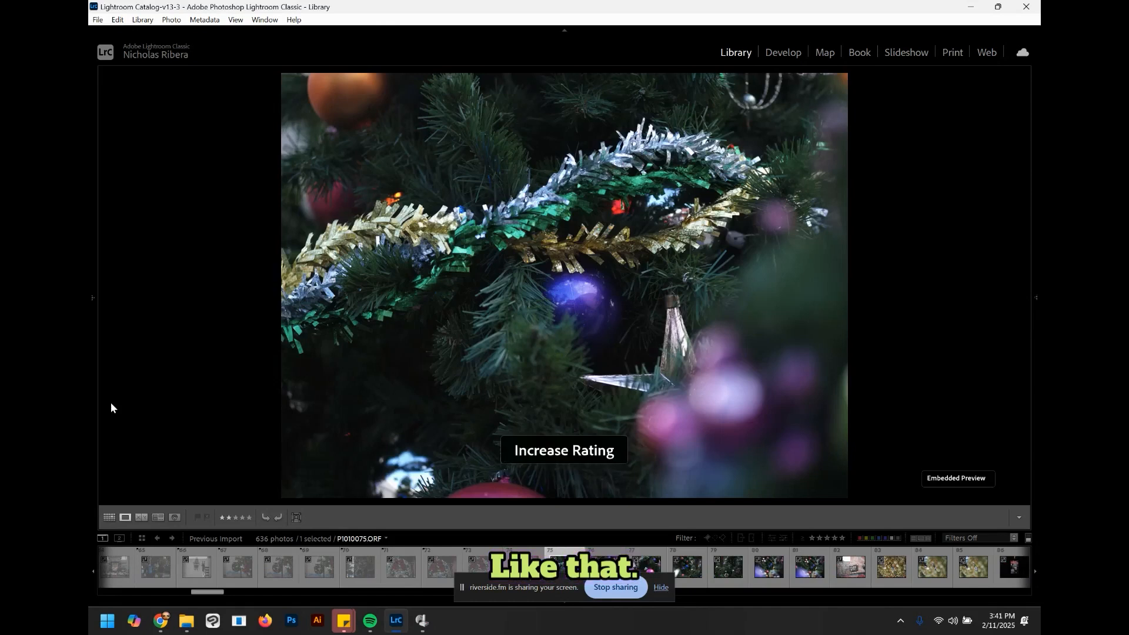
{"action": "key", "text": "Right"}
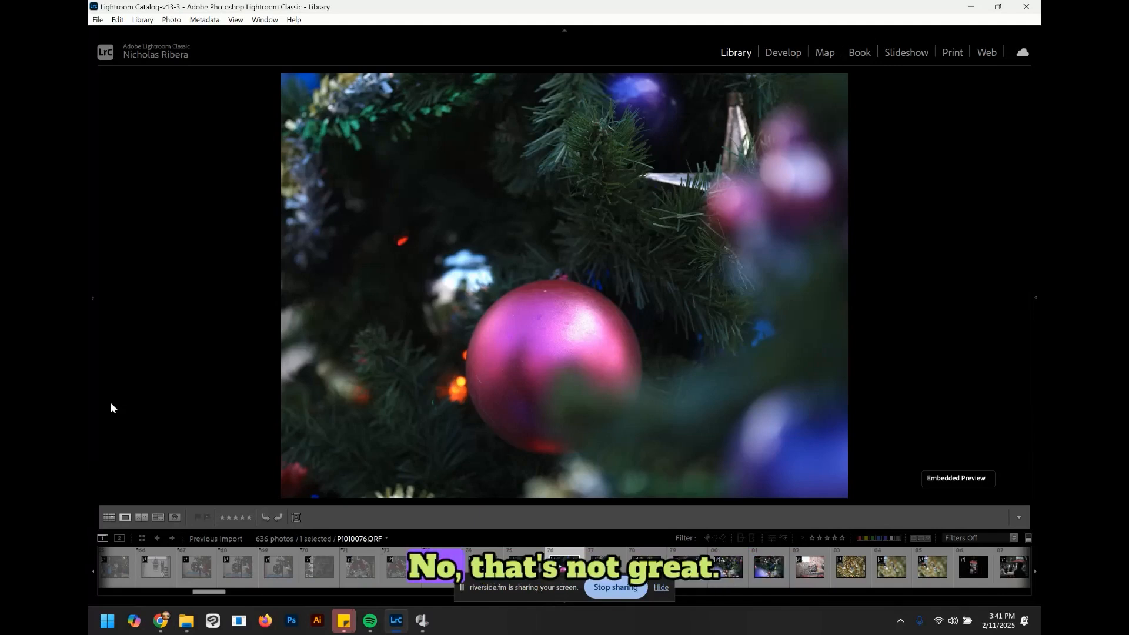
{"action": "key", "text": "x"}
{"action": "key", "text": "Right"}
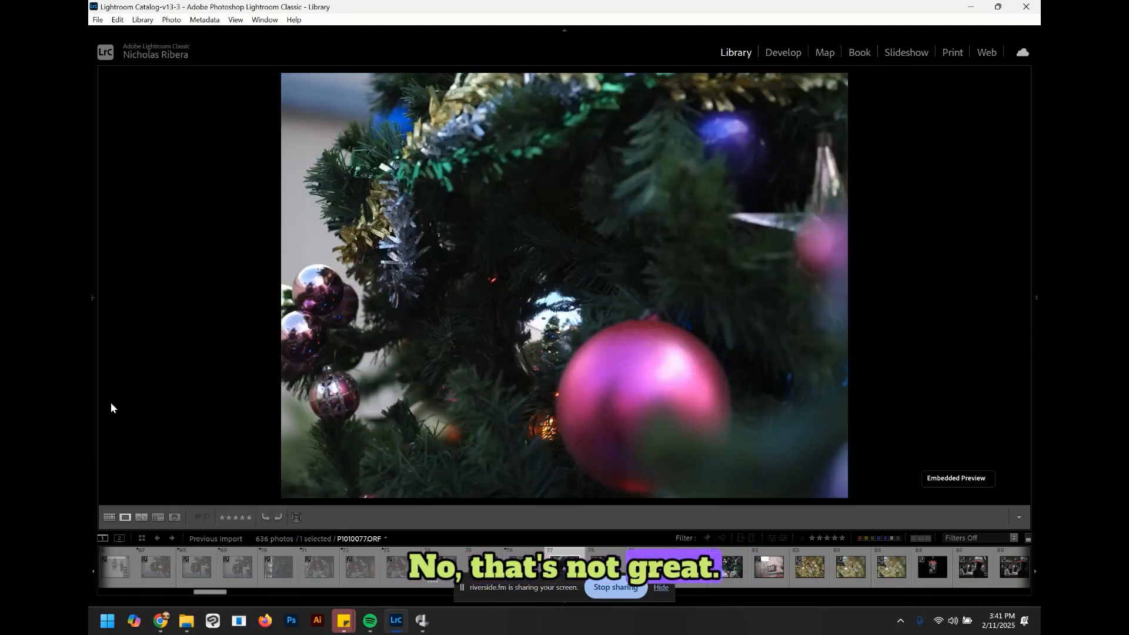
{"action": "key", "text": "Right"}
{"action": "key", "text": "Right"}
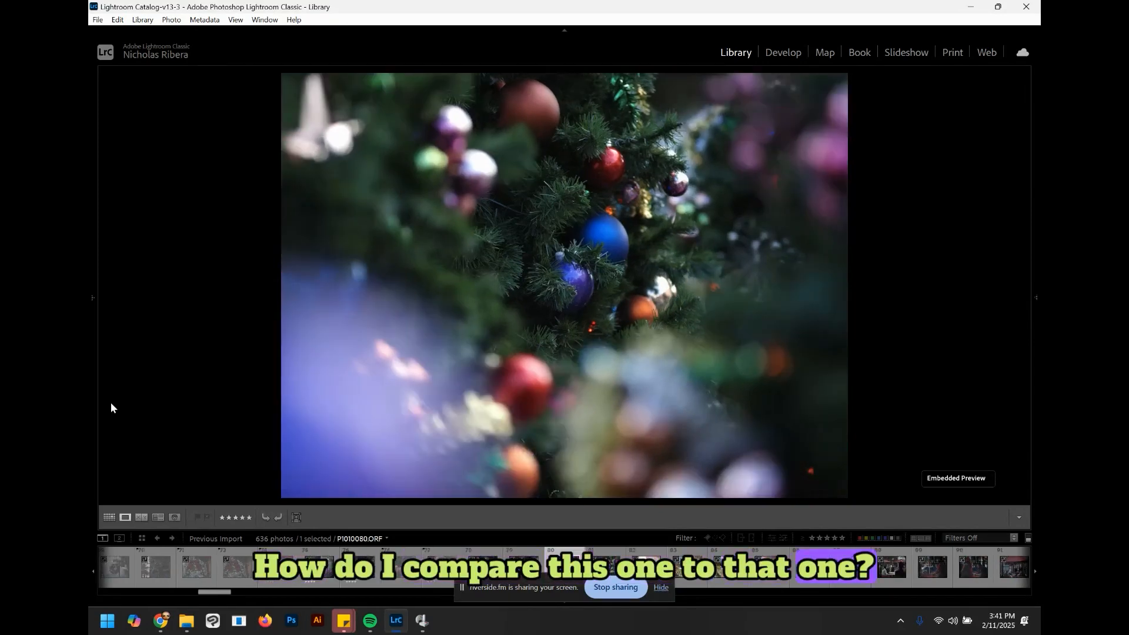
Step: Compare the two similar blurred ornament tree photos and reject the weaker one
{"action": "key", "text": "Left"}
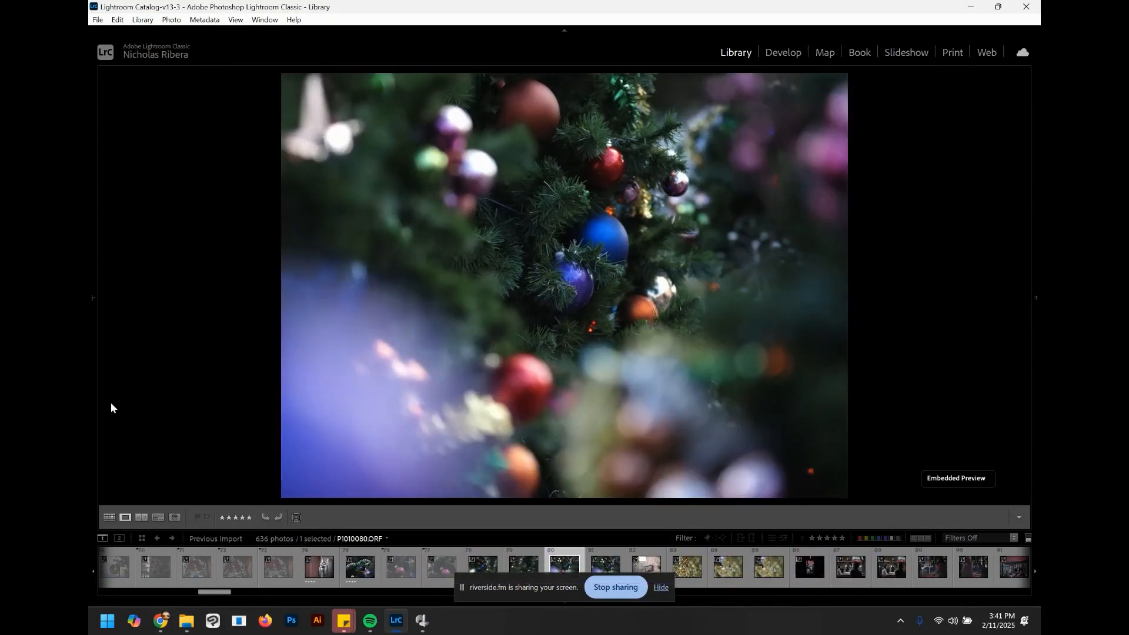
{"action": "key", "text": "Right"}
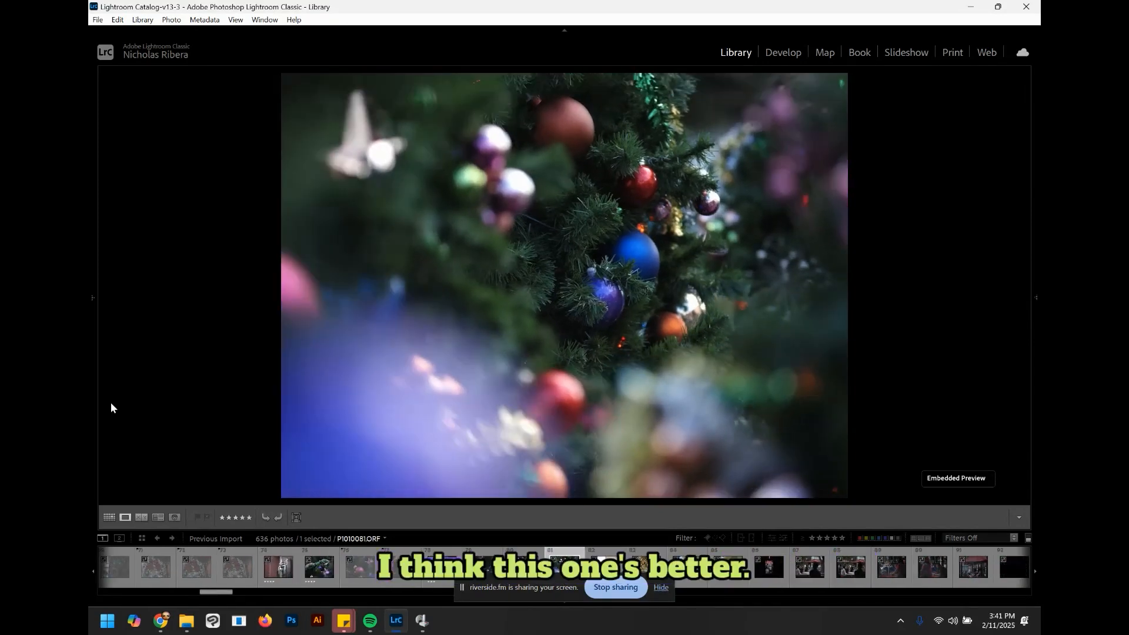
{"action": "key", "text": "Left"}
{"action": "key", "text": "x"}
{"action": "key", "text": "Right"}
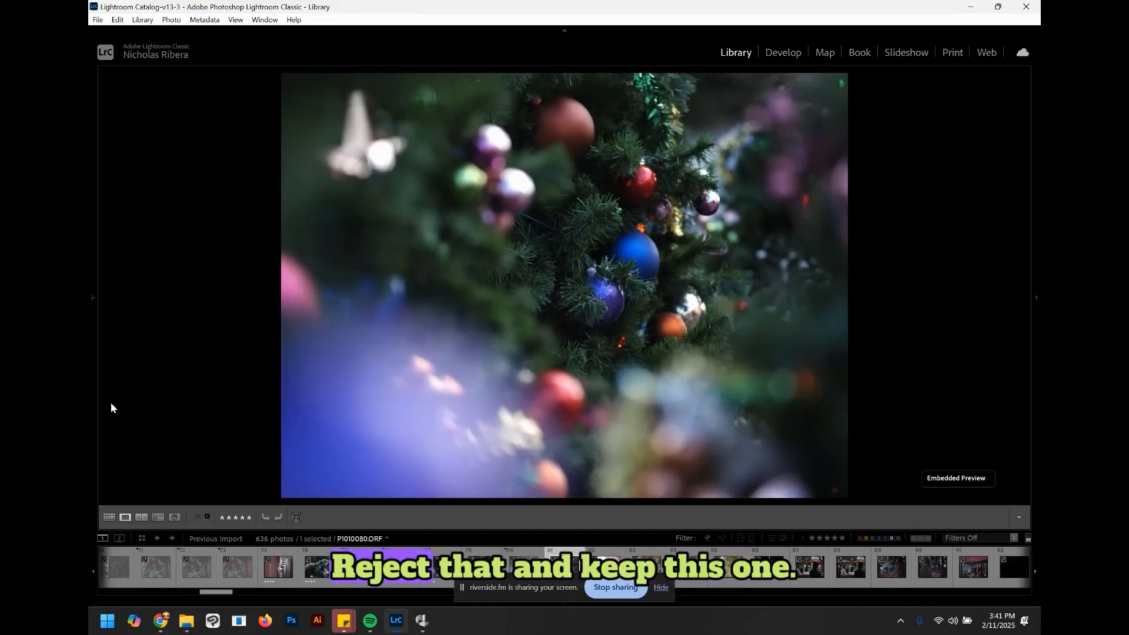
Step: Raise the rating of the dark doorway café photo and reject the dark ceiling photo
{"action": "key", "text": "bracketright"}
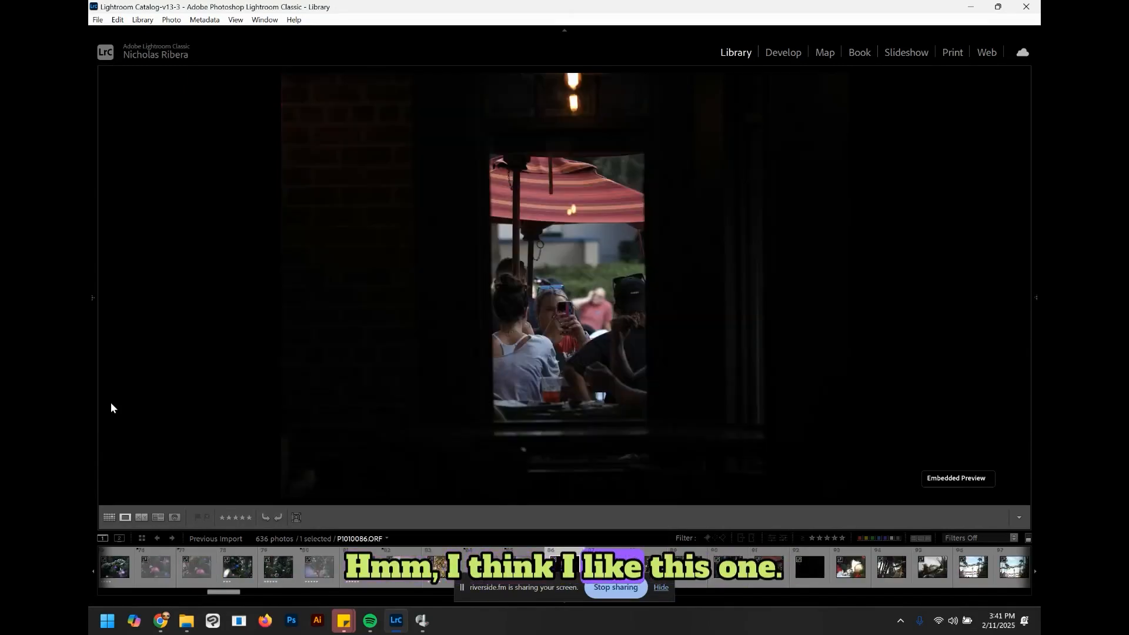
{"action": "key", "text": "bracketright"}
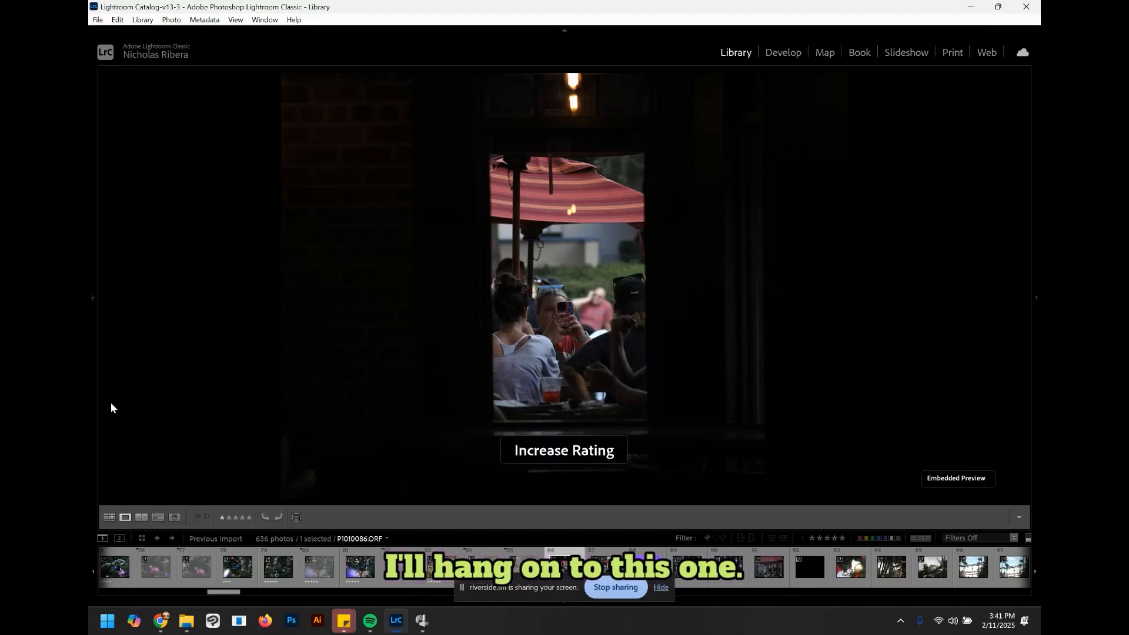
{"action": "key", "text": "bracketright"}
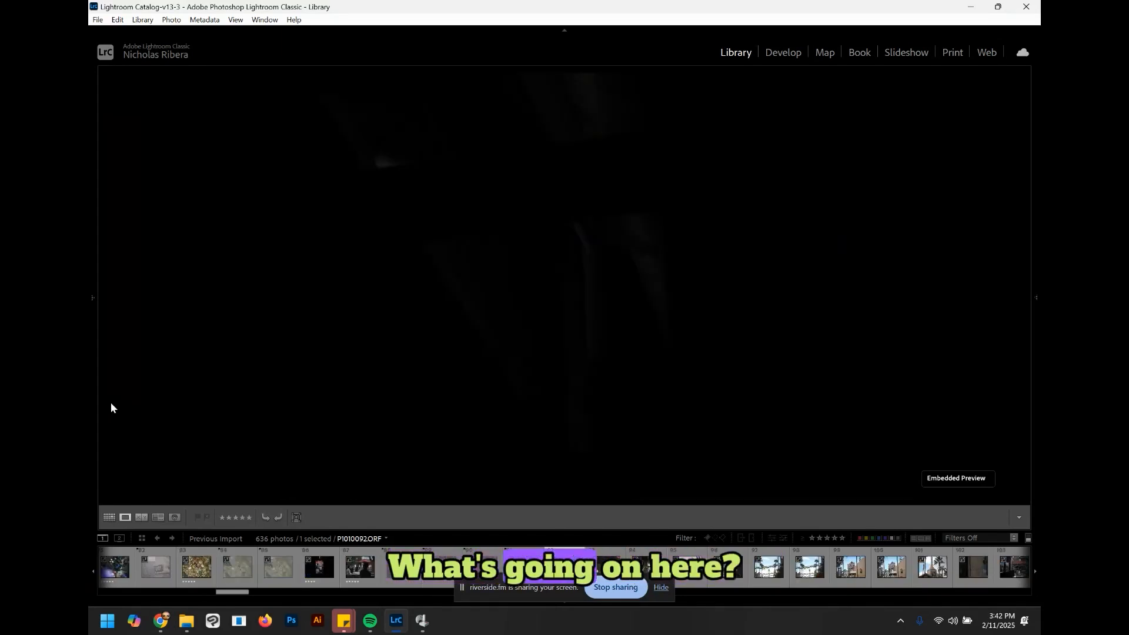
{"action": "key", "text": "x"}
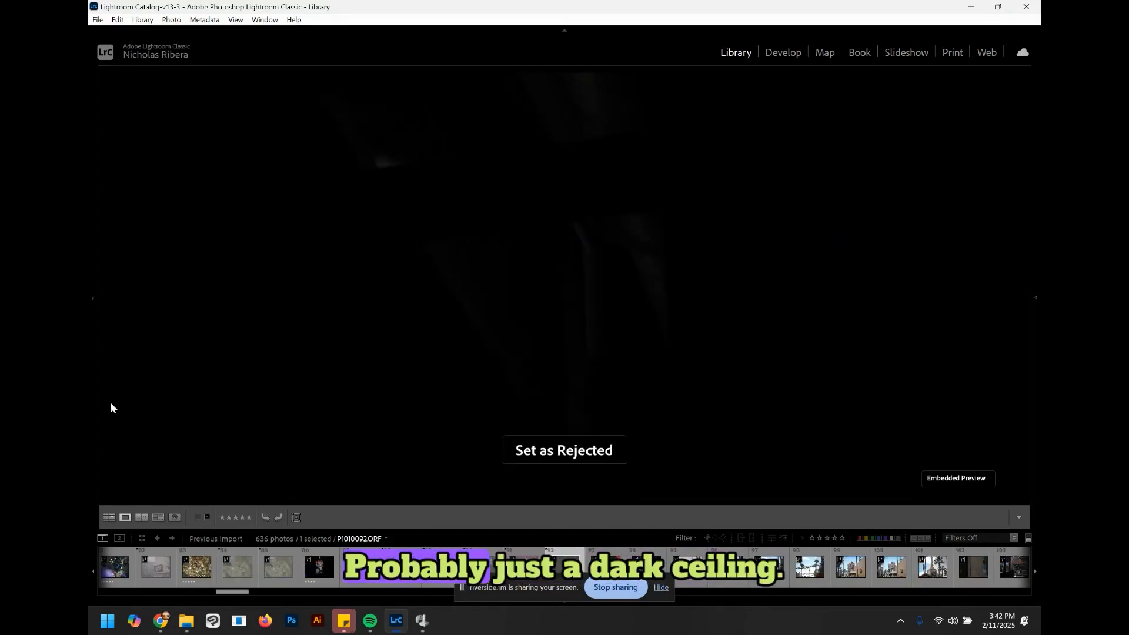
Step: Reject the Frozone statue photo and the palm-tree garland photo
{"action": "key", "text": "bracketright"}
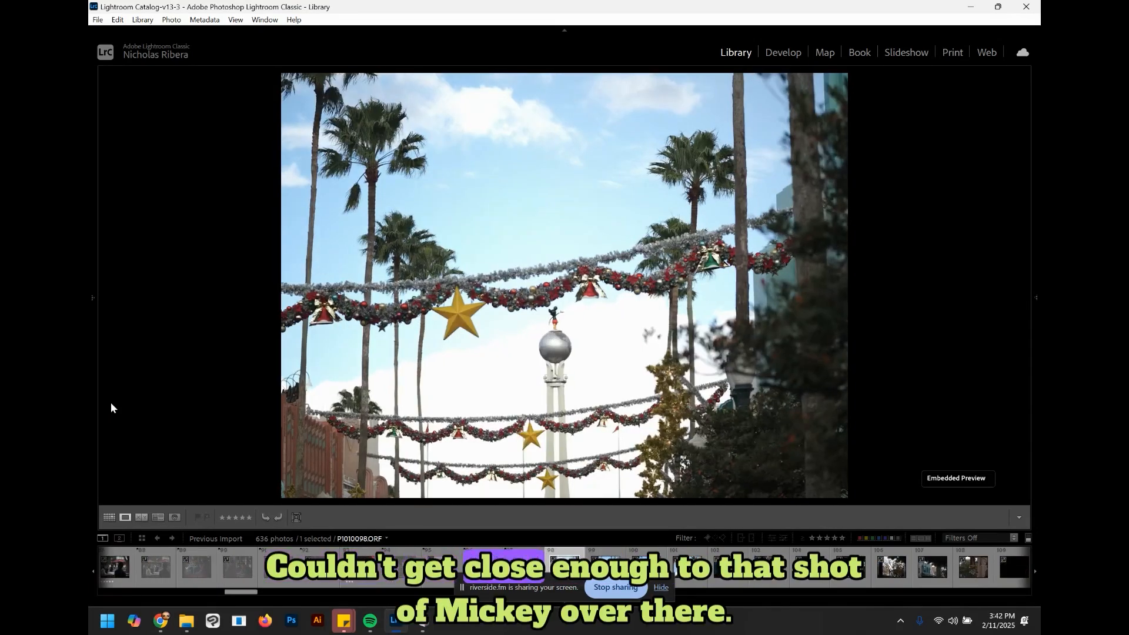
{"action": "key", "text": "x"}
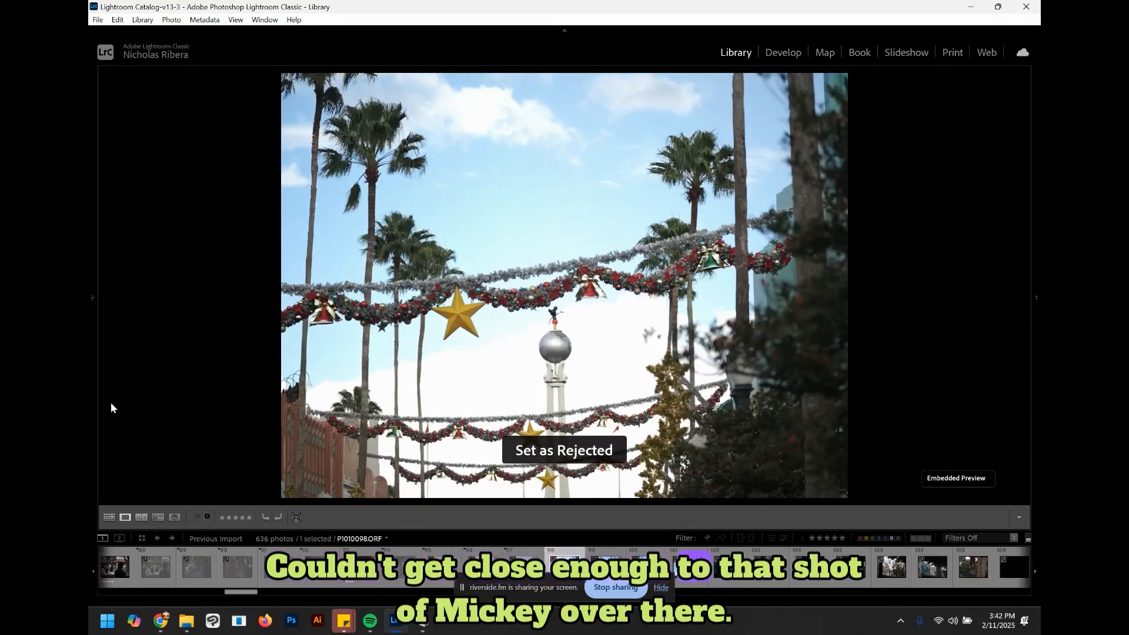
Step: Raise the ratings of the railing crowd photo and the bare tree framed by the window
{"action": "key", "text": "bracketright"}
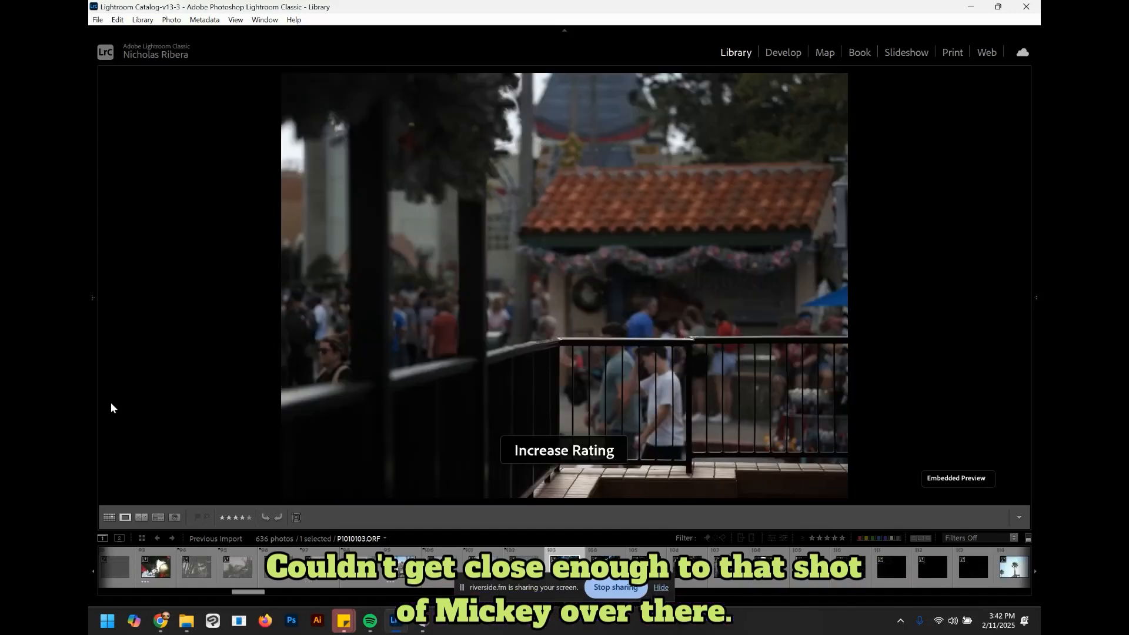
{"action": "key", "text": "Right"}
{"action": "key", "text": "bracketright"}
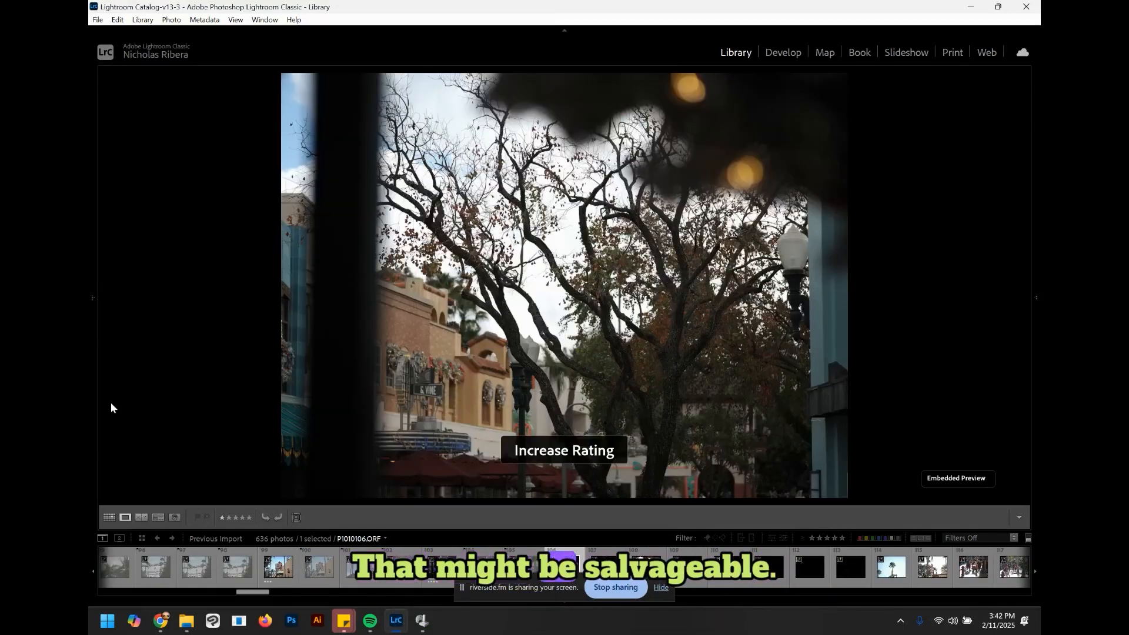
Step: Mark the bare tree photo as rejected, then flag it as a pick
{"action": "key", "text": "x"}
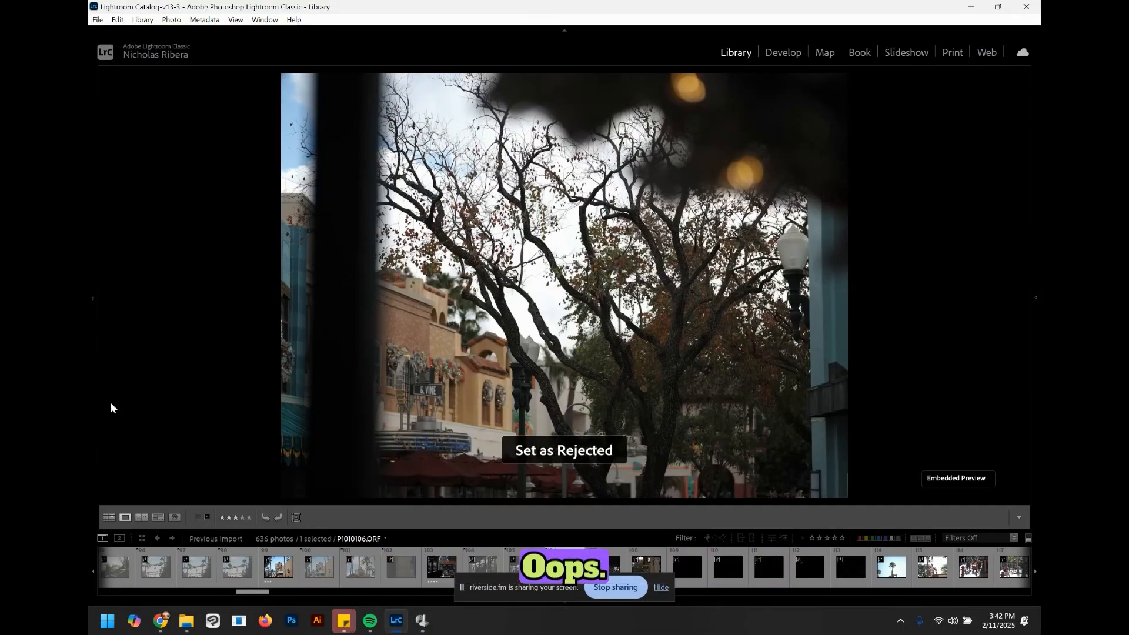
{"action": "key", "text": "p"}
{"action": "key", "text": "Tab"}
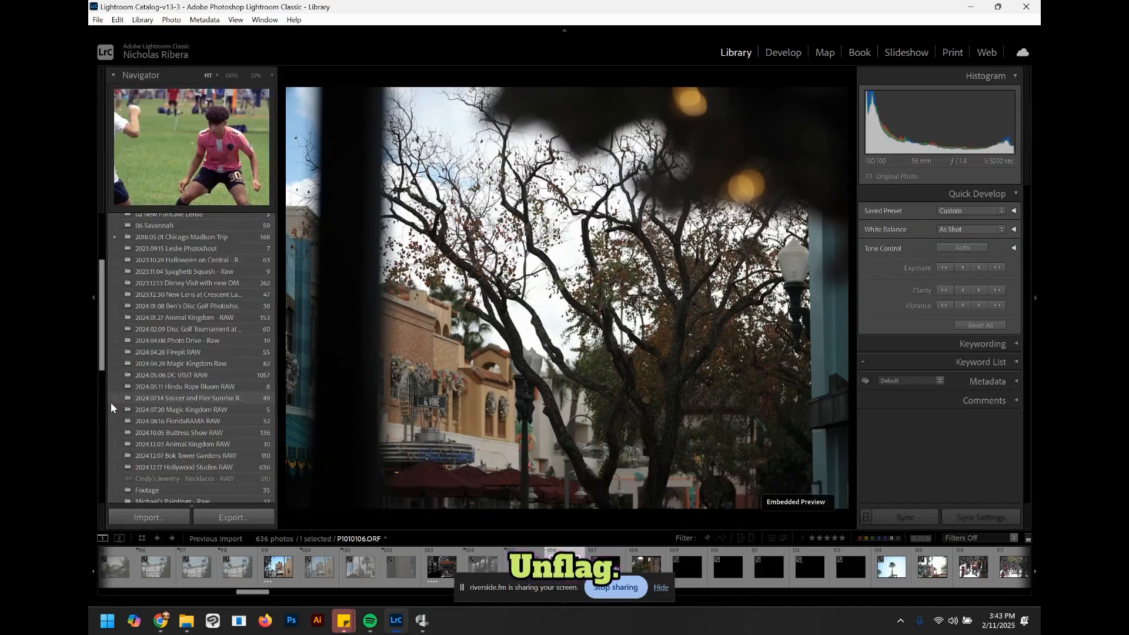
{"action": "key", "text": "t"}
{"action": "key", "text": "Tab"}
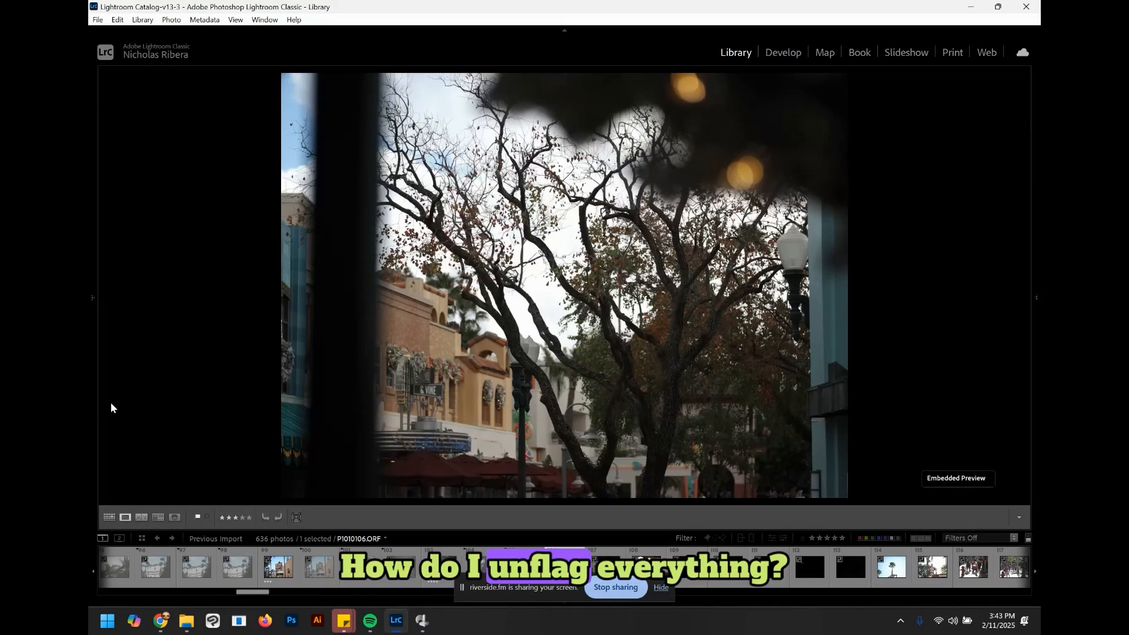
Step: Set the bare tree photo's flag to Unflagged
{"action": "key", "text": "6"}
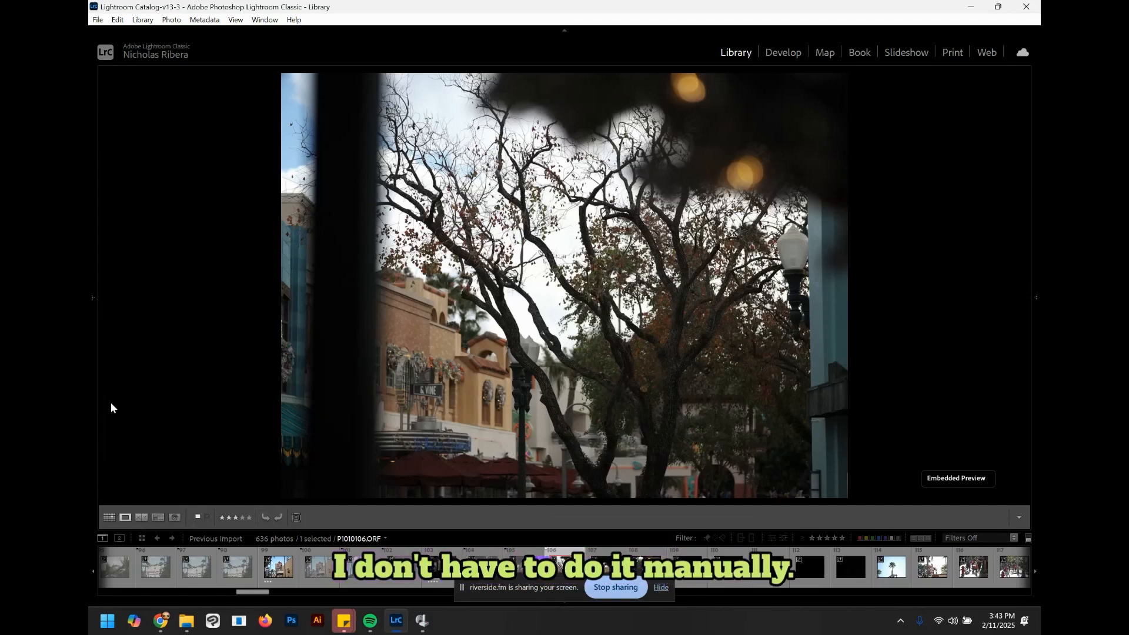
{"action": "right_click", "coordinate": [567, 558]}
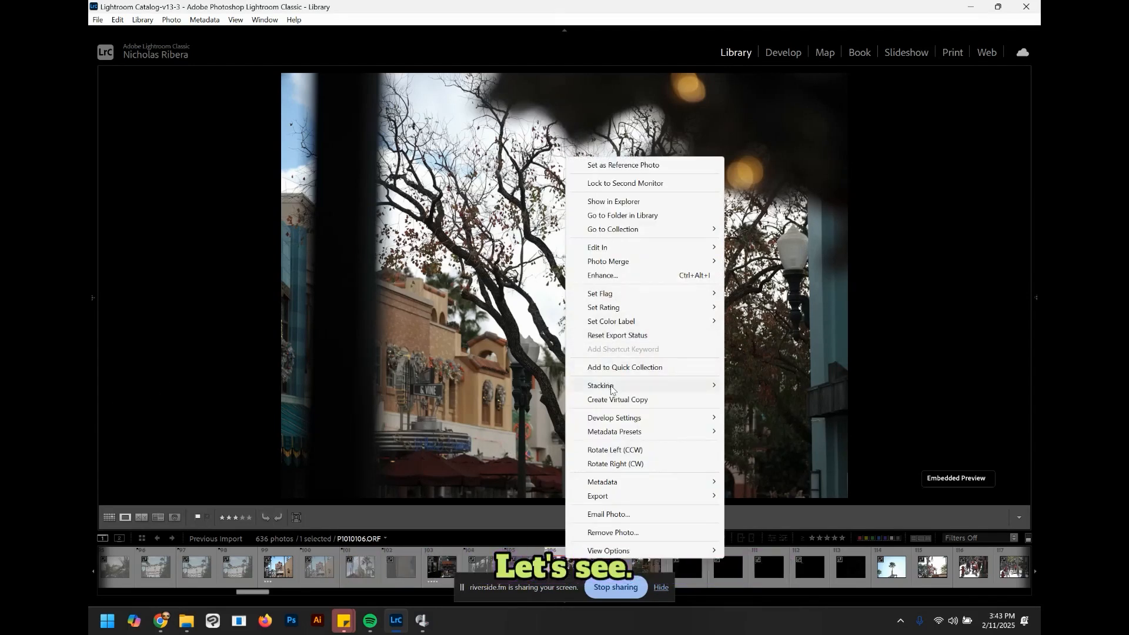
{"action": "mouse_move", "coordinate": [709, 297]}
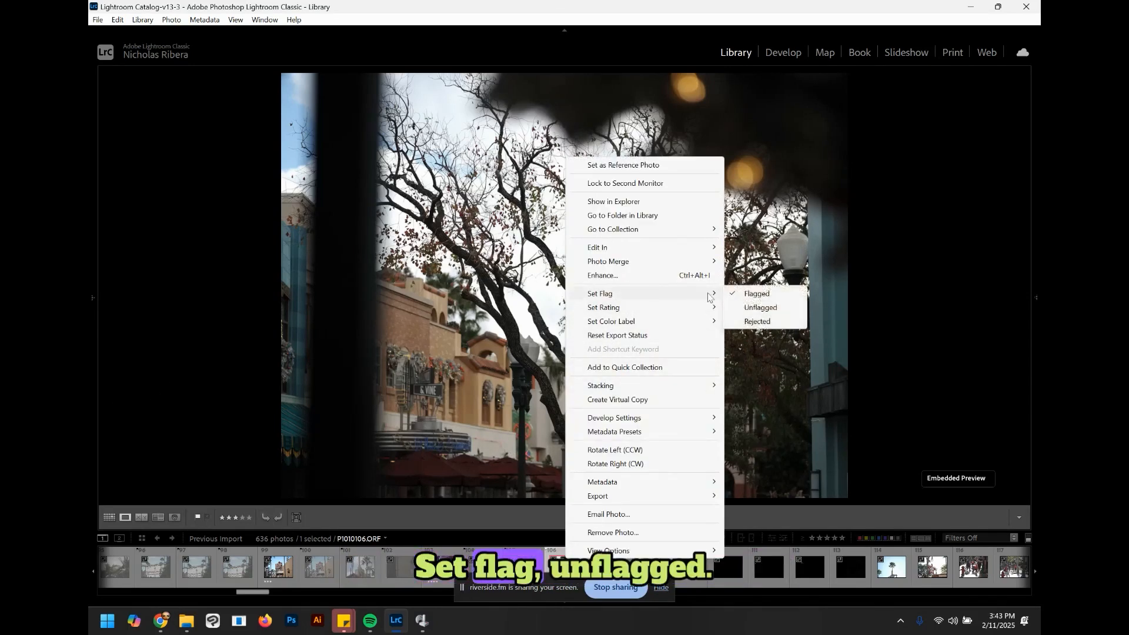
{"action": "left_click", "coordinate": [761, 308]}
Step: Set the bare tree photo's color label to None
{"action": "right_click", "coordinate": [554, 564]}
{"action": "mouse_move", "coordinate": [677, 328]}
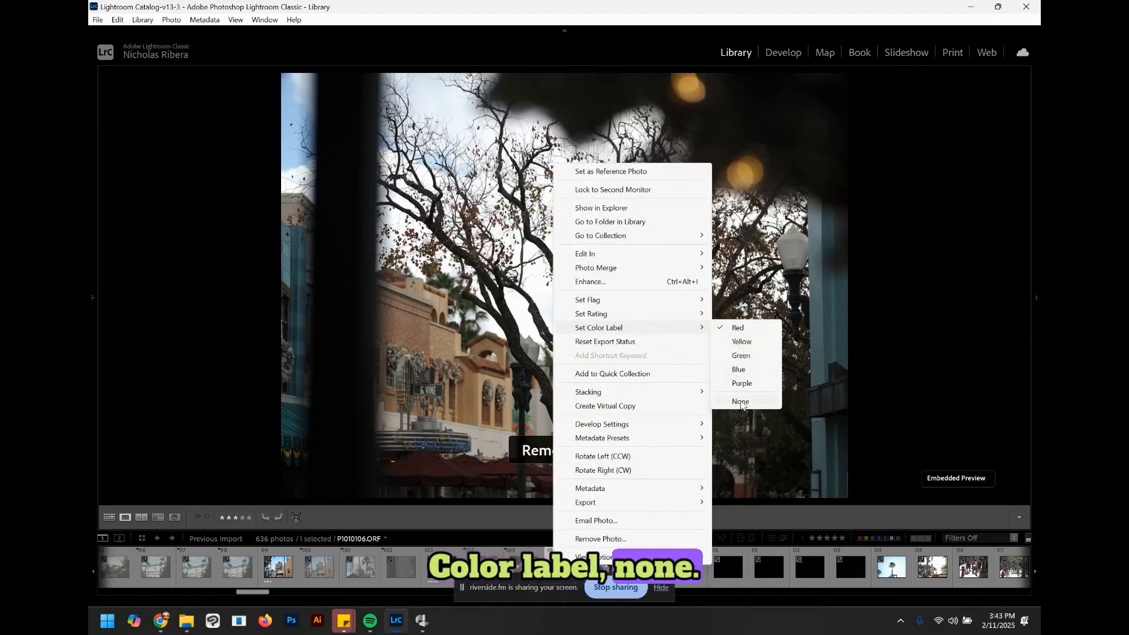
{"action": "left_click", "coordinate": [741, 403]}
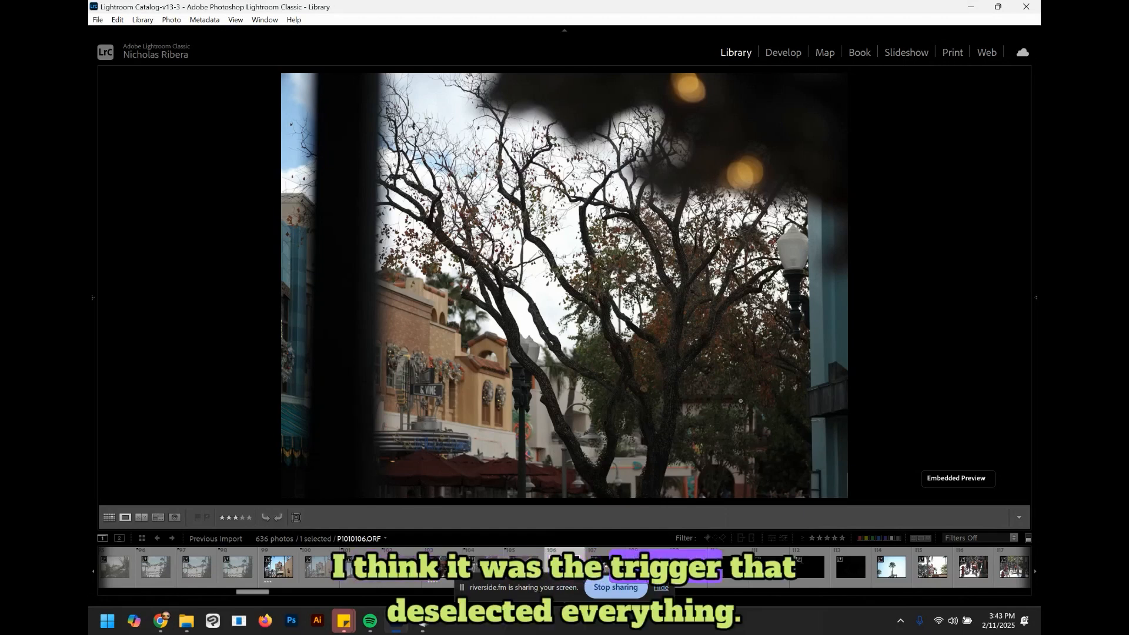
Step: Reject the blue-facade building photo and advance to the Starbucks café sign photo
{"action": "key", "text": "u"}
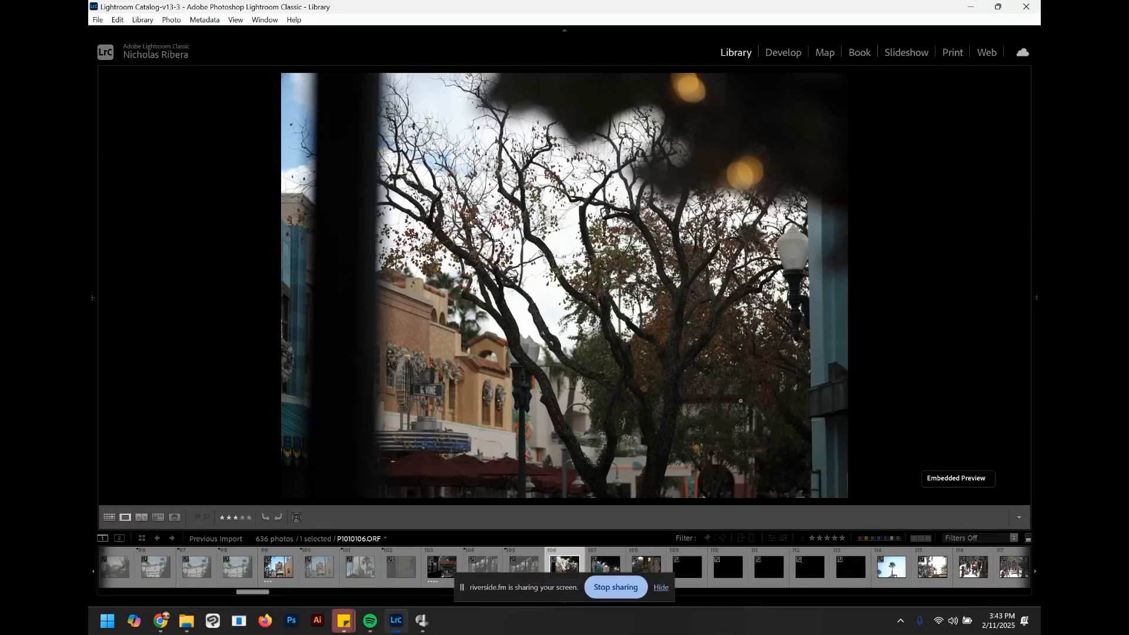
{"action": "key", "text": "Right"}
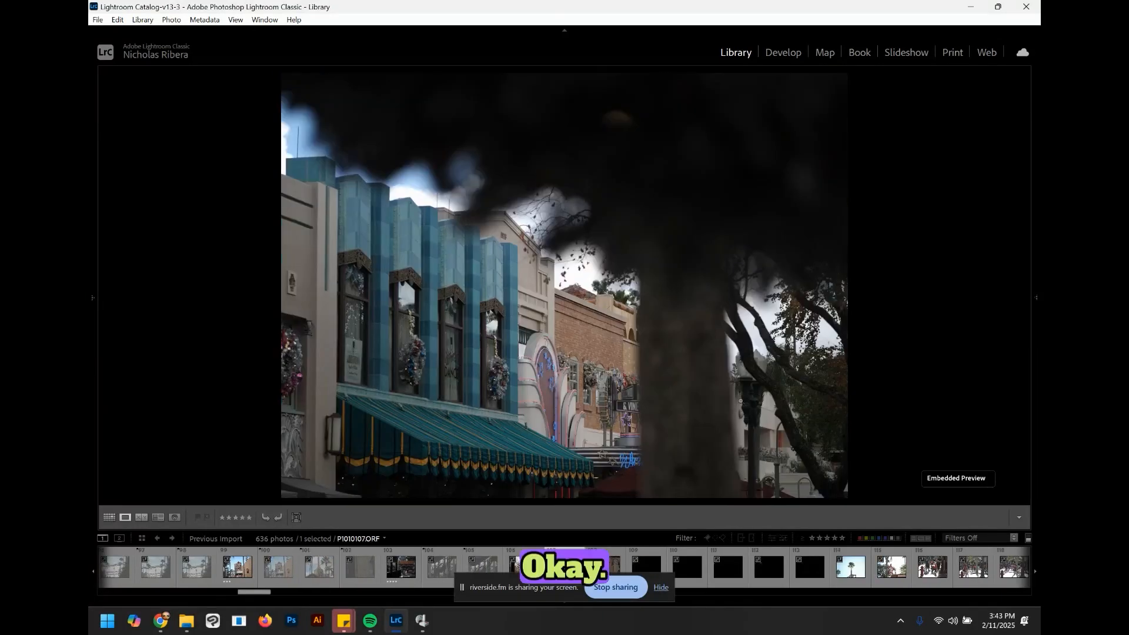
{"action": "key", "text": "x"}
{"action": "key", "text": "Right"}
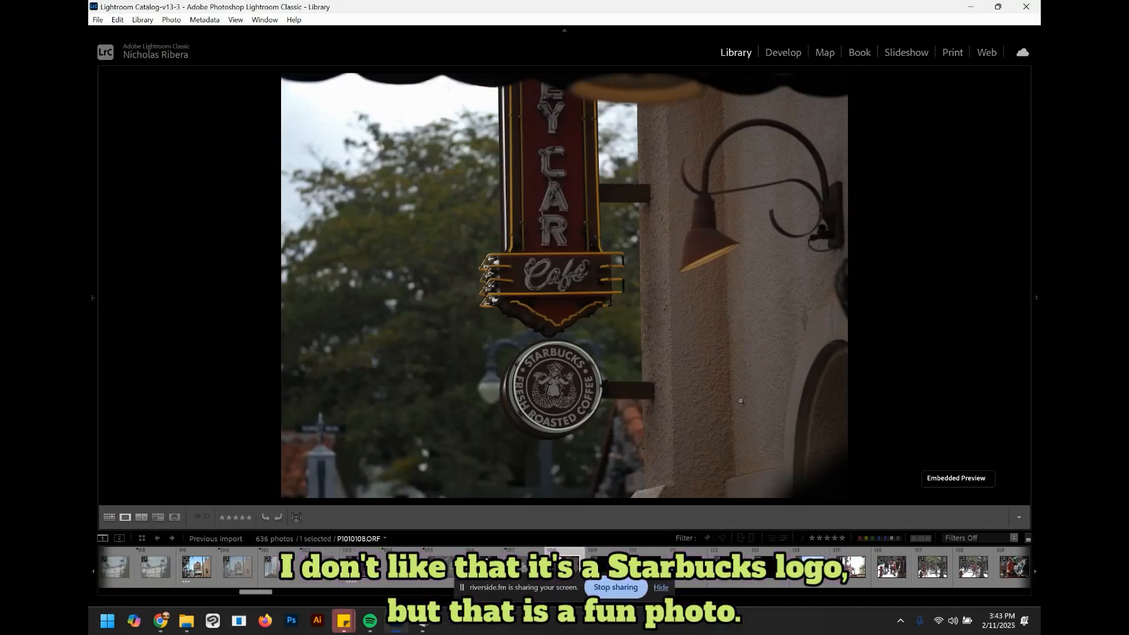
Step: Reject the Starbucks café sign photo and the following two photos, advancing after each one
{"action": "key", "text": "x"}
{"action": "key", "text": "Right"}
{"action": "key", "text": "x"}
{"action": "key", "text": "Right"}
{"action": "key", "text": "x"}
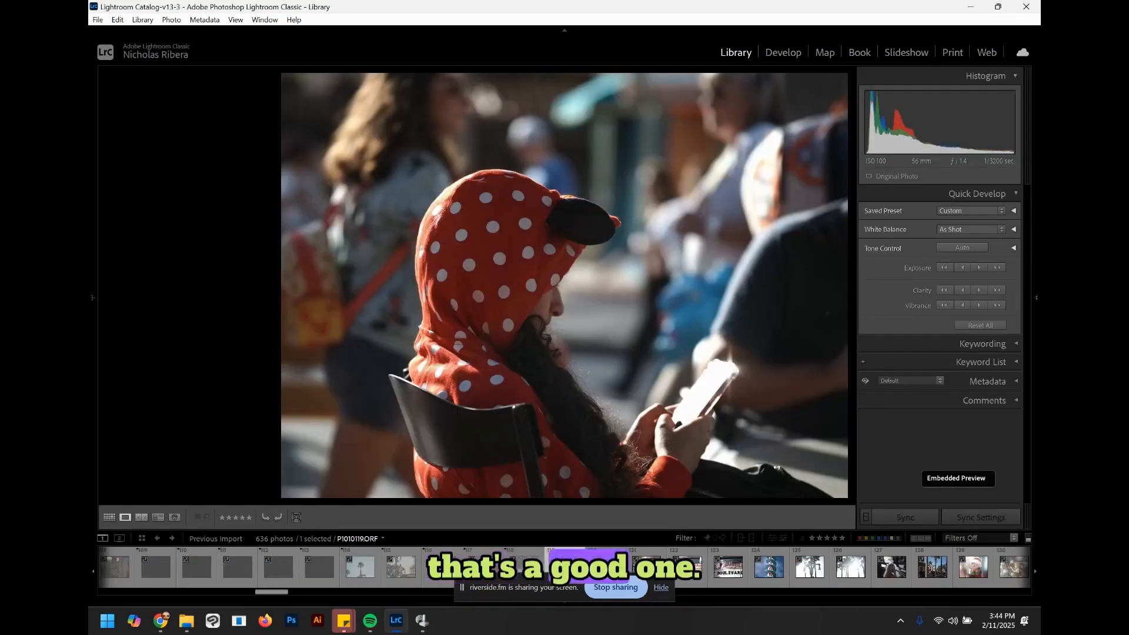
{"action": "key", "text": "Right"}
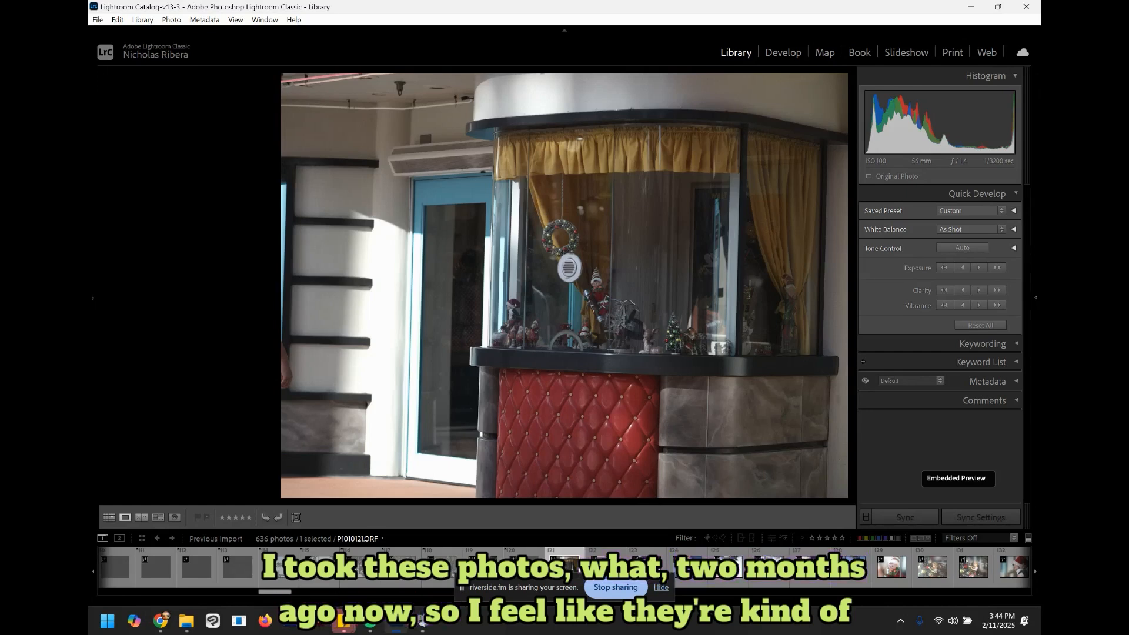
Step: Reject the curtained kiosk photo and give the Hollywood Boulevard sign photo one star
{"action": "key", "text": "x"}
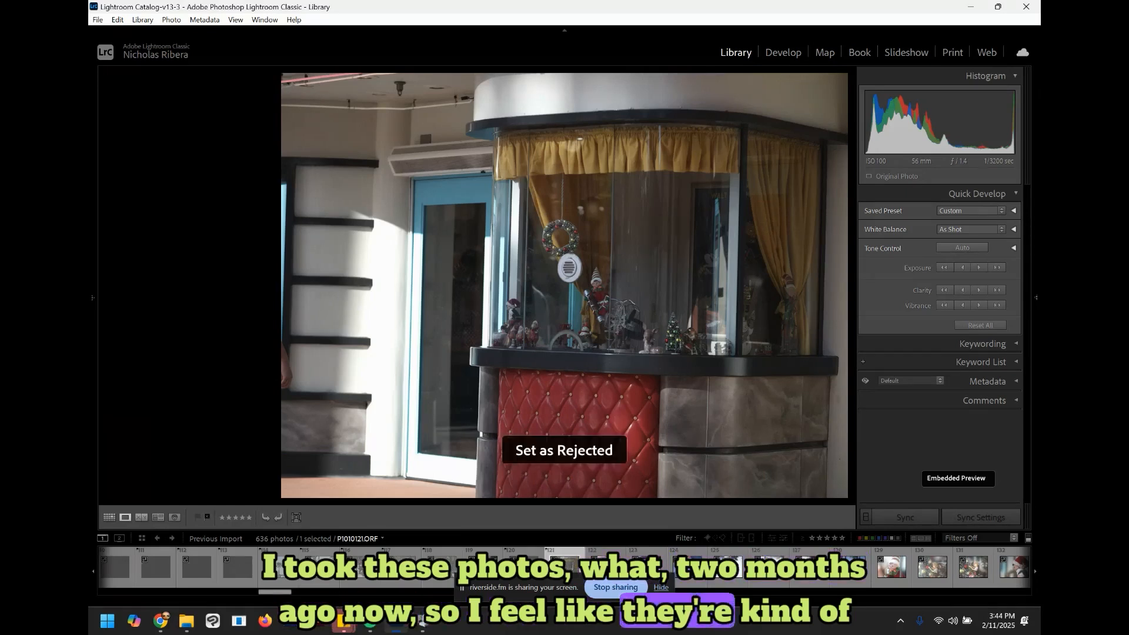
{"action": "key", "text": "Right"}
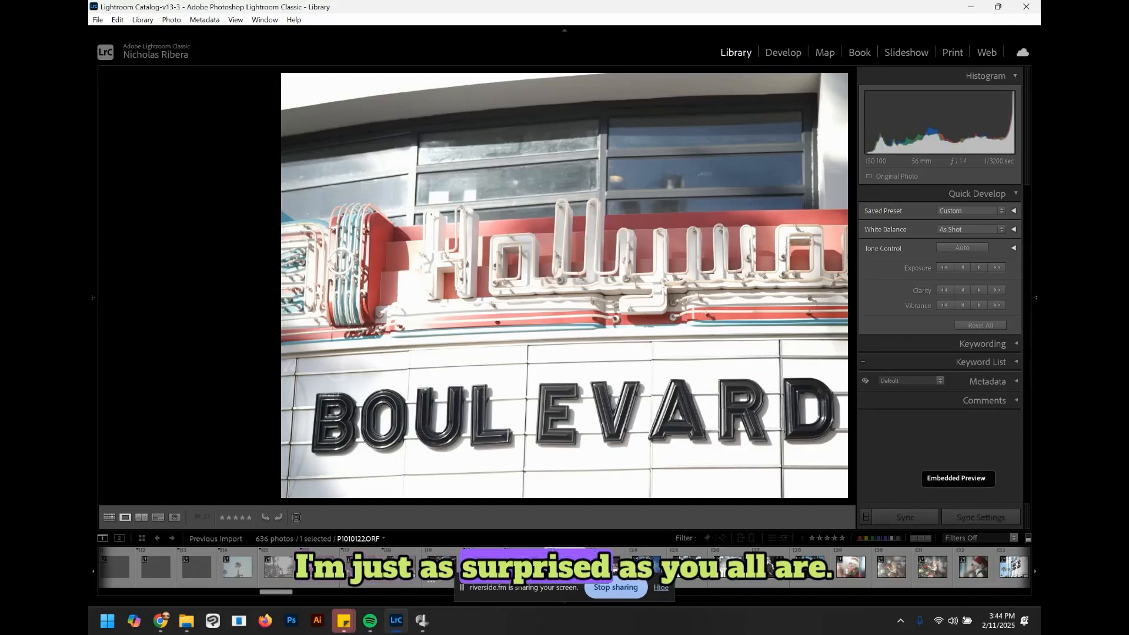
{"action": "key", "text": "bracketright"}
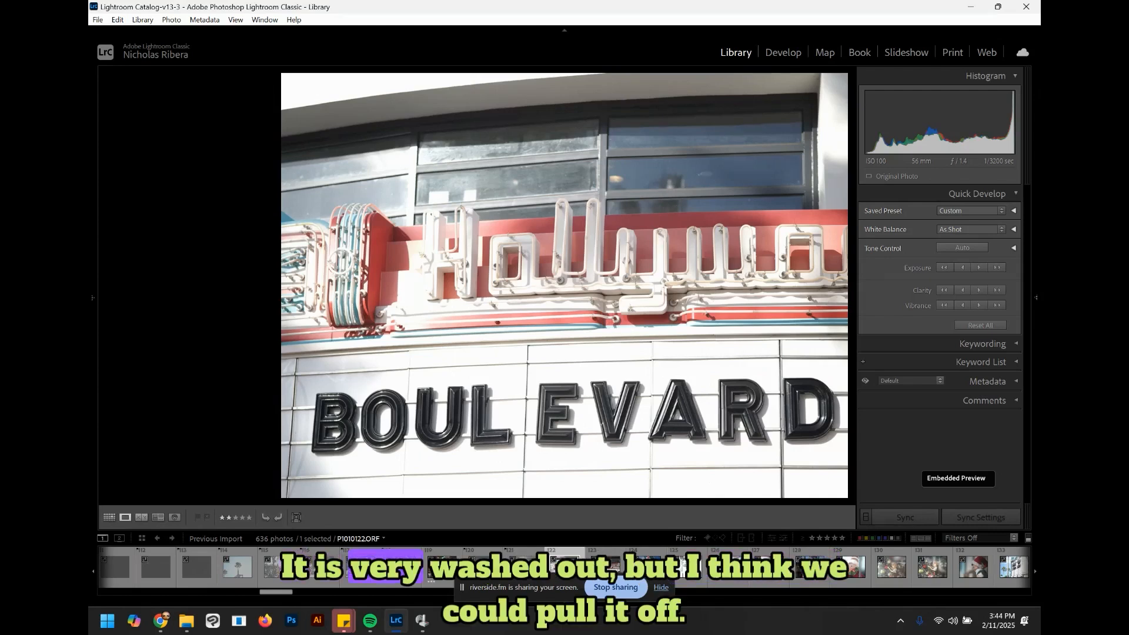
{"action": "key", "text": "Right"}
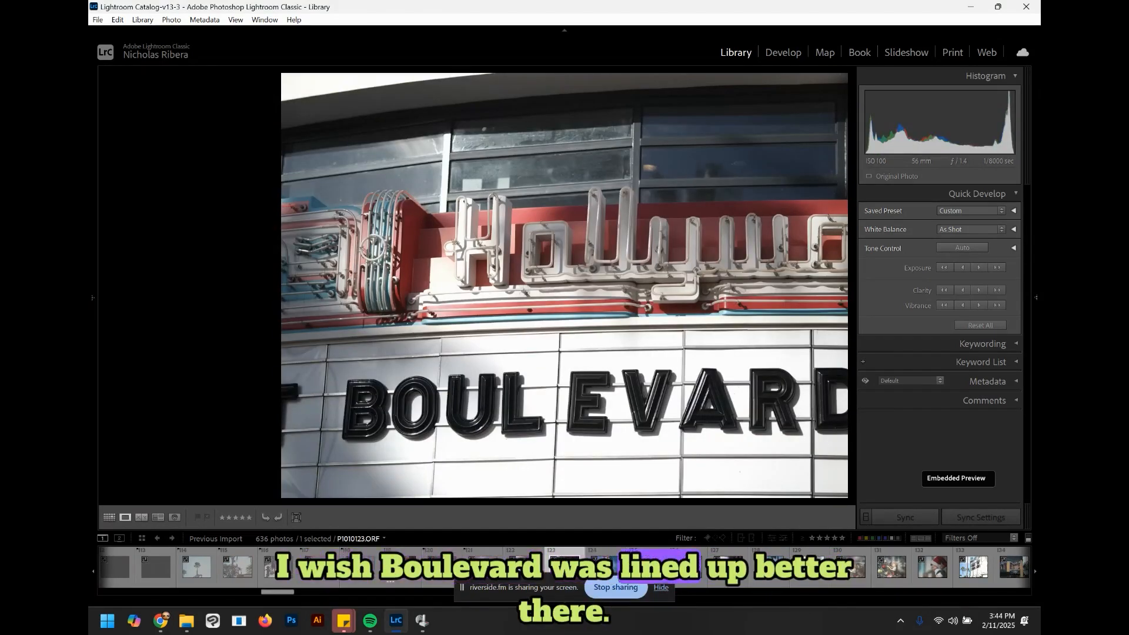
Step: Advance to the next Boulevard sign photo and raise its rating by one star
{"action": "key", "text": "Right"}
{"action": "key", "text": "bracketright"}
{"action": "key", "text": "Right"}
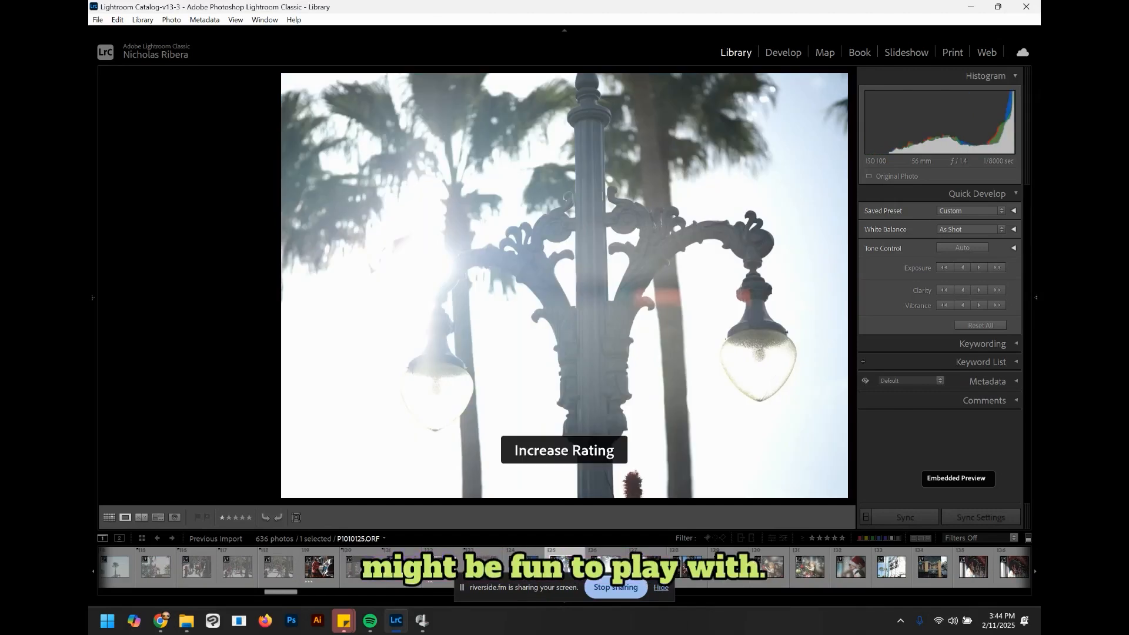
Step: Browse ahead and give the 'Where the Stars Shine' marquee photo one star
{"action": "key", "text": "Right"}
{"action": "key", "text": "Right"}
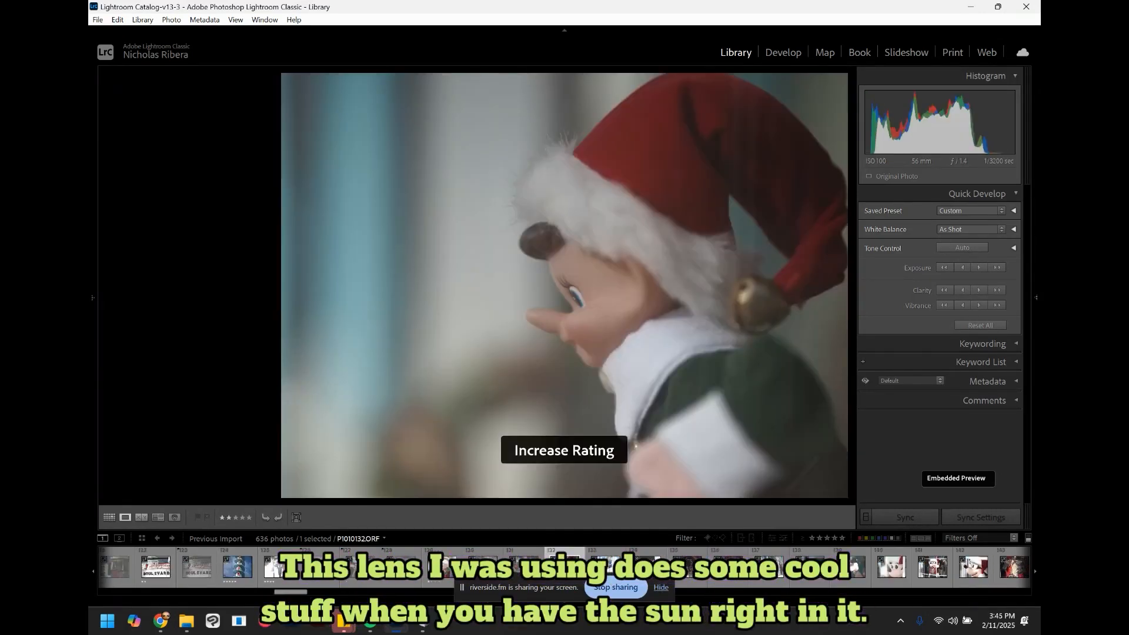
{"action": "key", "text": "Right"}
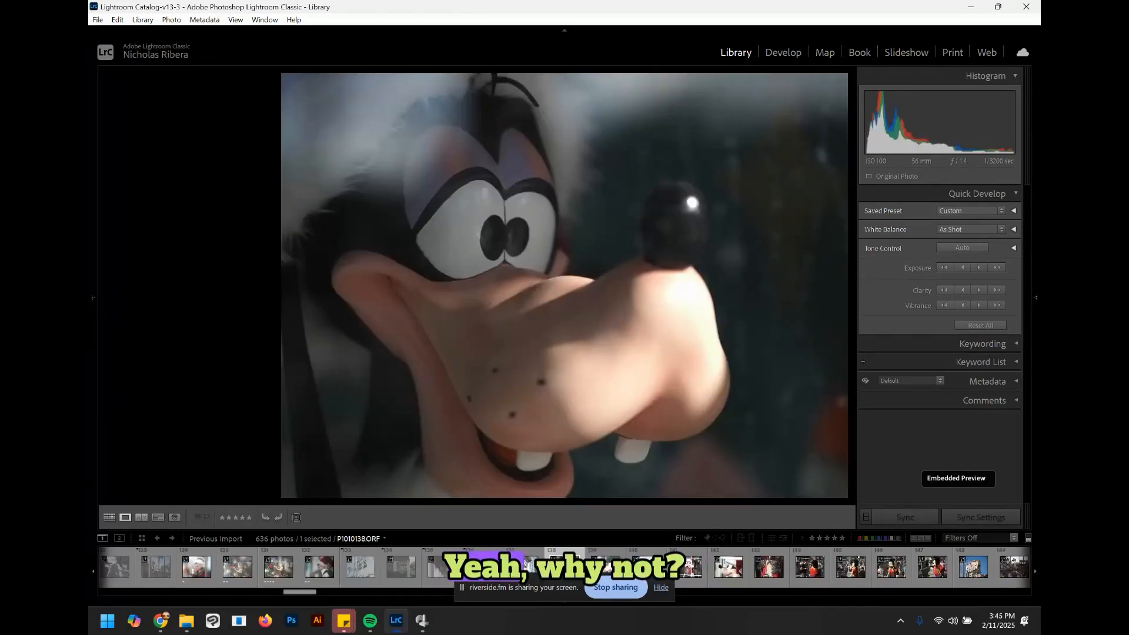
{"action": "key", "text": "bracketright"}
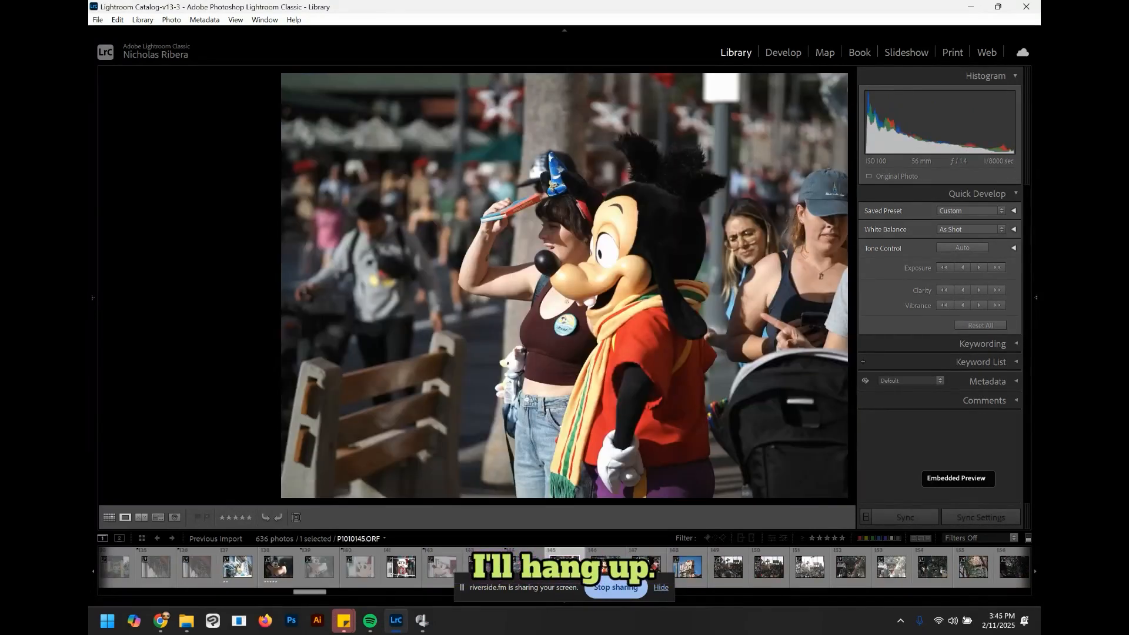
Step: Reject the Max-with-visitors photo and give the Max close-up photo one star
{"action": "key", "text": "x"}
{"action": "key", "text": "Right"}
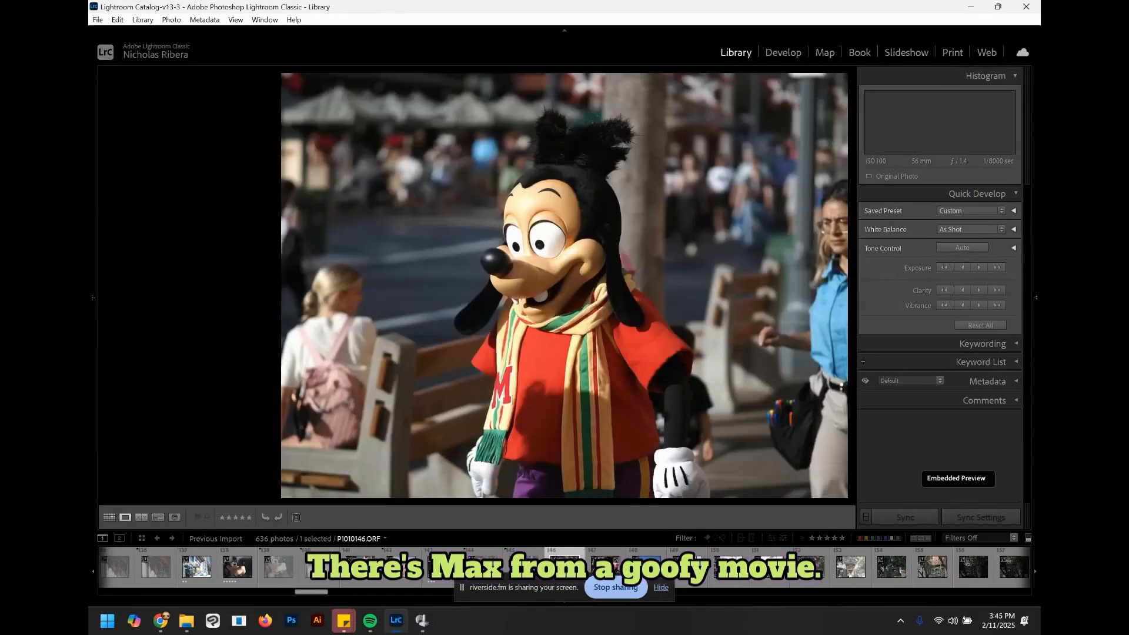
{"action": "key", "text": "bracketright"}
{"action": "key", "text": "Right"}
{"action": "key", "text": "Right"}
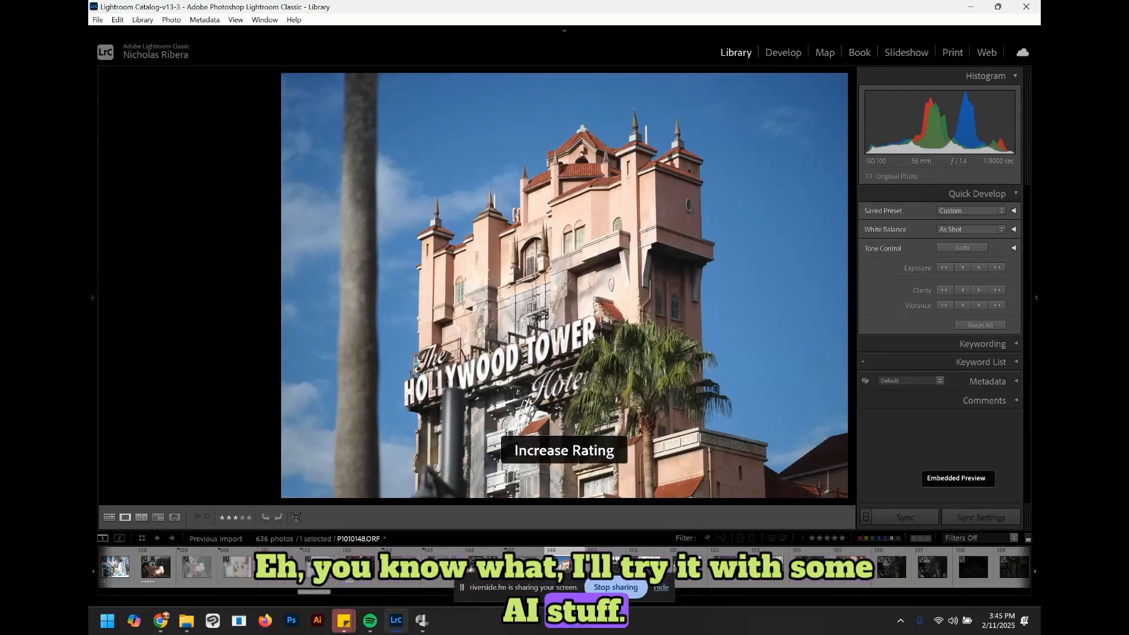
Step: Advance past the Tower of Terror shots and give the clearer Hollywood street-with-stars photo one star
{"action": "key", "text": "Right"}
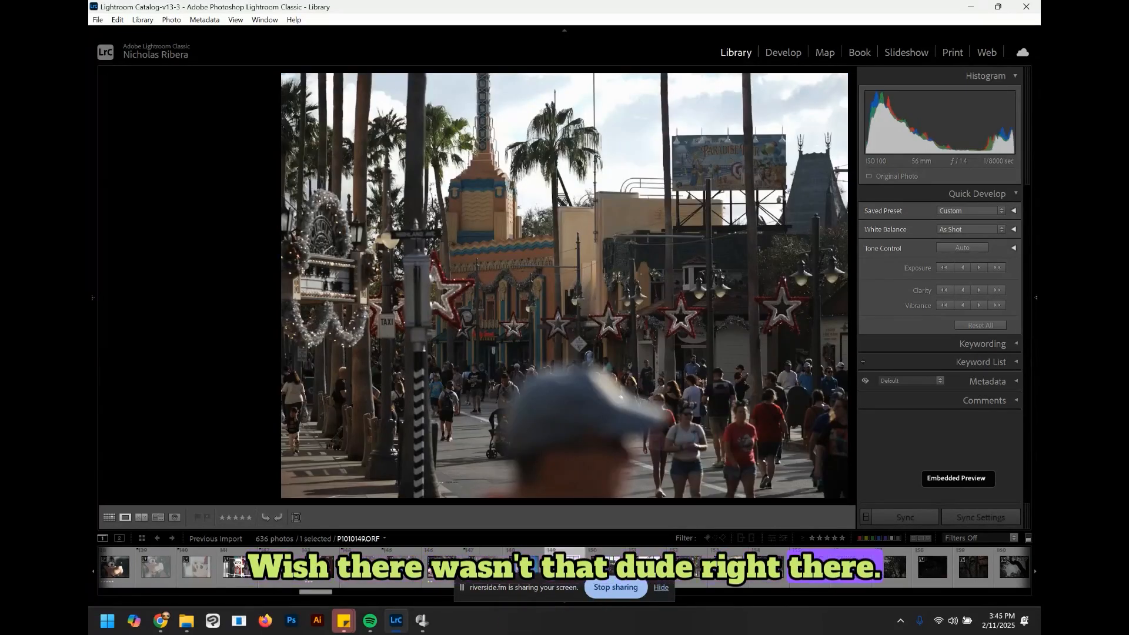
{"action": "key", "text": "Right"}
{"action": "key", "text": "bracketright"}
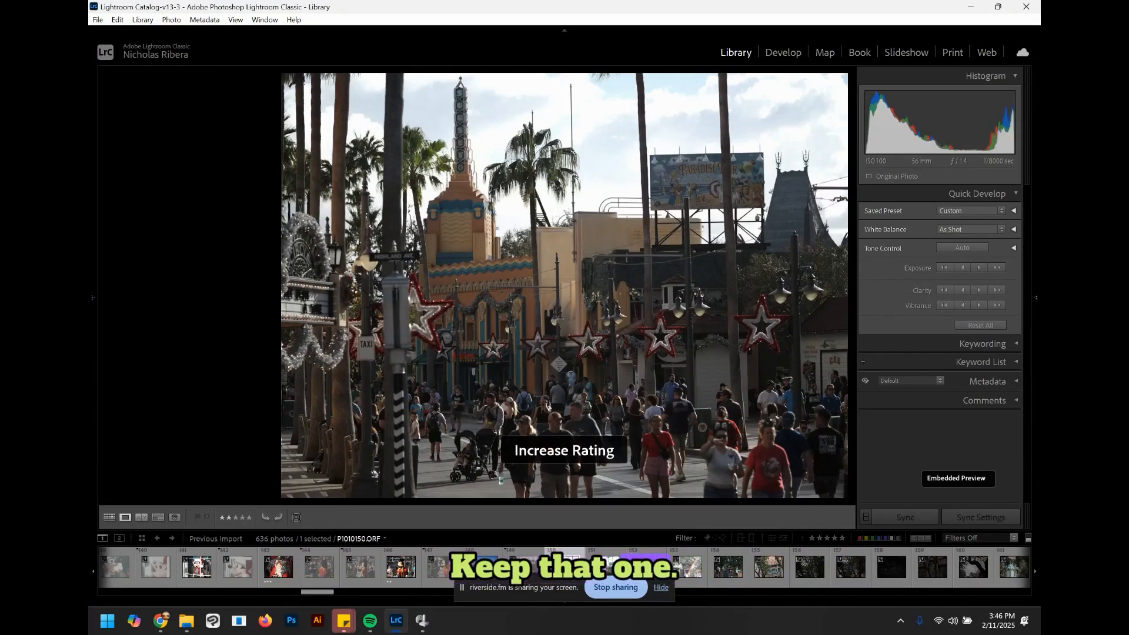
{"action": "key", "text": "Right"}
{"action": "key", "text": "Right"}
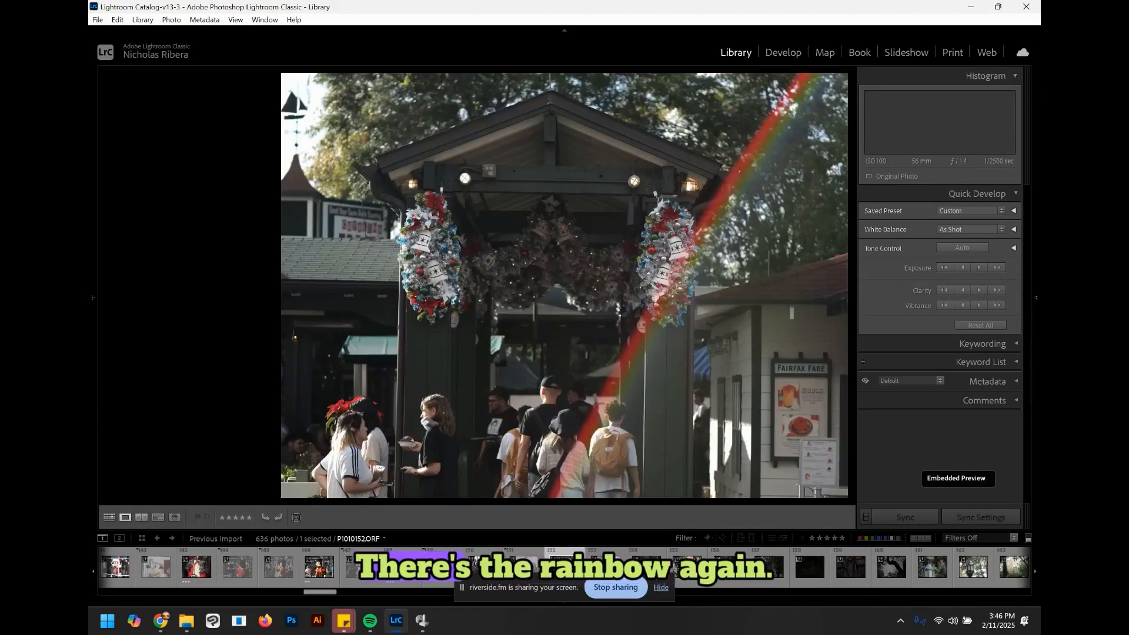
Step: Browse ahead and reject the dark tree-branches photo of the Tower of Terror
{"action": "key", "text": "Right"}
{"action": "key", "text": "Right"}
{"action": "key", "text": "Right"}
{"action": "key", "text": "Right"}
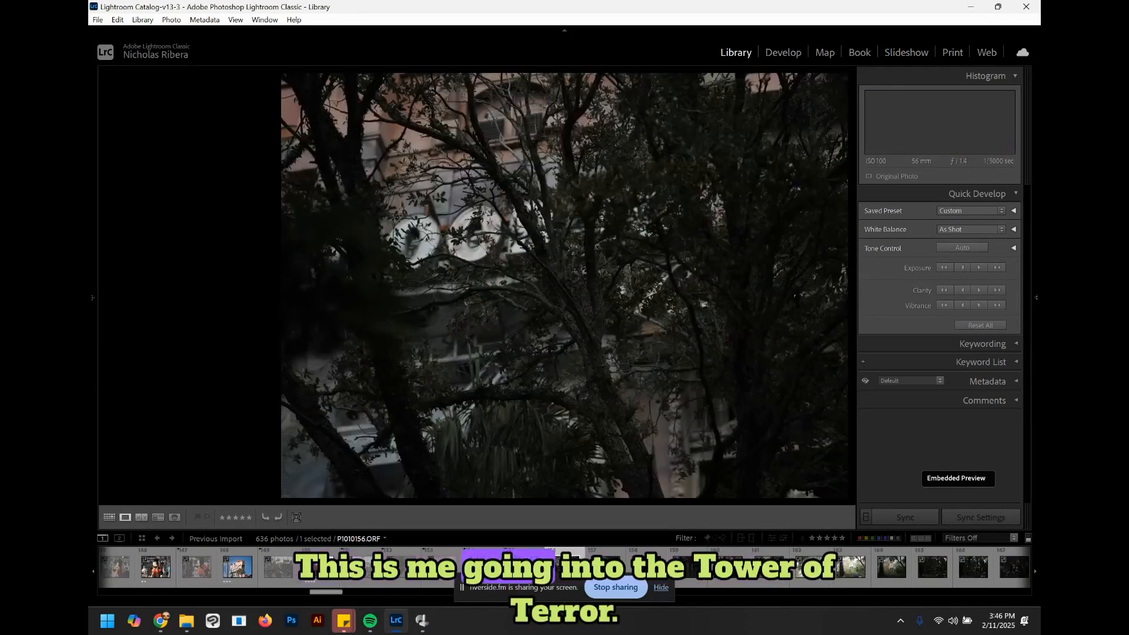
{"action": "key", "text": "x"}
{"action": "key", "text": "Right"}
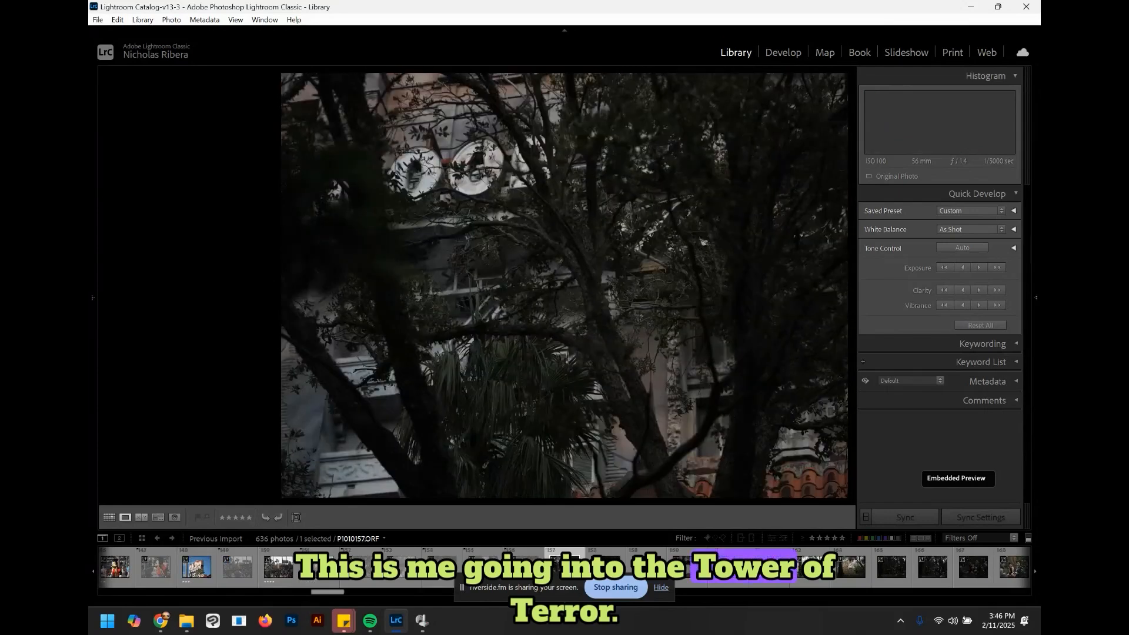
Step: Browse ahead and reject the green lantern photo with the reddish background
{"action": "key", "text": "Right"}
{"action": "key", "text": "Right"}
{"action": "key", "text": "Right"}
{"action": "key", "text": "Right"}
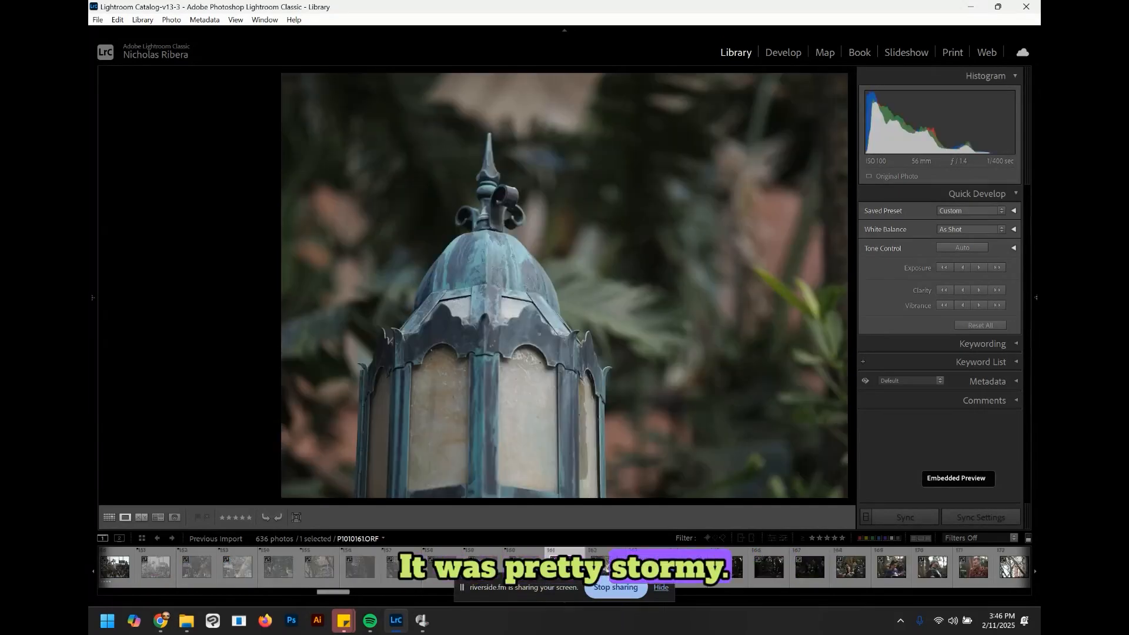
{"action": "key", "text": "x"}
{"action": "key", "text": "Right"}
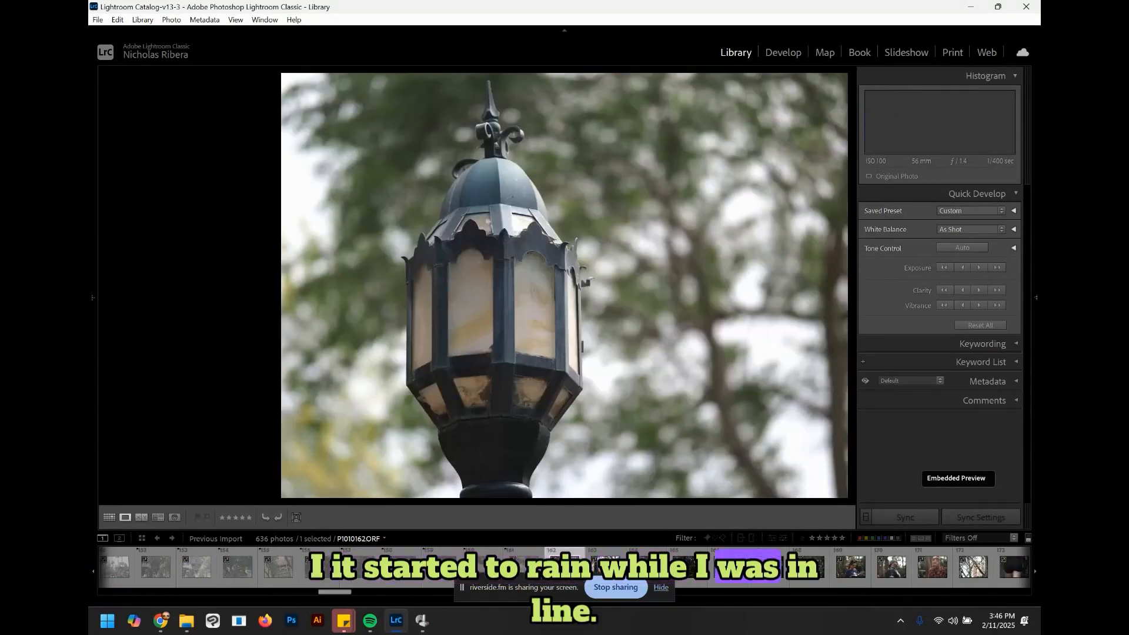
Step: Give the stone cottage among autumn trees photo one star and browse onward
{"action": "key", "text": "Right"}
{"action": "key", "text": "Right"}
{"action": "key", "text": "bracketright"}
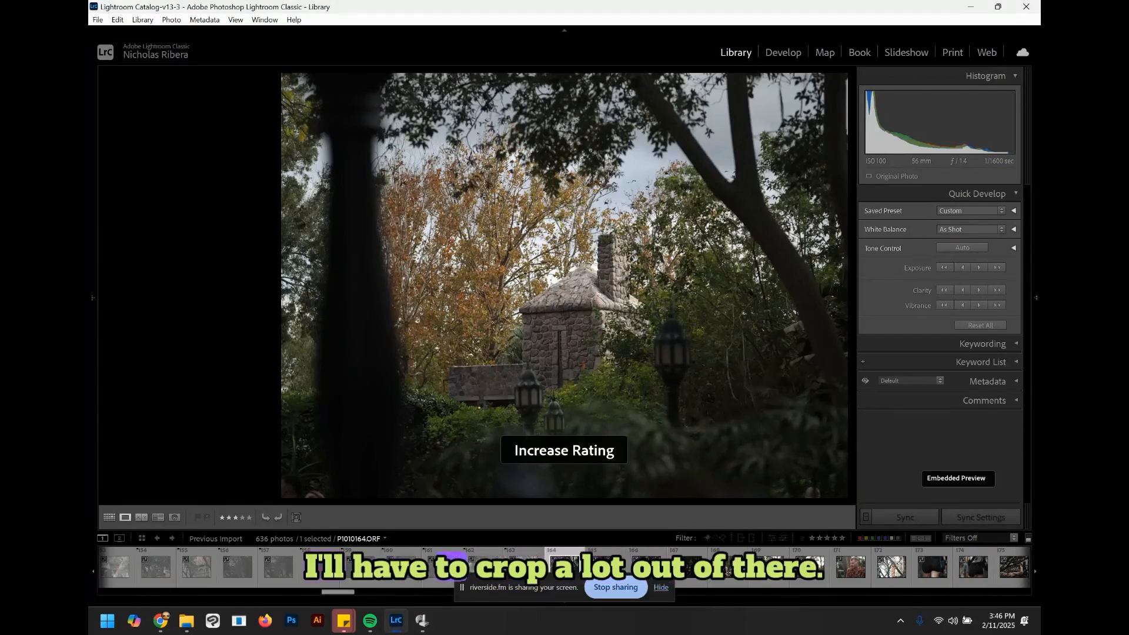
{"action": "key", "text": "Right"}
{"action": "key", "text": "Right"}
{"action": "key", "text": "Right"}
{"action": "key", "text": "Right"}
{"action": "key", "text": "Right"}
{"action": "key", "text": "Right"}
{"action": "key", "text": "Right"}
Step: Reject the next photo and the two blurry close-ups of black shorts
{"action": "key", "text": "x"}
{"action": "key", "text": "Right"}
{"action": "key", "text": "Right"}
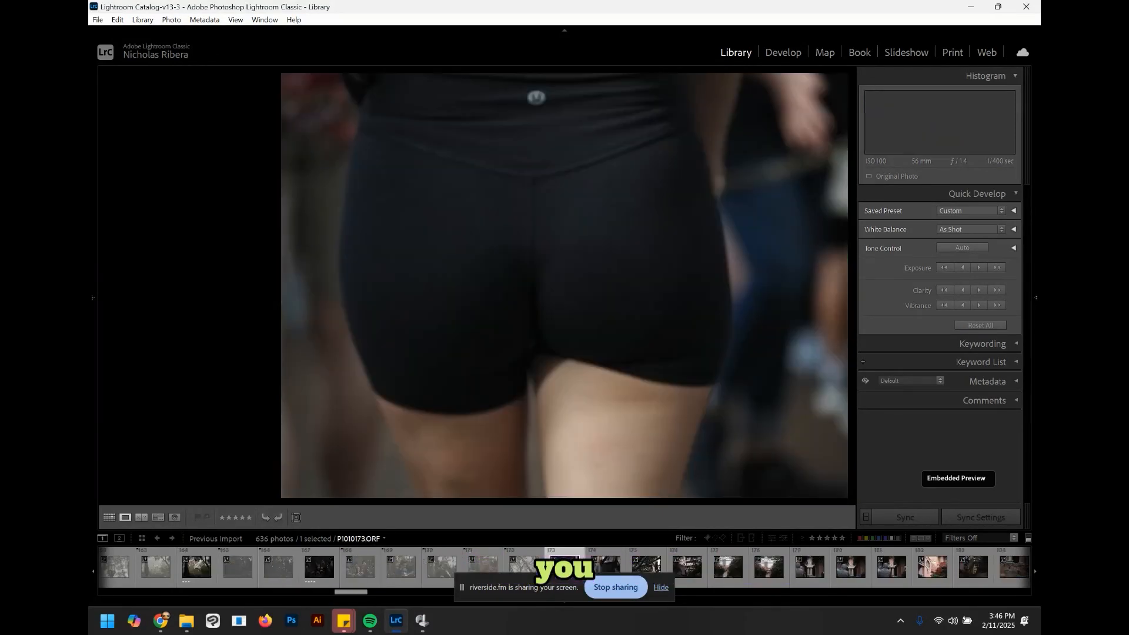
{"action": "key", "text": "x"}
{"action": "key", "text": "Right"}
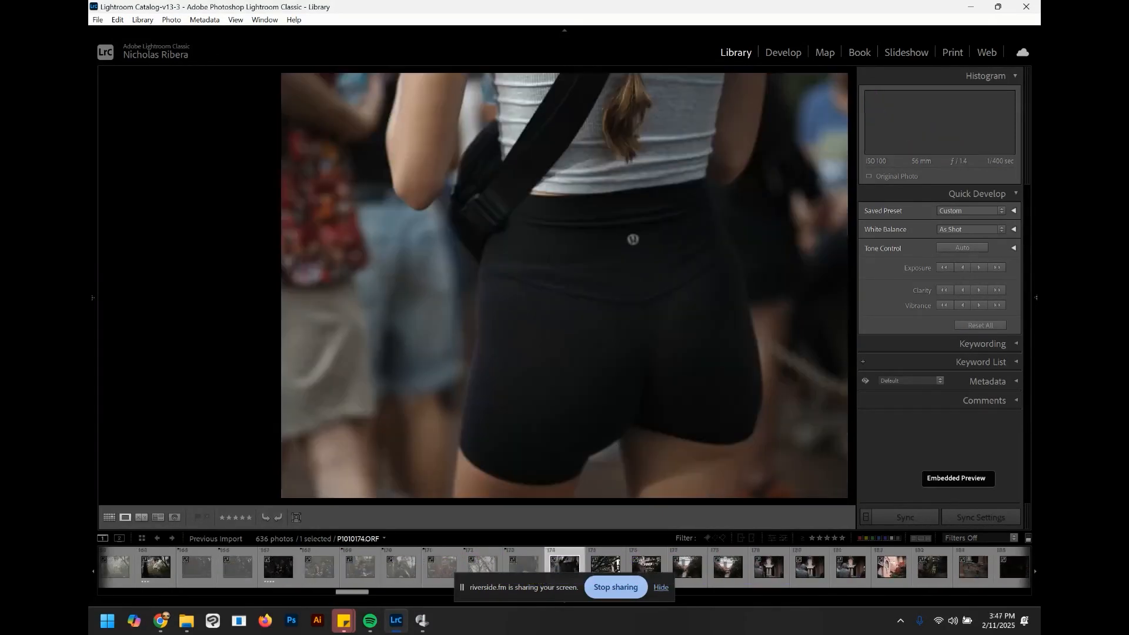
{"action": "key", "text": "x"}
{"action": "key", "text": "Right"}
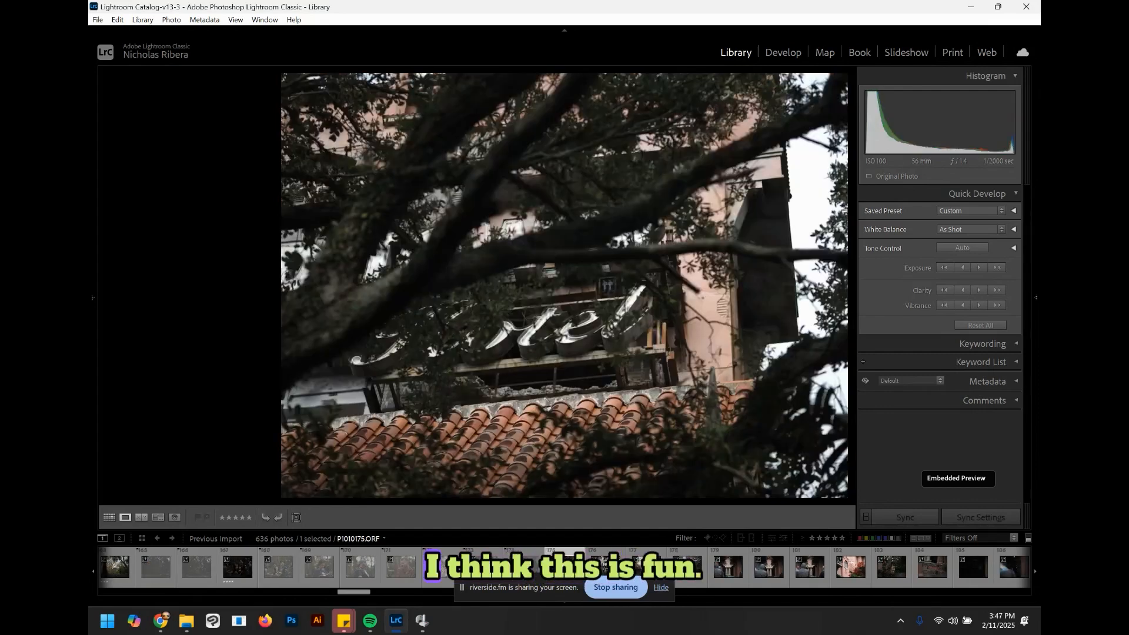
Step: Remove the flag from the Hotel sign seen through branches photo and browse ahead to the statue photo
{"action": "key", "text": "u"}
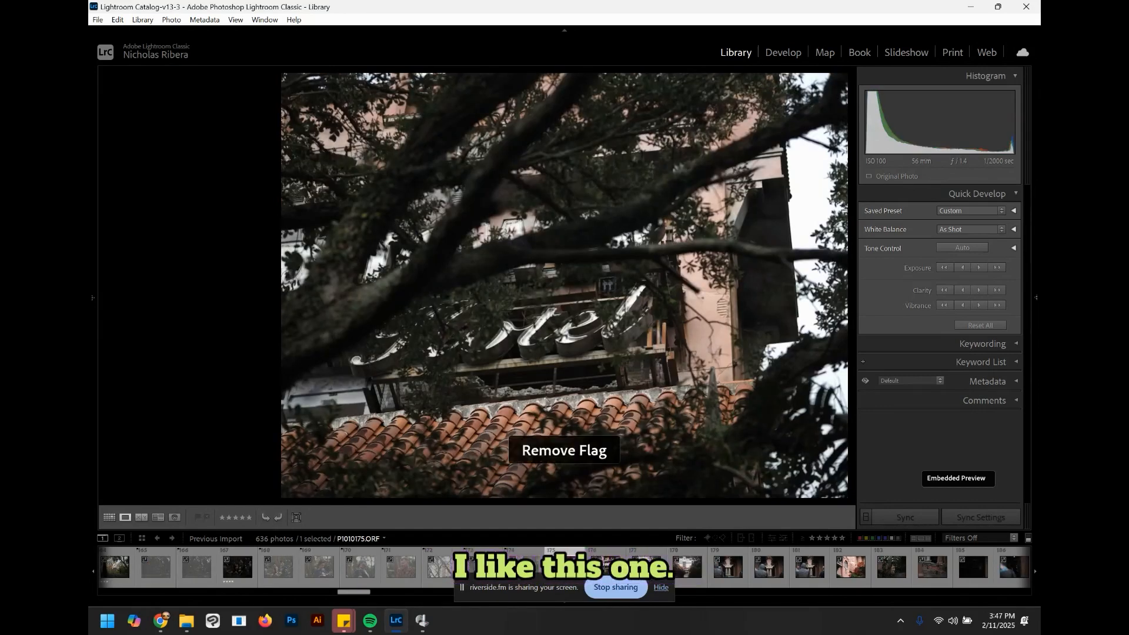
{"action": "key", "text": "Right"}
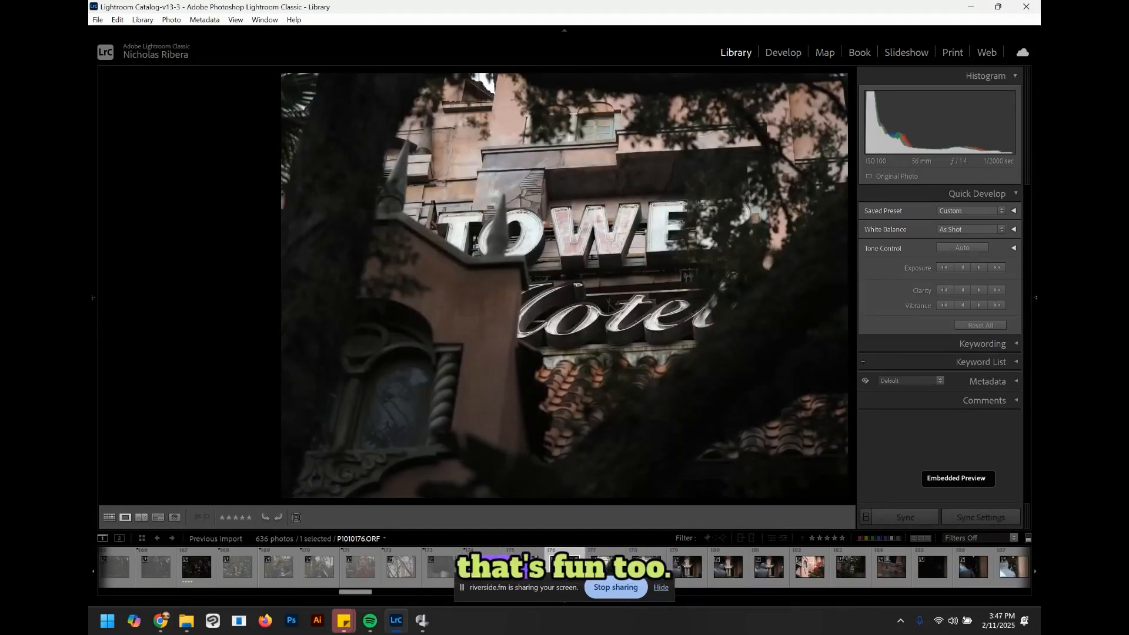
{"action": "key", "text": "Right"}
{"action": "key", "text": "Right"}
{"action": "key", "text": "Right"}
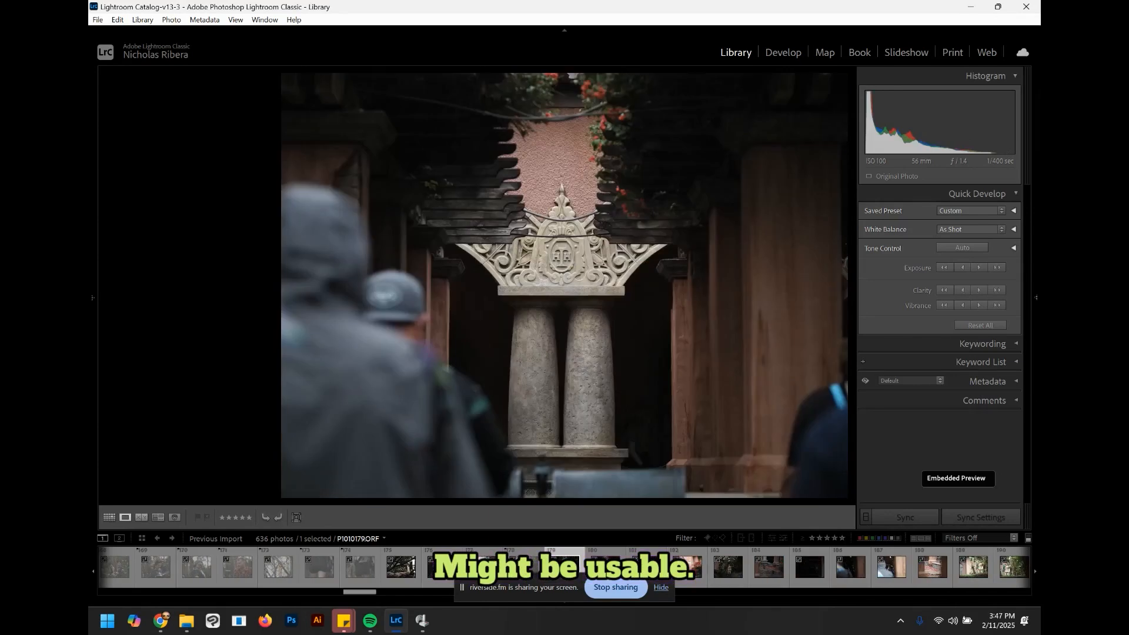
{"action": "key", "text": "Right"}
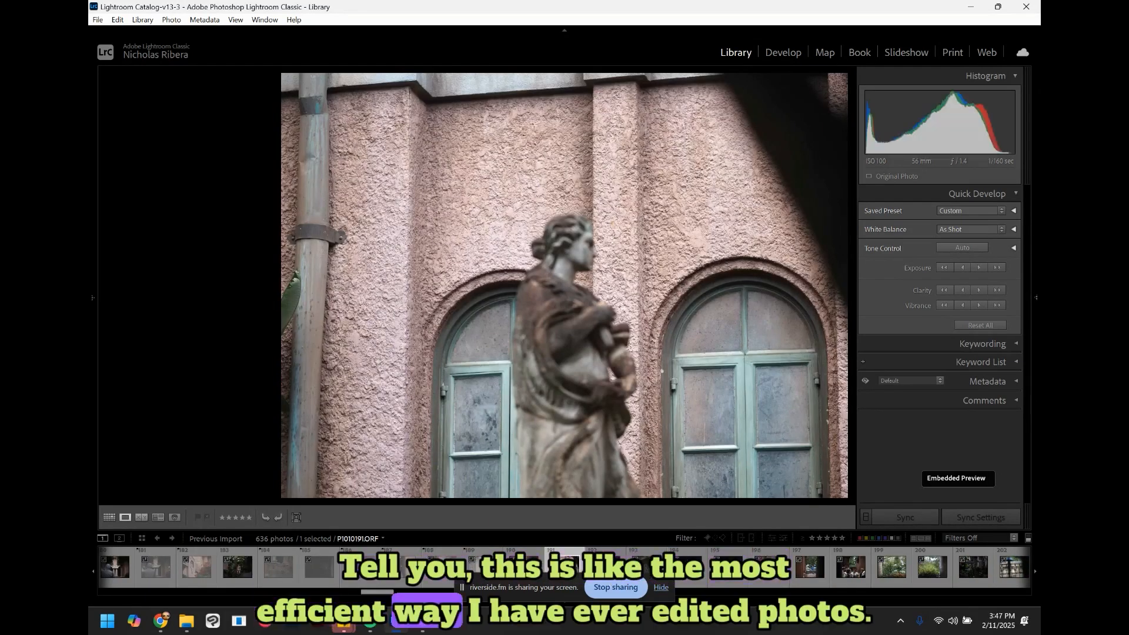
Step: Reject the two statue photos, the chain post photo and the glowing lamp photo
{"action": "key", "text": "x"}
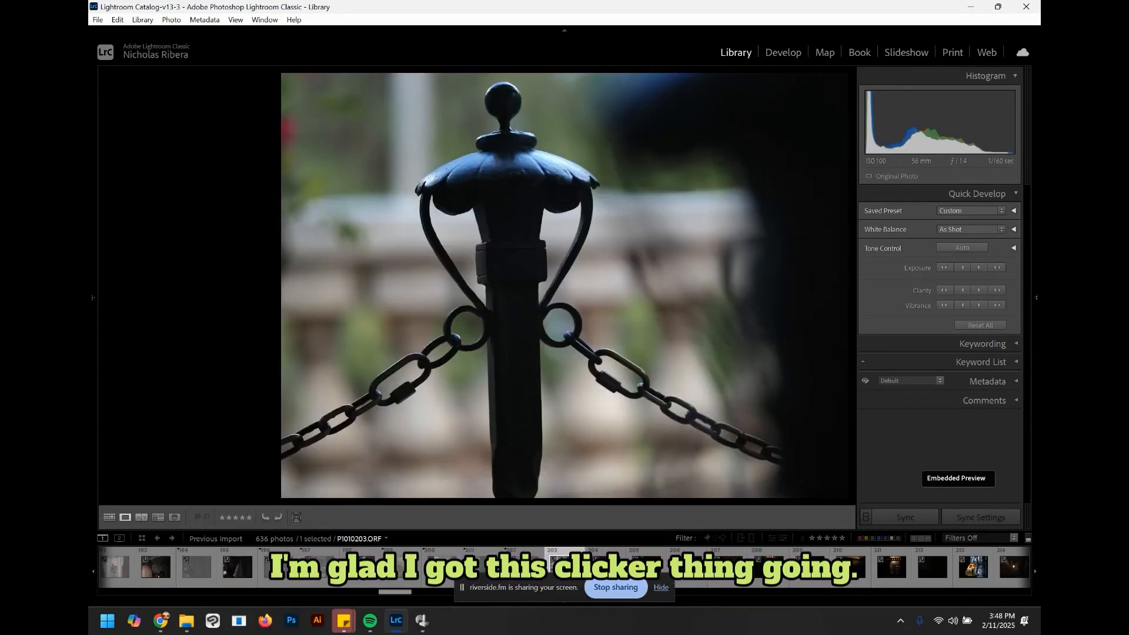
{"action": "key", "text": "x"}
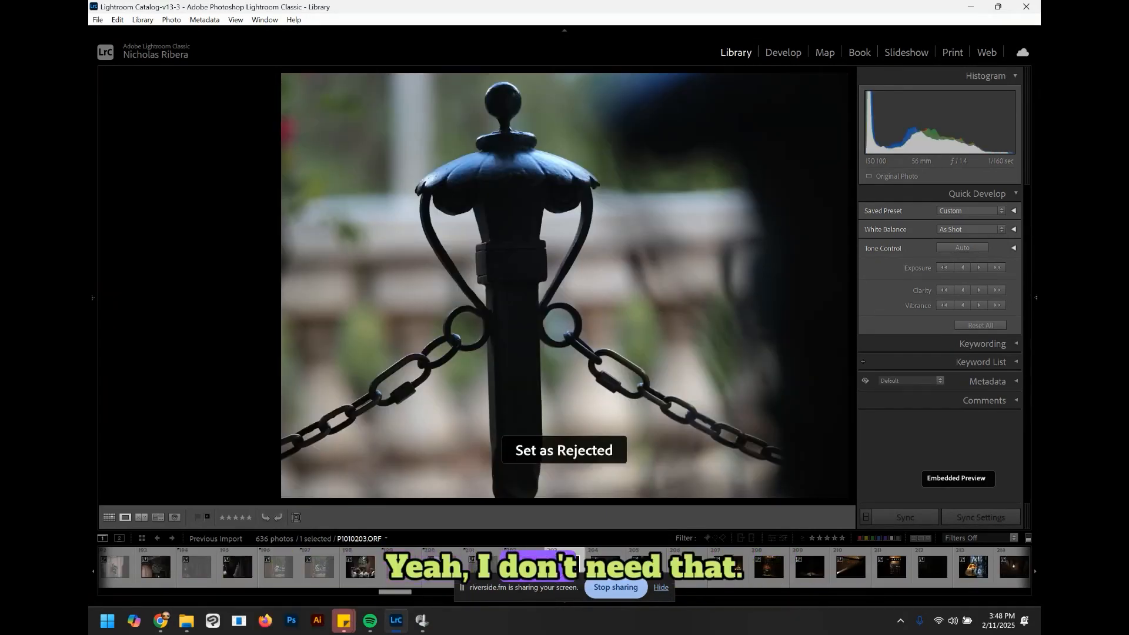
{"action": "key", "text": "x"}
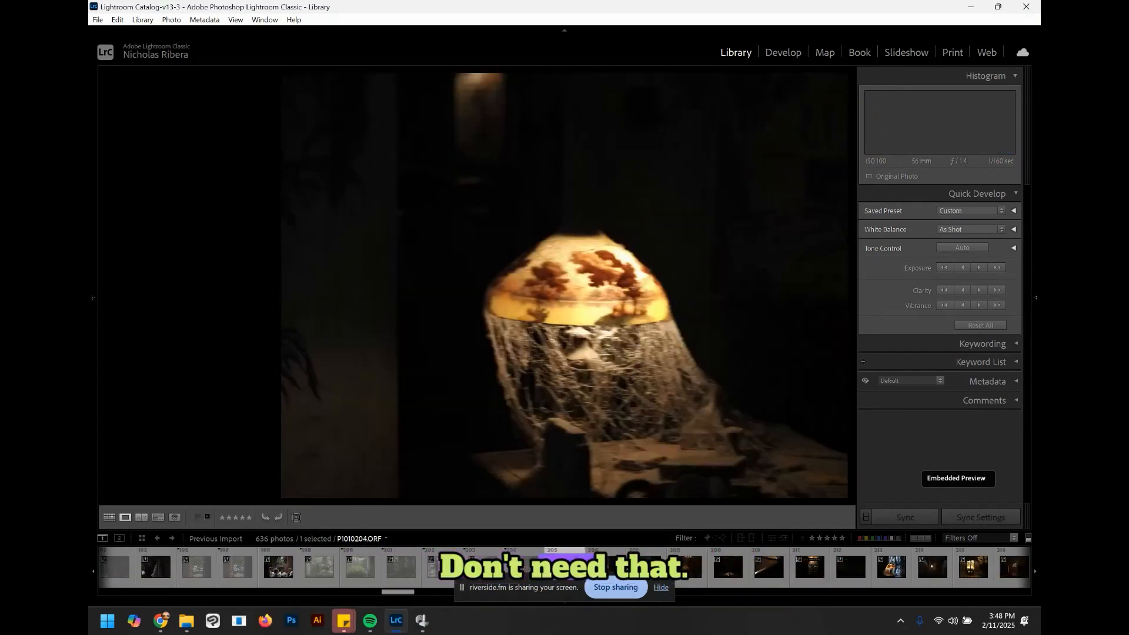
{"action": "key", "text": "x"}
{"action": "key", "text": "Right"}
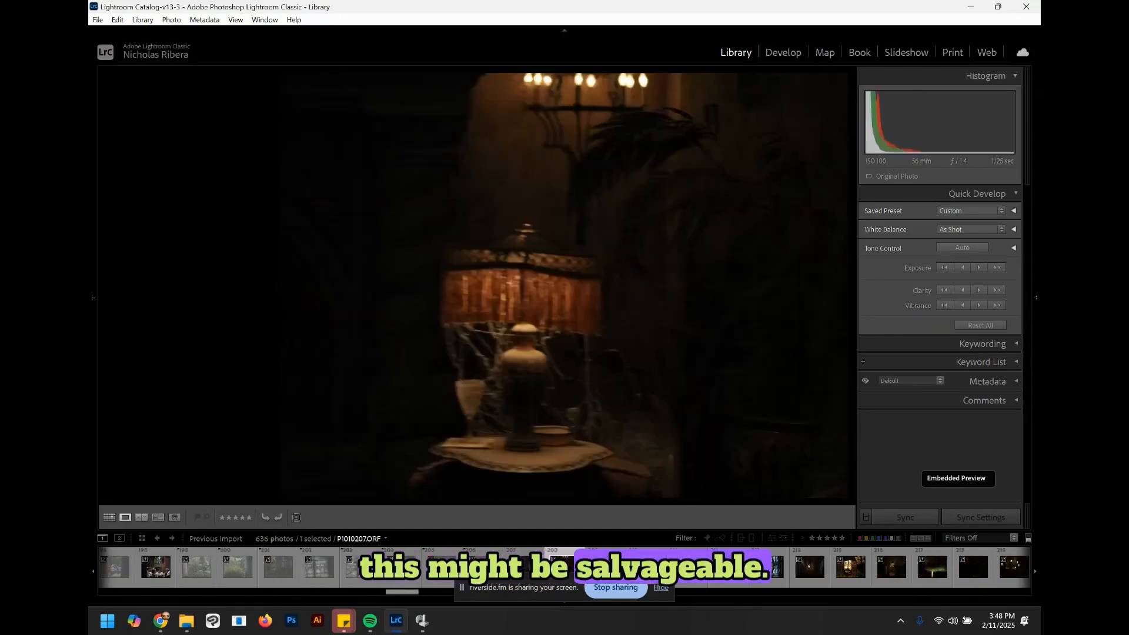
Step: Reject the run of dim interior lamp photos one after another
{"action": "key", "text": "x"}
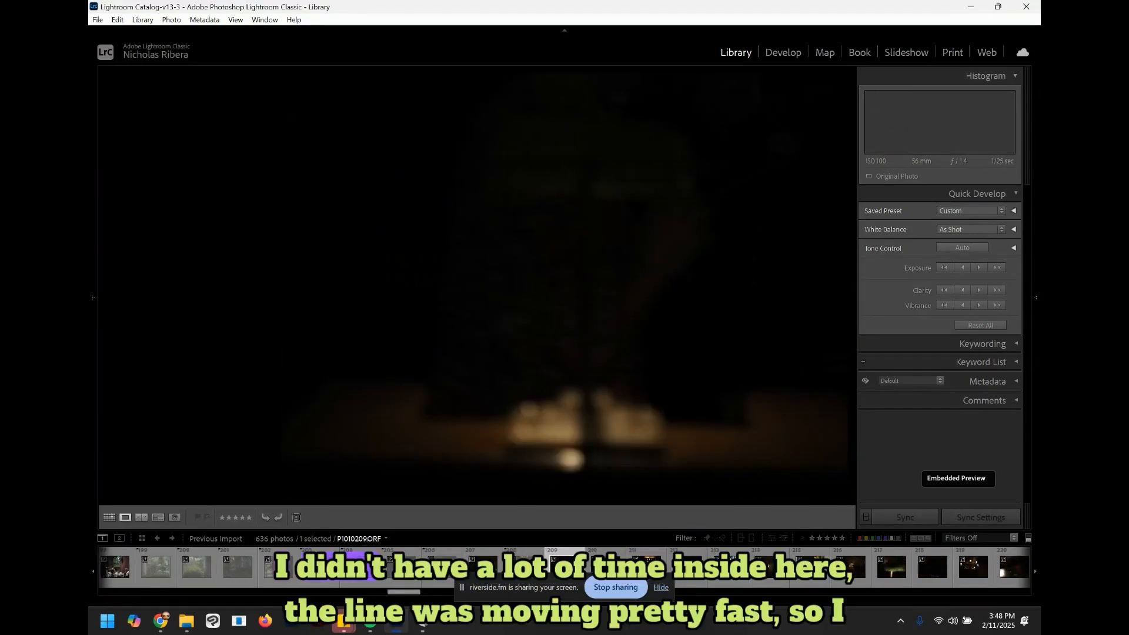
{"action": "key", "text": "x"}
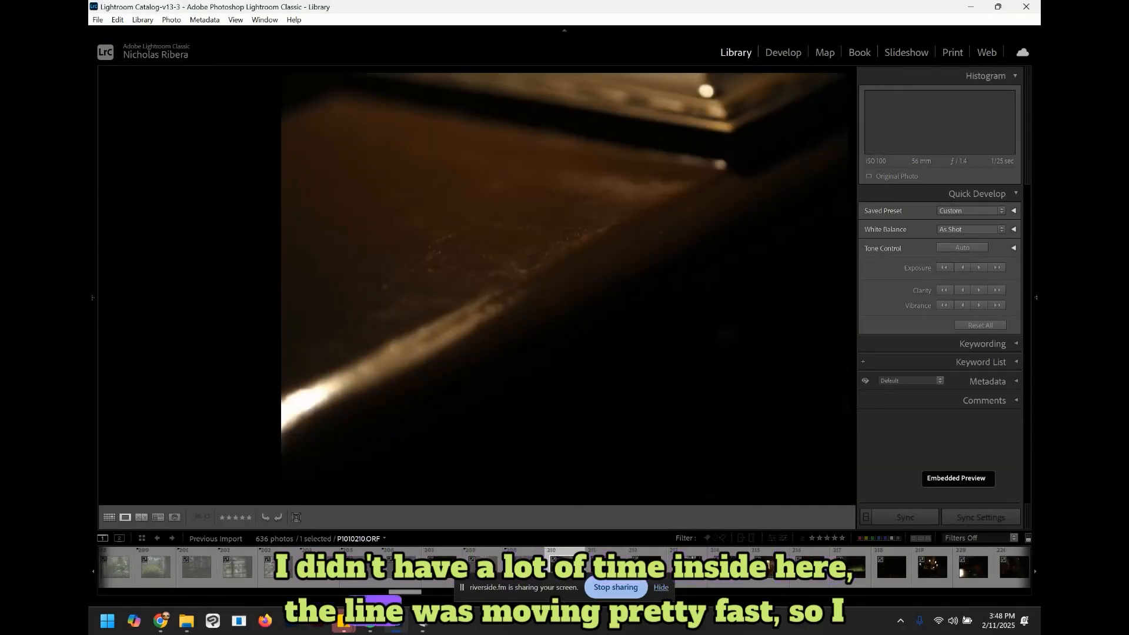
{"action": "key", "text": "x"}
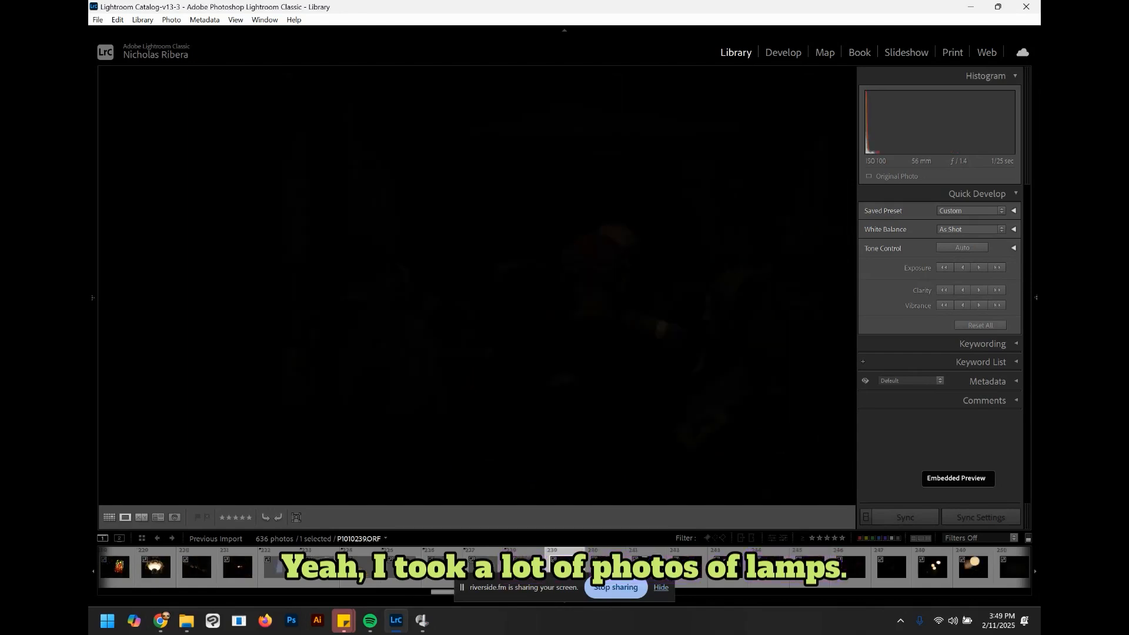
{"action": "key", "text": "x"}
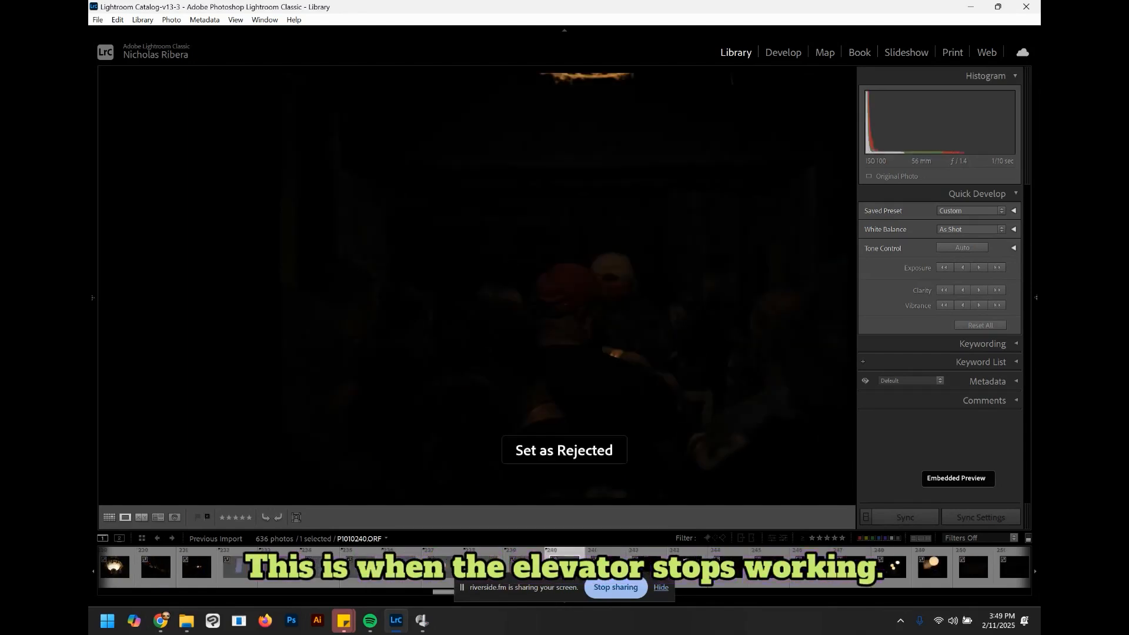
Step: Reject the dim interior photo and browse ahead to the glowing mouse-ears headband photo
{"action": "key", "text": "x"}
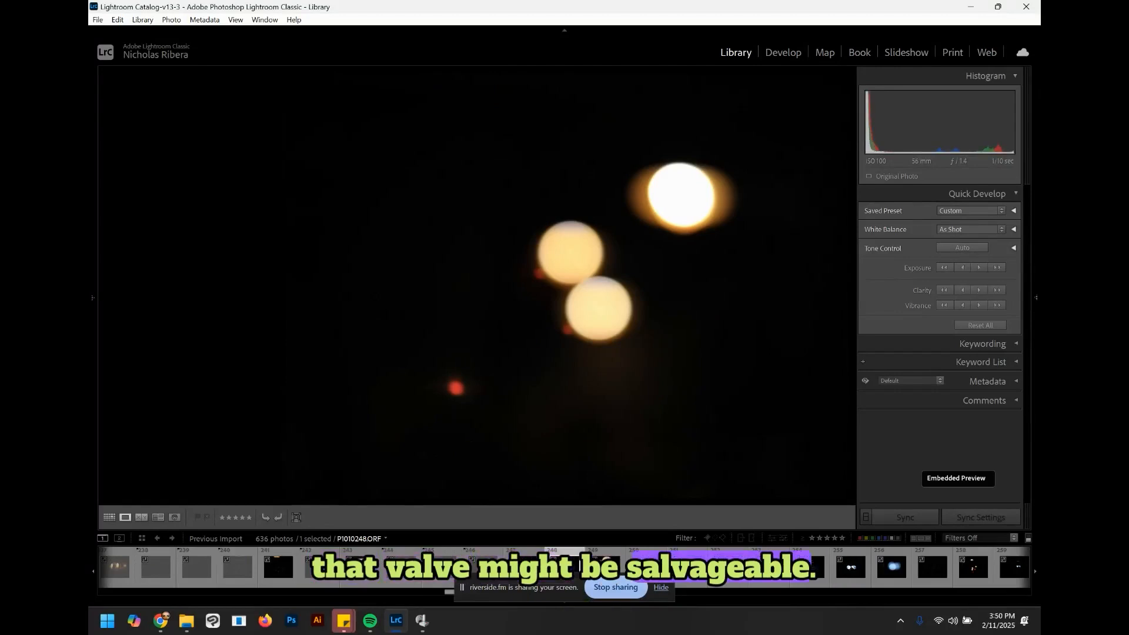
{"action": "key", "text": "Right"}
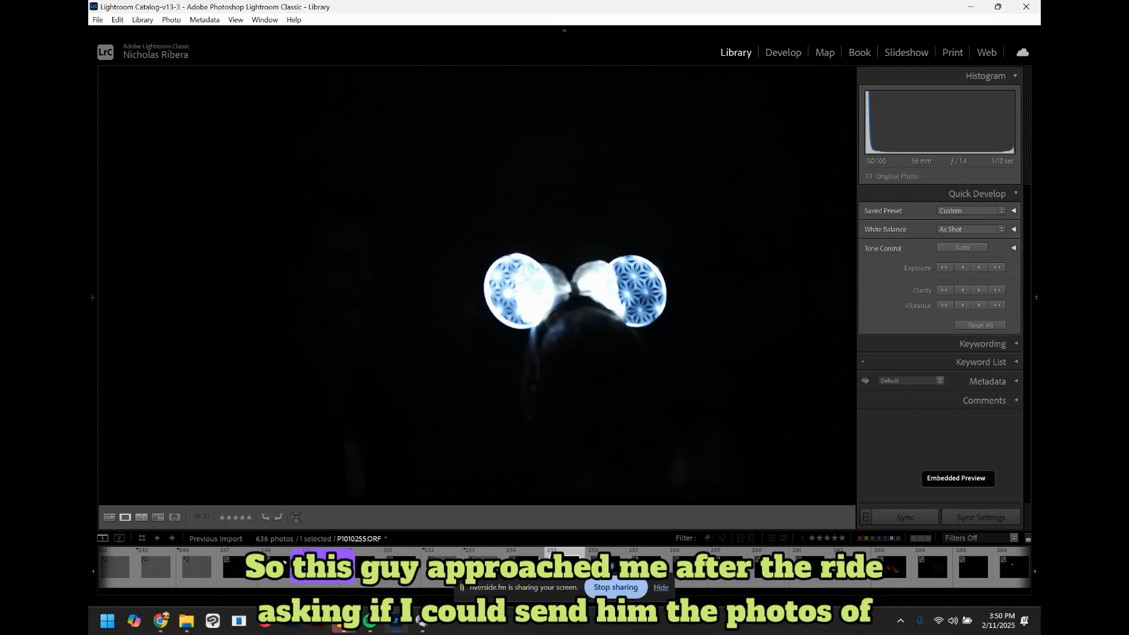
{"action": "key", "text": "Right"}
{"action": "key", "text": "Right"}
{"action": "key", "text": "Left"}
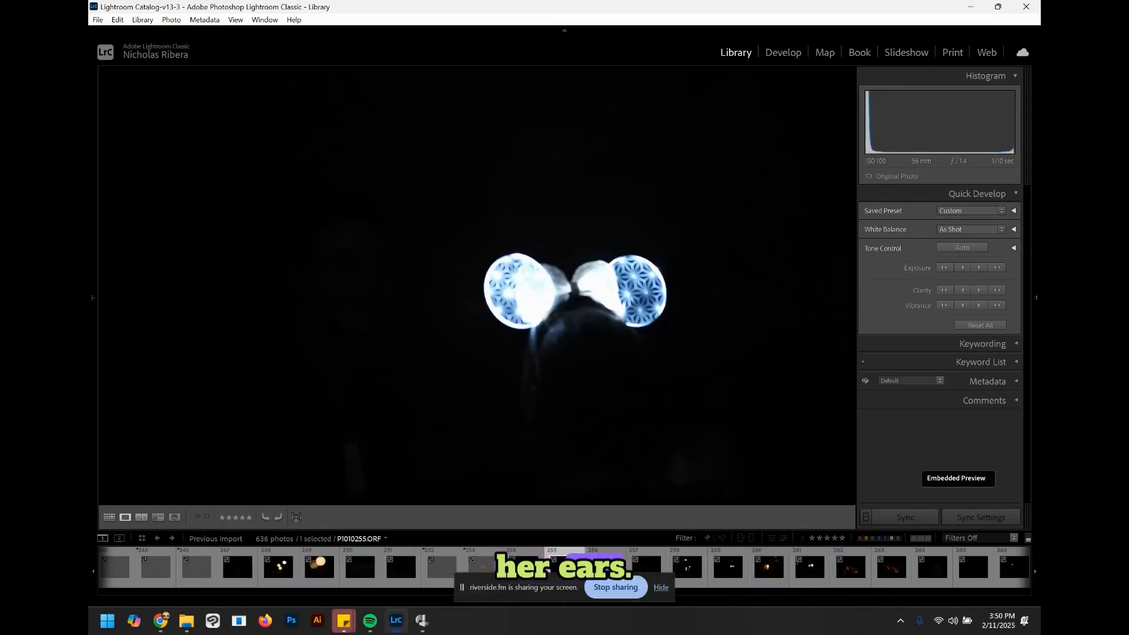
{"action": "key", "text": "Right"}
{"action": "key", "text": "Left"}
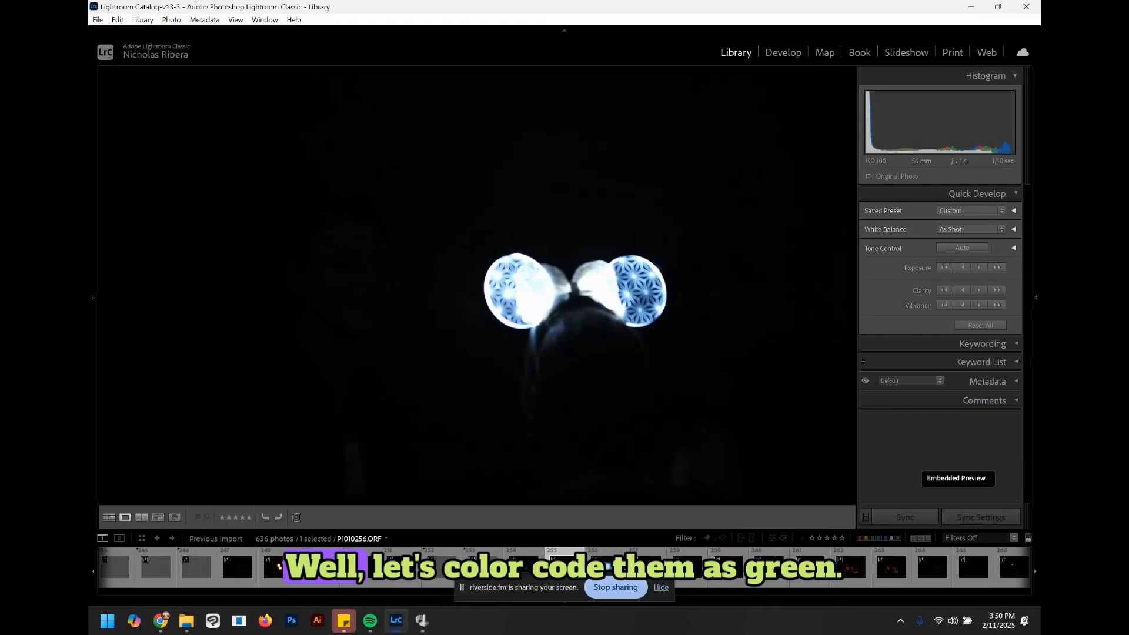
Step: Give the glowing mouse-ears photo a green colour label and browse ahead to the prop-area letter photo
{"action": "key", "text": "8"}
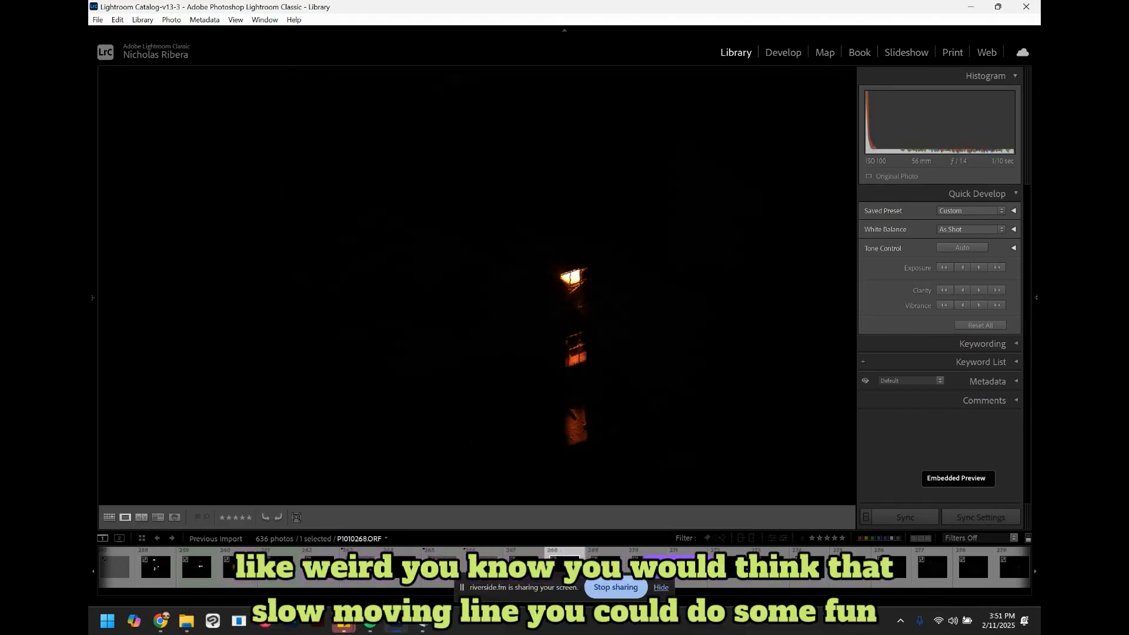
{"action": "key", "text": "Right"}
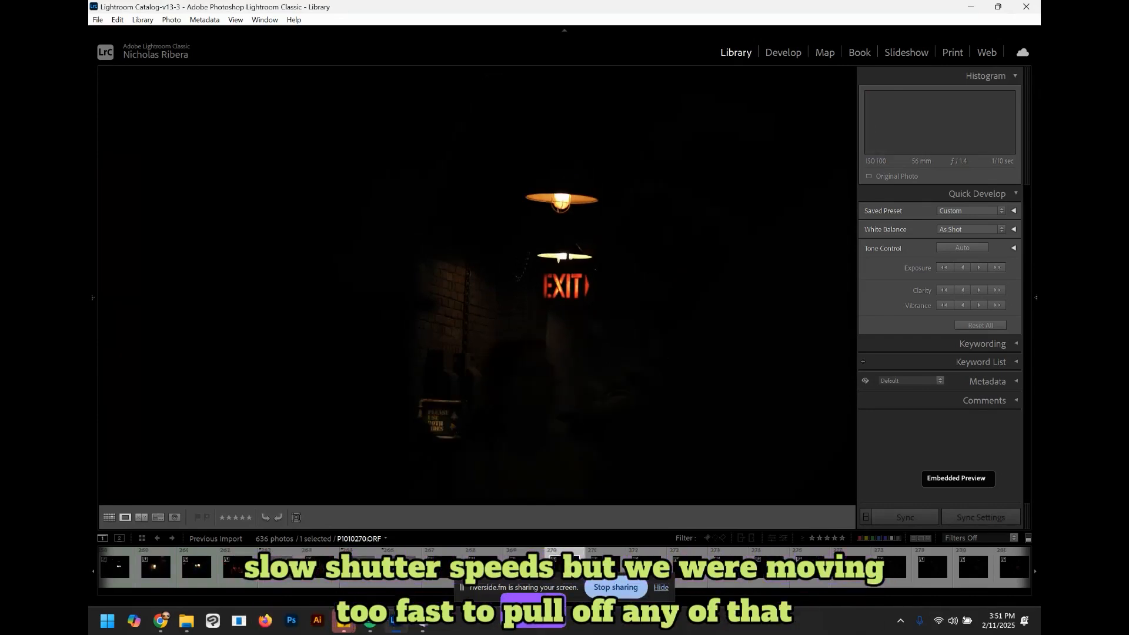
{"action": "key", "text": "Right"}
{"action": "key", "text": "Right"}
{"action": "key", "text": "Right"}
{"action": "key", "text": "Right"}
{"action": "key", "text": "Right"}
{"action": "key", "text": "Right"}
{"action": "key", "text": "Right"}
{"action": "key", "text": "Right"}
{"action": "key", "text": "Right"}
{"action": "key", "text": "Right"}
{"action": "key", "text": "Right"}
{"action": "key", "text": "Right"}
{"action": "key", "text": "Right"}
{"action": "key", "text": "Right"}
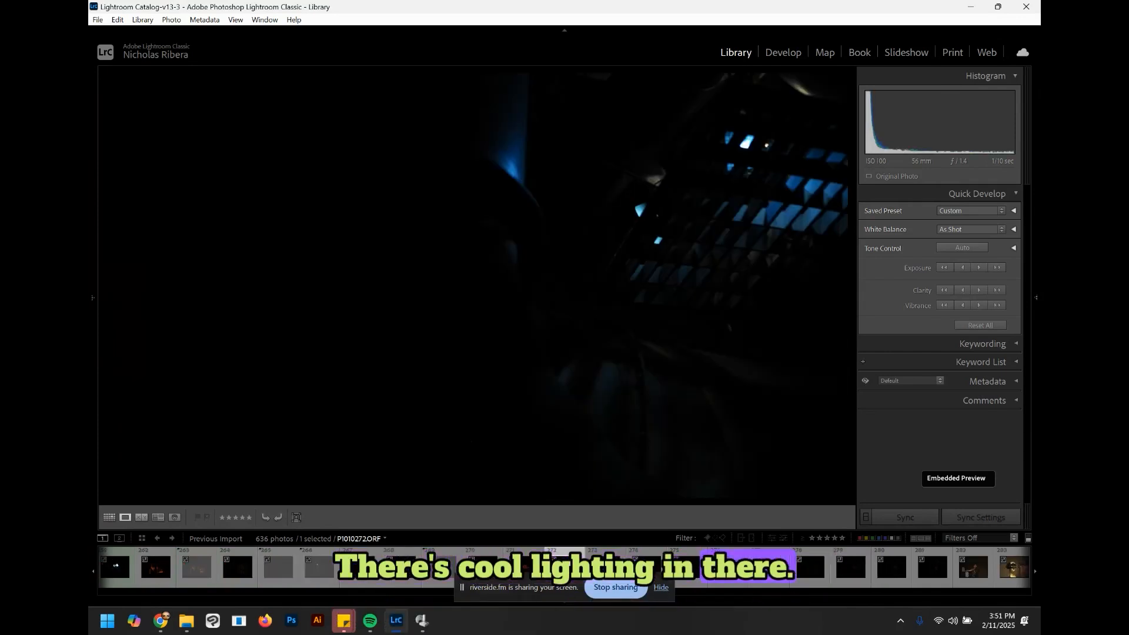
{"action": "key", "text": "Right"}
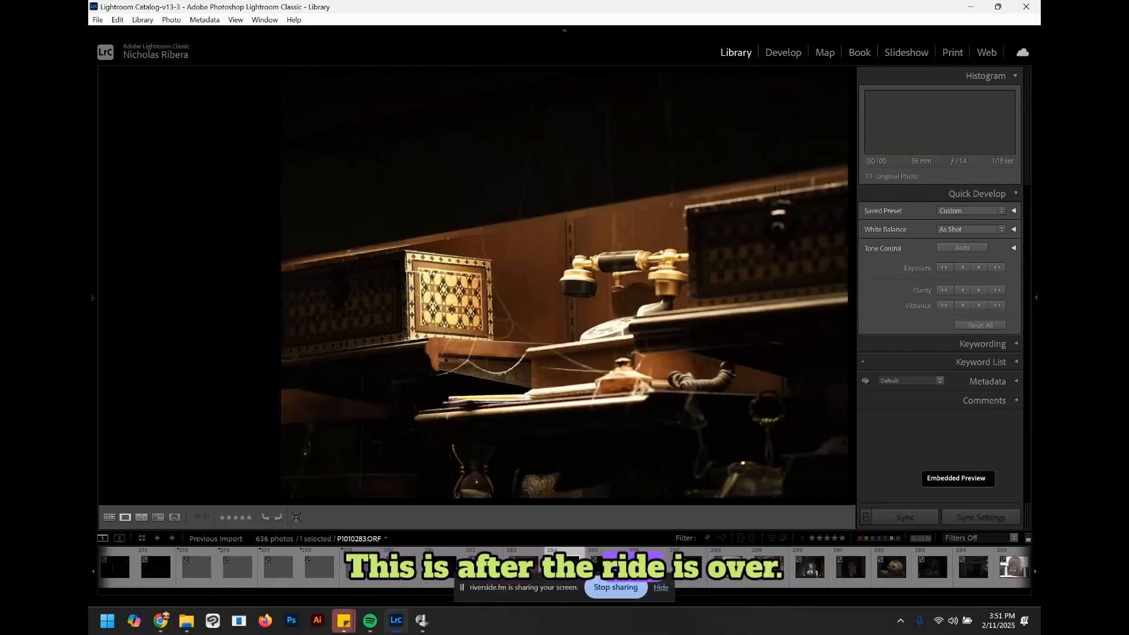
{"action": "key", "text": "Right"}
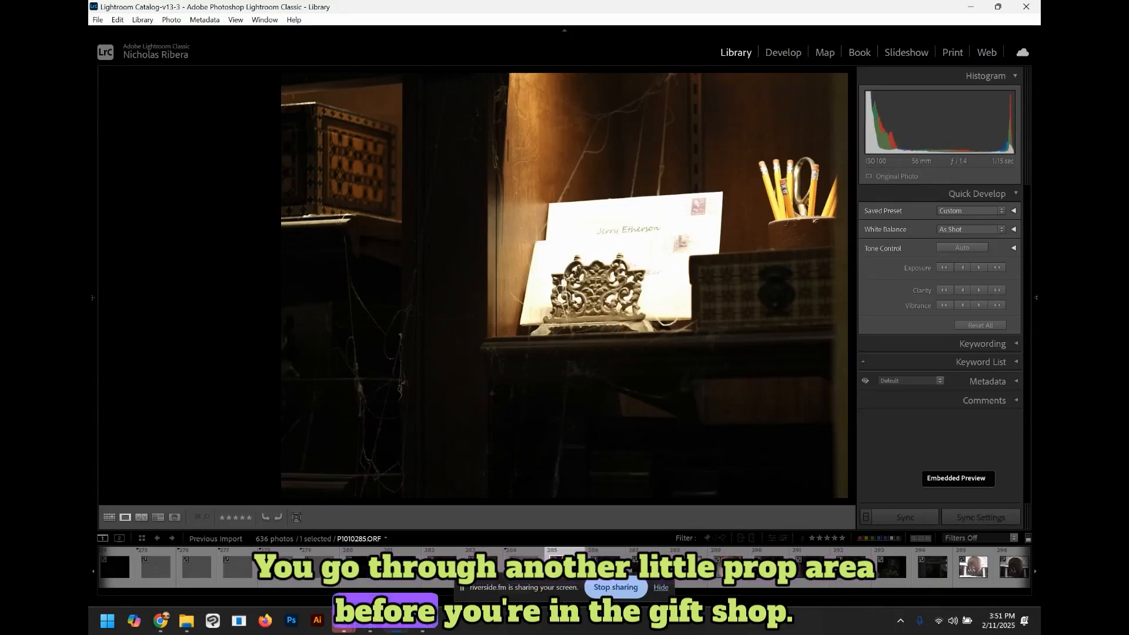
Step: Reject the prop-area letter photo, the dark statue photo and the photo right after it
{"action": "key", "text": "x"}
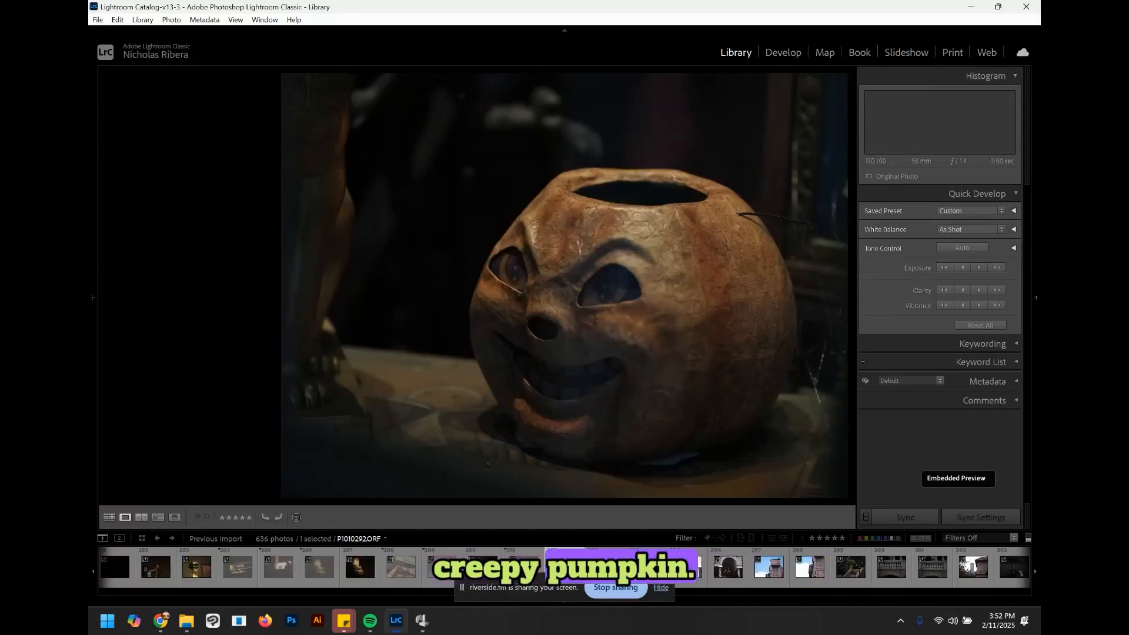
{"action": "key", "text": "Right"}
{"action": "key", "text": "x"}
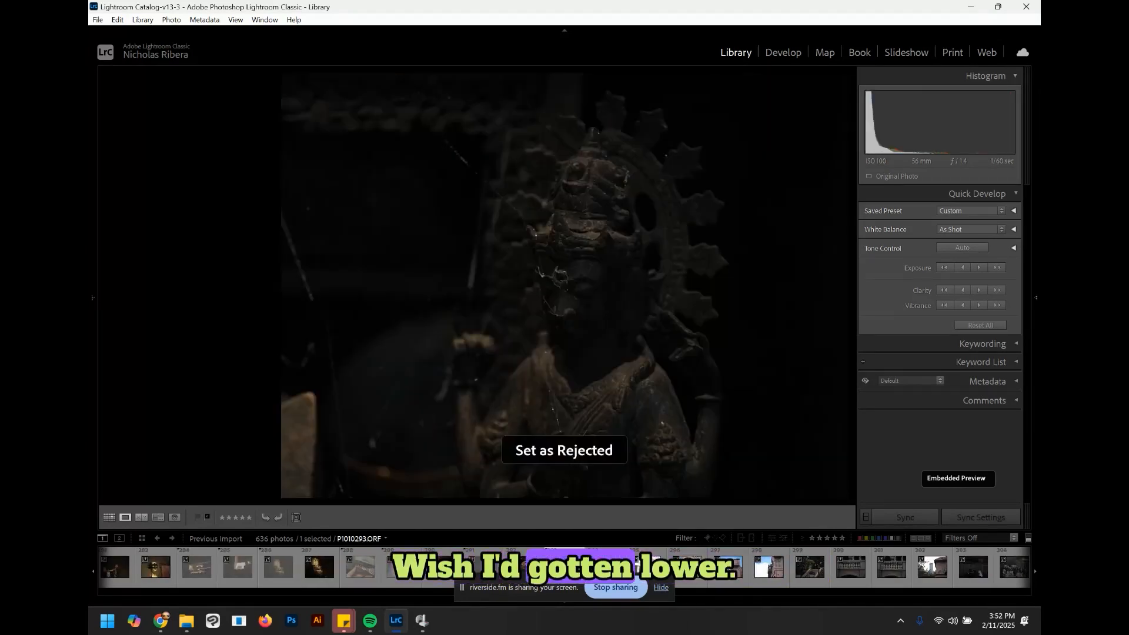
{"action": "key", "text": "Right"}
{"action": "key", "text": "x"}
{"action": "key", "text": "Right"}
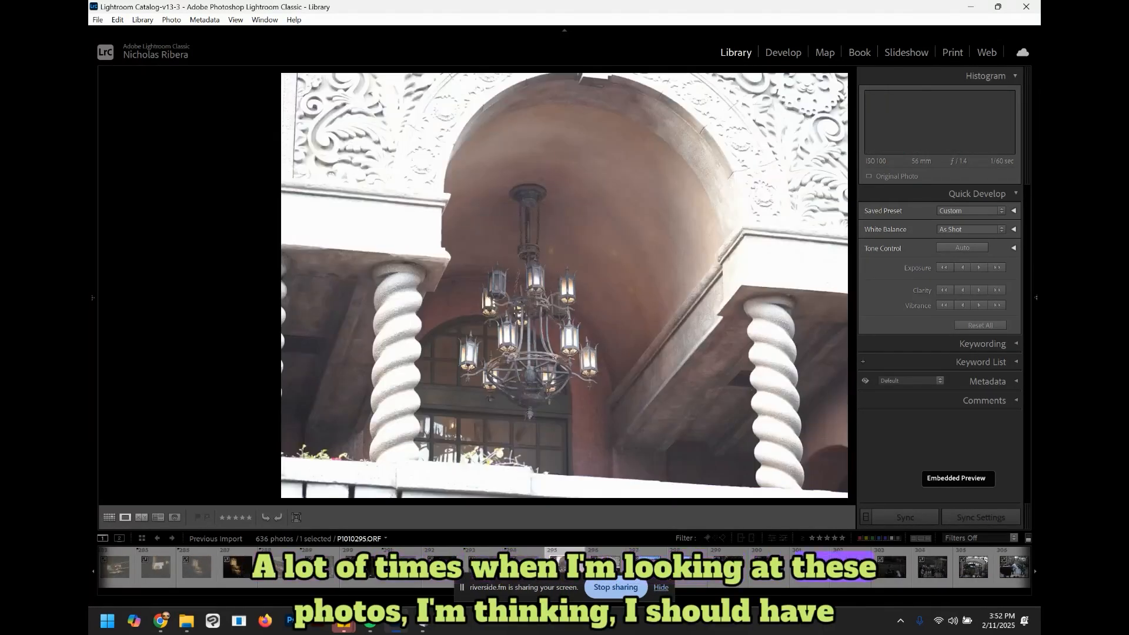
Step: Reject the chandelier archway photo and the first pink tower photo
{"action": "key", "text": "x"}
{"action": "key", "text": "Right"}
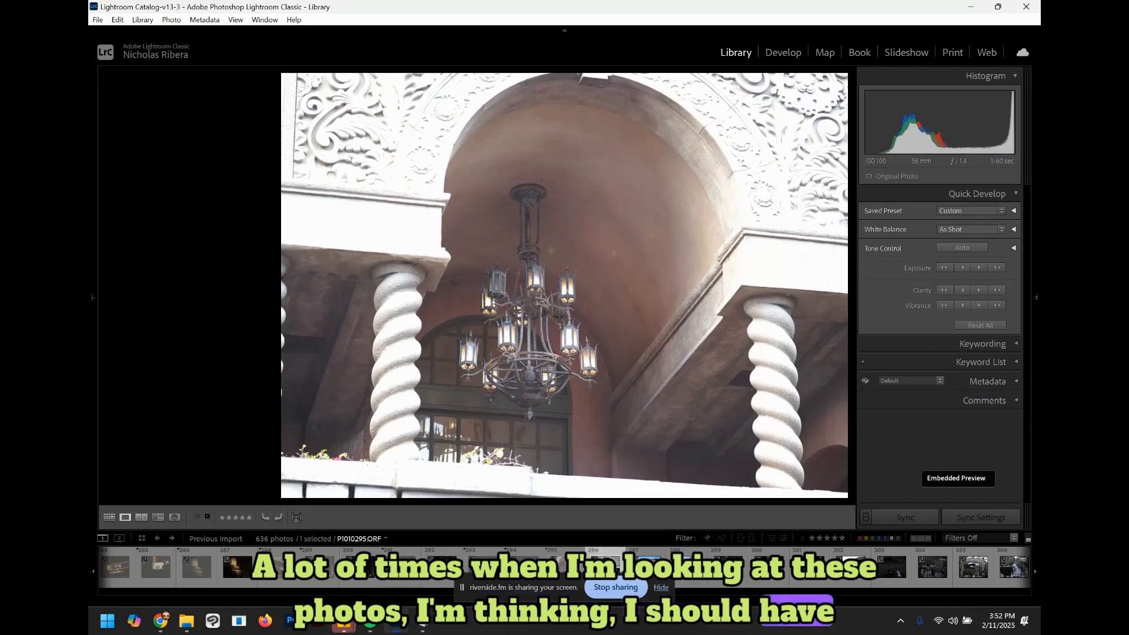
{"action": "key", "text": "x"}
{"action": "key", "text": "Right"}
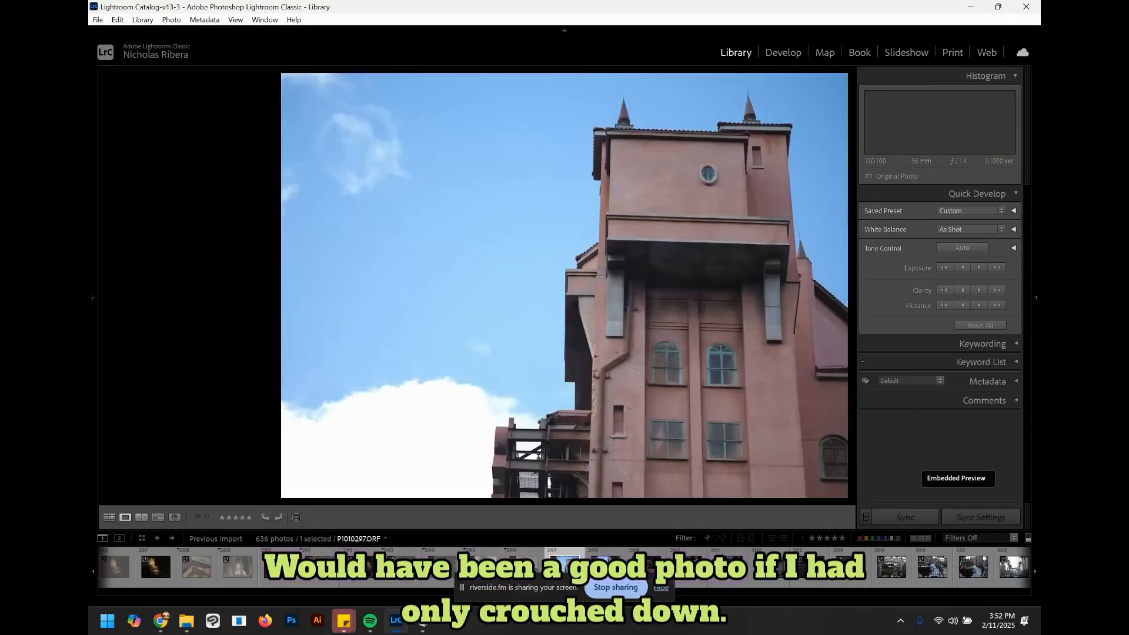
{"action": "key", "text": "x"}
{"action": "key", "text": "Right"}
{"action": "key", "text": "Left"}
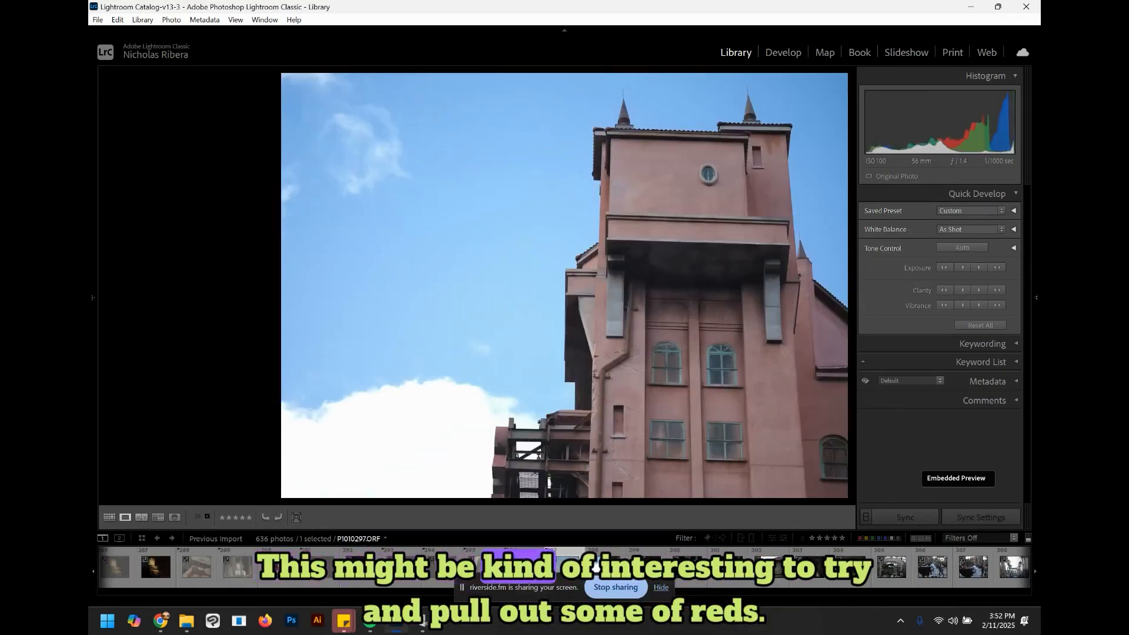
{"action": "key", "text": "Right"}
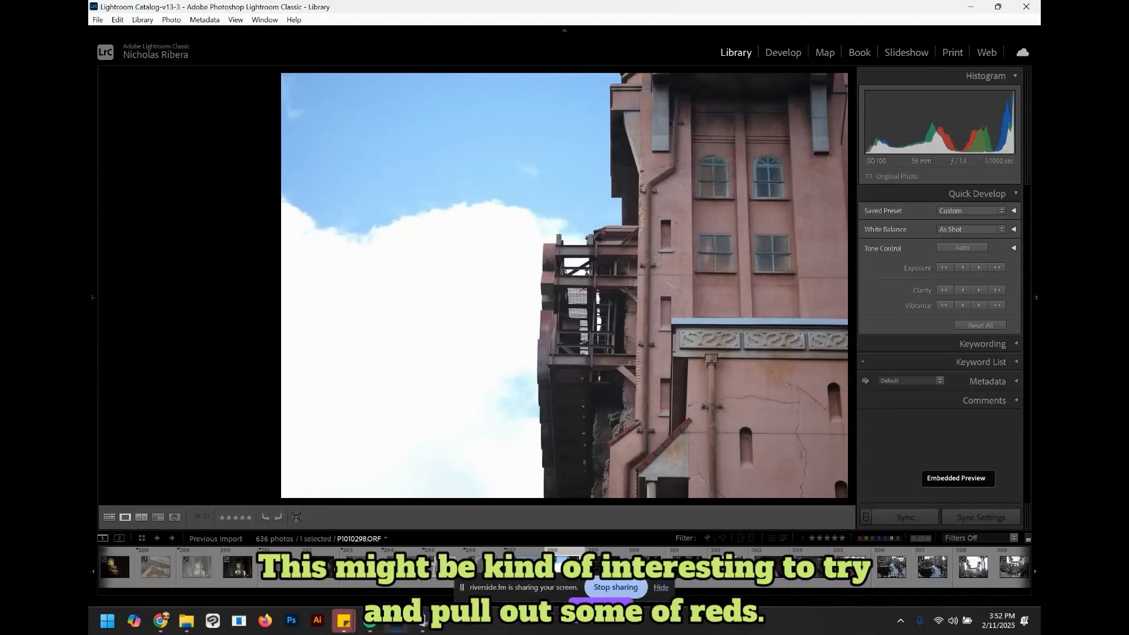
Step: Reject the second tower photo, the garden staircase photo, the balustrade photo and the following photo
{"action": "key", "text": "x"}
{"action": "key", "text": "Right"}
{"action": "key", "text": "x"}
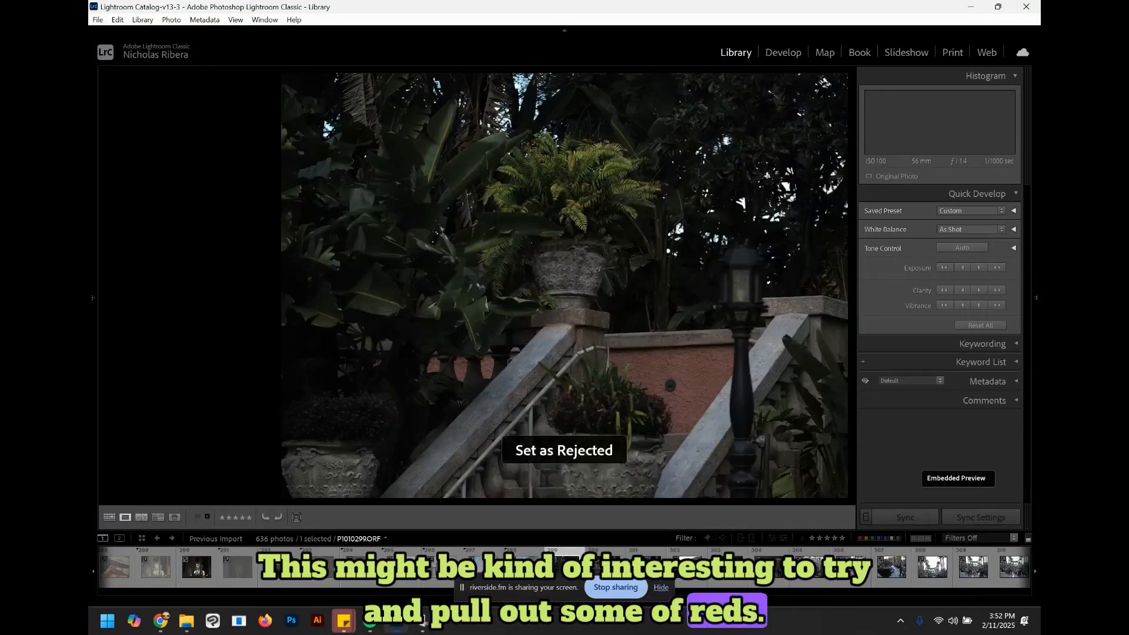
{"action": "key", "text": "Right"}
{"action": "key", "text": "x"}
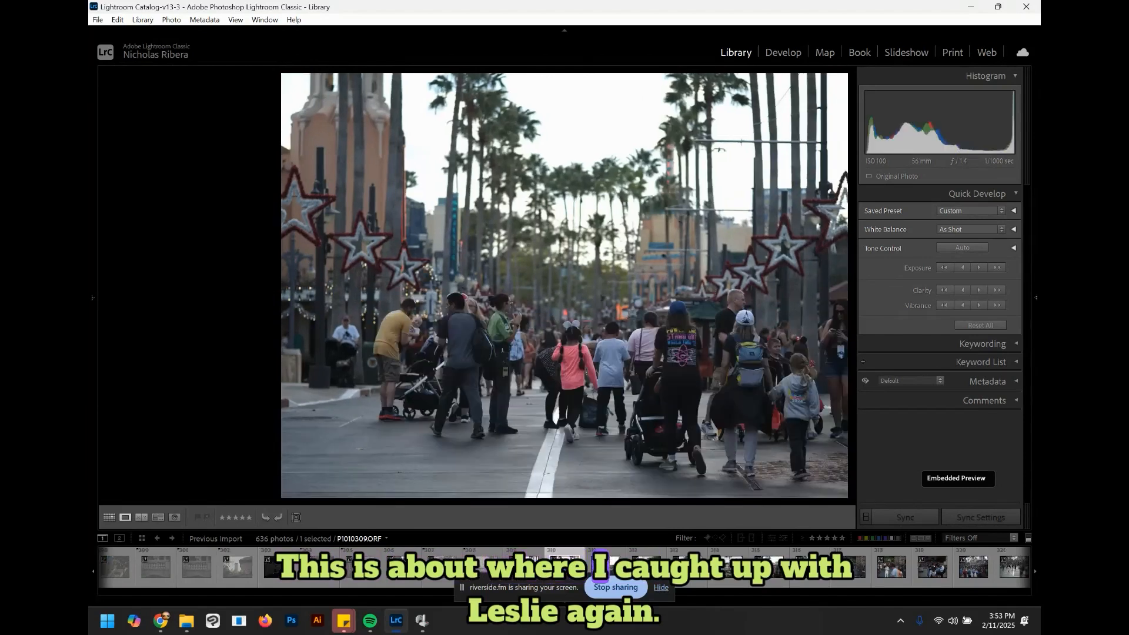
{"action": "key", "text": "Right"}
{"action": "key", "text": "x"}
{"action": "key", "text": "Right"}
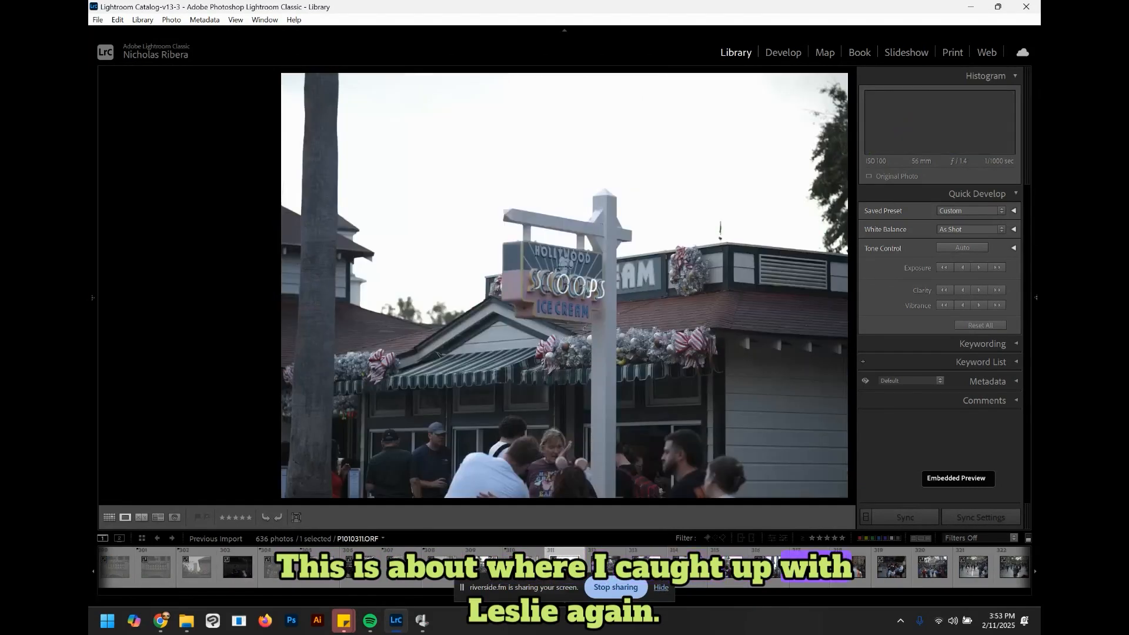
Step: Reject the Hollywood Scoops sign photo and the ice-cream wreath close-up
{"action": "key", "text": "x"}
{"action": "key", "text": "Right"}
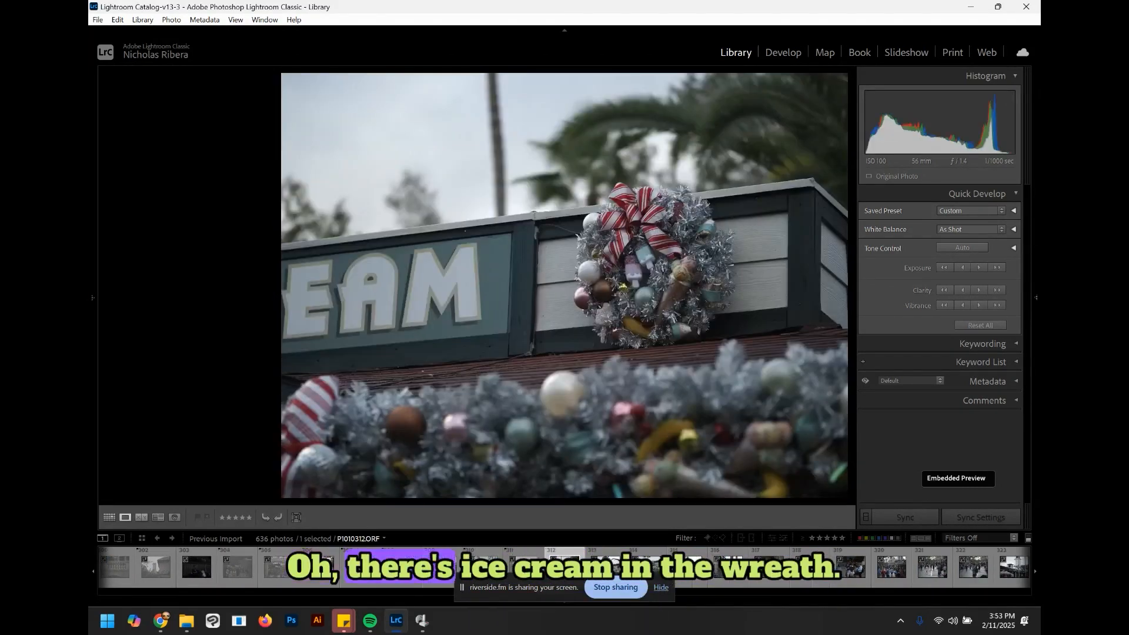
{"action": "key", "text": "Right"}
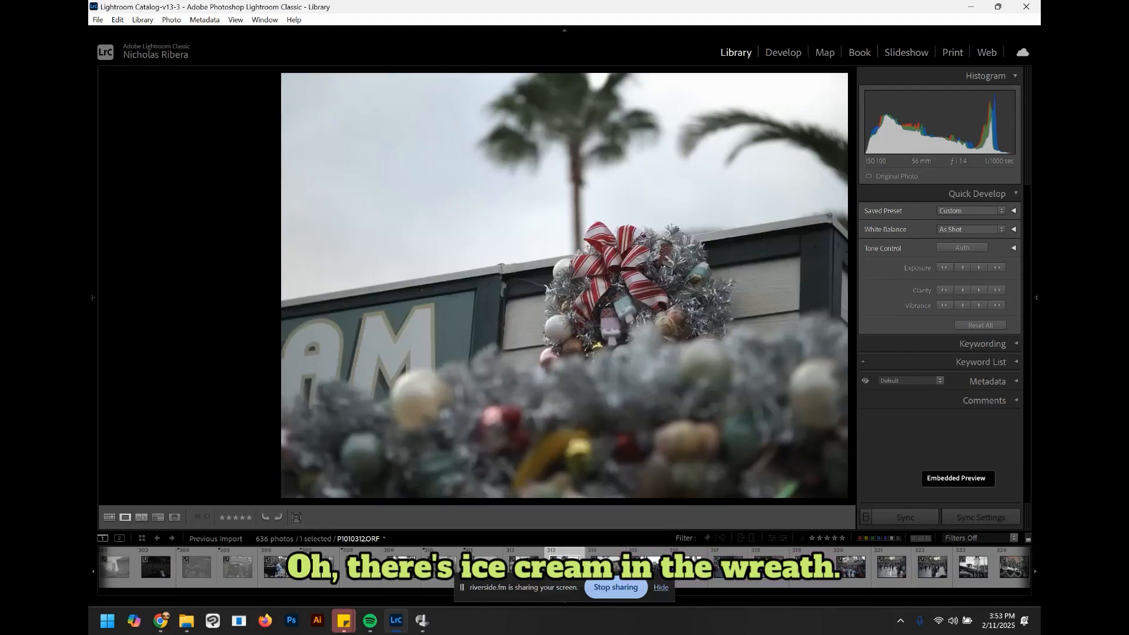
{"action": "key", "text": "x"}
{"action": "key", "text": "Right"}
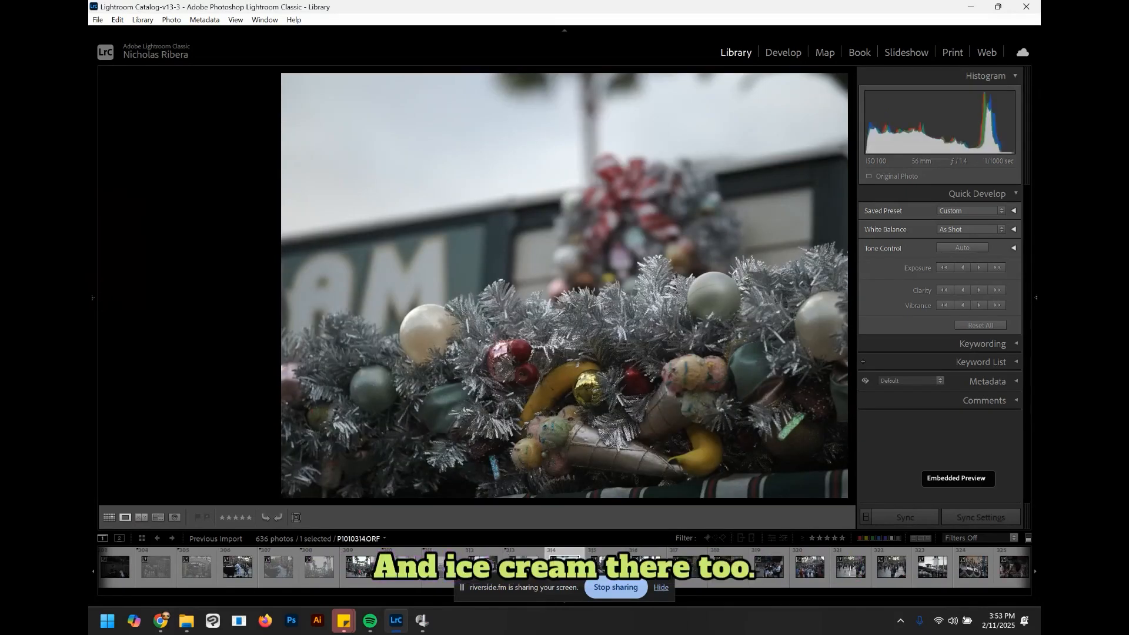
Step: Browse ahead past the crowd shot and remove the flag from the photo of two girls on a bench
{"action": "key", "text": "Right"}
{"action": "key", "text": "Right"}
{"action": "key", "text": "Right"}
{"action": "key", "text": "Right"}
{"action": "key", "text": "Right"}
{"action": "key", "text": "Right"}
{"action": "key", "text": "Right"}
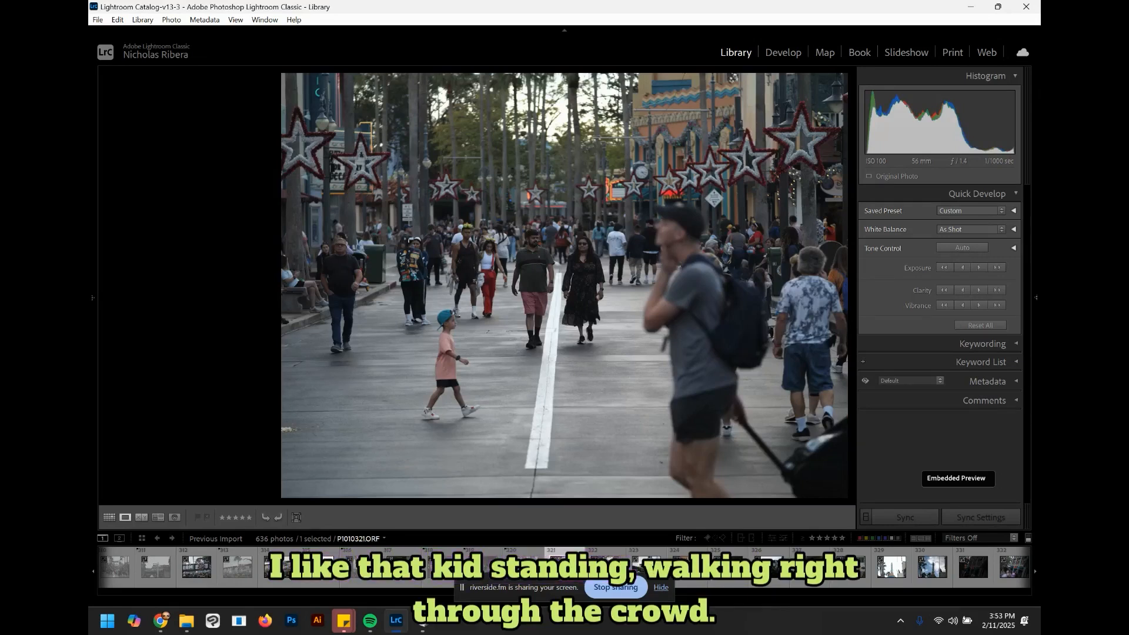
{"action": "key", "text": "Right"}
{"action": "key", "text": "Right"}
{"action": "key", "text": "Right"}
{"action": "key", "text": "Right"}
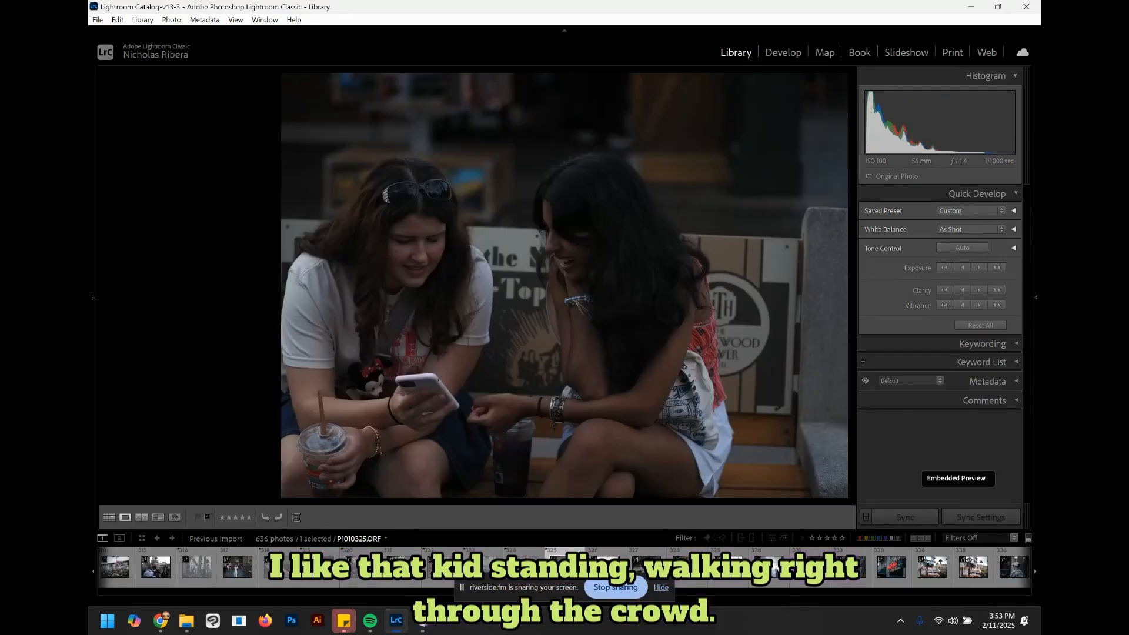
{"action": "key", "text": "u"}
Step: Browse ahead past the produce-stand wreath and reject the Mouse About Town storefront photo
{"action": "key", "text": "Right"}
{"action": "key", "text": "Right"}
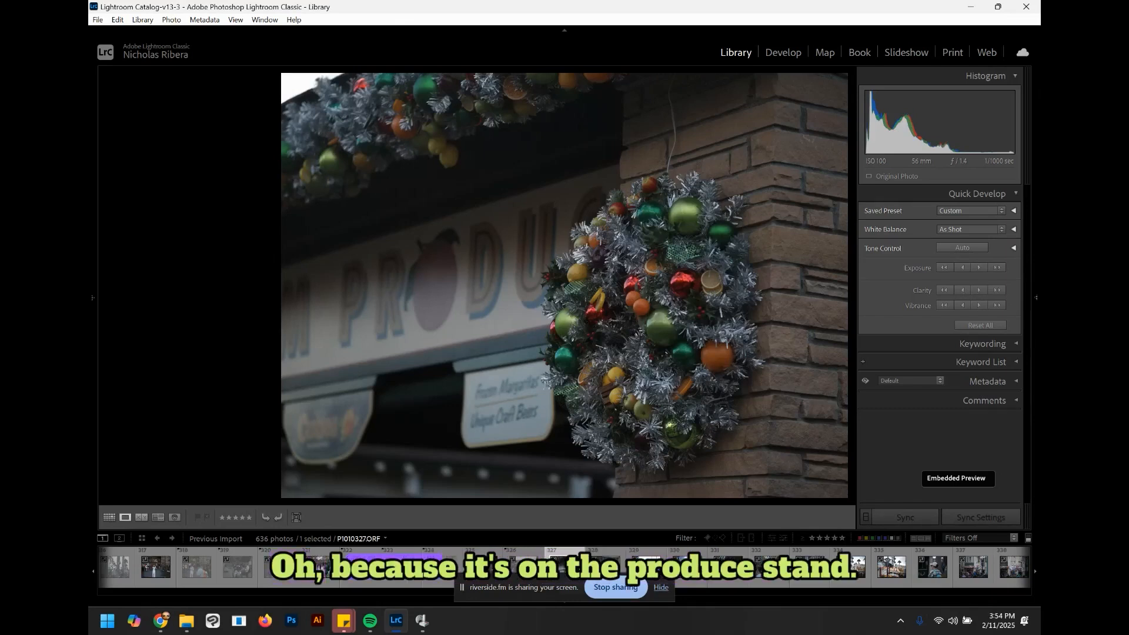
{"action": "key", "text": "Right"}
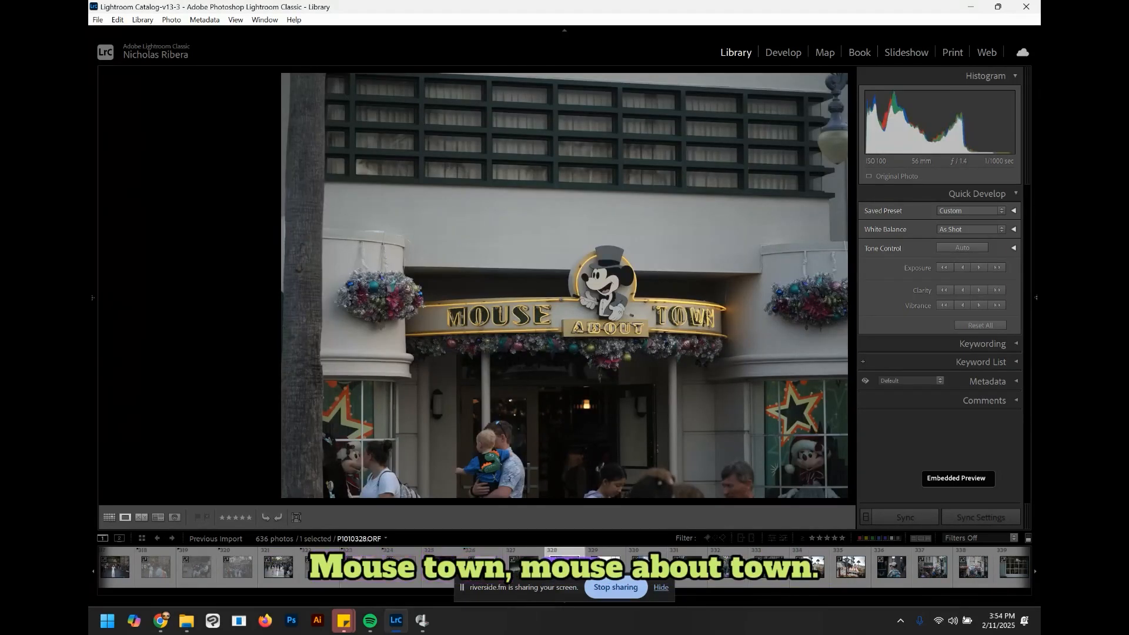
{"action": "key", "text": "x"}
Step: Browse ahead through the Dutch-angle street photos to the poodle statue photo
{"action": "key", "text": "Right"}
{"action": "key", "text": "Right"}
{"action": "key", "text": "Right"}
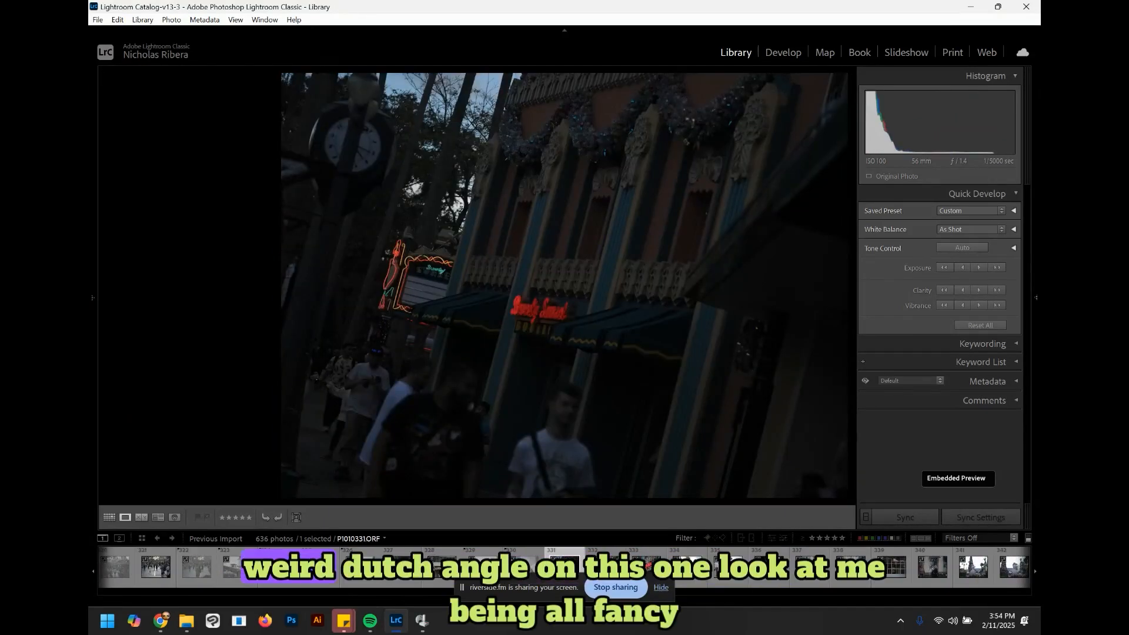
{"action": "key", "text": "Right"}
{"action": "key", "text": "Left"}
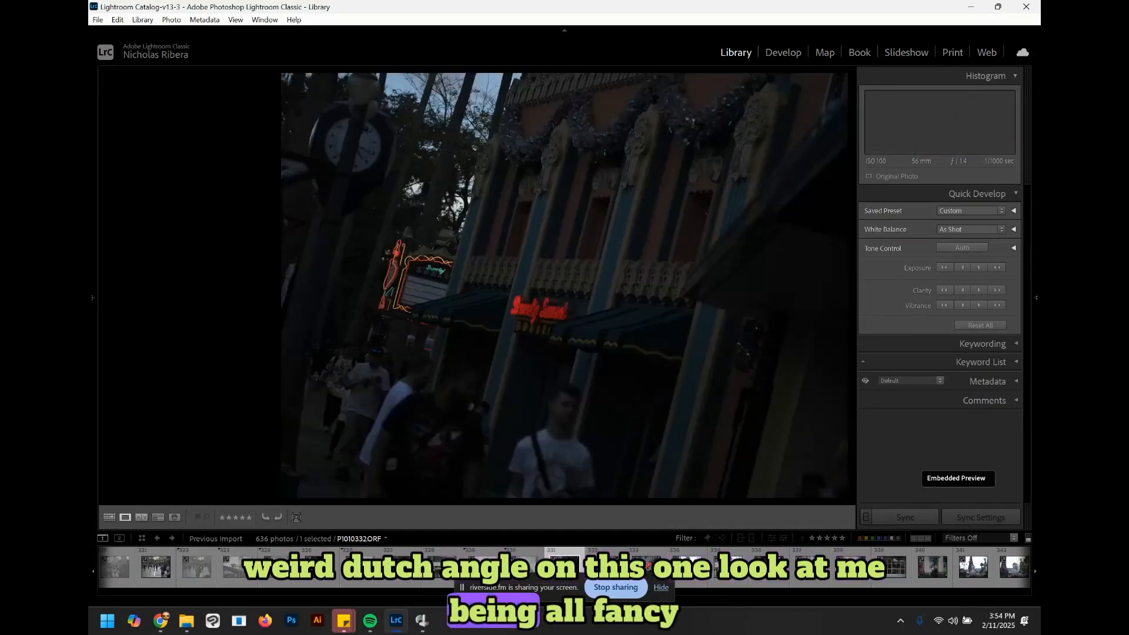
{"action": "key", "text": "Right"}
{"action": "key", "text": "Right"}
{"action": "key", "text": "Right"}
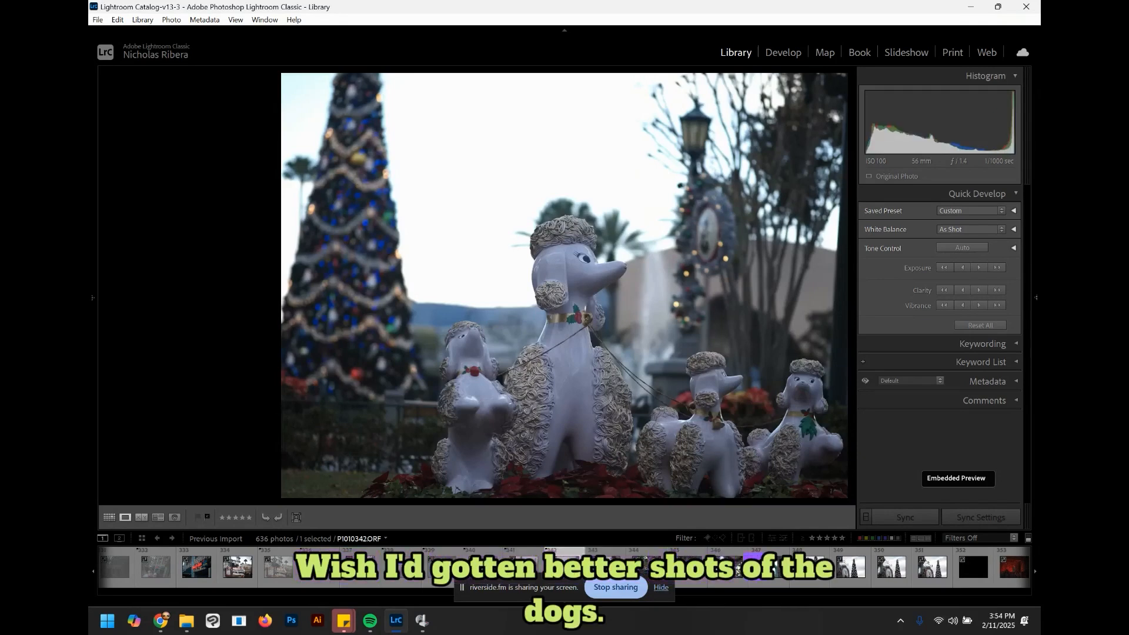
Step: Compare the poodle statue photos and browse on through the Christmas decoration photos
{"action": "key", "text": "Right"}
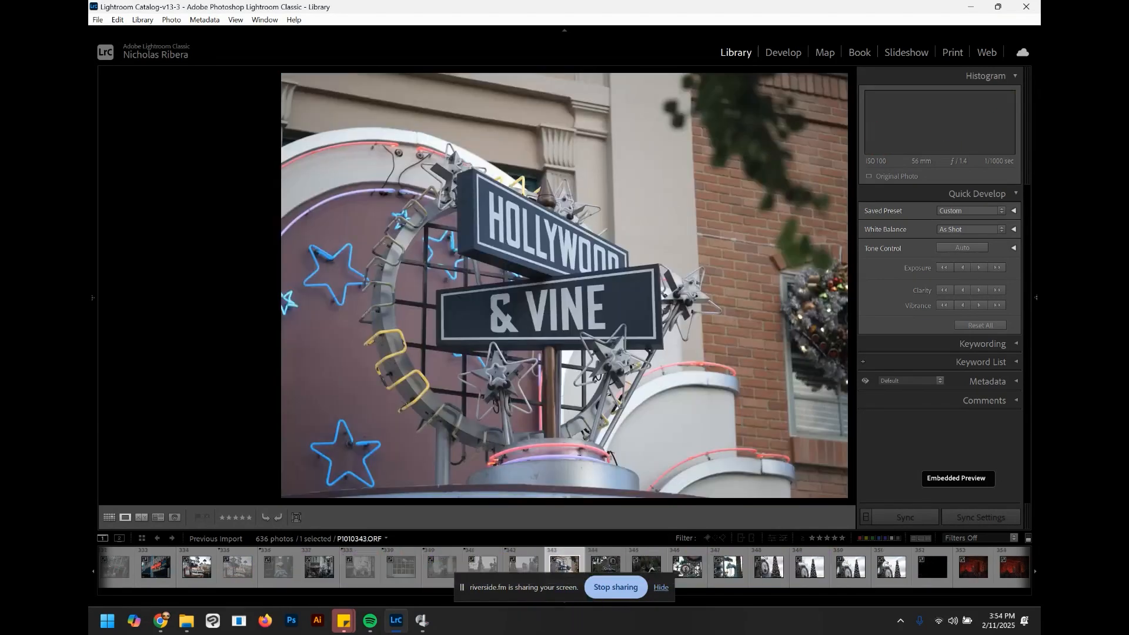
{"action": "key", "text": "Left"}
{"action": "key", "text": "Left"}
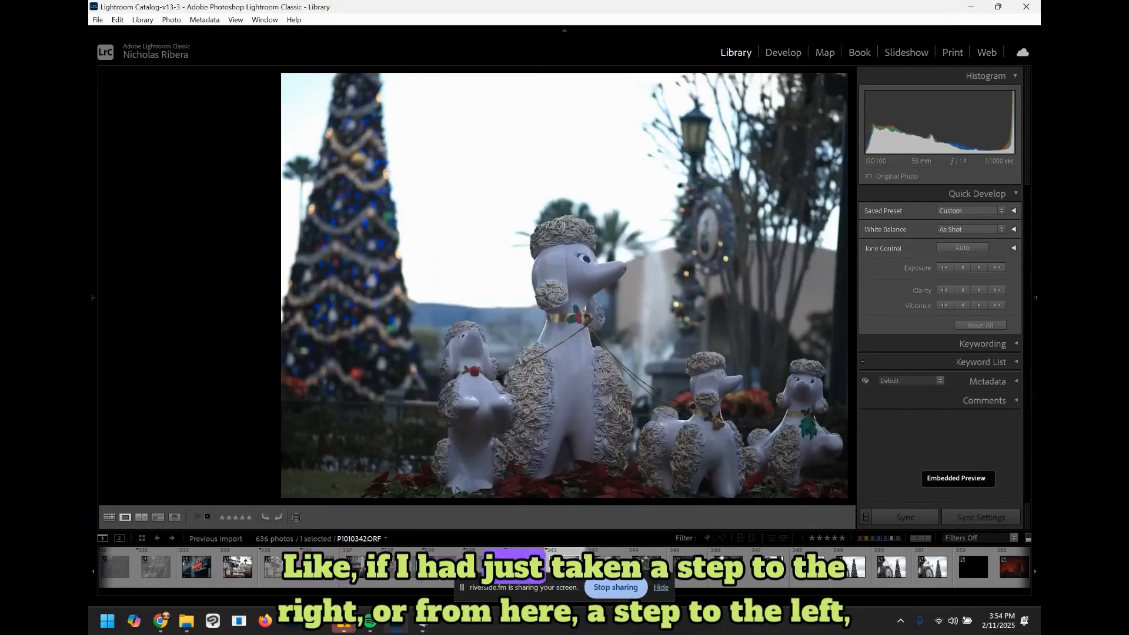
{"action": "key", "text": "Left"}
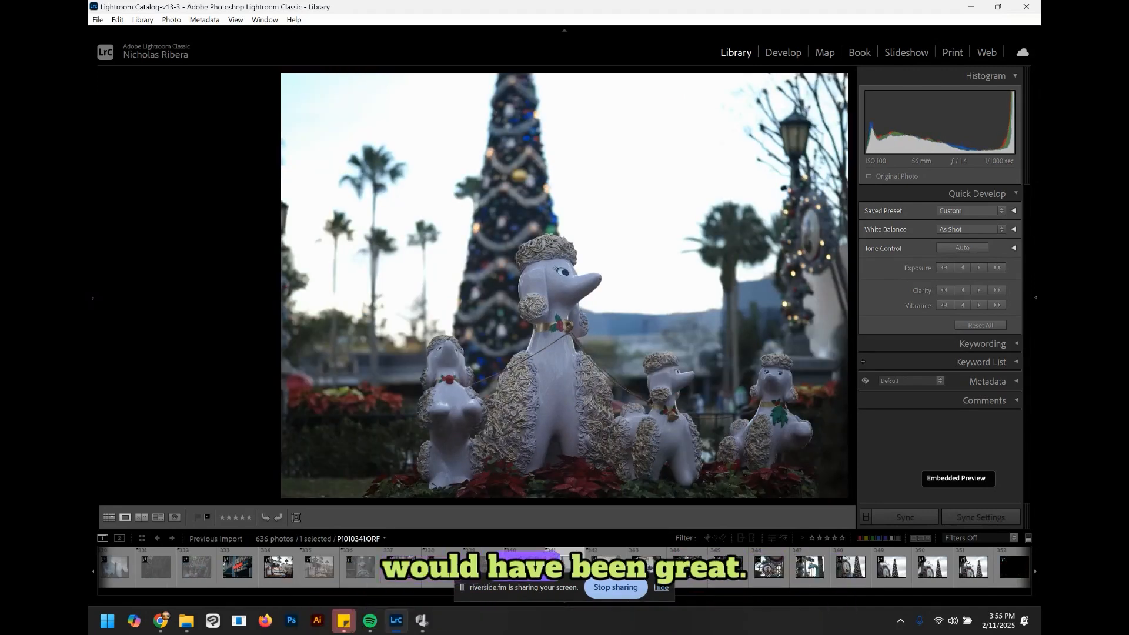
{"action": "key", "text": "Right"}
{"action": "key", "text": "Right"}
{"action": "key", "text": "Right"}
{"action": "key", "text": "Right"}
{"action": "key", "text": "Right"}
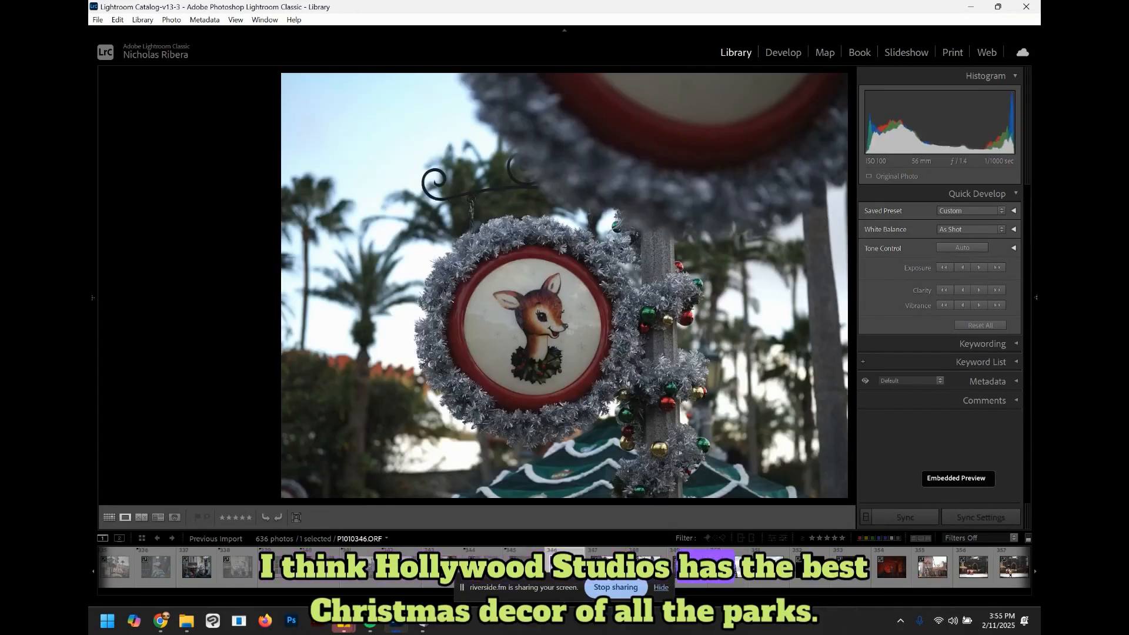
{"action": "key", "text": "Right"}
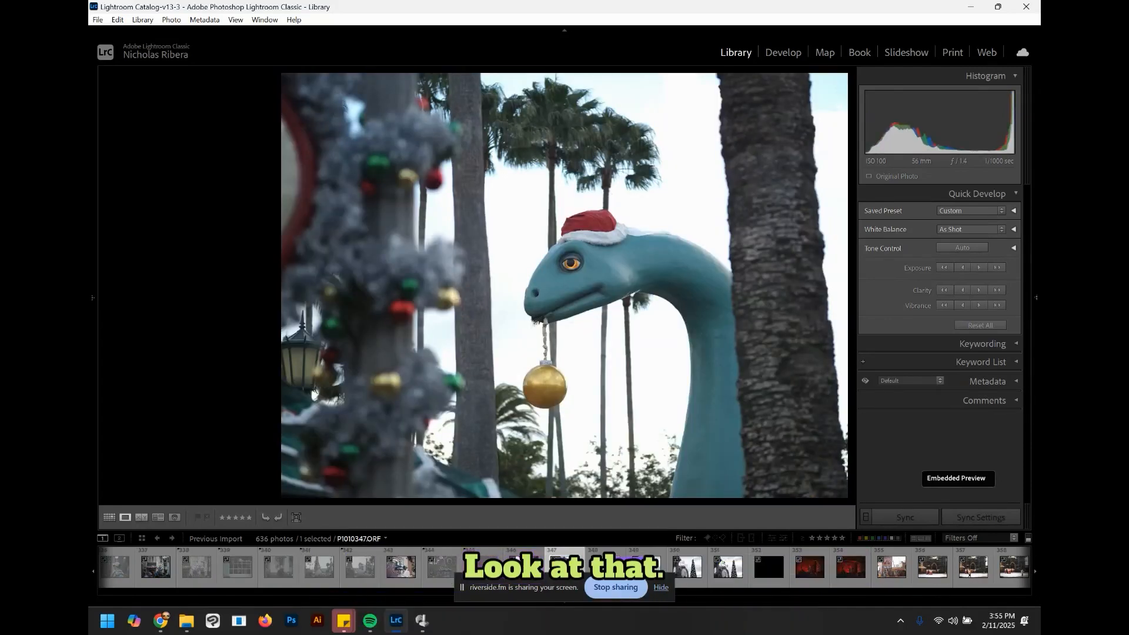
{"action": "key", "text": "Right"}
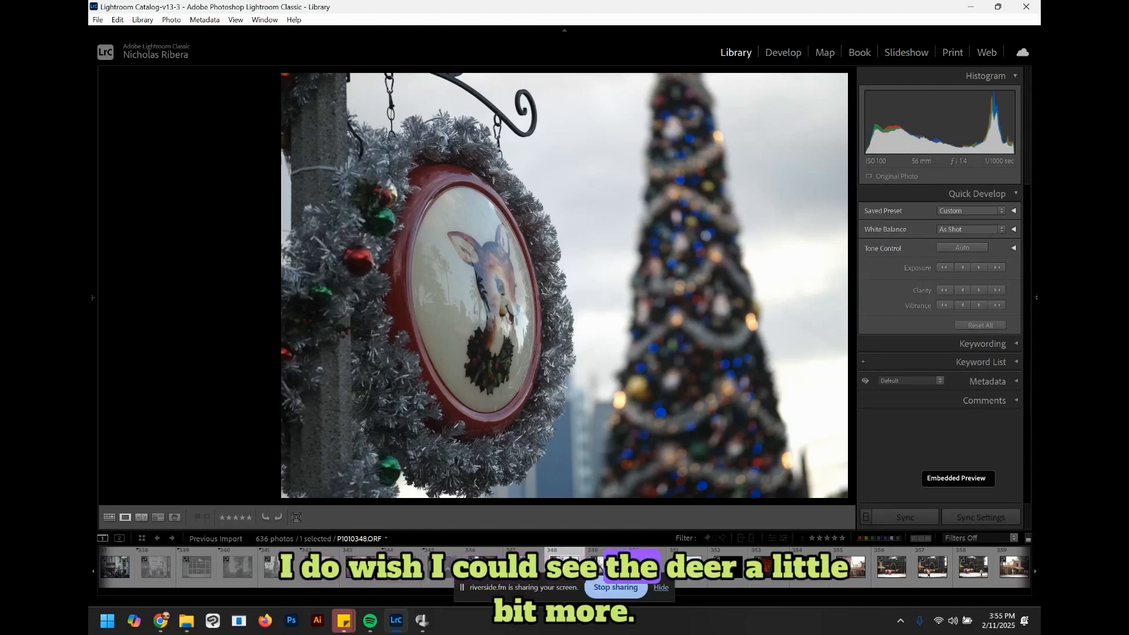
Step: Browse ahead past the Christmas tree photos to the Indiana Jones ride carving photos
{"action": "key", "text": "Right"}
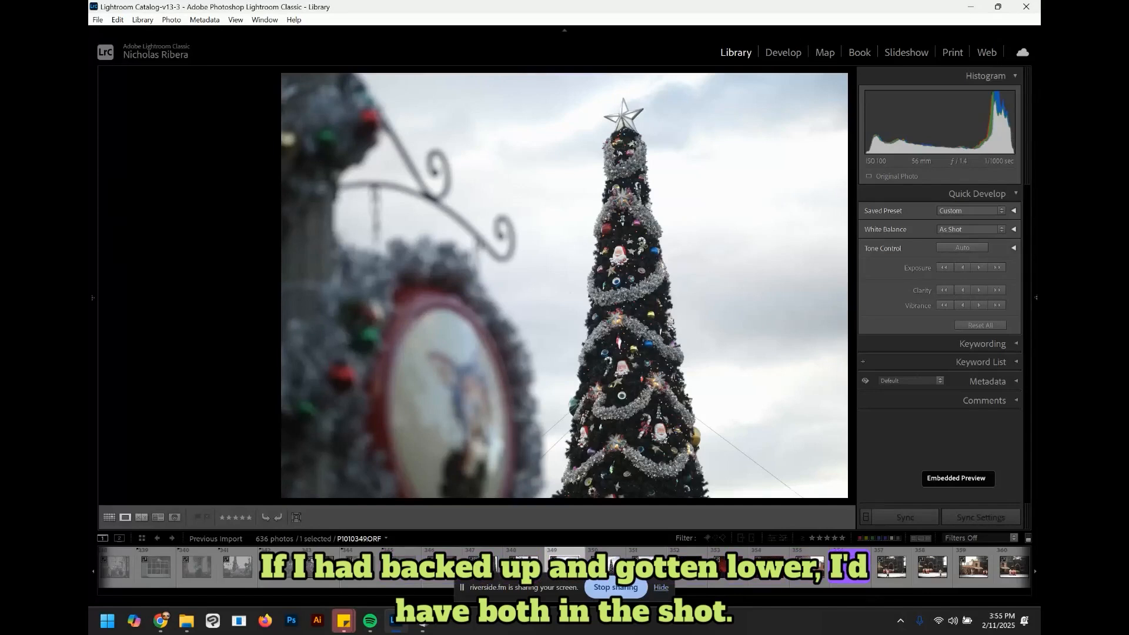
{"action": "key", "text": "Right"}
{"action": "key", "text": "Right"}
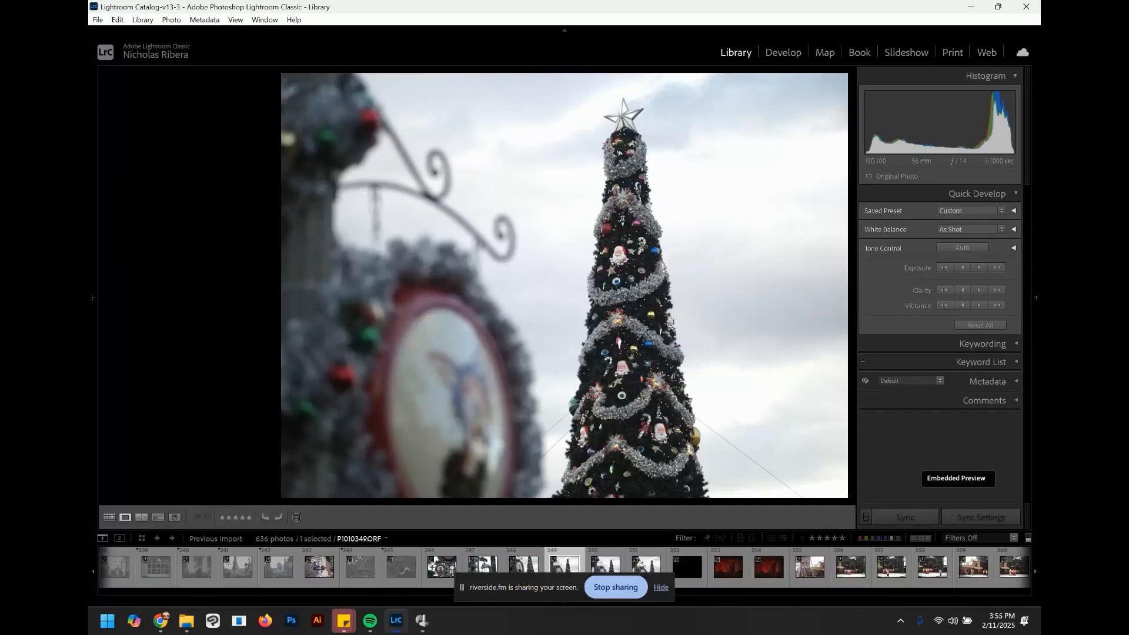
{"action": "key", "text": "Right"}
{"action": "key", "text": "Right"}
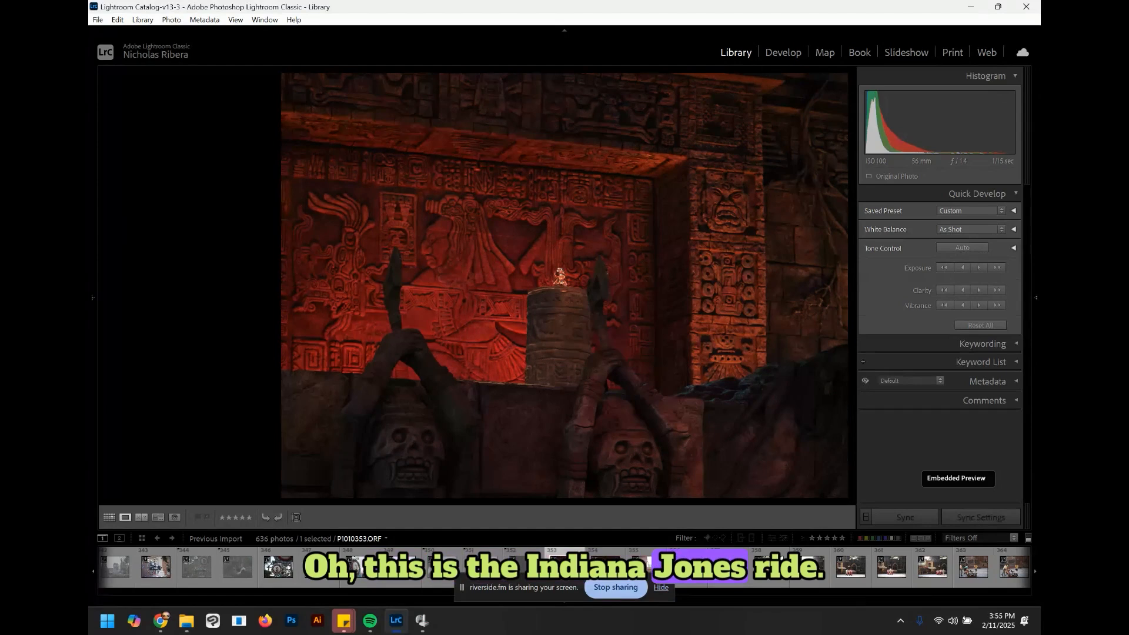
{"action": "key", "text": "Right"}
{"action": "key", "text": "Right"}
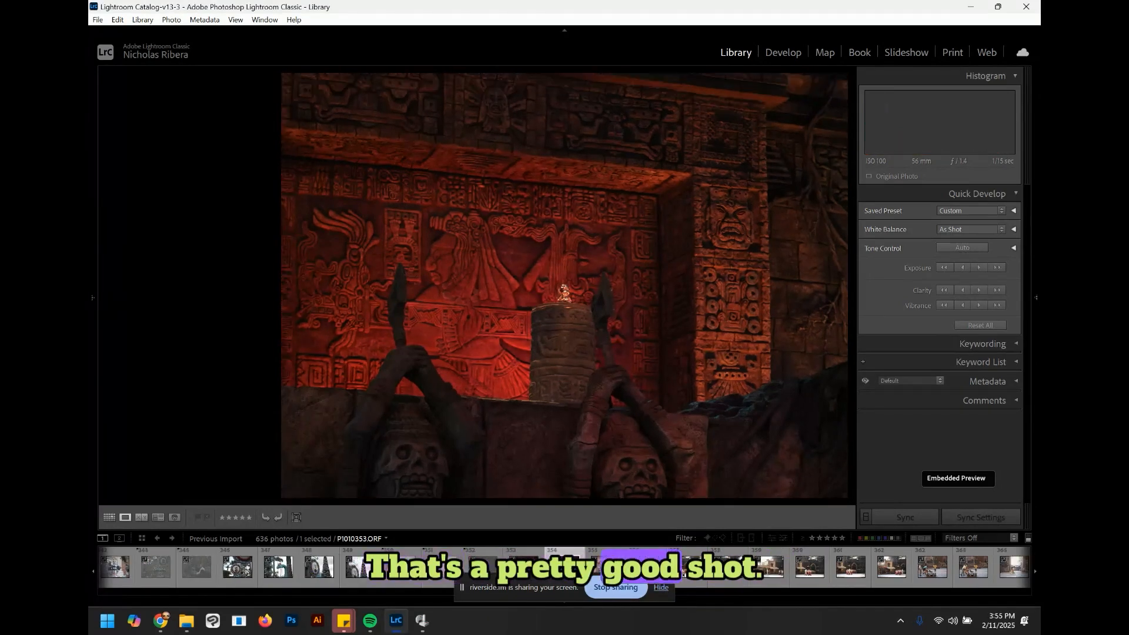
Step: Browse to the stunt-show set photos and reject the performers huddled on stage
{"action": "key", "text": "Right"}
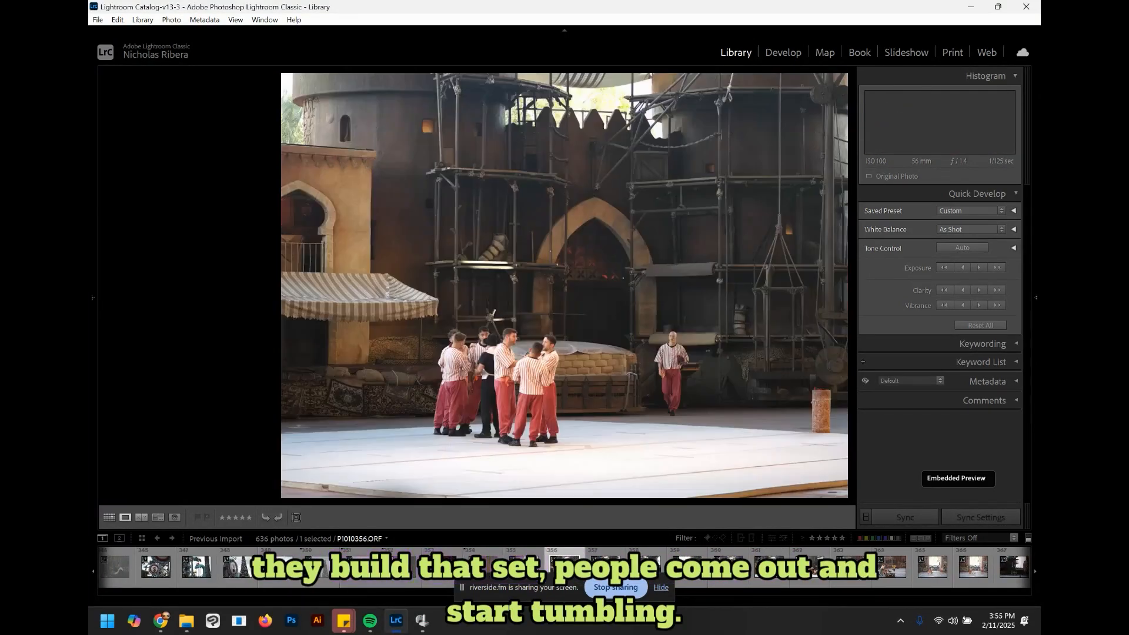
{"action": "key", "text": "Right"}
{"action": "key", "text": "Right"}
{"action": "key", "text": "Right"}
{"action": "key", "text": "Right"}
{"action": "key", "text": "x"}
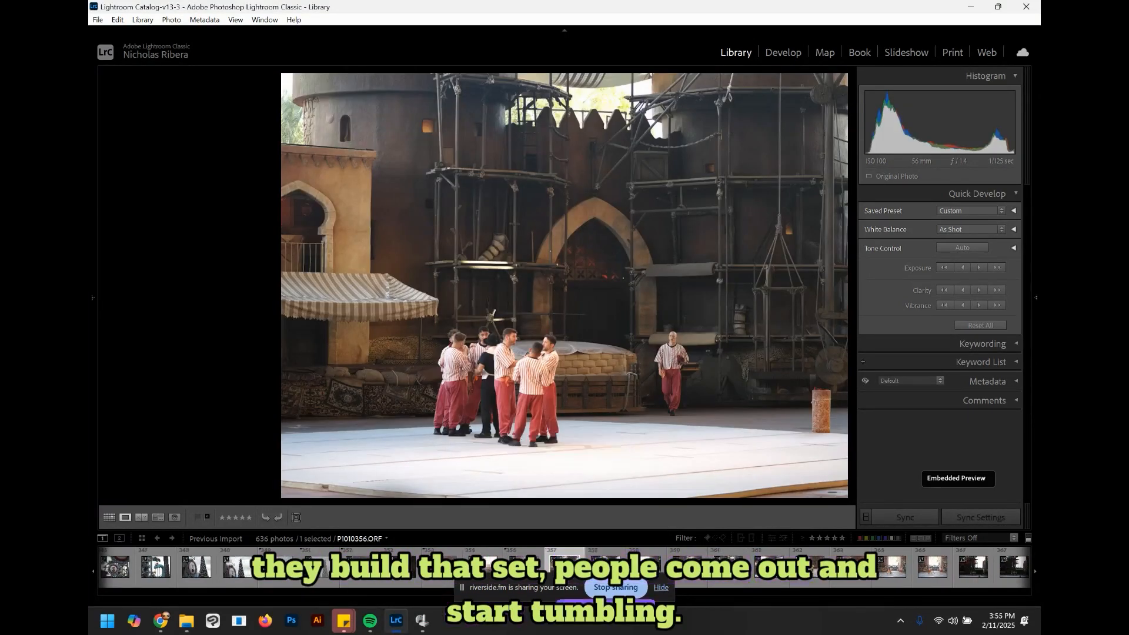
{"action": "key", "text": "Right"}
{"action": "key", "text": "x"}
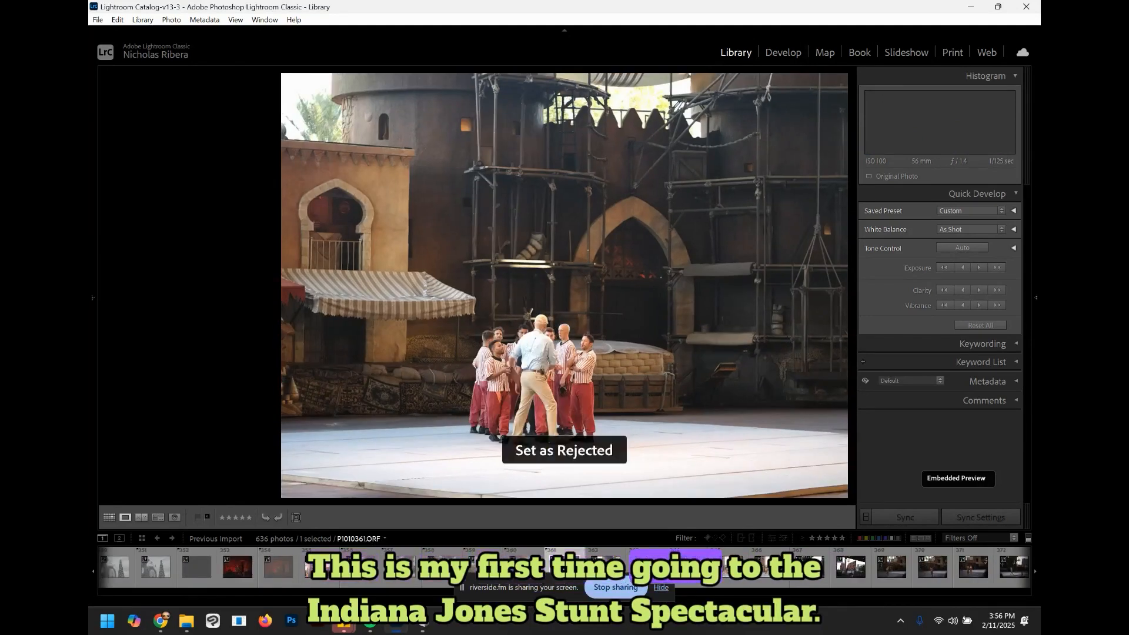
{"action": "key", "text": "x"}
Step: Compare the camera-dolly crew photos and reject the dim photo of the seated crew
{"action": "key", "text": "Right"}
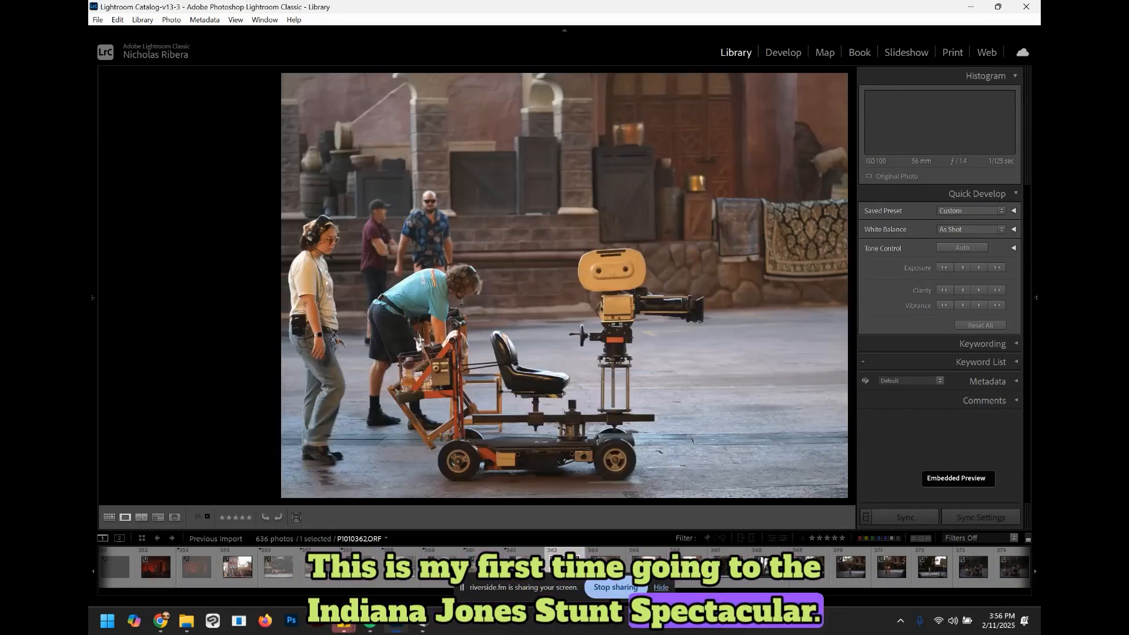
{"action": "key", "text": "Right"}
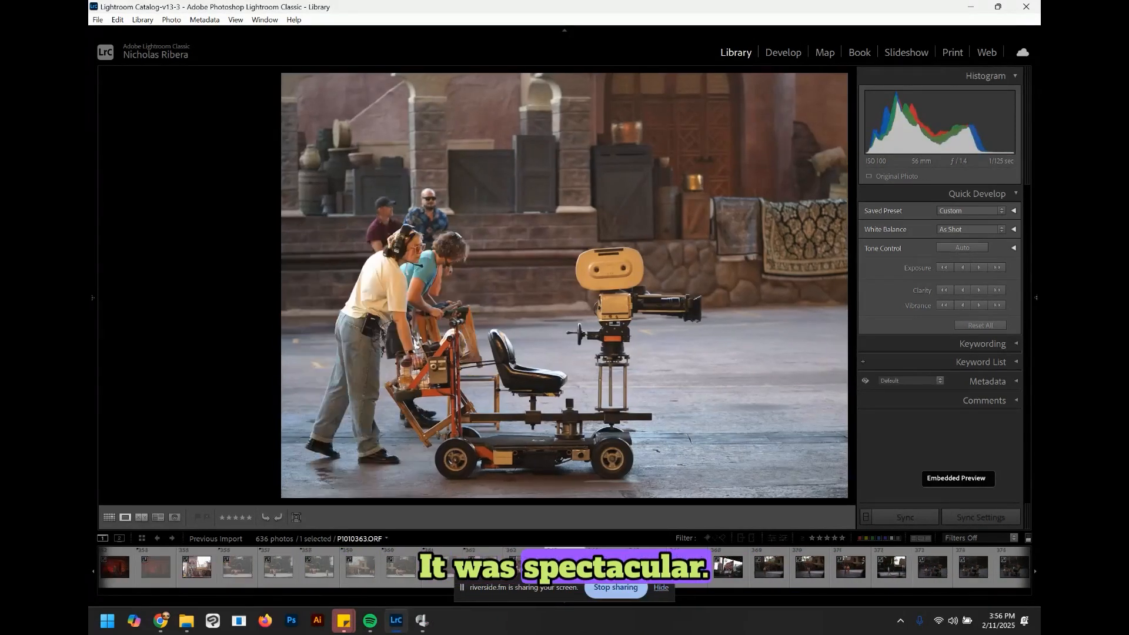
{"action": "key", "text": "Left"}
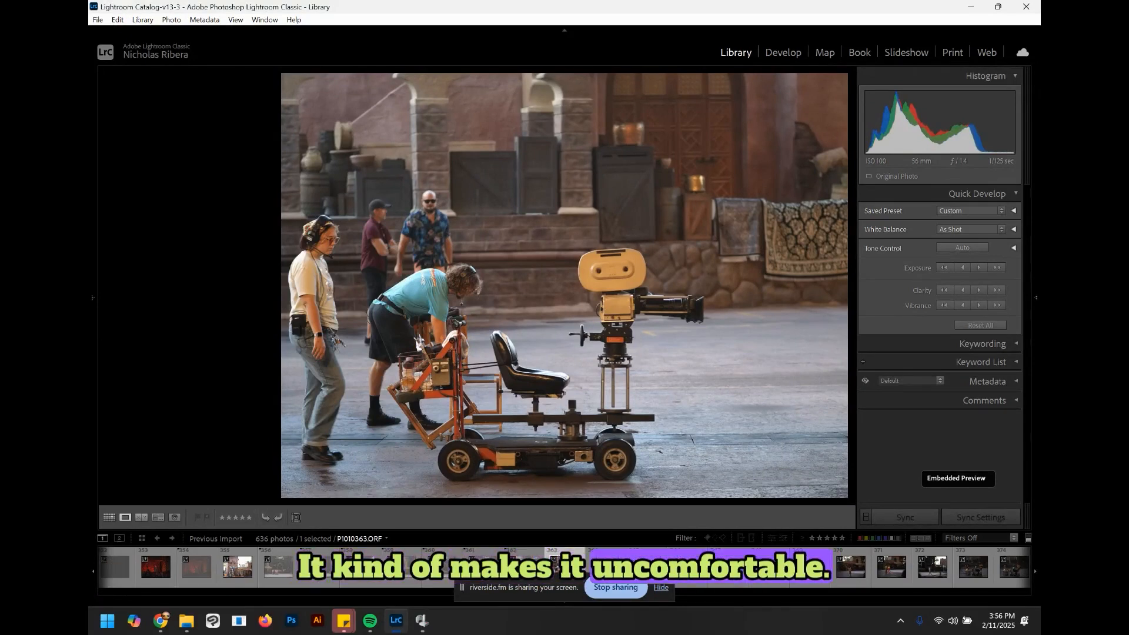
{"action": "key", "text": "Right"}
{"action": "key", "text": "x"}
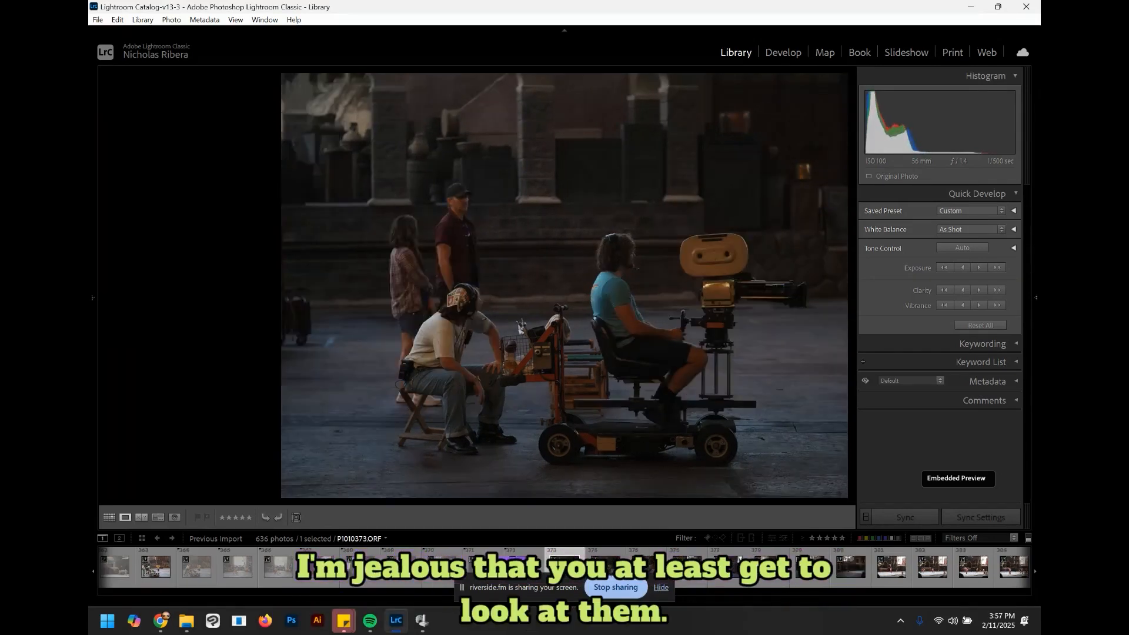
{"action": "key", "text": "x"}
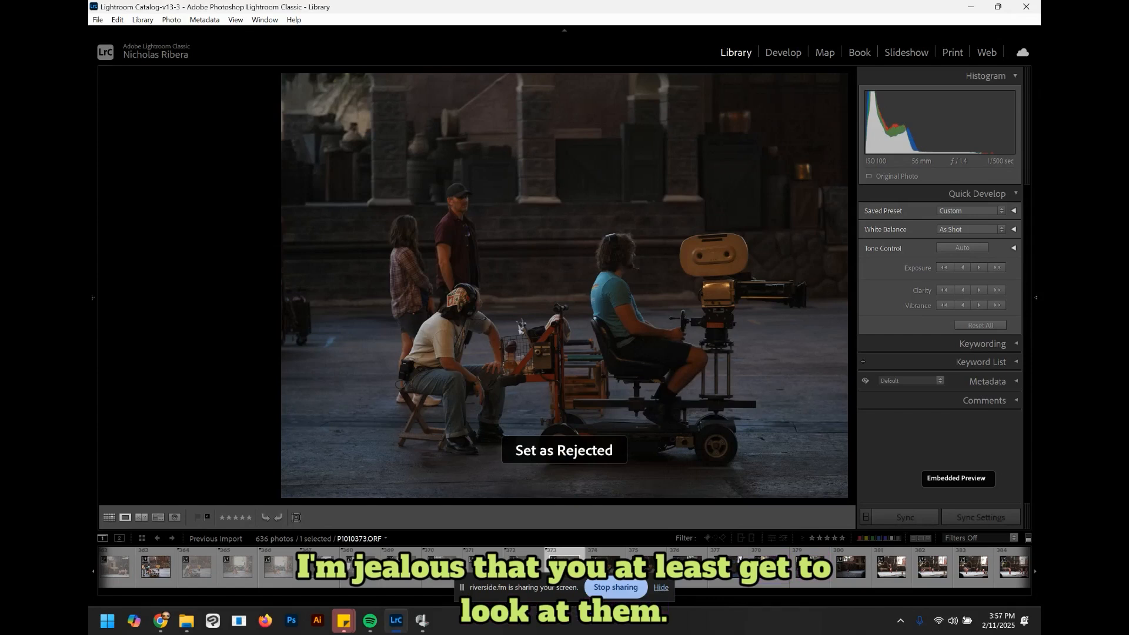
Step: Reject the next camera crew photo and the jeep photos that follow it
{"action": "key", "text": "Right"}
{"action": "key", "text": "Right"}
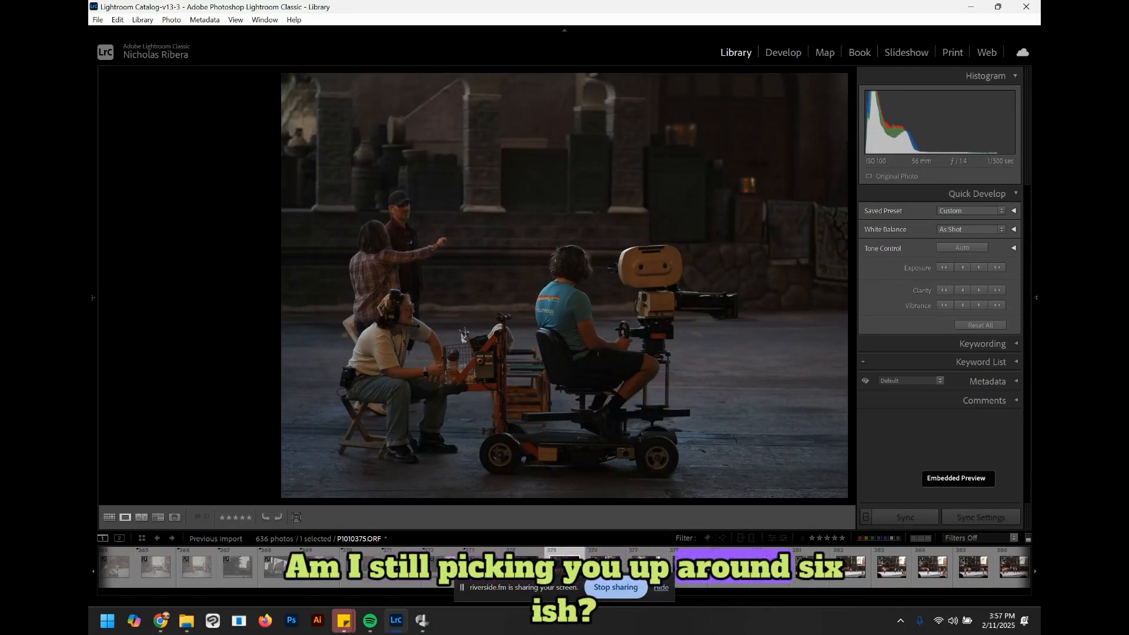
{"action": "key", "text": "x"}
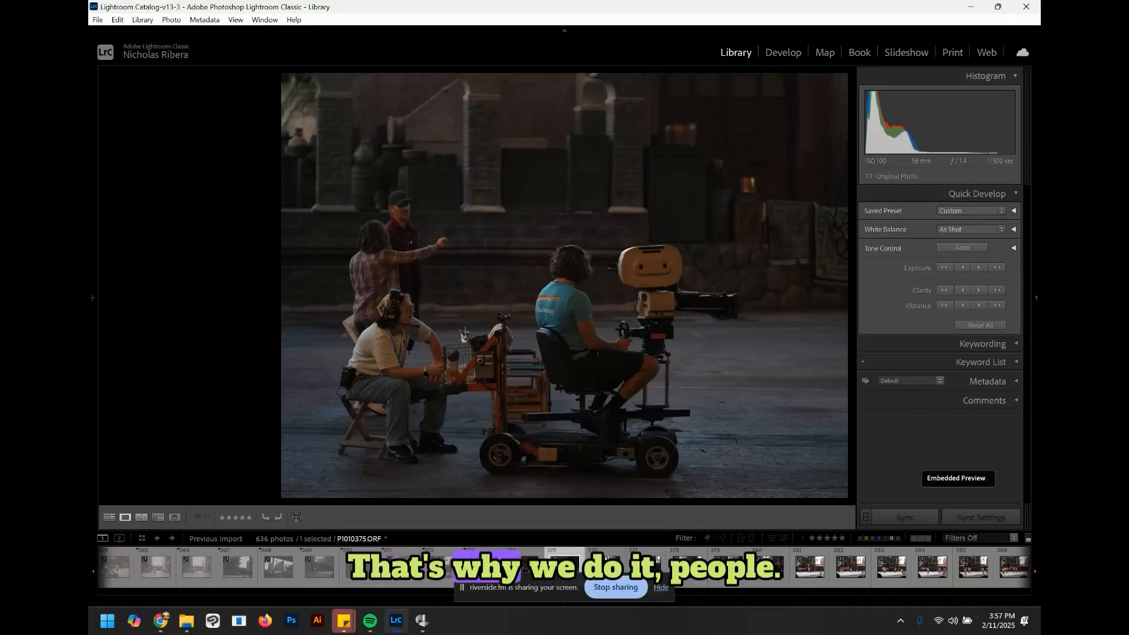
{"action": "key", "text": "Right"}
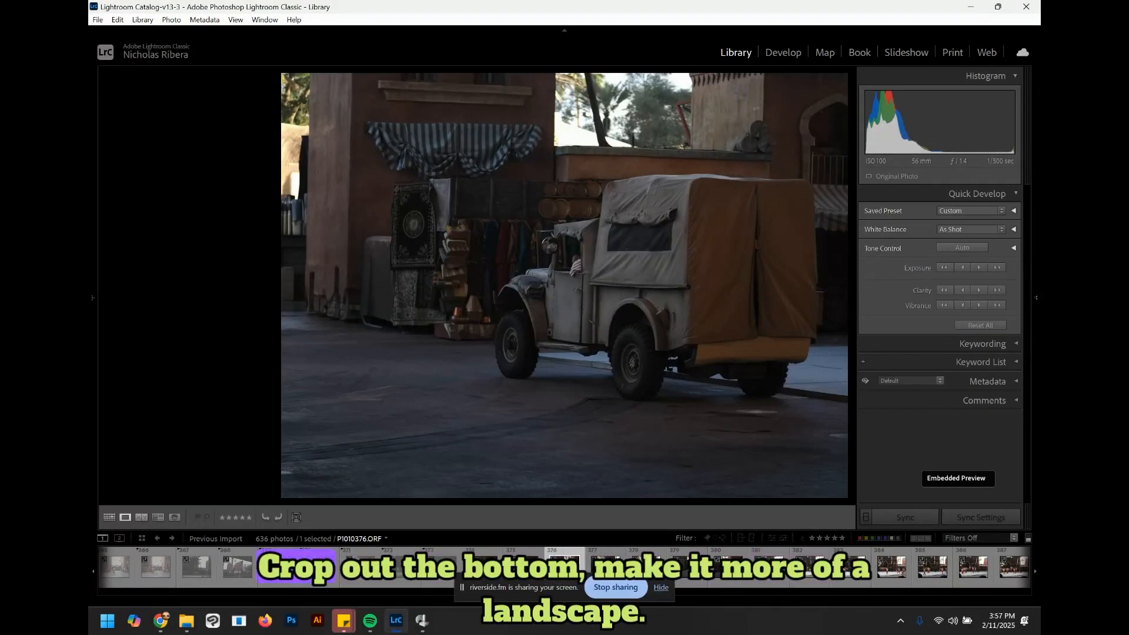
{"action": "key", "text": "Right"}
{"action": "key", "text": "x"}
{"action": "key", "text": "Right"}
{"action": "key", "text": "x"}
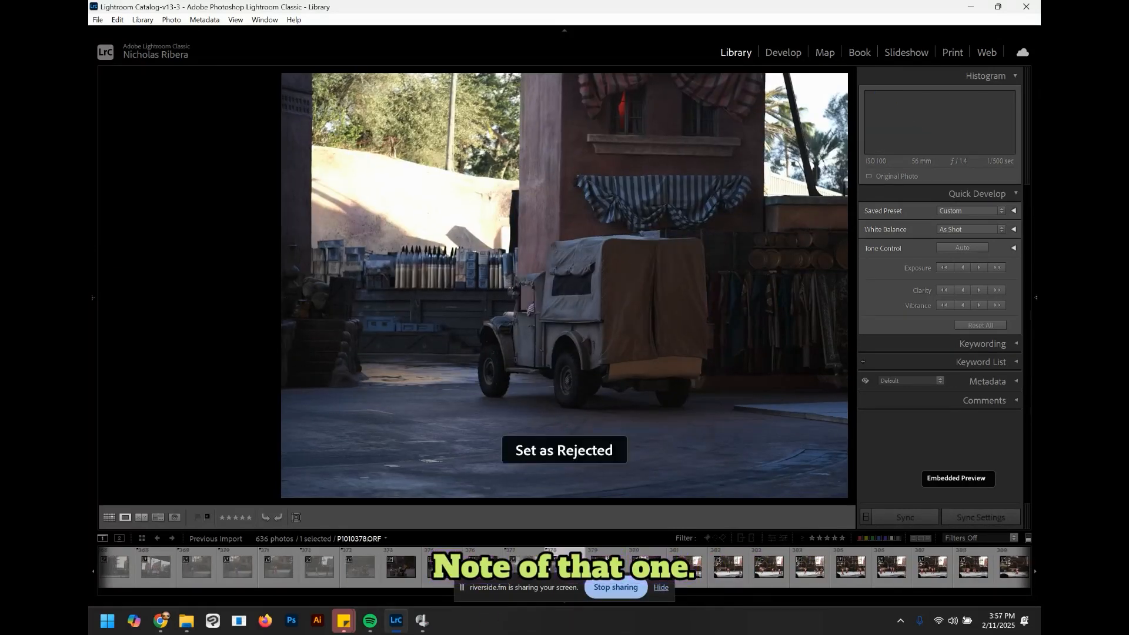
Step: Step through the motion-blurred stunt-show tumbling photos, rejecting each one
{"action": "key", "text": "Right"}
{"action": "key", "text": "x"}
{"action": "key", "text": "Right"}
{"action": "key", "text": "x"}
{"action": "key", "text": "Right"}
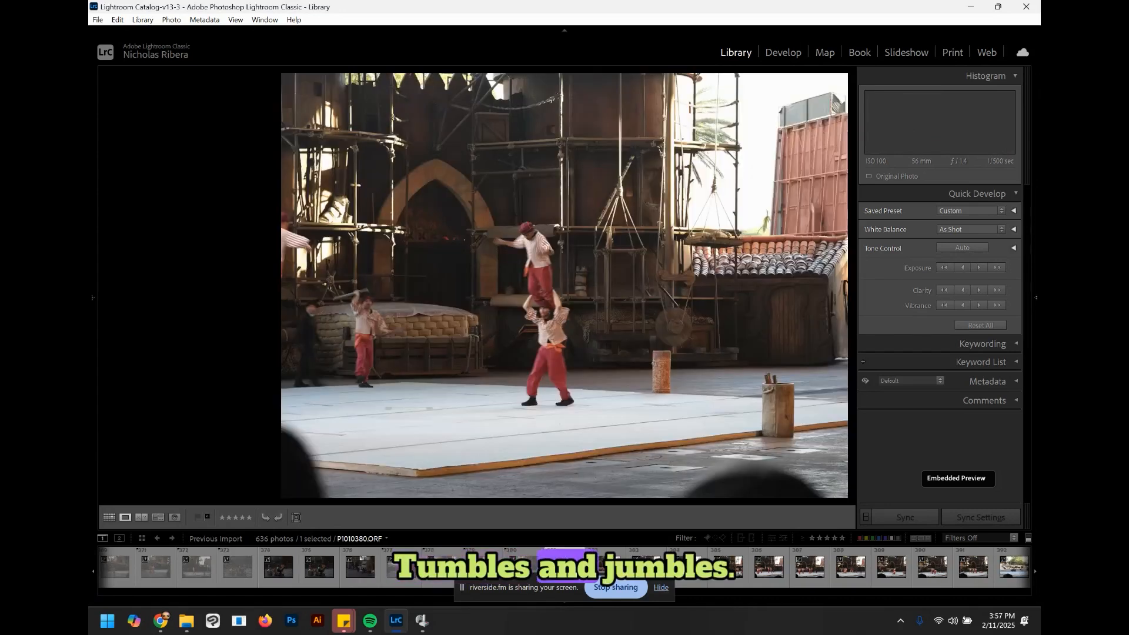
{"action": "key", "text": "Right"}
{"action": "key", "text": "Right"}
{"action": "key", "text": "x"}
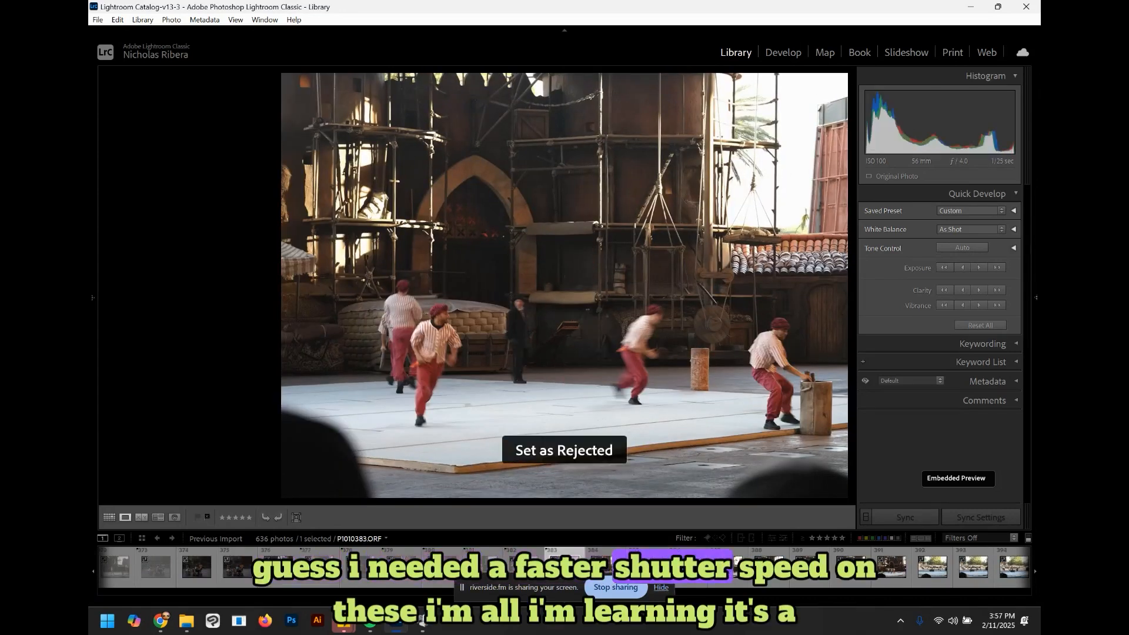
{"action": "key", "text": "Right"}
{"action": "key", "text": "x"}
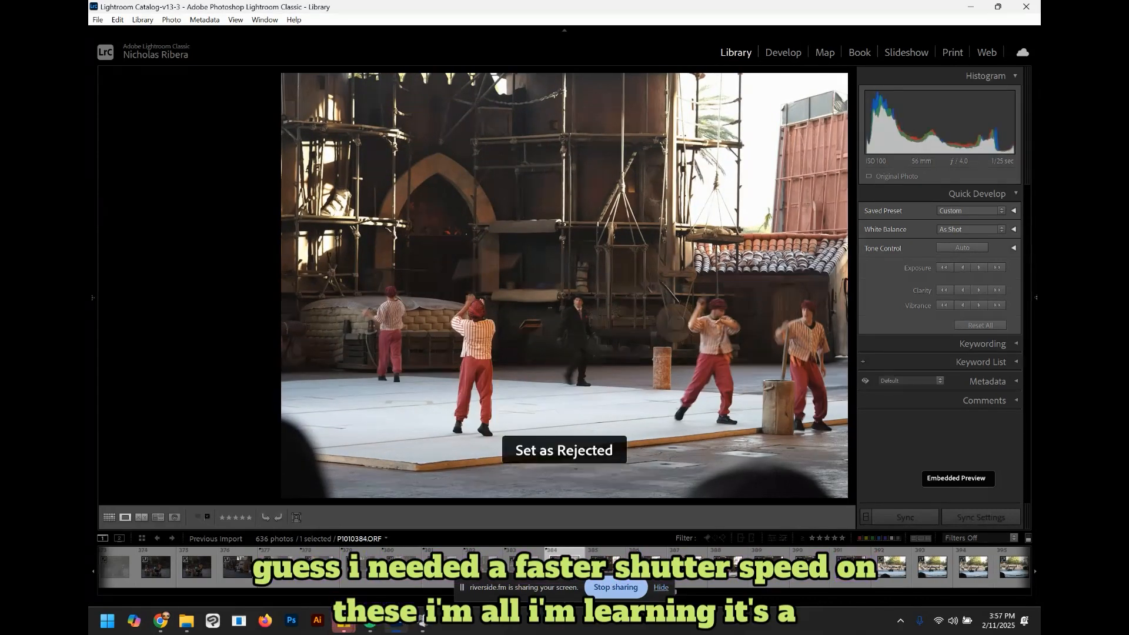
{"action": "key", "text": "Right"}
{"action": "key", "text": "x"}
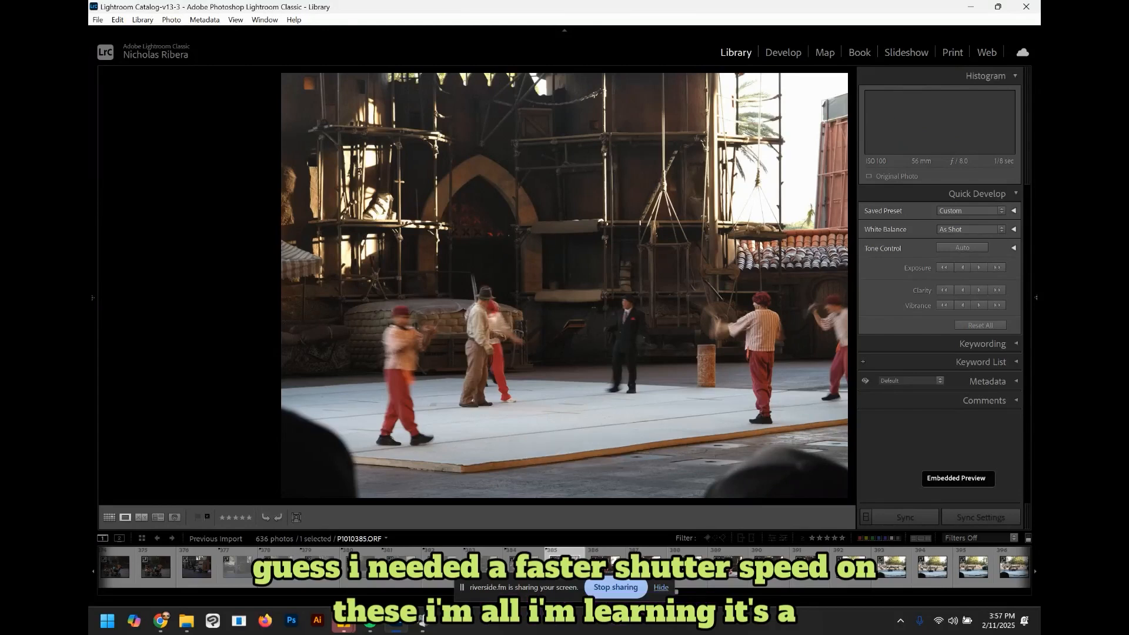
{"action": "key", "text": "Right"}
{"action": "key", "text": "x"}
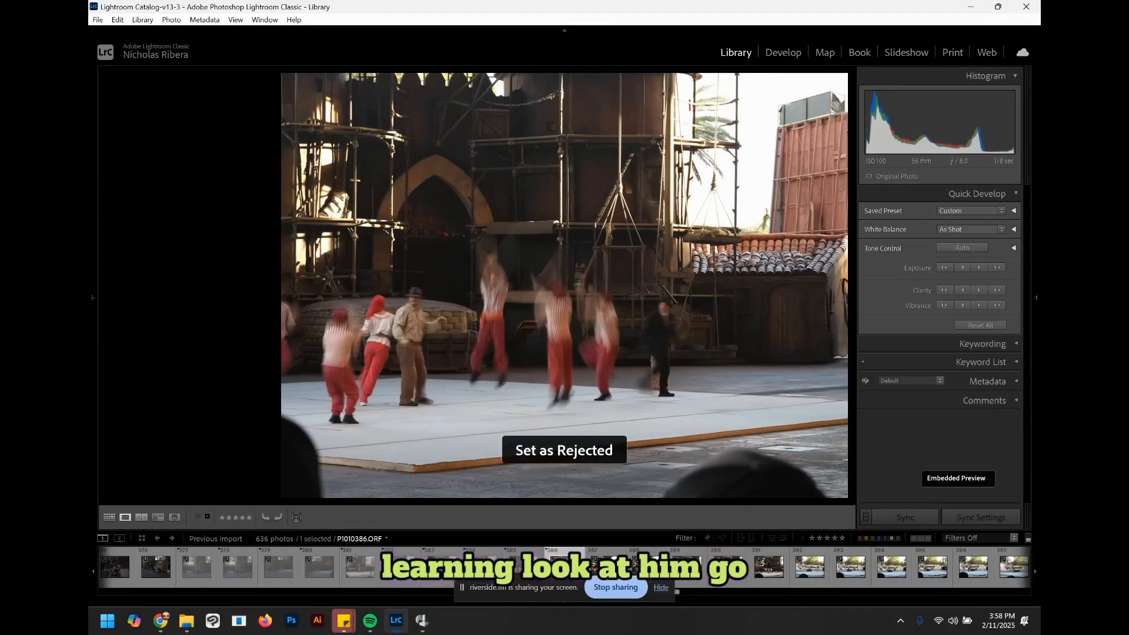
Step: Reject the blurry tumbling photo and the airplane fight scene photos with the motorcycle
{"action": "key", "text": "Right"}
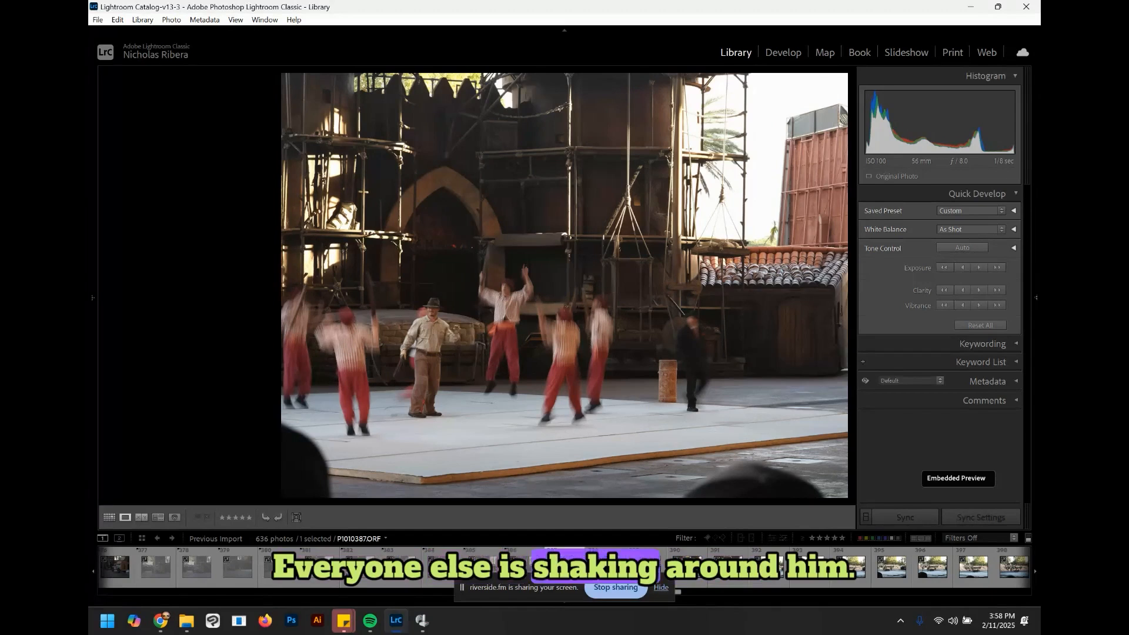
{"action": "key", "text": "x"}
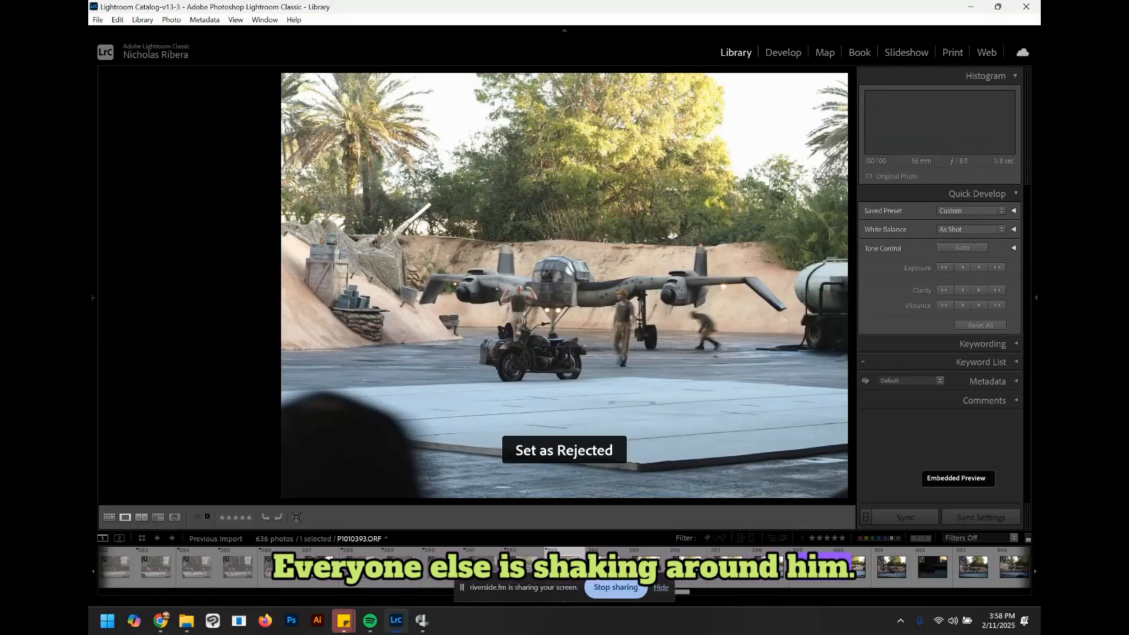
{"action": "key", "text": "Right"}
{"action": "key", "text": "x"}
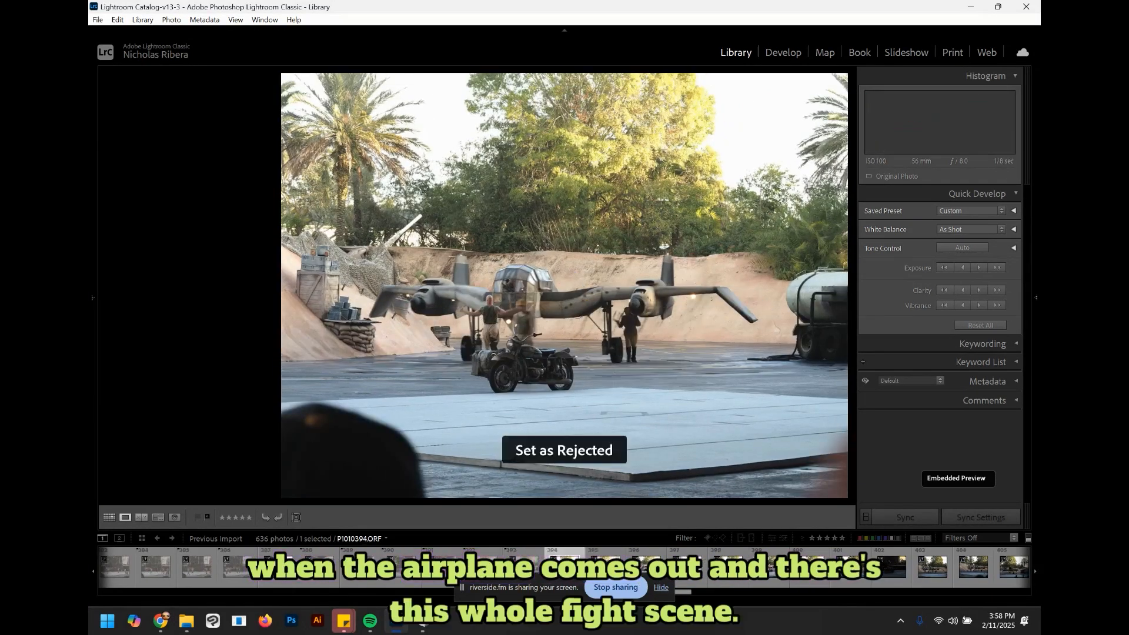
{"action": "key", "text": "Right"}
{"action": "key", "text": "x"}
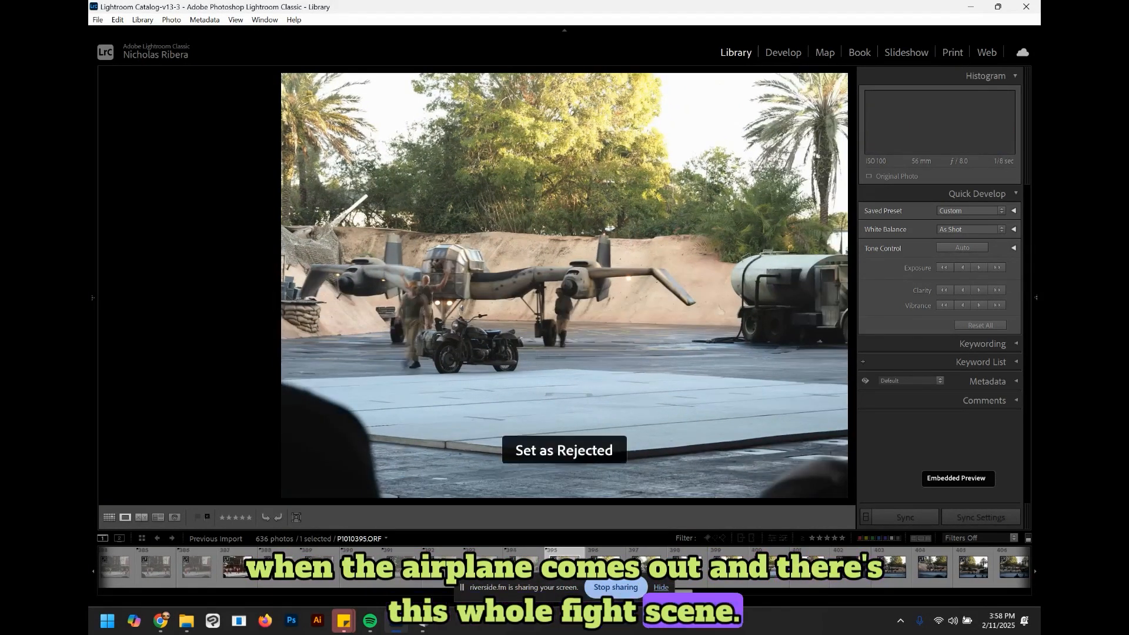
{"action": "key", "text": "Right"}
{"action": "key", "text": "x"}
{"action": "key", "text": "Right"}
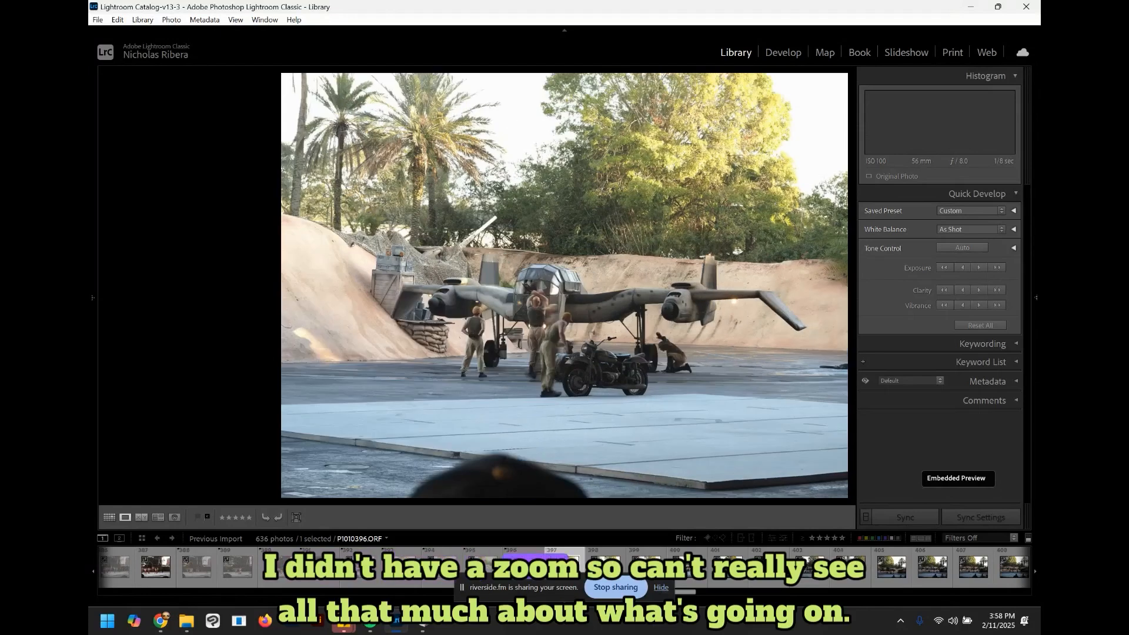
{"action": "key", "text": "x"}
Step: Browse ahead through the truck and fireball explosion photos to the smoky airplane scene
{"action": "key", "text": "Right"}
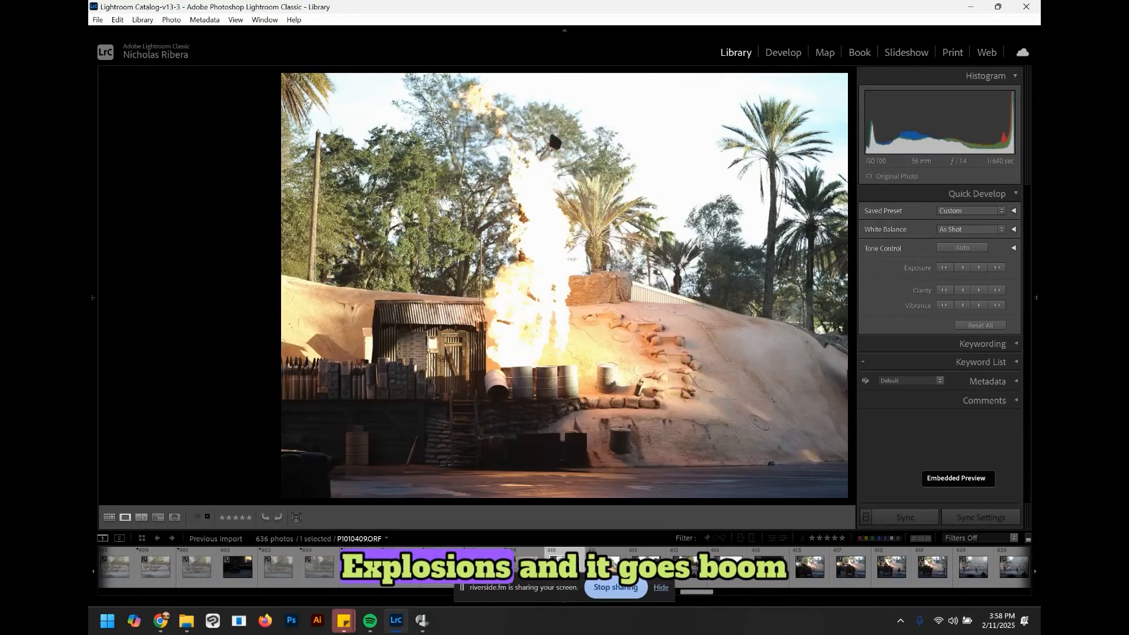
{"action": "key", "text": "Right"}
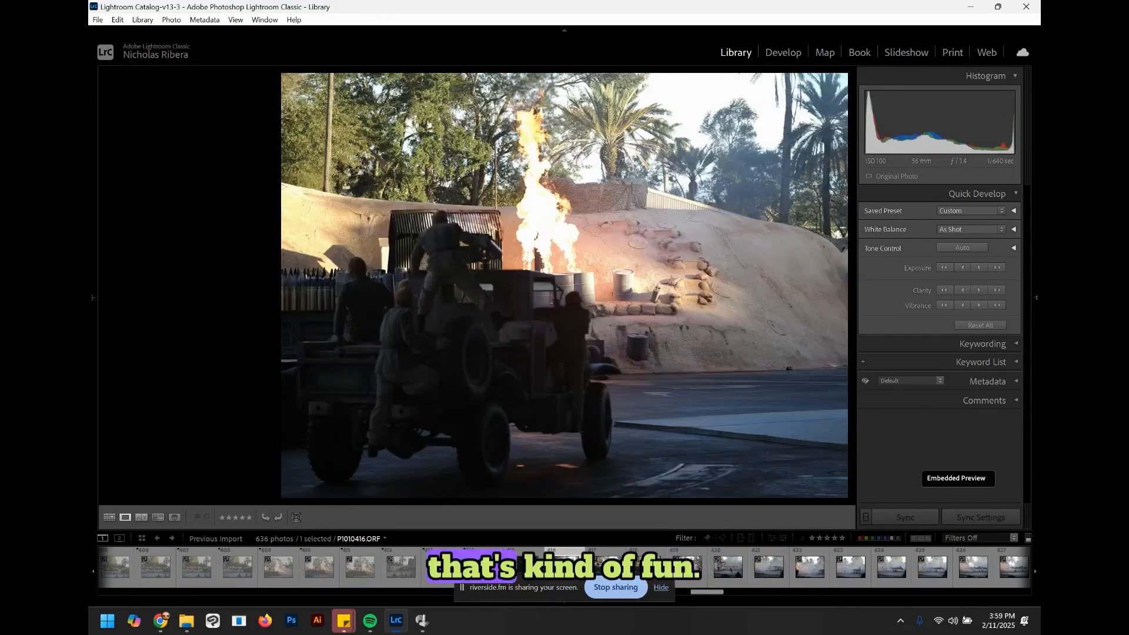
{"action": "key", "text": "Right"}
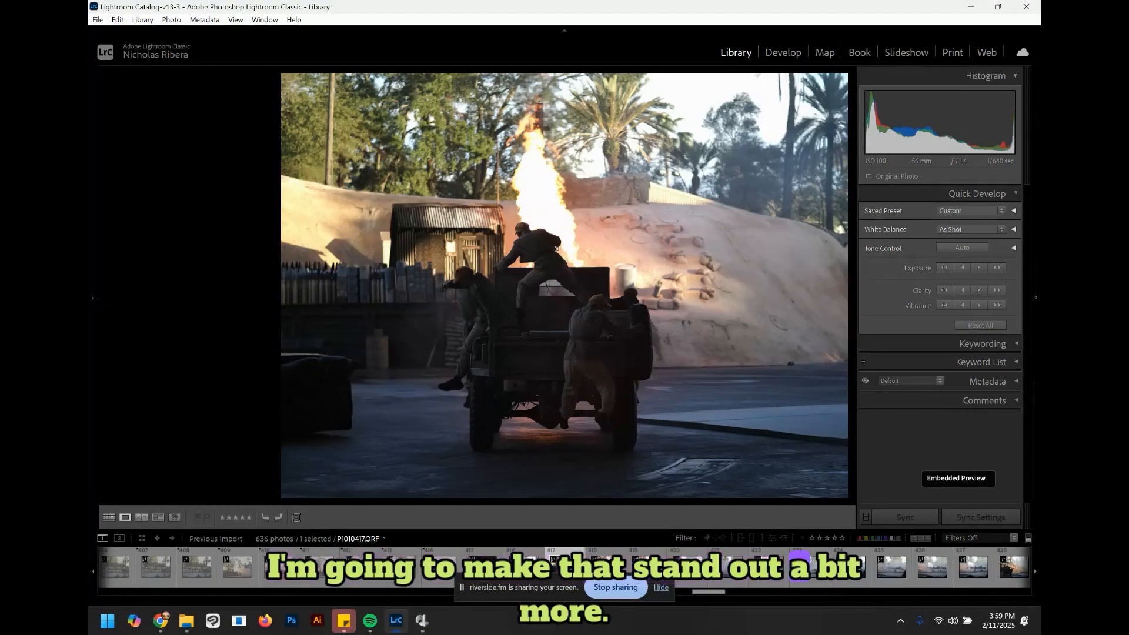
{"action": "key", "text": "Right"}
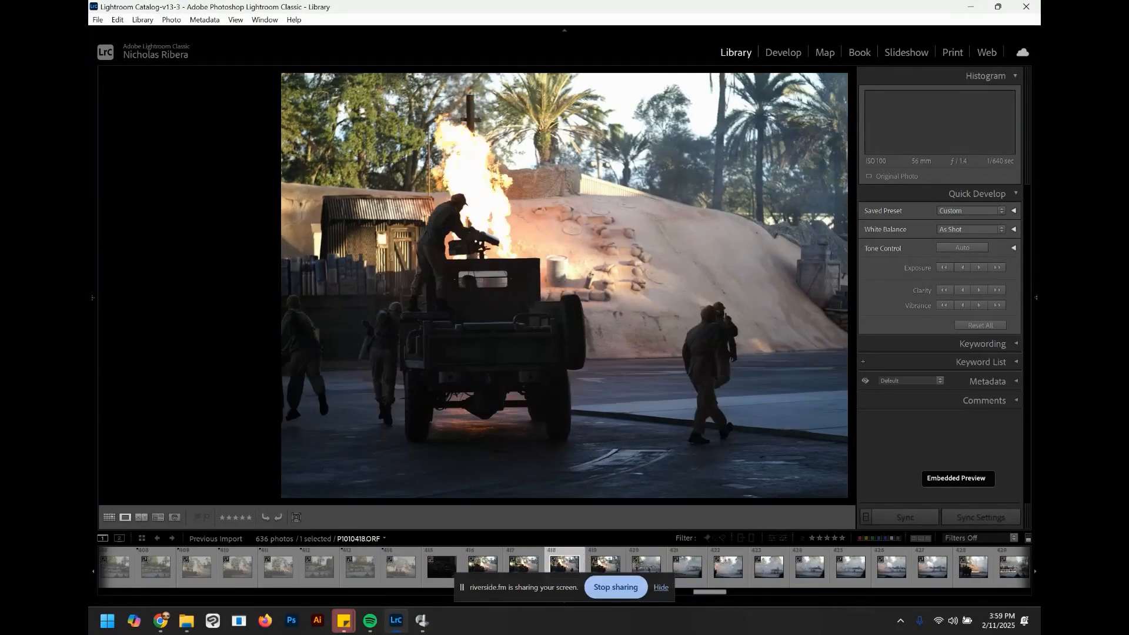
{"action": "key", "text": "Right"}
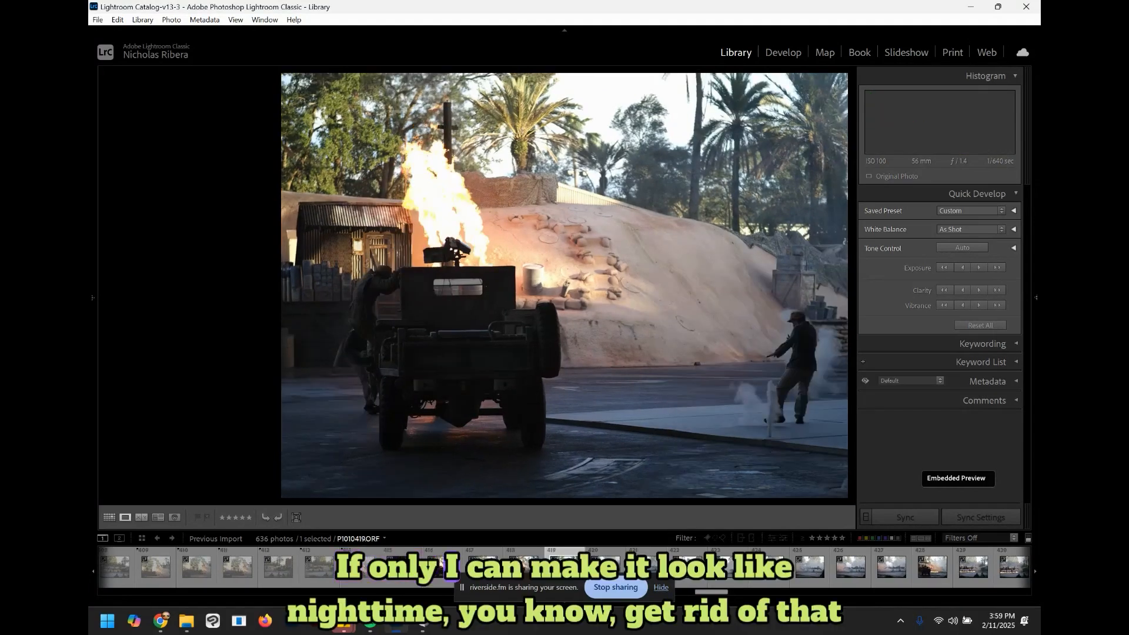
{"action": "key", "text": "Left"}
{"action": "key", "text": "Right"}
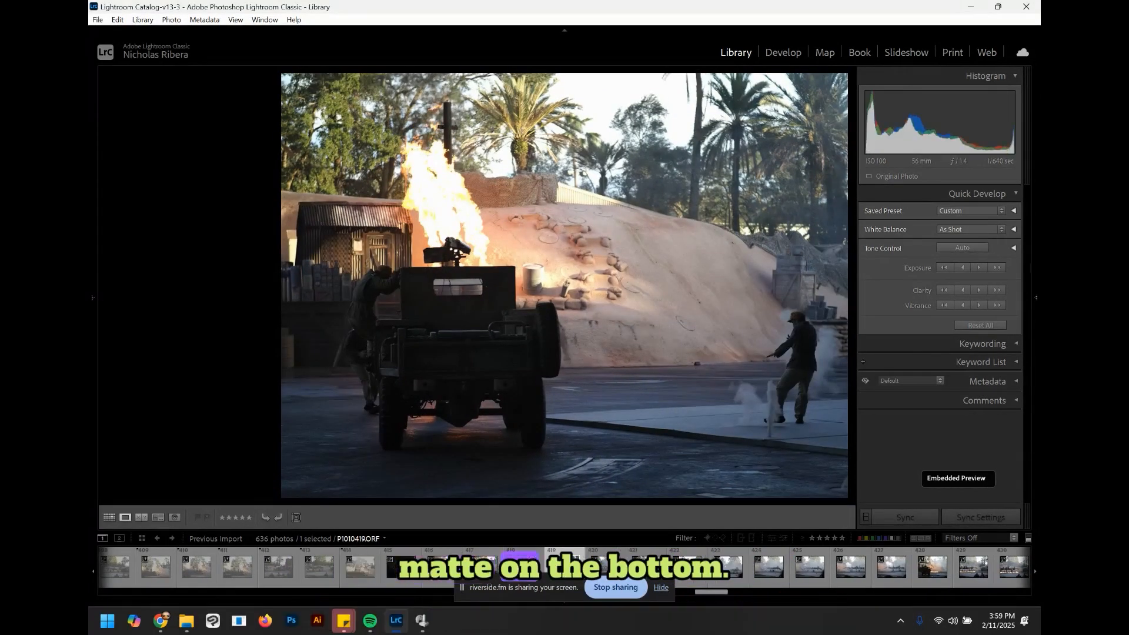
{"action": "key", "text": "Right"}
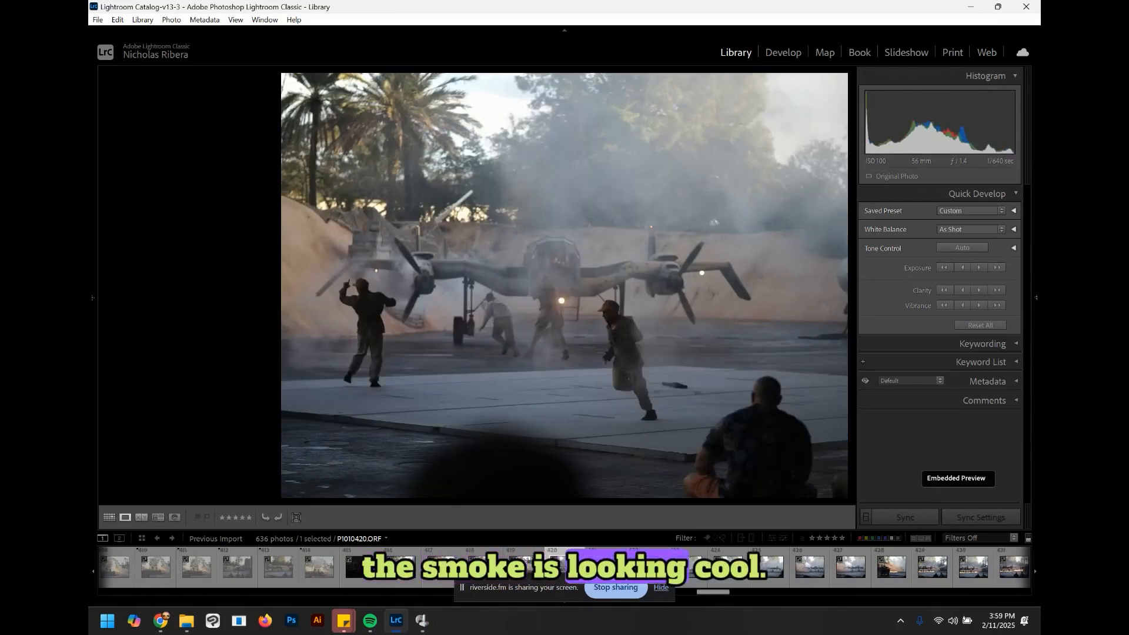
{"action": "key", "text": "Right"}
Step: Remove the flag from the smoky airplane photo and browse on to the explosion escape photo
{"action": "key", "text": "u"}
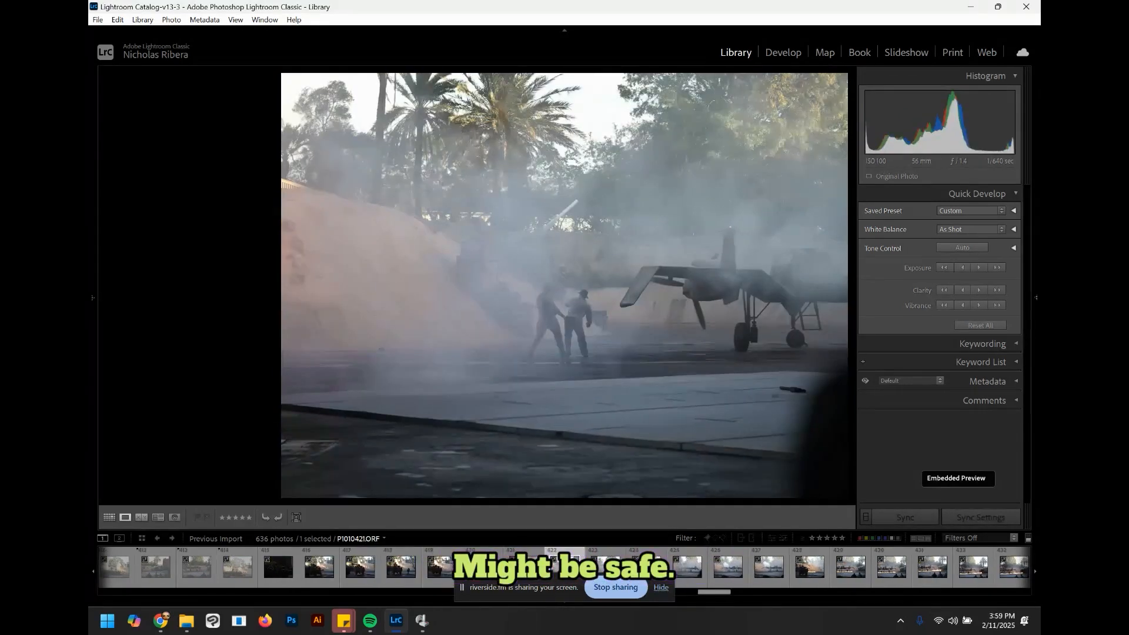
{"action": "key", "text": "Right"}
{"action": "key", "text": "Right"}
{"action": "key", "text": "Right"}
{"action": "key", "text": "Right"}
{"action": "key", "text": "Right"}
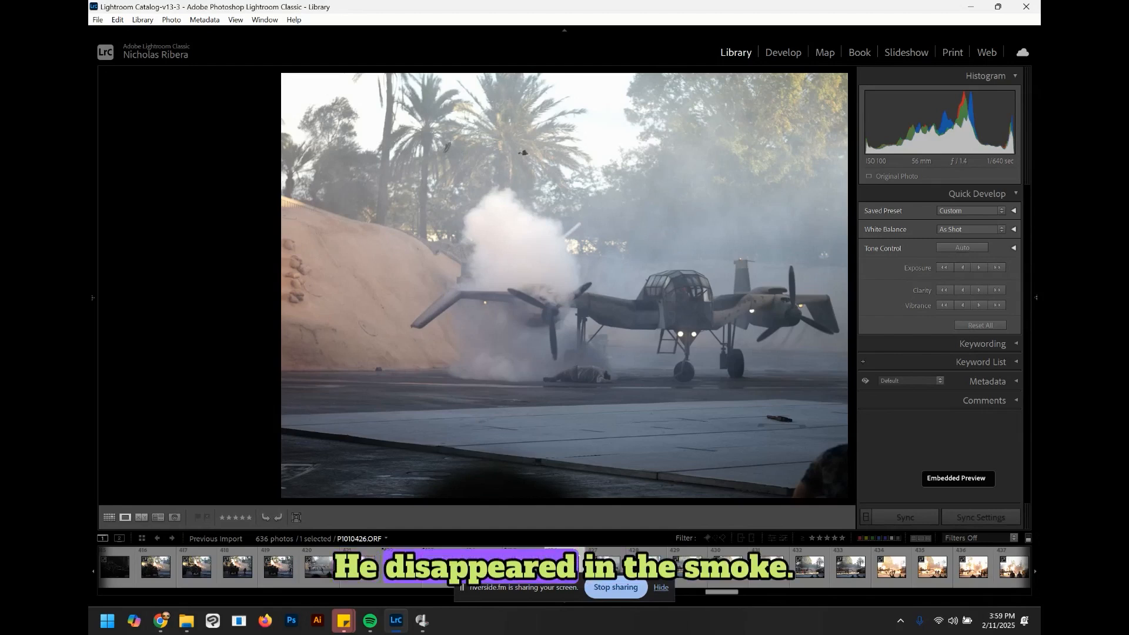
{"action": "key", "text": "Right"}
{"action": "key", "text": "Right"}
{"action": "key", "text": "Right"}
{"action": "key", "text": "Right"}
{"action": "key", "text": "Right"}
{"action": "key", "text": "Right"}
{"action": "key", "text": "Right"}
{"action": "key", "text": "Right"}
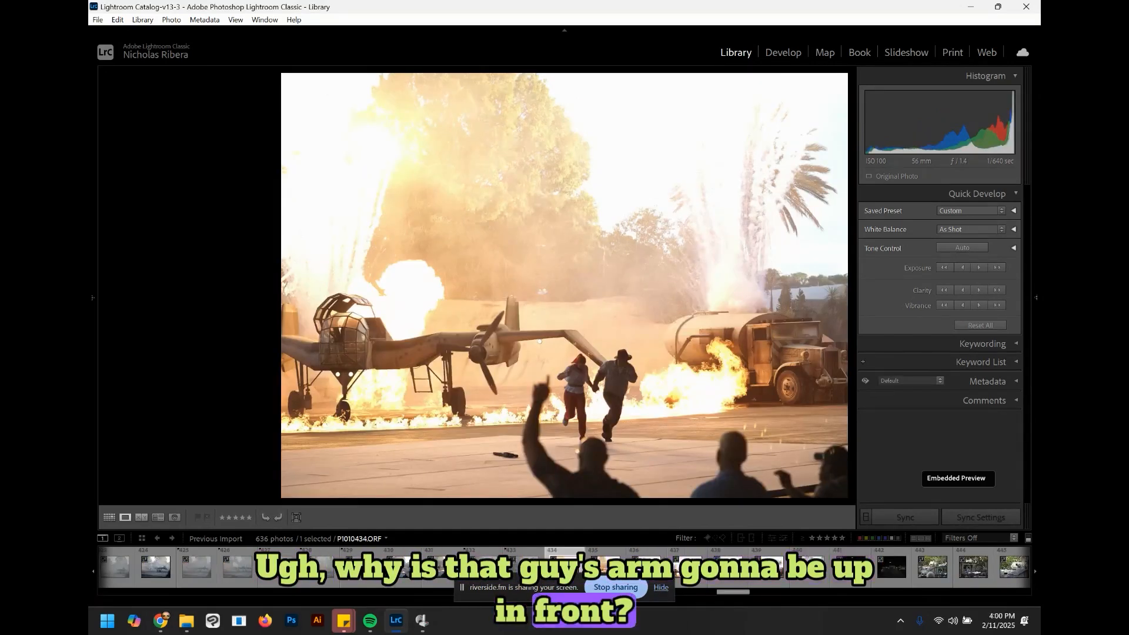
Step: Step forward to the explosion escape photo and reject it
{"action": "key", "text": "Right"}
{"action": "key", "text": "Right"}
{"action": "key", "text": "Right"}
{"action": "key", "text": "Right"}
{"action": "key", "text": "Right"}
{"action": "key", "text": "Right"}
{"action": "key", "text": "Right"}
{"action": "key", "text": "Right"}
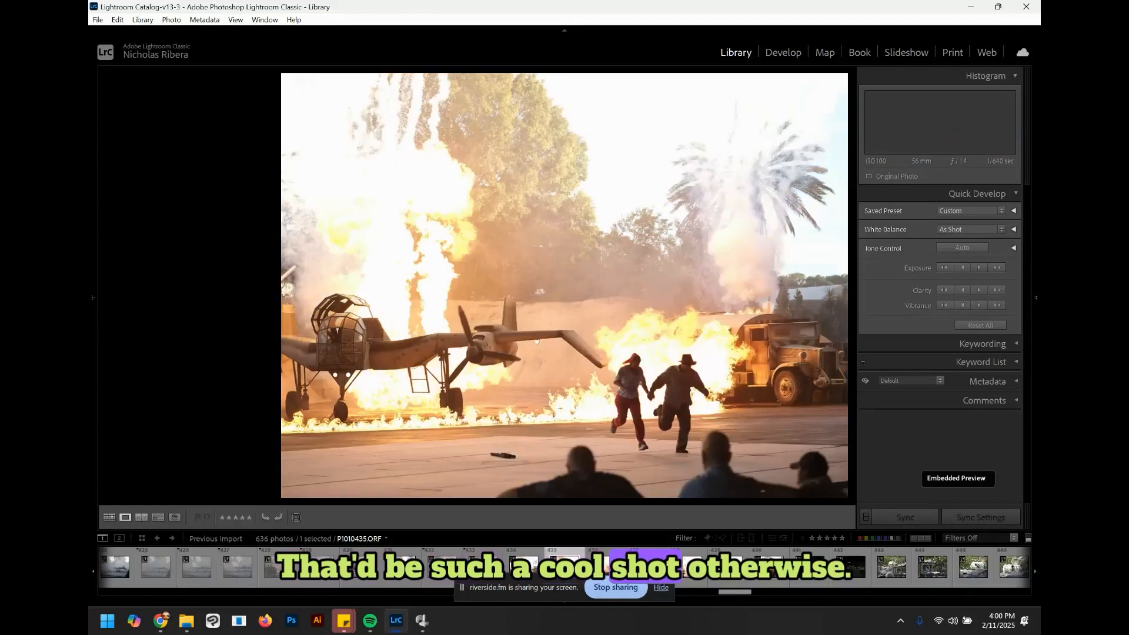
{"action": "key", "text": "x"}
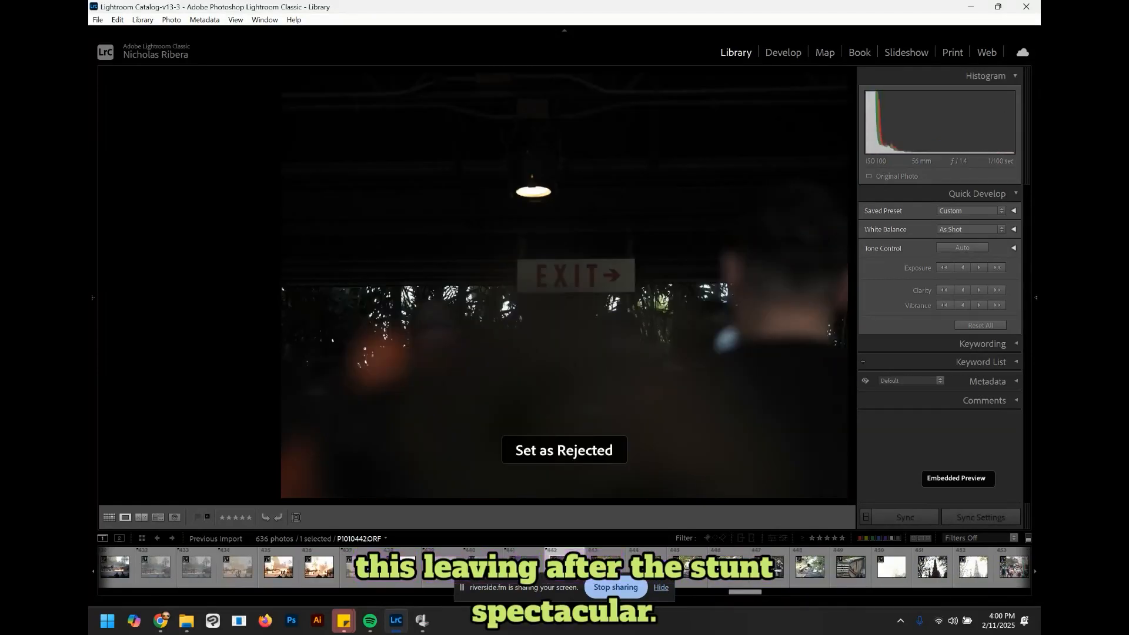
Step: Reject the rusty vehicle, tank, washed-out Christmas tree and first bell wreath sign photos
{"action": "key", "text": "Right"}
{"action": "key", "text": "Right"}
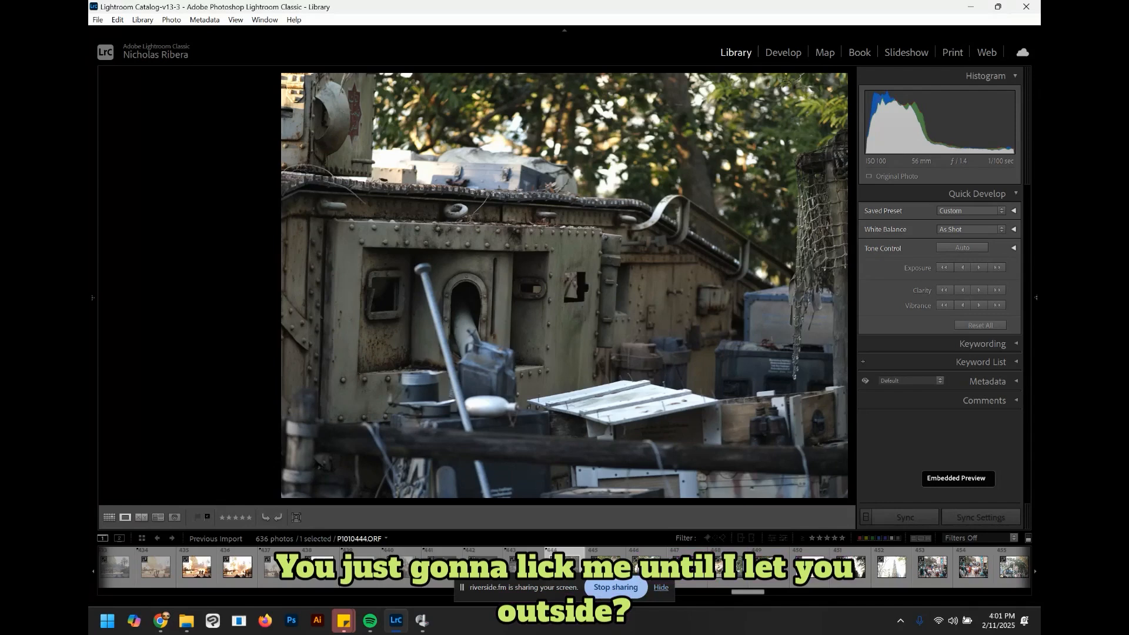
{"action": "key", "text": "x"}
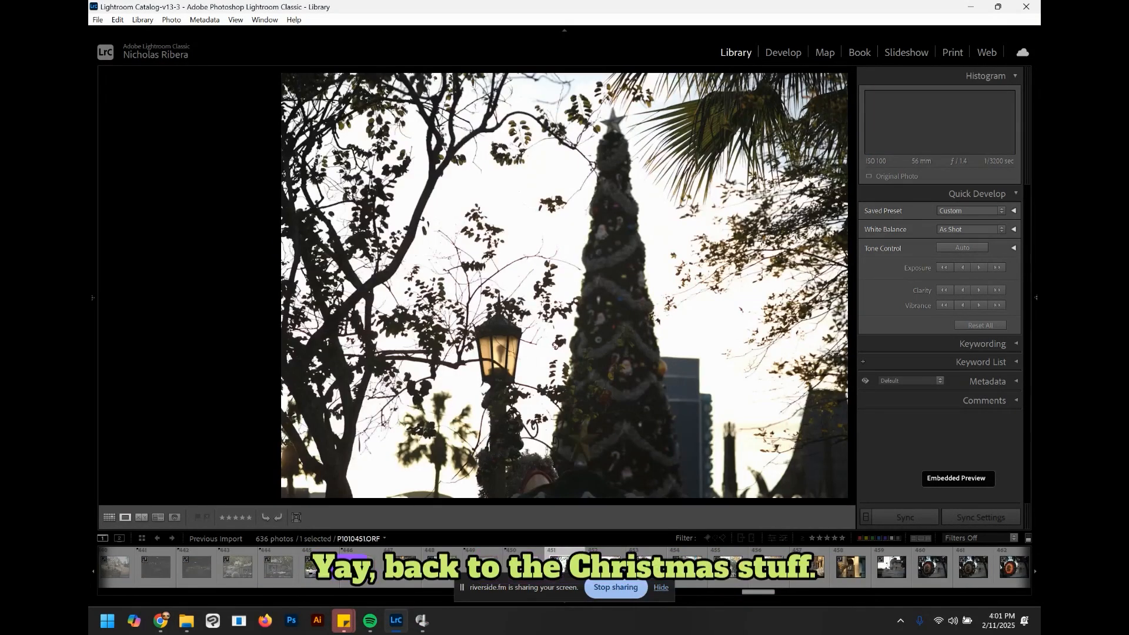
{"action": "key", "text": "x"}
{"action": "key", "text": "x"}
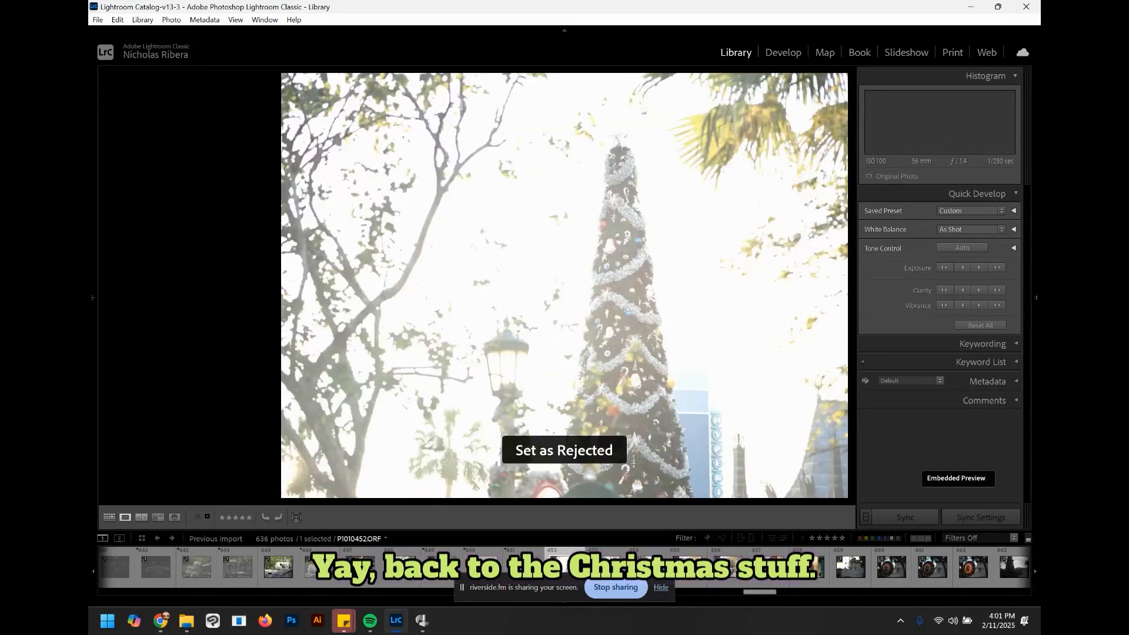
{"action": "key", "text": "x"}
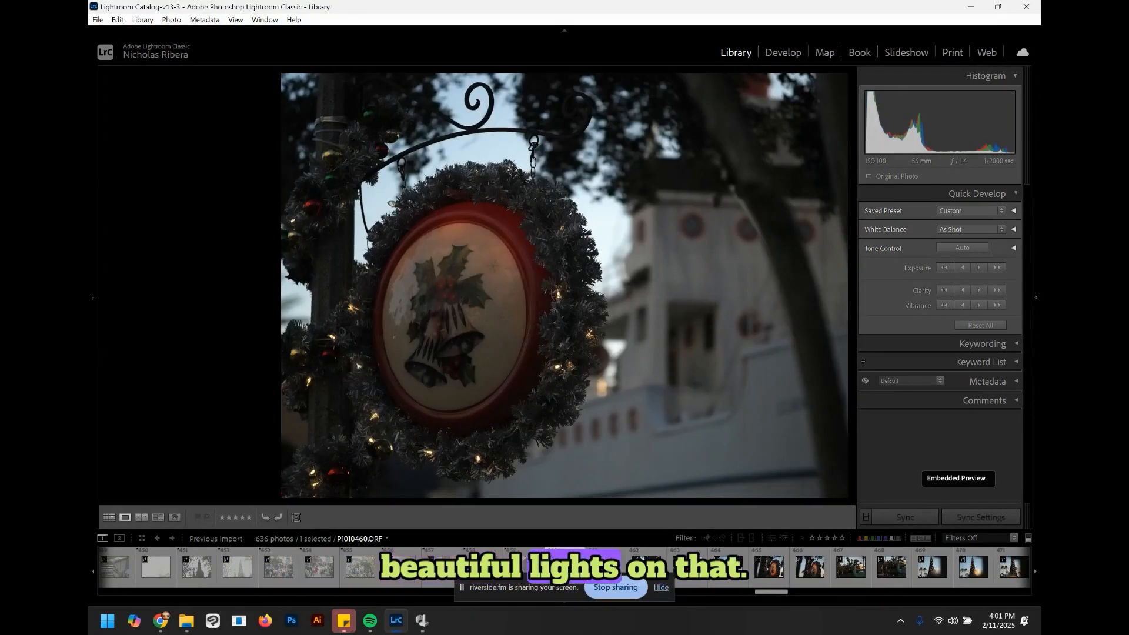
{"action": "key", "text": "Right"}
{"action": "key", "text": "x"}
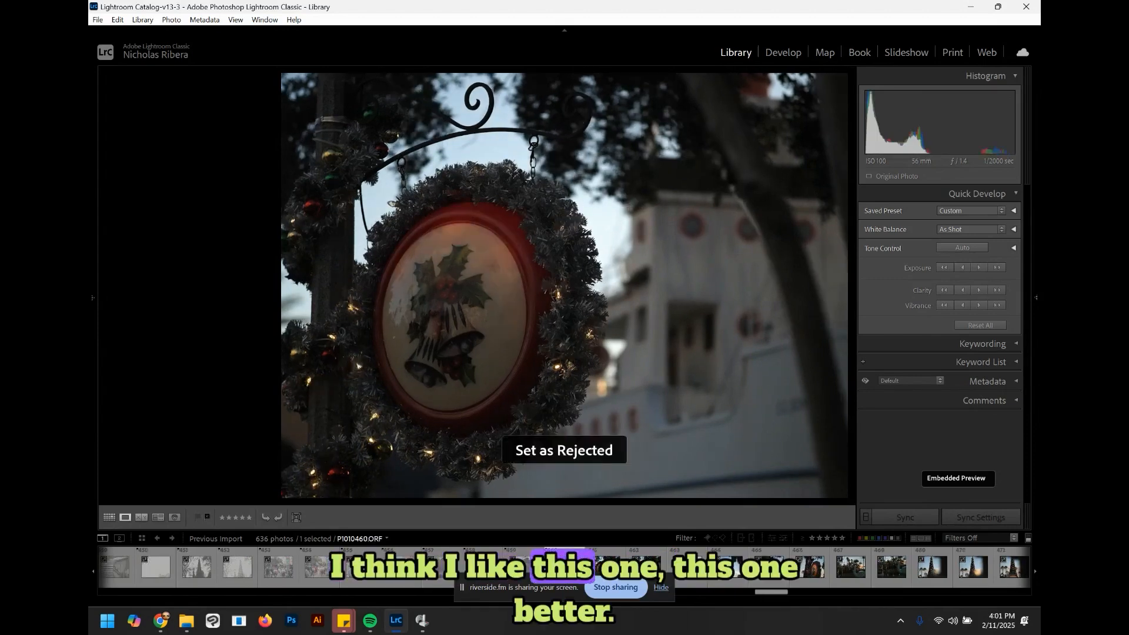
Step: Browse back and forth through the bell wreath sign and Christmas tree against the sky photos, comparing them
{"action": "key", "text": "Right"}
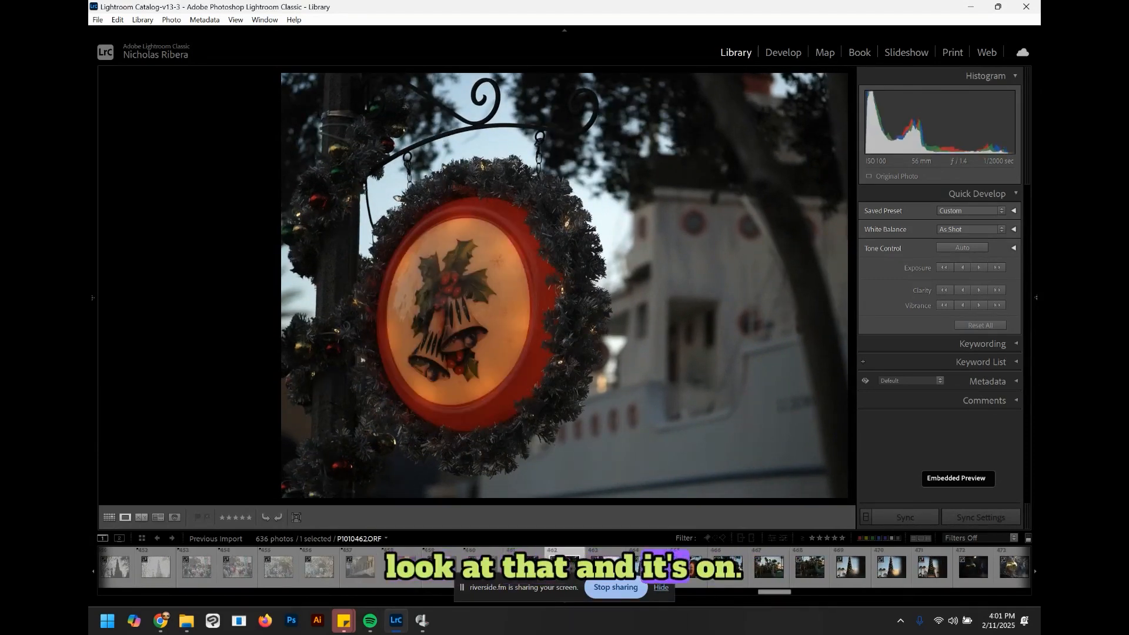
{"action": "key", "text": "Right"}
{"action": "key", "text": "Right"}
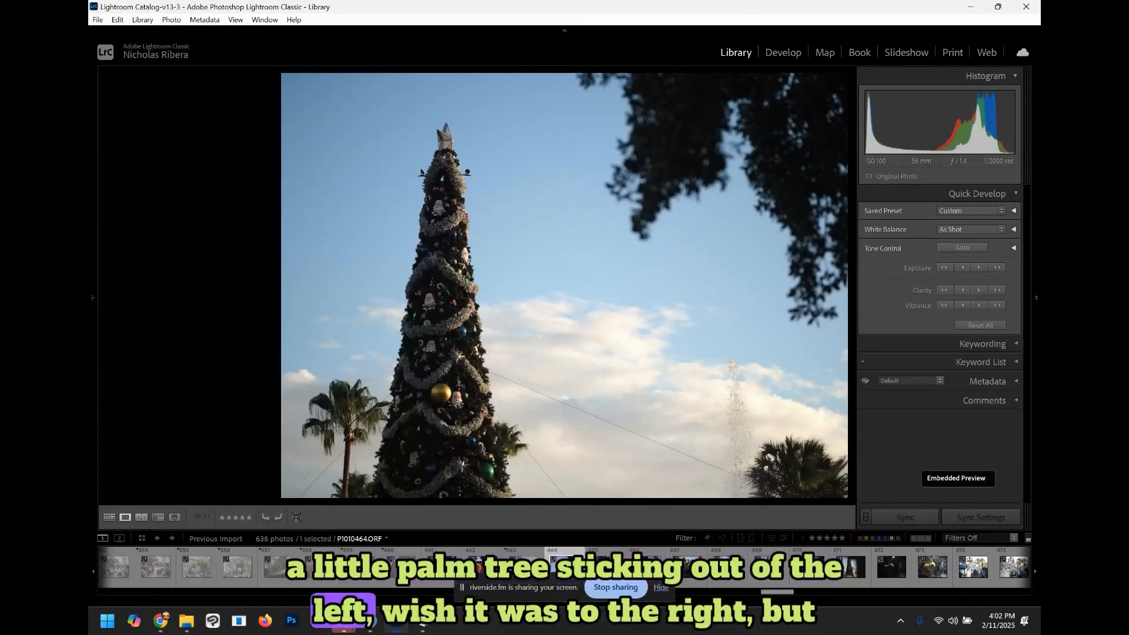
{"action": "key", "text": "Right"}
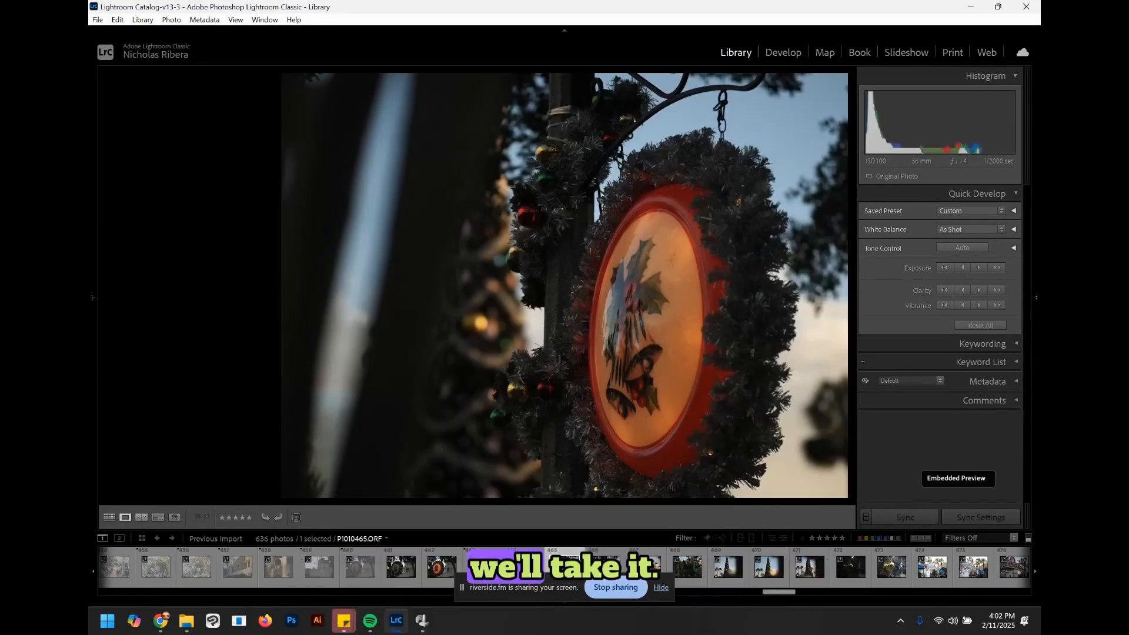
{"action": "key", "text": "Right"}
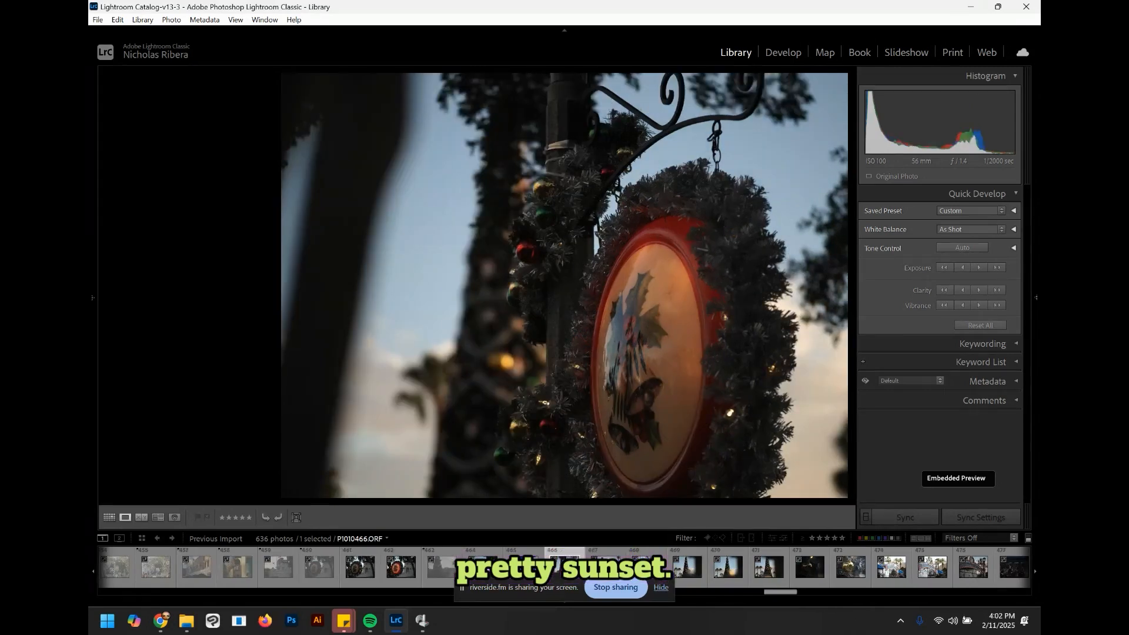
{"action": "key", "text": "Left"}
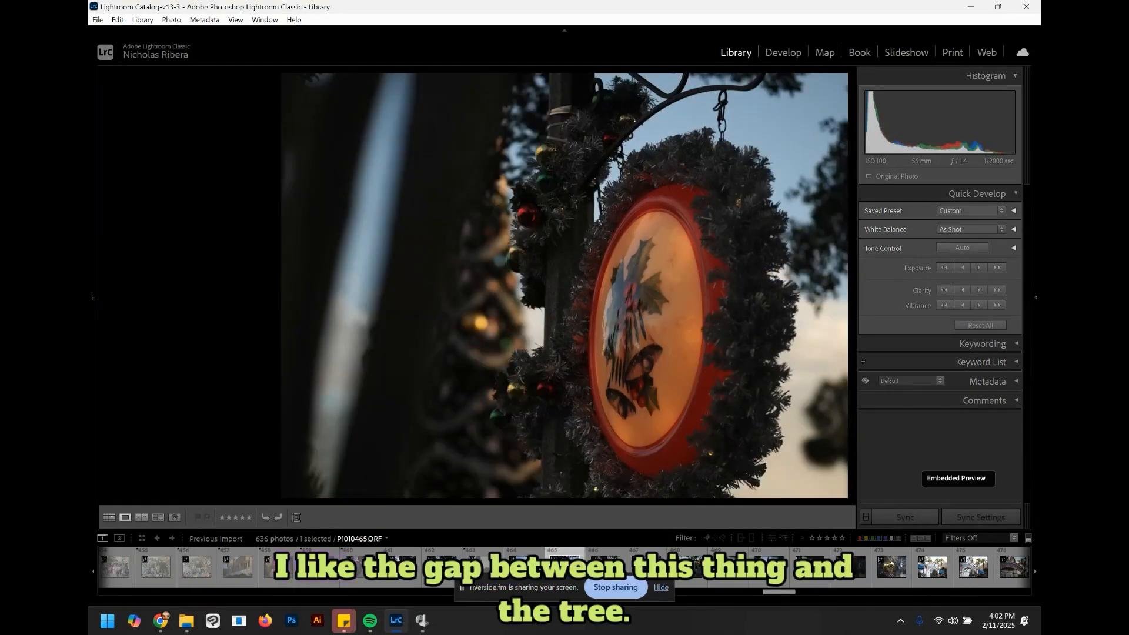
{"action": "key", "text": "Right"}
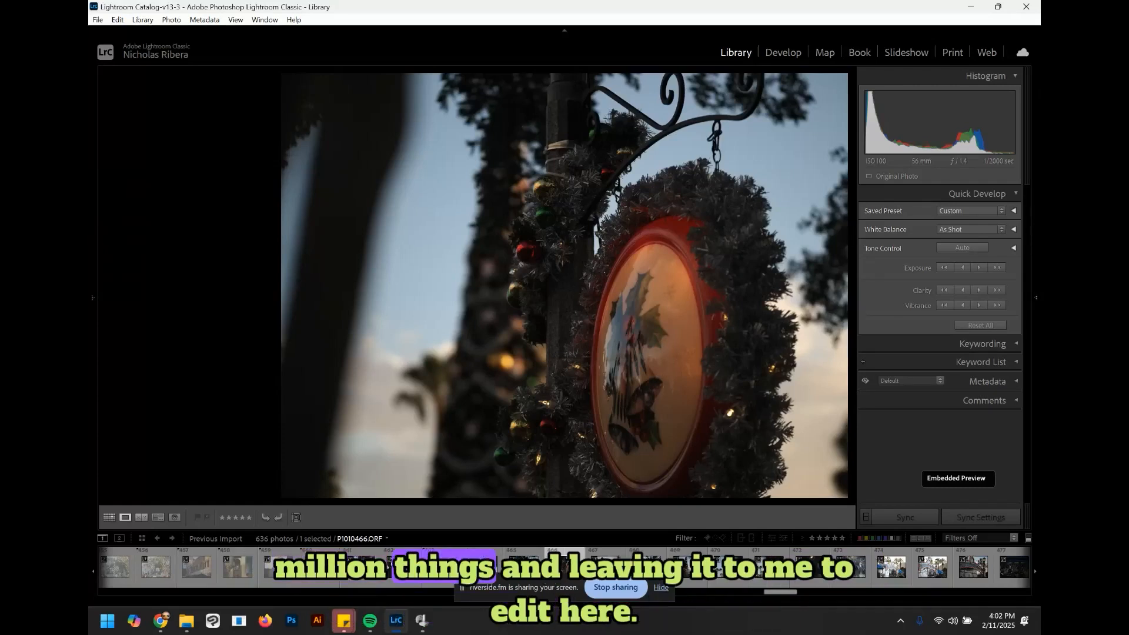
{"action": "key", "text": "Right"}
{"action": "key", "text": "Right"}
{"action": "key", "text": "Right"}
{"action": "key", "text": "Right"}
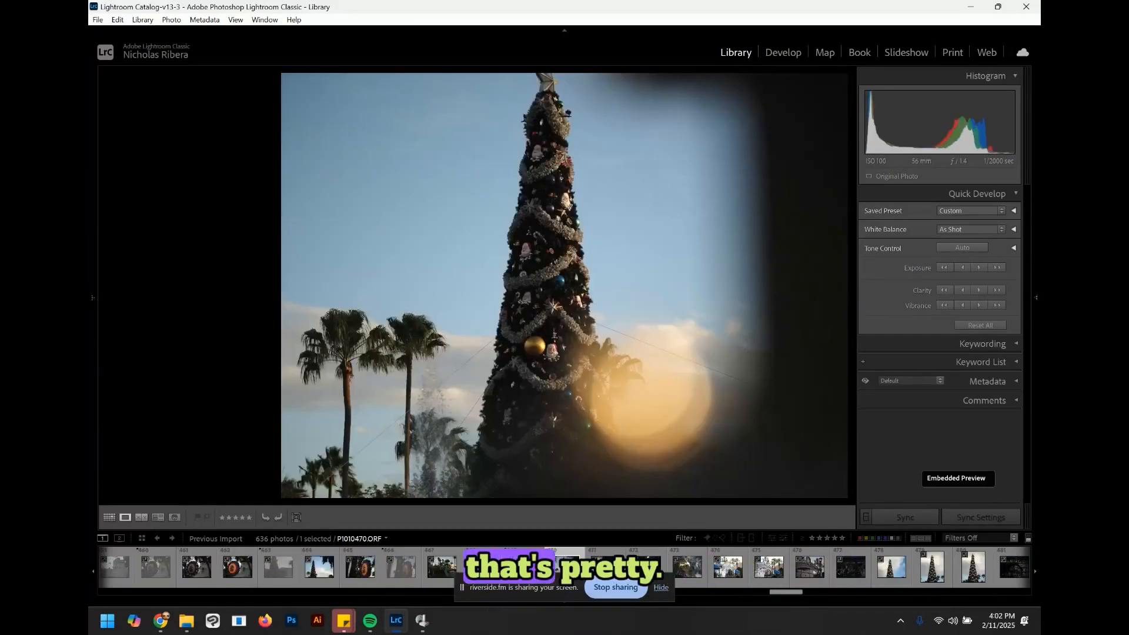
Step: Step on through the bokeh tree and ornament photos, rejecting three, including the tree seen through the fence
{"action": "key", "text": "Right"}
{"action": "key", "text": "Right"}
{"action": "key", "text": "x"}
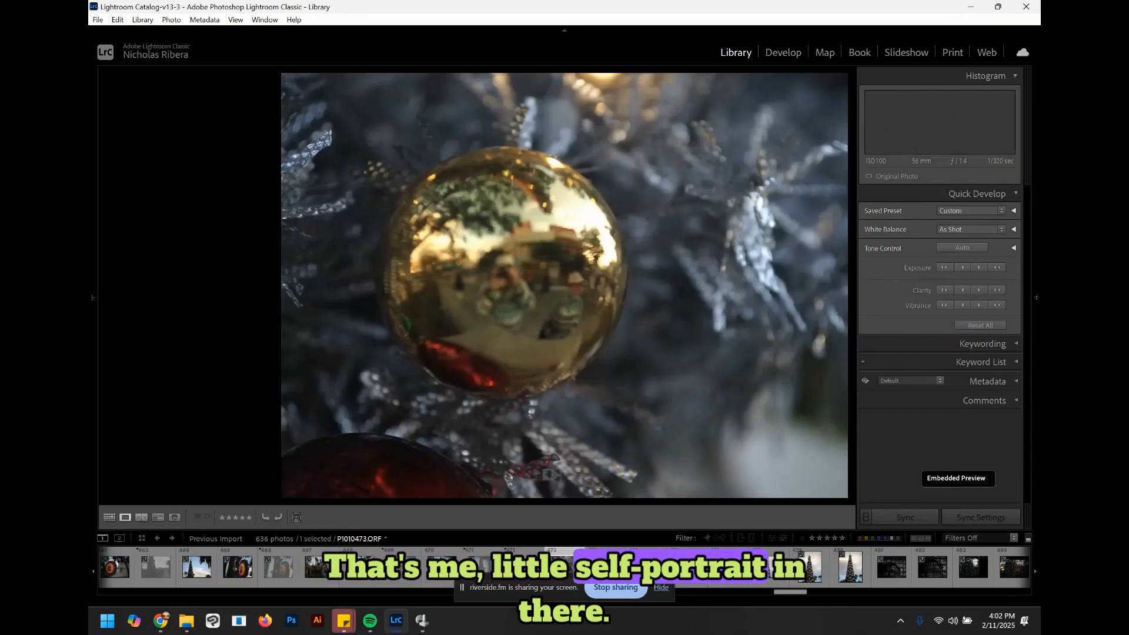
{"action": "key", "text": "Right"}
{"action": "key", "text": "x"}
{"action": "key", "text": "Right"}
{"action": "key", "text": "Right"}
{"action": "key", "text": "Right"}
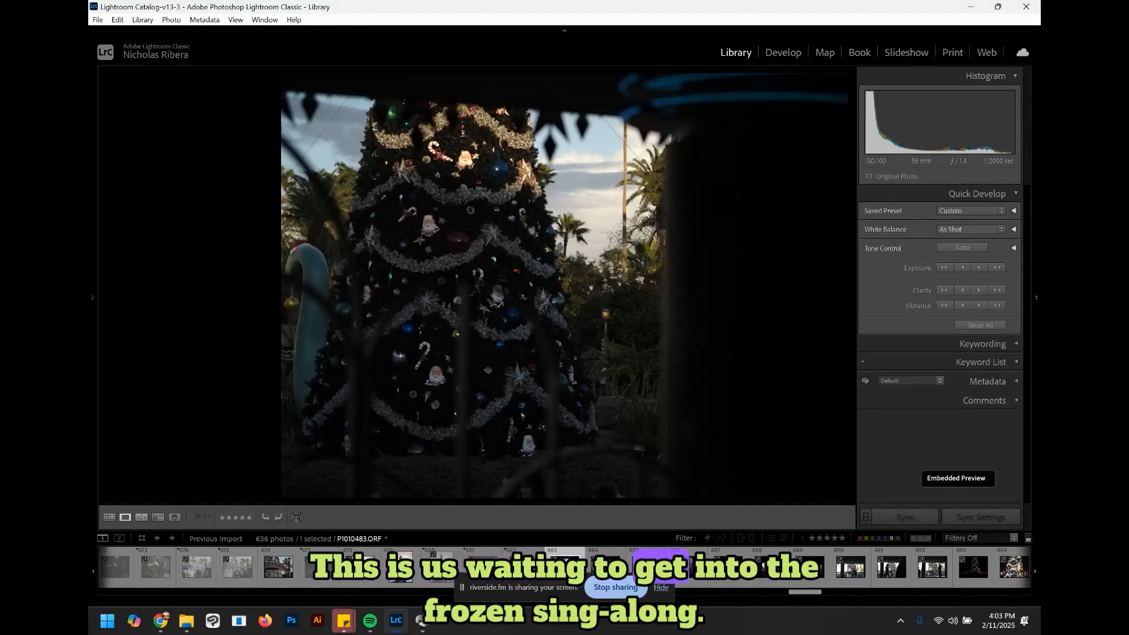
{"action": "key", "text": "Right"}
Step: Browse the night Christmas tree light photos and reject one after stepping back to compare
{"action": "key", "text": "Right"}
{"action": "key", "text": "x"}
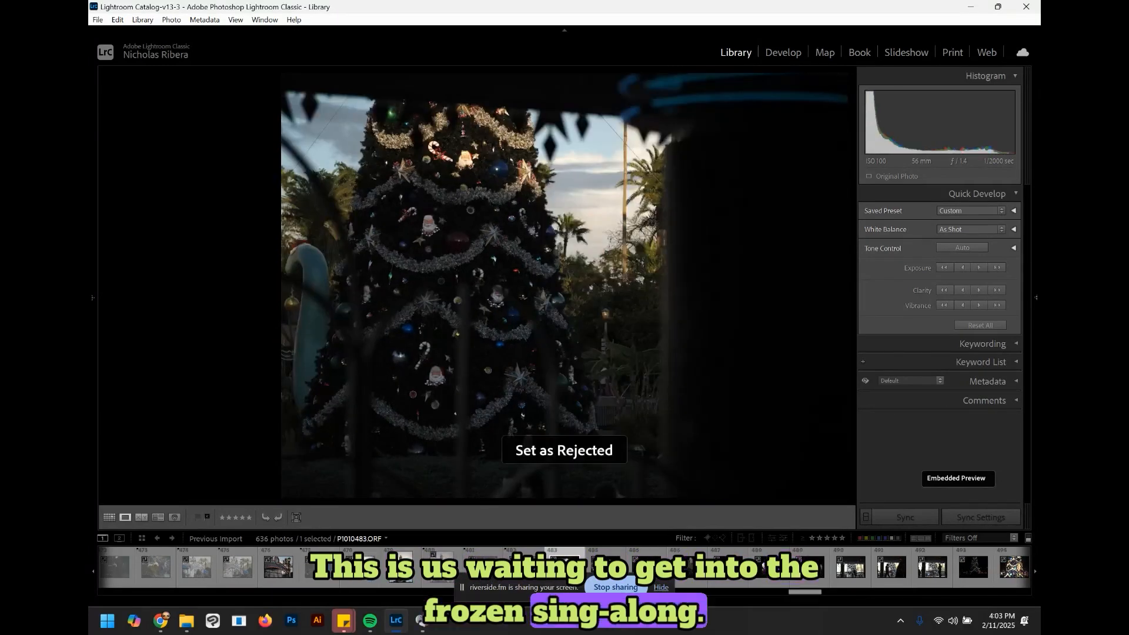
{"action": "key", "text": "Right"}
{"action": "key", "text": "Right"}
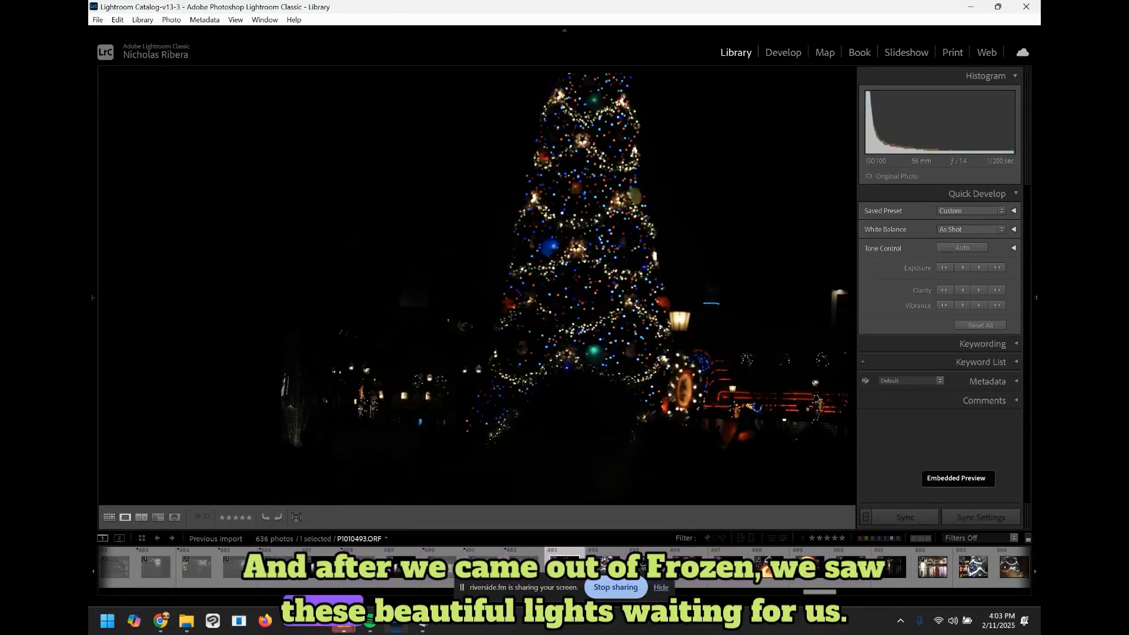
{"action": "key", "text": "Right"}
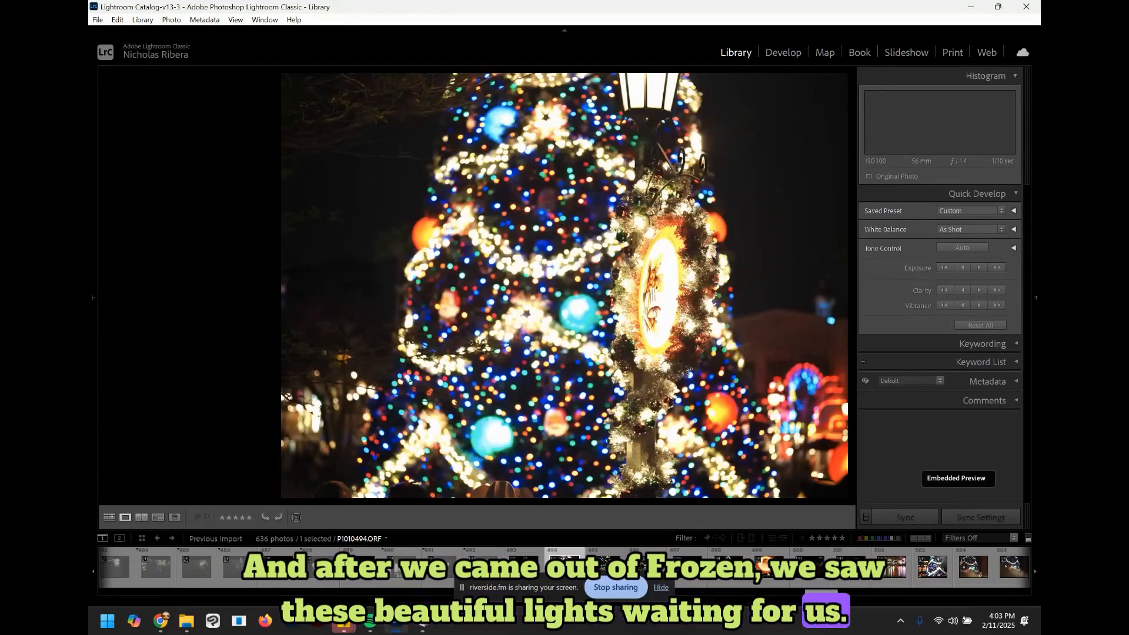
{"action": "key", "text": "Right"}
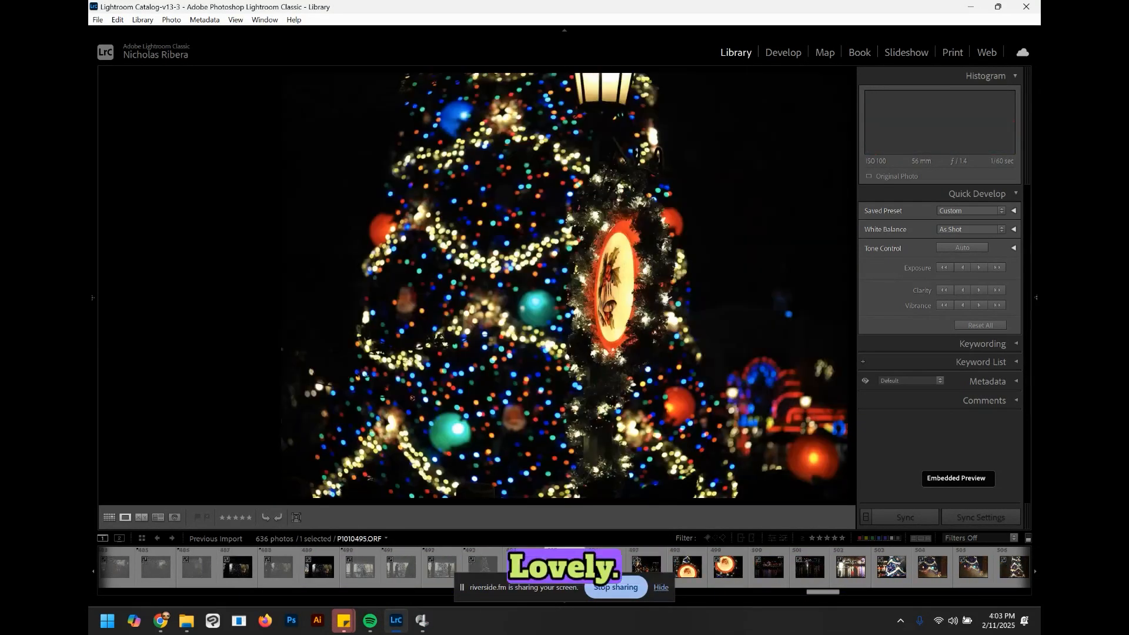
{"action": "key", "text": "Right"}
{"action": "key", "text": "Left"}
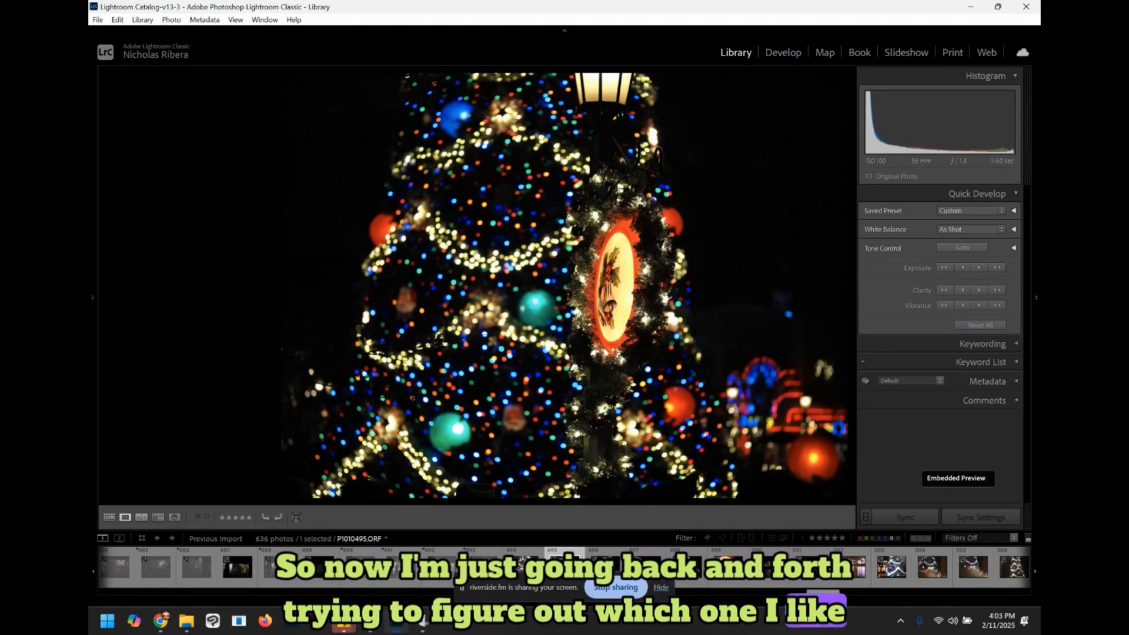
{"action": "key", "text": "Left"}
{"action": "key", "text": "x"}
Step: Compare the neighbouring night tree photos and reject two more of them
{"action": "key", "text": "Right"}
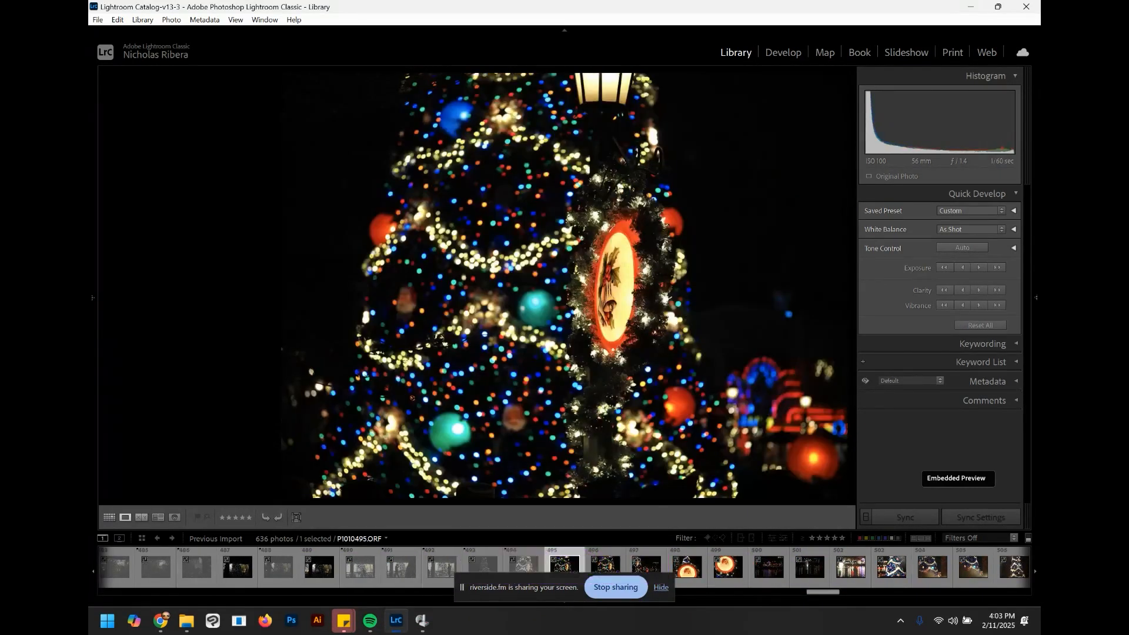
{"action": "key", "text": "Right"}
{"action": "key", "text": "Left"}
{"action": "key", "text": "x"}
{"action": "key", "text": "Right"}
{"action": "key", "text": "Right"}
{"action": "key", "text": "x"}
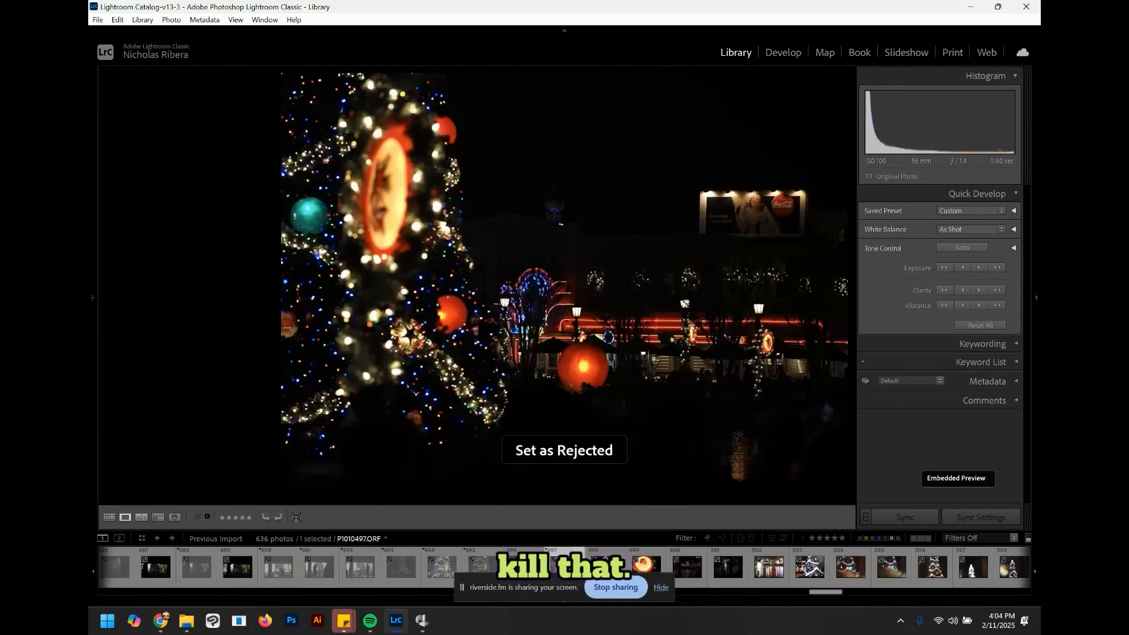
Step: Browse through the Santa sign, lagoon, fountain, lit tree and portrait photos
{"action": "key", "text": "Right"}
{"action": "key", "text": "Right"}
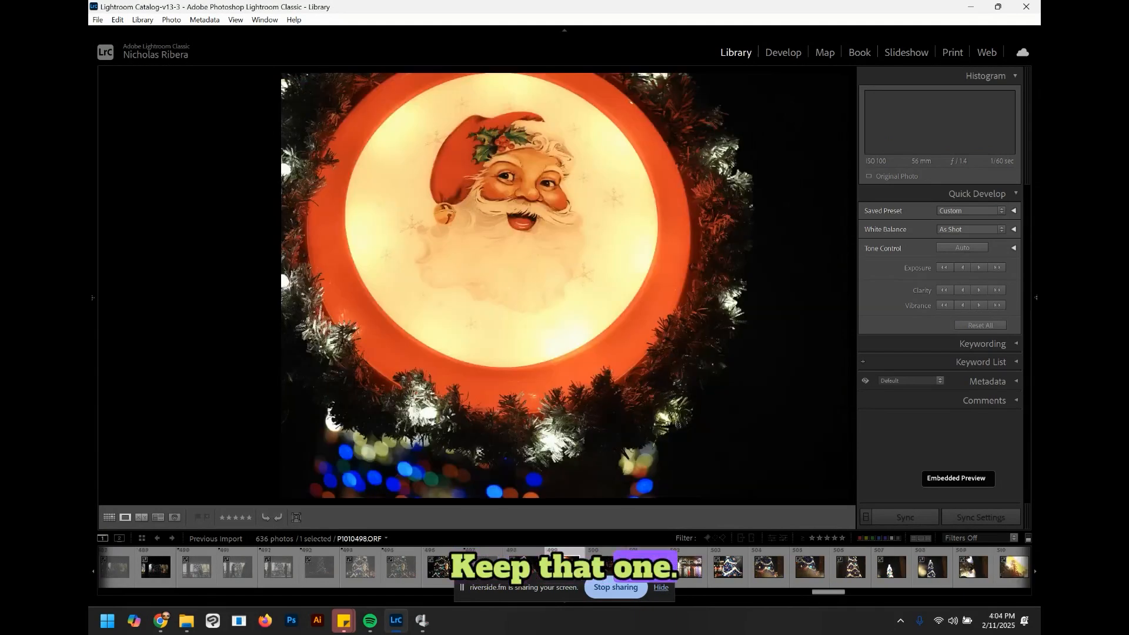
{"action": "key", "text": "Right"}
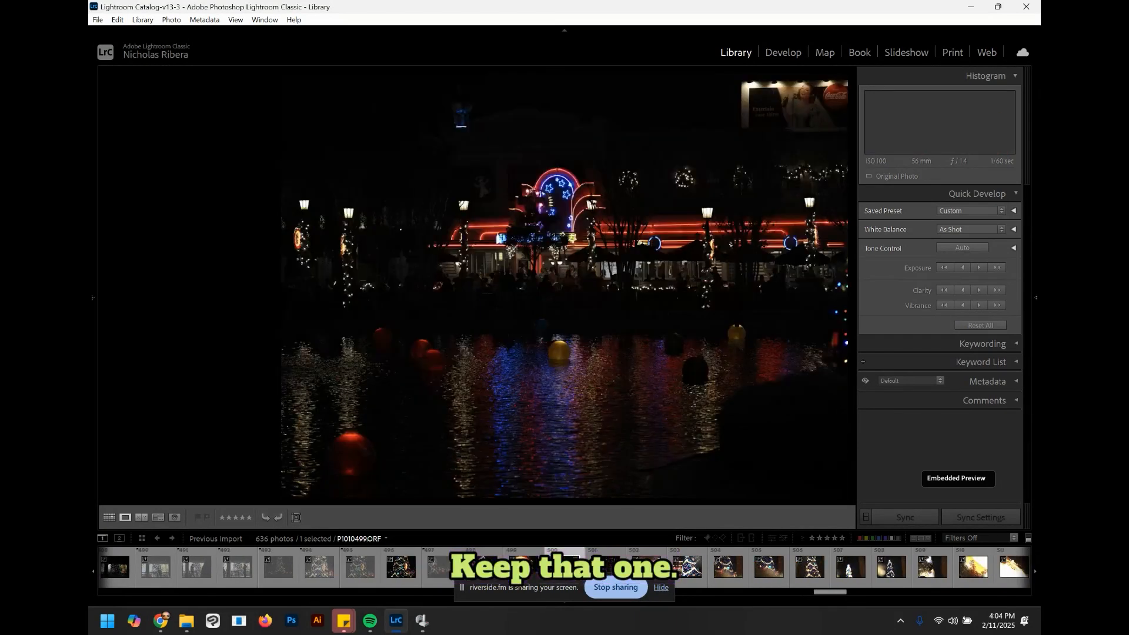
{"action": "key", "text": "Right"}
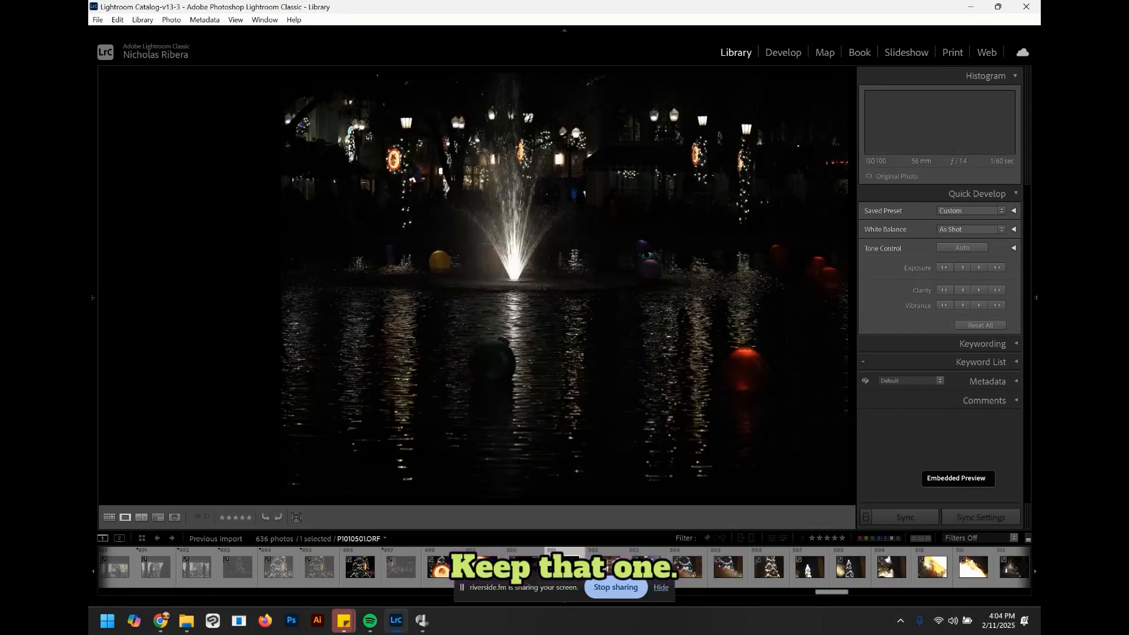
{"action": "key", "text": "Right"}
{"action": "key", "text": "Right"}
{"action": "key", "text": "Right"}
{"action": "key", "text": "Right"}
{"action": "key", "text": "Right"}
{"action": "key", "text": "Right"}
{"action": "key", "text": "Right"}
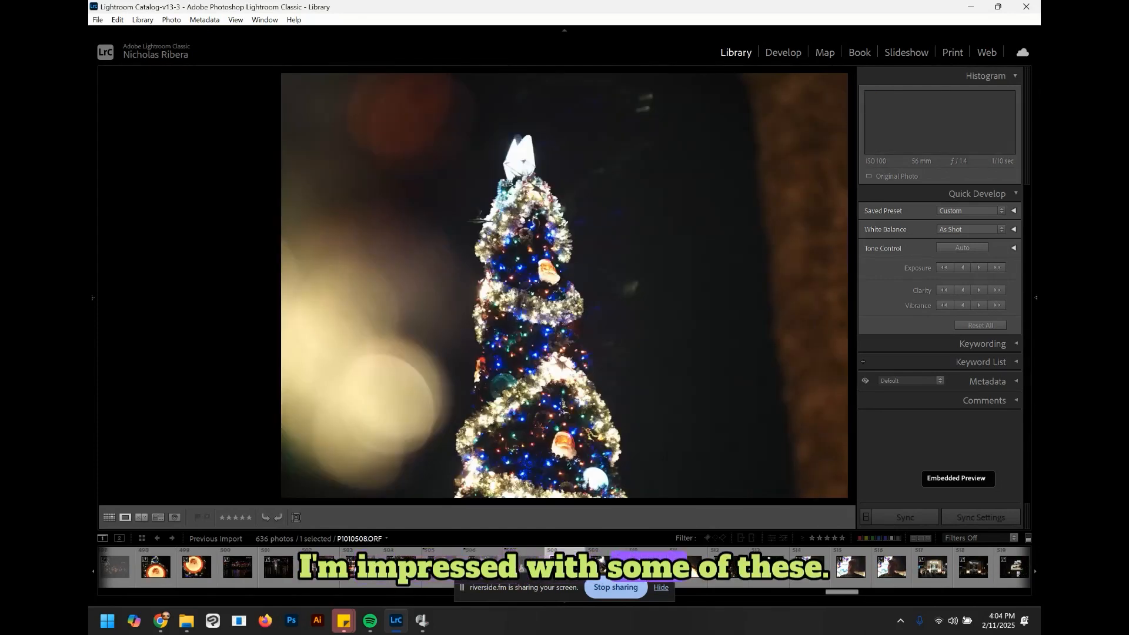
{"action": "key", "text": "Right"}
{"action": "key", "text": "Right"}
{"action": "key", "text": "Right"}
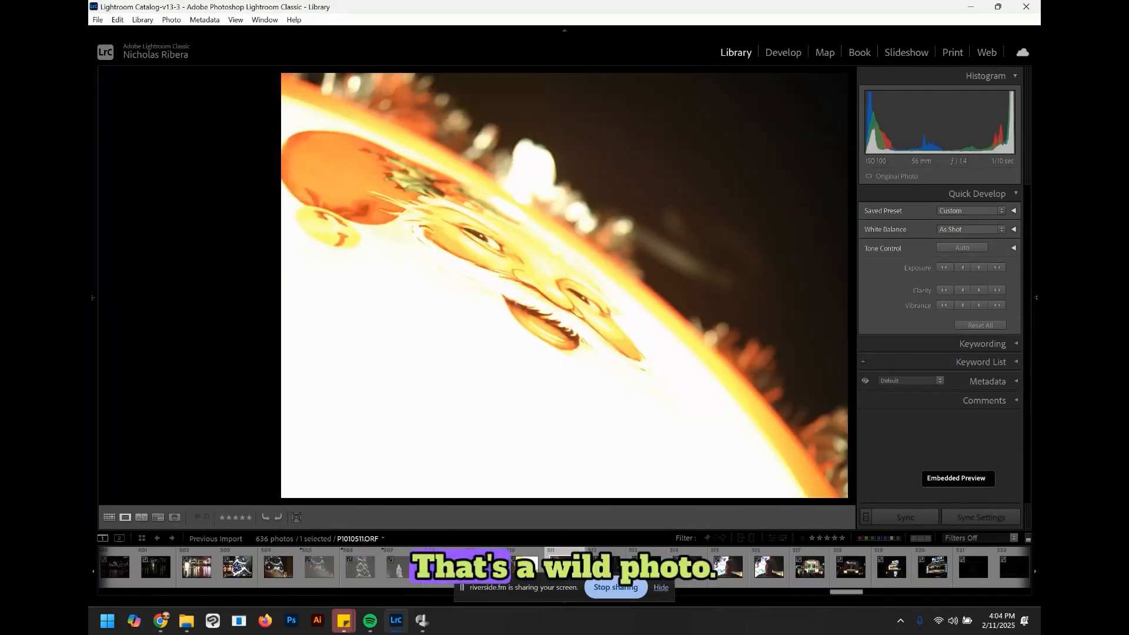
{"action": "key", "text": "Right"}
{"action": "key", "text": "Right"}
{"action": "key", "text": "Right"}
{"action": "key", "text": "Right"}
{"action": "key", "text": "Right"}
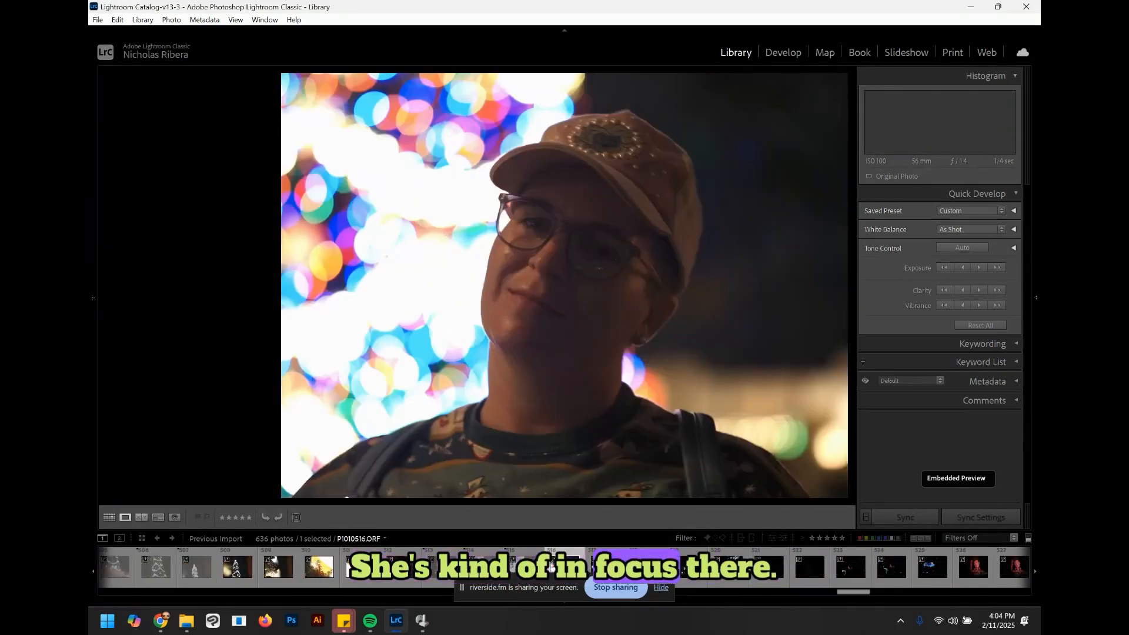
Step: Step ahead to the dim Woody display photo and reject it
{"action": "key", "text": "Right"}
{"action": "key", "text": "Right"}
{"action": "key", "text": "Right"}
{"action": "key", "text": "Right"}
{"action": "key", "text": "Right"}
{"action": "key", "text": "Right"}
{"action": "key", "text": "Right"}
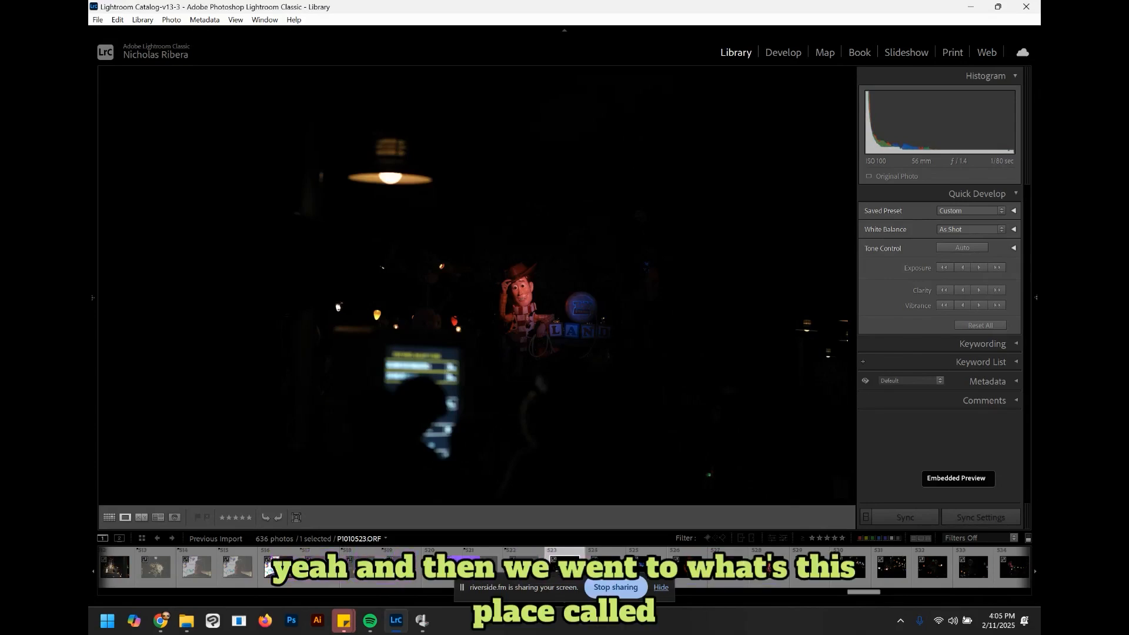
{"action": "key", "text": "Right"}
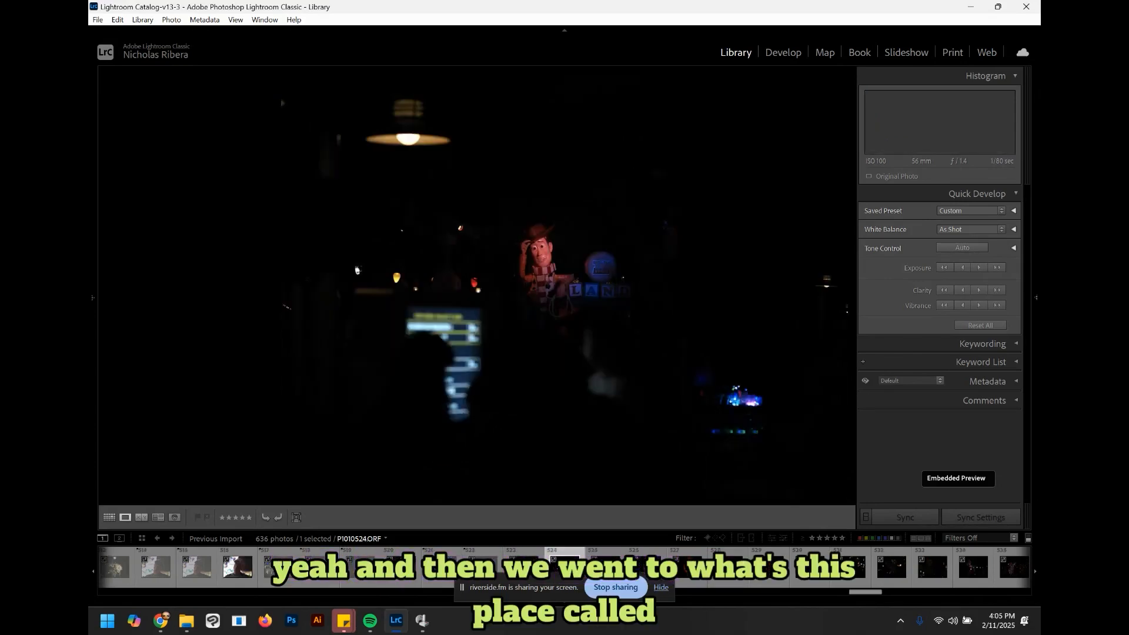
{"action": "key", "text": "x"}
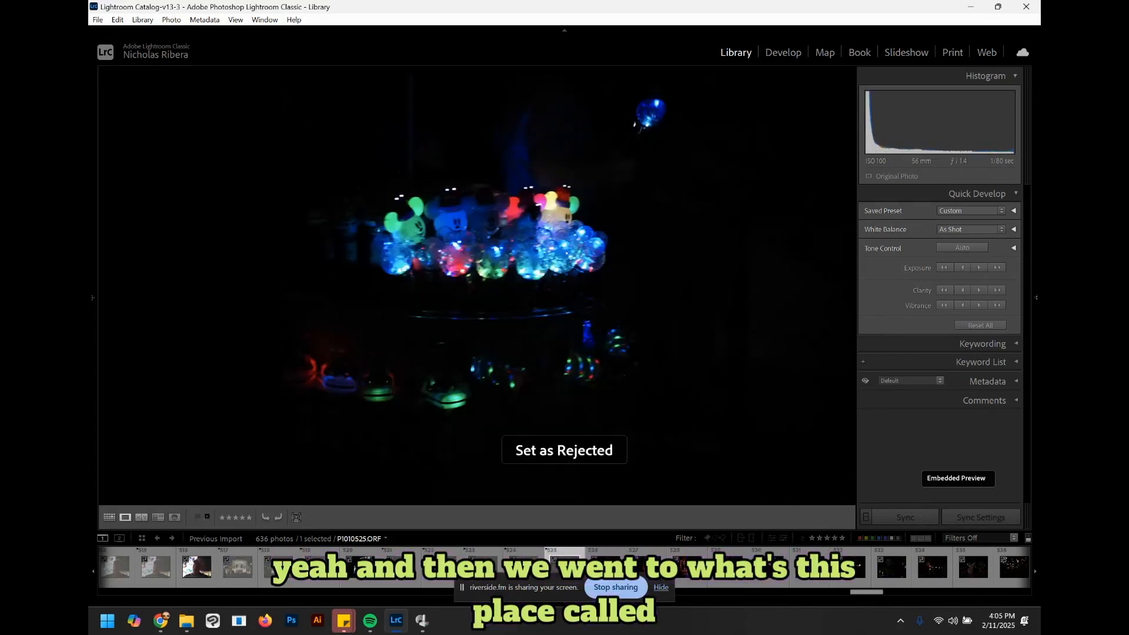
Step: Browse through the Woody close-up and dark Christmas light photos
{"action": "key", "text": "Right"}
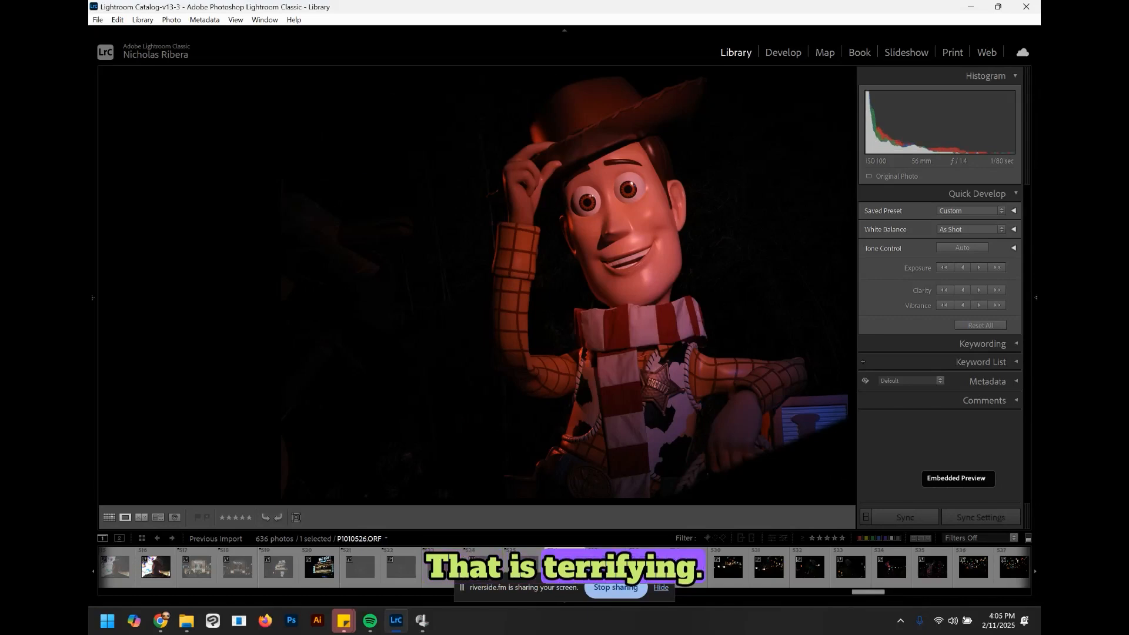
{"action": "key", "text": "Right"}
{"action": "key", "text": "Right"}
{"action": "key", "text": "Right"}
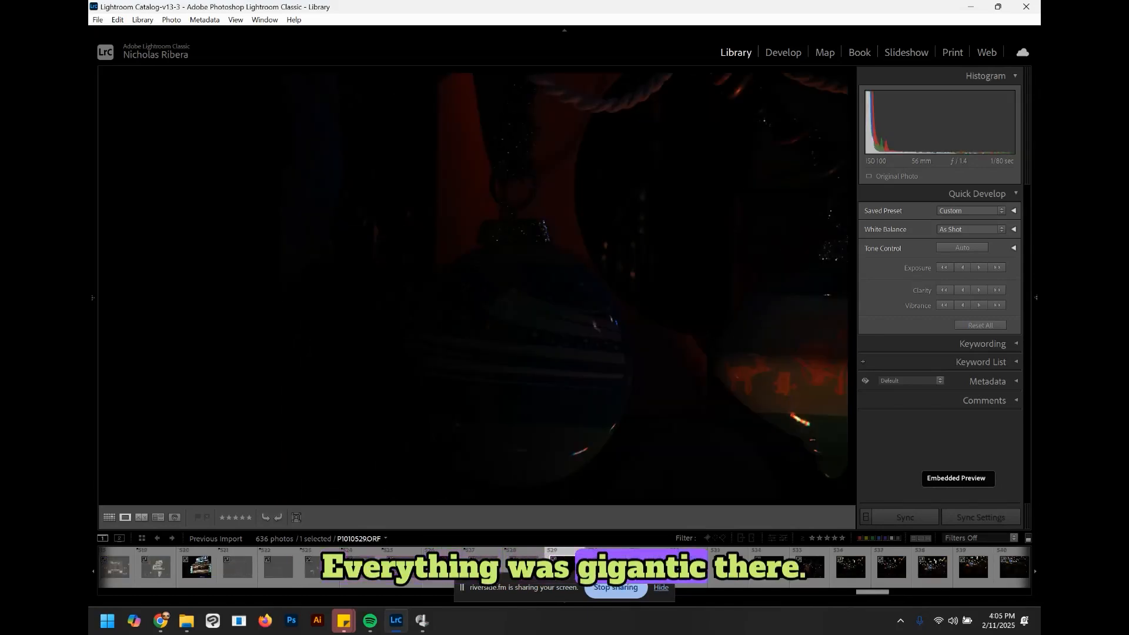
{"action": "key", "text": "Right"}
{"action": "key", "text": "Right"}
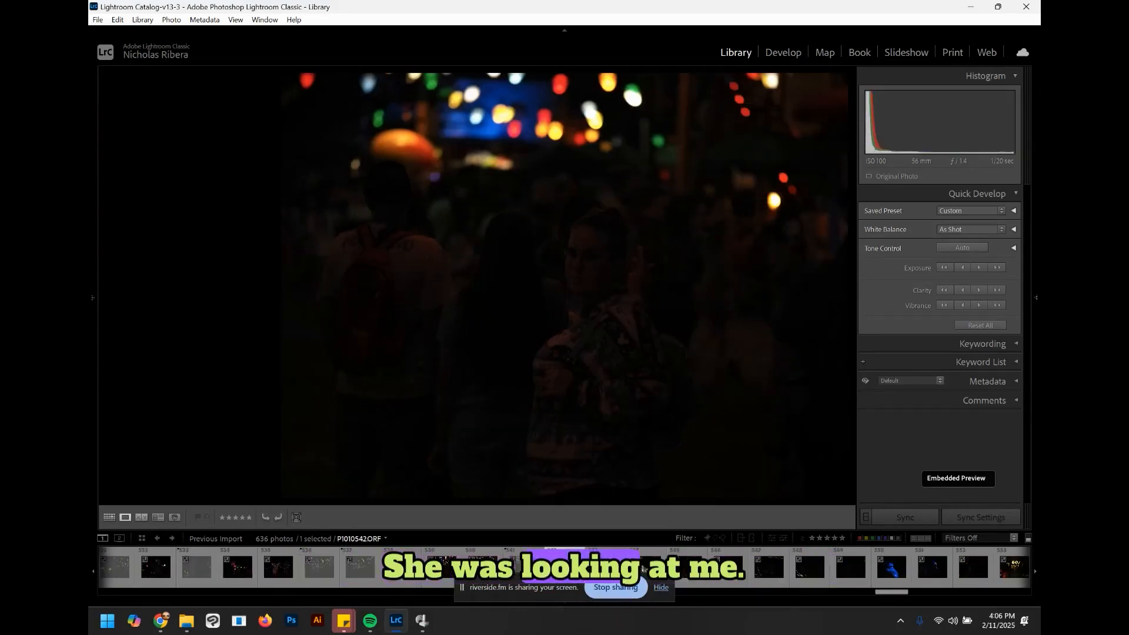
Step: Step ahead to the dark, blurry Slinky Dog photo and reject it
{"action": "key", "text": "Right"}
{"action": "key", "text": "Right"}
{"action": "key", "text": "Right"}
{"action": "key", "text": "Right"}
{"action": "key", "text": "Right"}
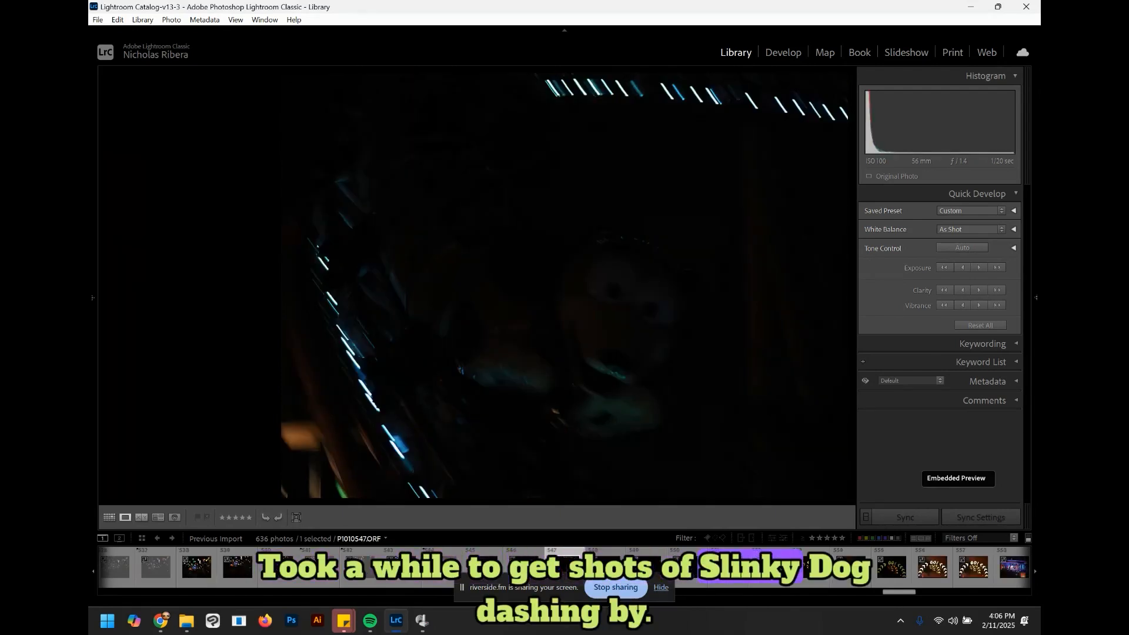
{"action": "key", "text": "Left"}
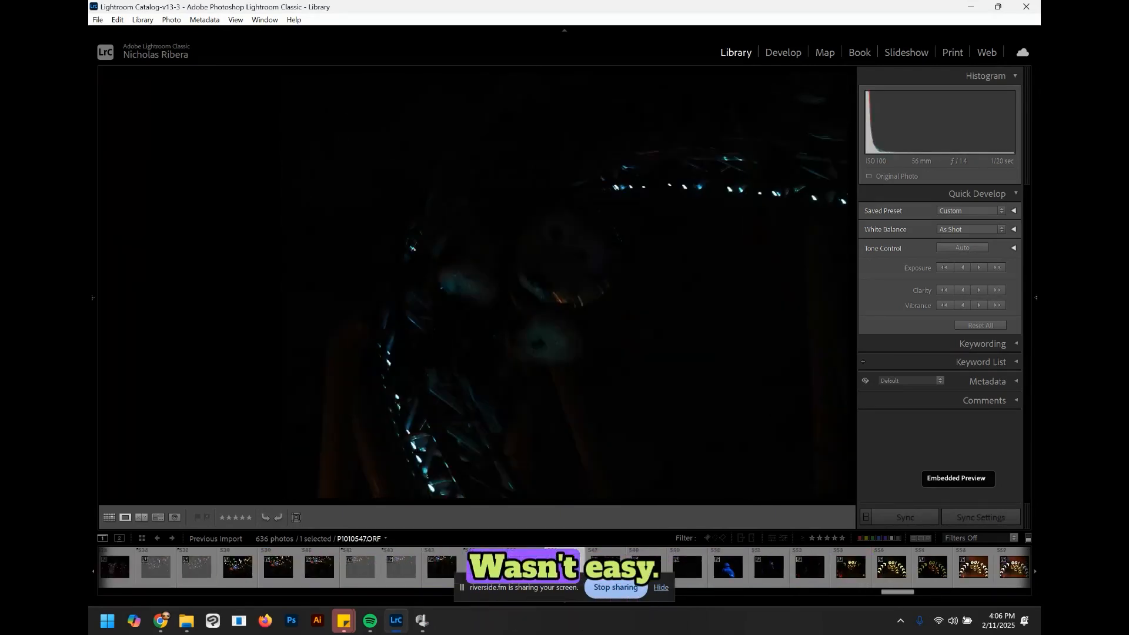
{"action": "key", "text": "x"}
{"action": "key", "text": "x"}
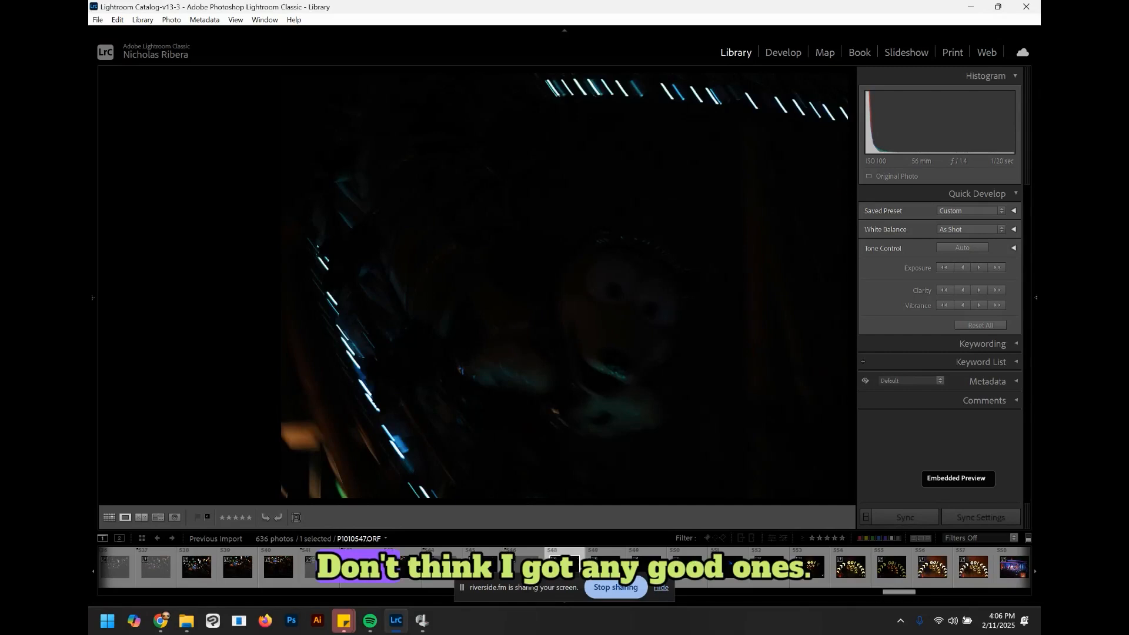
Step: Step back to the blurred GO! arch photo and reject it
{"action": "key", "text": "Right"}
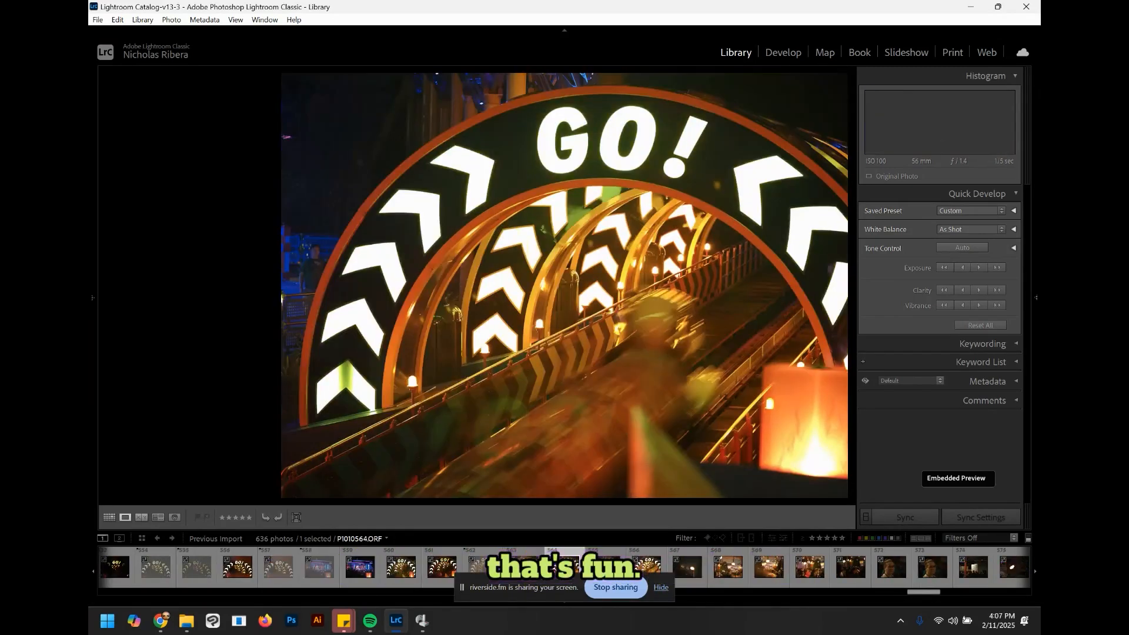
{"action": "key", "text": "Left"}
{"action": "key", "text": "x"}
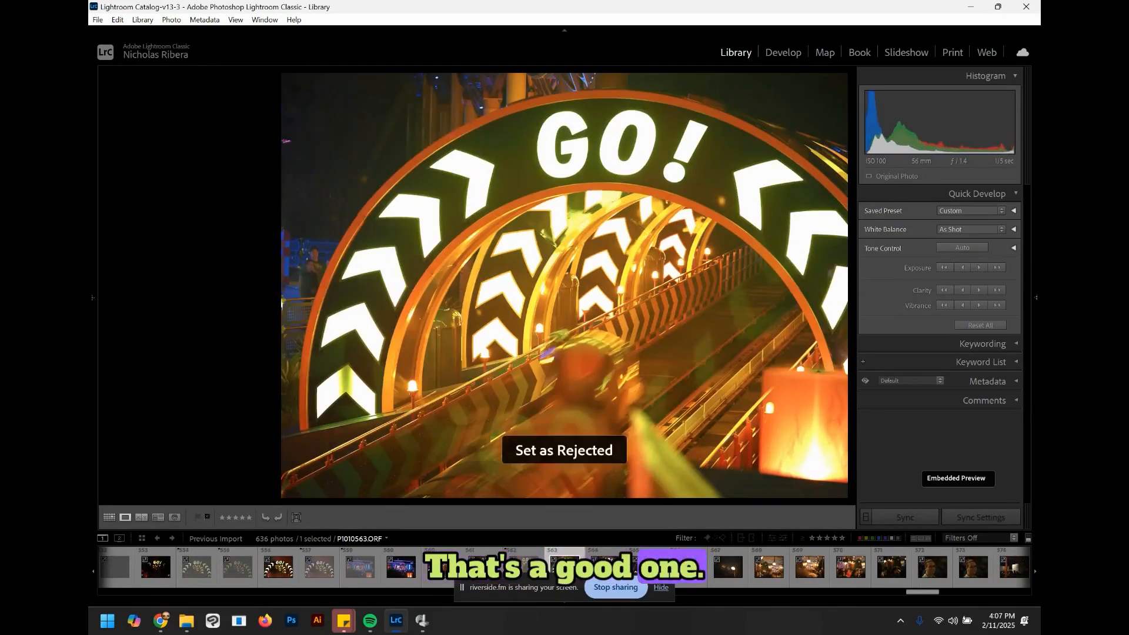
Step: Advance two photos to the Slinky Dog GO! signs shot and reject it
{"action": "key", "text": "Right"}
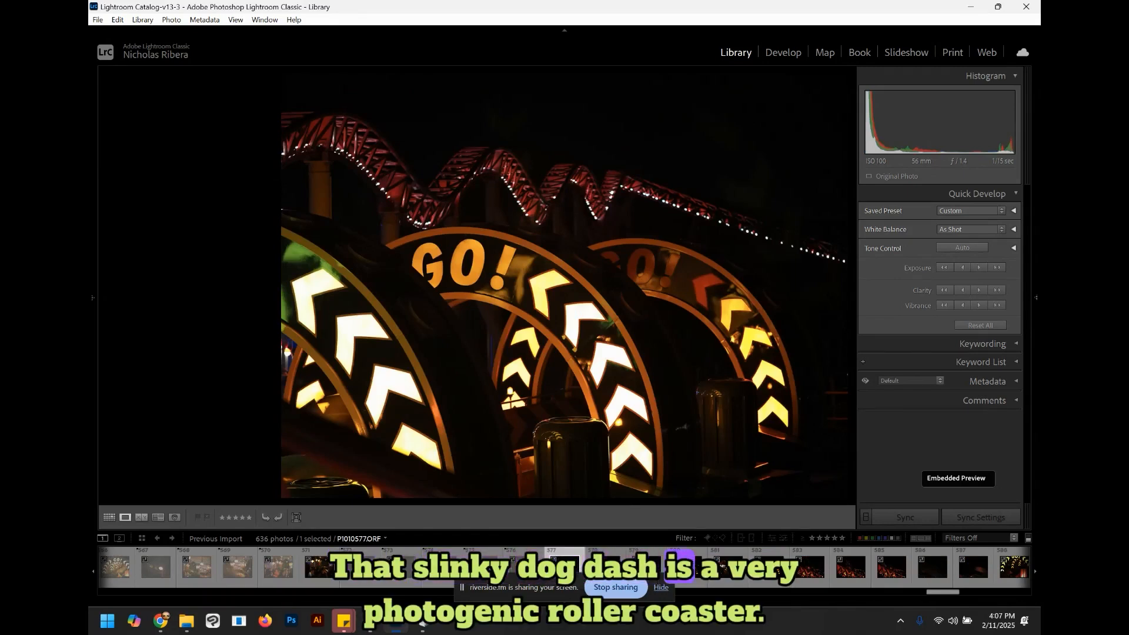
{"action": "key", "text": "Right"}
{"action": "key", "text": "x"}
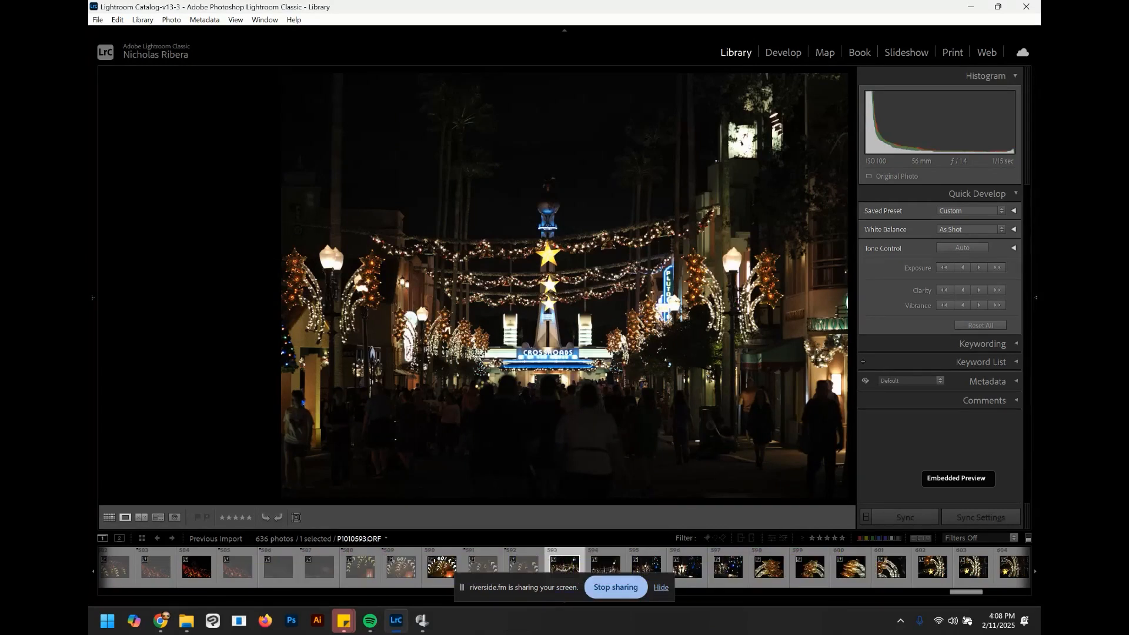
Step: Step ahead to the blurred light-streak photo, reject it, and move on to the last photo
{"action": "key", "text": "Right"}
{"action": "key", "text": "Right"}
{"action": "key", "text": "Right"}
{"action": "key", "text": "Right"}
{"action": "key", "text": "Right"}
{"action": "key", "text": "Right"}
{"action": "key", "text": "Right"}
{"action": "key", "text": "x"}
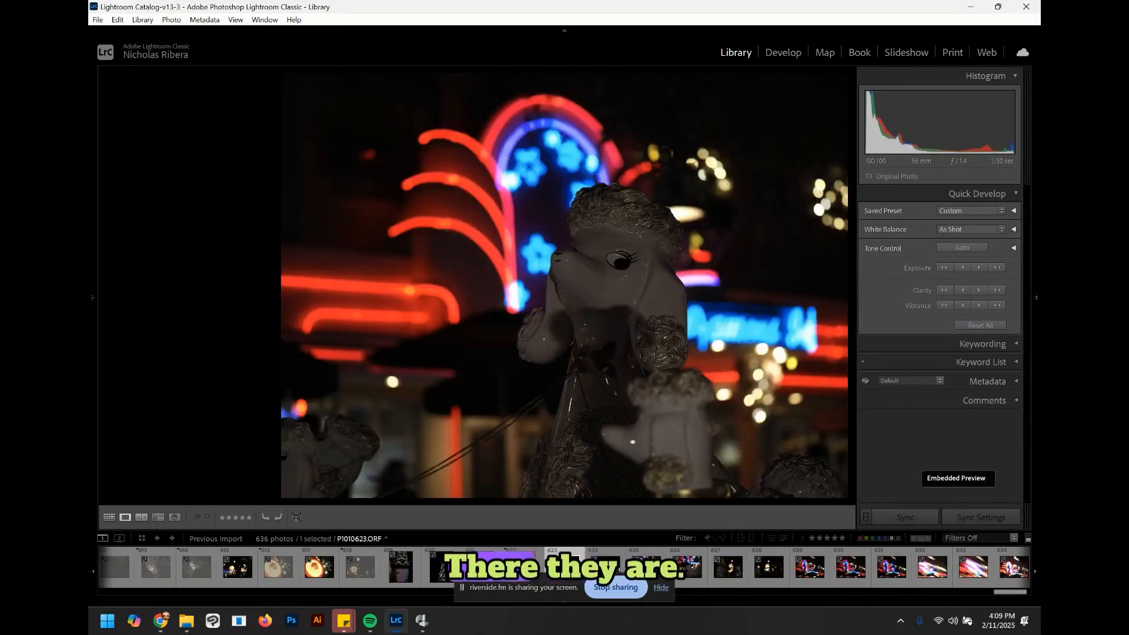
{"action": "key", "text": "Right"}
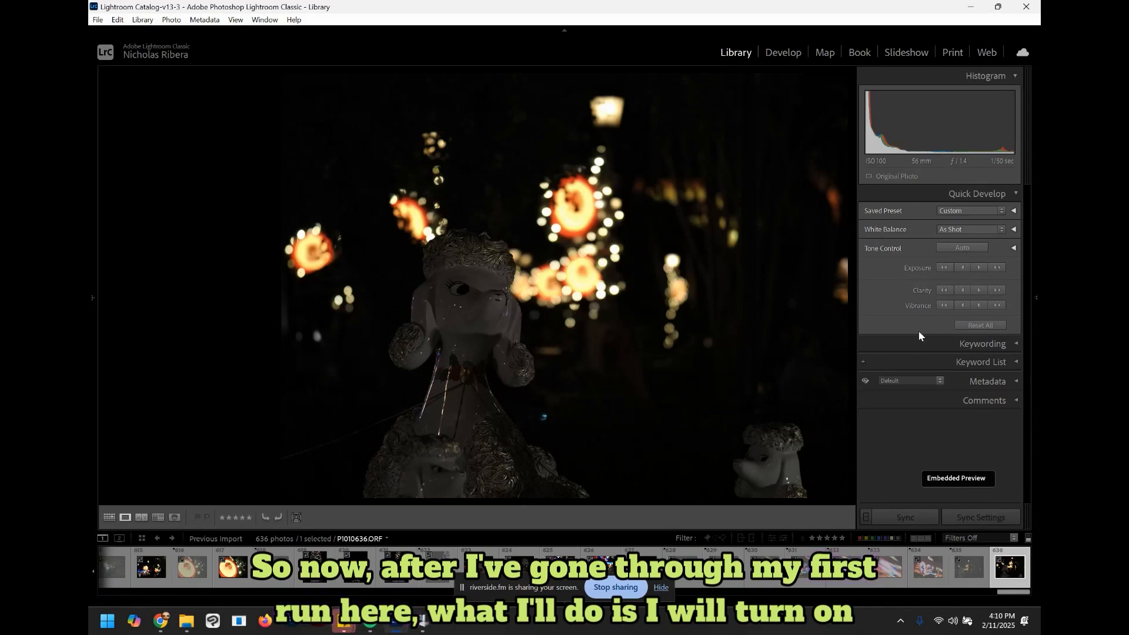
Step: Turn on the filmstrip filters and apply the Flagged, then the Unrated filter preset
{"action": "left_click", "coordinate": [1029, 539]}
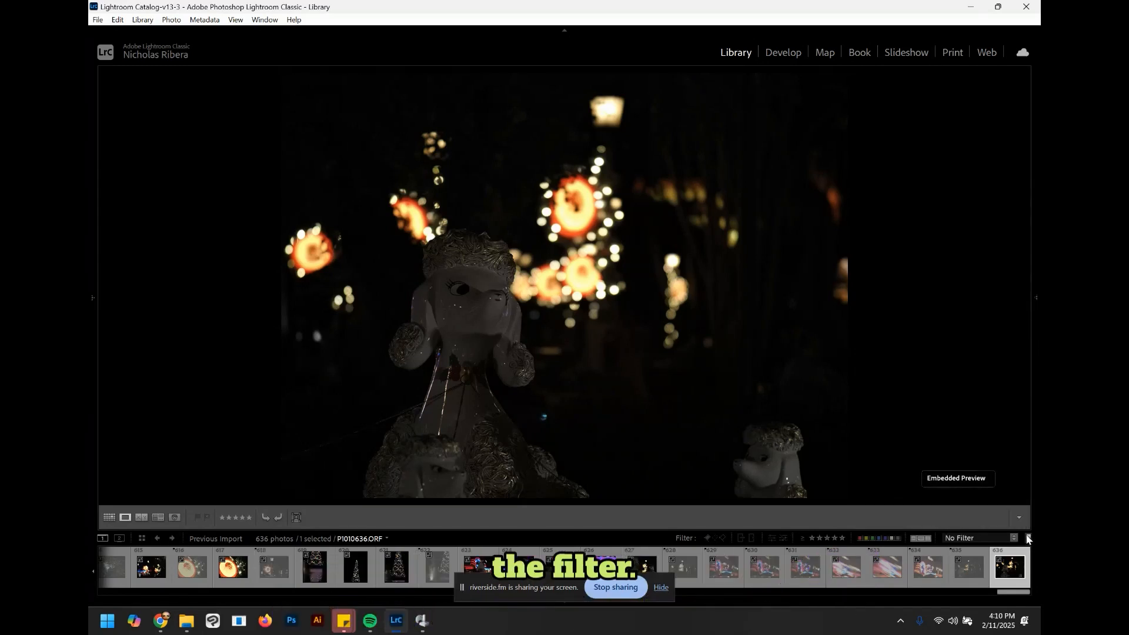
{"action": "left_click", "coordinate": [1013, 539]}
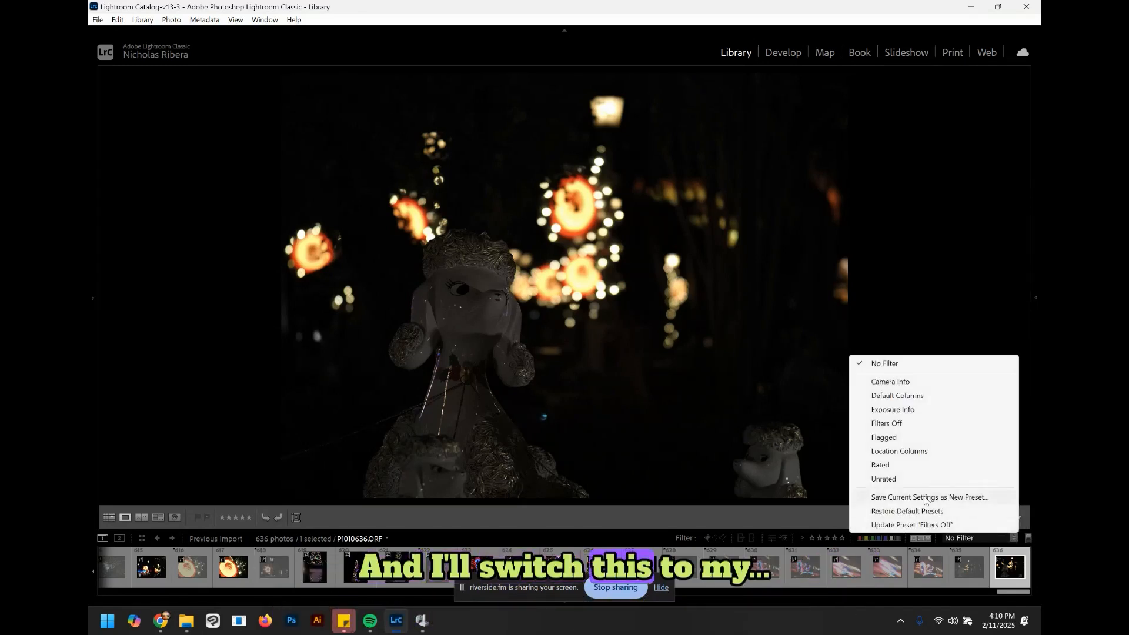
{"action": "left_click", "coordinate": [888, 437]}
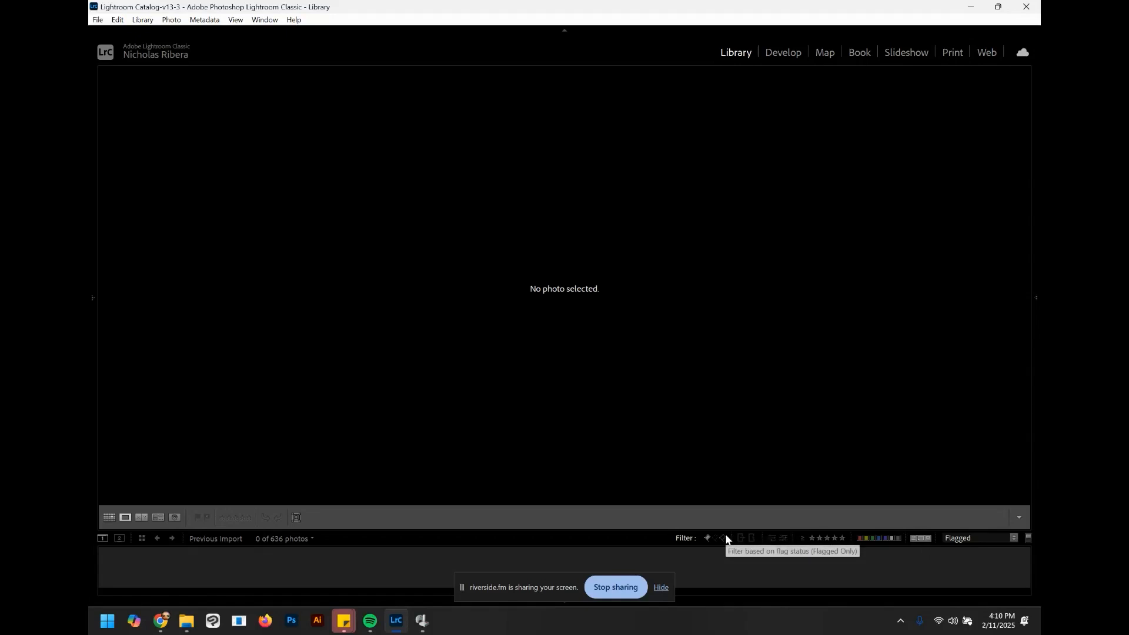
{"action": "left_click", "coordinate": [1014, 539]}
{"action": "left_click", "coordinate": [171, 19]}
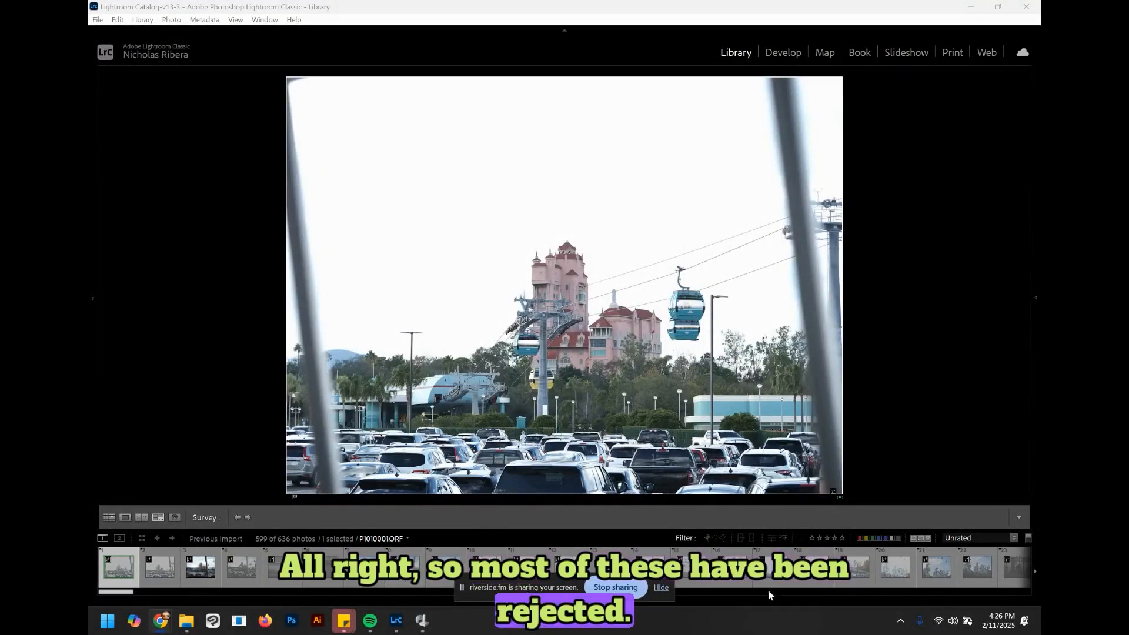
Step: Toggle the filters off and back on, then filter the filmstrip to show only rejected photos
{"action": "left_click", "coordinate": [1029, 538]}
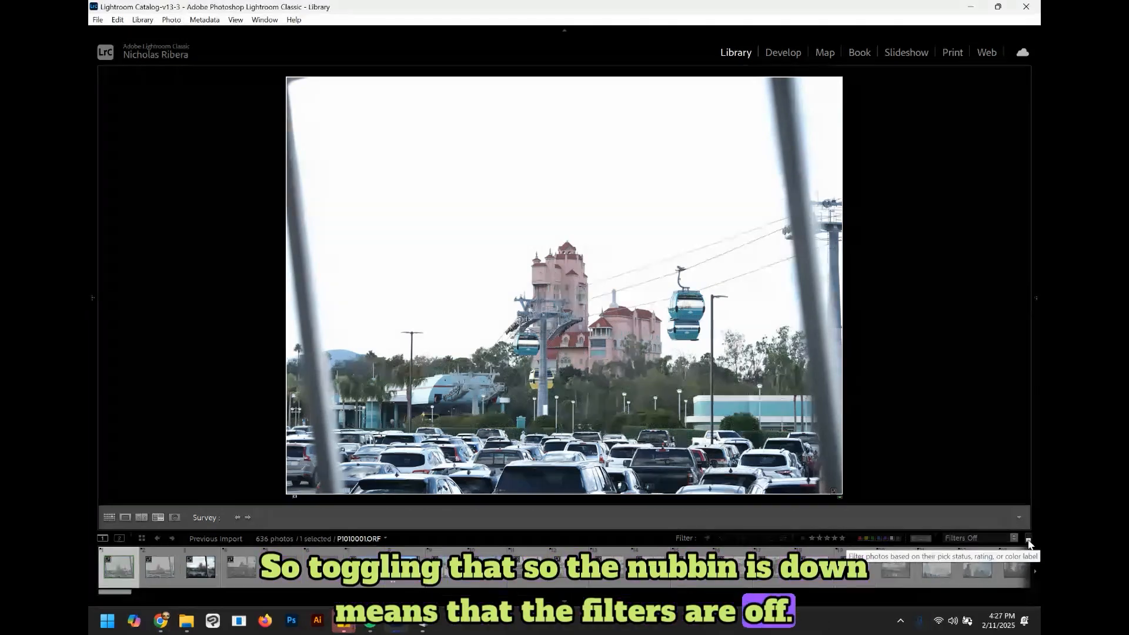
{"action": "left_click", "coordinate": [1028, 539]}
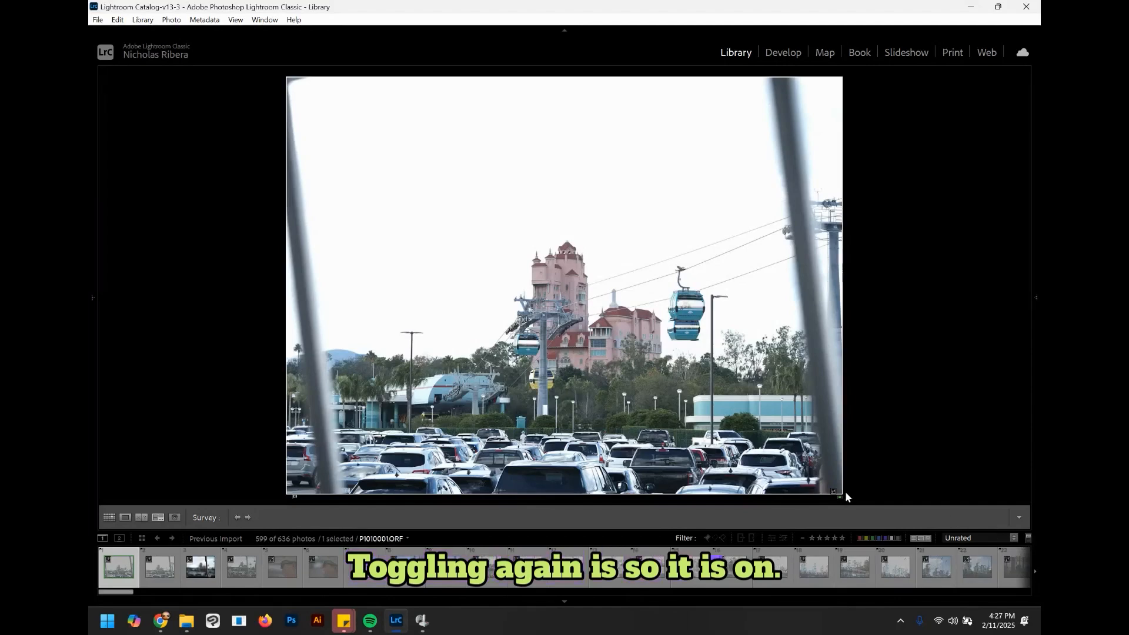
{"action": "left_click", "coordinate": [721, 539]}
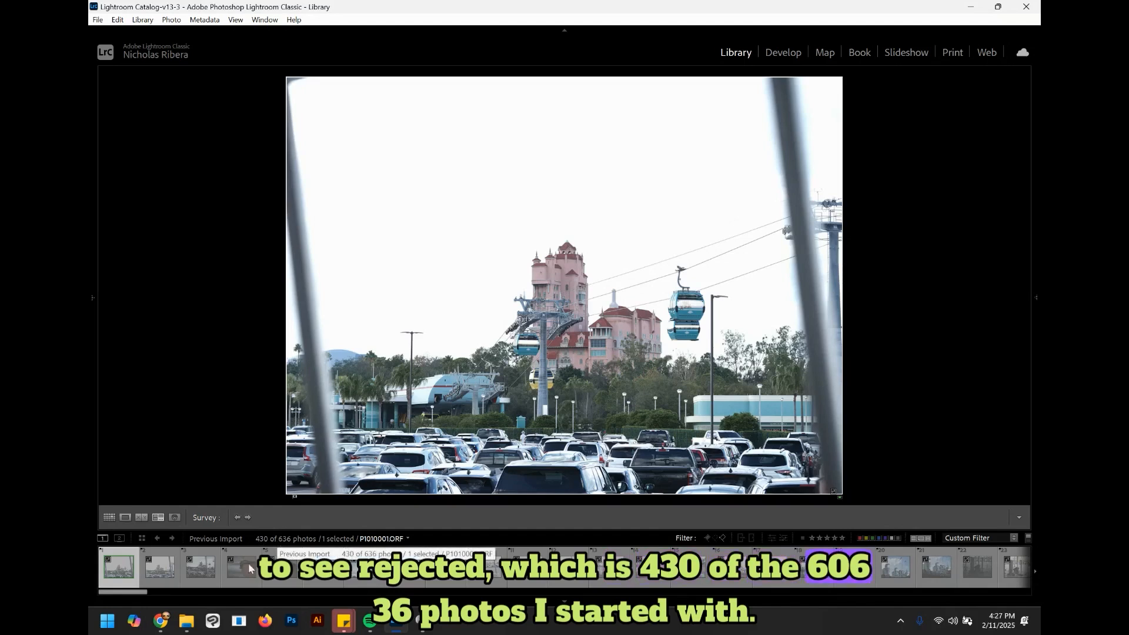
Step: Select all the rejected photos in the filmstrip and remove them, deleting them from disk
{"action": "left_click_drag", "start_coordinate": [118, 593], "coordinate": [1020, 592]}
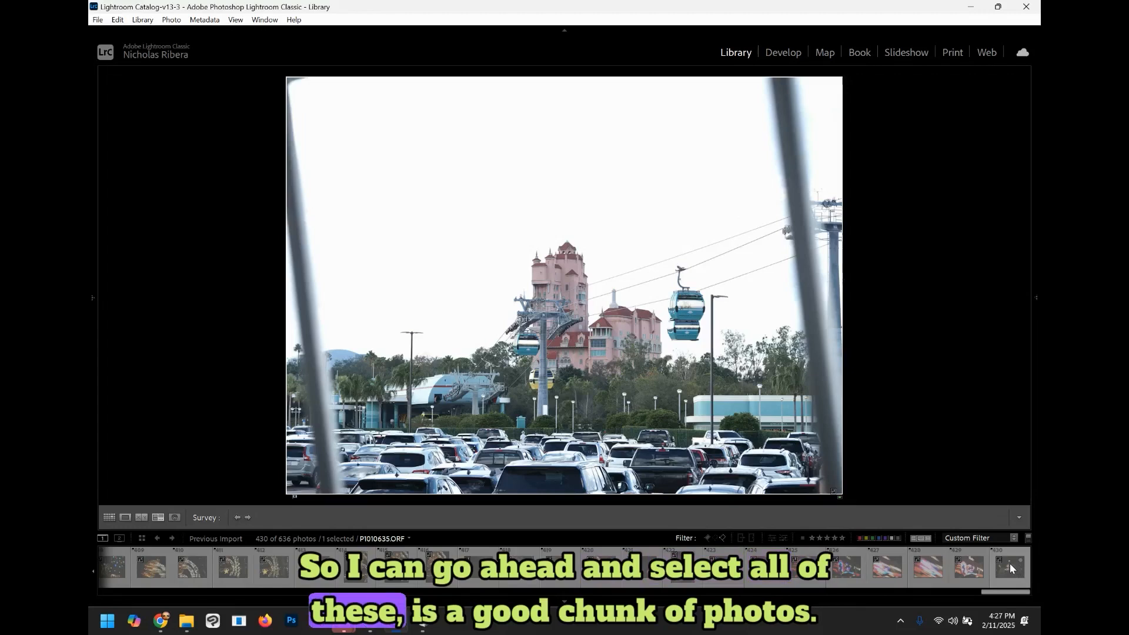
{"action": "left_click", "coordinate": [1011, 569], "text": "shift"}
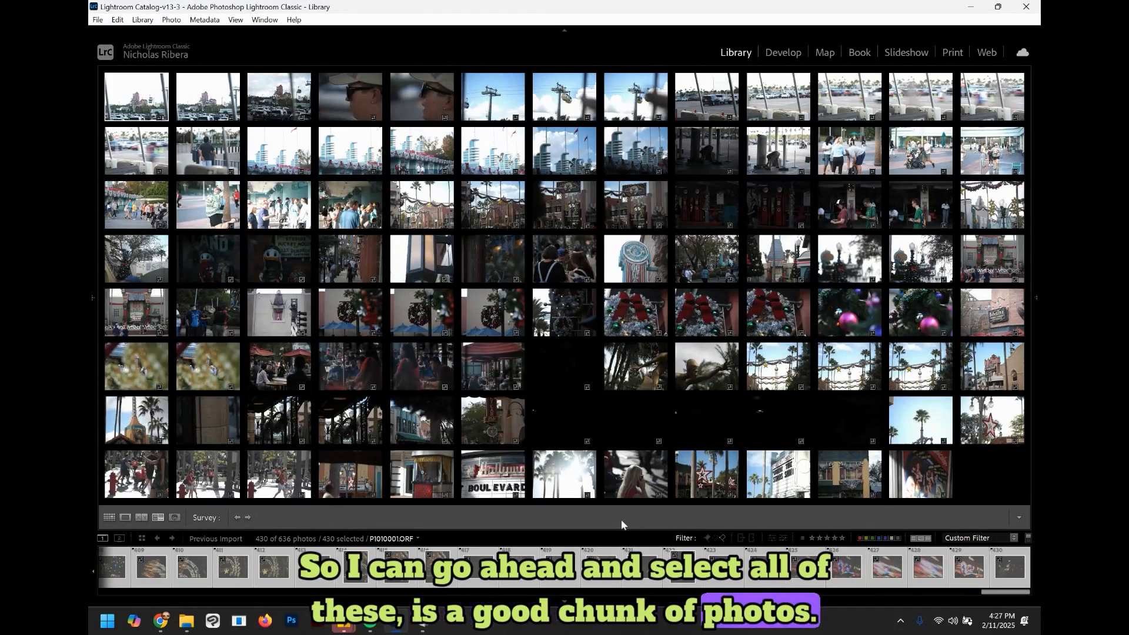
{"action": "right_click", "coordinate": [762, 571]}
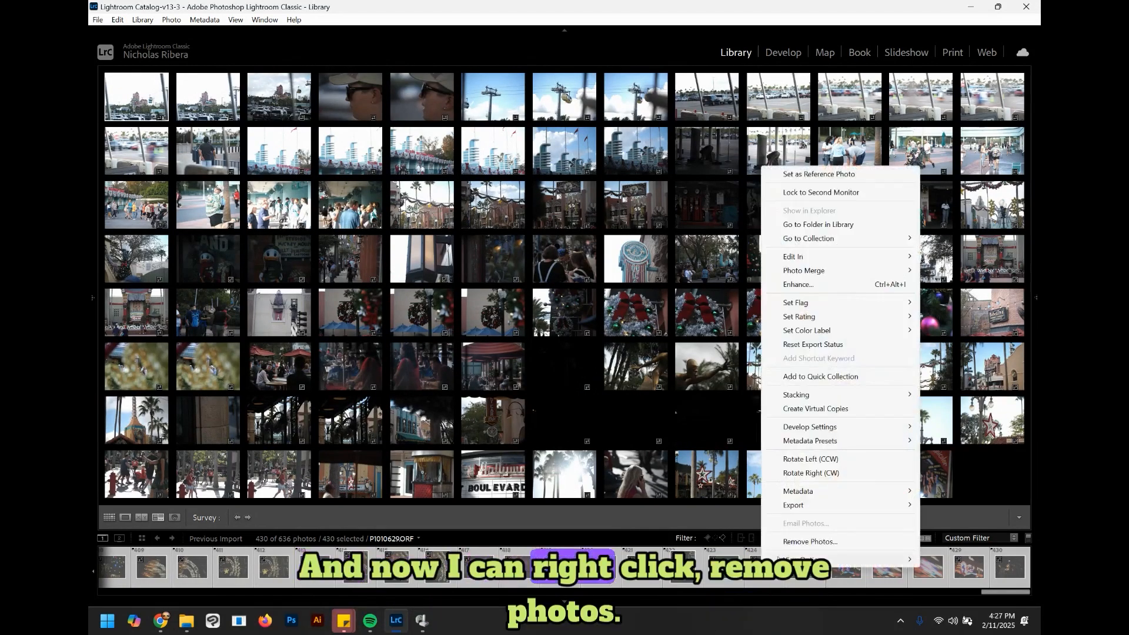
{"action": "left_click", "coordinate": [800, 542]}
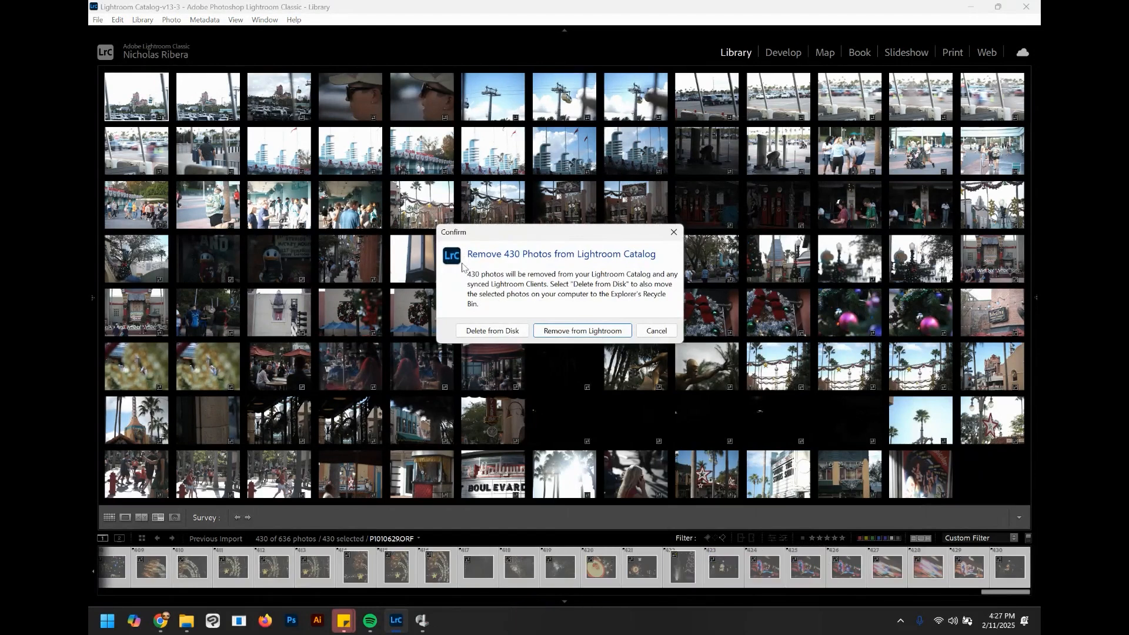
{"action": "left_click", "coordinate": [498, 331]}
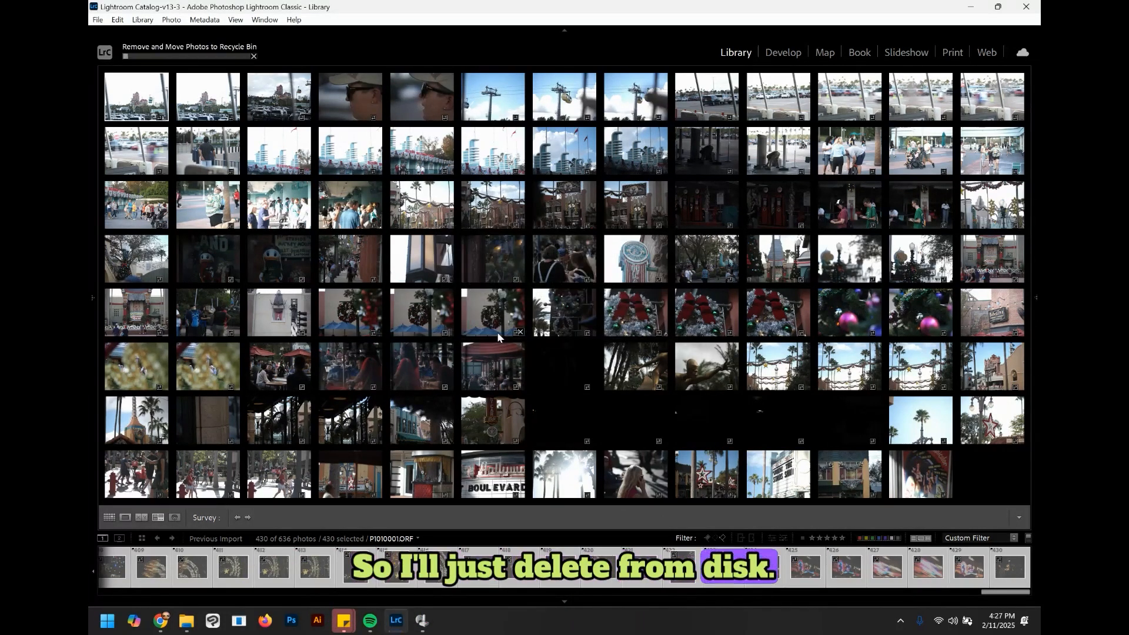
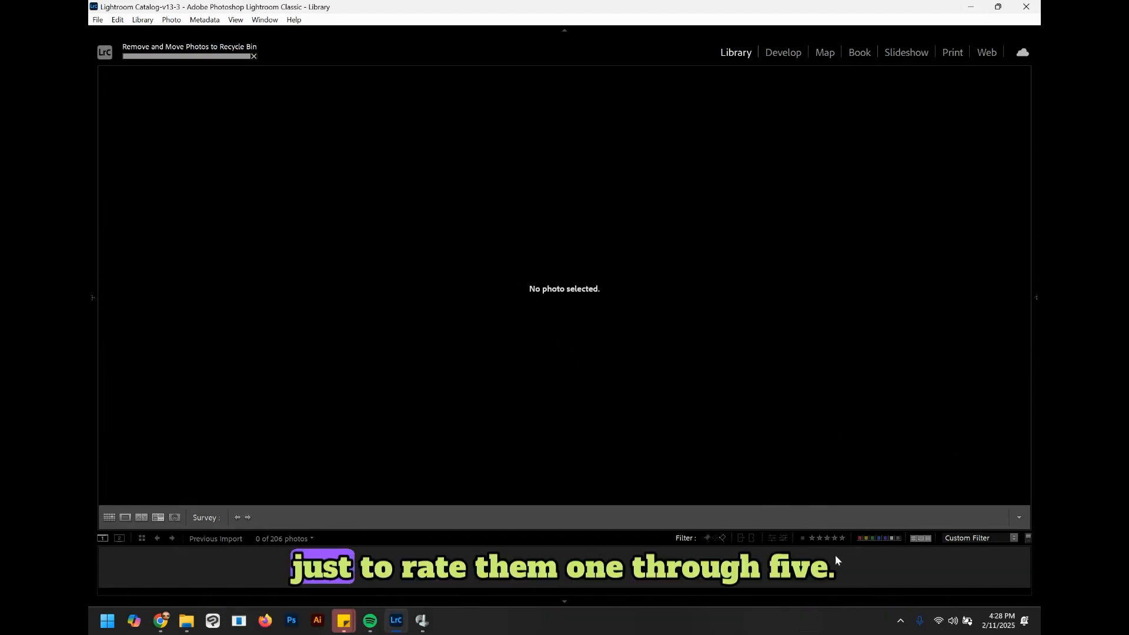
Step: Clear the filmstrip filter, select the blurred first photo, step ahead and back, and rate it two stars
{"action": "left_click", "coordinate": [1028, 538]}
{"action": "left_click", "coordinate": [115, 568]}
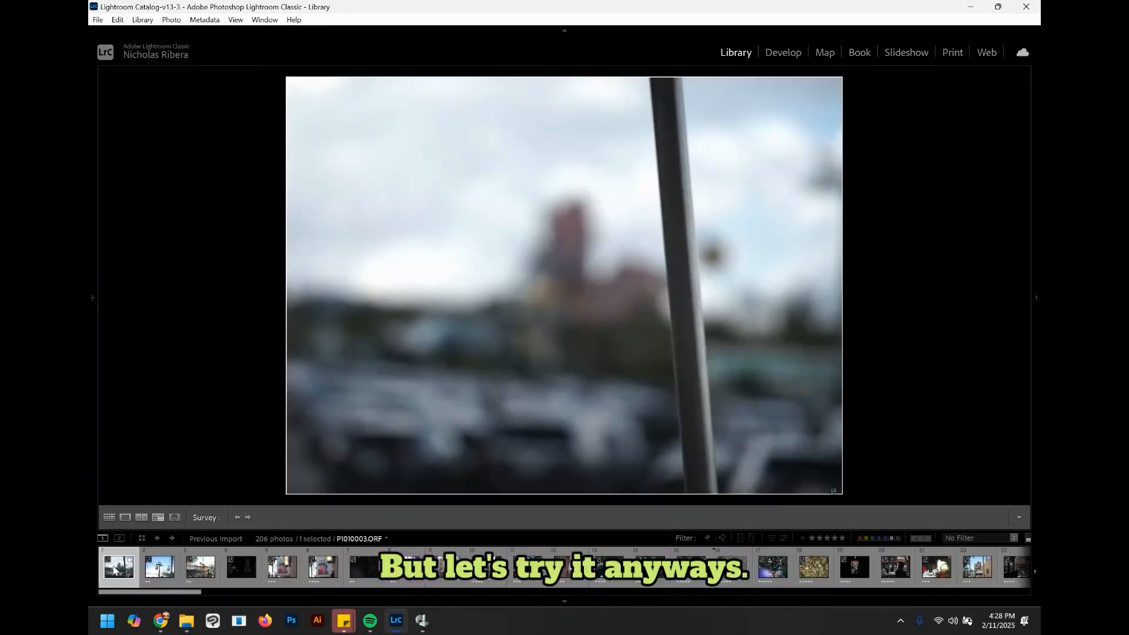
{"action": "key", "text": "Right"}
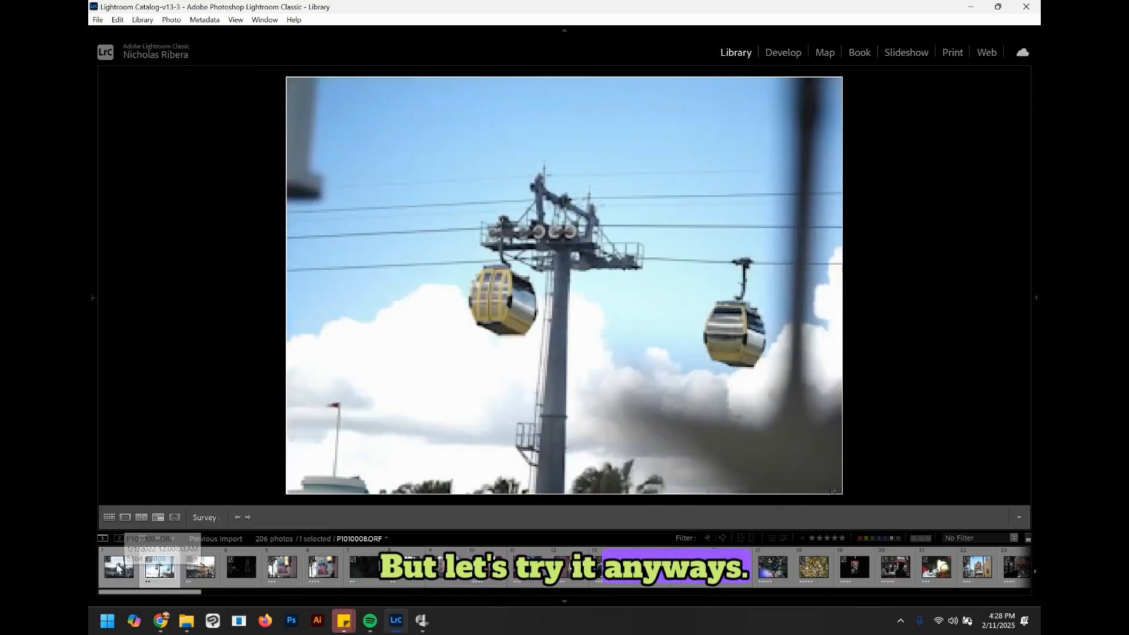
{"action": "left_click", "coordinate": [117, 567]}
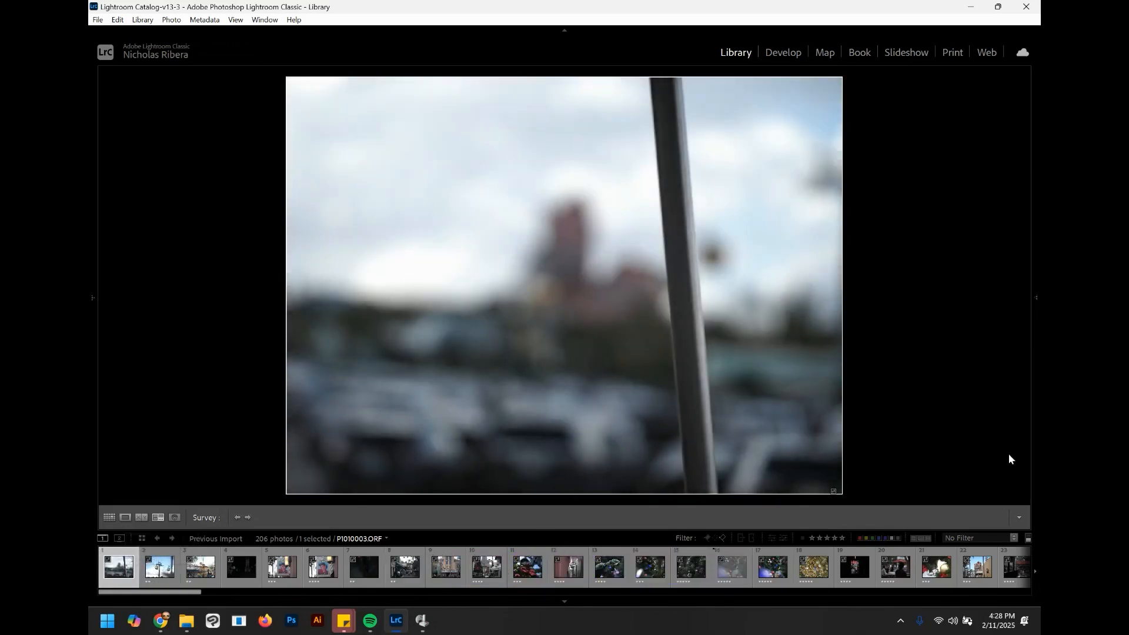
{"action": "key", "text": "2"}
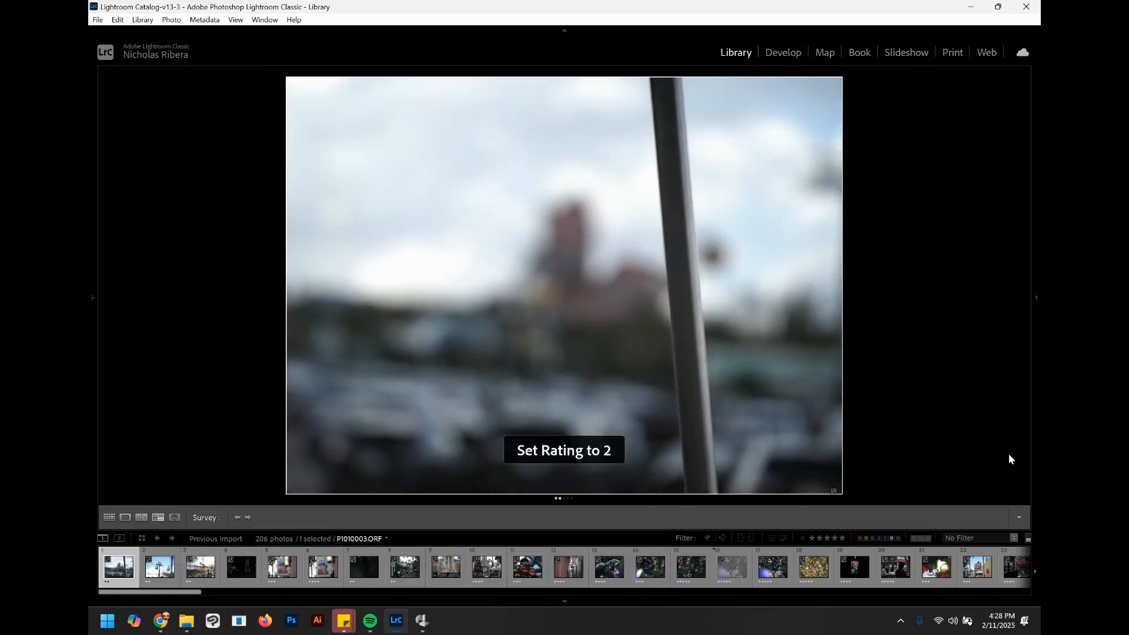
Step: Test the controller's combined button, toggling the toolbar and panels and setting the blurred photo to one star
{"action": "key", "text": "t"}
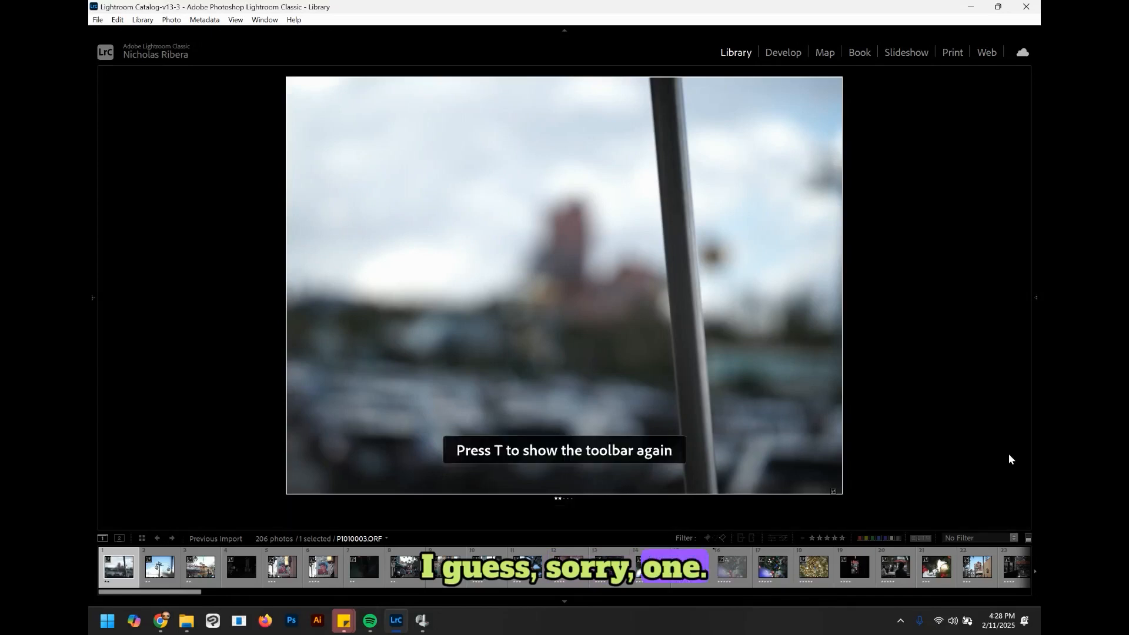
{"action": "key", "text": "Tab"}
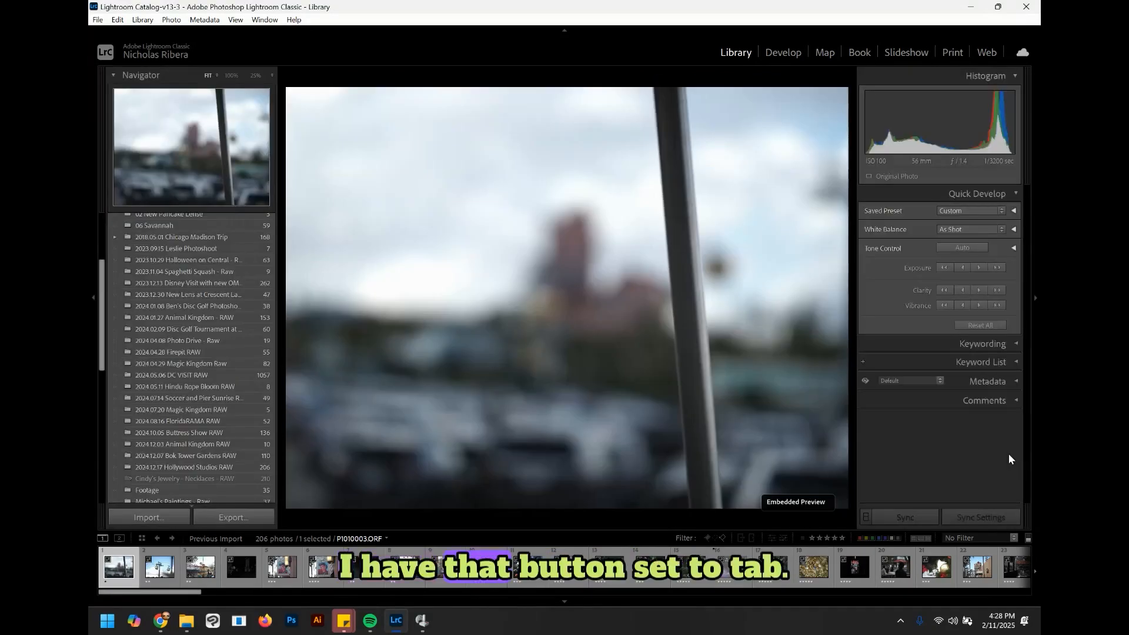
{"action": "key", "text": "Tab"}
{"action": "key", "text": "1"}
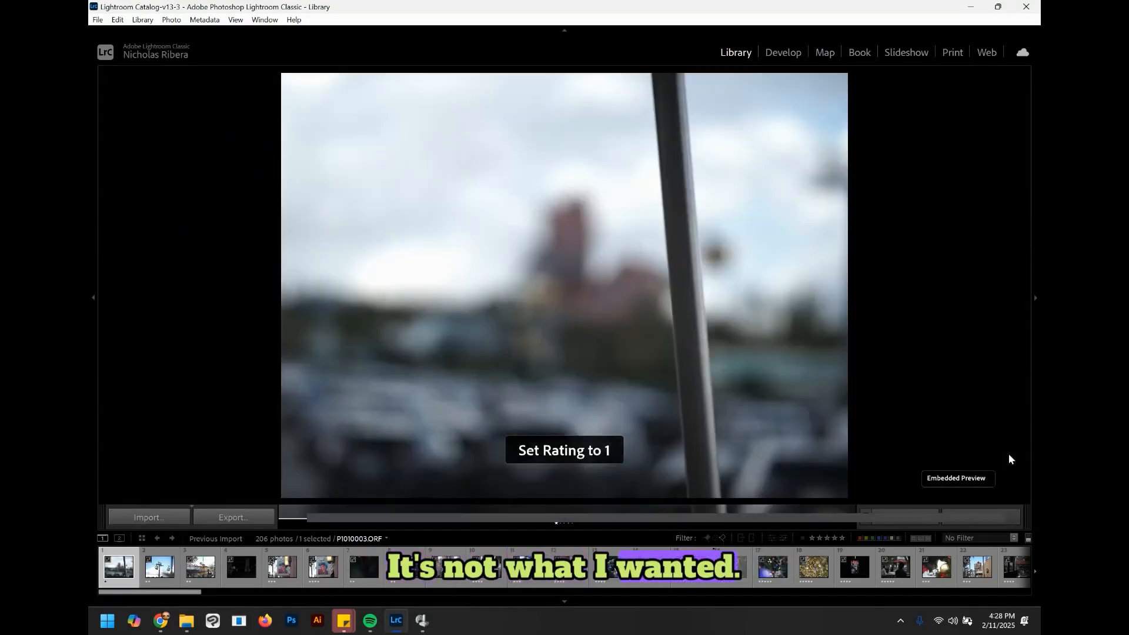
{"action": "key", "text": "t"}
Step: Open the JoyToKey Lightroom profile and inspect the key assignments of buttons 9 and 15
{"action": "left_click", "coordinate": [423, 620]}
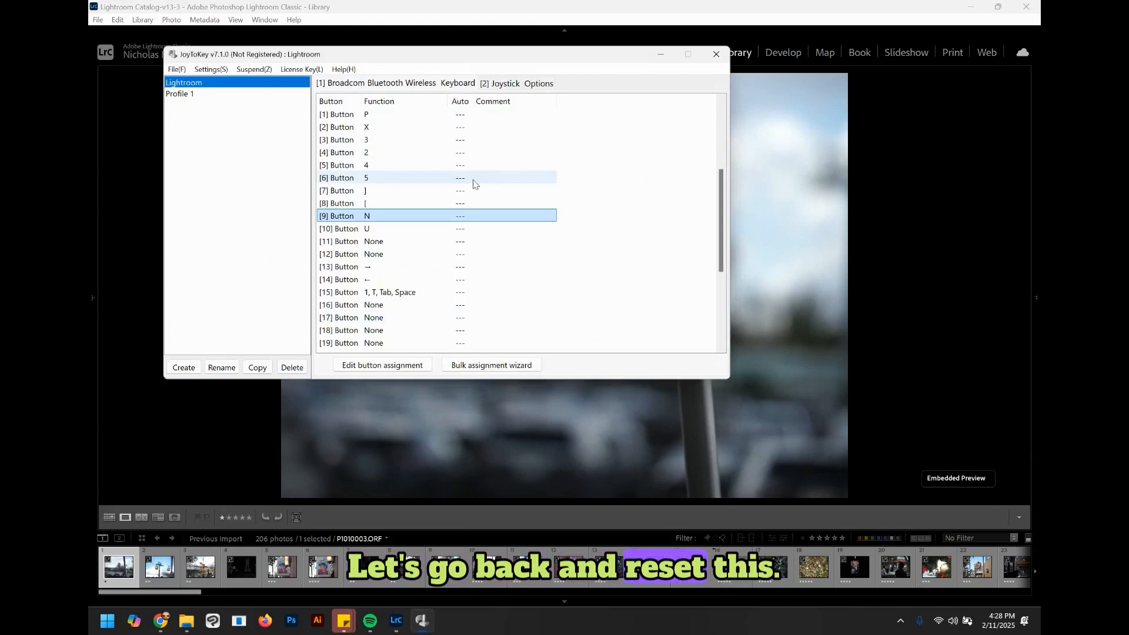
{"action": "double_click", "coordinate": [352, 214]}
{"action": "left_click", "coordinate": [791, 118]}
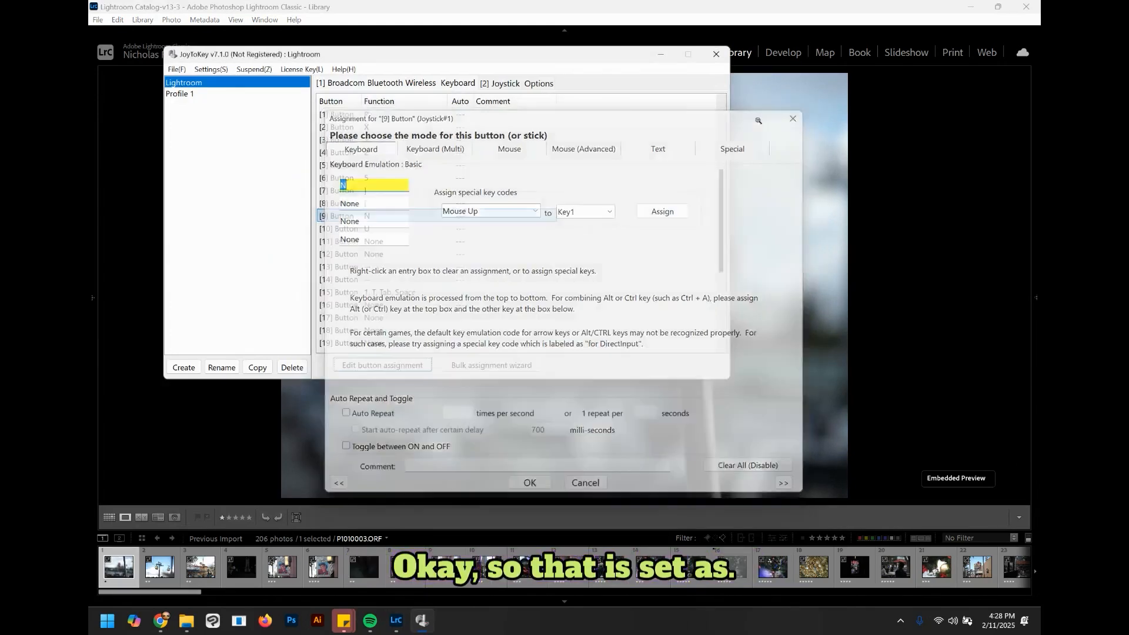
{"action": "double_click", "coordinate": [353, 292]}
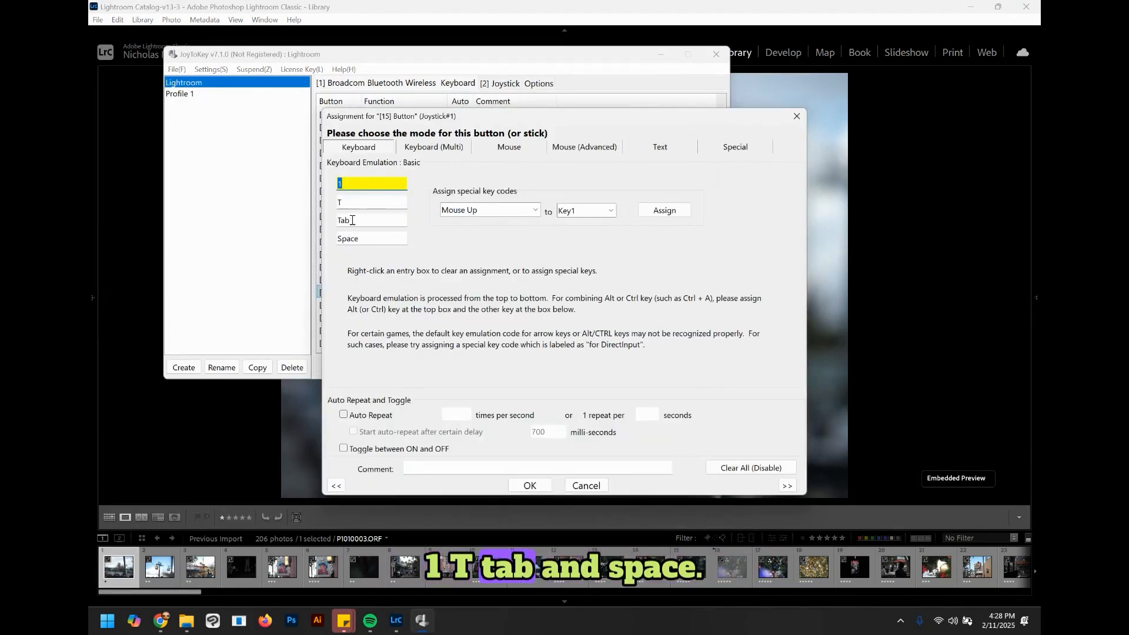
{"action": "left_click", "coordinate": [798, 117]}
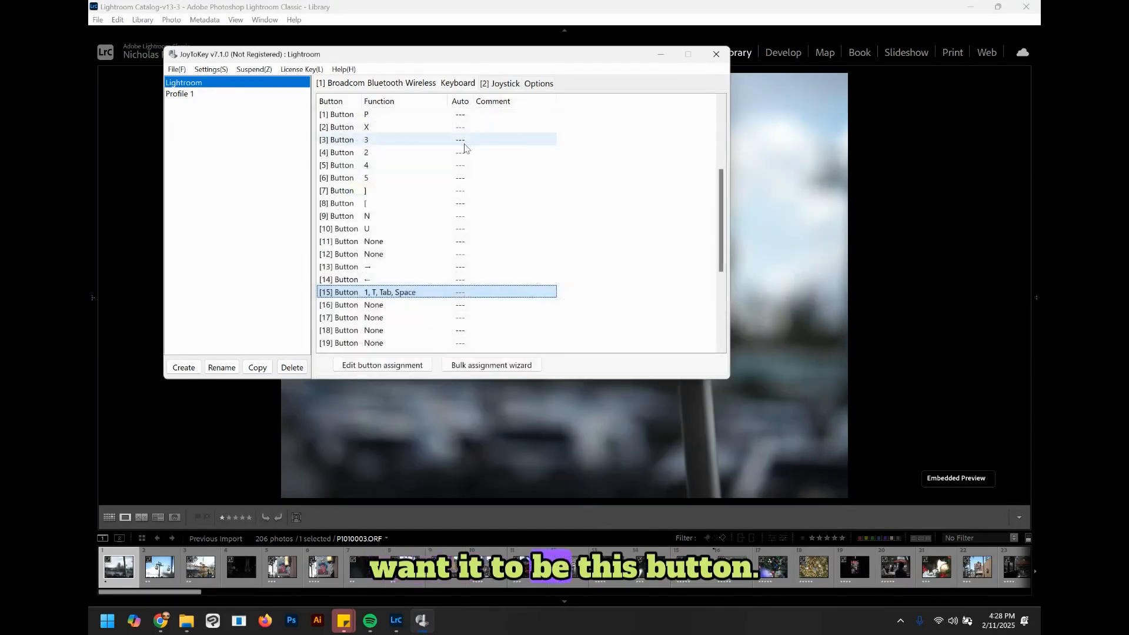
Step: Assign button 10 the keys 1, T, Tab and Space in JoyToKey
{"action": "double_click", "coordinate": [363, 233]}
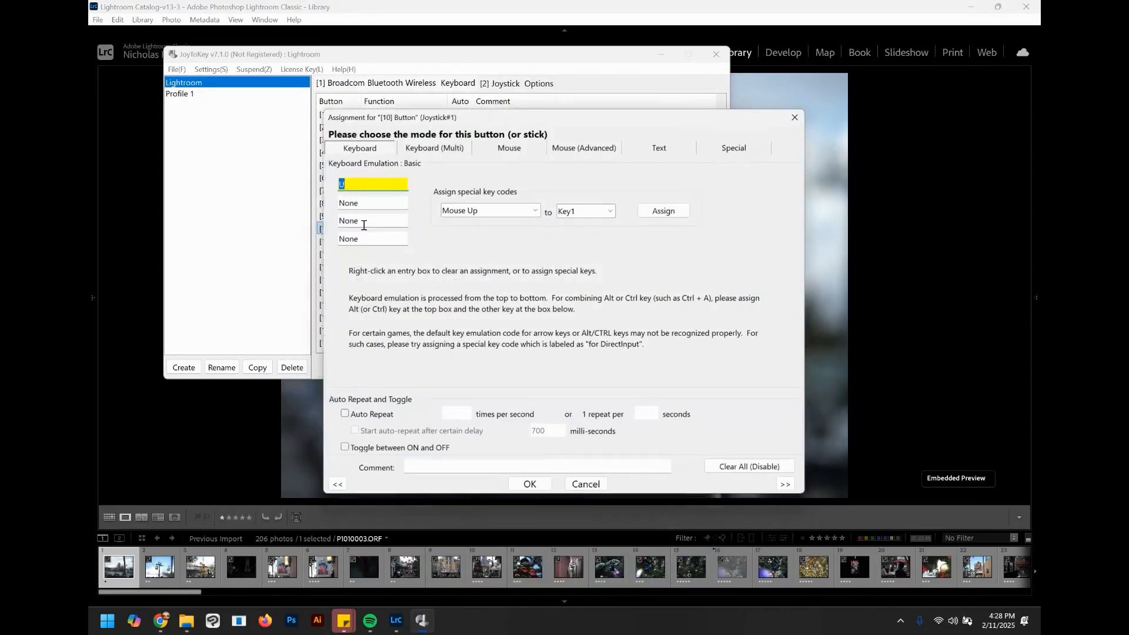
{"action": "key", "text": "1"}
{"action": "key", "text": "shift"}
{"action": "key", "text": "t"}
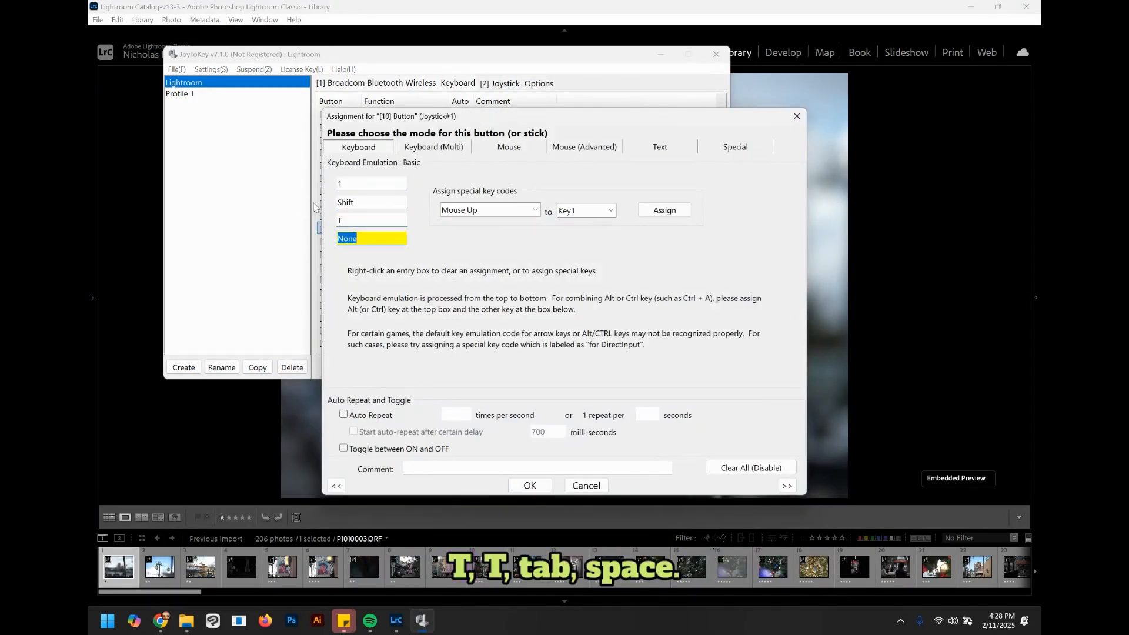
{"action": "left_click", "coordinate": [347, 204]}
{"action": "key", "text": "t"}
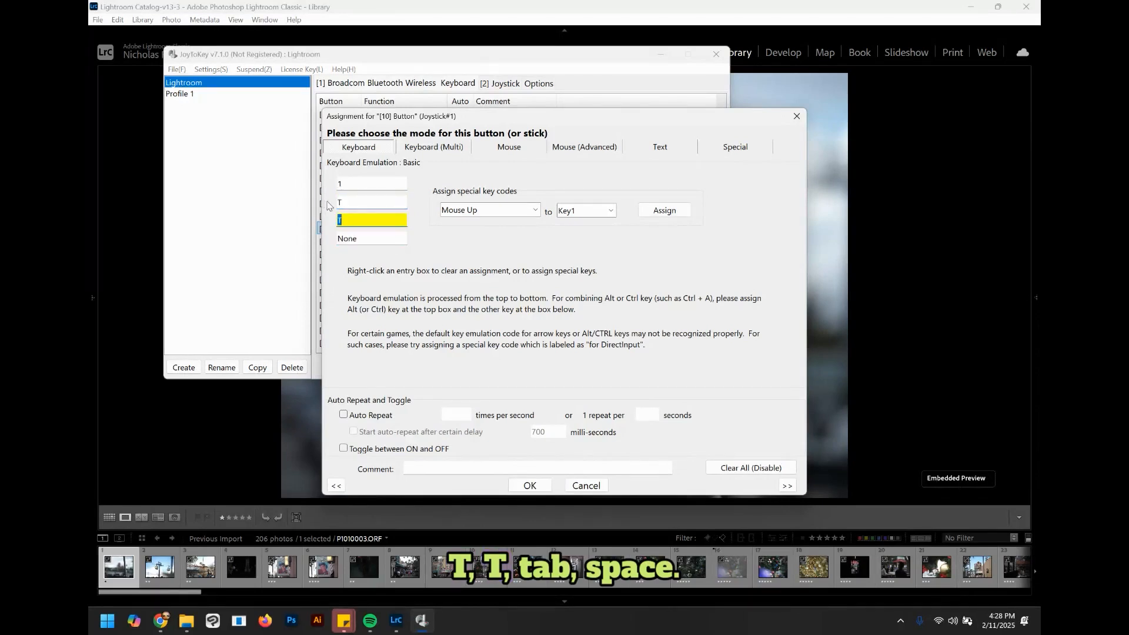
{"action": "key", "text": "Tab"}
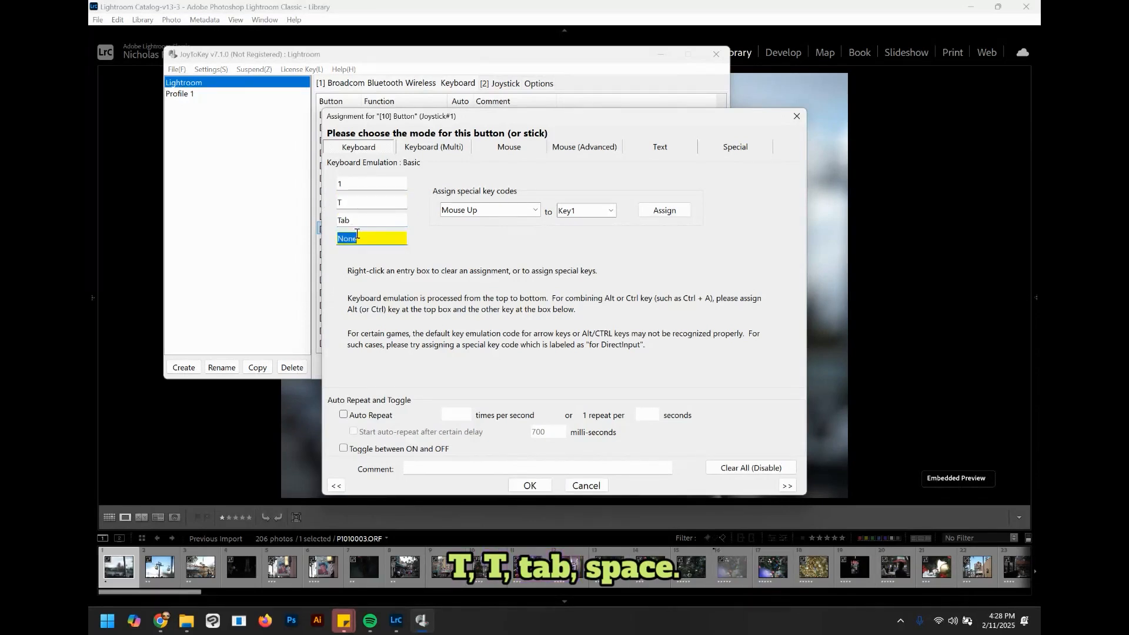
{"action": "key", "text": "space"}
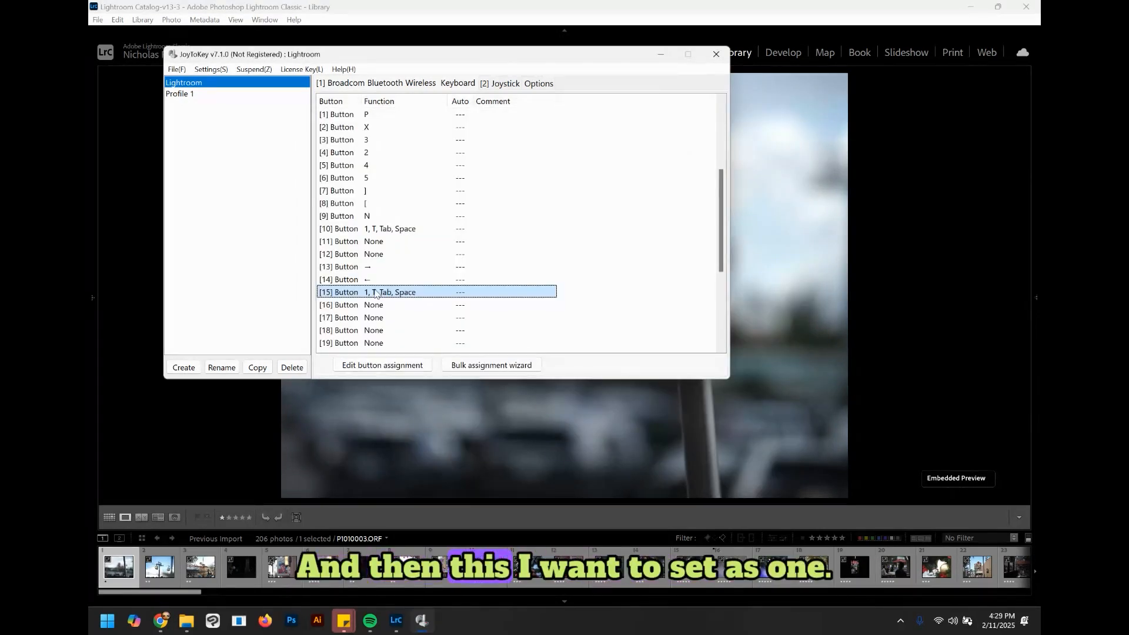
Step: Reassign button 15 to the keys 1, Space, Space and Space
{"action": "double_click", "coordinate": [377, 293]}
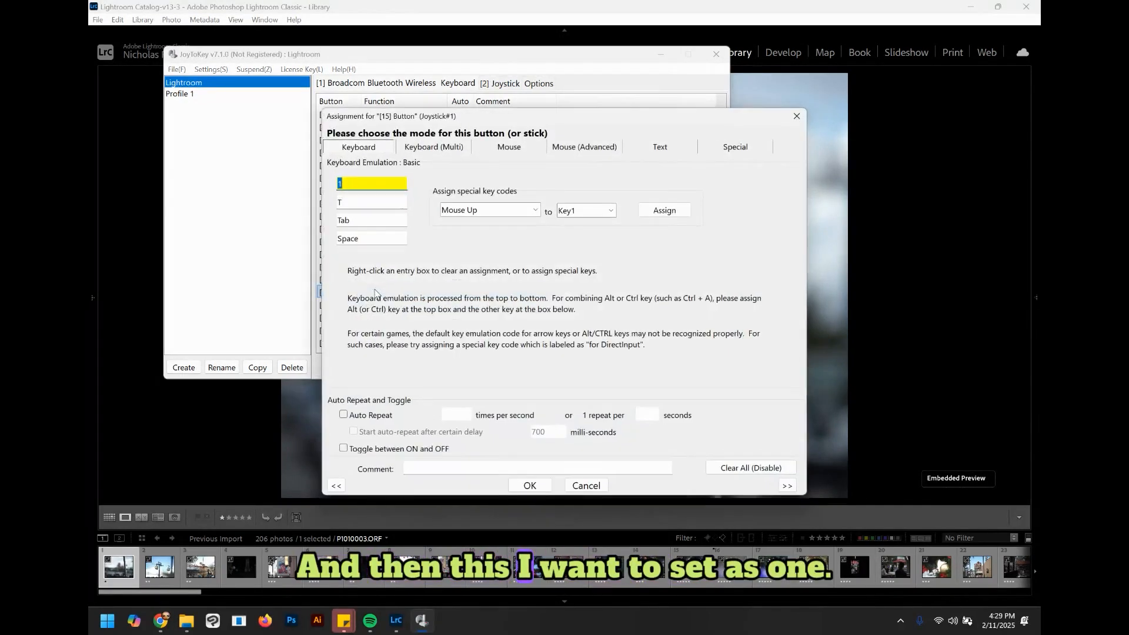
{"action": "left_click", "coordinate": [367, 204]}
{"action": "key", "text": "BackSpace"}
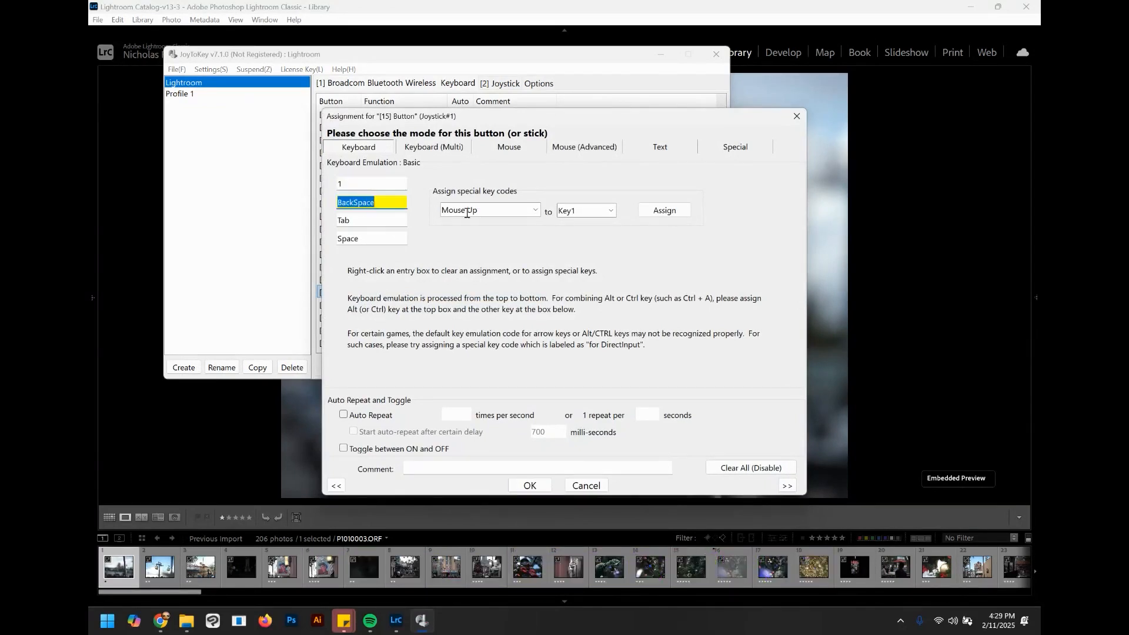
{"action": "key", "text": "Delete"}
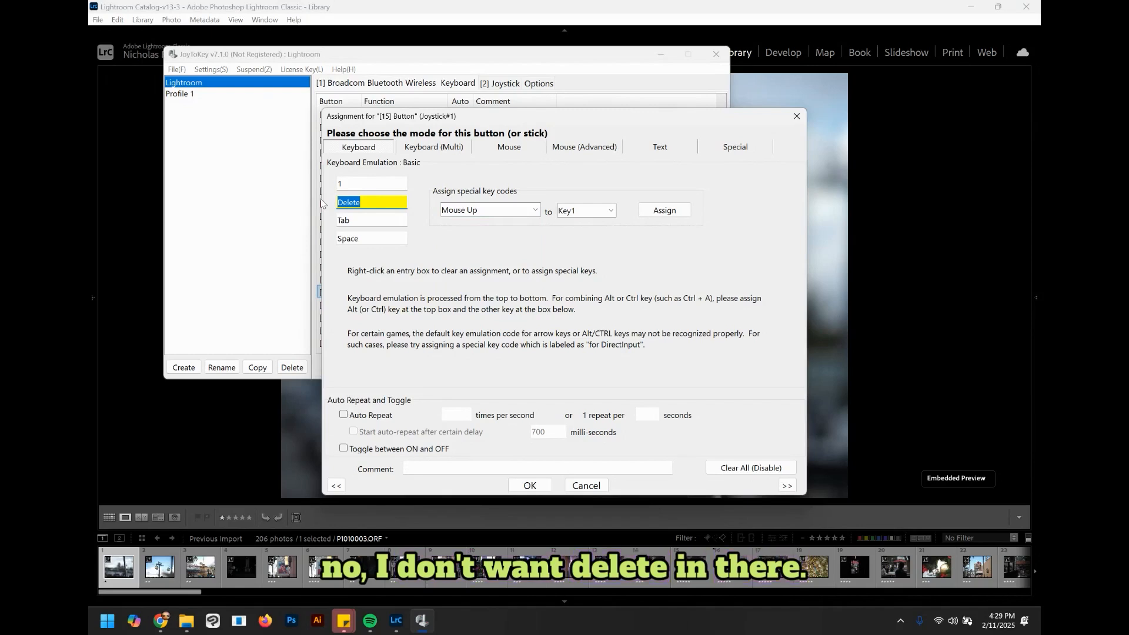
{"action": "key", "text": "space"}
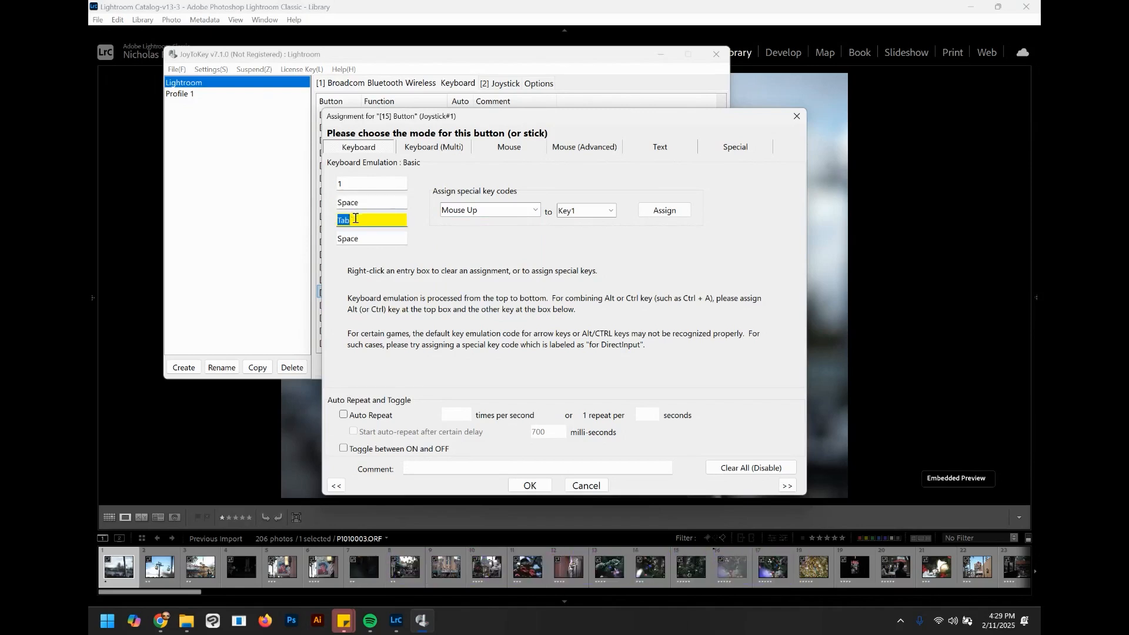
{"action": "key", "text": "space"}
{"action": "left_click", "coordinate": [529, 485]}
Step: Change button 10's first key to N and close the JoyToKey window
{"action": "double_click", "coordinate": [352, 233]}
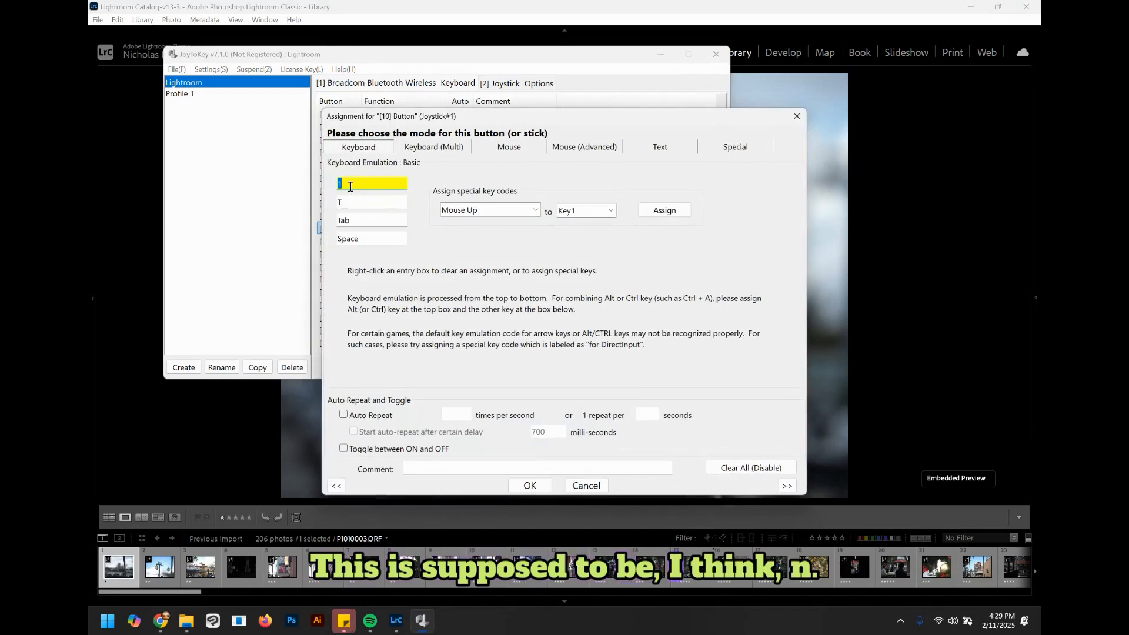
{"action": "left_click", "coordinate": [529, 485]}
{"action": "left_click", "coordinate": [717, 54]}
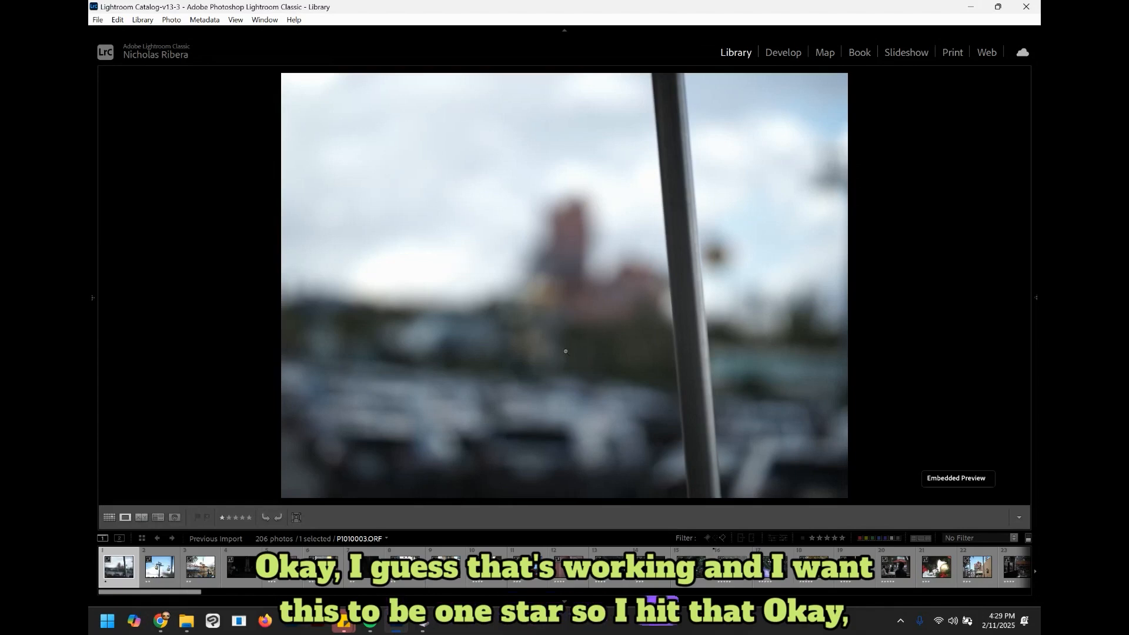
Step: Test button 15 on the blurred photo, giving it one star and toggling the zoom
{"action": "key", "text": "1"}
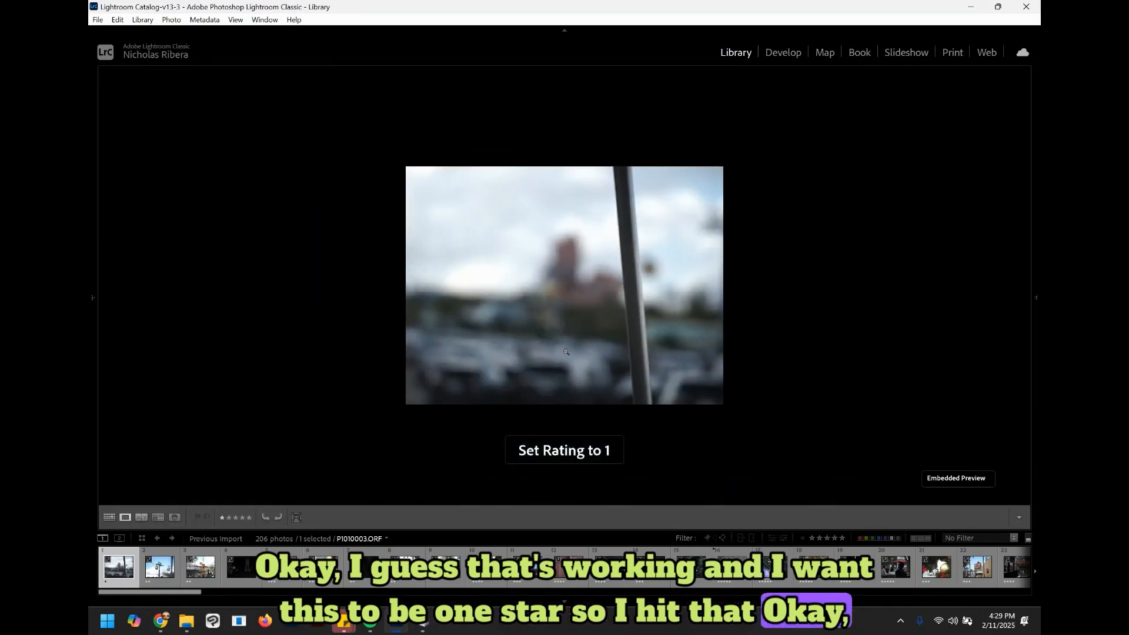
{"action": "key", "text": "space"}
{"action": "key", "text": "space"}
{"action": "key", "text": "space"}
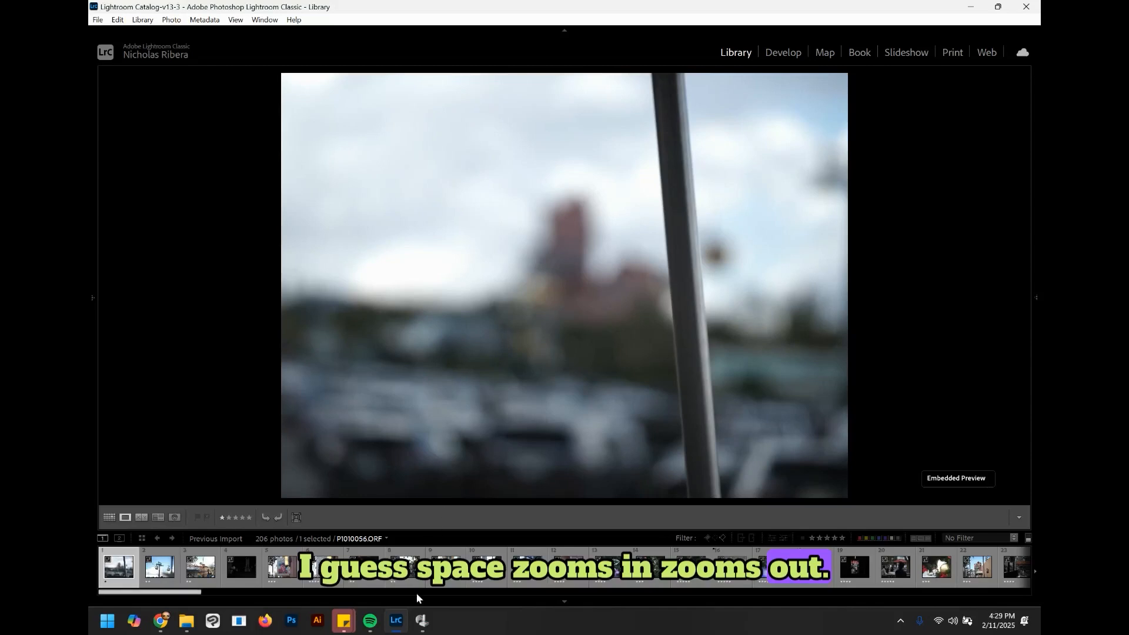
Step: Try assigning the Hankaku special key to button 15's extra key slots and test the button in Lightroom
{"action": "left_click", "coordinate": [422, 621]}
{"action": "double_click", "coordinate": [385, 294]}
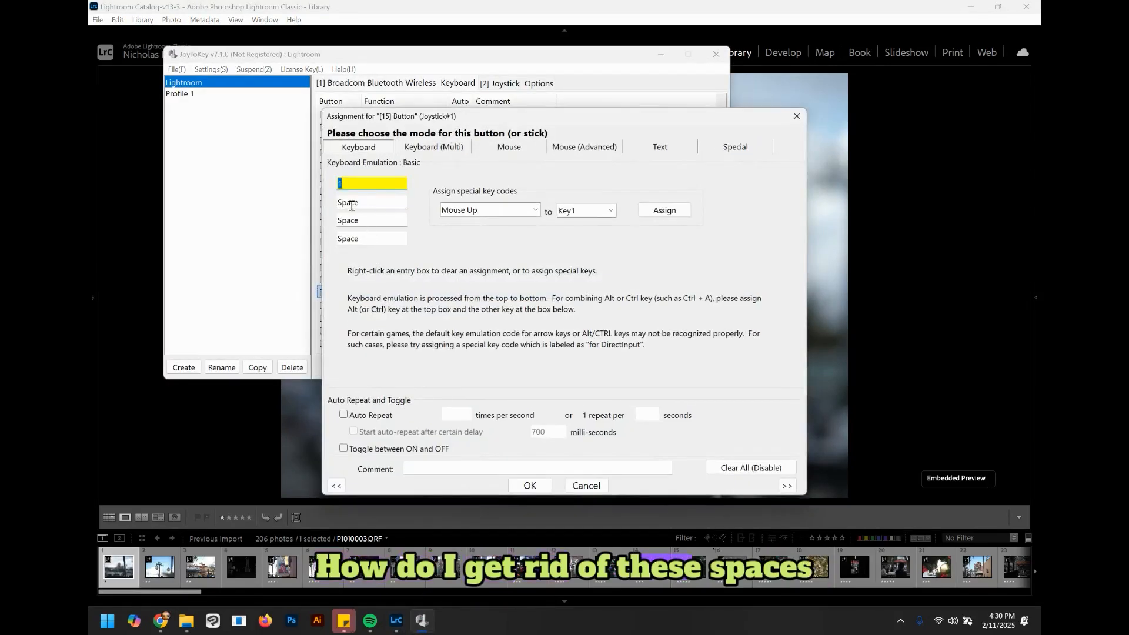
{"action": "left_click", "coordinate": [351, 206]}
{"action": "left_click", "coordinate": [539, 214]}
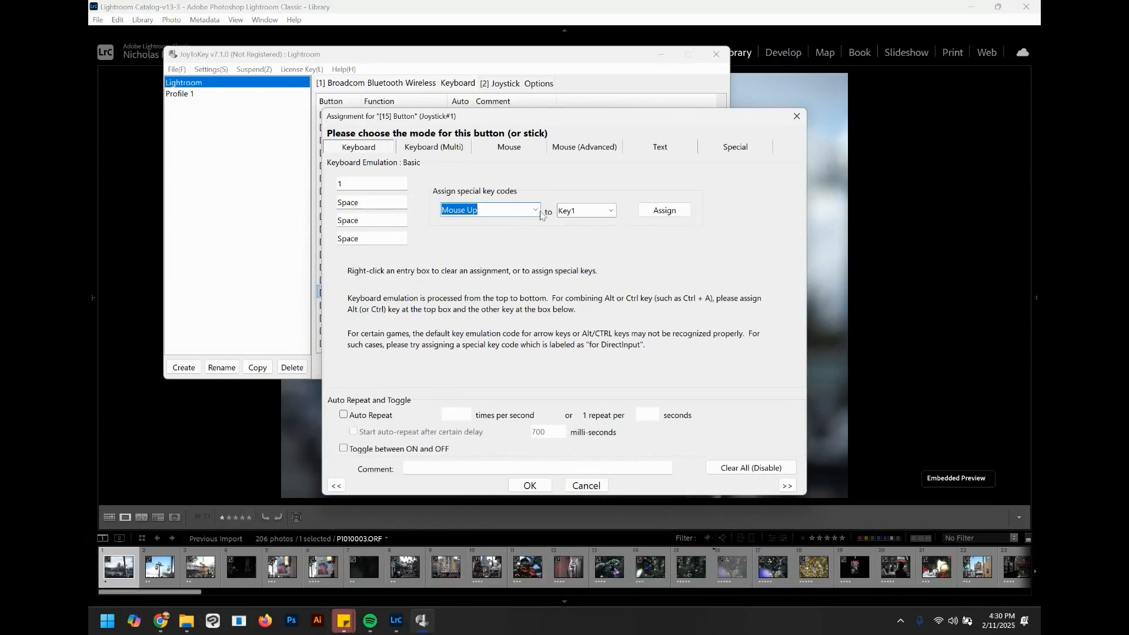
{"action": "left_click", "coordinate": [536, 210]}
{"action": "scroll", "coordinate": [486, 265], "scroll_direction": "down", "scroll_amount": 10}
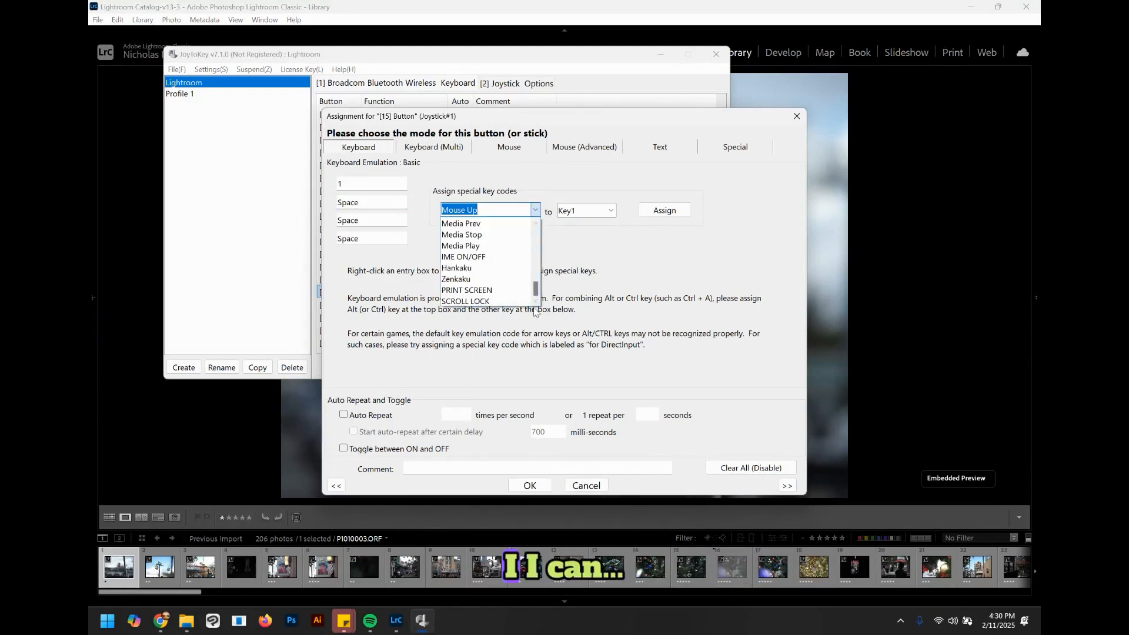
{"action": "left_click", "coordinate": [484, 269]}
{"action": "scroll", "coordinate": [586, 210], "scroll_direction": "down", "scroll_amount": 1}
{"action": "left_click", "coordinate": [665, 210]}
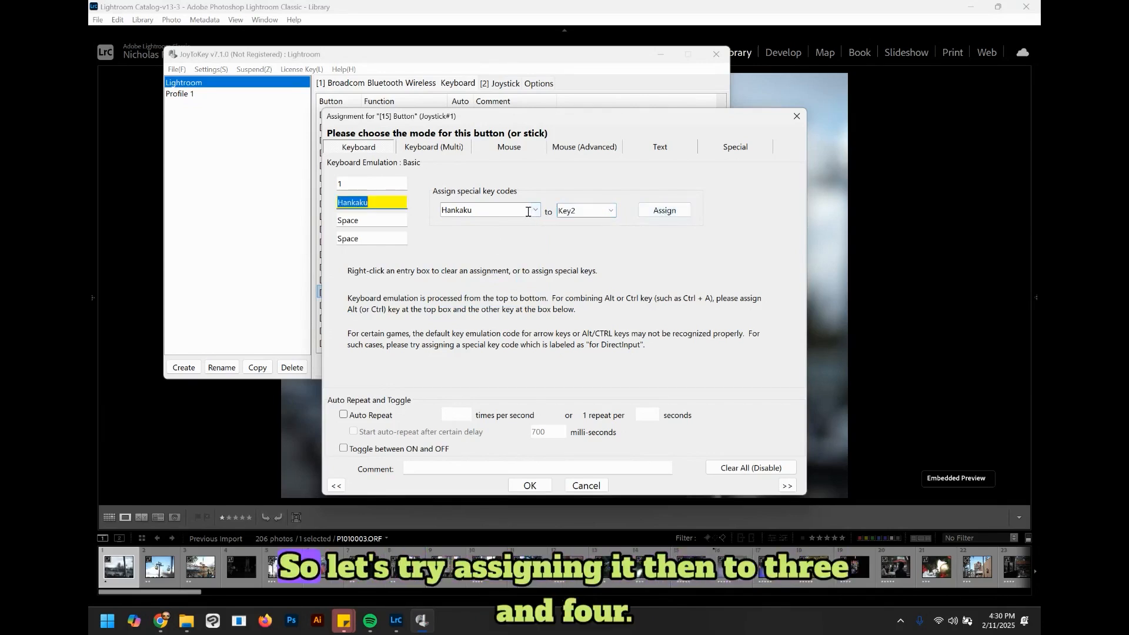
{"action": "left_click", "coordinate": [610, 210]}
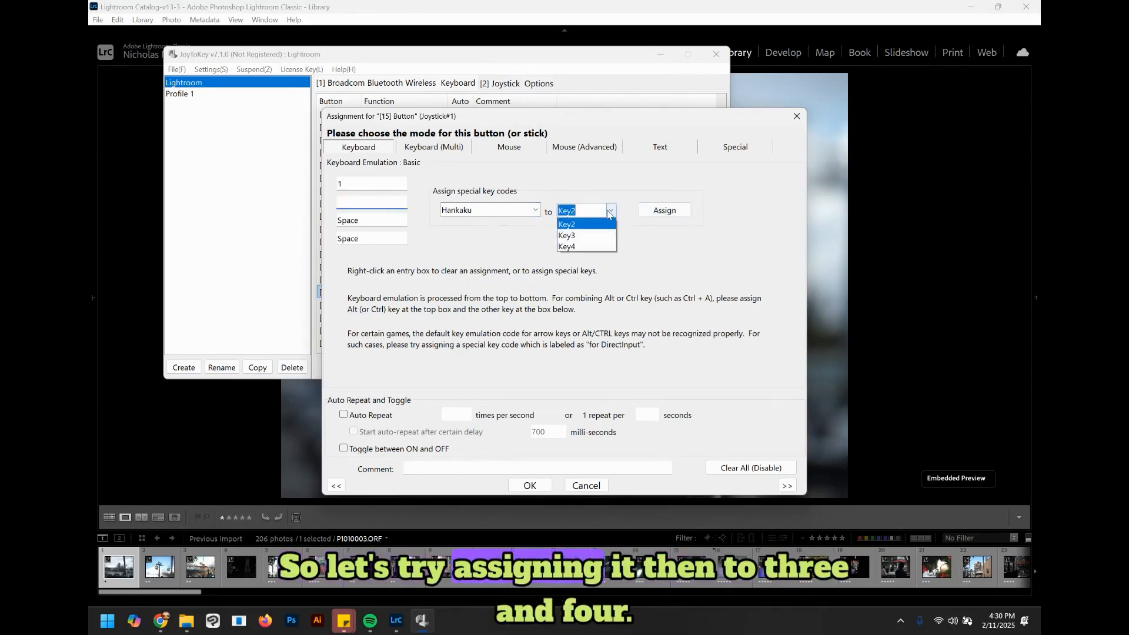
{"action": "left_click", "coordinate": [583, 246]}
{"action": "left_click", "coordinate": [665, 210]}
{"action": "left_click", "coordinate": [530, 485]}
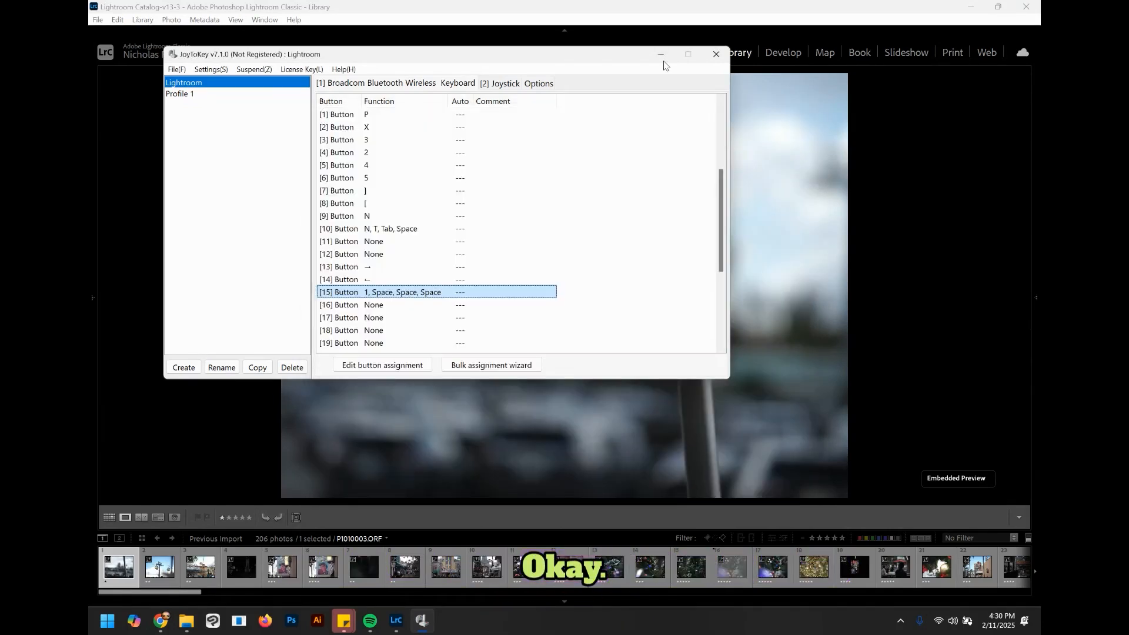
{"action": "left_click", "coordinate": [678, 19]}
{"action": "key", "text": "1"}
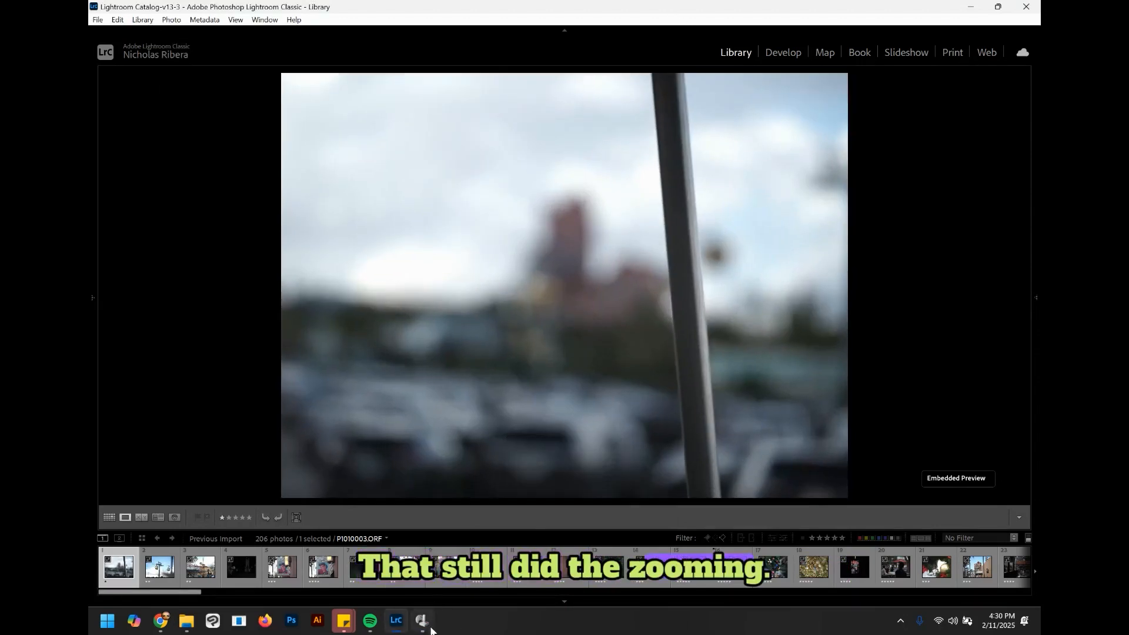
Step: Clear button 15's second, third and fourth keys so only 1 remains, then rate the cable-car photo two stars
{"action": "left_click", "coordinate": [421, 620]}
{"action": "right_click", "coordinate": [356, 202]}
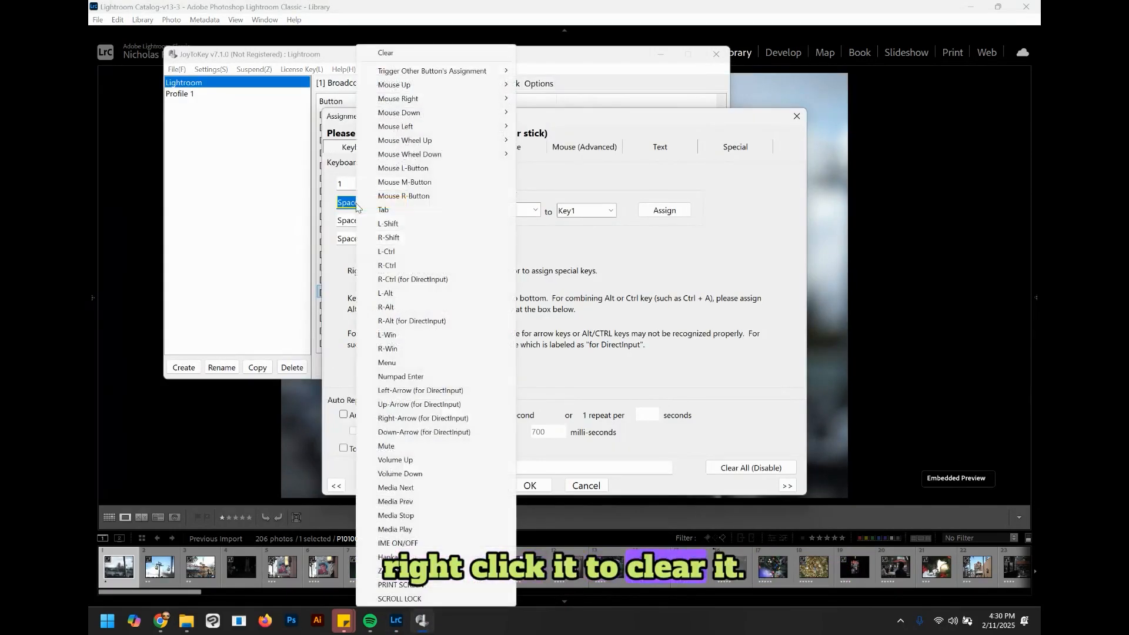
{"action": "left_click", "coordinate": [386, 52]}
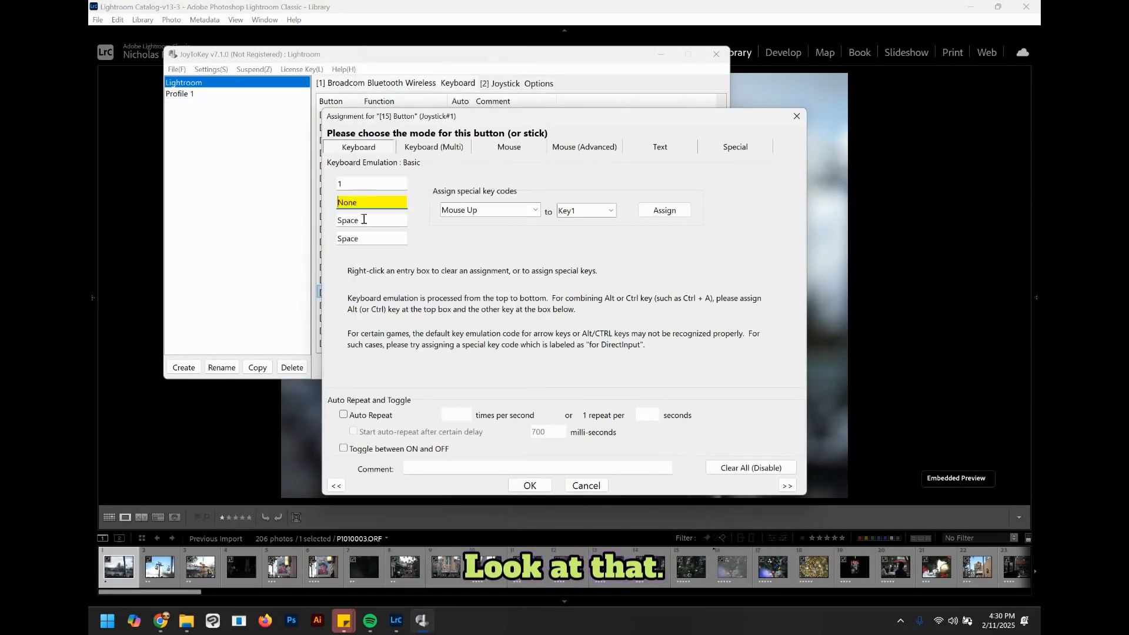
{"action": "right_click", "coordinate": [359, 223]}
{"action": "left_click", "coordinate": [383, 47]}
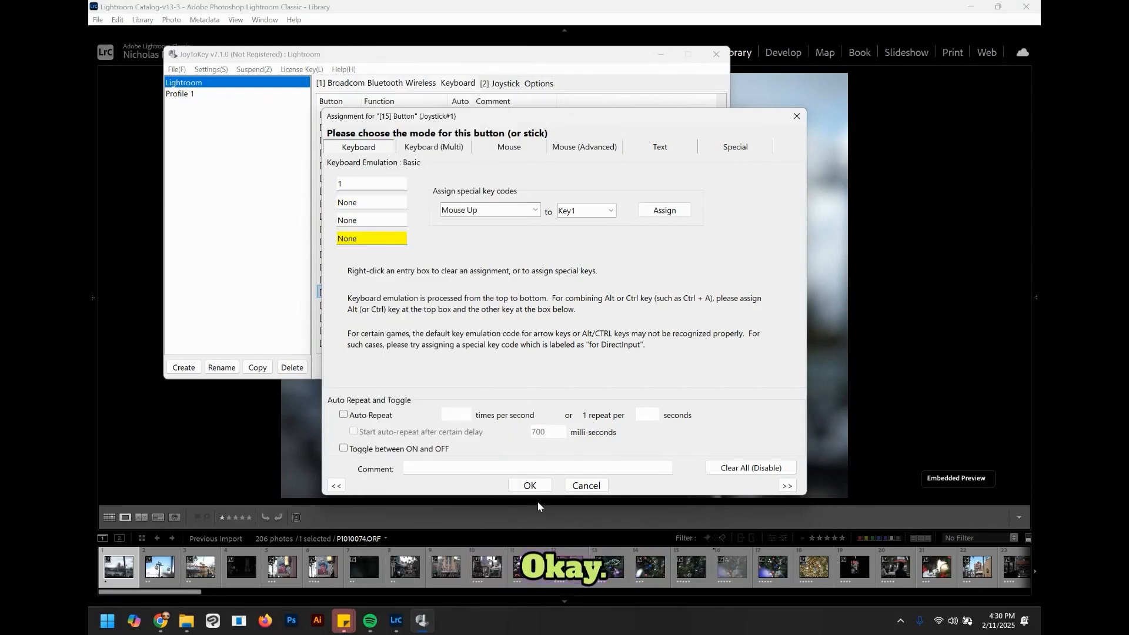
{"action": "left_click", "coordinate": [792, 19]}
{"action": "key", "text": "2"}
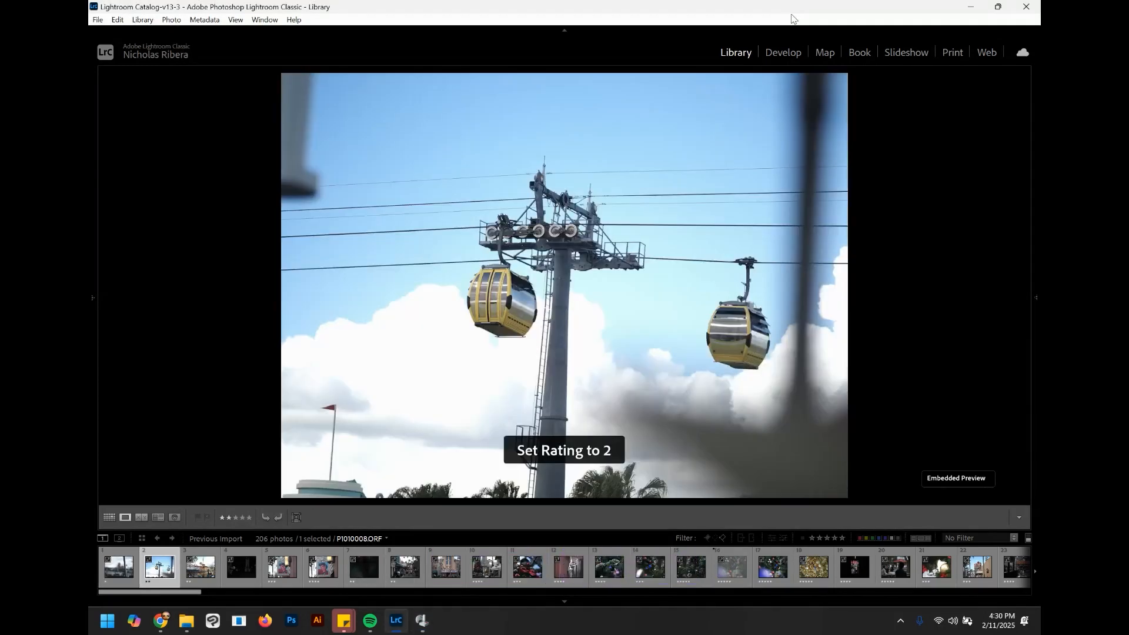
Step: Rate the Cover Story sign shots and the following street and Sunset theatre photos with one to three stars
{"action": "key", "text": "3"}
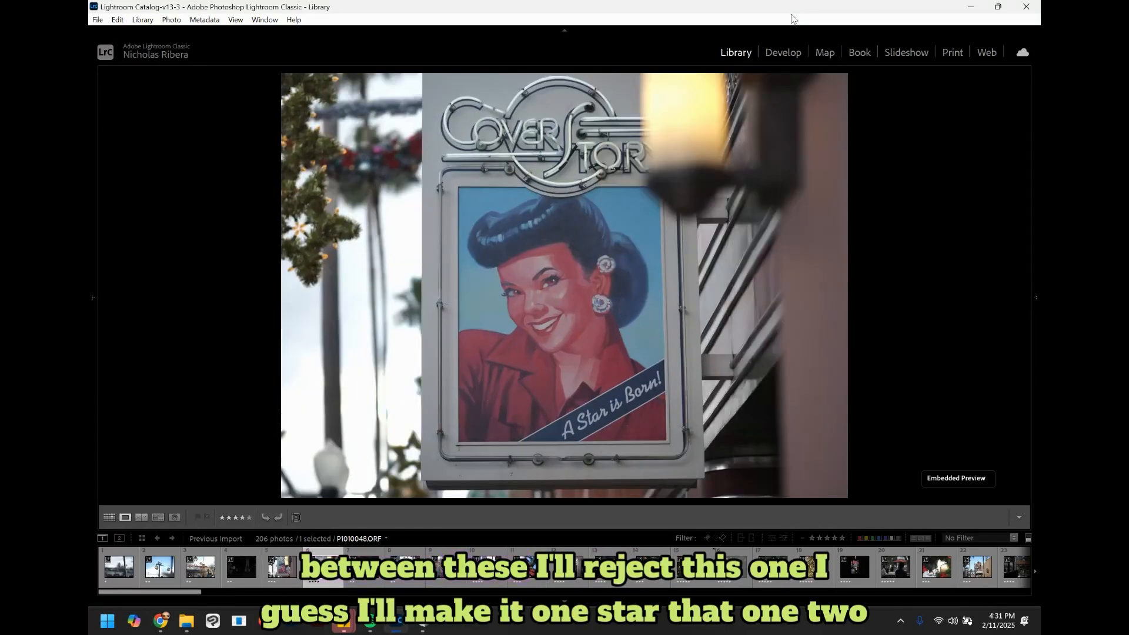
{"action": "key", "text": "Left"}
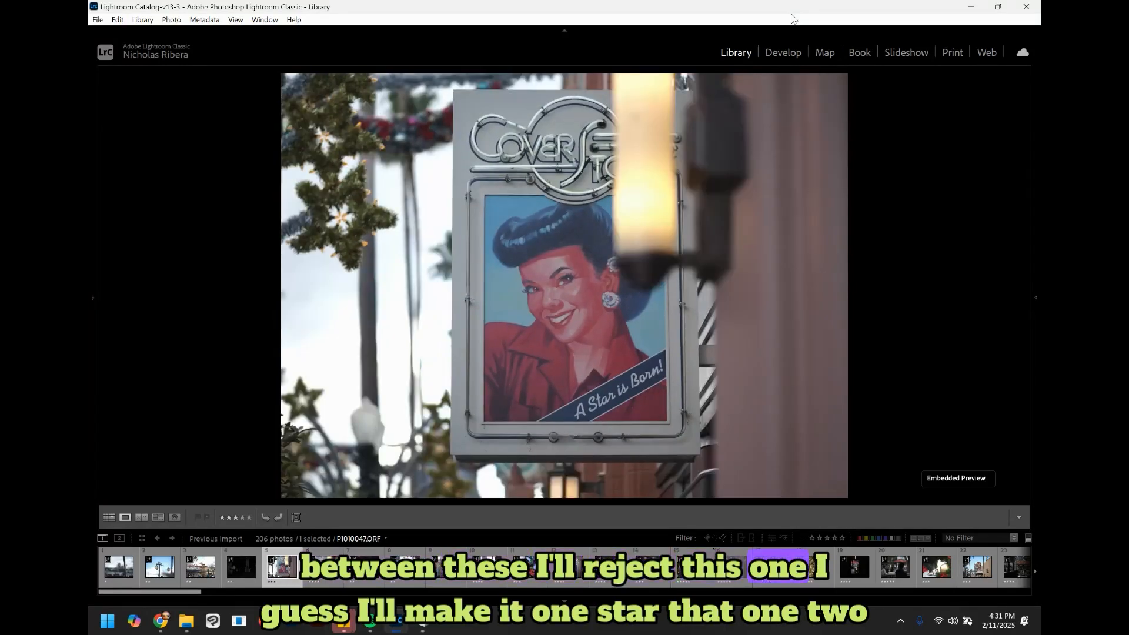
{"action": "key", "text": "1"}
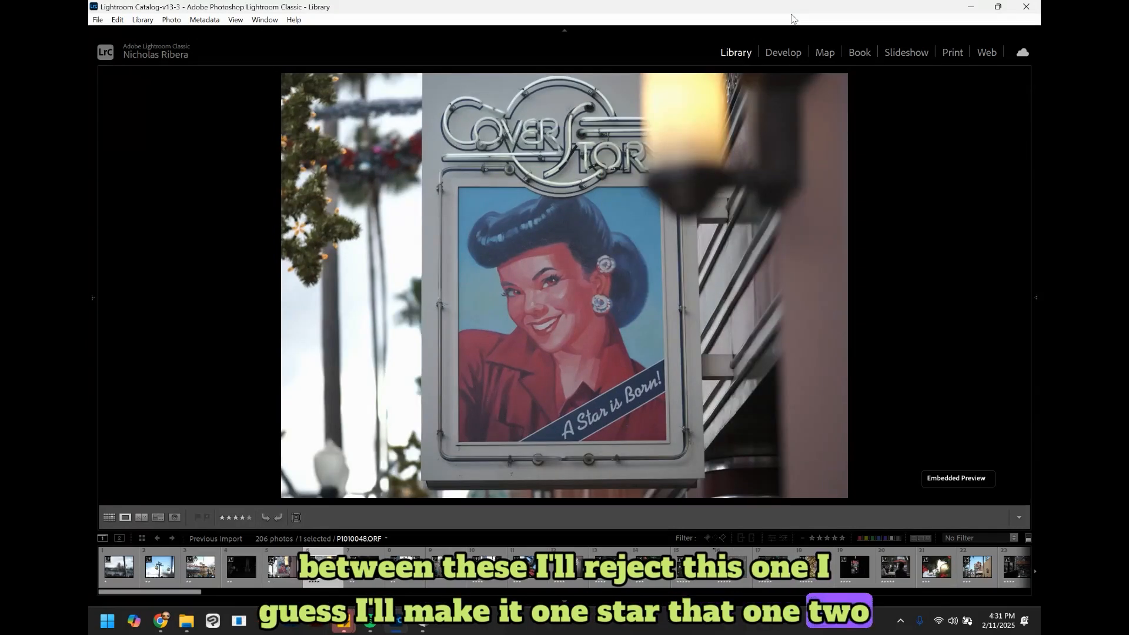
{"action": "key", "text": "2"}
{"action": "key", "text": "2"}
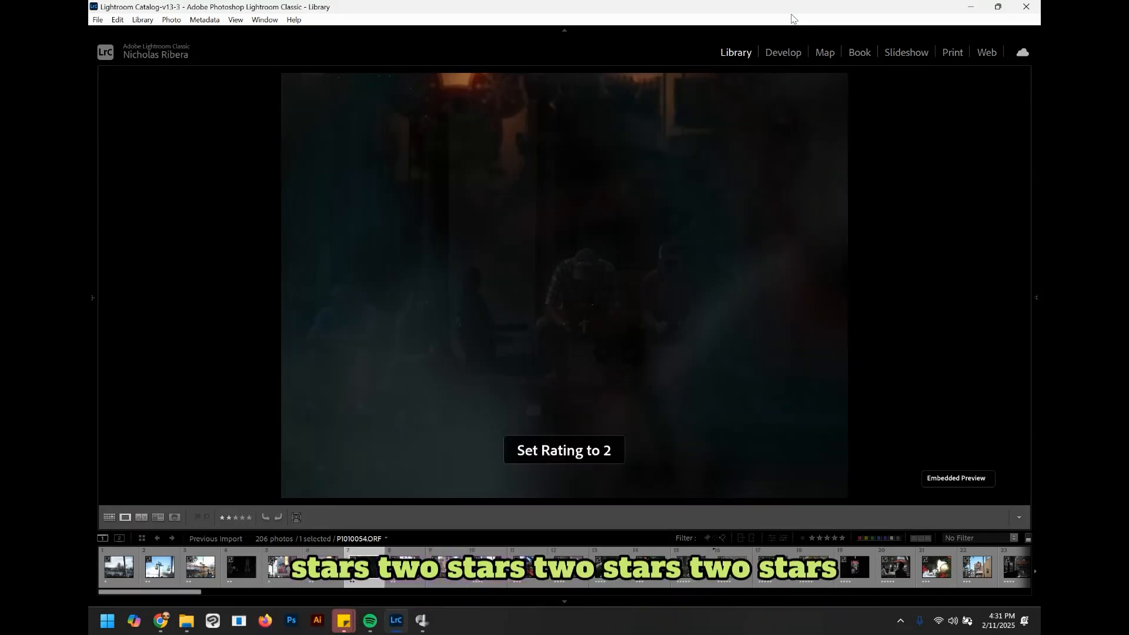
{"action": "key", "text": "2"}
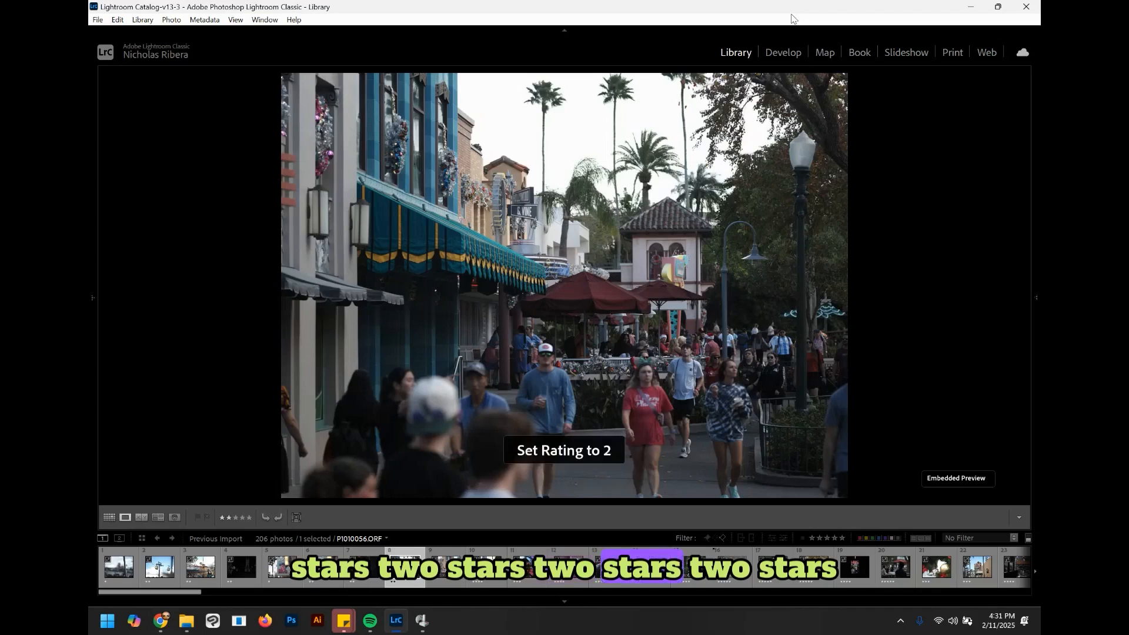
{"action": "key", "text": "2"}
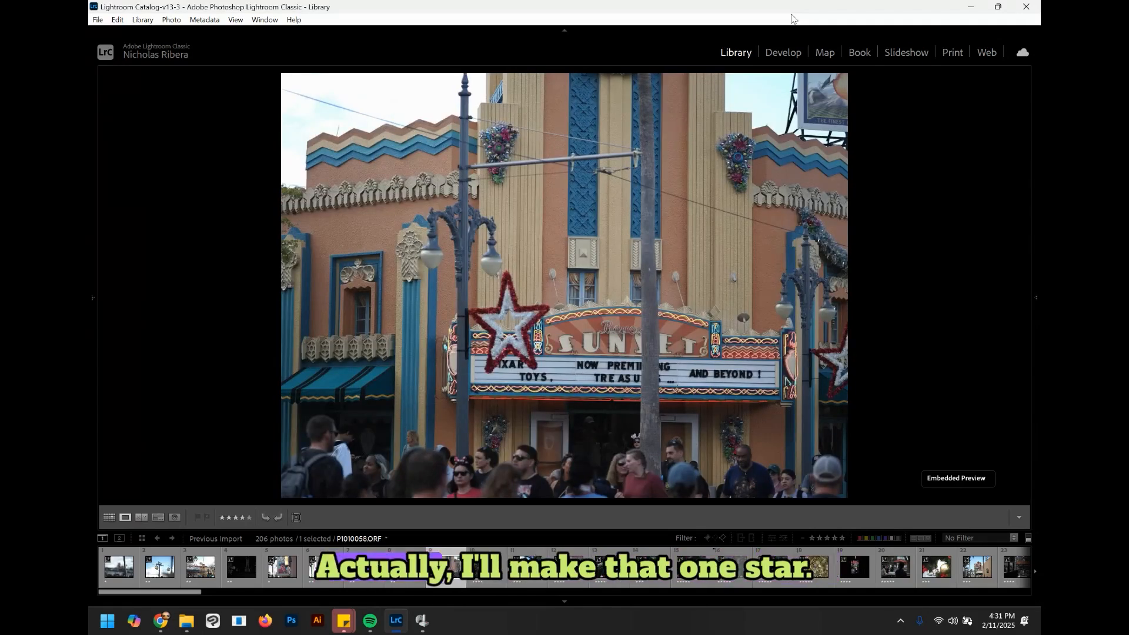
{"action": "key", "text": "1"}
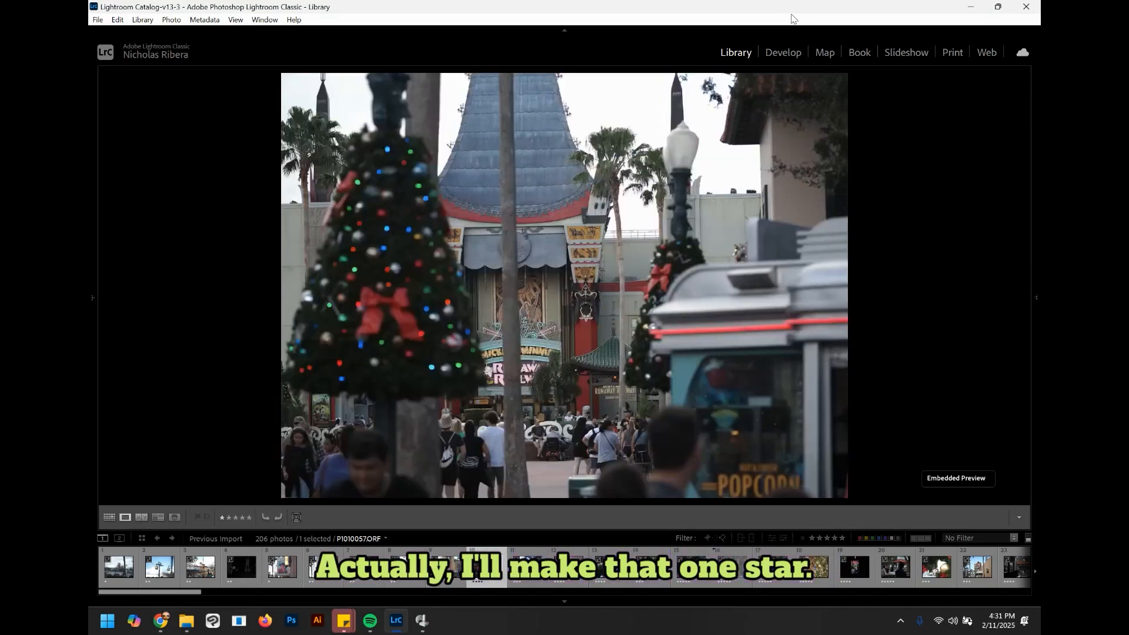
Step: Rate the Christmas tree ornament photos from two up to five stars, rejecting the duplicate ornament shot
{"action": "key", "text": "2"}
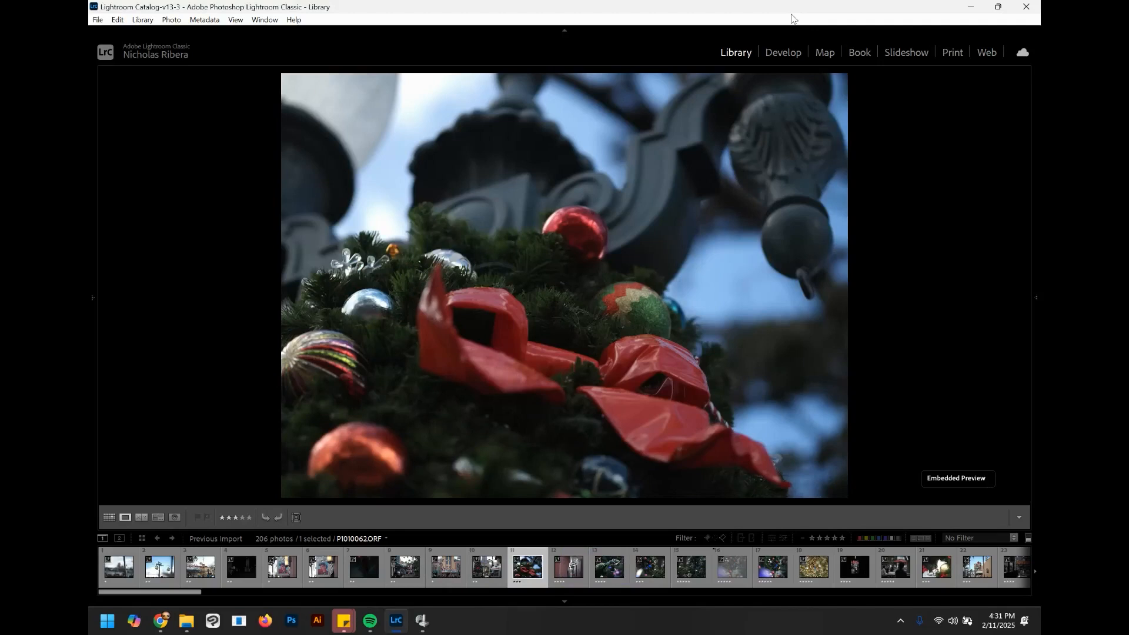
{"action": "key", "text": "2"}
{"action": "key", "text": "3"}
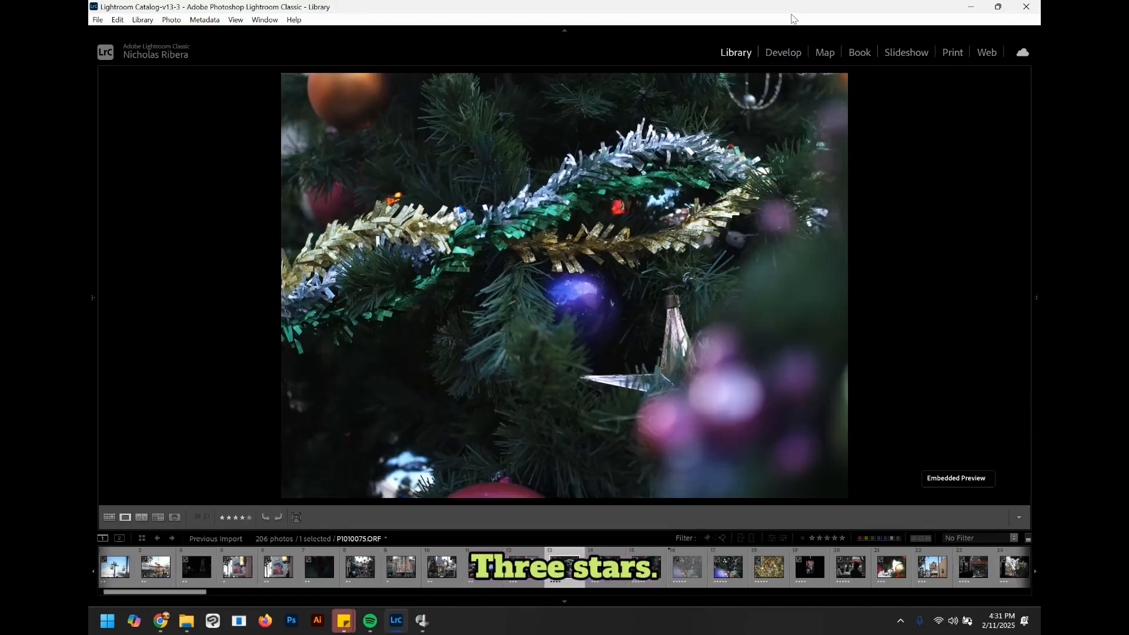
{"action": "key", "text": "3"}
{"action": "key", "text": "4"}
{"action": "key", "text": "4"}
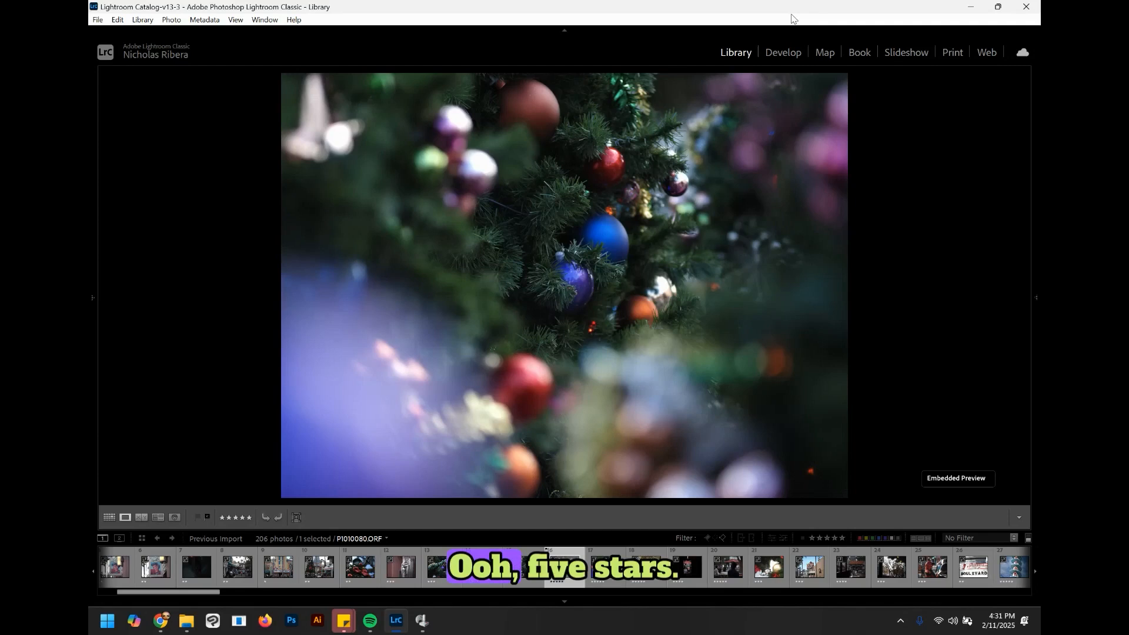
{"action": "key", "text": "5"}
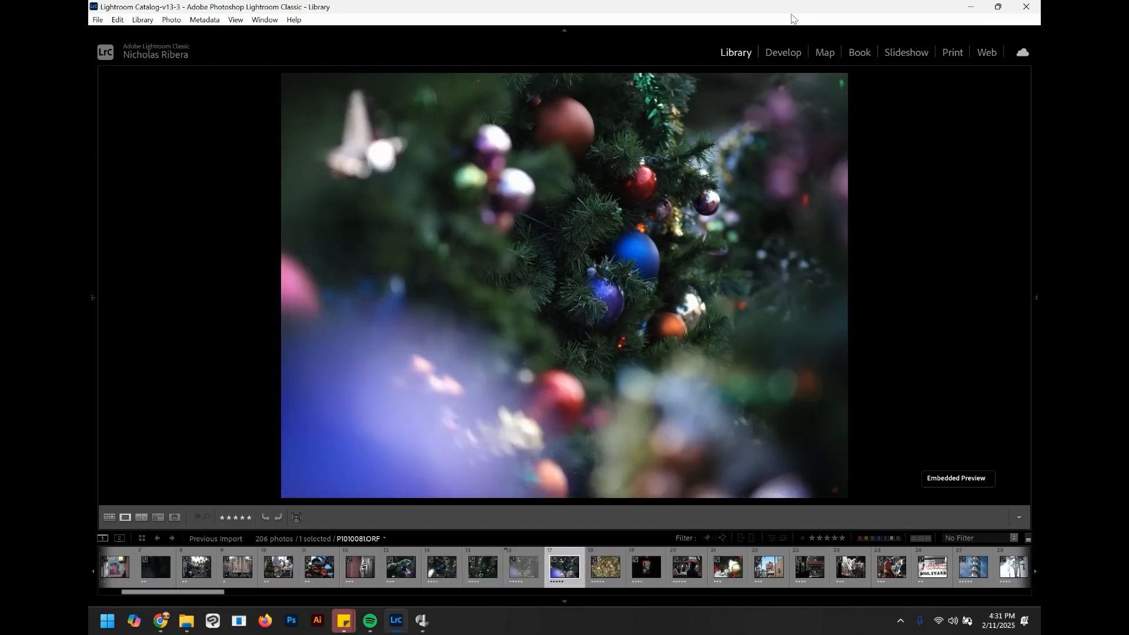
{"action": "key", "text": "x"}
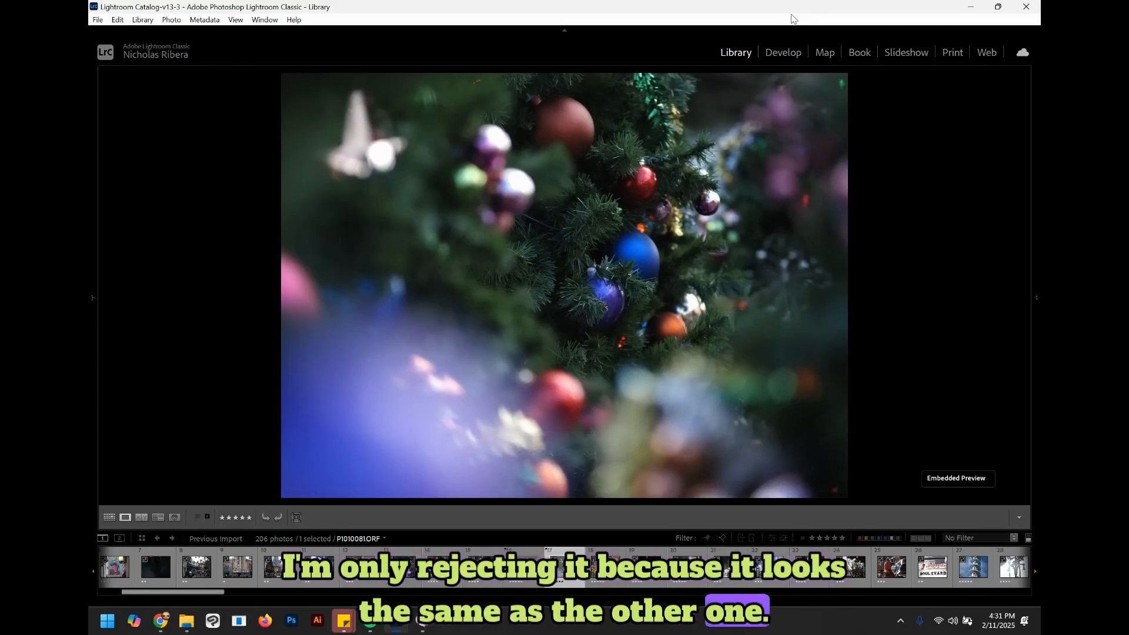
Step: Step through the tinsel and outdoor café photos, giving them one or two stars
{"action": "key", "text": "1"}
{"action": "key", "text": "Right"}
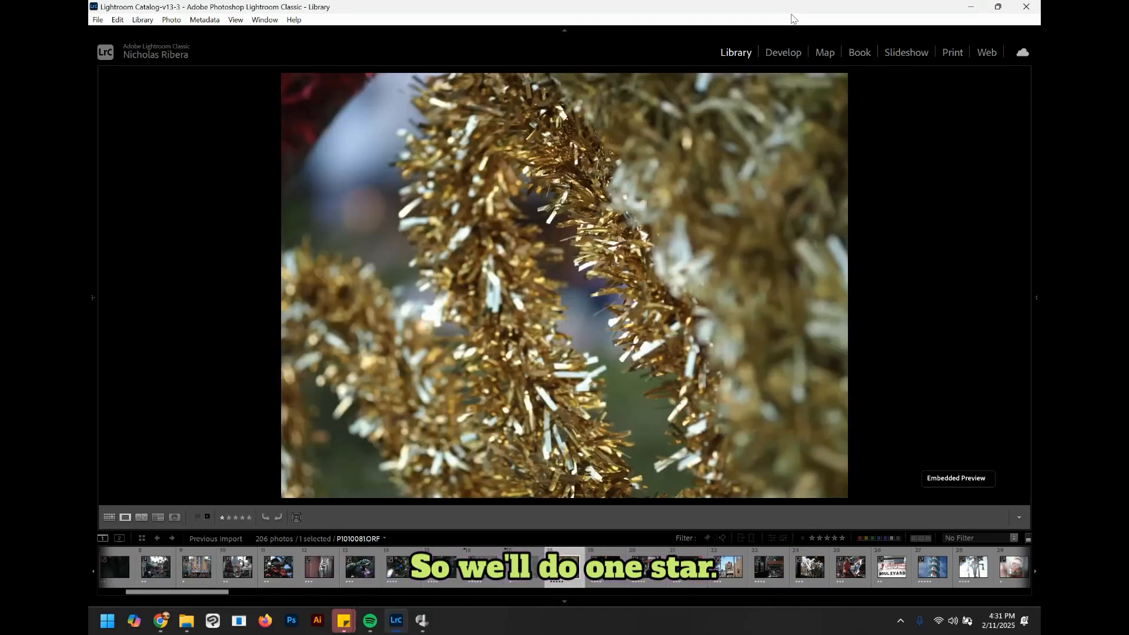
{"action": "key", "text": "2"}
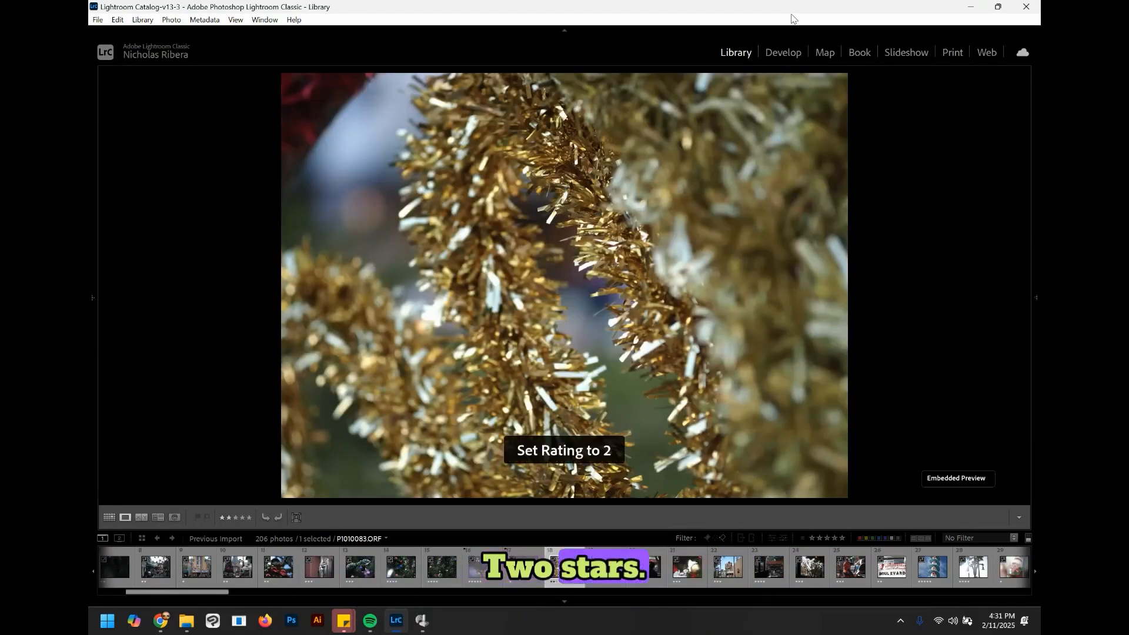
{"action": "key", "text": "Right"}
{"action": "key", "text": "2"}
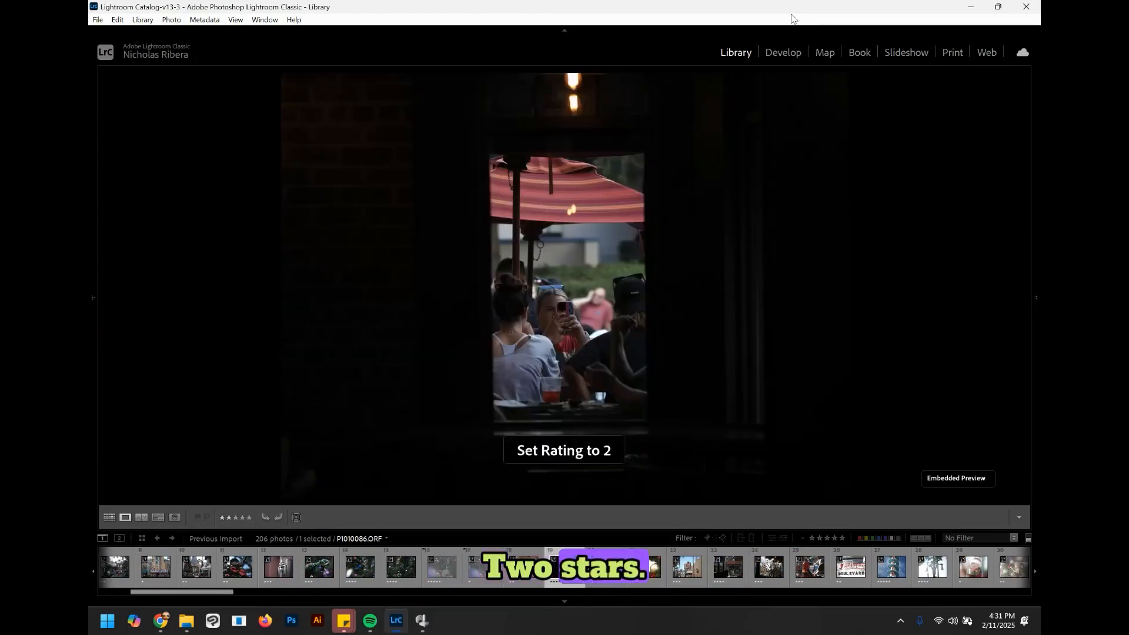
{"action": "key", "text": "Right"}
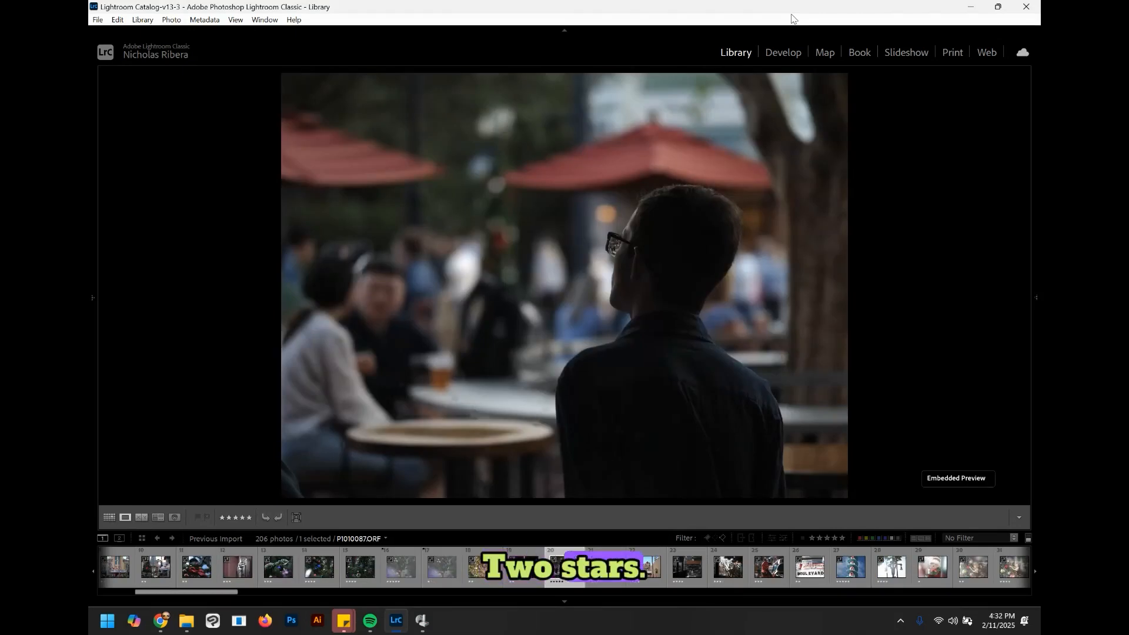
{"action": "key", "text": "2"}
{"action": "key", "text": "Right"}
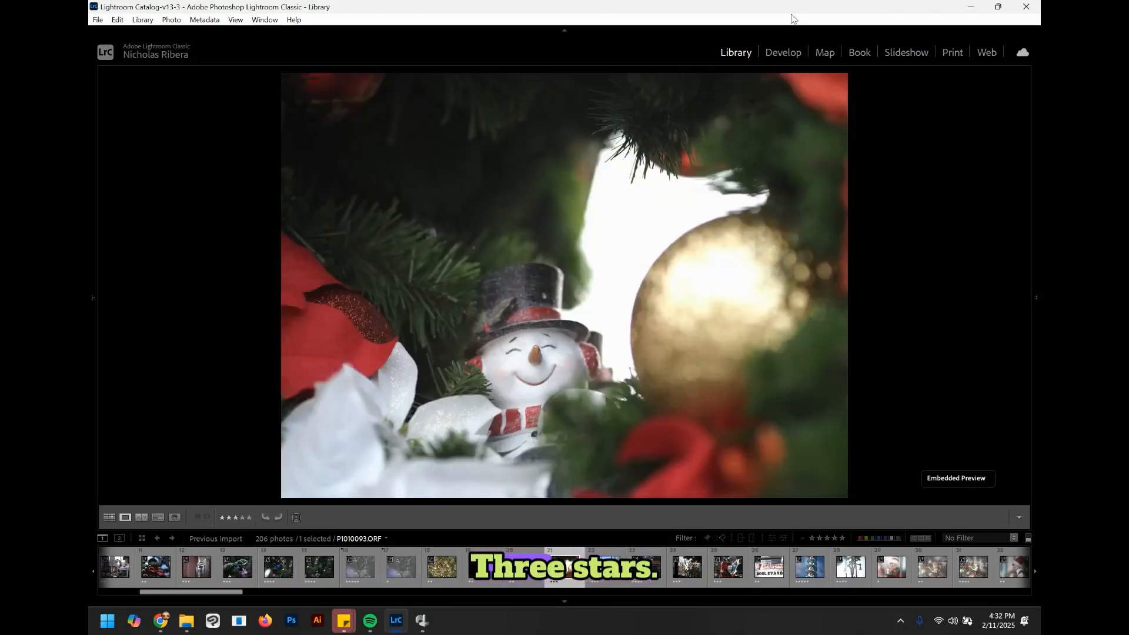
Step: Rate the snowman, Hollywood Tower, Boulevard sign, neon tower and figurine photos with one to four stars
{"action": "key", "text": "3"}
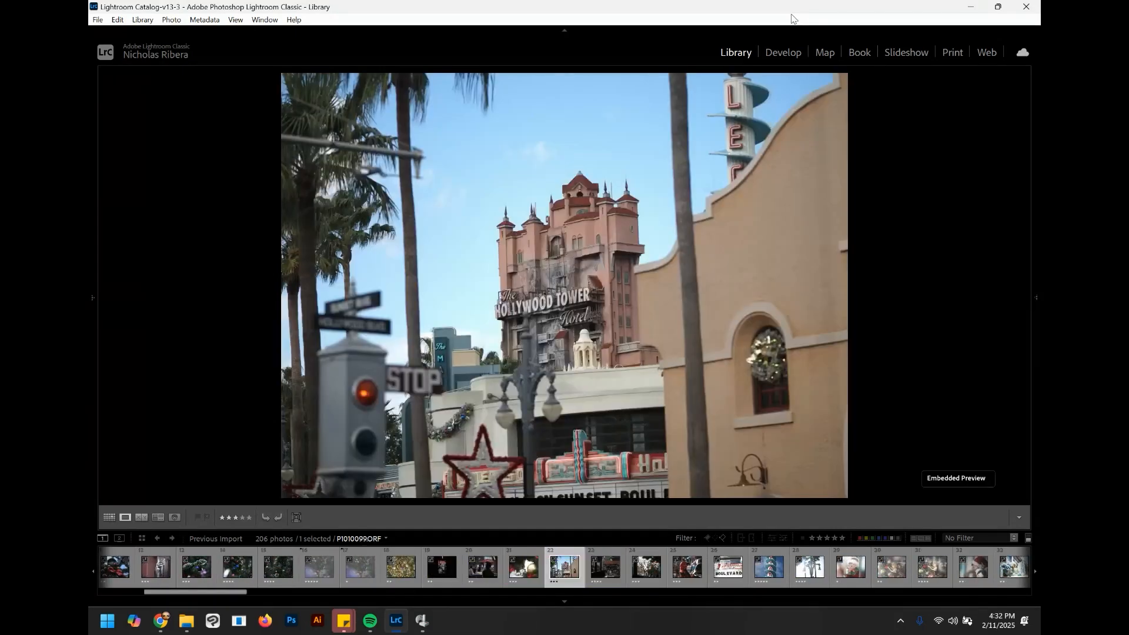
{"action": "key", "text": "3"}
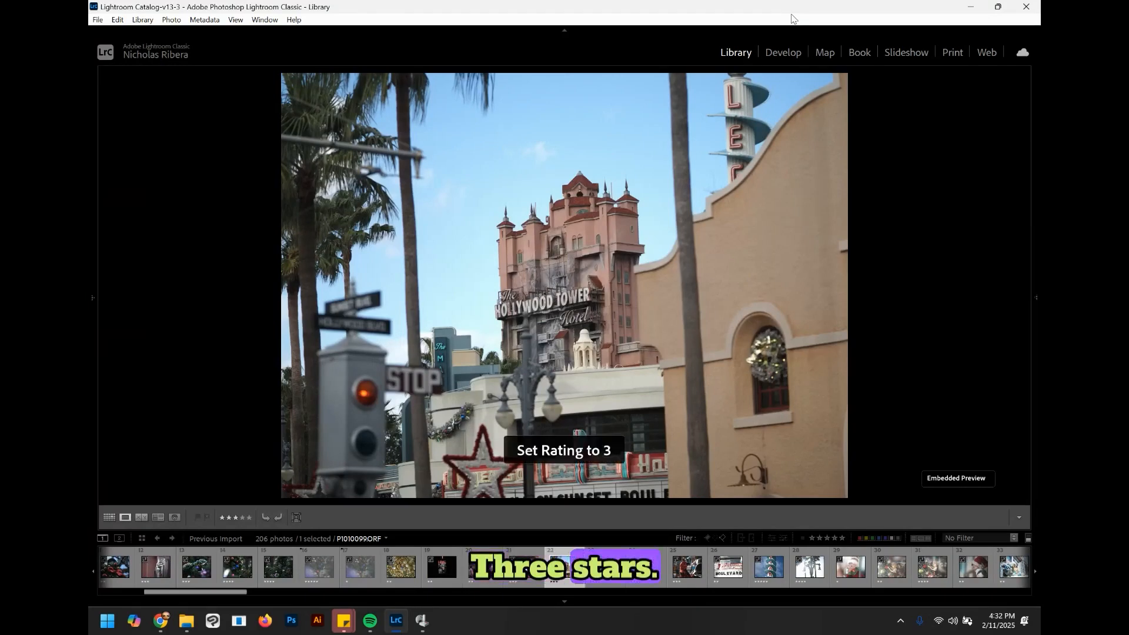
{"action": "key", "text": "2"}
{"action": "key", "text": "1"}
{"action": "key", "text": "4"}
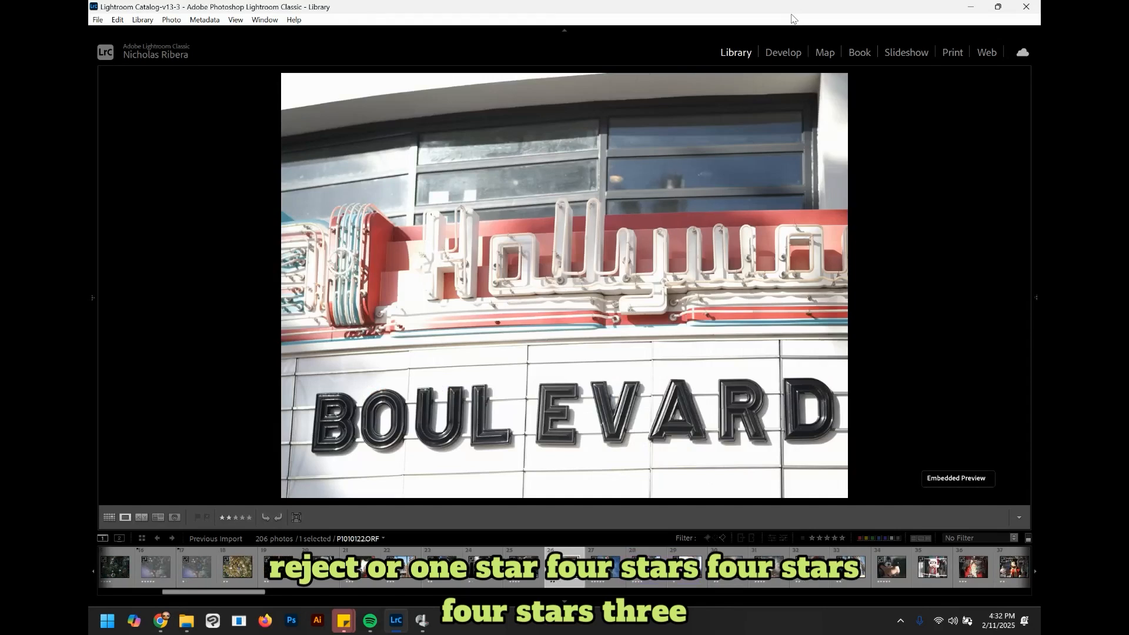
{"action": "key", "text": "4"}
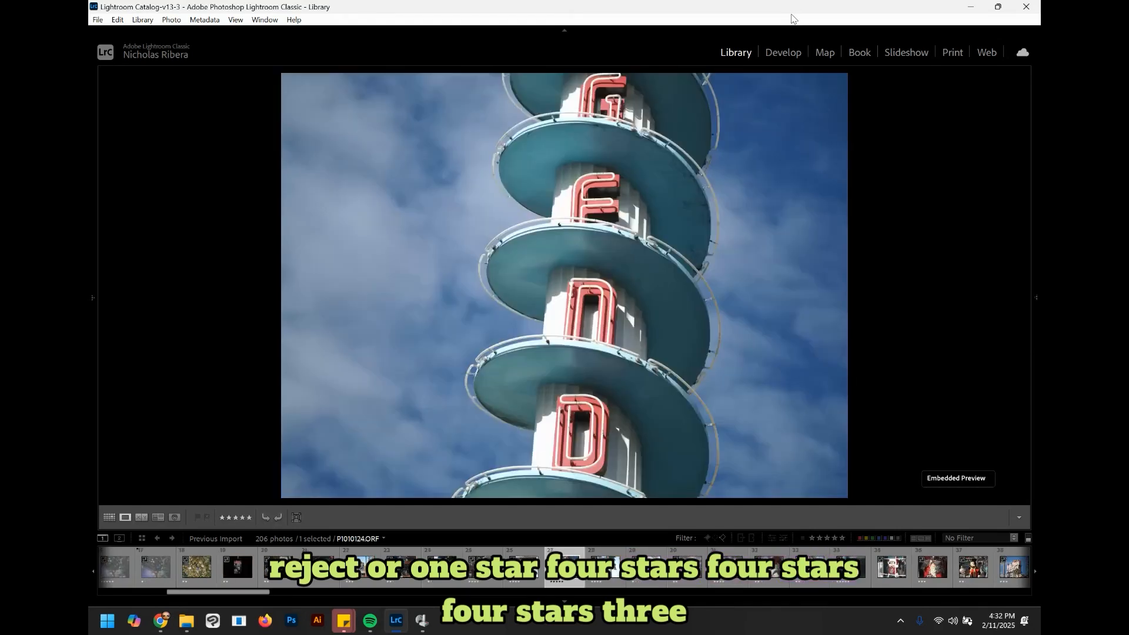
{"action": "key", "text": "4"}
{"action": "key", "text": "3"}
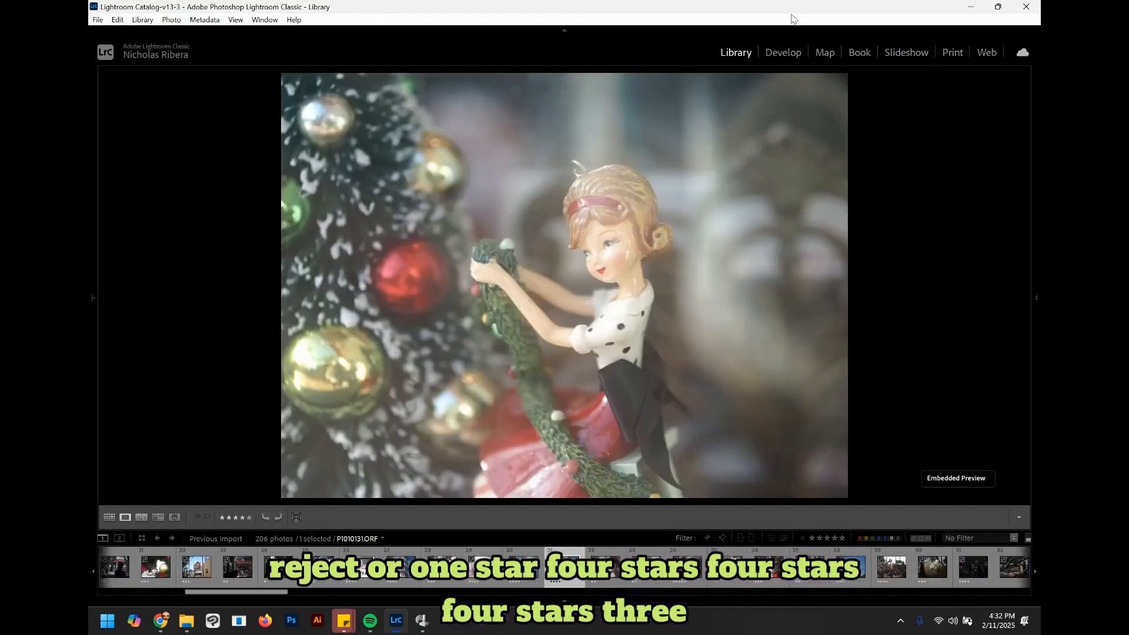
{"action": "key", "text": "1"}
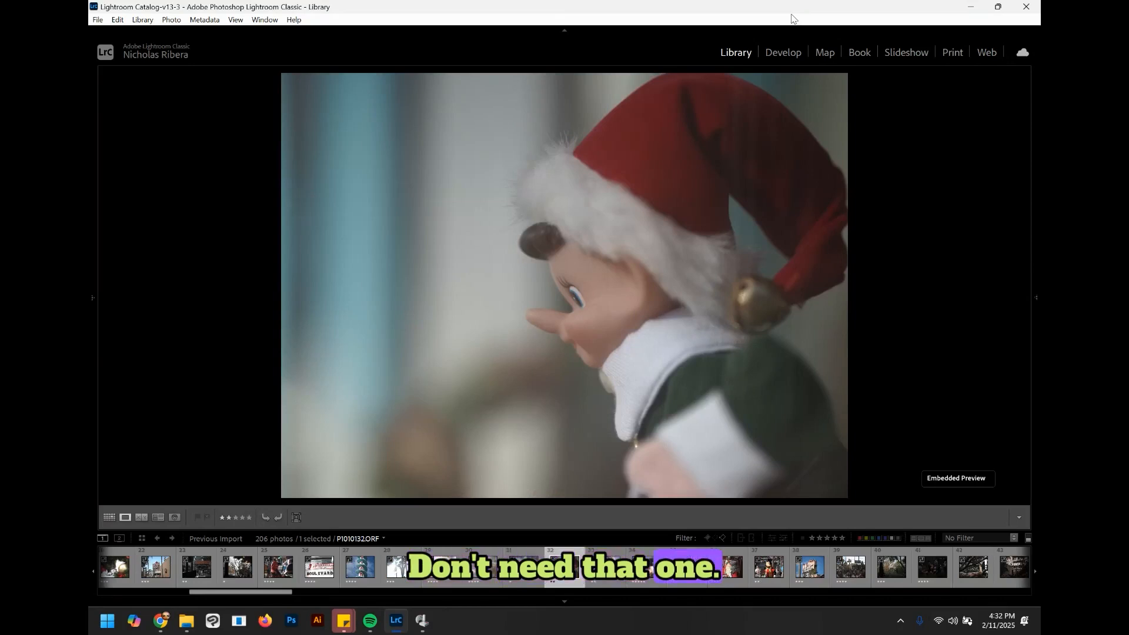
Step: Rate the Stitch, Mickey, Santa ornament and Hollywood Tower photos with one to three stars
{"action": "key", "text": "2"}
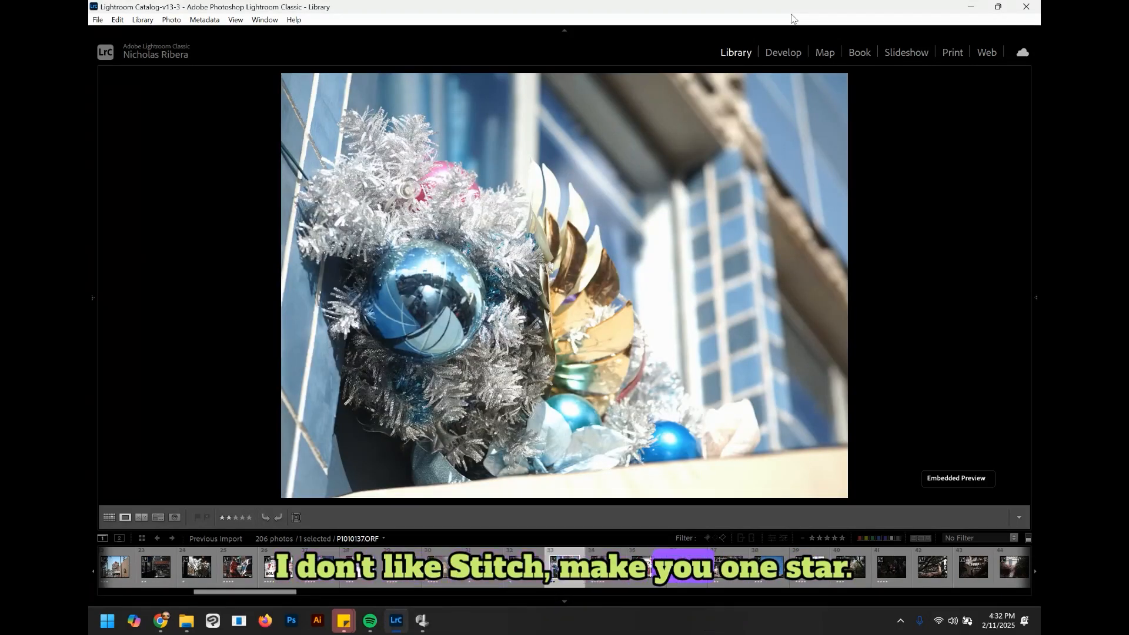
{"action": "key", "text": "1"}
{"action": "key", "text": "2"}
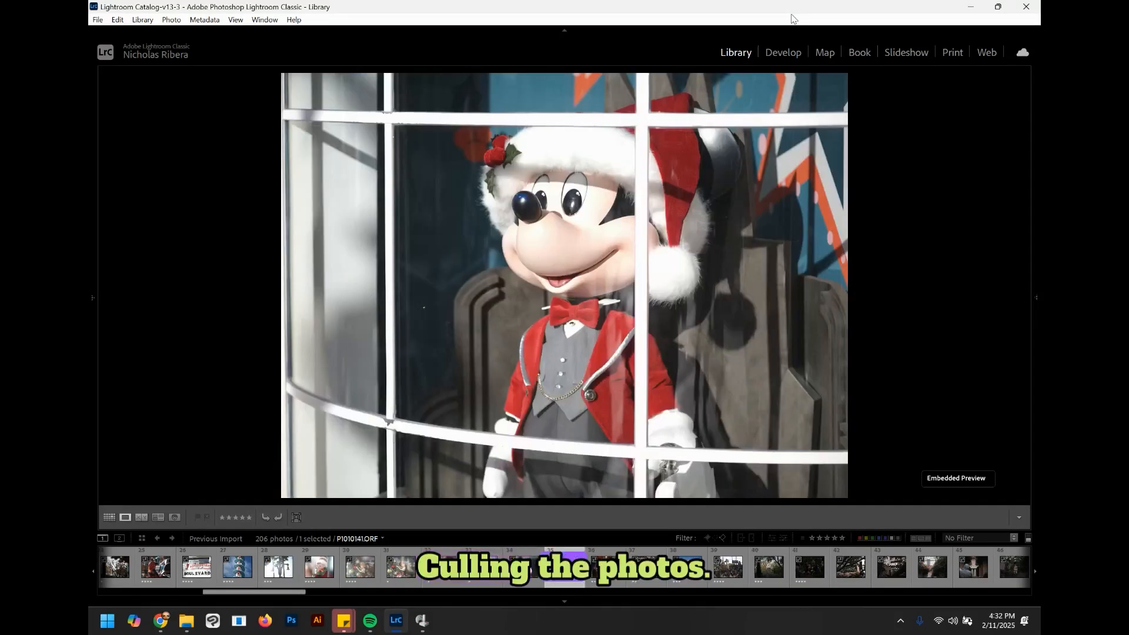
{"action": "key", "text": "1"}
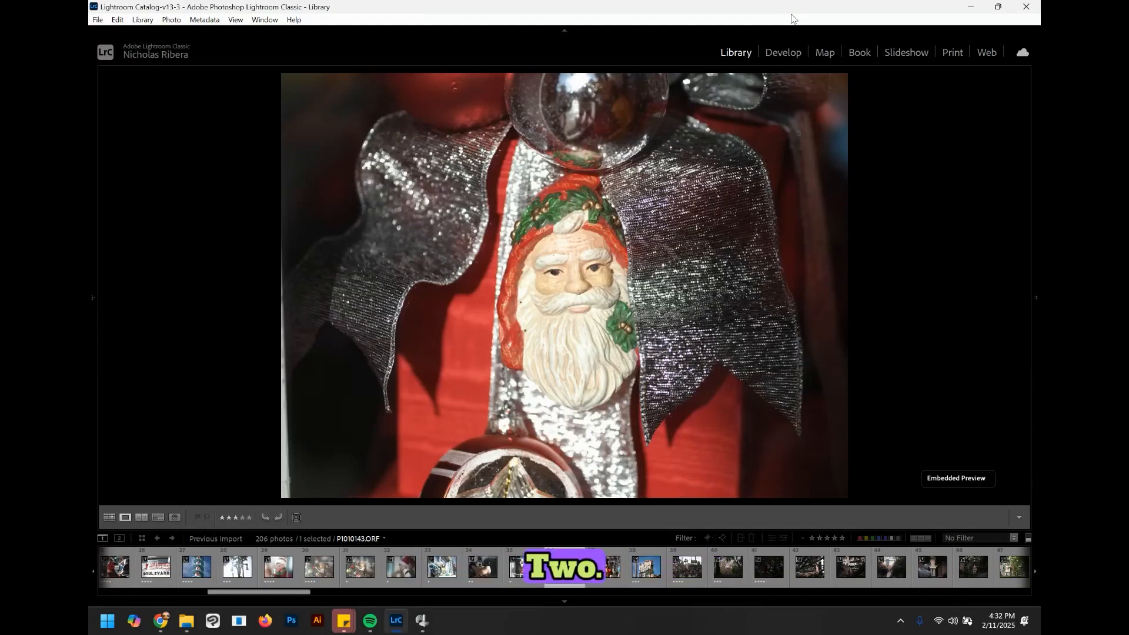
{"action": "key", "text": "2"}
{"action": "key", "text": "Right"}
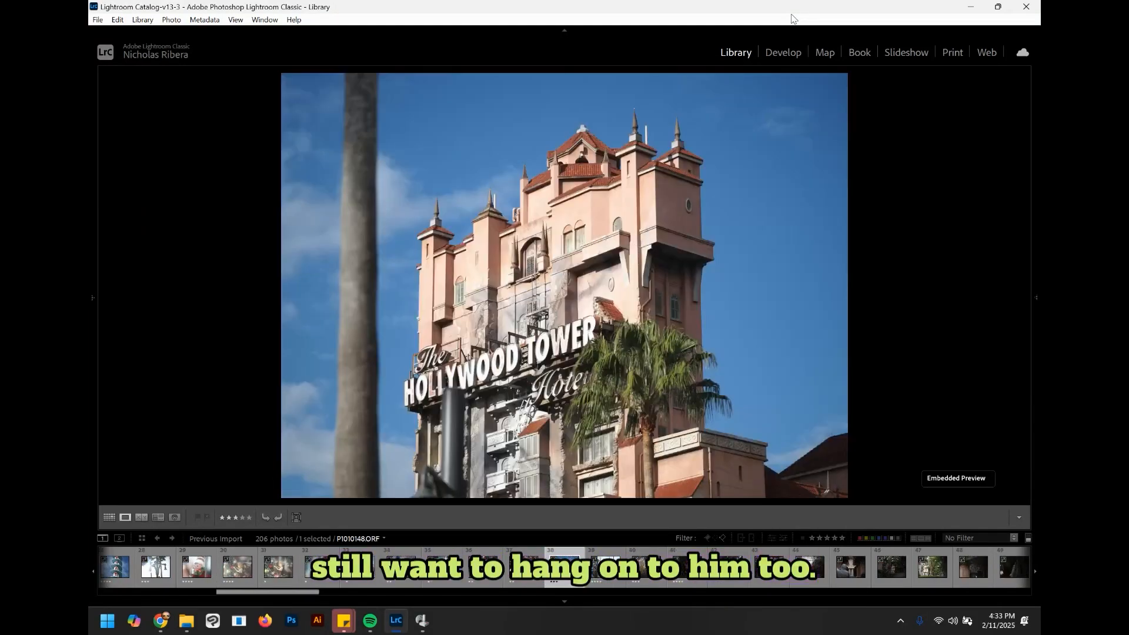
{"action": "key", "text": "3"}
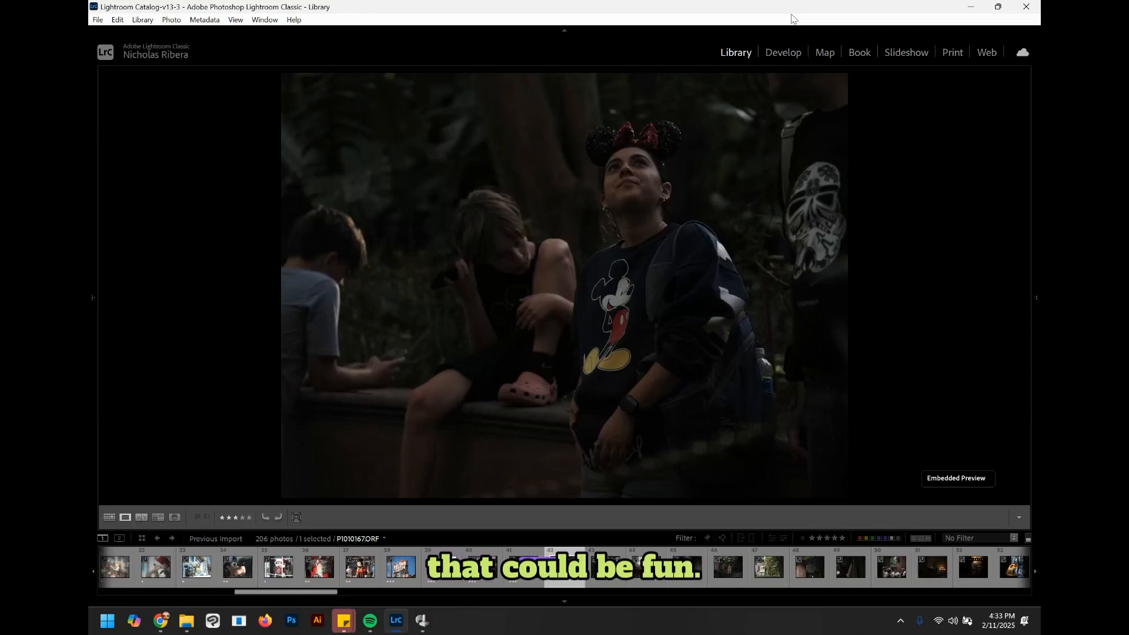
Step: Step through the tree-obscured Tower Hotel photos, giving each one star
{"action": "key", "text": "Right"}
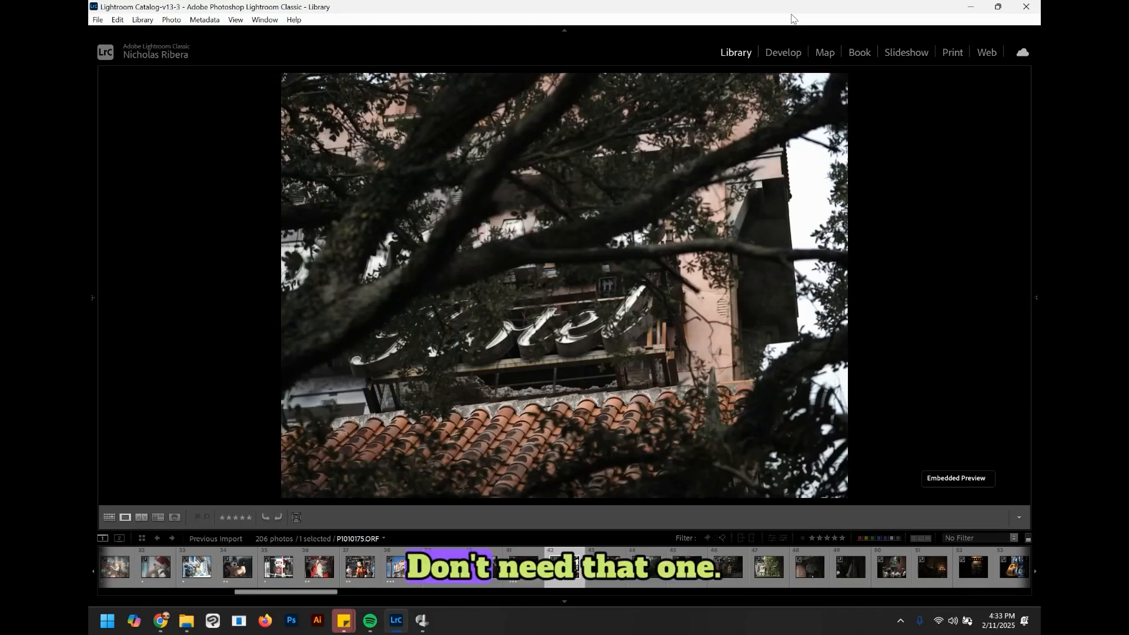
{"action": "key", "text": "1"}
{"action": "key", "text": "Right"}
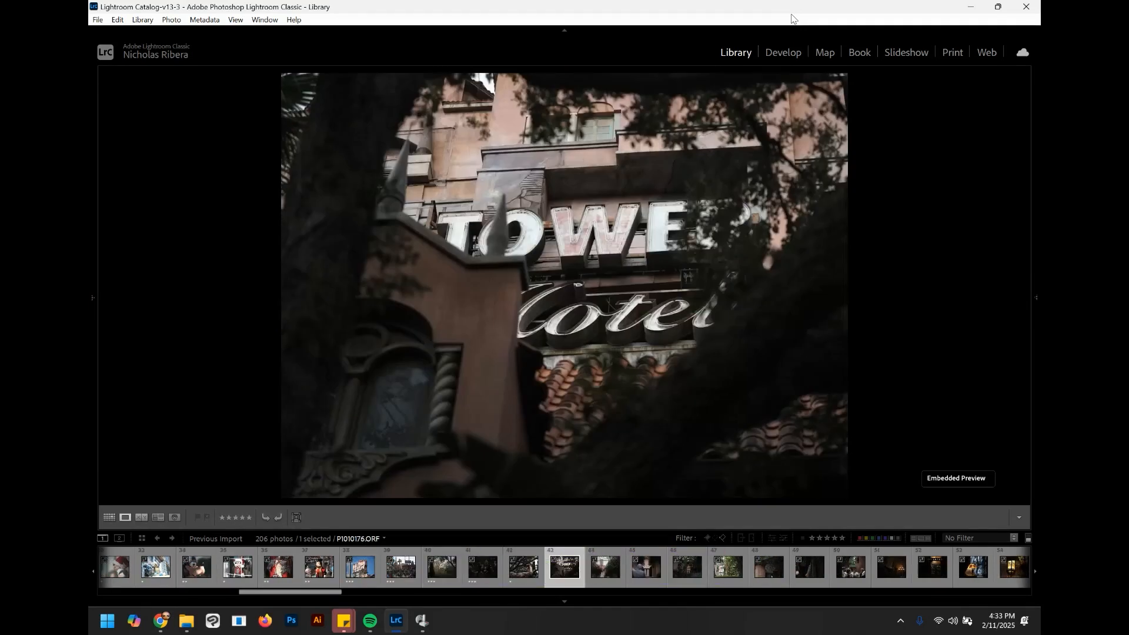
{"action": "key", "text": "Right"}
{"action": "key", "text": "1"}
{"action": "key", "text": "Right"}
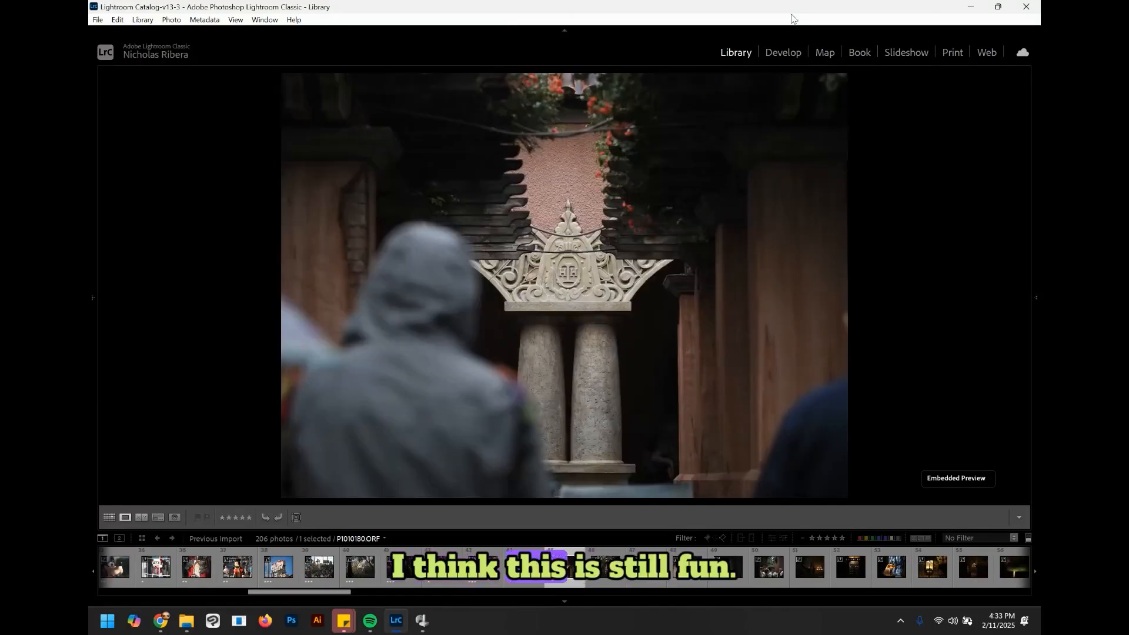
{"action": "key", "text": "Right"}
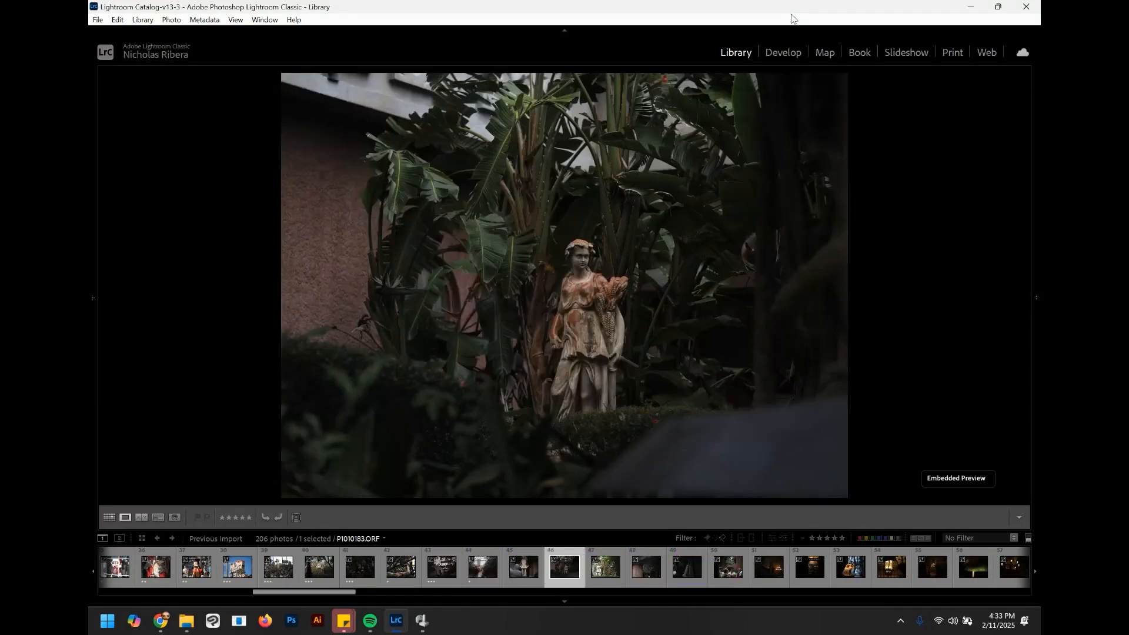
{"action": "key", "text": "Right"}
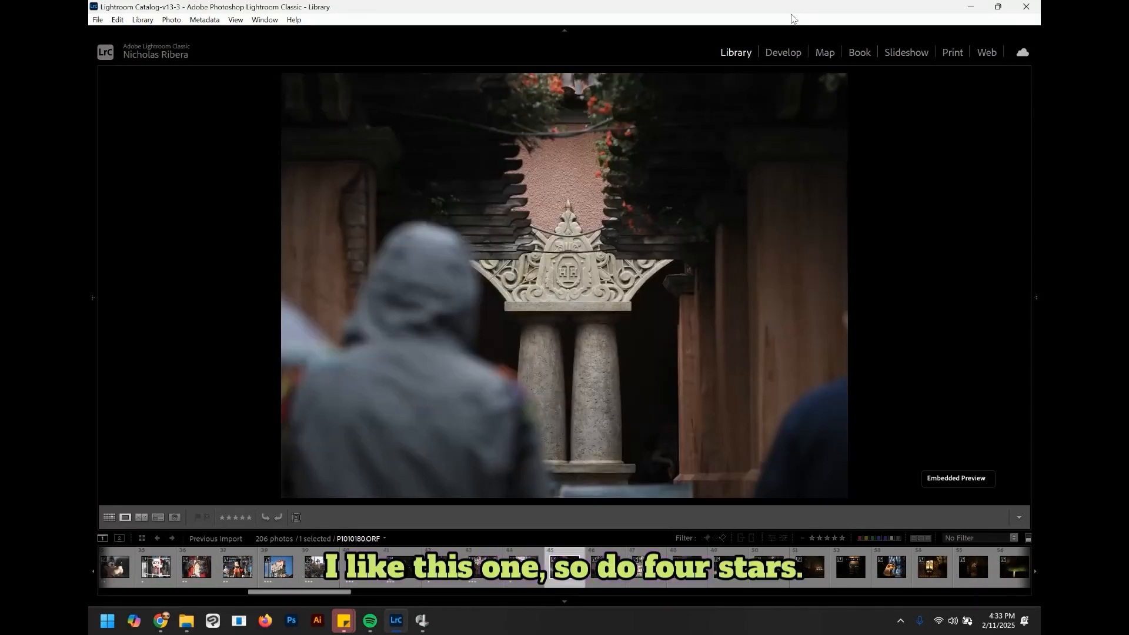
Step: Give the hooded figure and column photo four stars and the garden statue photo three stars
{"action": "key", "text": "4"}
{"action": "key", "text": "Right"}
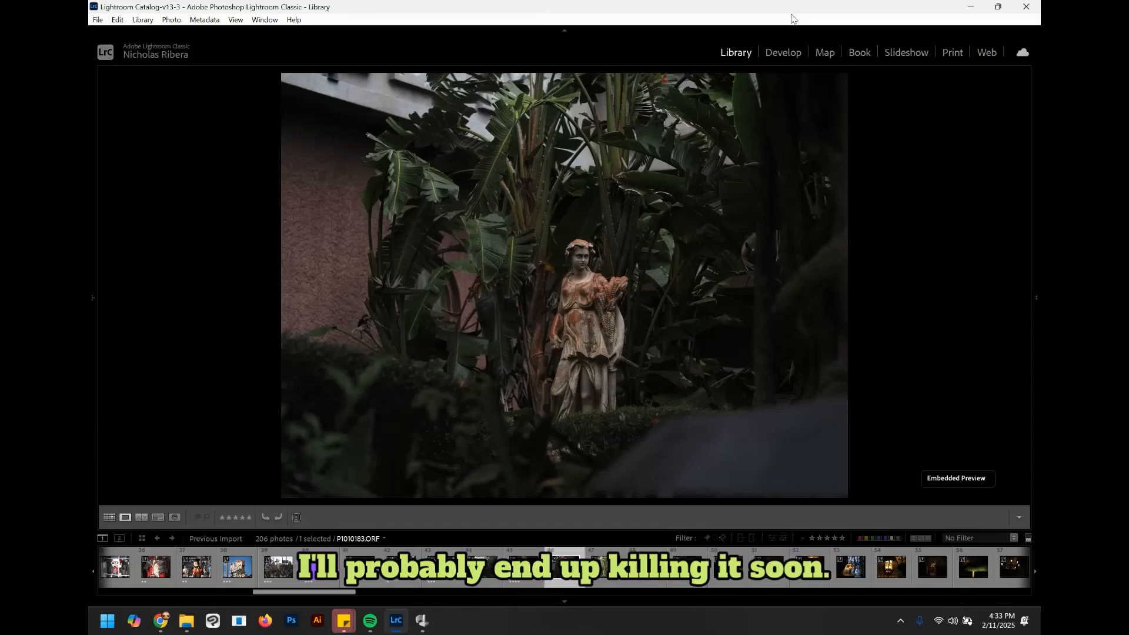
{"action": "key", "text": "Right"}
{"action": "key", "text": "3"}
{"action": "key", "text": "Right"}
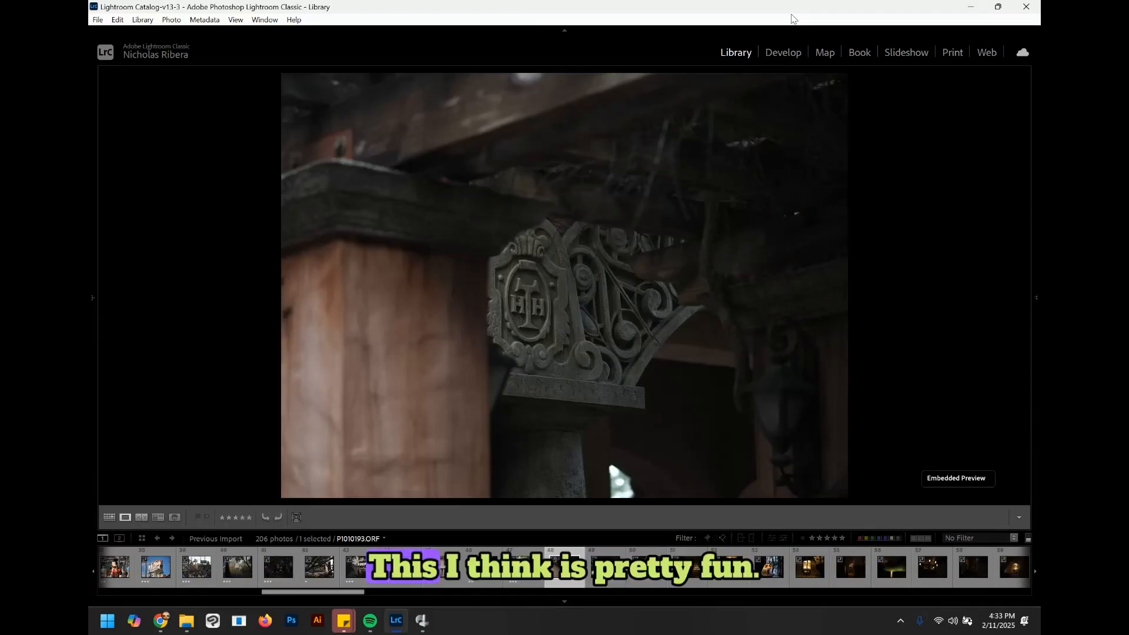
Step: Rate the ornate bracket, crowd and dark bearded-figure photos with two or three stars each
{"action": "key", "text": "3"}
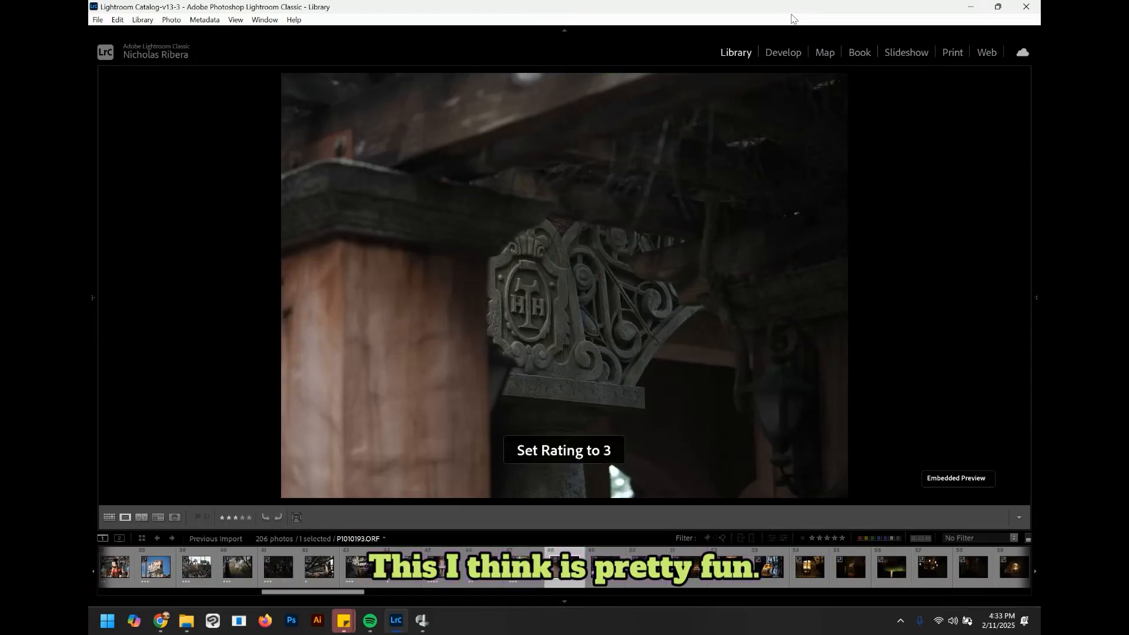
{"action": "key", "text": "Right"}
{"action": "key", "text": "2"}
{"action": "key", "text": "Right"}
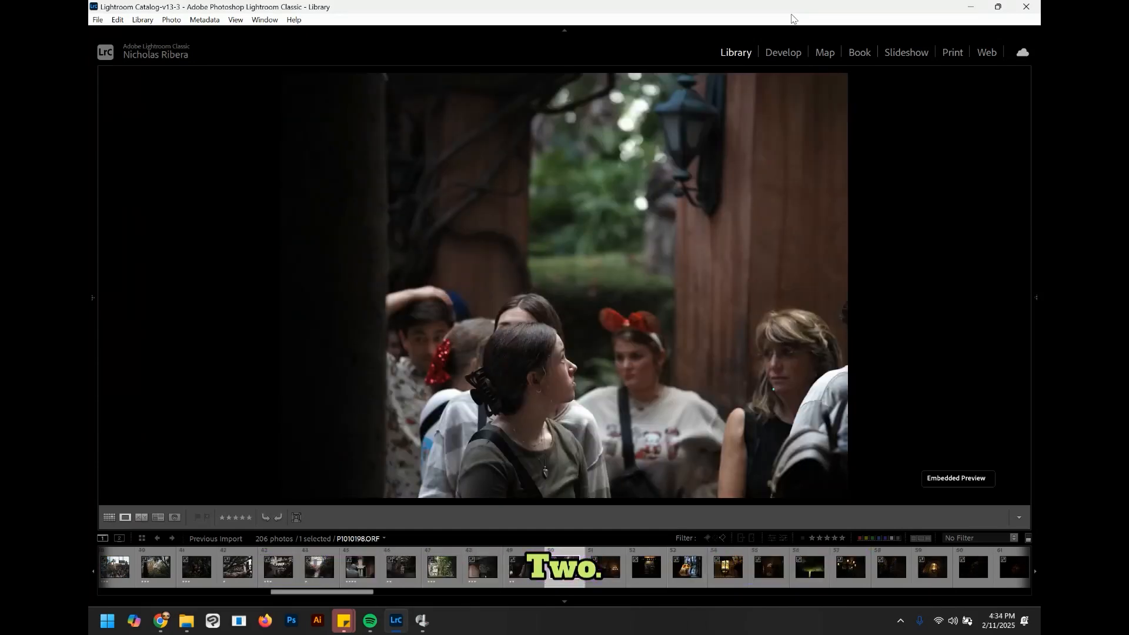
{"action": "key", "text": "3"}
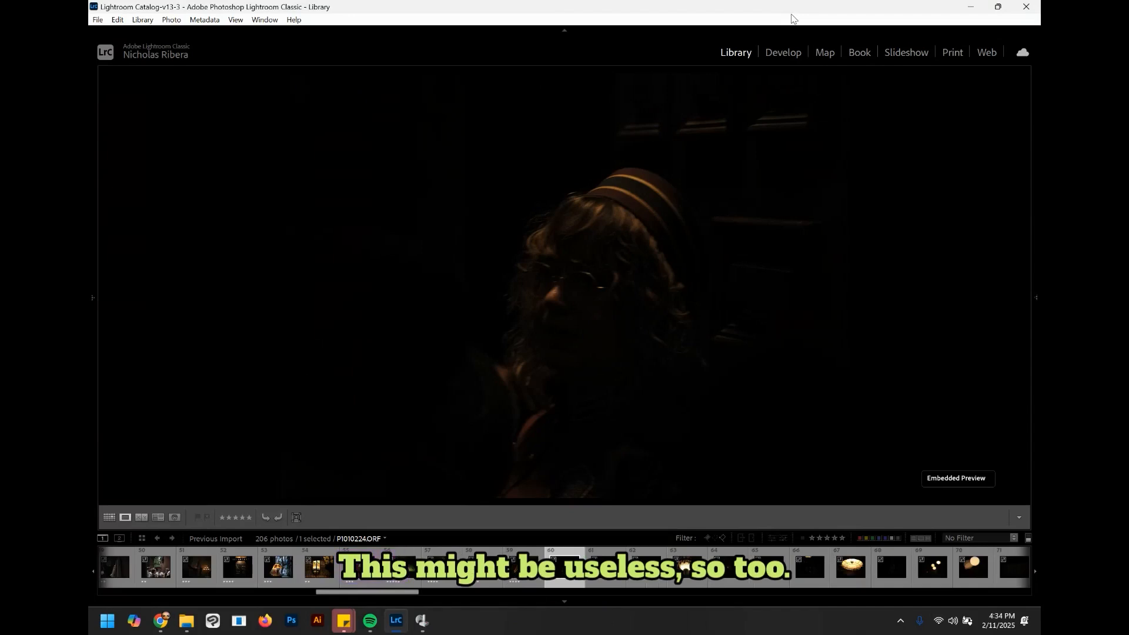
{"action": "key", "text": "2"}
{"action": "key", "text": "Right"}
{"action": "key", "text": "3"}
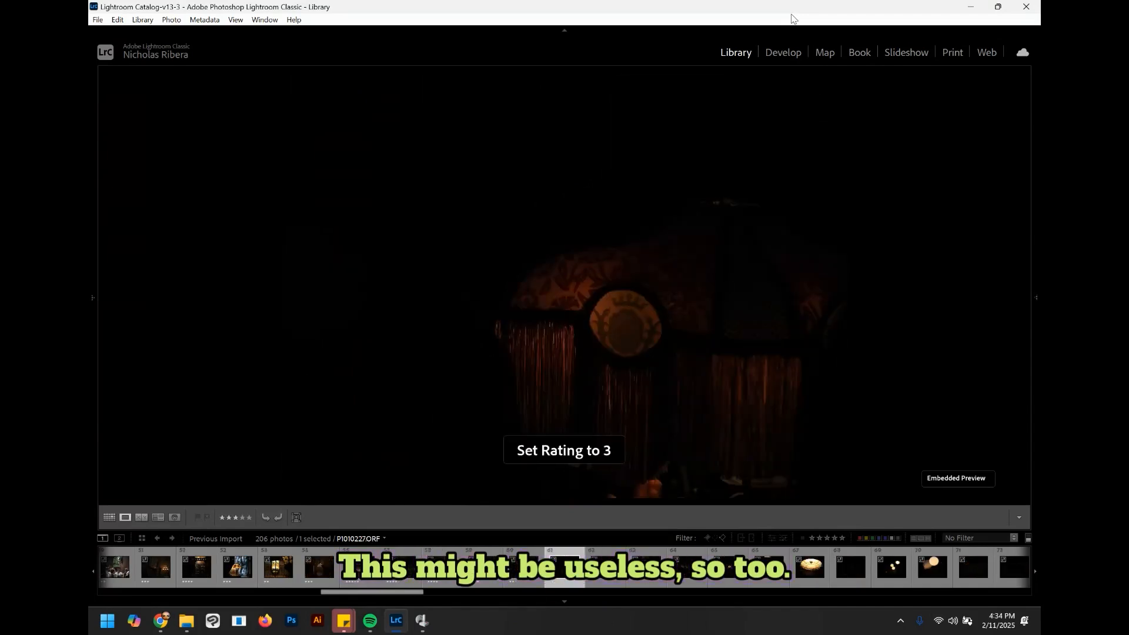
Step: Step through the dark lamp and statue photos, giving them three and four stars
{"action": "key", "text": "Right"}
{"action": "key", "text": "Right"}
{"action": "key", "text": "Right"}
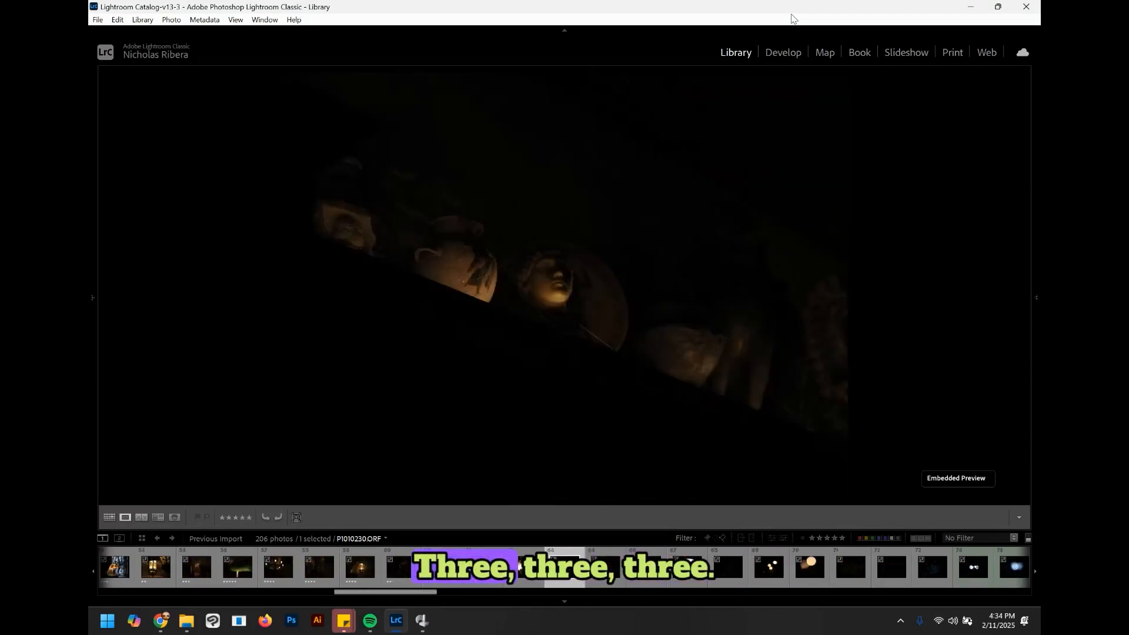
{"action": "key", "text": "Right"}
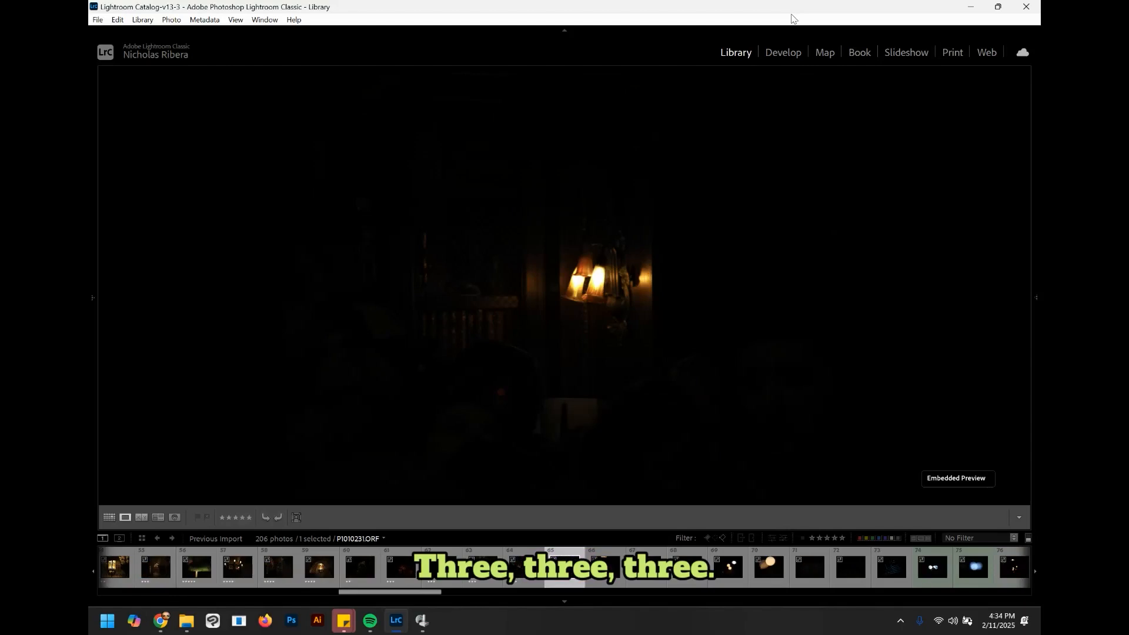
{"action": "key", "text": "3"}
{"action": "key", "text": "Right"}
{"action": "key", "text": "Right"}
{"action": "key", "text": "Right"}
{"action": "key", "text": "Right"}
{"action": "key", "text": "Right"}
{"action": "key", "text": "Right"}
{"action": "key", "text": "4"}
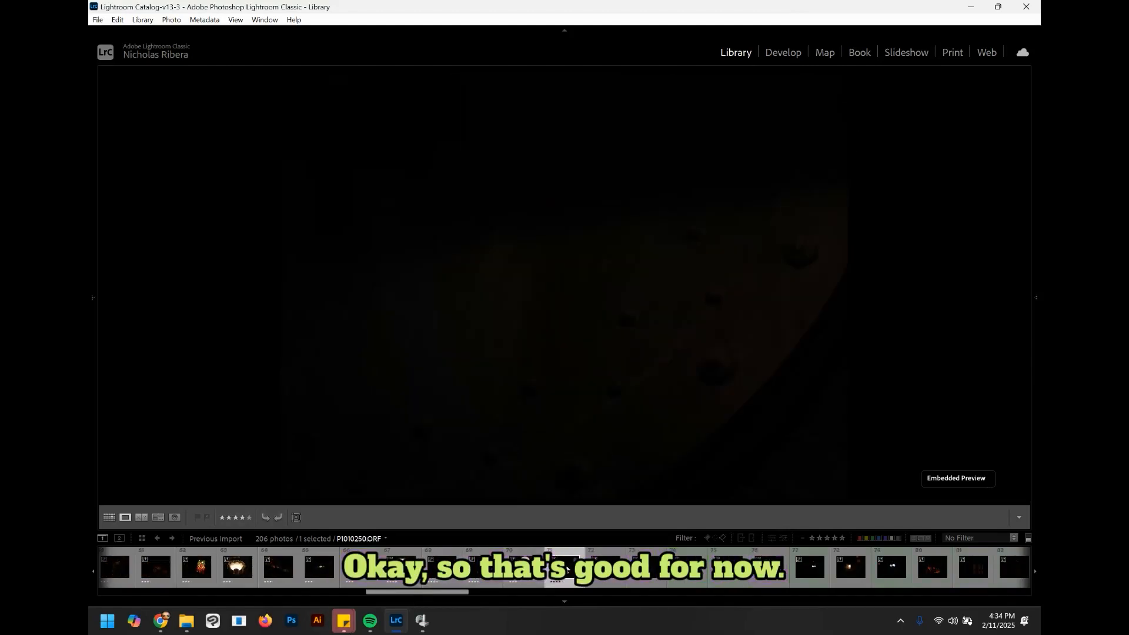
Step: Turn the library filter on to show flagged and unflagged photos whose rating is equal to one star
{"action": "left_click", "coordinate": [1027, 538]}
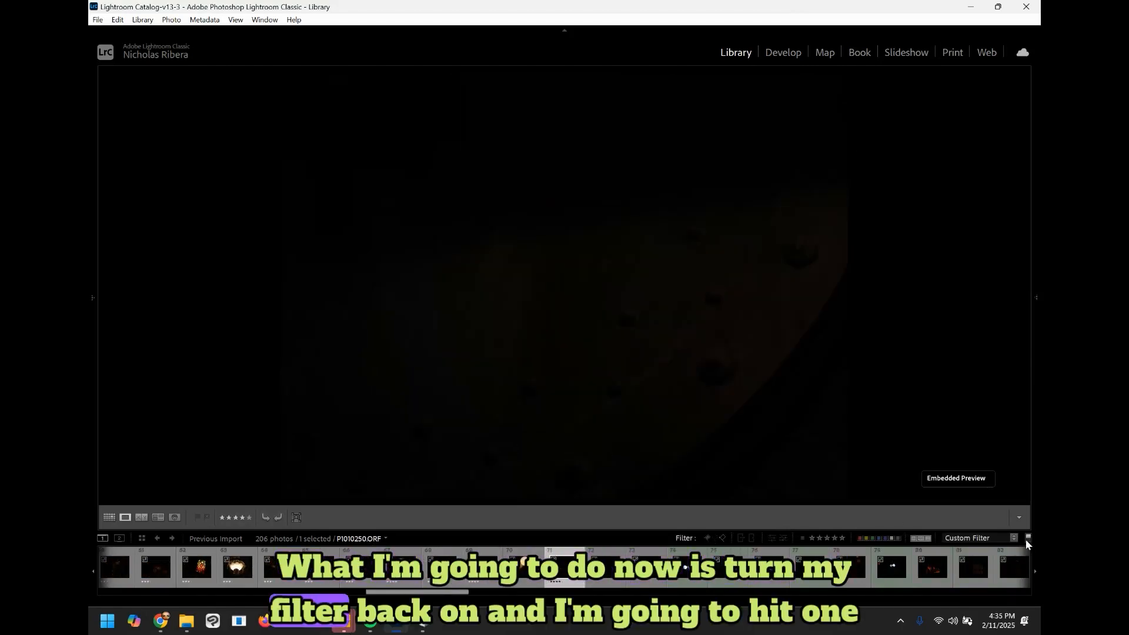
{"action": "left_click", "coordinate": [812, 538]}
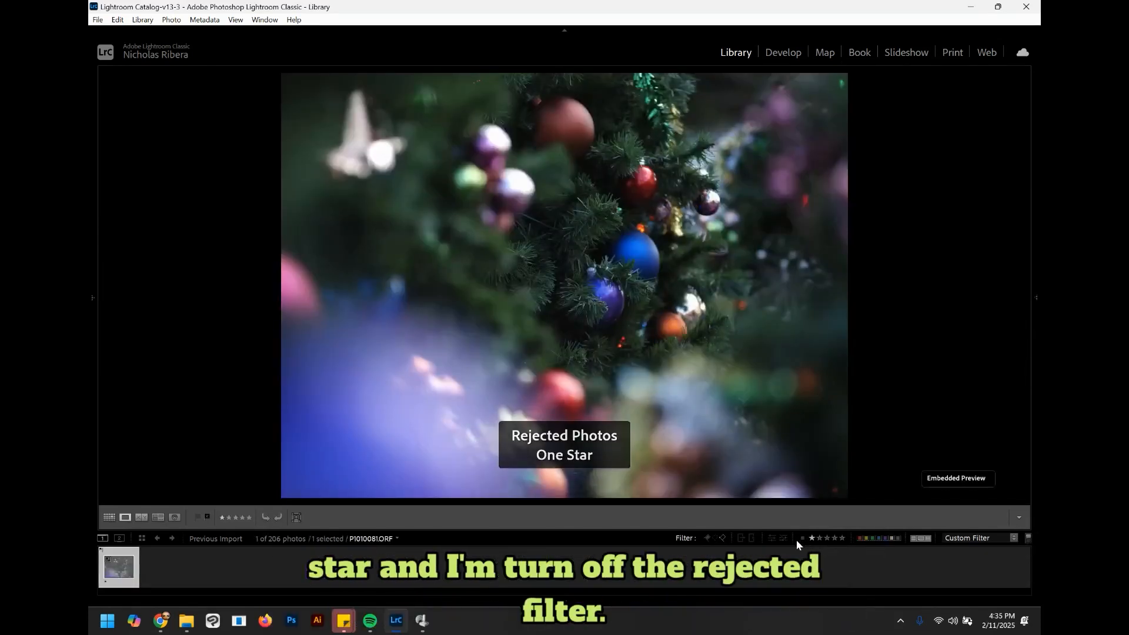
{"action": "left_click", "coordinate": [709, 539]}
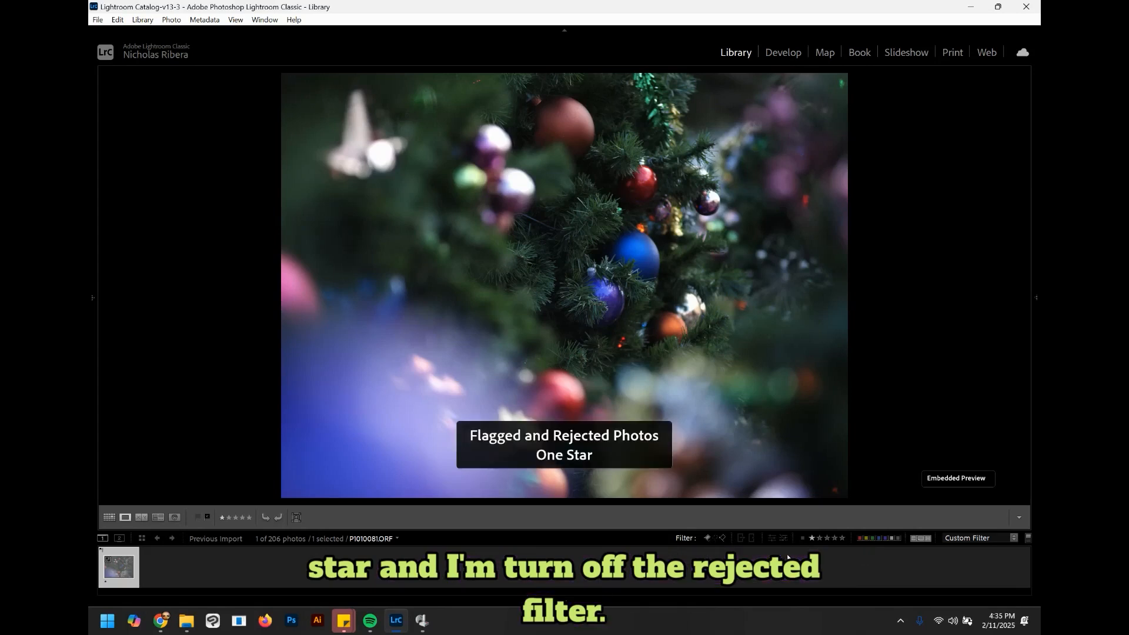
{"action": "left_click", "coordinate": [705, 536]}
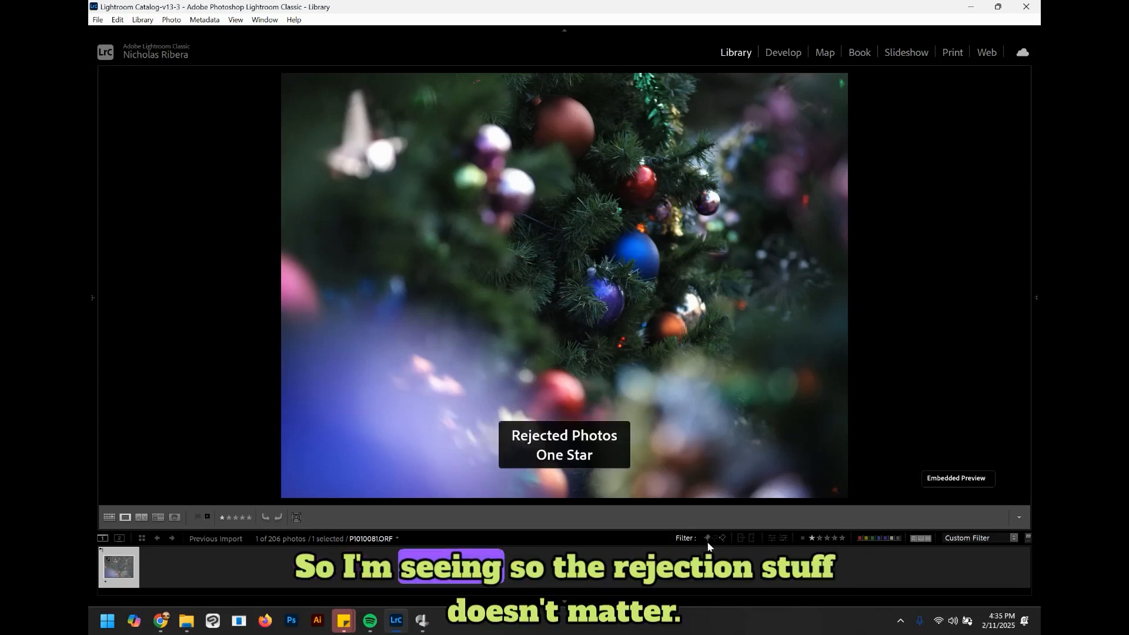
{"action": "left_click", "coordinate": [716, 537]}
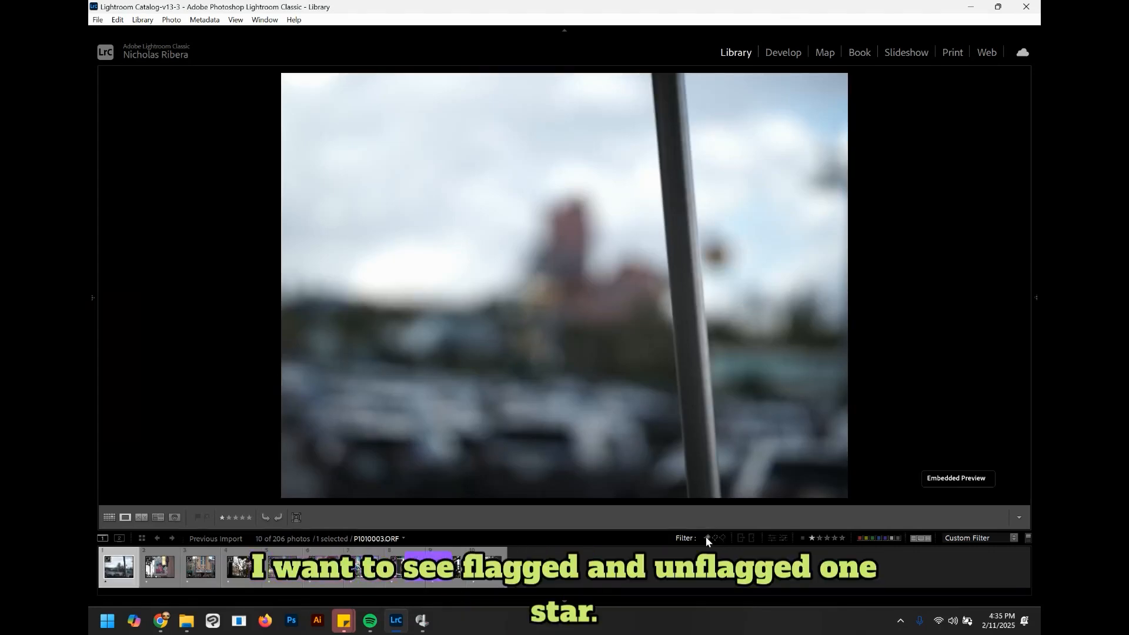
{"action": "left_click", "coordinate": [706, 536]}
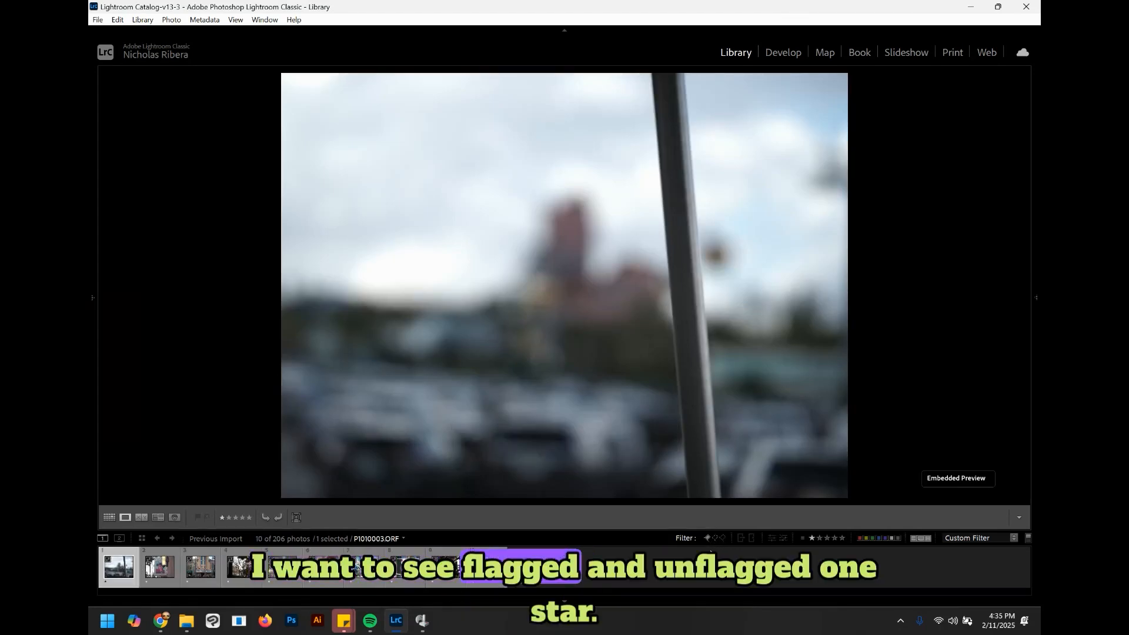
{"action": "left_click", "coordinate": [803, 538]}
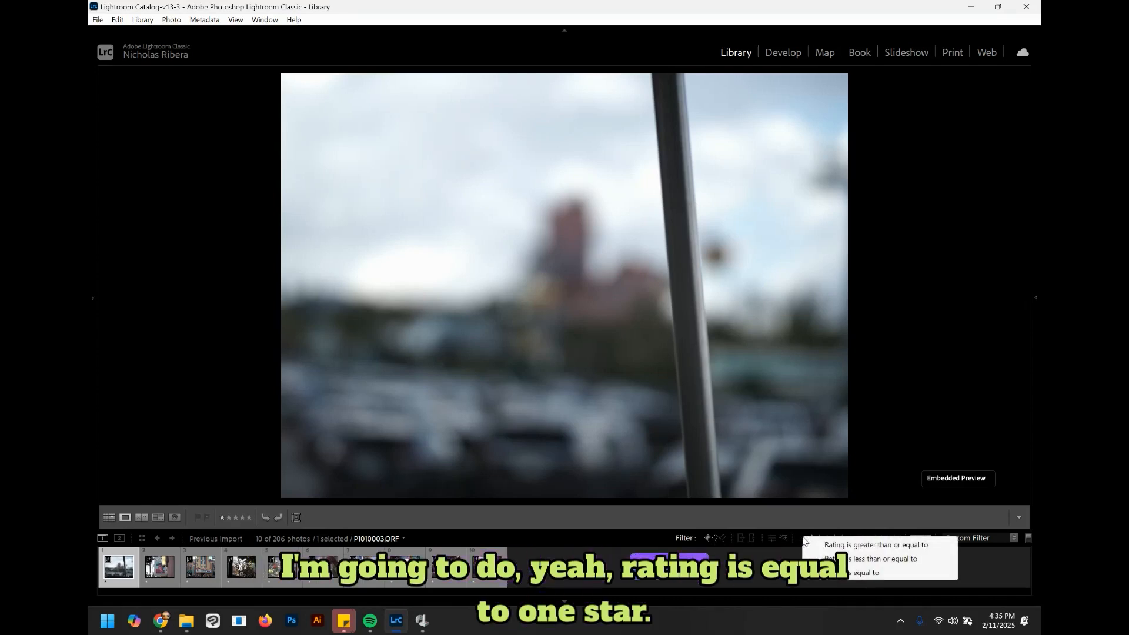
{"action": "left_click", "coordinate": [864, 572]}
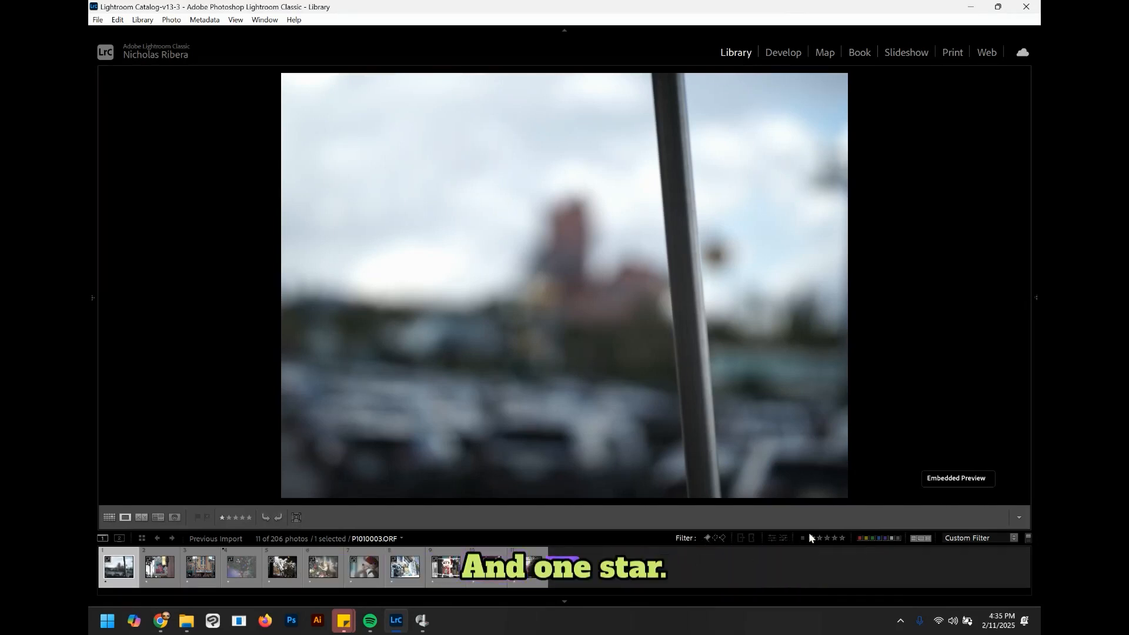
Step: Select all the one-star photos and remove them, deleting them from disk
{"action": "left_click", "coordinate": [579, 579]}
{"action": "left_click", "coordinate": [120, 566]}
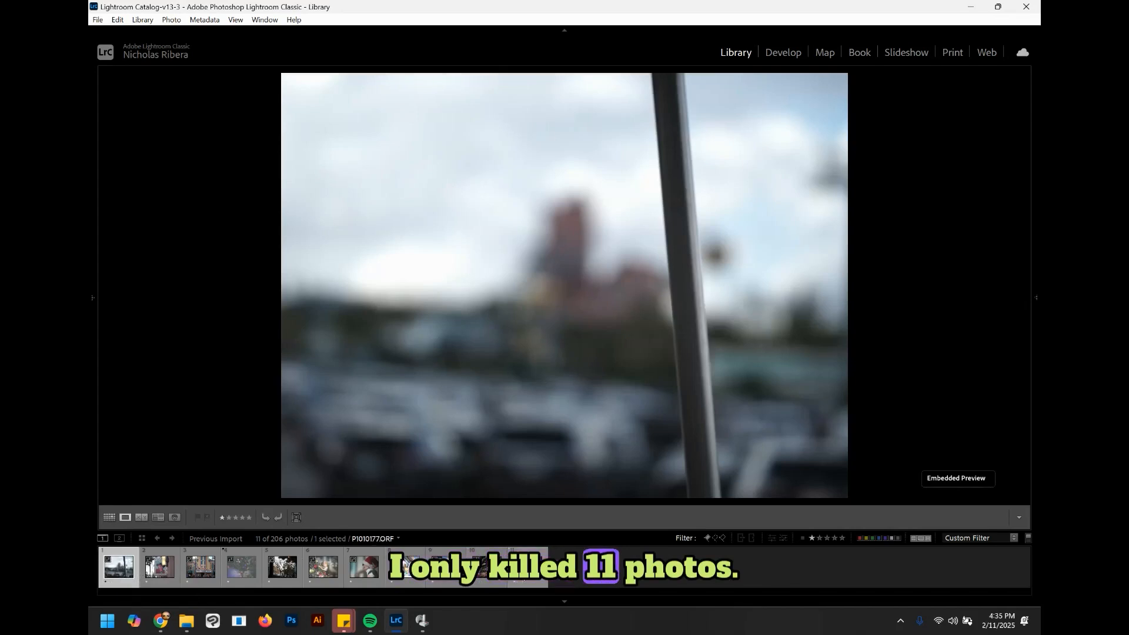
{"action": "left_click", "coordinate": [521, 566], "text": "shift"}
{"action": "key", "text": "Delete"}
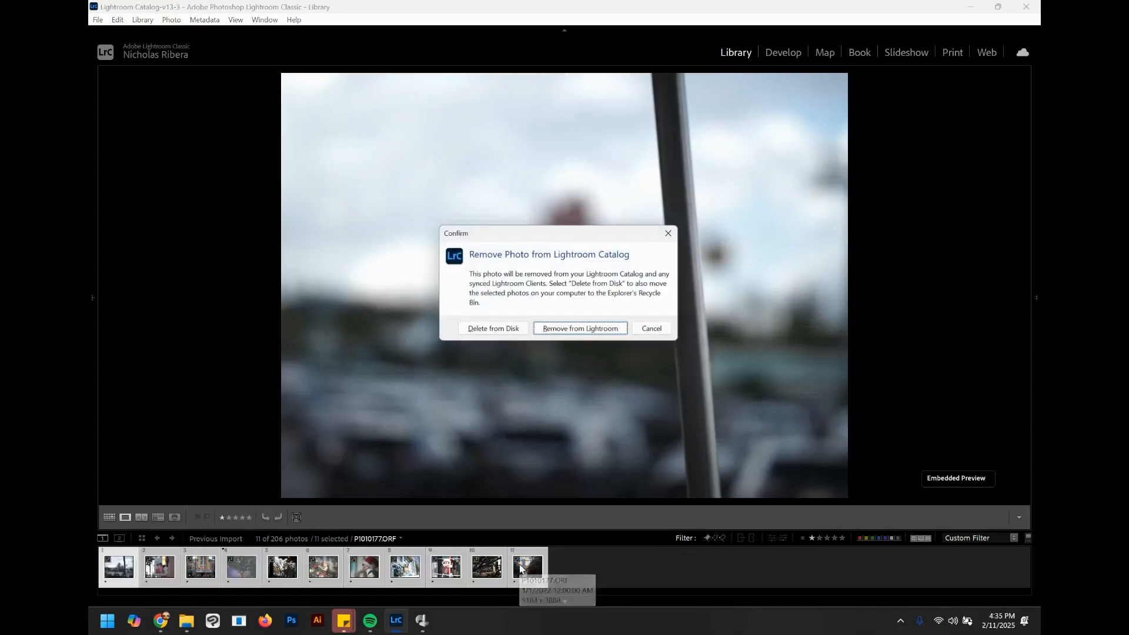
{"action": "left_click", "coordinate": [499, 334]}
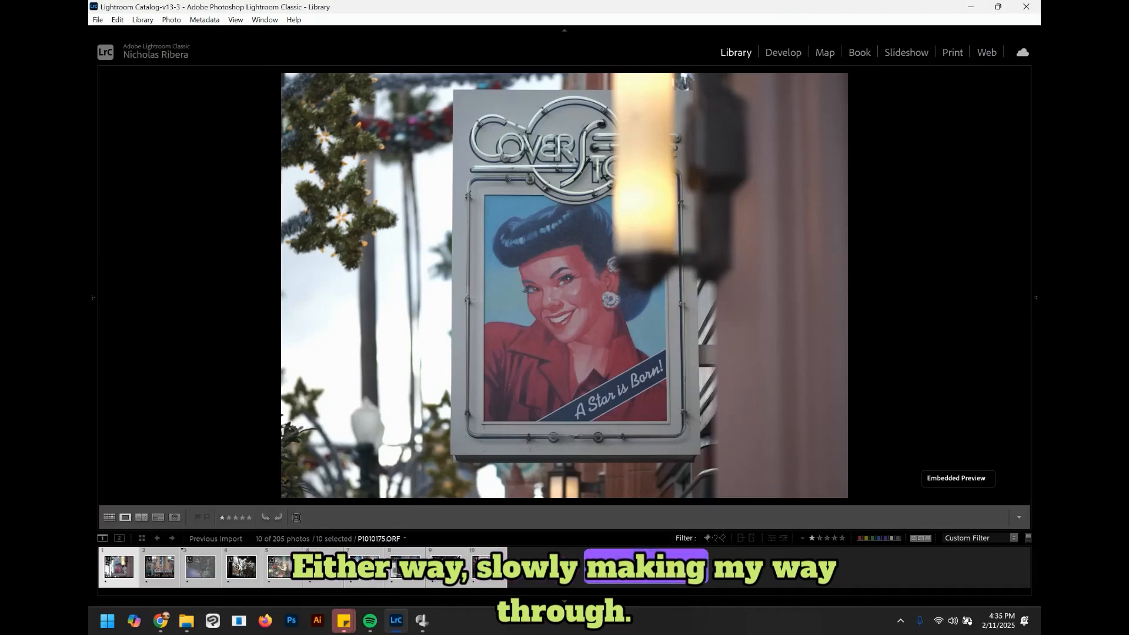
{"action": "right_click", "coordinate": [474, 337]}
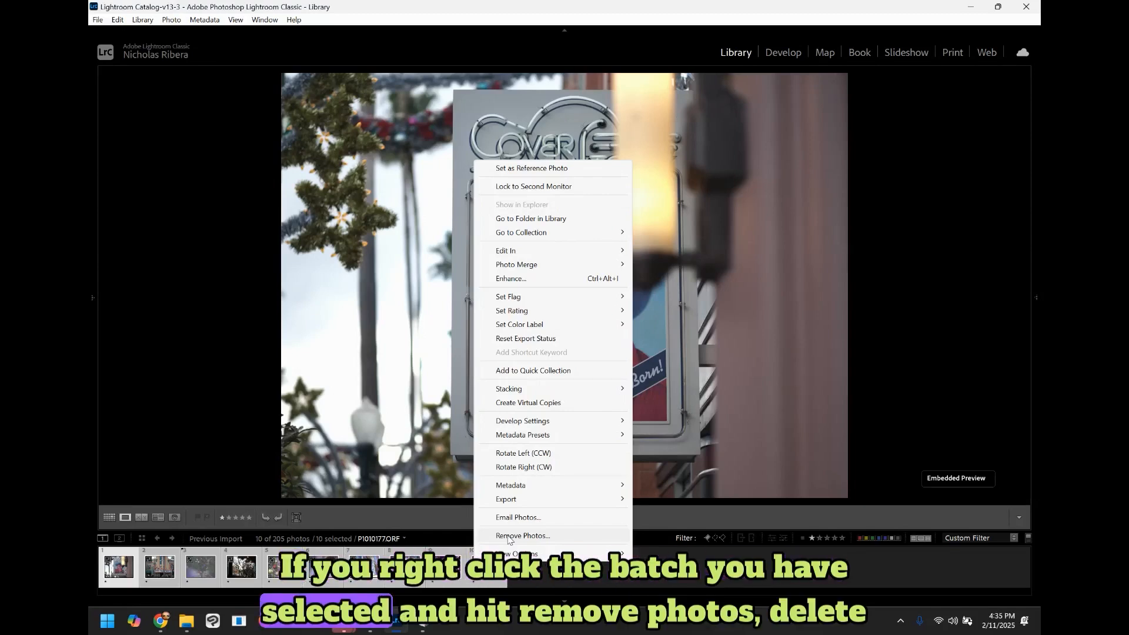
{"action": "left_click", "coordinate": [508, 537]}
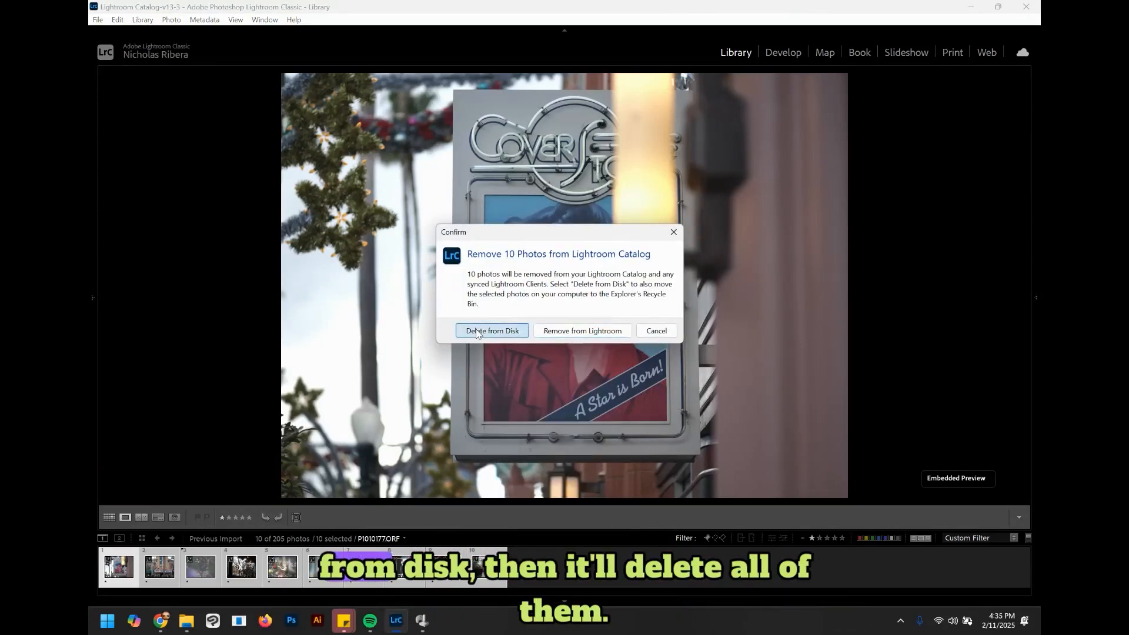
{"action": "left_click", "coordinate": [476, 332]}
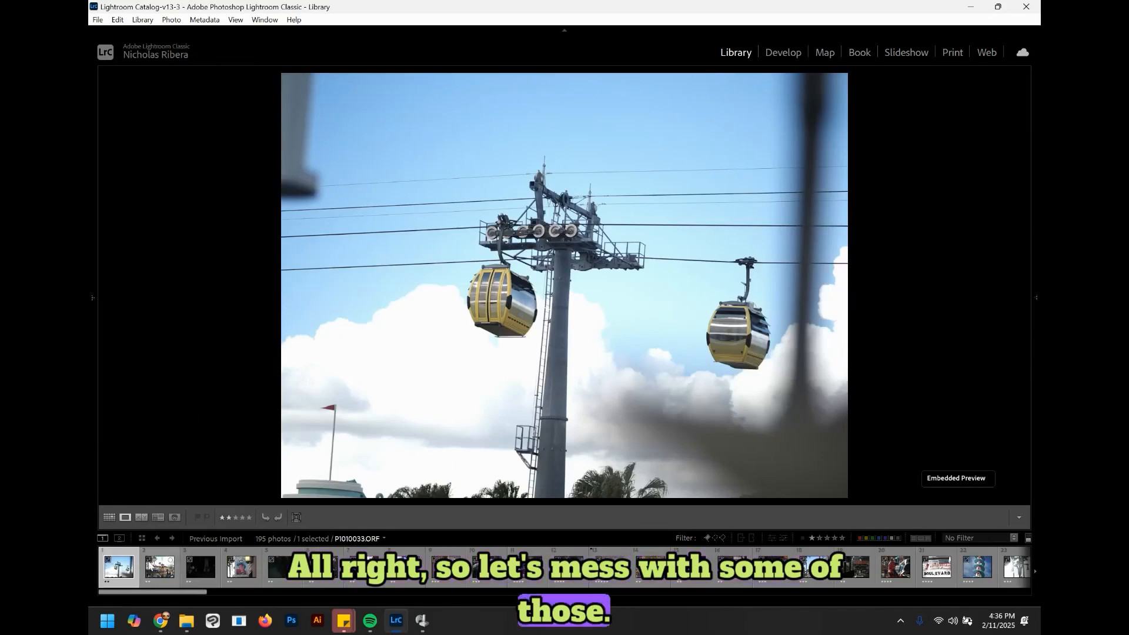
Step: Open the gondola photo in the Develop module with both side panels shown
{"action": "left_click", "coordinate": [89, 275]}
{"action": "left_click", "coordinate": [1037, 297]}
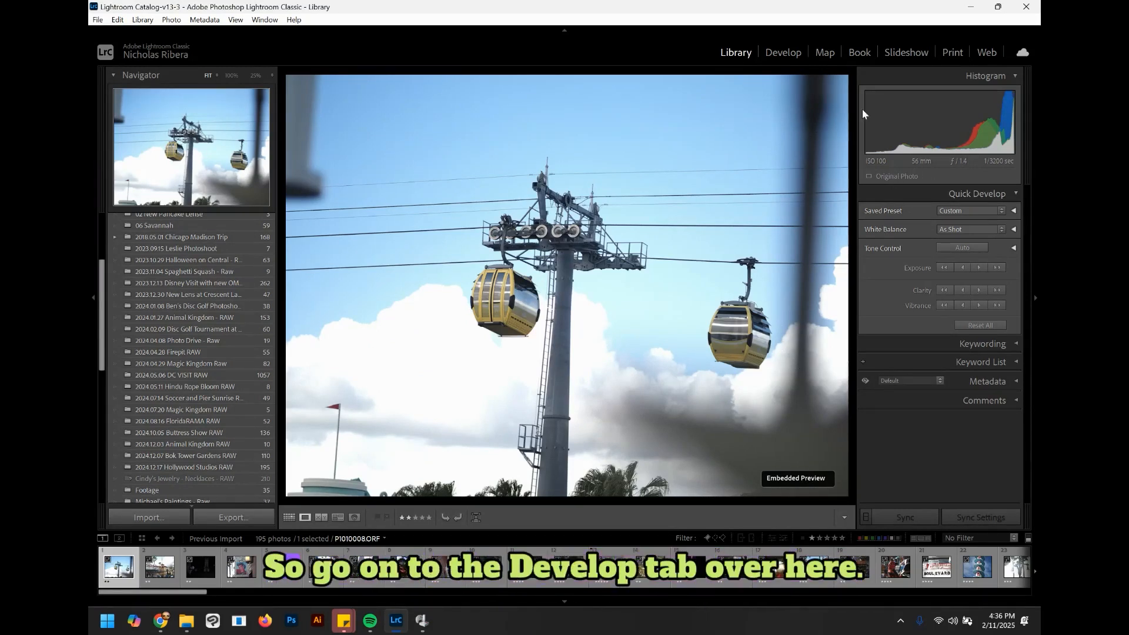
{"action": "left_click", "coordinate": [781, 50]}
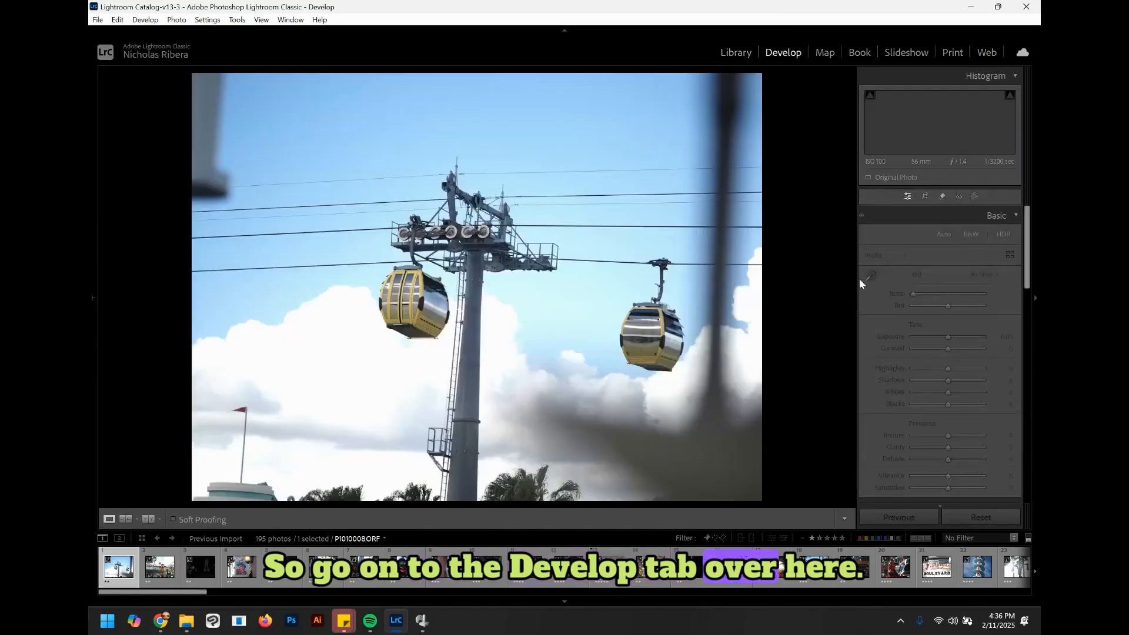
{"action": "left_click", "coordinate": [90, 317]}
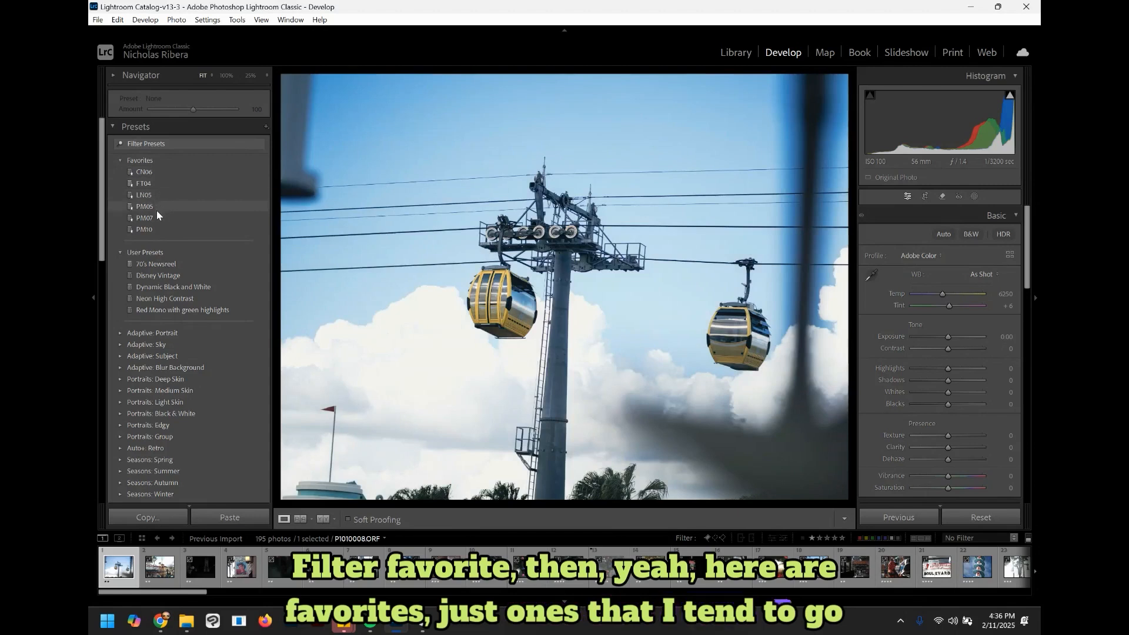
Step: Crop the gondola photo, tightening the frame around the two cable cars and the tower
{"action": "left_click", "coordinate": [926, 198]}
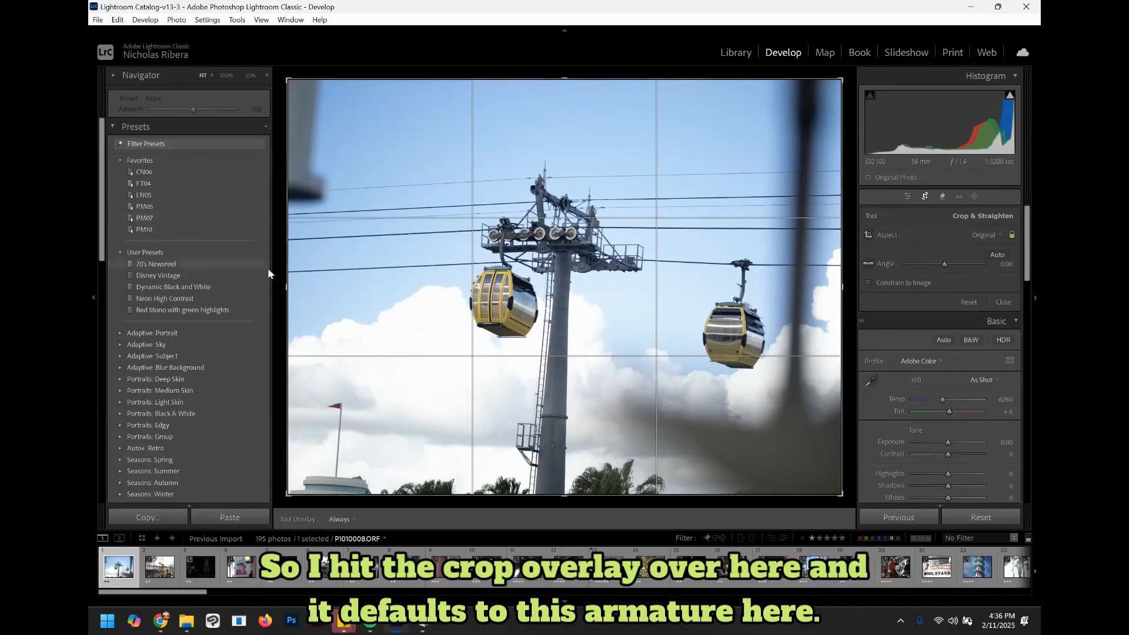
{"action": "left_click_drag", "start_coordinate": [285, 288], "coordinate": [306, 288]}
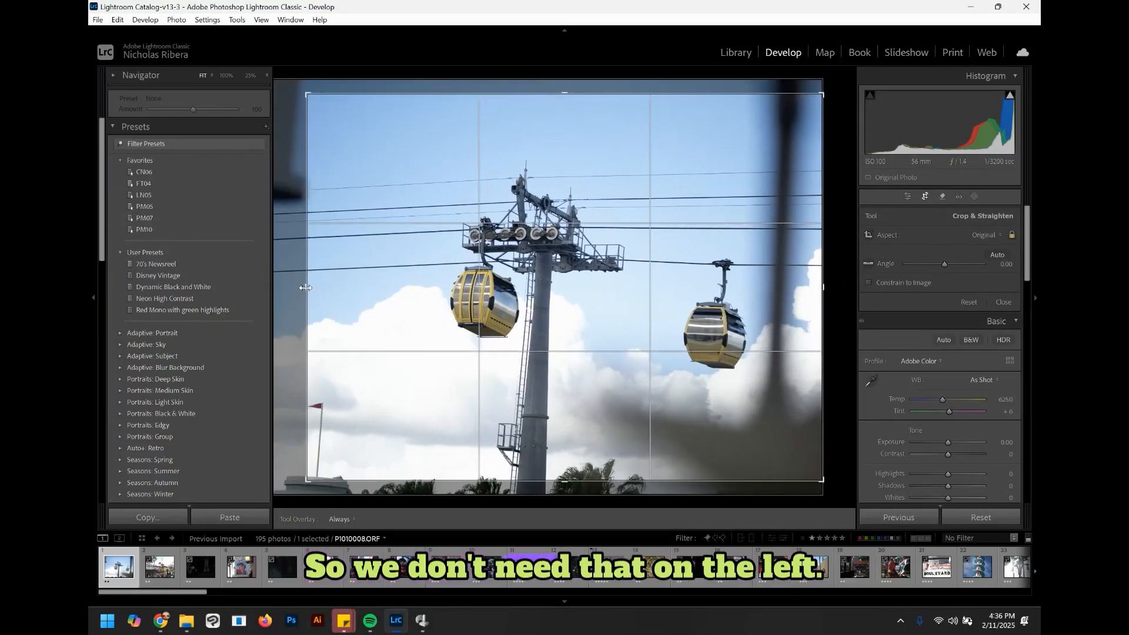
{"action": "left_click_drag", "start_coordinate": [594, 252], "coordinate": [595, 224]}
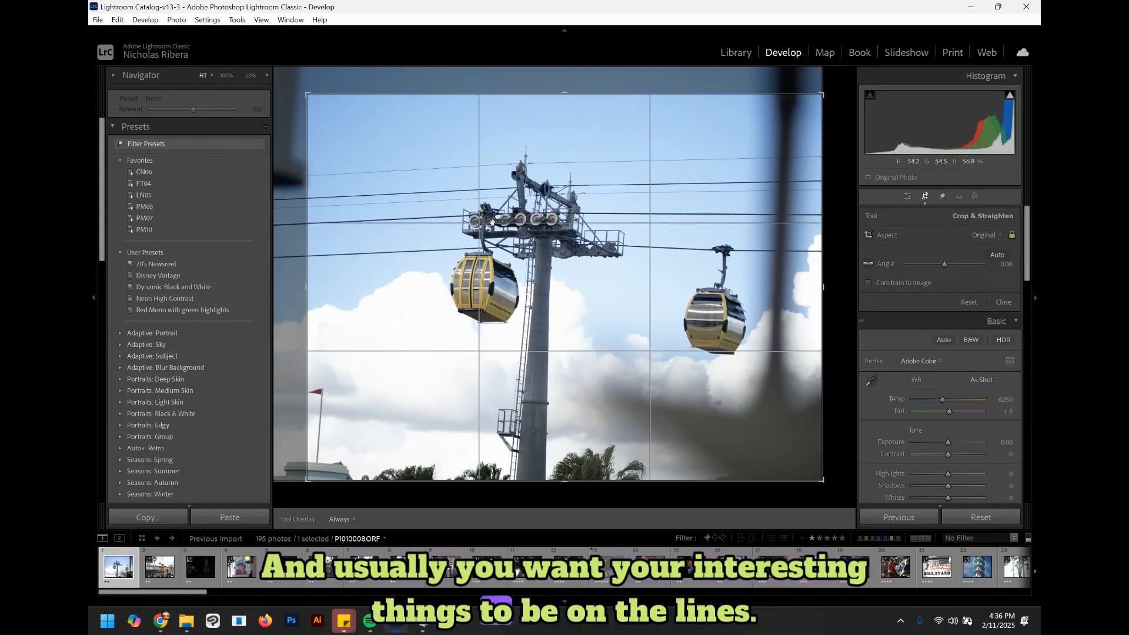
{"action": "left_click_drag", "start_coordinate": [679, 262], "coordinate": [678, 275]}
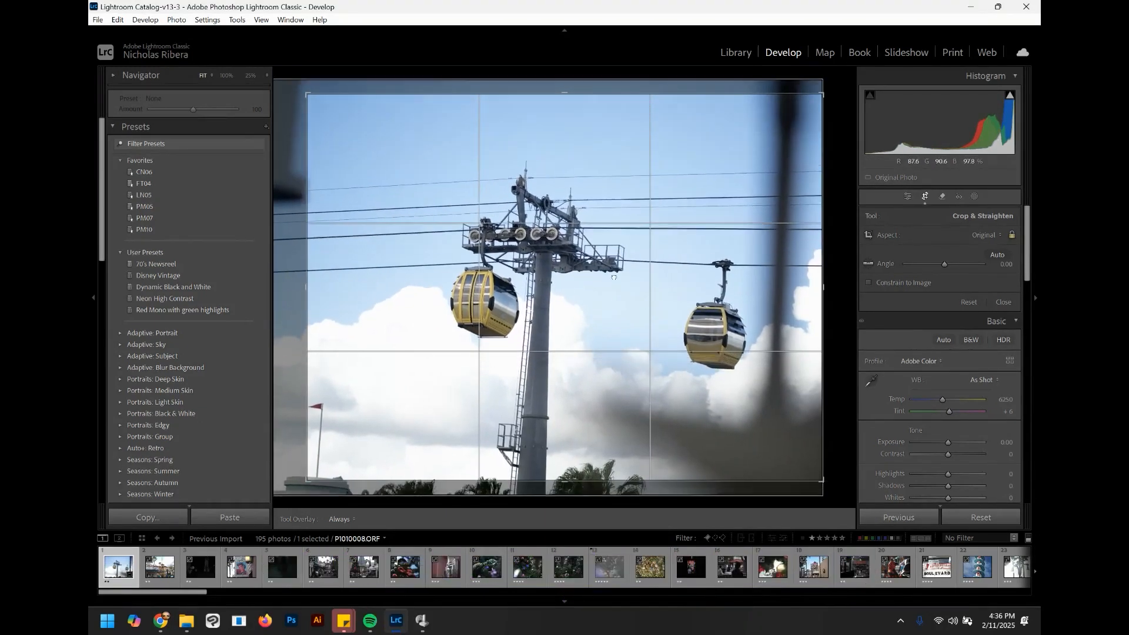
{"action": "left_click_drag", "start_coordinate": [306, 288], "coordinate": [428, 286]}
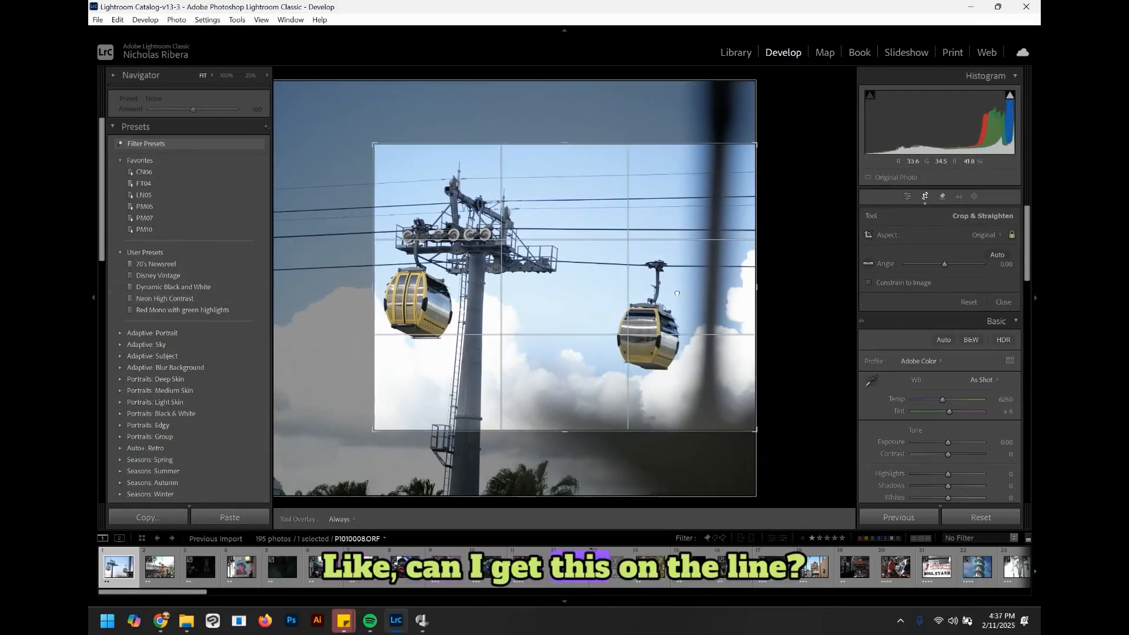
{"action": "left_click_drag", "start_coordinate": [656, 339], "coordinate": [690, 334]}
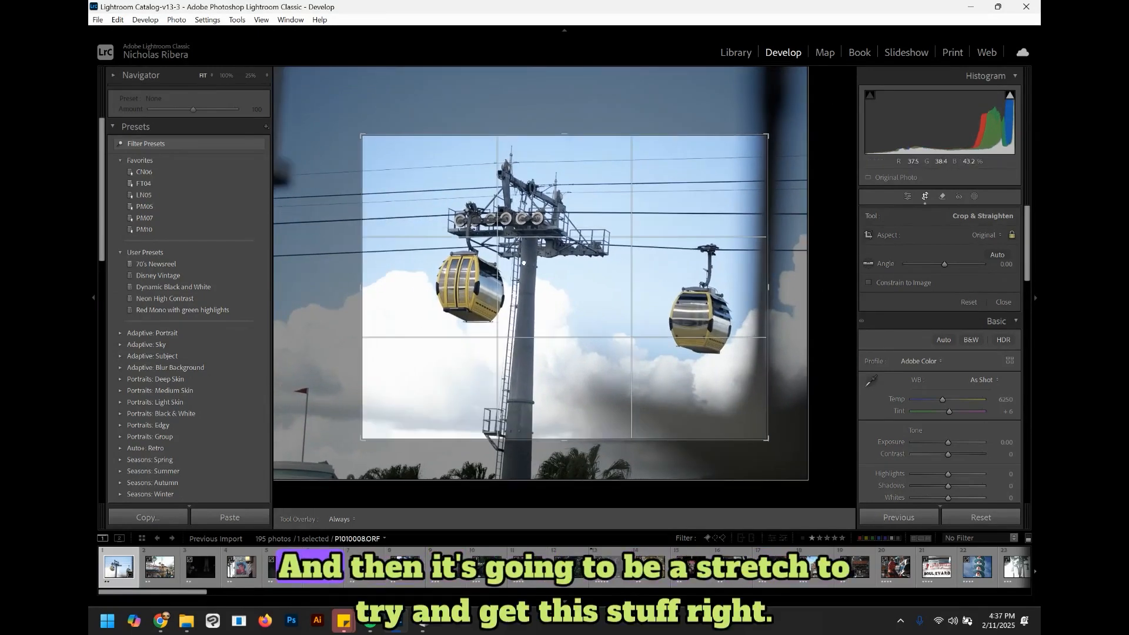
{"action": "mouse_move", "coordinate": [524, 264]}
{"action": "left_mouse_down"}
{"action": "mouse_move", "coordinate": [537, 253]}
{"action": "mouse_move", "coordinate": [522, 264]}
{"action": "left_mouse_up"}
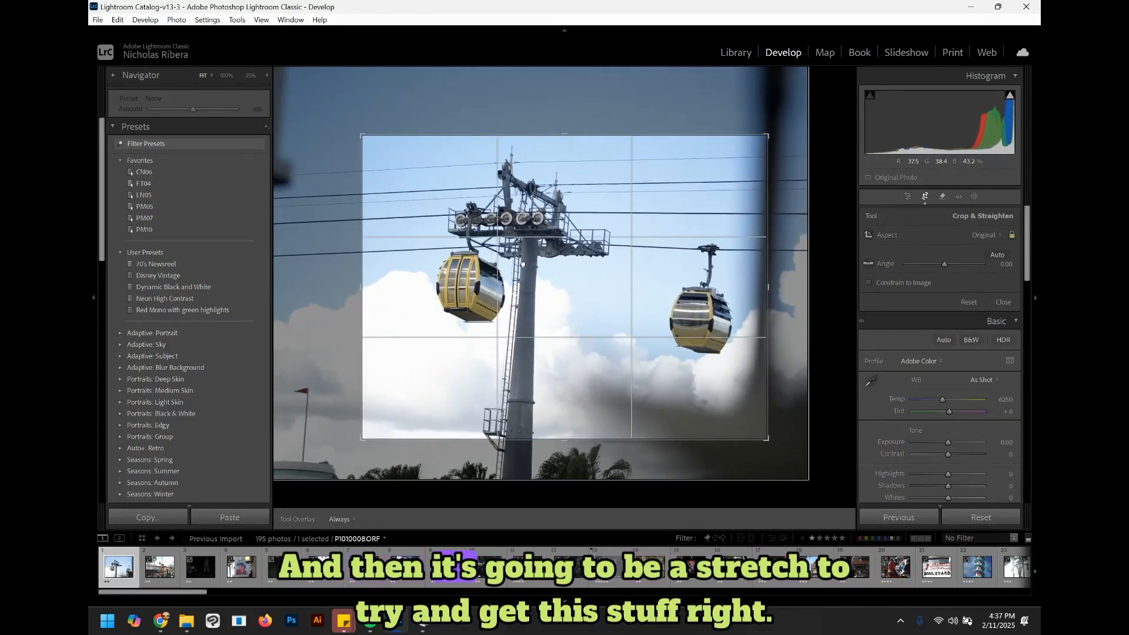
{"action": "left_click_drag", "start_coordinate": [357, 293], "coordinate": [366, 293]}
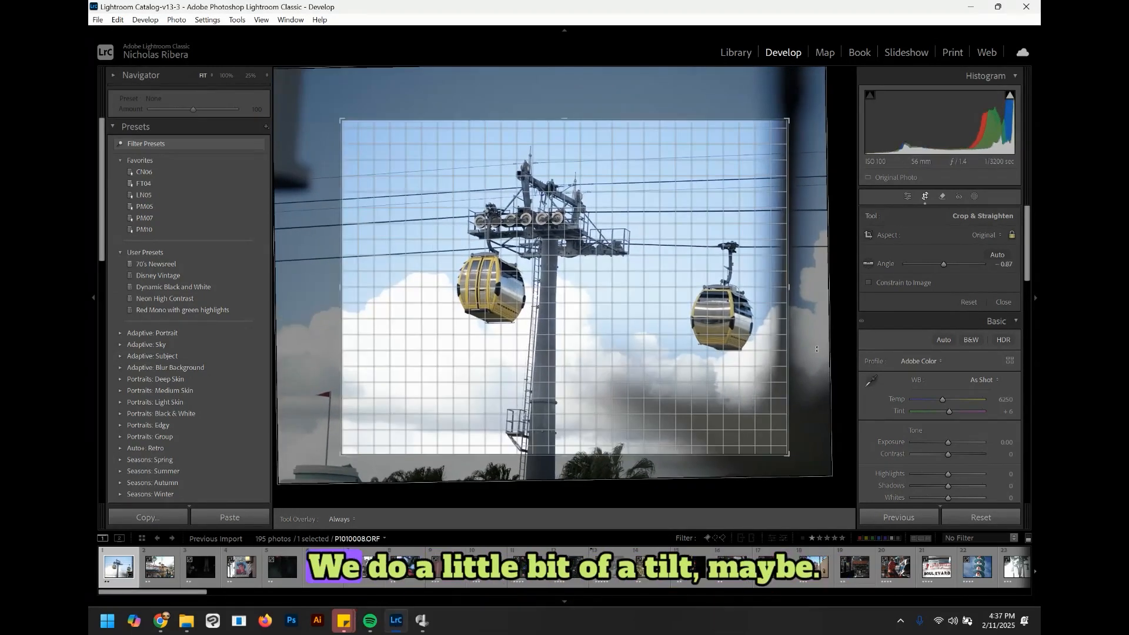
{"action": "left_click_drag", "start_coordinate": [817, 353], "coordinate": [820, 338]}
{"action": "left_click_drag", "start_coordinate": [753, 360], "coordinate": [752, 379]}
{"action": "key", "text": "Return"}
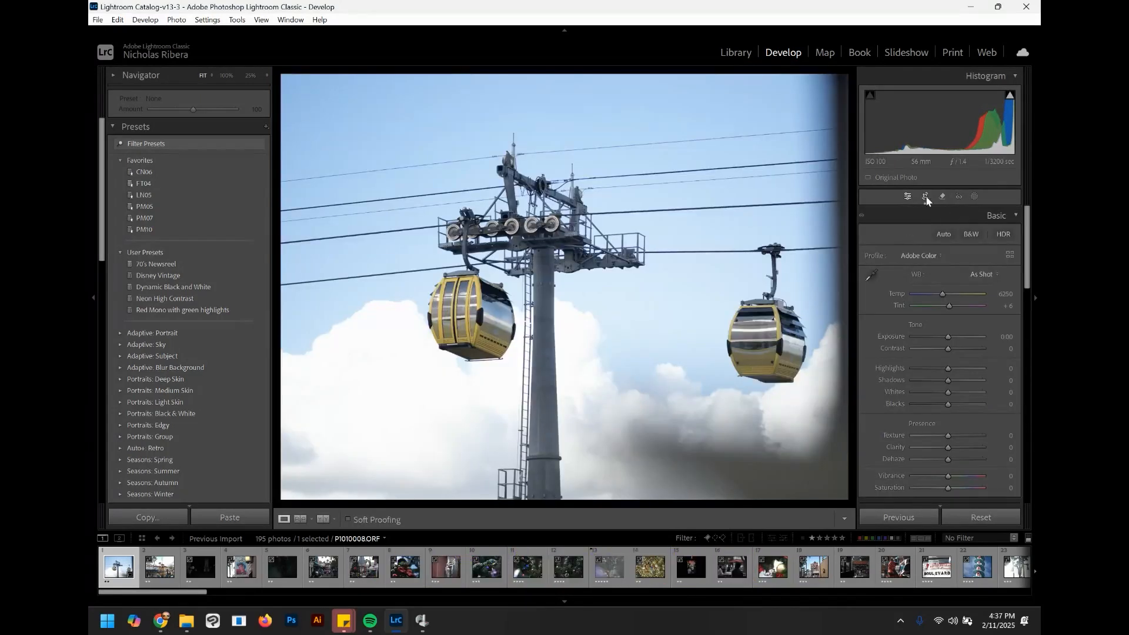
Step: Reposition the image within the gondola crop and set the photo's rating to one star
{"action": "left_click", "coordinate": [926, 196]}
{"action": "left_click_drag", "start_coordinate": [571, 347], "coordinate": [558, 385]}
{"action": "key", "text": "Return"}
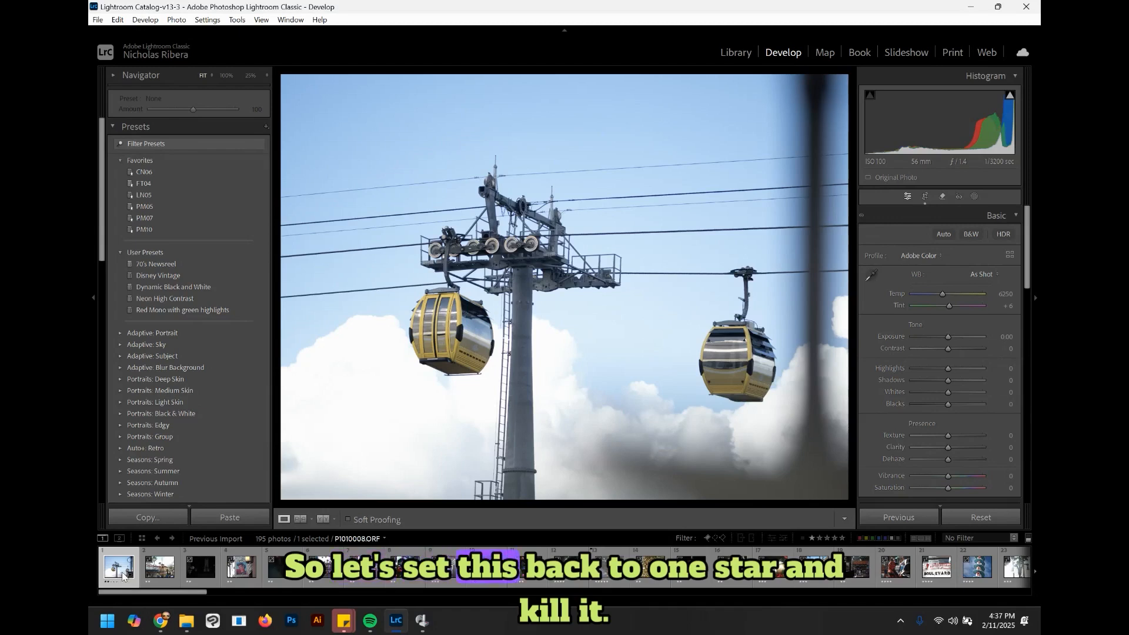
{"action": "key", "text": "2"}
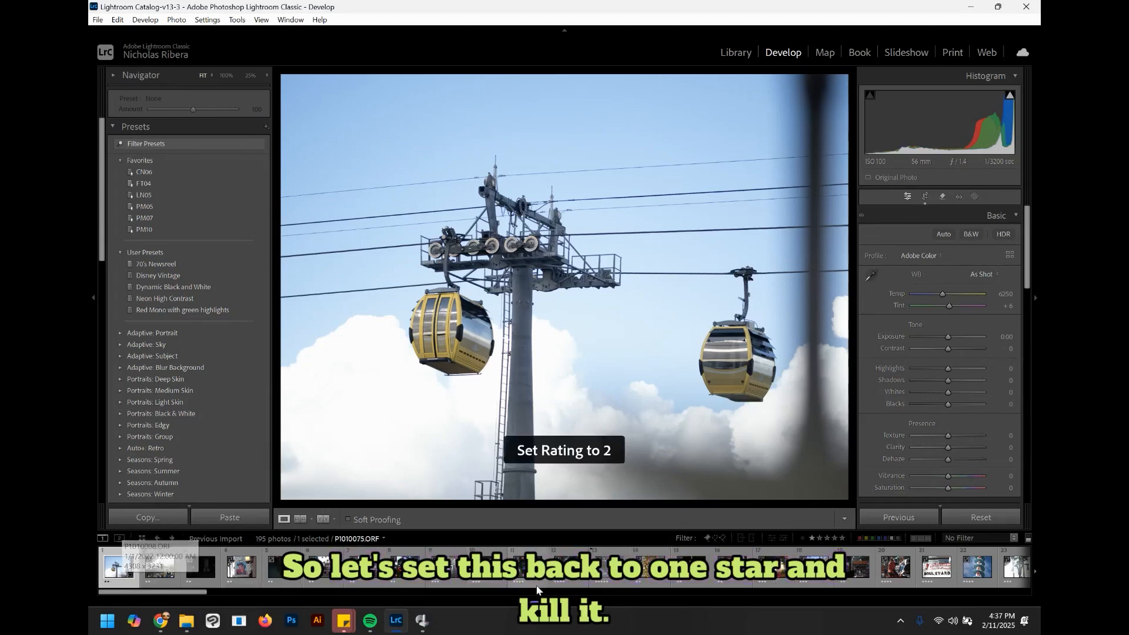
{"action": "key", "text": "1"}
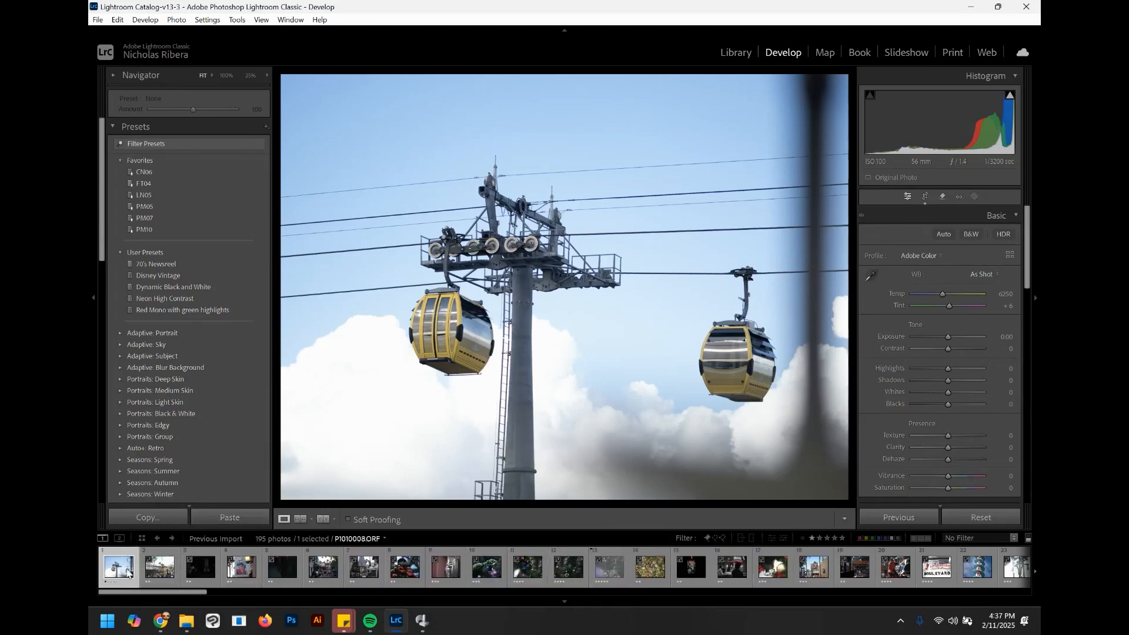
Step: Remove the one-star gondola photo from the catalog
{"action": "right_click", "coordinate": [121, 571]}
{"action": "left_click", "coordinate": [190, 542]}
{"action": "left_click", "coordinate": [492, 330]}
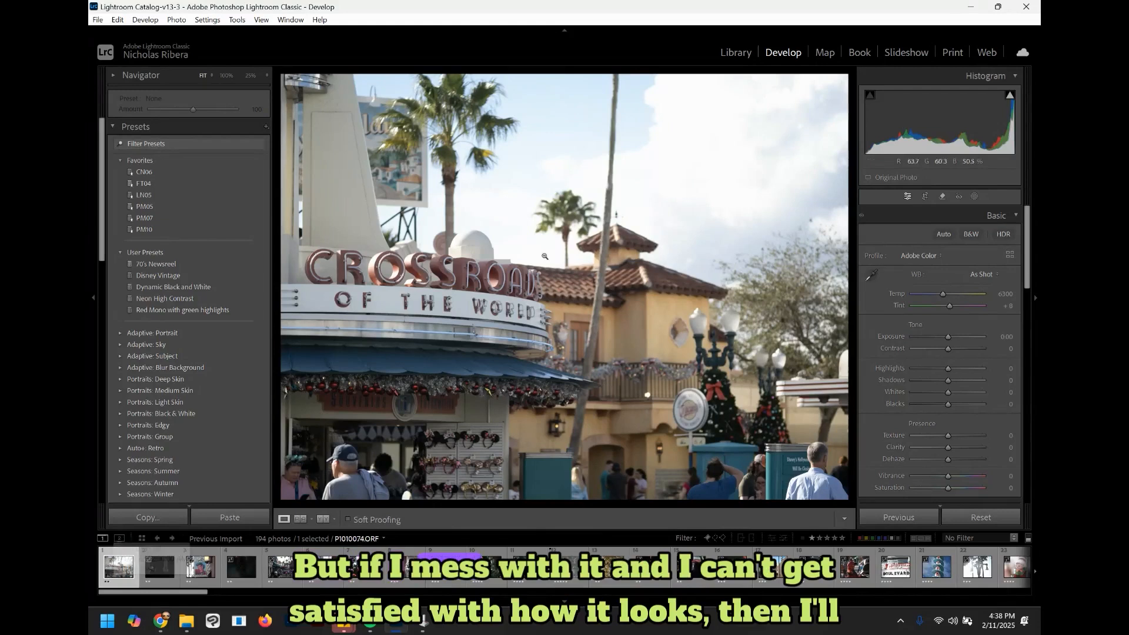
Step: Crop the Crossroads photo at its original aspect ratio, tightening the frame and then widening it again
{"action": "left_click", "coordinate": [925, 197]}
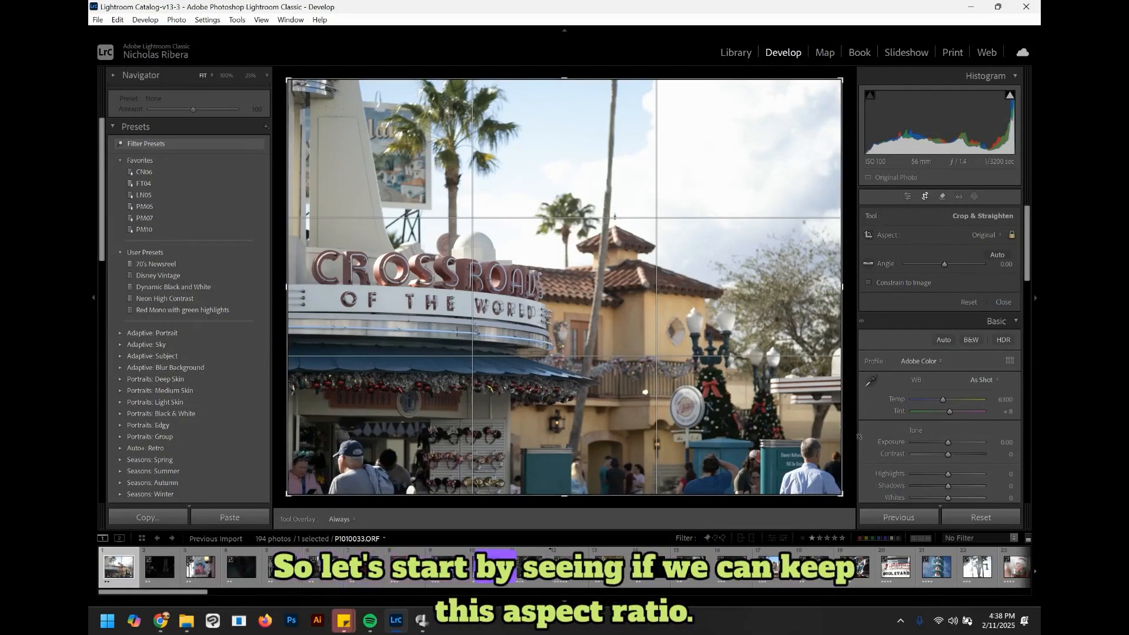
{"action": "left_click_drag", "start_coordinate": [840, 494], "coordinate": [801, 473]}
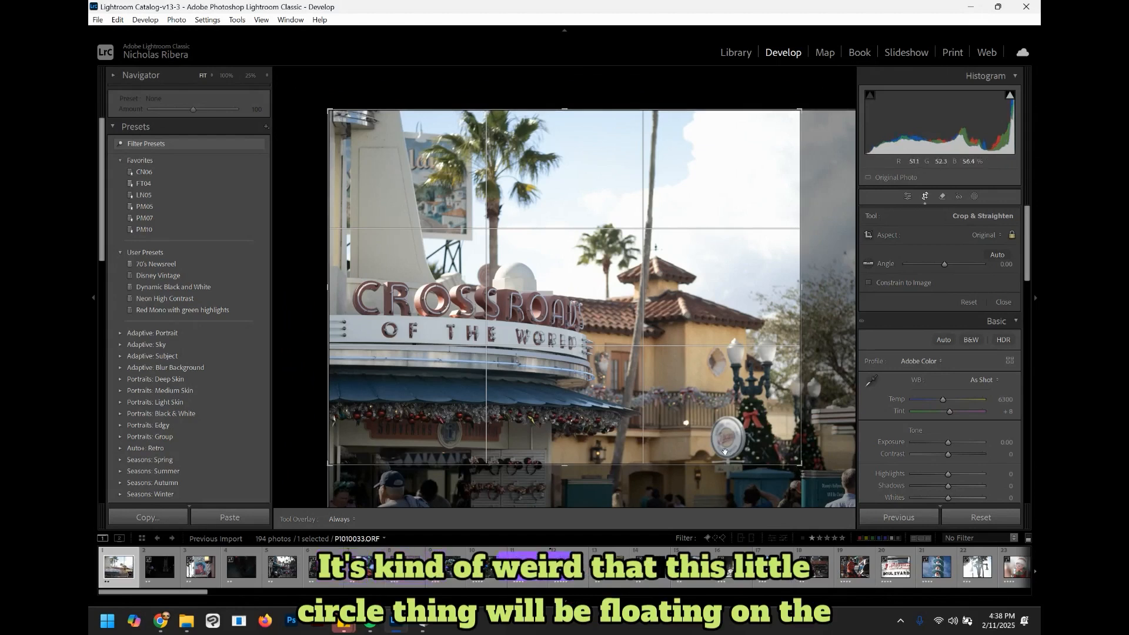
{"action": "key", "text": "Return"}
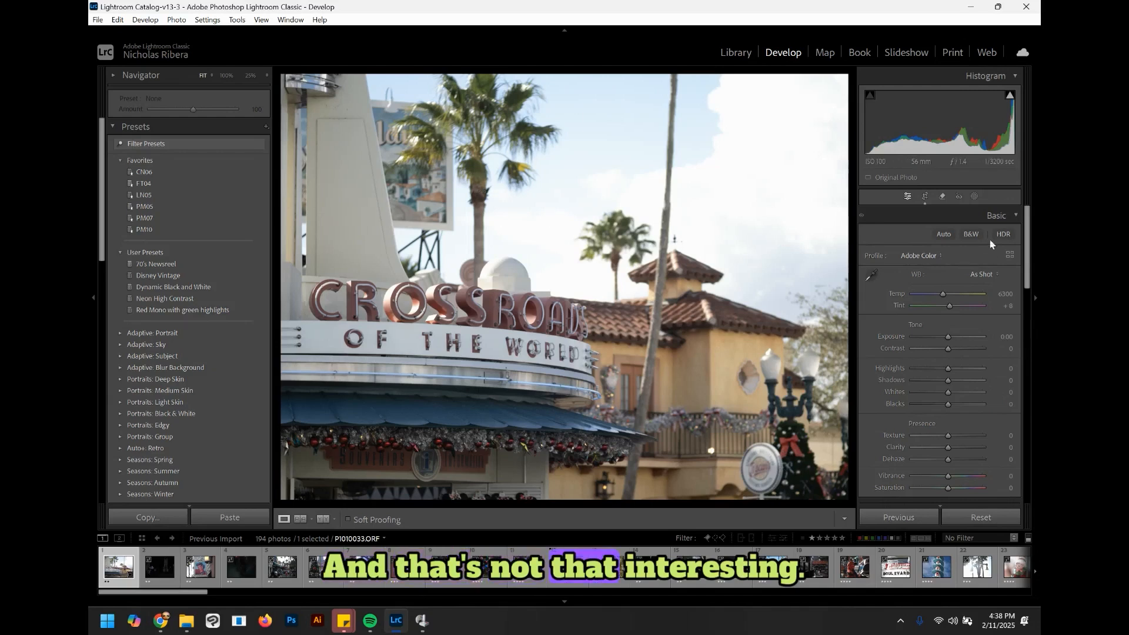
{"action": "left_click", "coordinate": [925, 197]}
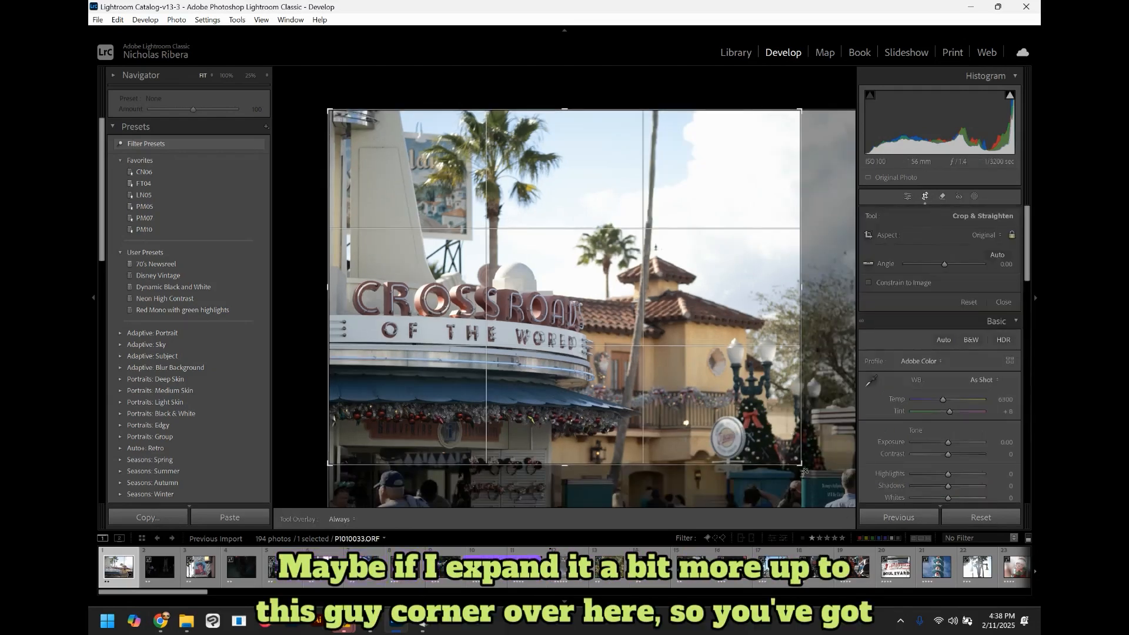
{"action": "left_click_drag", "start_coordinate": [805, 471], "coordinate": [848, 483]}
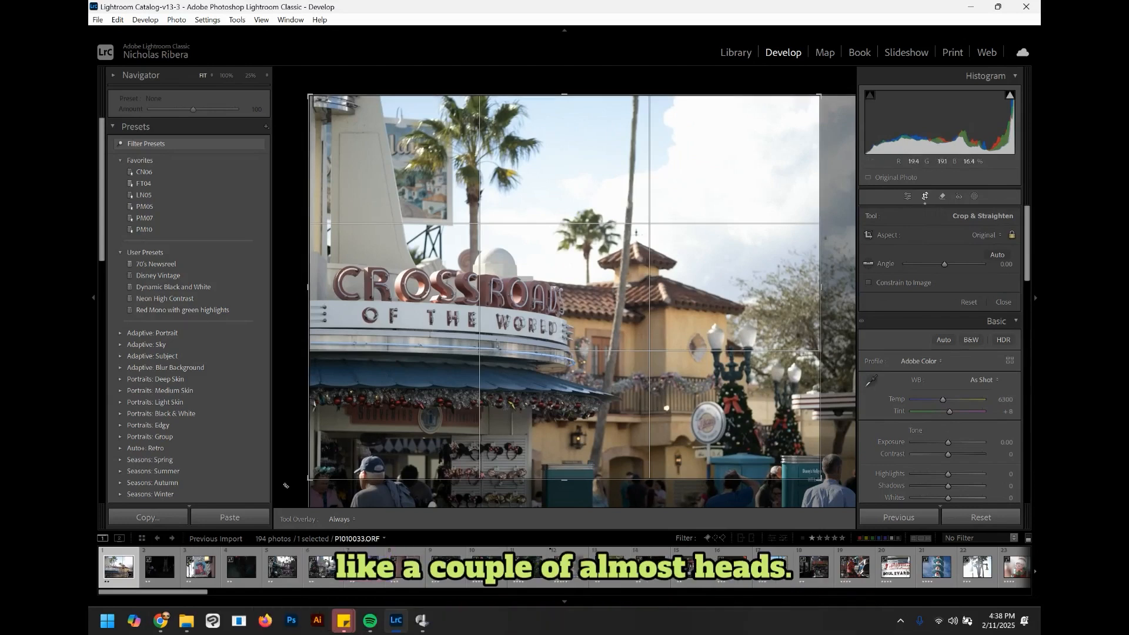
{"action": "key", "text": "Return"}
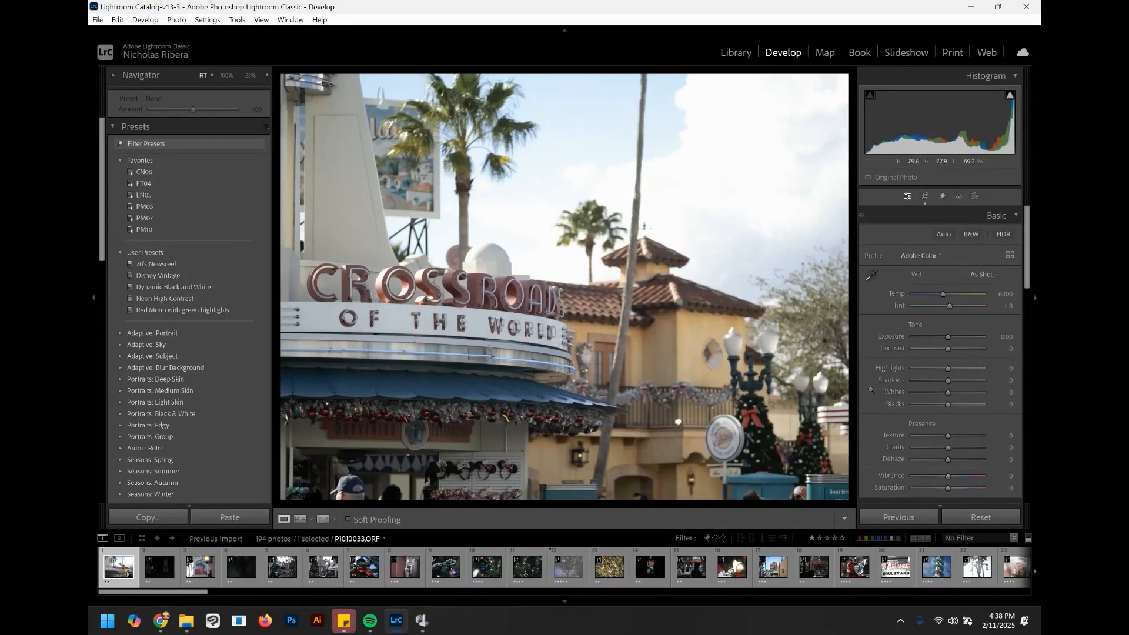
Step: Try 5 x 7 and 16 x 9 aspect ratios for the Crossroads photo's crop, enlarging the frame
{"action": "left_click", "coordinate": [926, 197]}
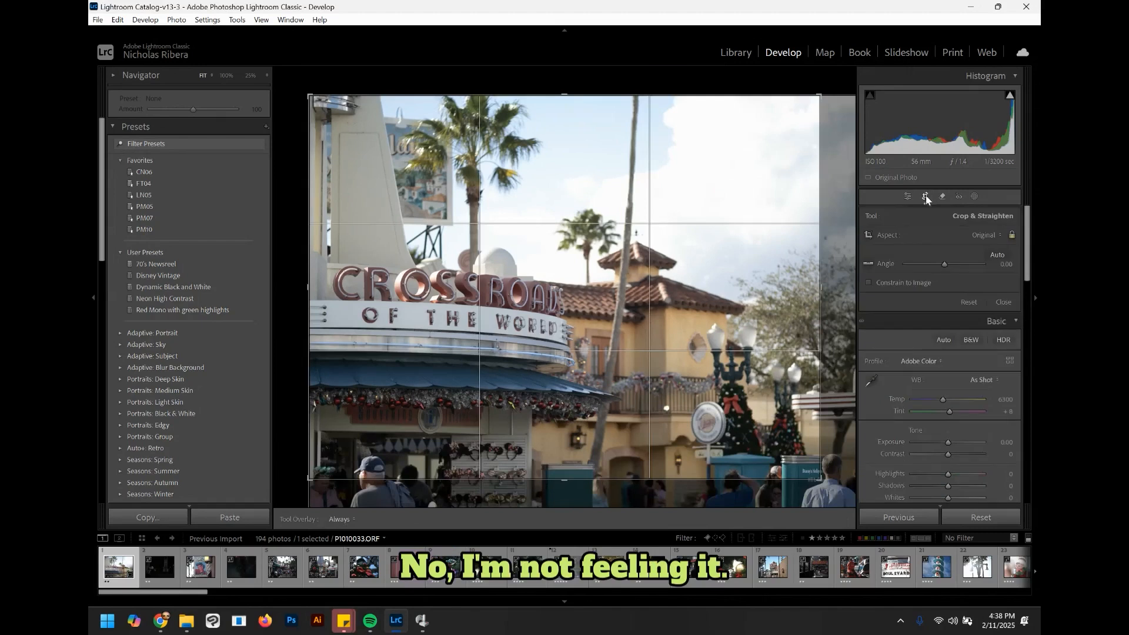
{"action": "left_click", "coordinate": [986, 235]}
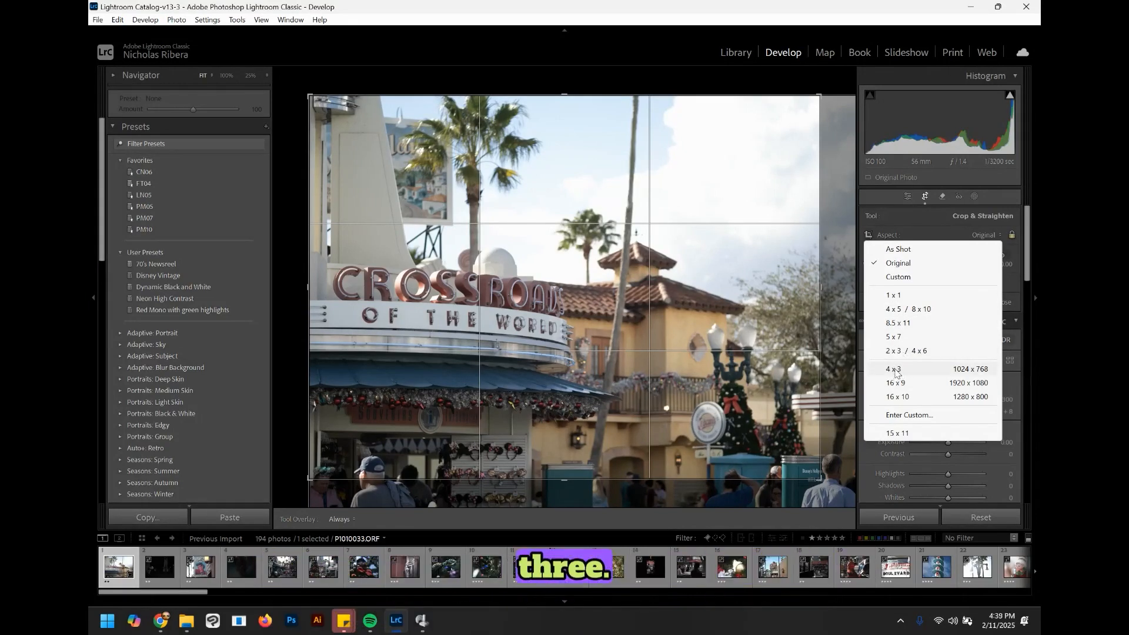
{"action": "left_click", "coordinate": [895, 337]}
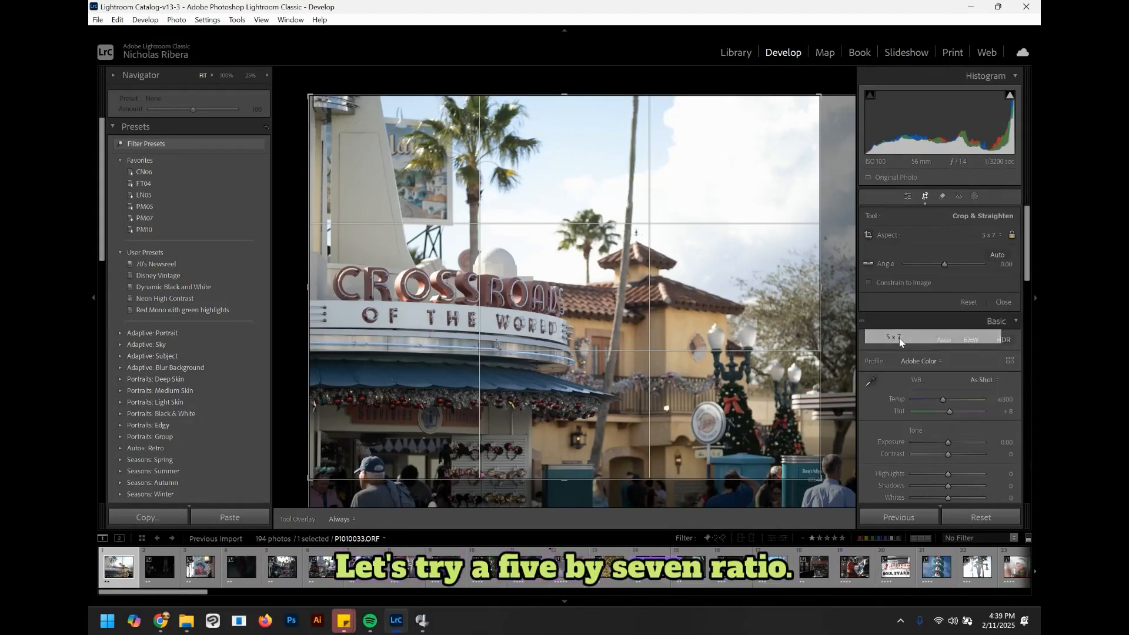
{"action": "left_click_drag", "start_coordinate": [821, 470], "coordinate": [817, 474]}
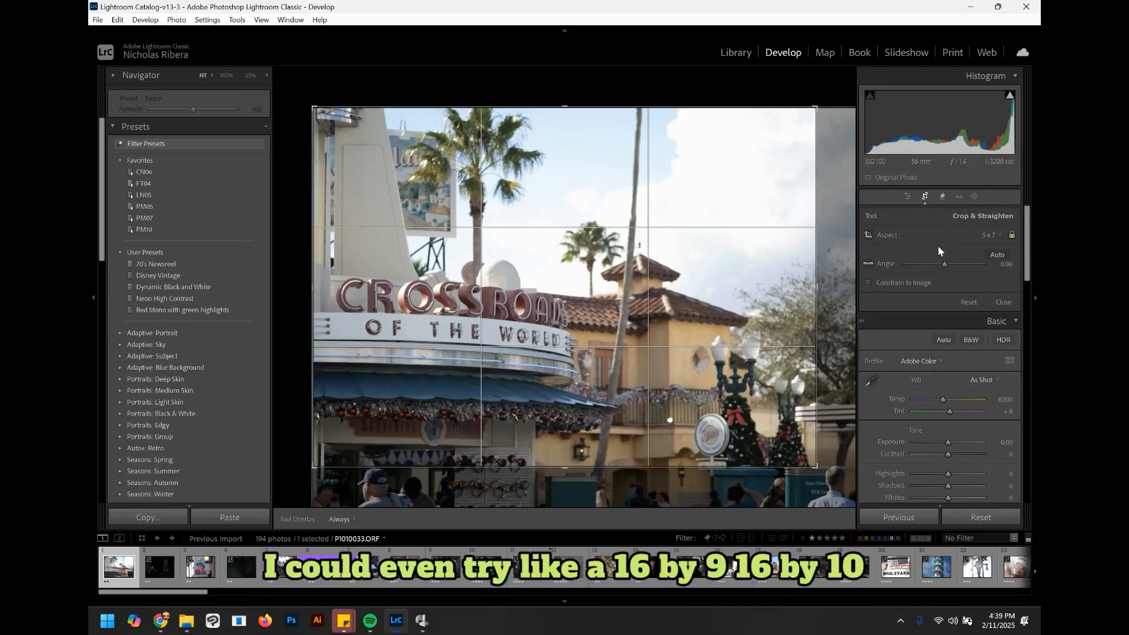
{"action": "left_click", "coordinate": [991, 235]}
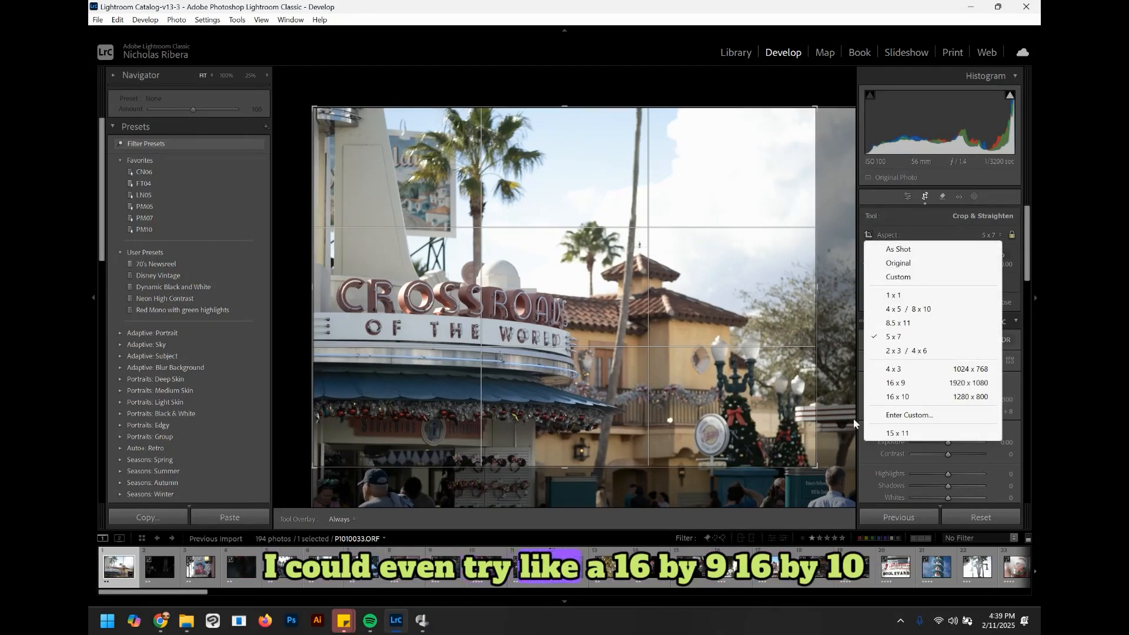
{"action": "left_click", "coordinate": [897, 383]}
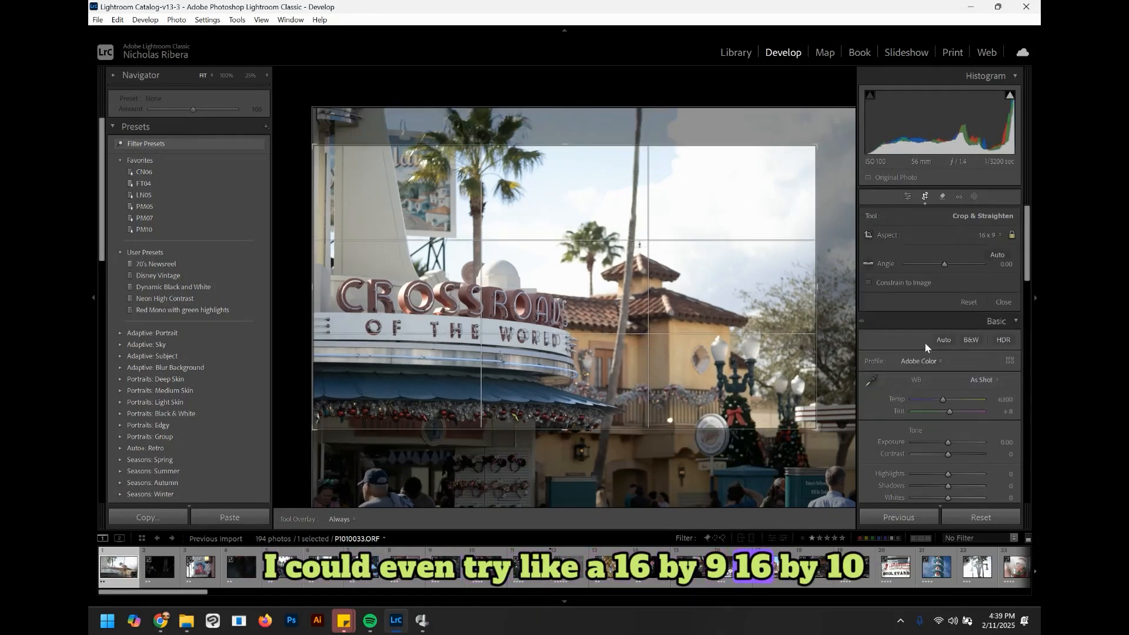
{"action": "left_click_drag", "start_coordinate": [827, 137], "coordinate": [850, 118]}
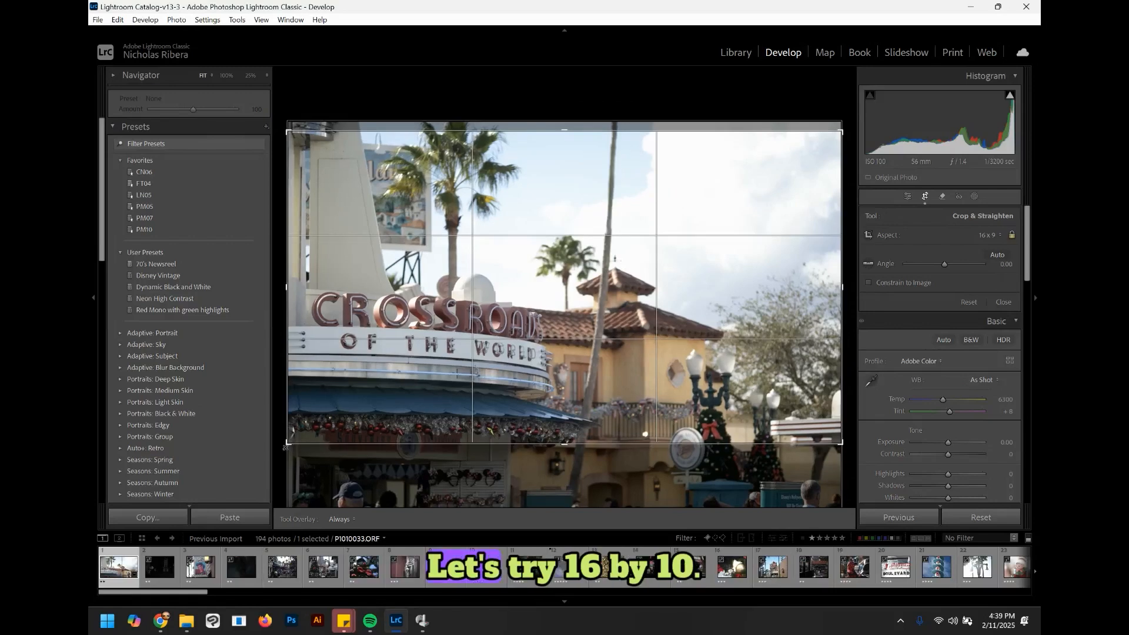
Step: Switch the crop aspect ratio to 16 x 10 and apply the crop
{"action": "left_click", "coordinate": [990, 236]}
{"action": "left_click", "coordinate": [913, 401]}
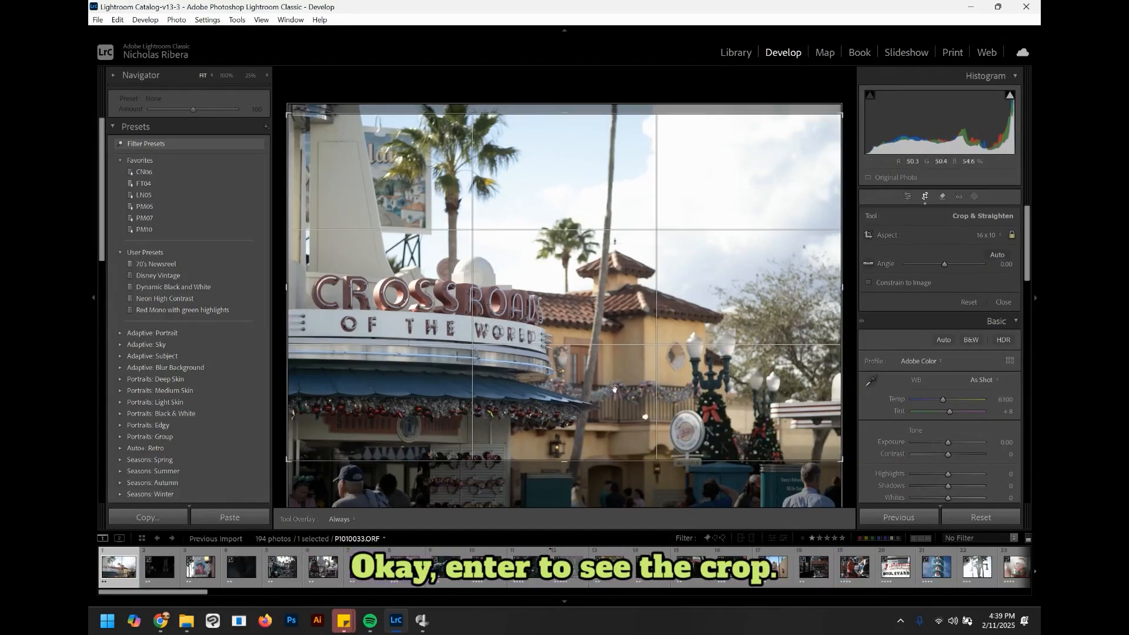
{"action": "key", "text": "Return"}
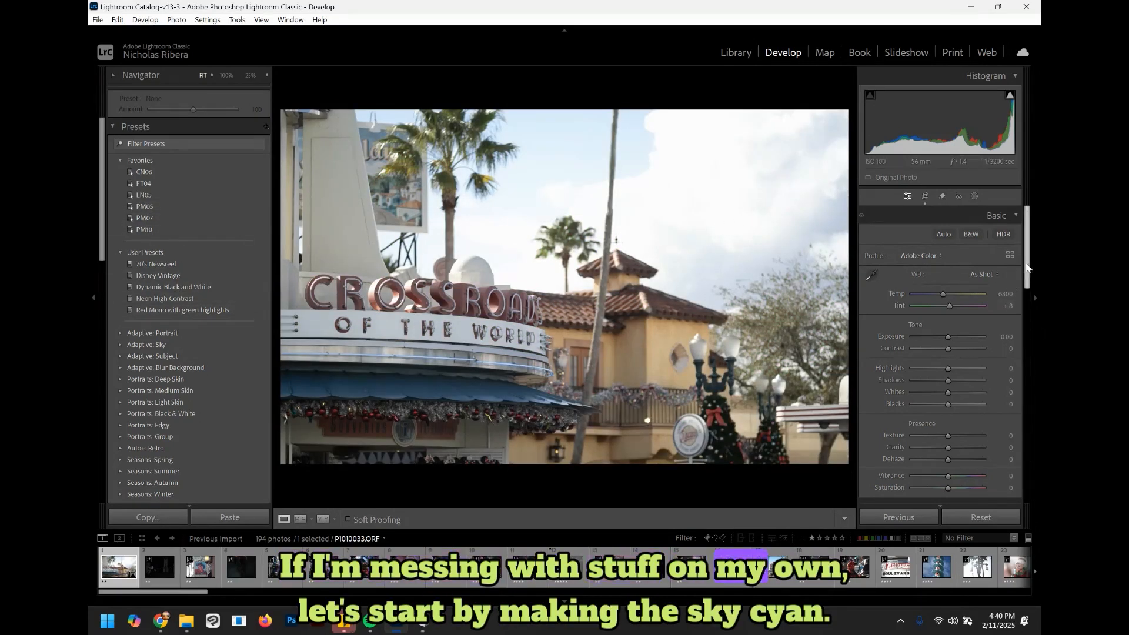
Step: In the Color Mixer, set the Blue hue to -55 and Blue luminance to -43 to make the sky cyan
{"action": "left_click_drag", "start_coordinate": [1028, 265], "coordinate": [1028, 335]}
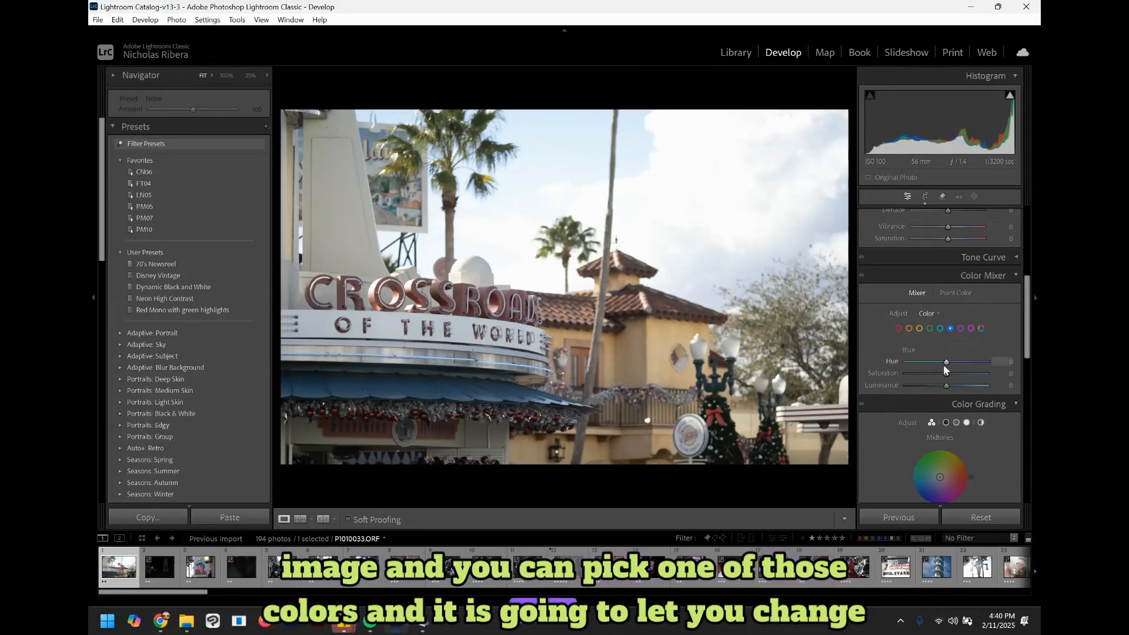
{"action": "left_click_drag", "start_coordinate": [947, 363], "coordinate": [924, 363]}
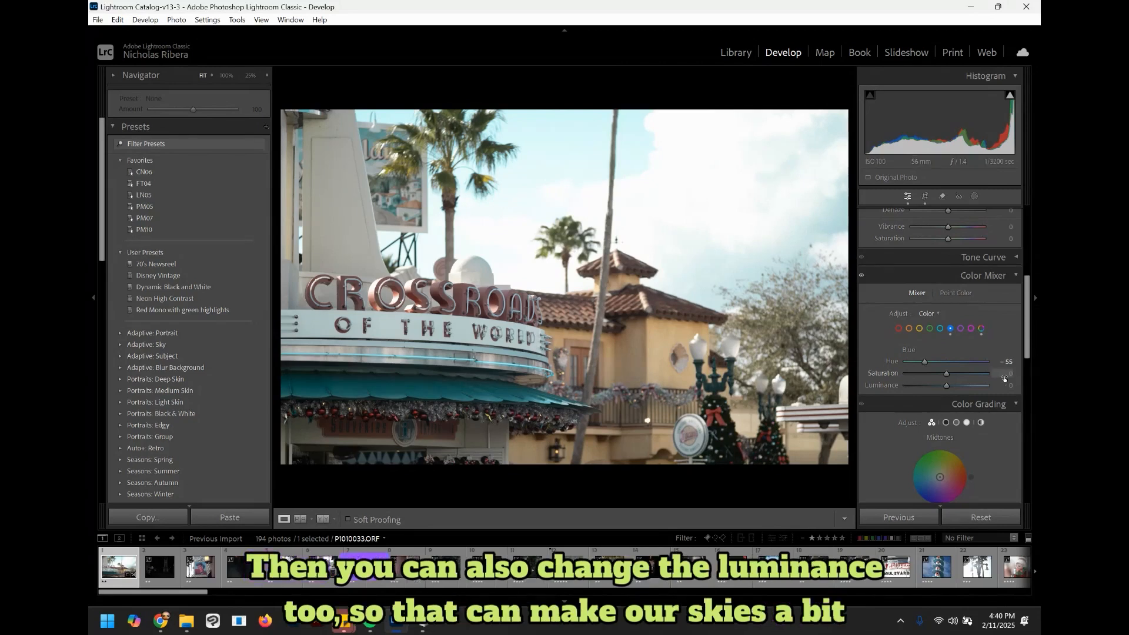
{"action": "mouse_move", "coordinate": [945, 385]}
{"action": "left_mouse_down"}
{"action": "mouse_move", "coordinate": [918, 385]}
{"action": "mouse_move", "coordinate": [929, 386]}
{"action": "left_mouse_up"}
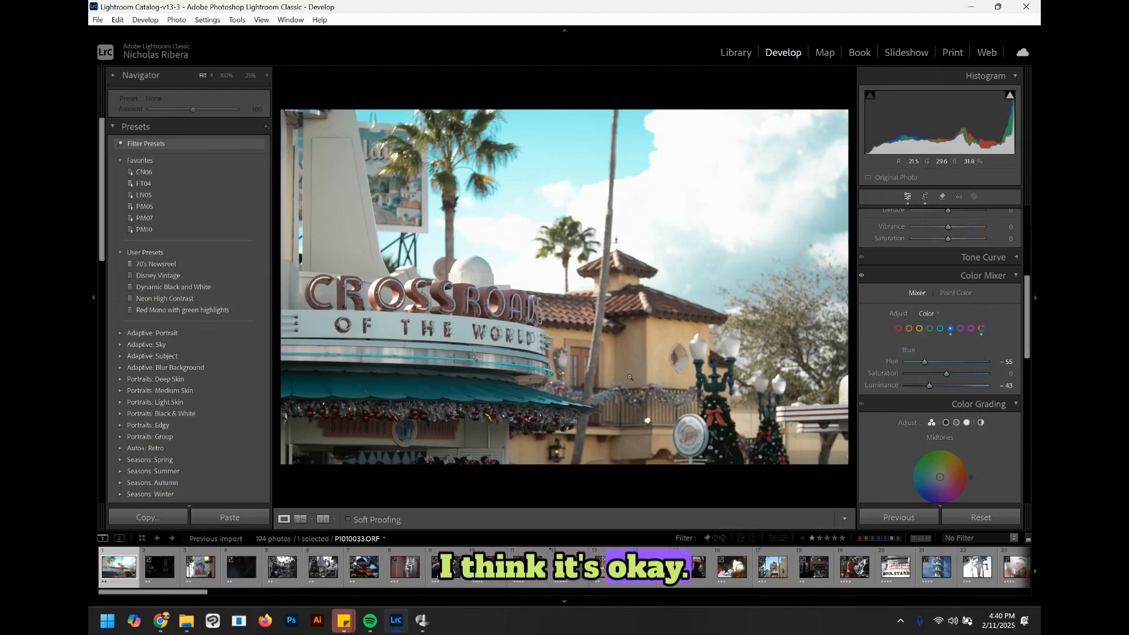
Step: Set the Red hue to -31 and Red saturation to +64 in the Color Mixer
{"action": "left_click", "coordinate": [899, 328]}
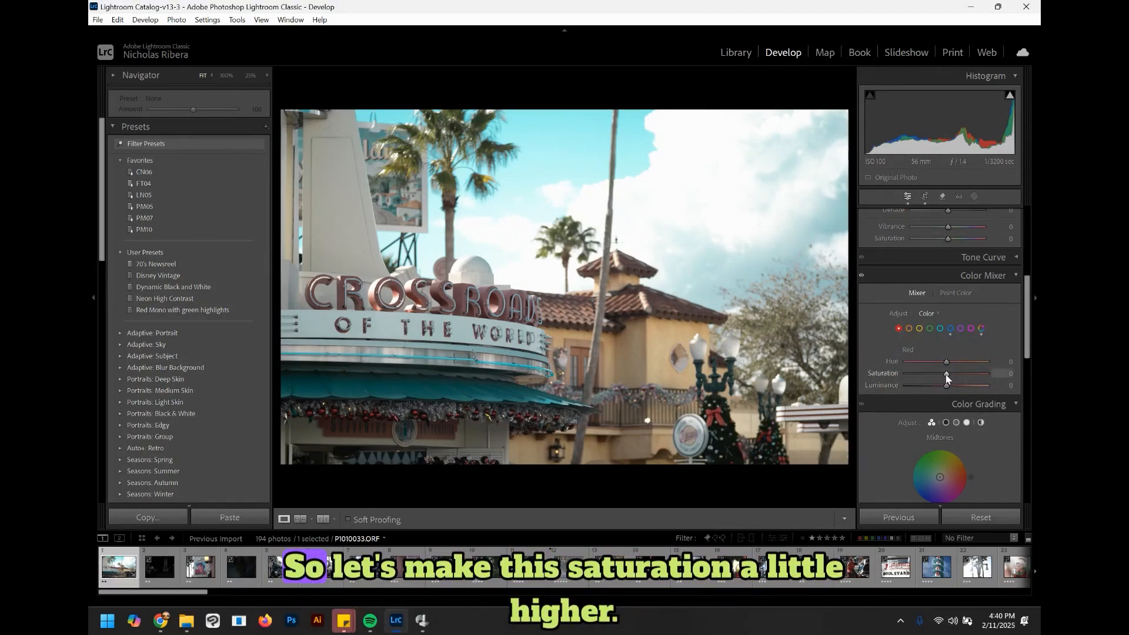
{"action": "left_click_drag", "start_coordinate": [947, 375], "coordinate": [928, 362]}
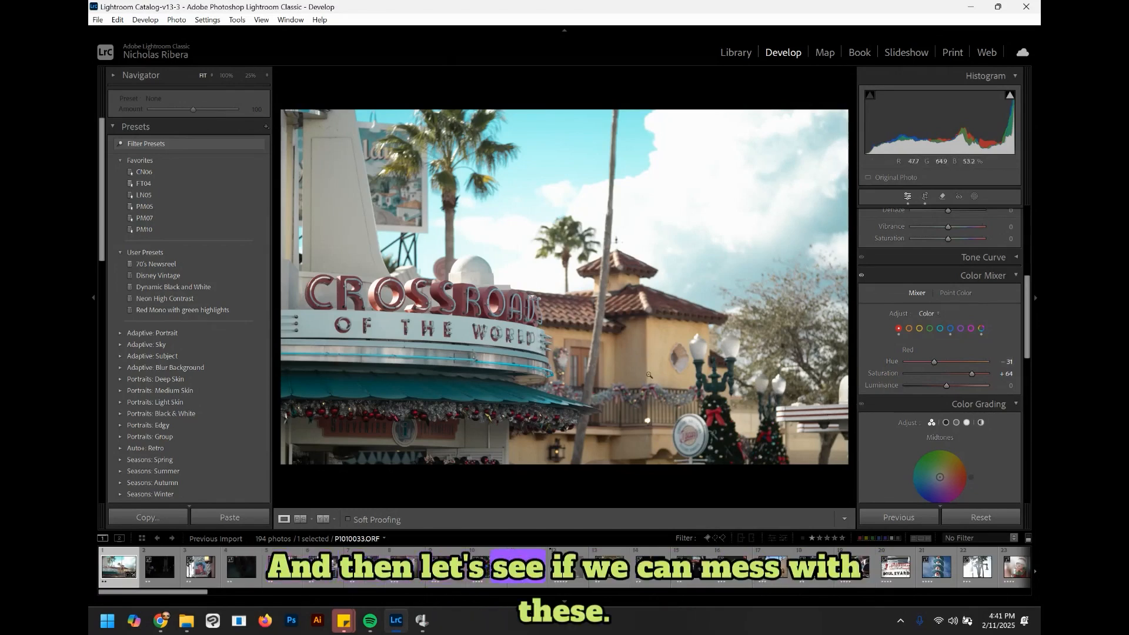
Step: Sample the building wall with Point Color and set hue shift 16, saturation shift 23, luminance shift 11 and range 71
{"action": "left_click", "coordinate": [956, 294]}
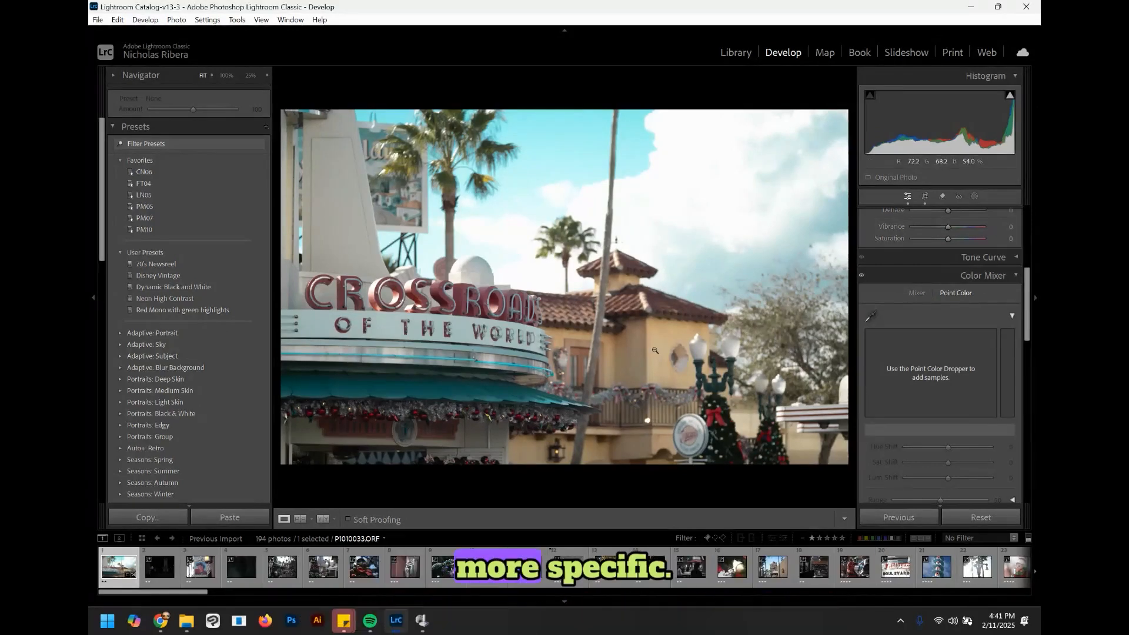
{"action": "left_click", "coordinate": [871, 316]}
{"action": "left_click_drag", "start_coordinate": [686, 429], "coordinate": [658, 347]}
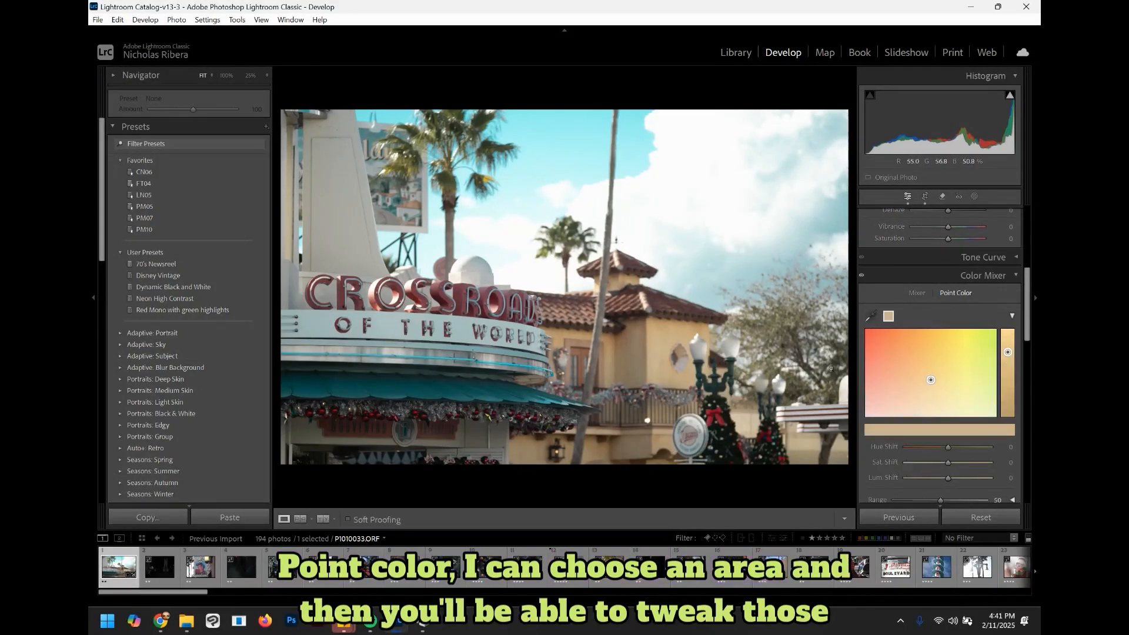
{"action": "mouse_move", "coordinate": [931, 379]}
{"action": "left_mouse_down"}
{"action": "mouse_move", "coordinate": [906, 354]}
{"action": "mouse_move", "coordinate": [915, 375]}
{"action": "left_mouse_up"}
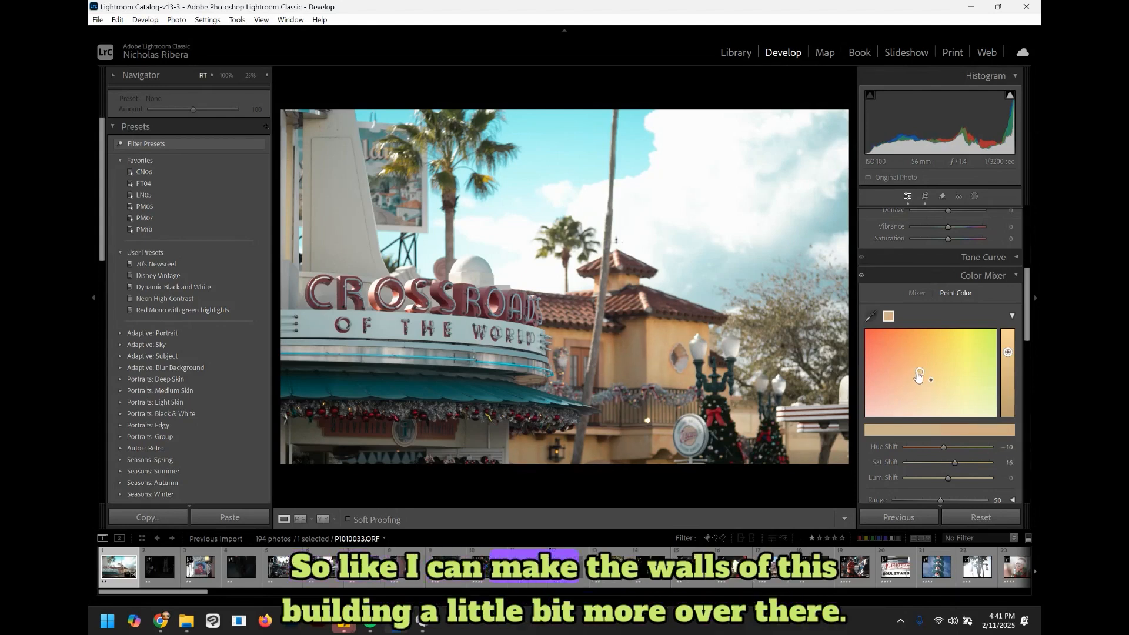
{"action": "left_click_drag", "start_coordinate": [913, 374], "coordinate": [914, 373]}
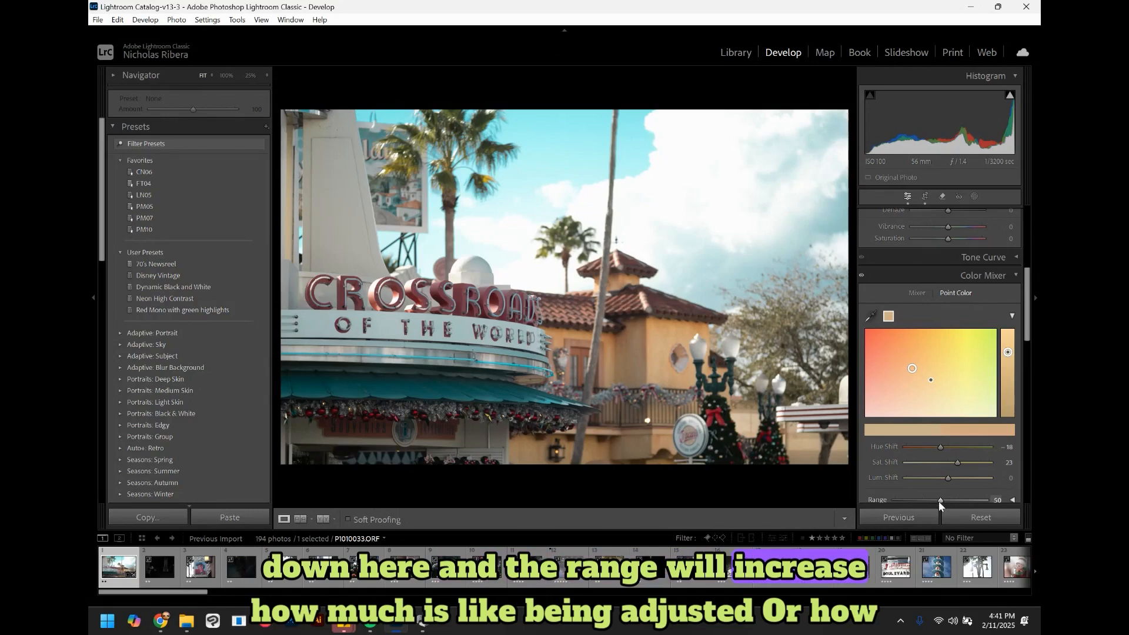
{"action": "mouse_move", "coordinate": [940, 500]}
{"action": "left_mouse_down"}
{"action": "mouse_move", "coordinate": [954, 501]}
{"action": "mouse_move", "coordinate": [919, 496]}
{"action": "mouse_move", "coordinate": [962, 500]}
{"action": "left_mouse_up"}
{"action": "left_click_drag", "start_coordinate": [1006, 357], "coordinate": [1011, 360]}
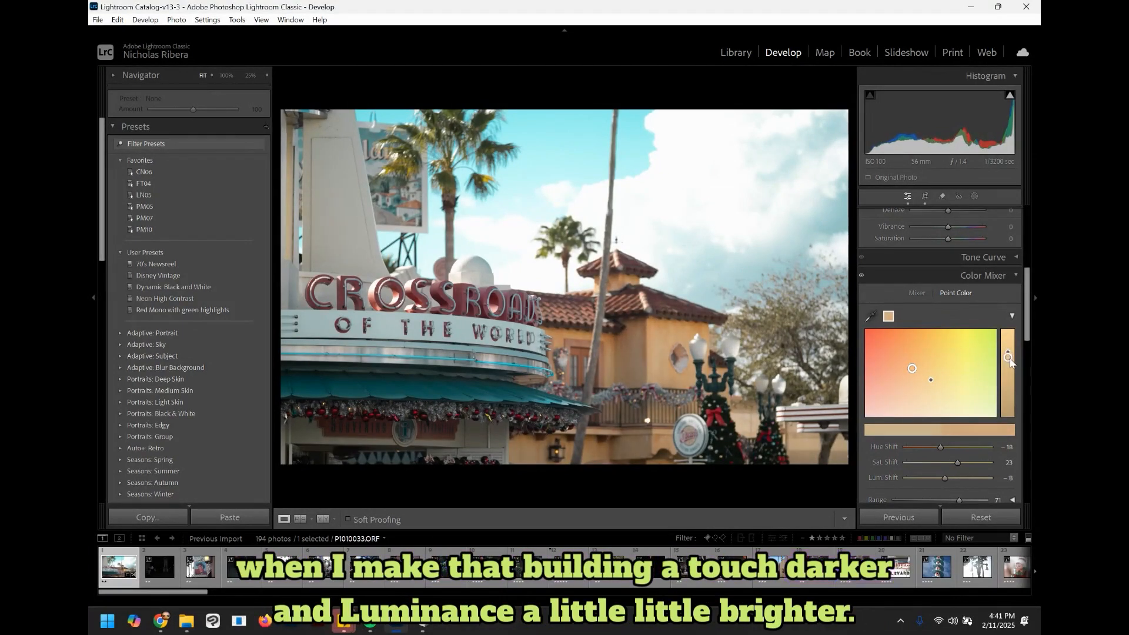
{"action": "left_click_drag", "start_coordinate": [940, 447], "coordinate": [953, 478]}
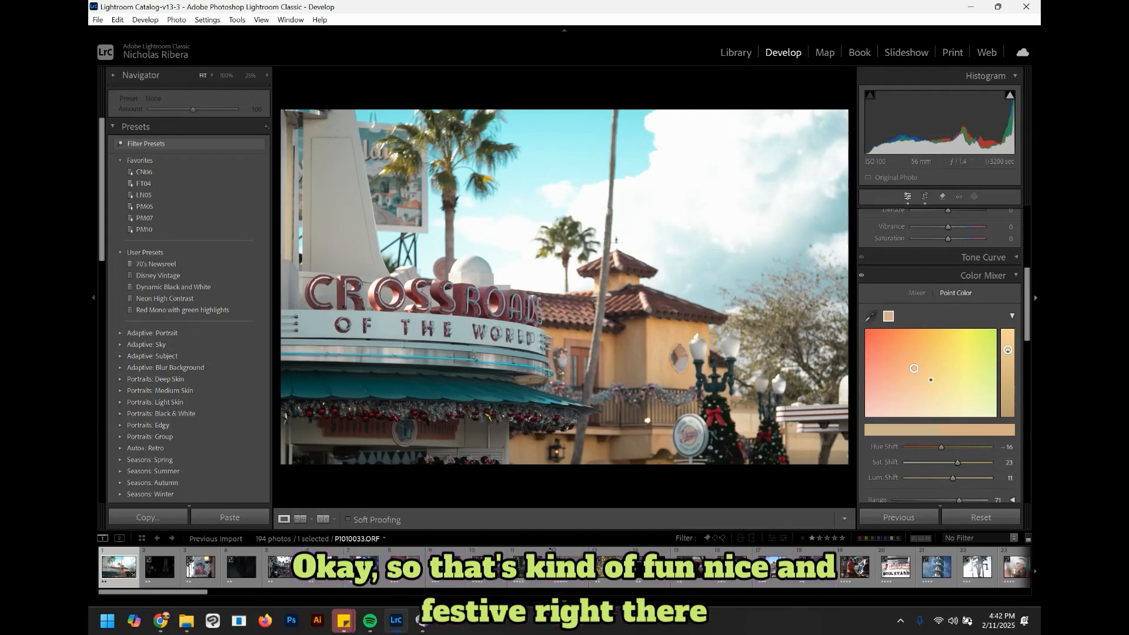
Step: In the Basic tone controls, set Blacks to +52, Shadows to +41, Highlights to -85 and Whites to -35
{"action": "left_click_drag", "start_coordinate": [1027, 318], "coordinate": [1032, 235]}
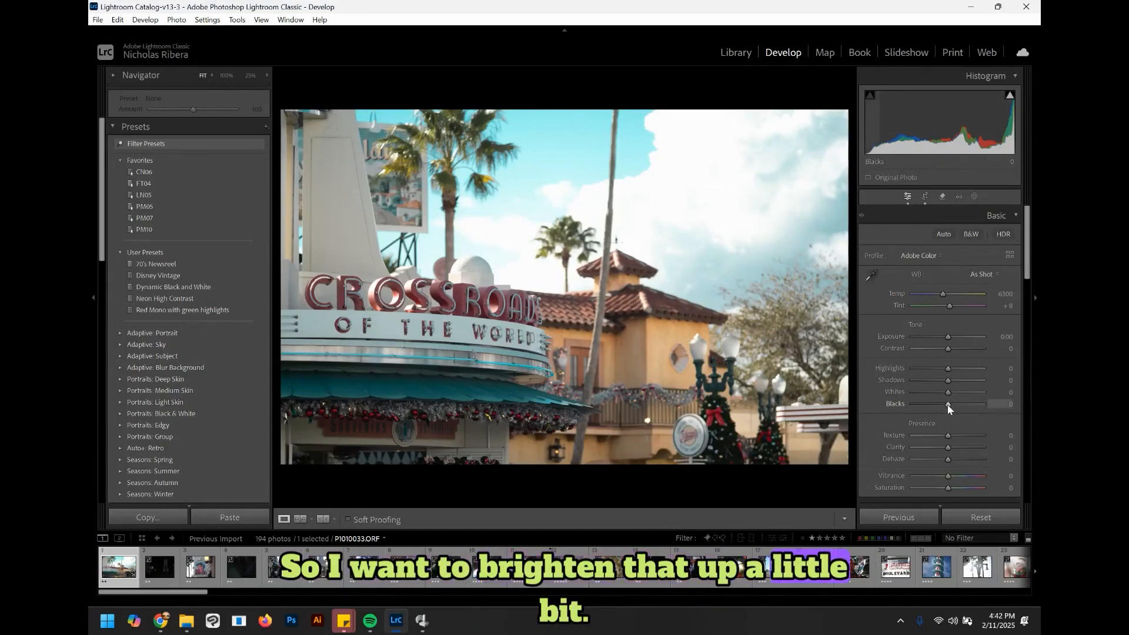
{"action": "left_click_drag", "start_coordinate": [948, 404], "coordinate": [966, 404]}
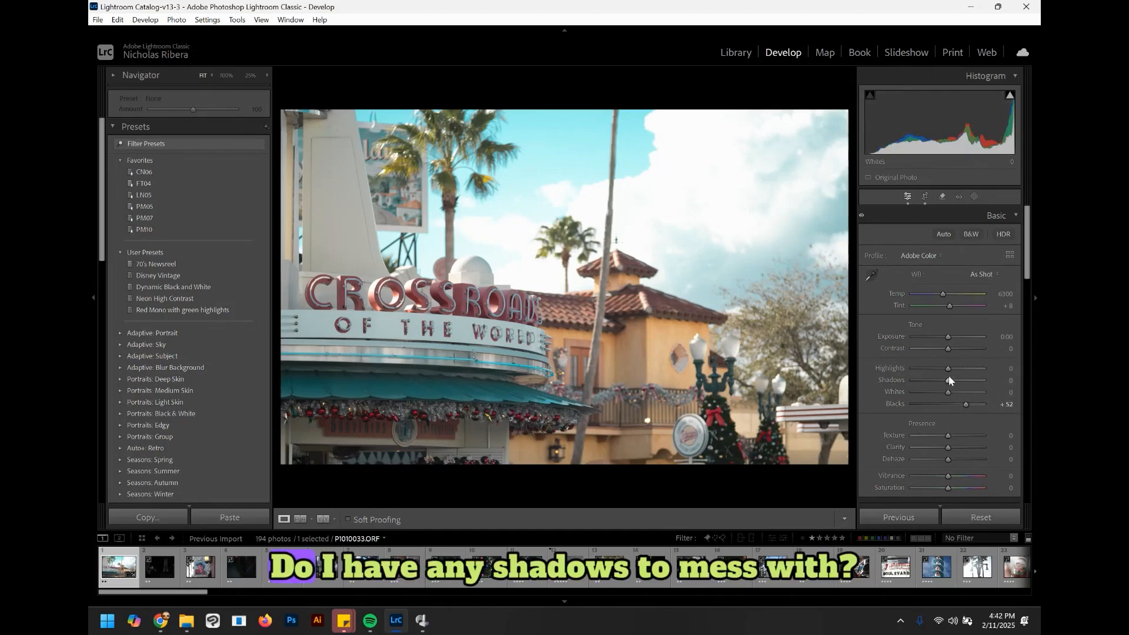
{"action": "left_click_drag", "start_coordinate": [949, 381], "coordinate": [963, 382]}
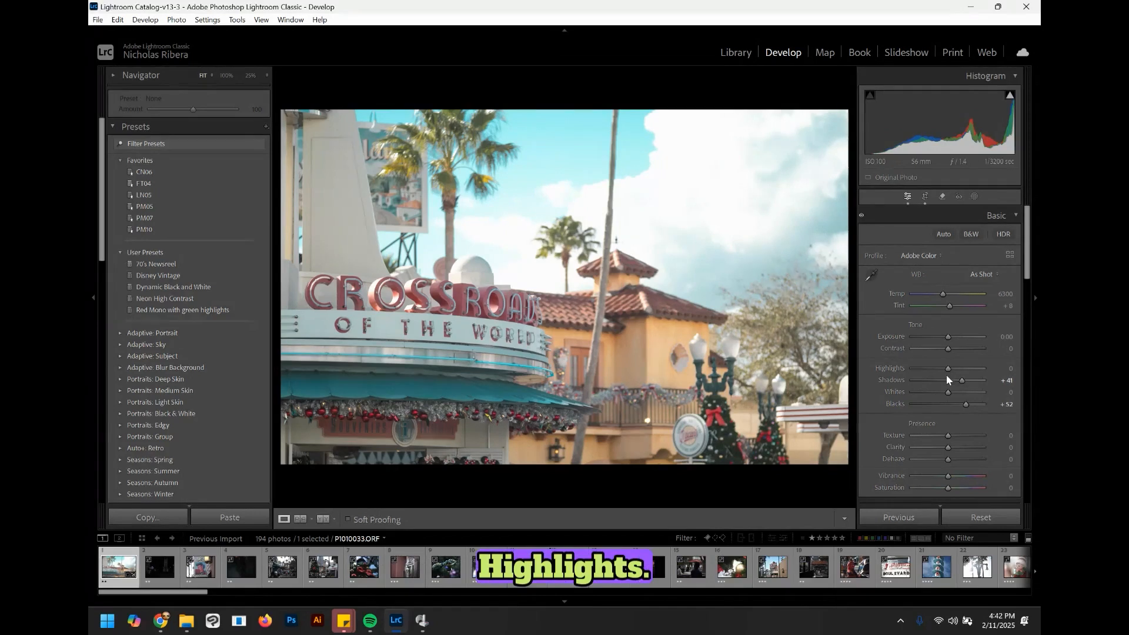
{"action": "left_click_drag", "start_coordinate": [948, 369], "coordinate": [926, 369]}
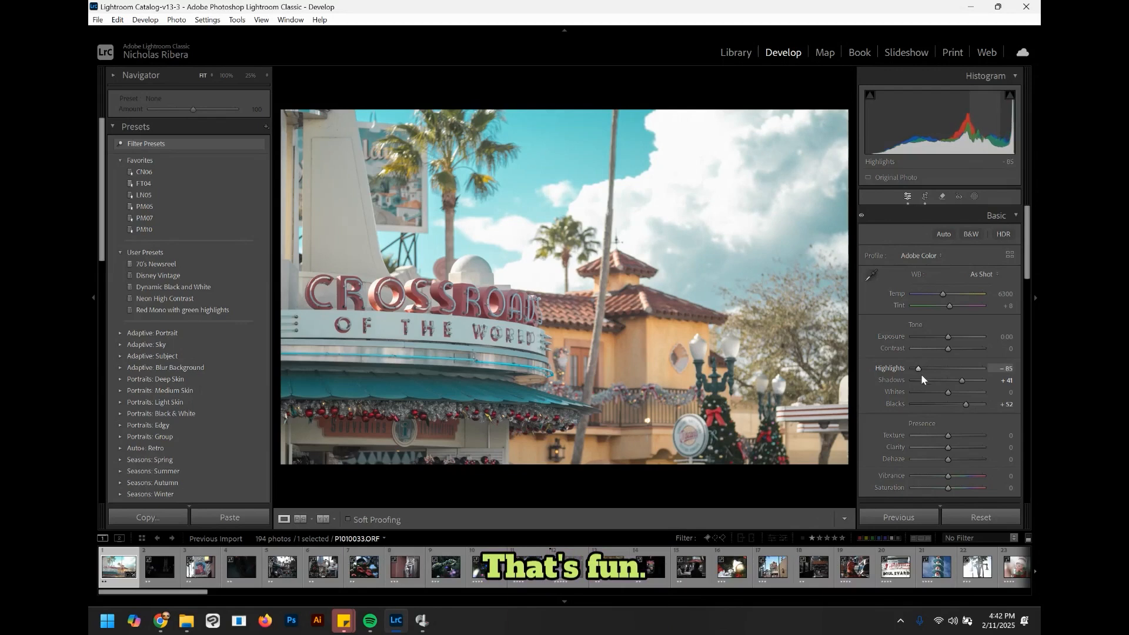
{"action": "mouse_move", "coordinate": [949, 392]}
{"action": "left_mouse_down"}
{"action": "mouse_move", "coordinate": [922, 389]}
{"action": "mouse_move", "coordinate": [935, 390]}
{"action": "left_mouse_up"}
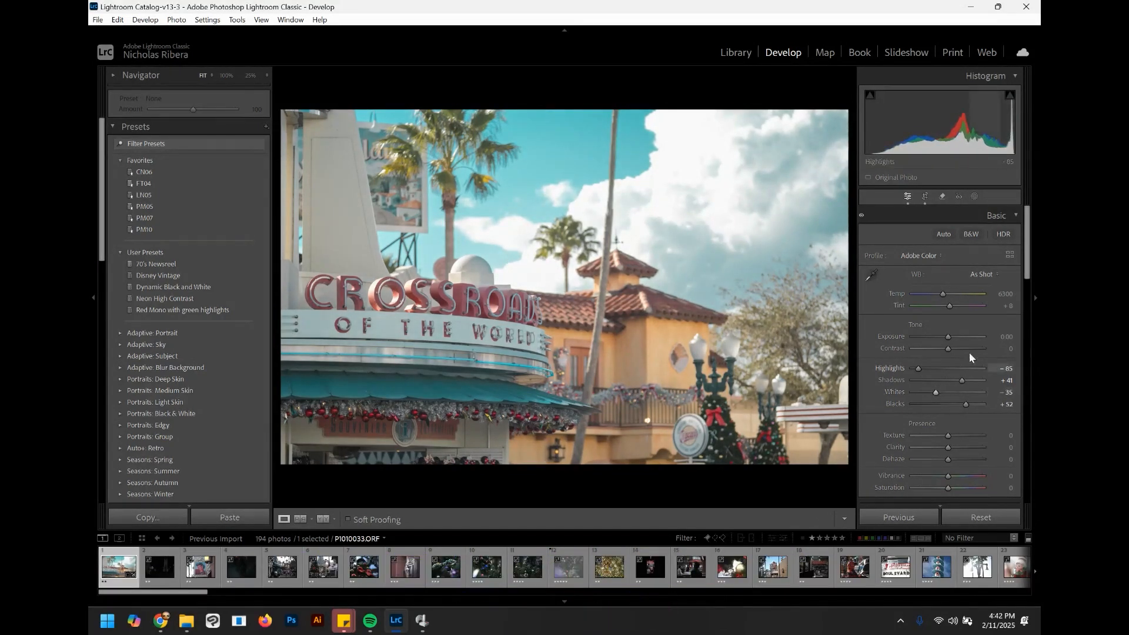
Step: Try lowering the exposure, then set Exposure back to 0
{"action": "left_click_drag", "start_coordinate": [950, 337], "coordinate": [947, 336]}
{"action": "left_click", "coordinate": [998, 337]}
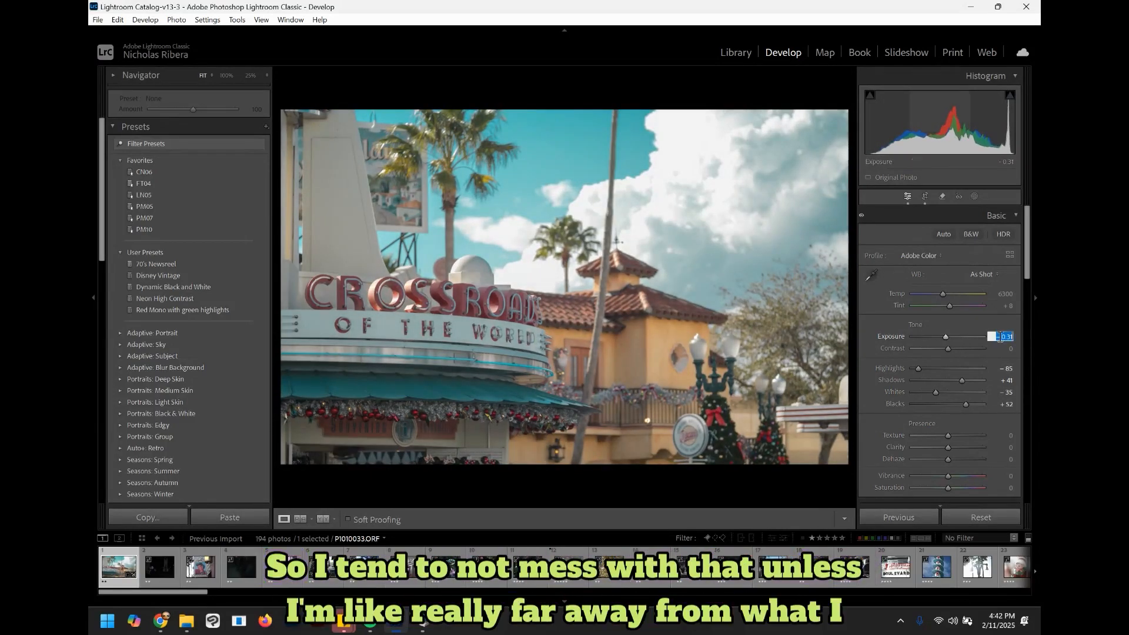
{"action": "type", "text": "0"}
{"action": "key", "text": "Return"}
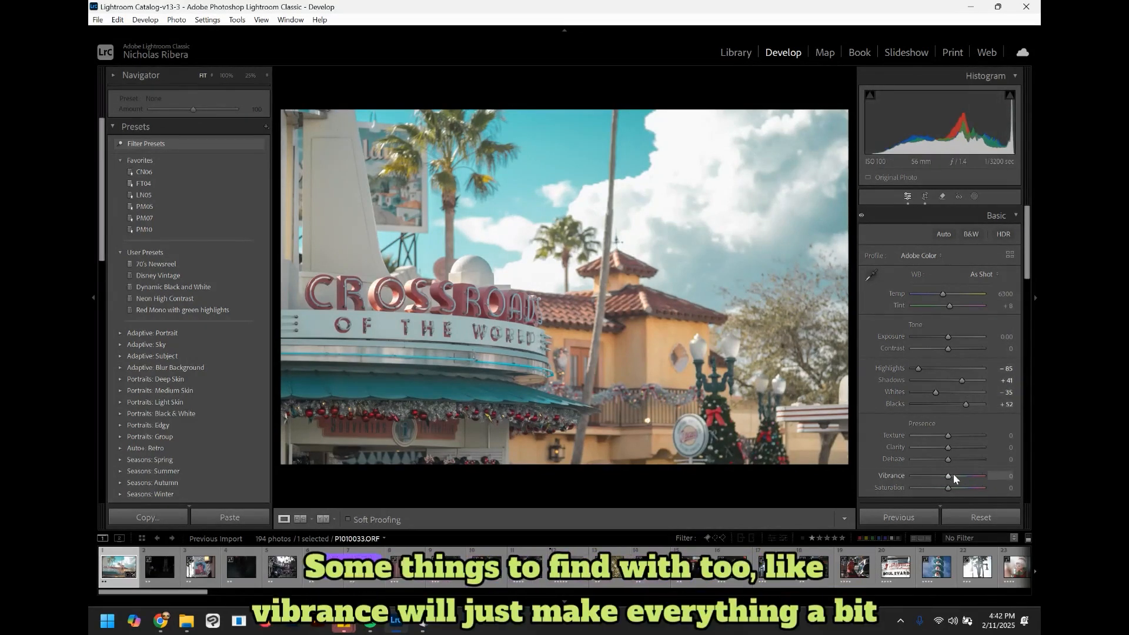
Step: Raise Vibrance to +38
{"action": "mouse_move", "coordinate": [949, 476]}
{"action": "left_mouse_down"}
{"action": "mouse_move", "coordinate": [973, 476]}
{"action": "mouse_move", "coordinate": [962, 475]}
{"action": "left_mouse_up"}
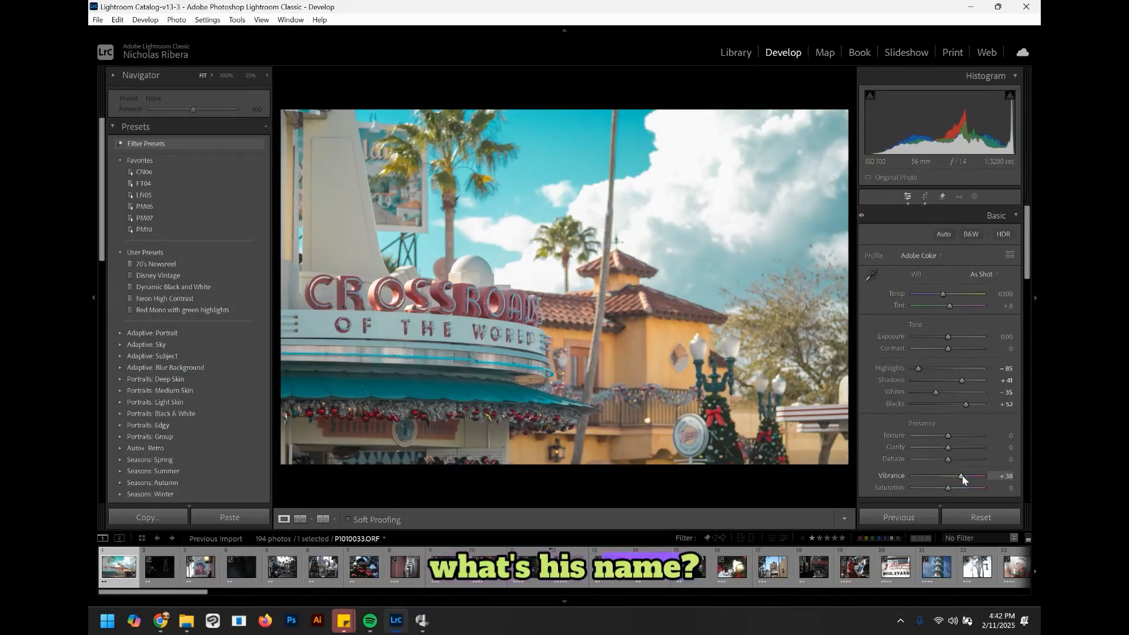
Step: Lower Vibrance to +28 and reset Saturation back to 0
{"action": "left_click_drag", "start_coordinate": [961, 475], "coordinate": [959, 475]}
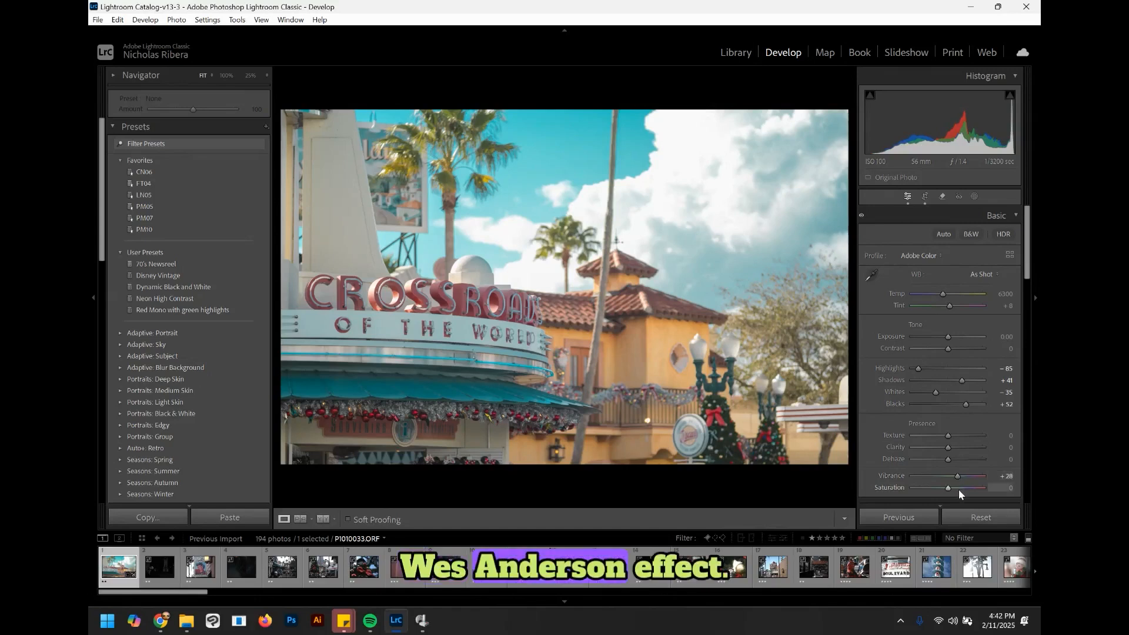
{"action": "mouse_move", "coordinate": [948, 487]}
{"action": "left_mouse_down"}
{"action": "mouse_move", "coordinate": [890, 492]}
{"action": "mouse_move", "coordinate": [1018, 494]}
{"action": "mouse_move", "coordinate": [957, 493]}
{"action": "left_mouse_up"}
{"action": "double_click", "coordinate": [957, 493]}
{"action": "left_click", "coordinate": [1003, 488]}
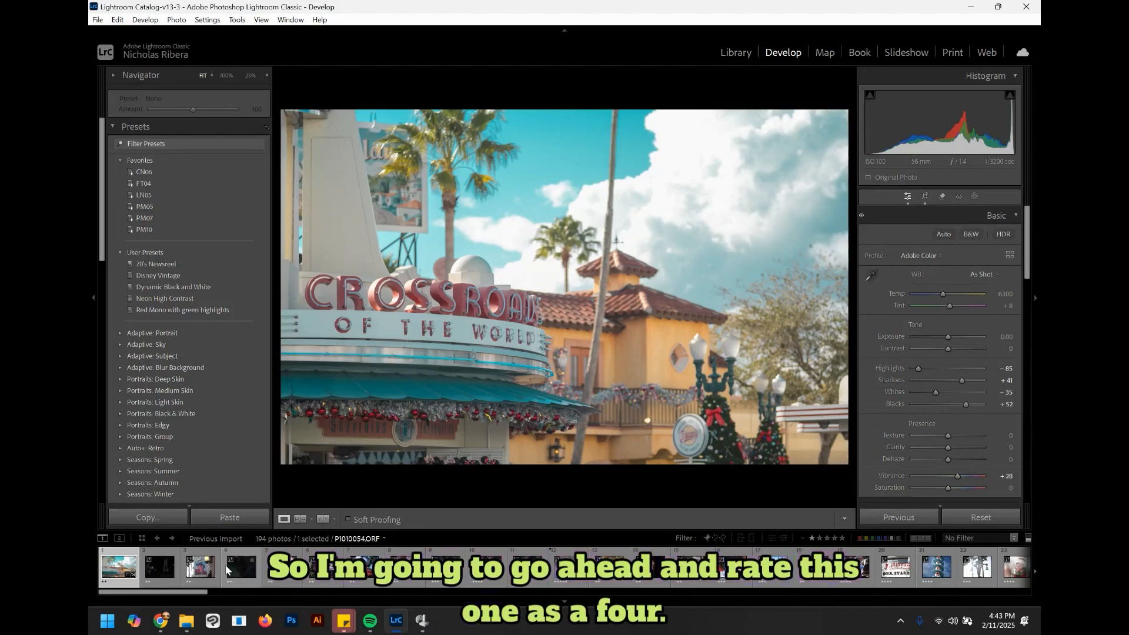
Step: Rate the Crossroads photo four stars and open the dark wheelchair photo from the filmstrip
{"action": "key", "text": "4"}
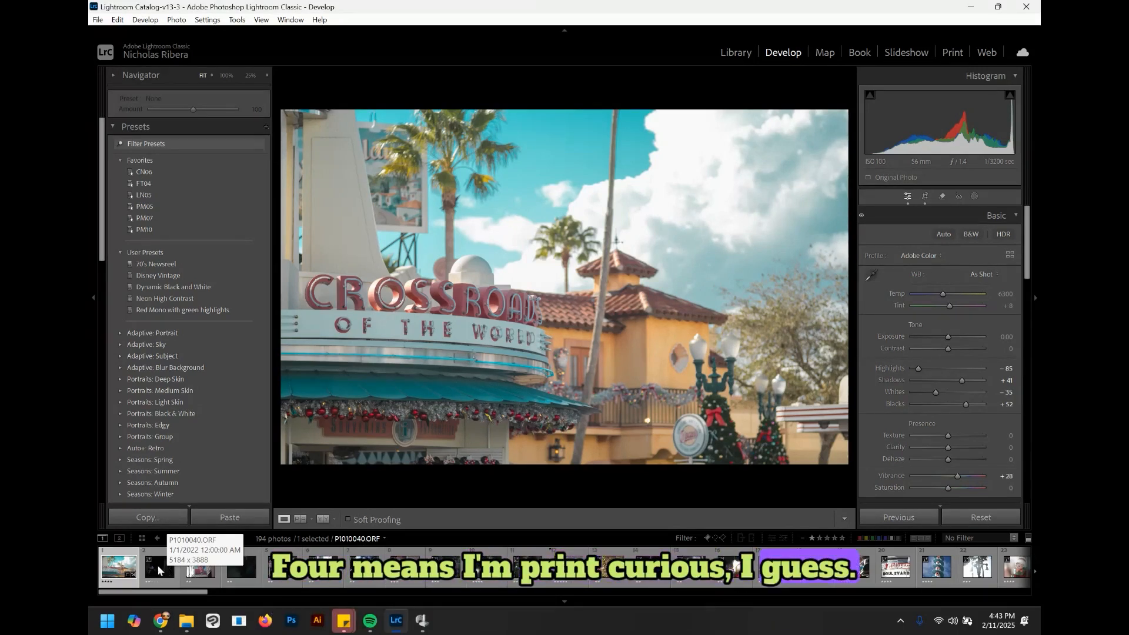
{"action": "left_click", "coordinate": [168, 568]}
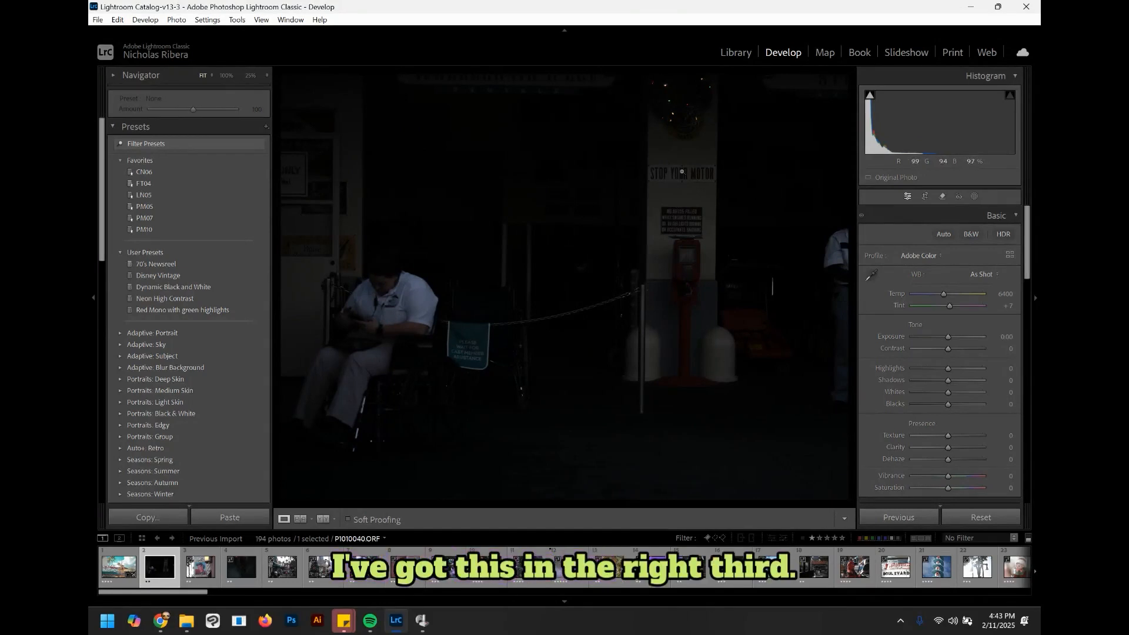
Step: Straighten the photo with the crop tool at an angle of about -2.04 and apply it
{"action": "left_click", "coordinate": [925, 197]}
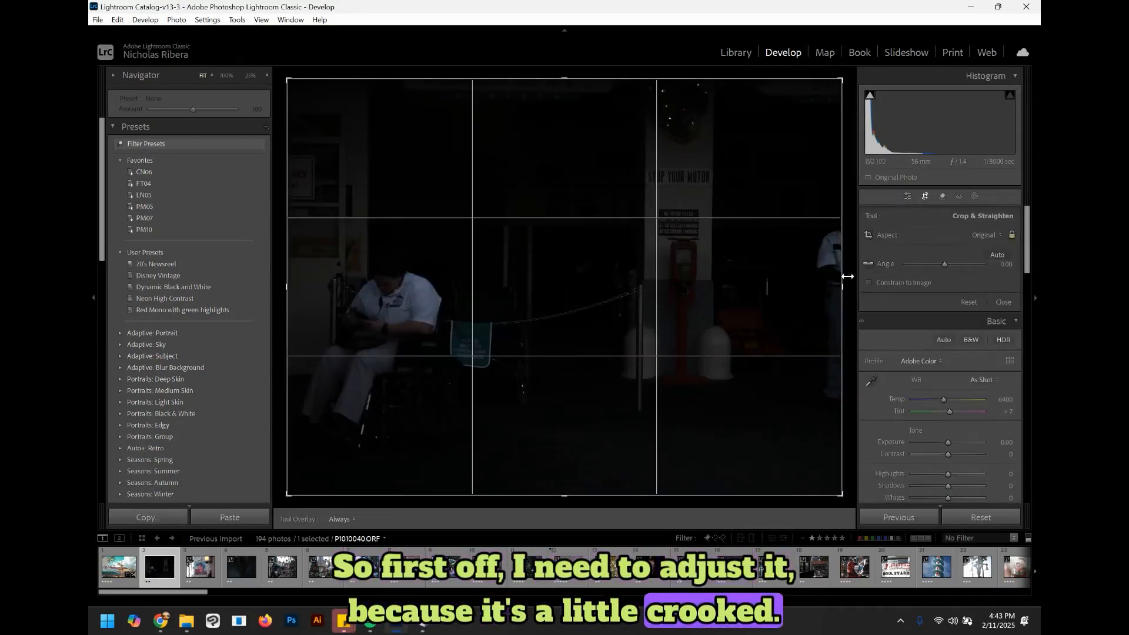
{"action": "left_click_drag", "start_coordinate": [851, 277], "coordinate": [858, 268]}
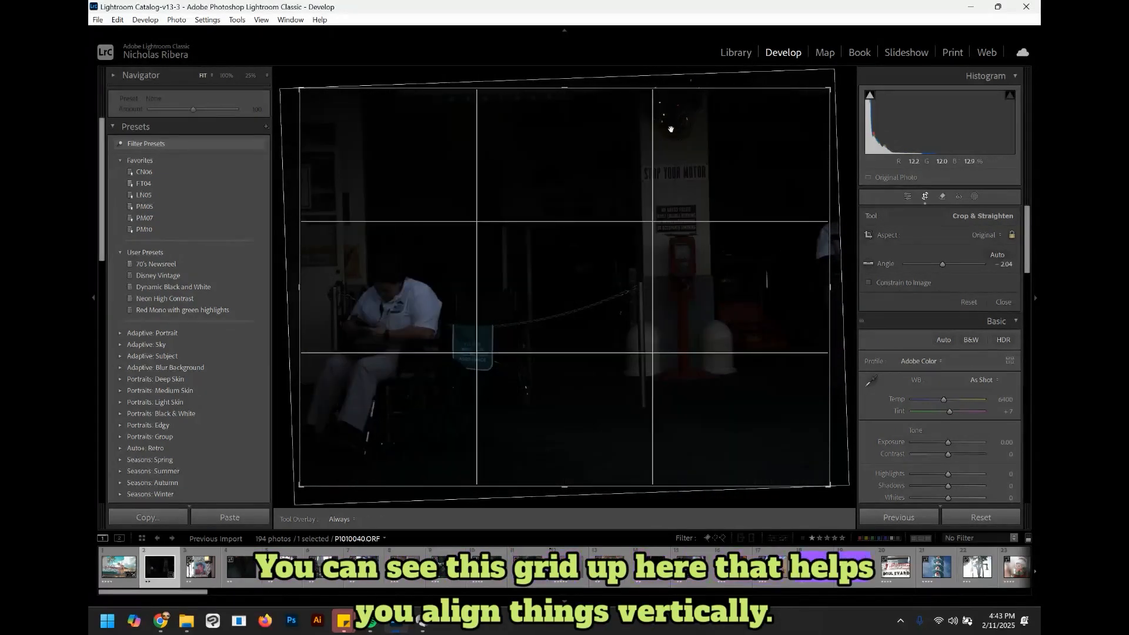
{"action": "key", "text": "Return"}
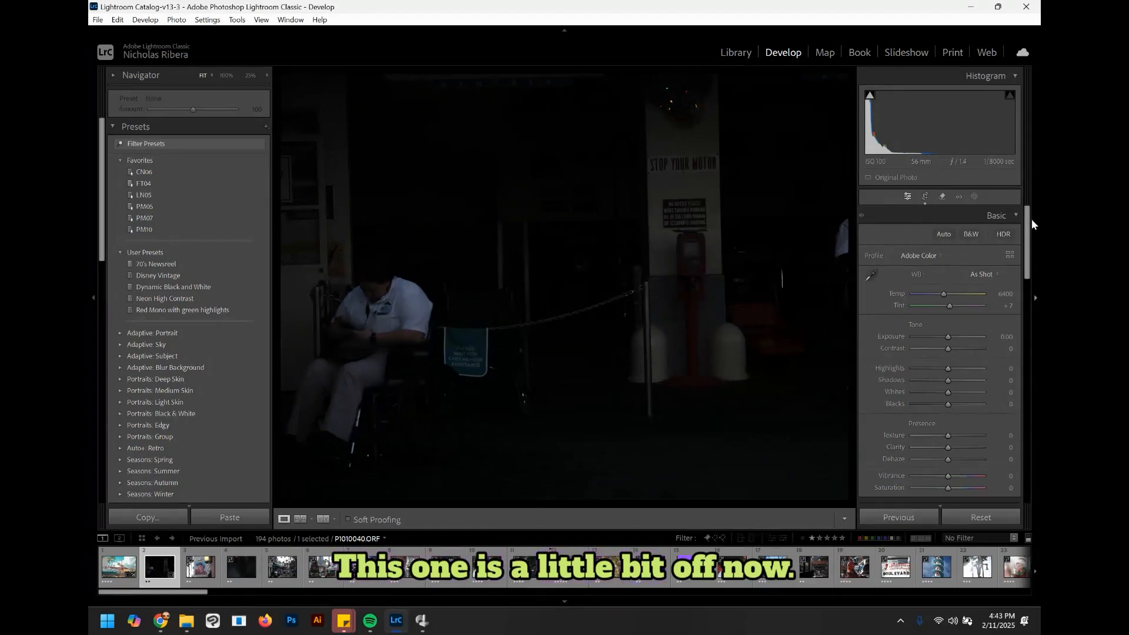
Step: Reopen the crop and rotate it back to an angle of about -1.00, then apply
{"action": "left_click", "coordinate": [924, 197]}
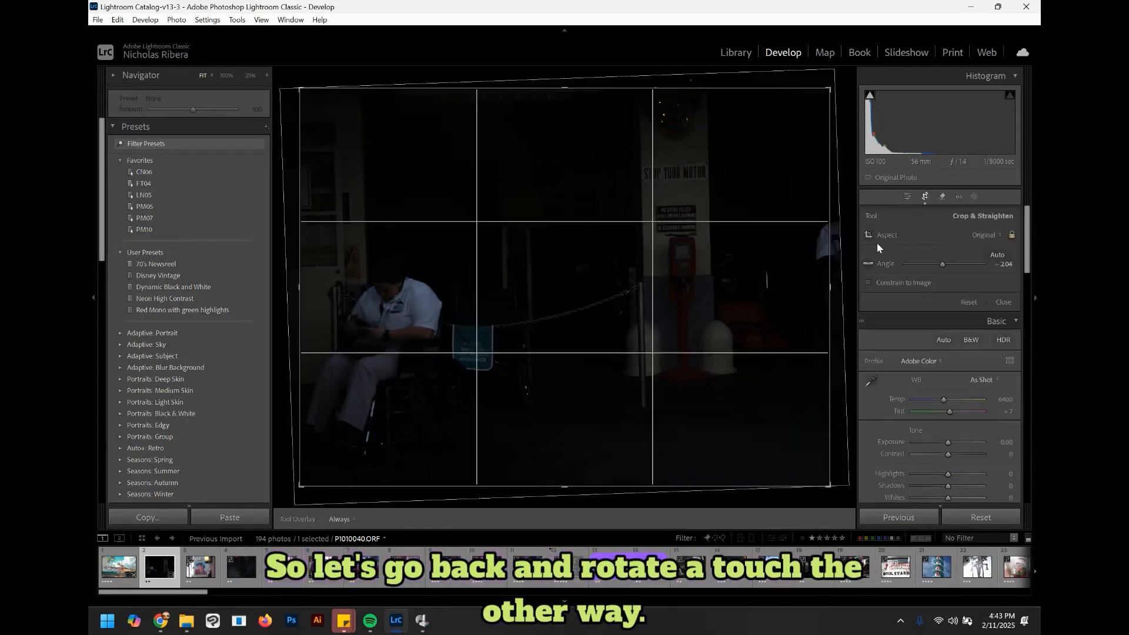
{"action": "left_click_drag", "start_coordinate": [847, 225], "coordinate": [848, 229]}
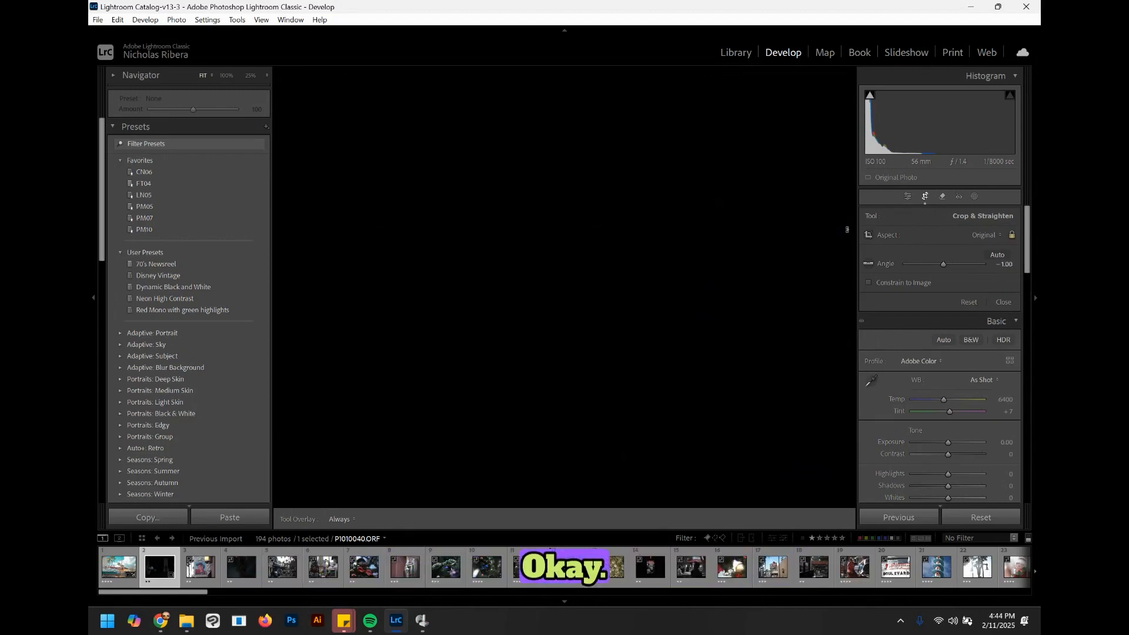
{"action": "key", "text": "Return"}
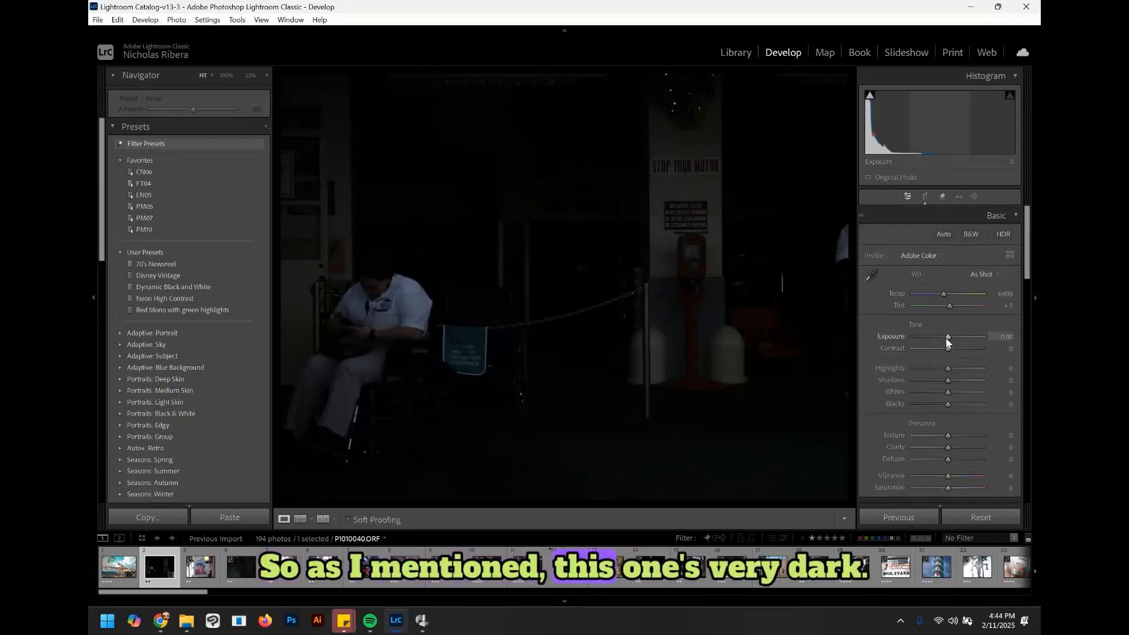
Step: Raise Exposure to +2.03 and pull Blacks all the way down to -100
{"action": "left_click_drag", "start_coordinate": [947, 337], "coordinate": [962, 338]}
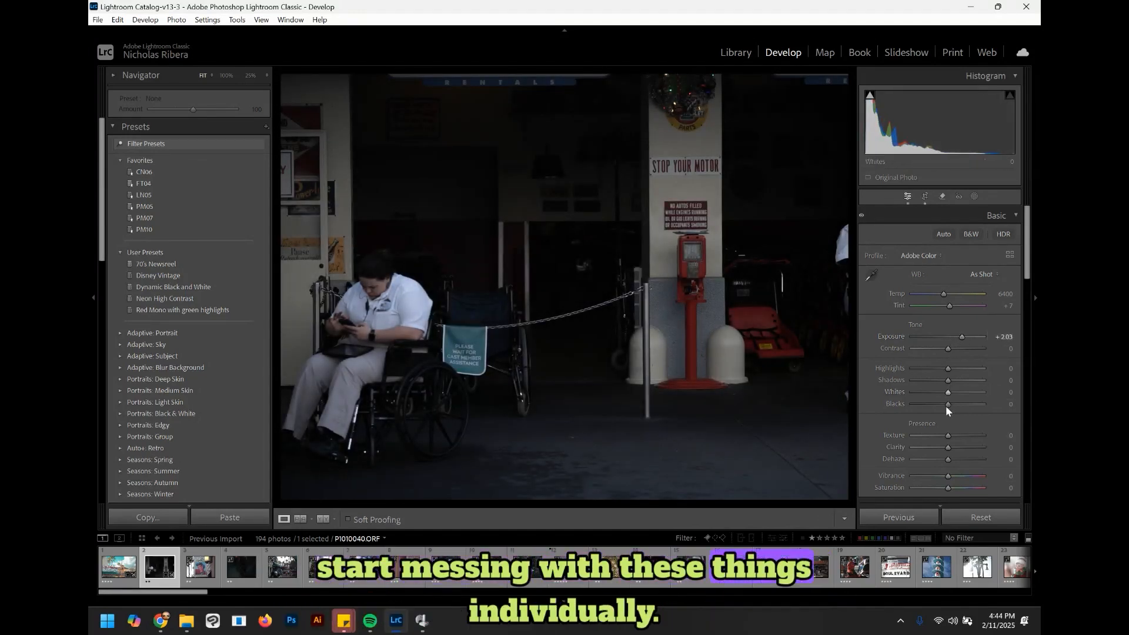
{"action": "mouse_move", "coordinate": [948, 402]}
{"action": "left_mouse_down"}
{"action": "mouse_move", "coordinate": [972, 402]}
{"action": "mouse_move", "coordinate": [937, 402]}
{"action": "left_mouse_up"}
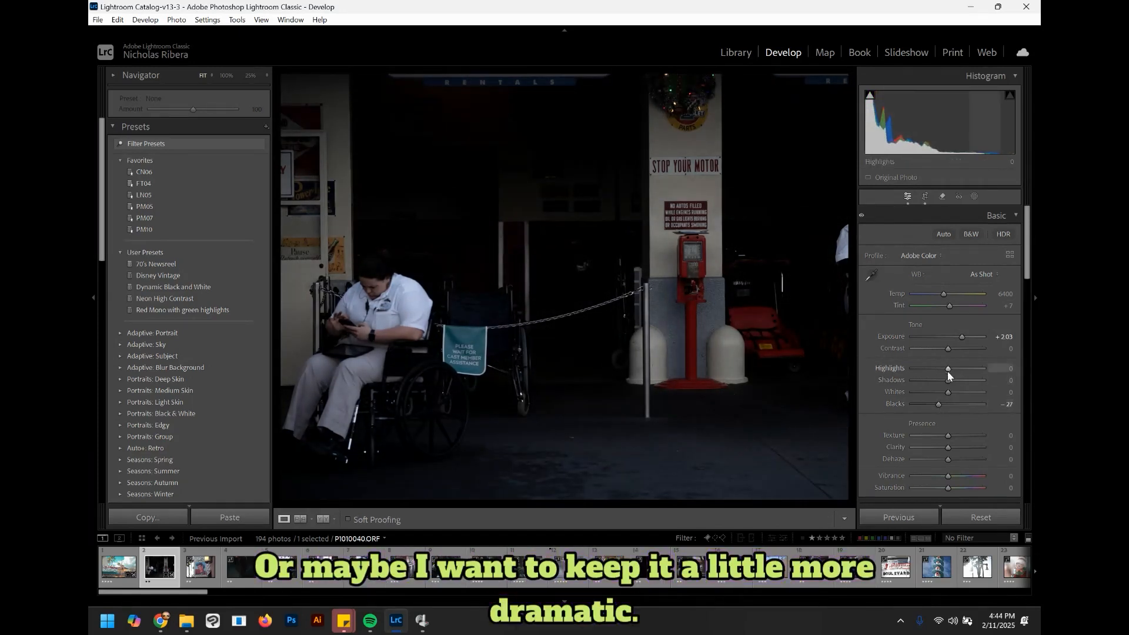
{"action": "left_click_drag", "start_coordinate": [936, 405], "coordinate": [895, 404]}
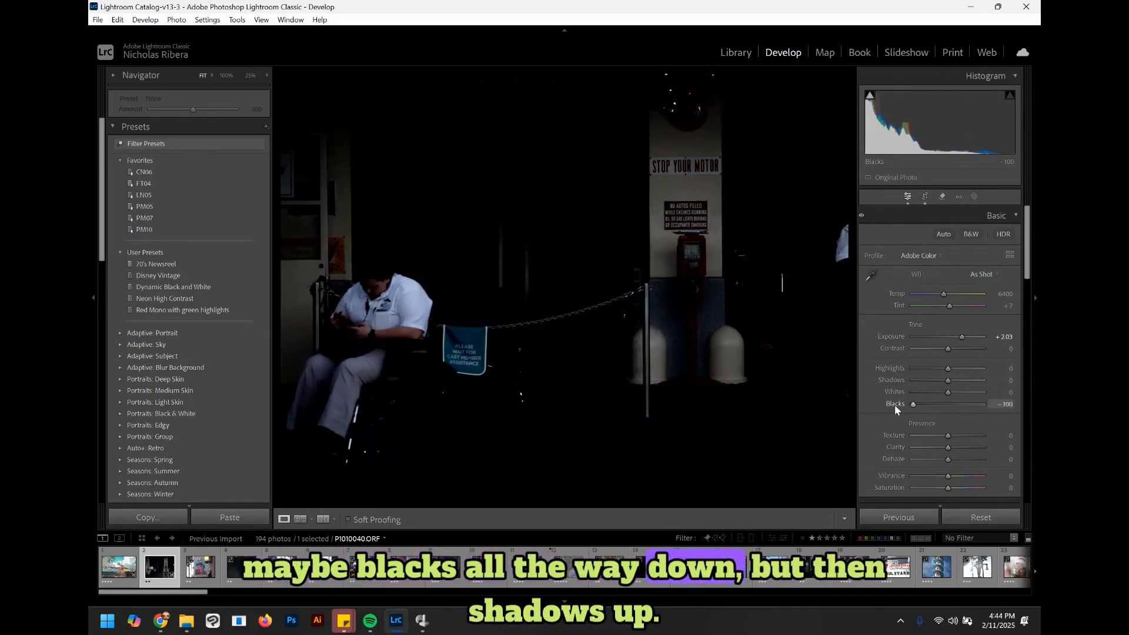
Step: Adjust the tone sliders to Highlights -35, Shadows +27, Whites -12 and Blacks +44
{"action": "left_click_drag", "start_coordinate": [948, 380], "coordinate": [997, 385]}
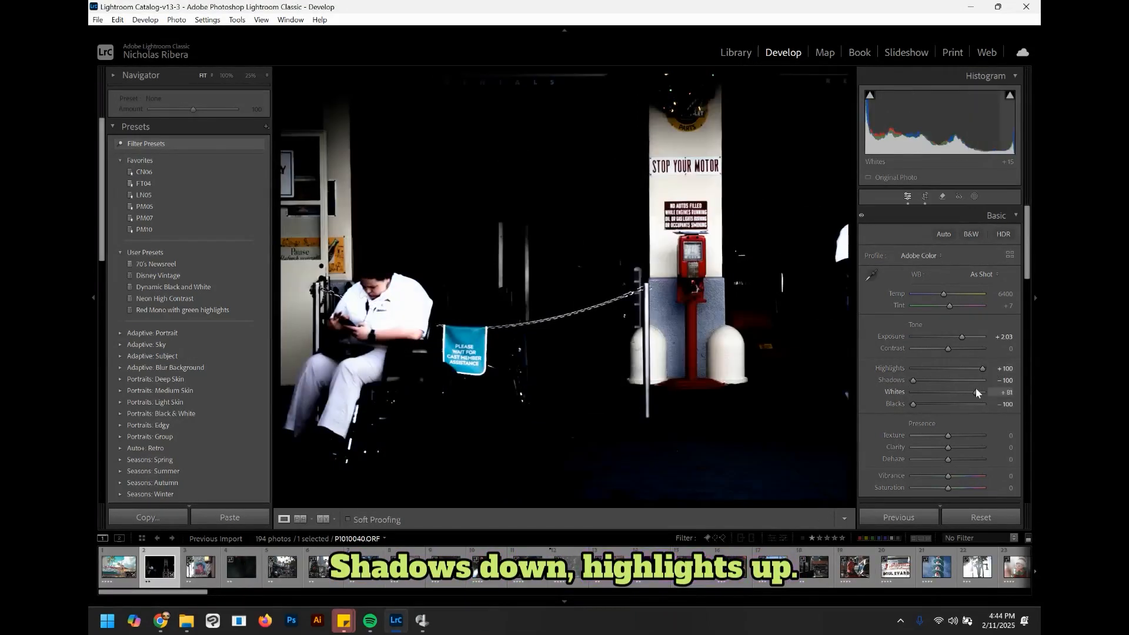
{"action": "left_click_drag", "start_coordinate": [976, 387], "coordinate": [953, 386]}
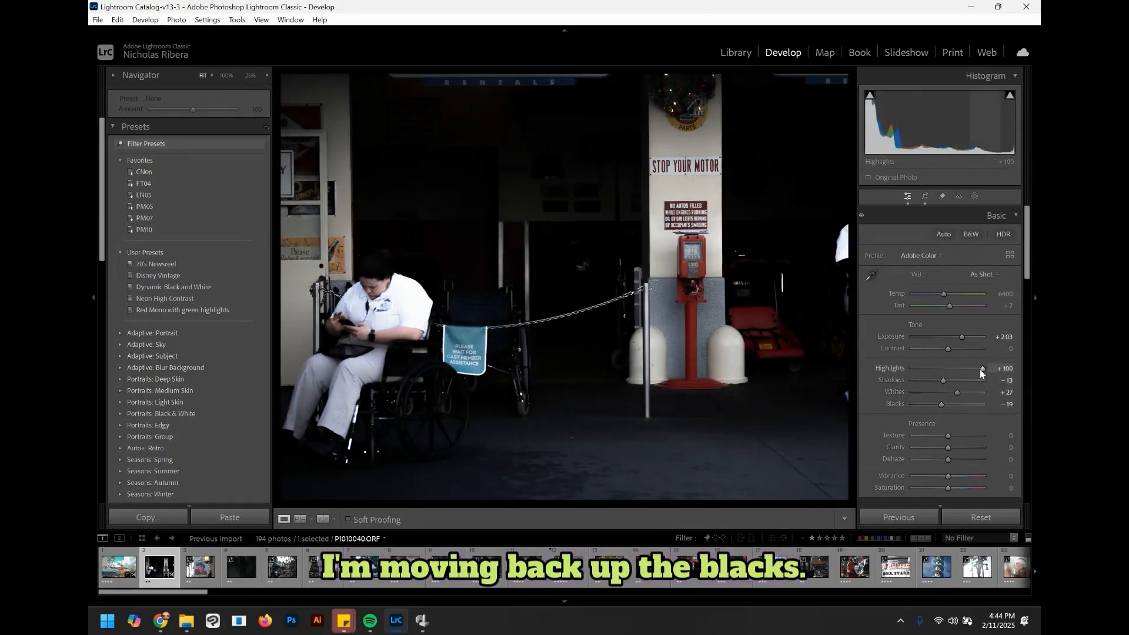
{"action": "left_click_drag", "start_coordinate": [981, 369], "coordinate": [954, 369]}
{"action": "mouse_move", "coordinate": [951, 408]}
{"action": "left_mouse_down"}
{"action": "mouse_move", "coordinate": [964, 409]}
{"action": "mouse_move", "coordinate": [958, 381]}
{"action": "mouse_move", "coordinate": [934, 372]}
{"action": "mouse_move", "coordinate": [947, 392]}
{"action": "left_mouse_up"}
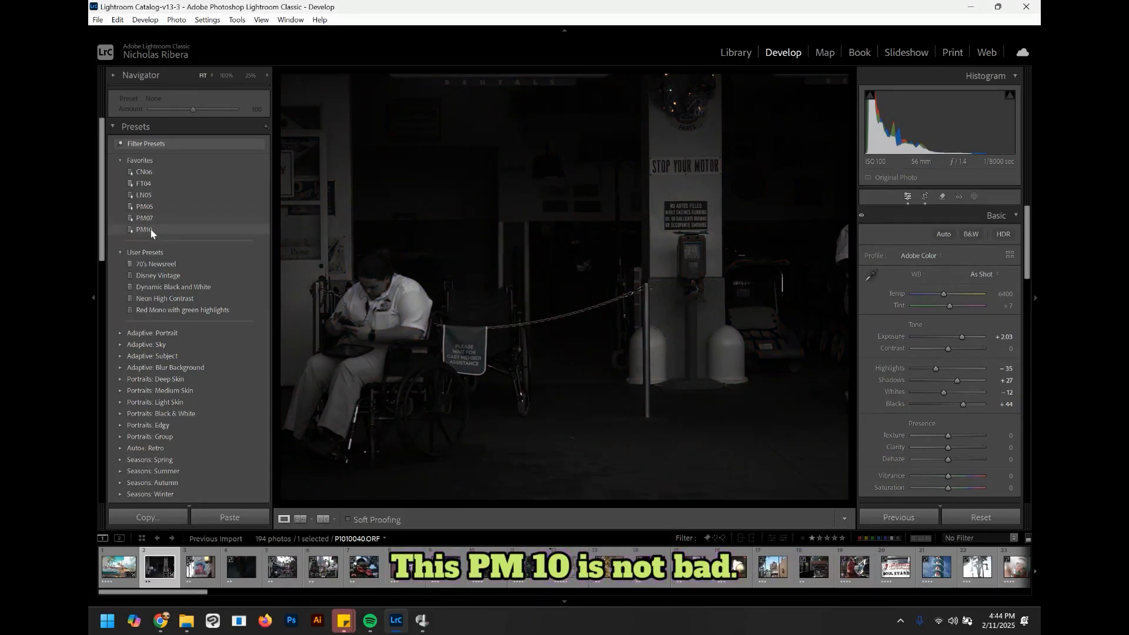
Step: Apply the PM10 favorite preset and rate the wheelchair photo one star
{"action": "left_click", "coordinate": [151, 231]}
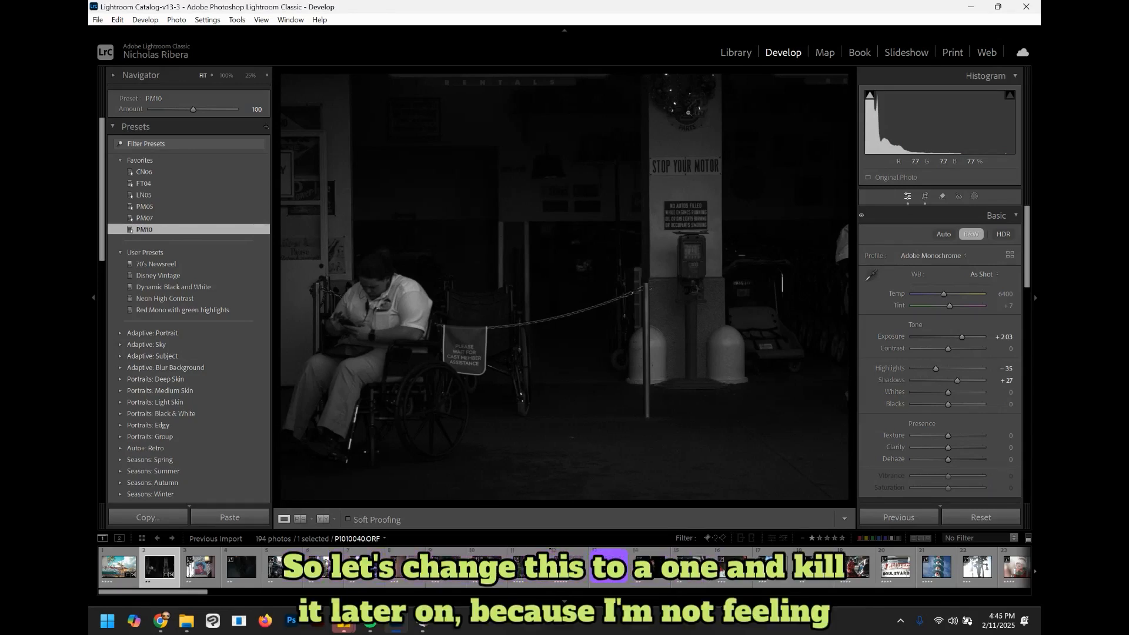
{"action": "key", "text": "1"}
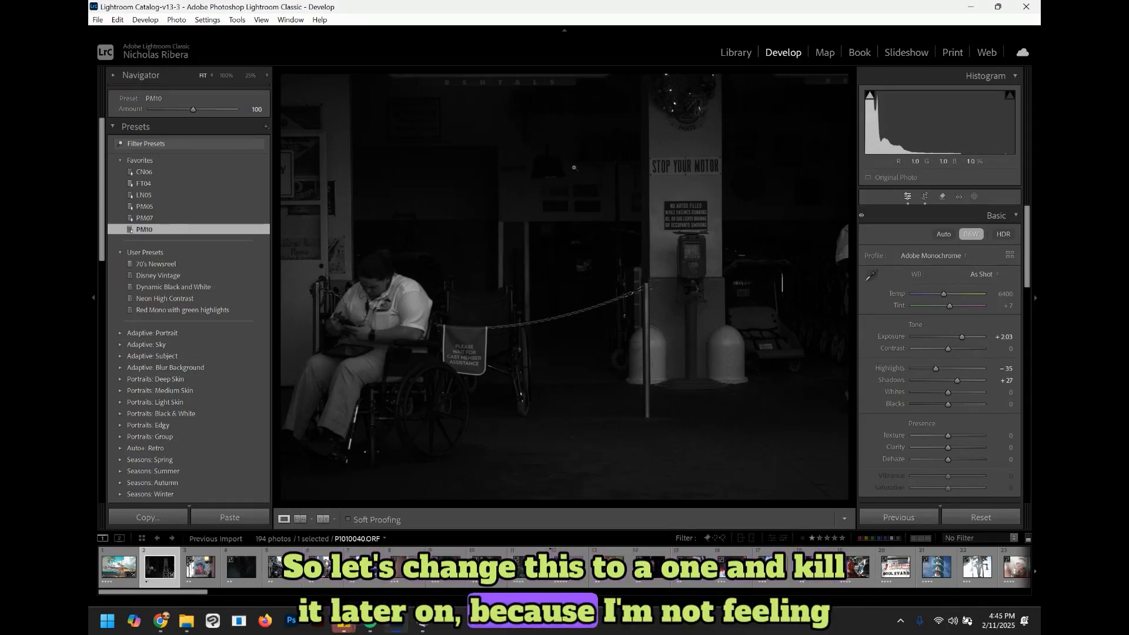
Step: Open the Cover Story poster photo and apply the PM10 preset to it
{"action": "left_click", "coordinate": [202, 566]}
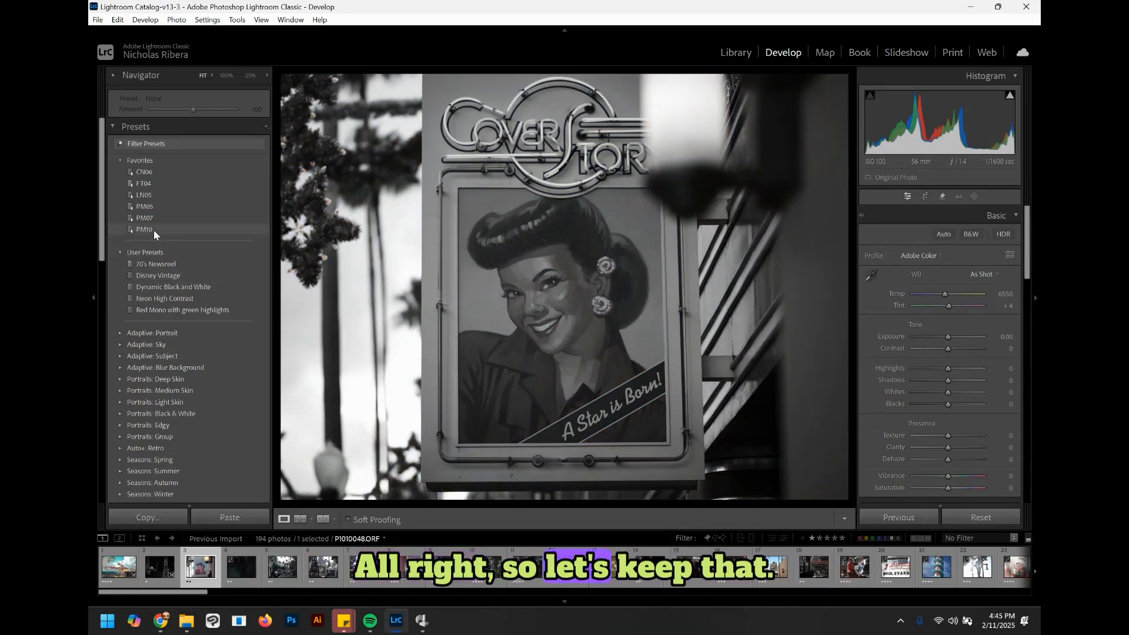
{"action": "left_click", "coordinate": [153, 230]}
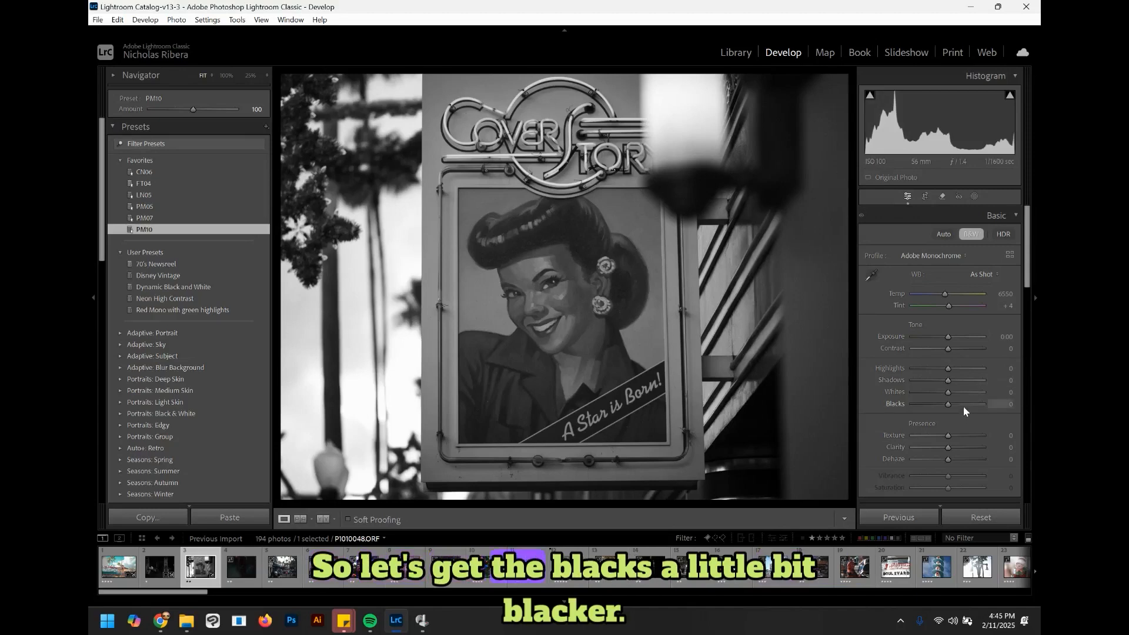
Step: Set Blacks to -51, Shadows to +66 and Highlights to +46 on the black-and-white poster
{"action": "left_click_drag", "start_coordinate": [950, 403], "coordinate": [930, 404]}
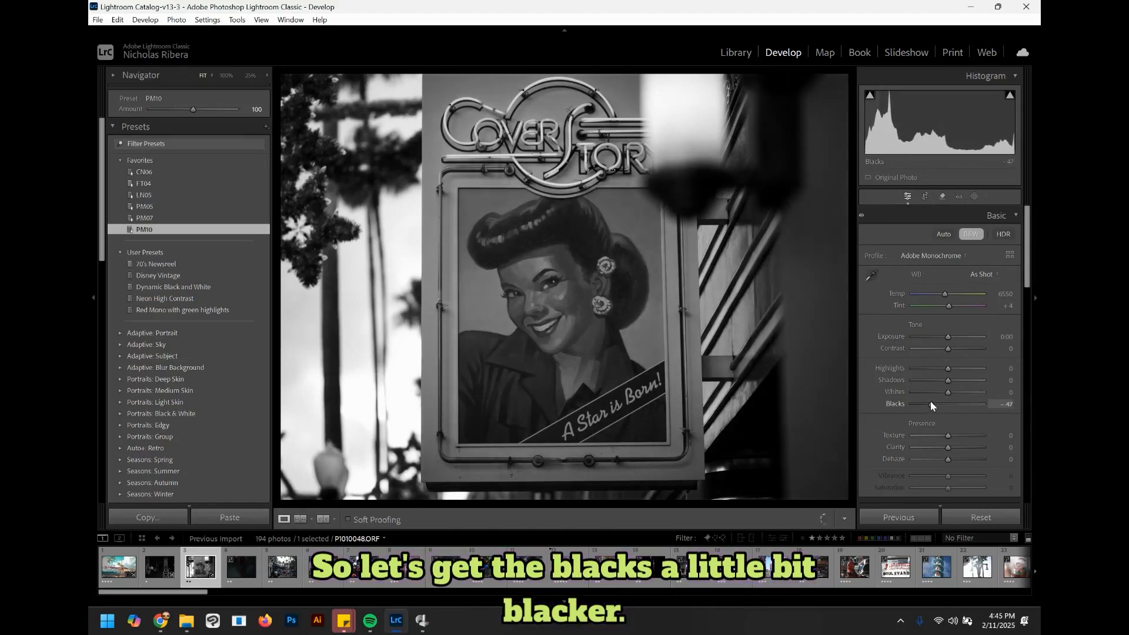
{"action": "left_click_drag", "start_coordinate": [939, 382], "coordinate": [971, 379]}
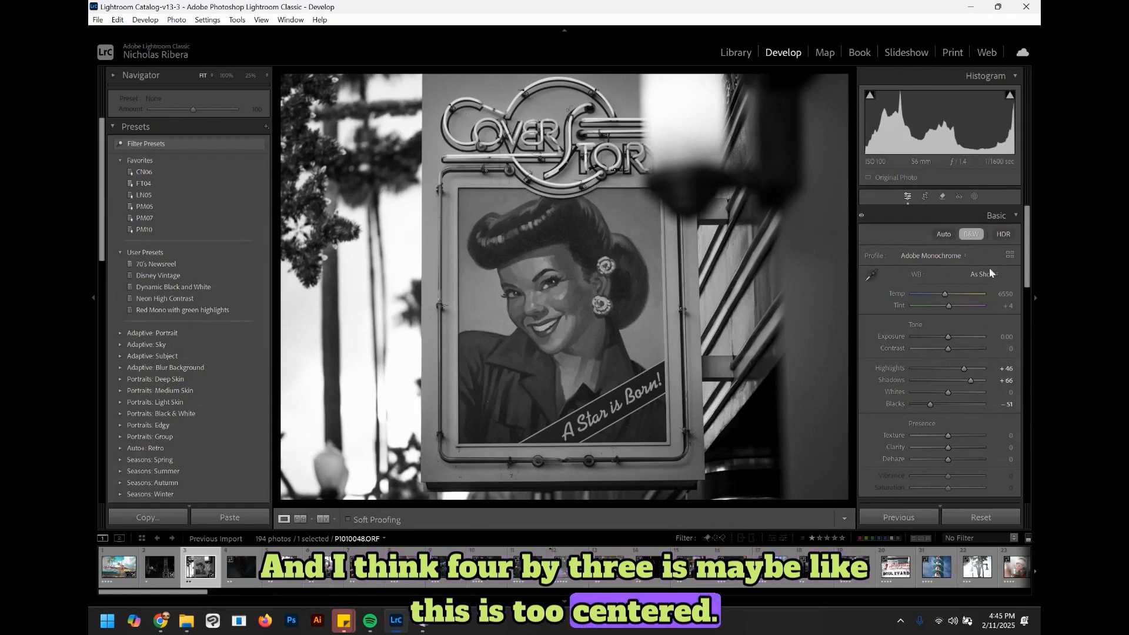
Step: Try a 1 x 1 square crop centered on the poster, then undo the crop
{"action": "left_click", "coordinate": [925, 196]}
{"action": "left_click", "coordinate": [981, 236]}
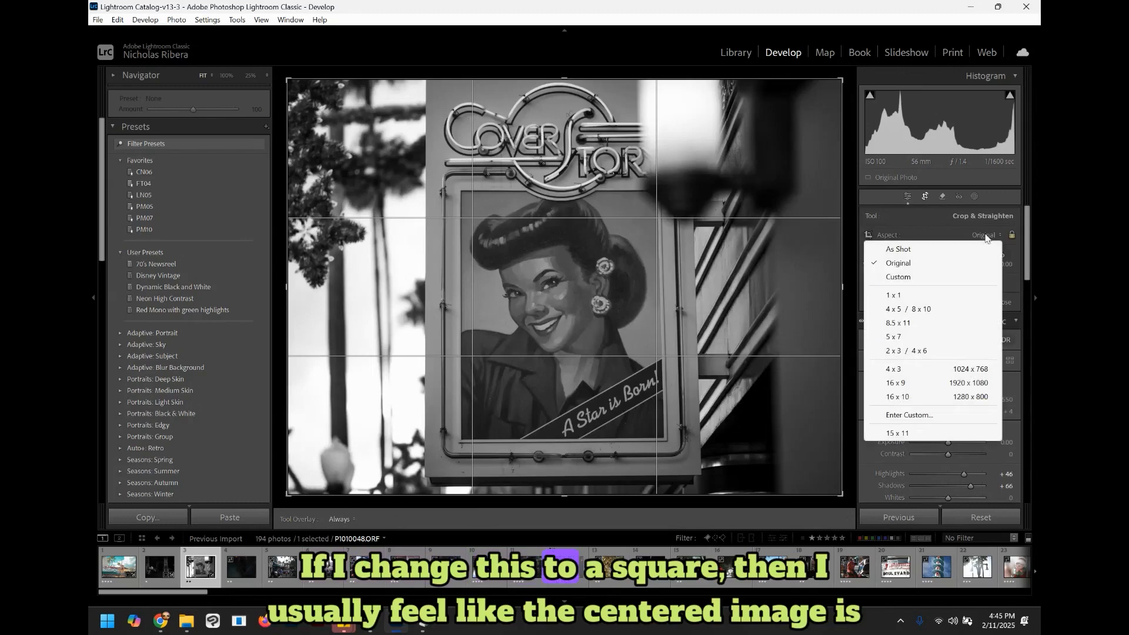
{"action": "left_click", "coordinate": [923, 295]}
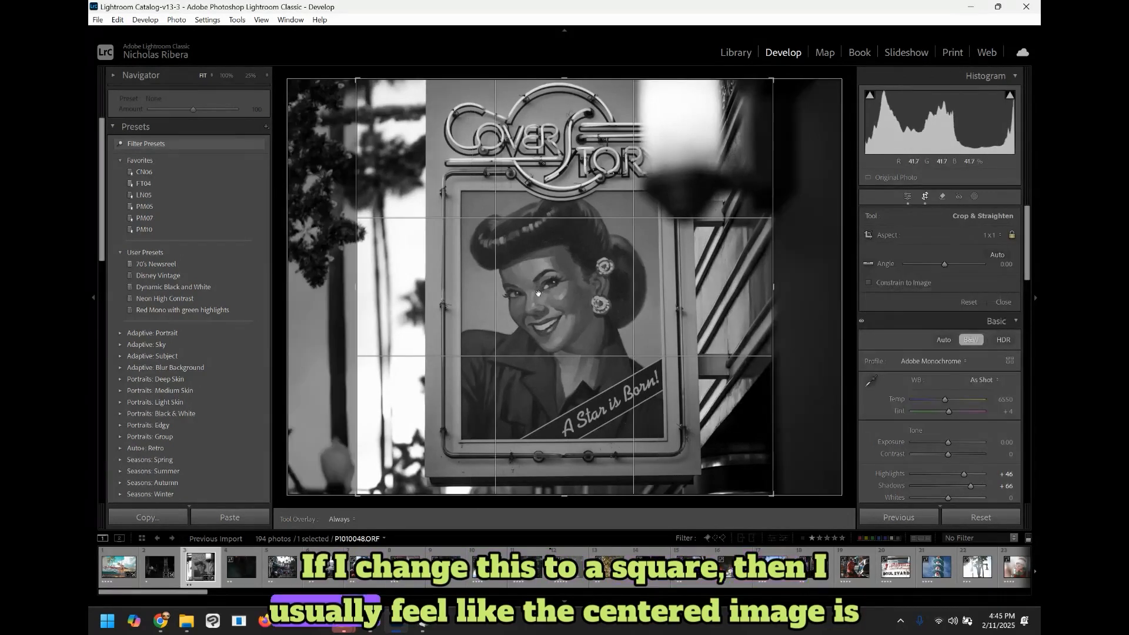
{"action": "left_click_drag", "start_coordinate": [538, 293], "coordinate": [541, 294]}
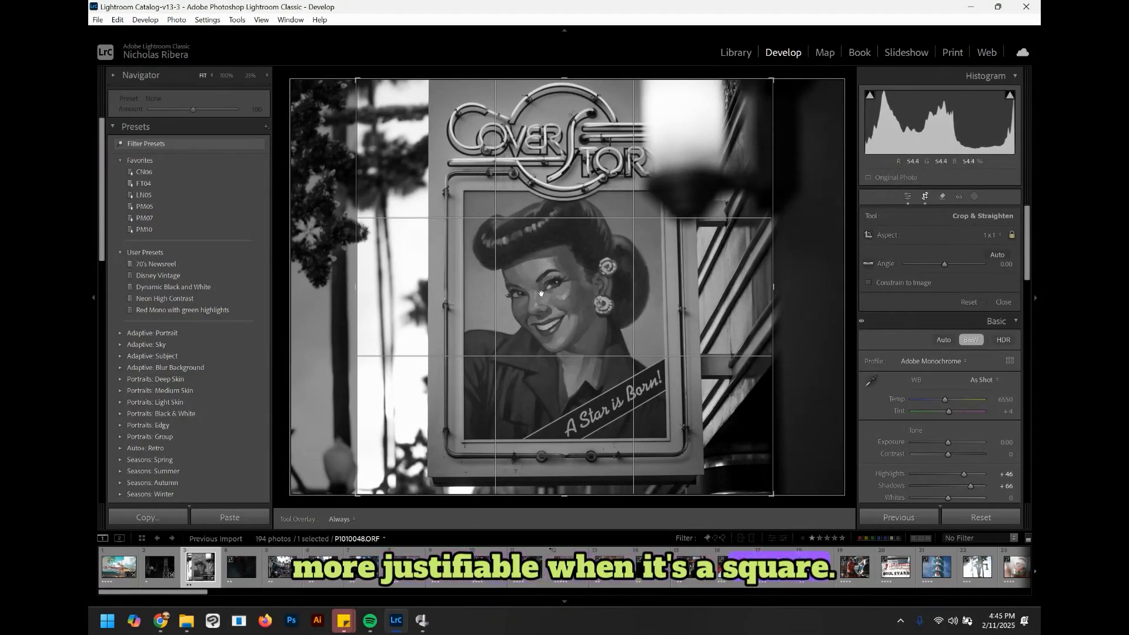
{"action": "key", "text": "Return"}
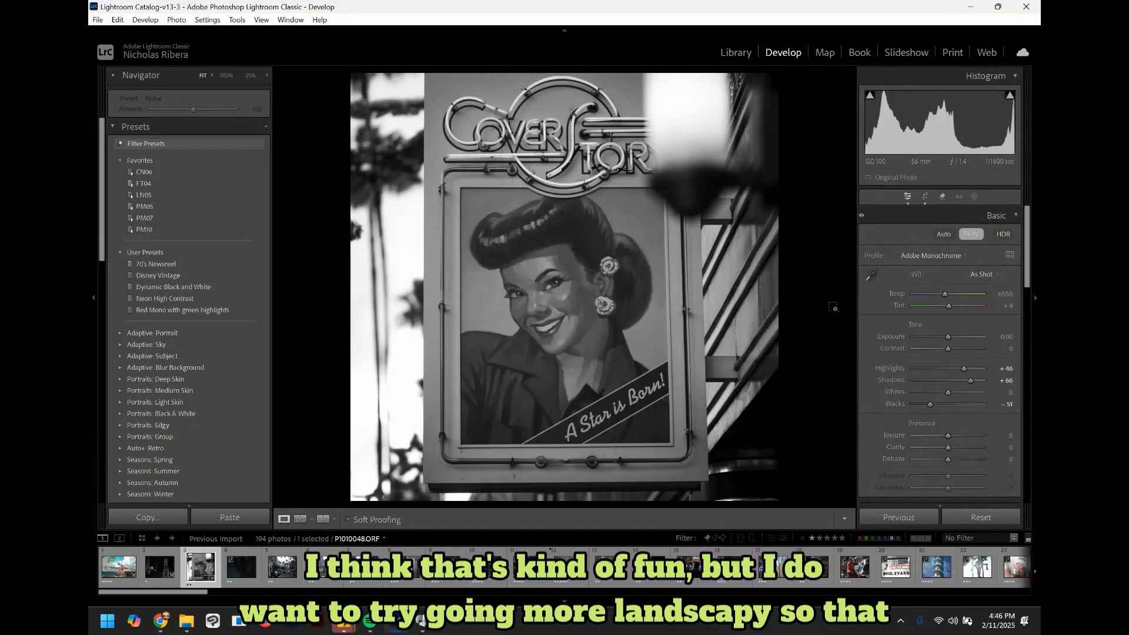
{"action": "key", "text": "ctrl+z"}
{"action": "key", "text": "ctrl+z"}
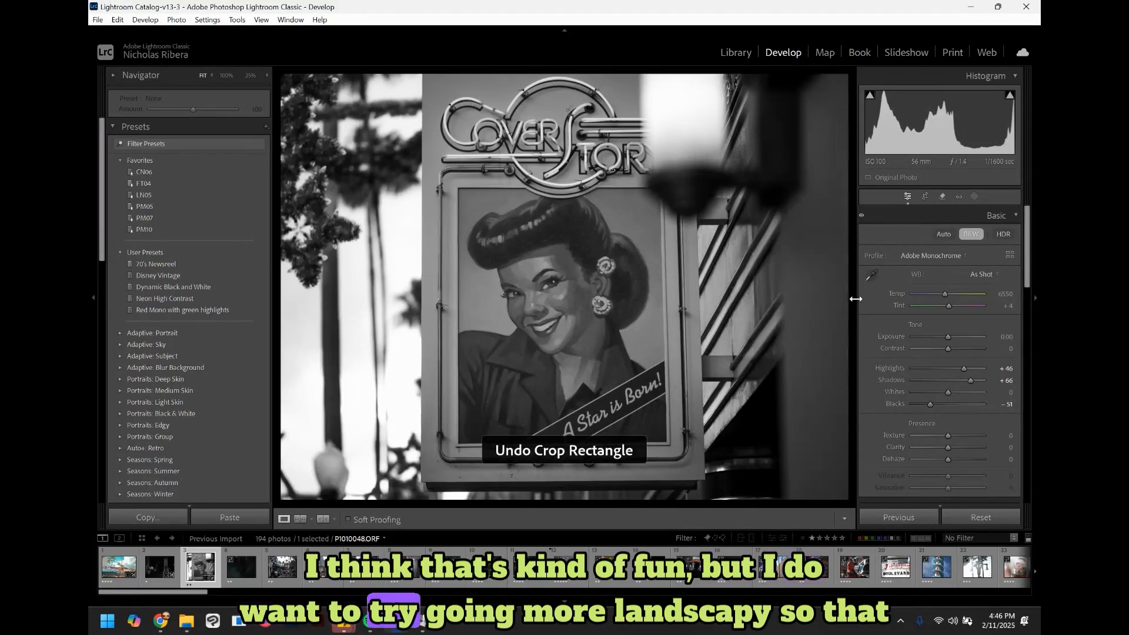
Step: Crop the poster photo to a 16 x 10 landscape frame that trims the text at the bottom
{"action": "left_click", "coordinate": [926, 198]}
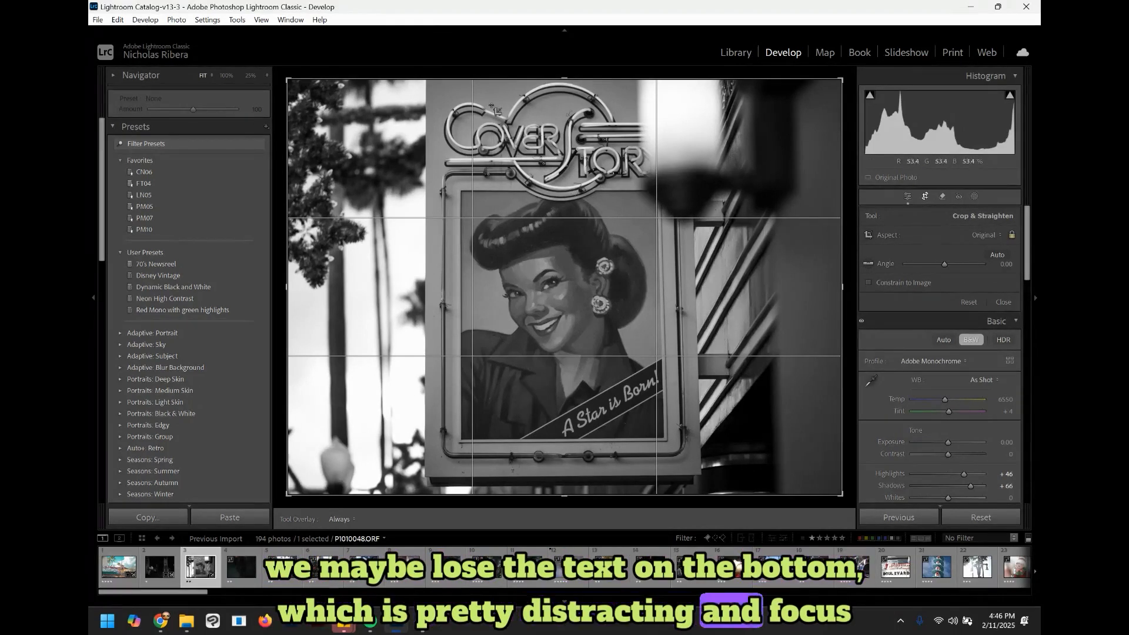
{"action": "left_click", "coordinate": [987, 236]}
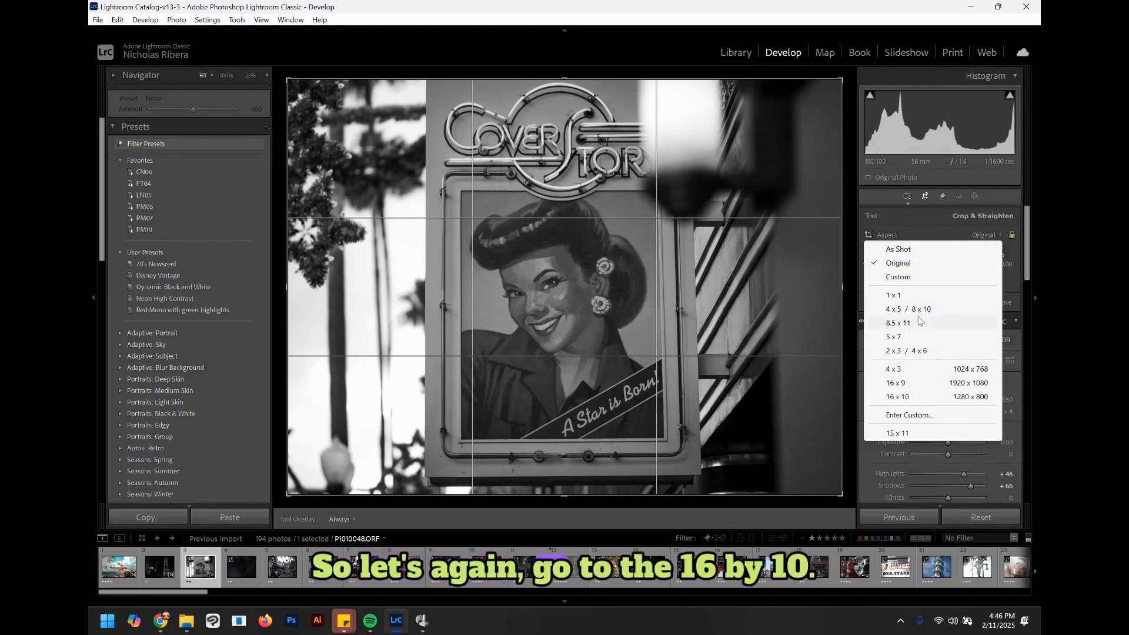
{"action": "left_click", "coordinate": [916, 402]}
{"action": "left_click_drag", "start_coordinate": [617, 401], "coordinate": [571, 447]}
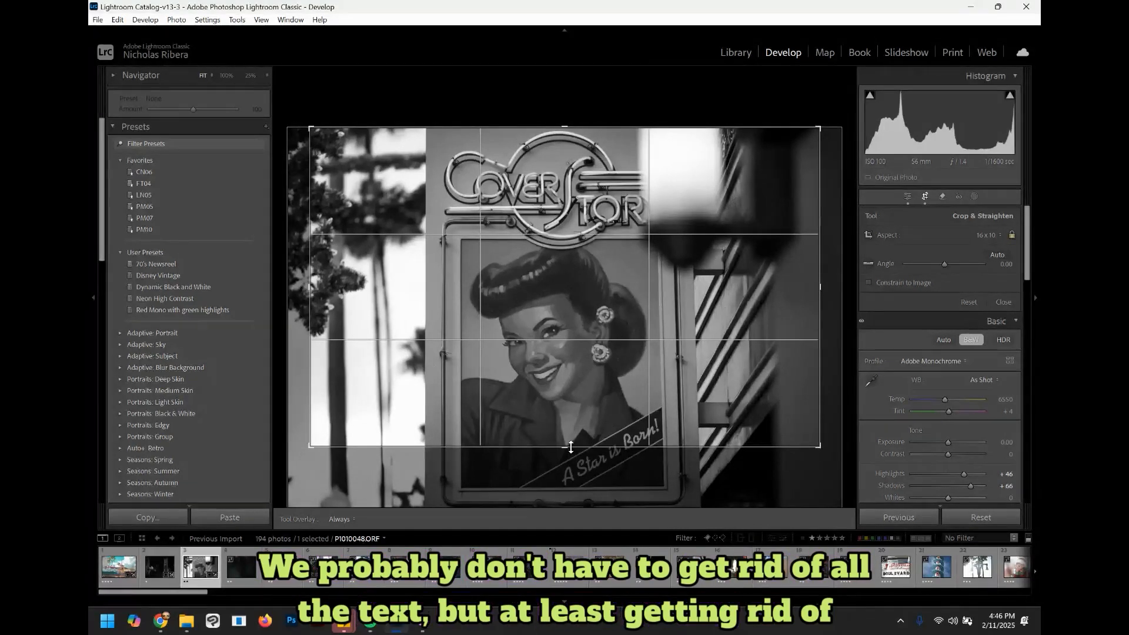
{"action": "key", "text": "r"}
{"action": "key", "text": "r"}
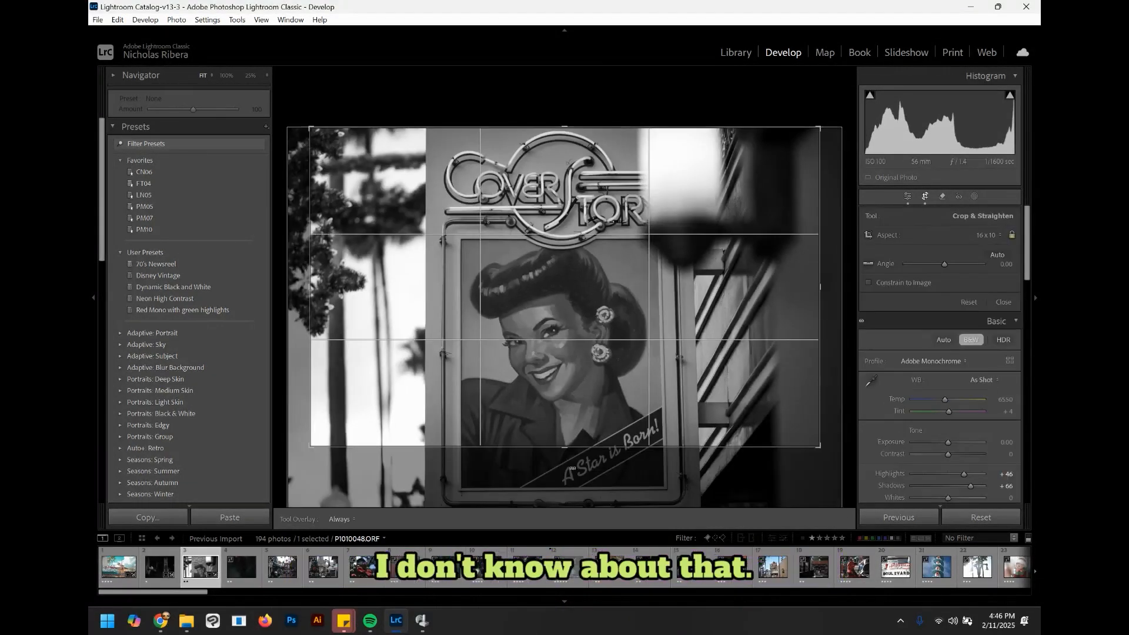
{"action": "mouse_move", "coordinate": [564, 450]}
{"action": "left_mouse_down"}
{"action": "mouse_move", "coordinate": [566, 411]}
{"action": "mouse_move", "coordinate": [569, 429]}
{"action": "left_mouse_up"}
{"action": "left_click", "coordinate": [1003, 302]}
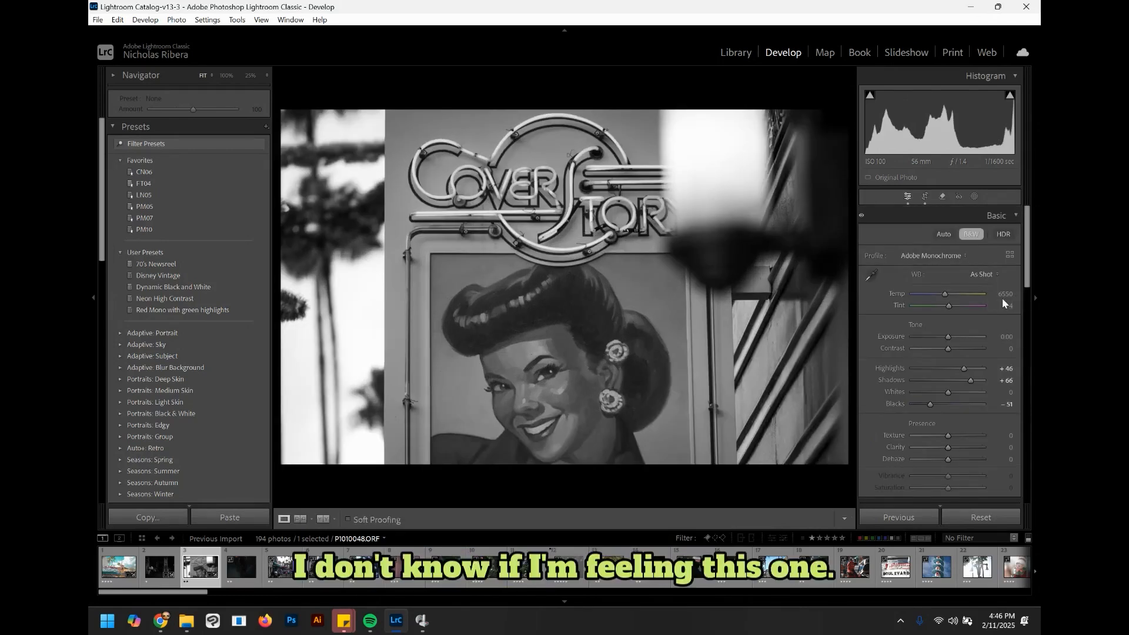
Step: Switch the 16 x 10 crop to portrait orientation, extend it to the bottom edge, and apply it
{"action": "key", "text": "r"}
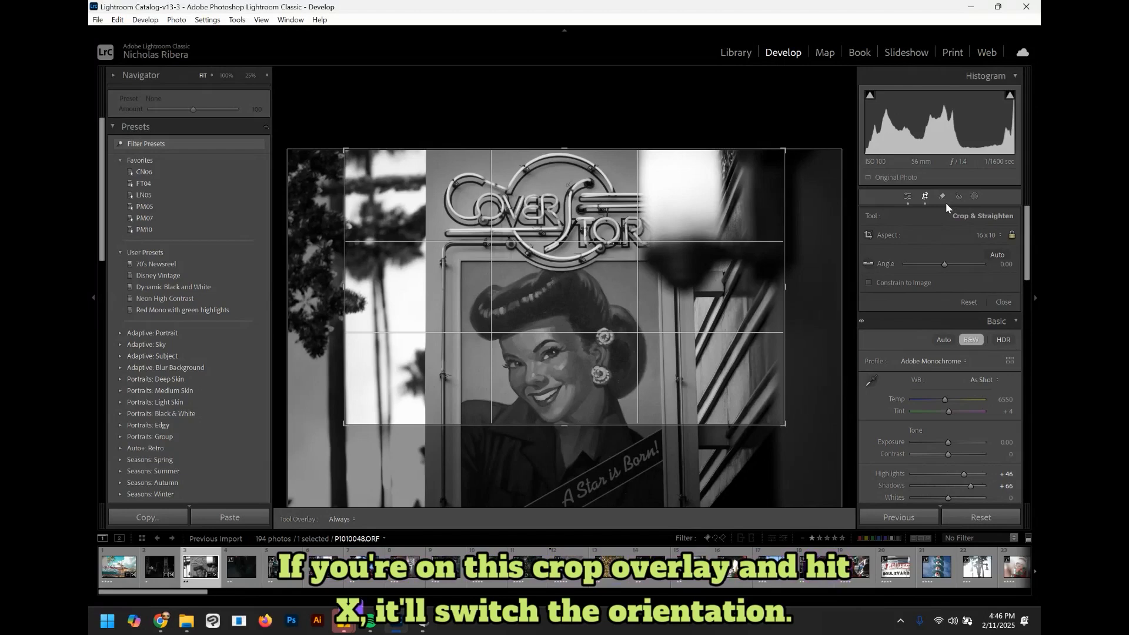
{"action": "key", "text": "x"}
{"action": "left_click_drag", "start_coordinate": [560, 423], "coordinate": [560, 495]}
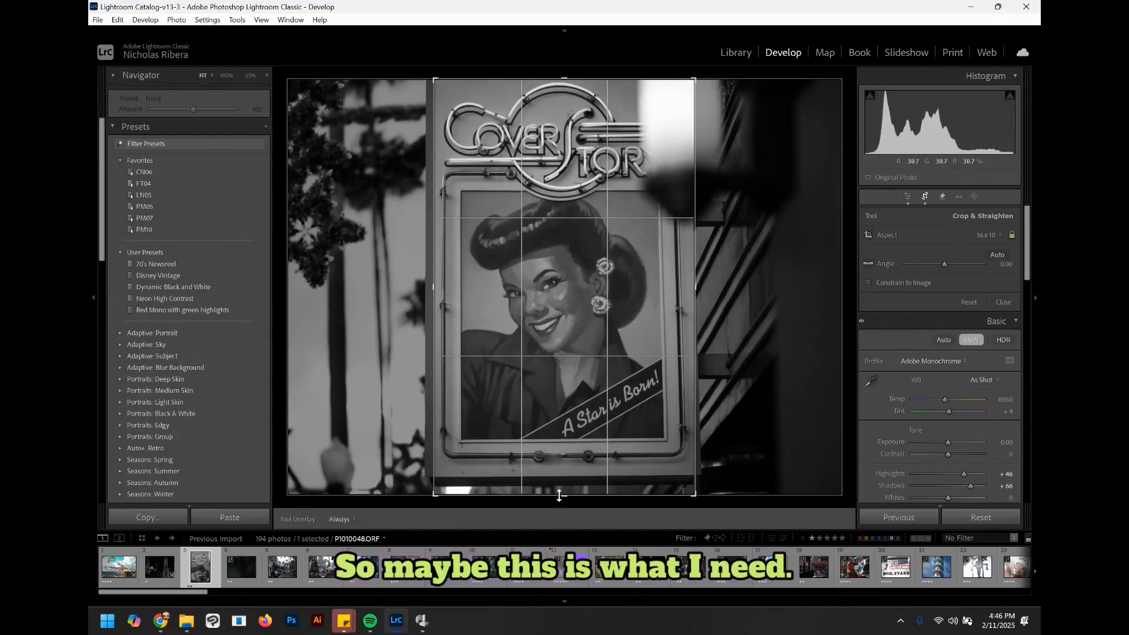
{"action": "key", "text": "Return"}
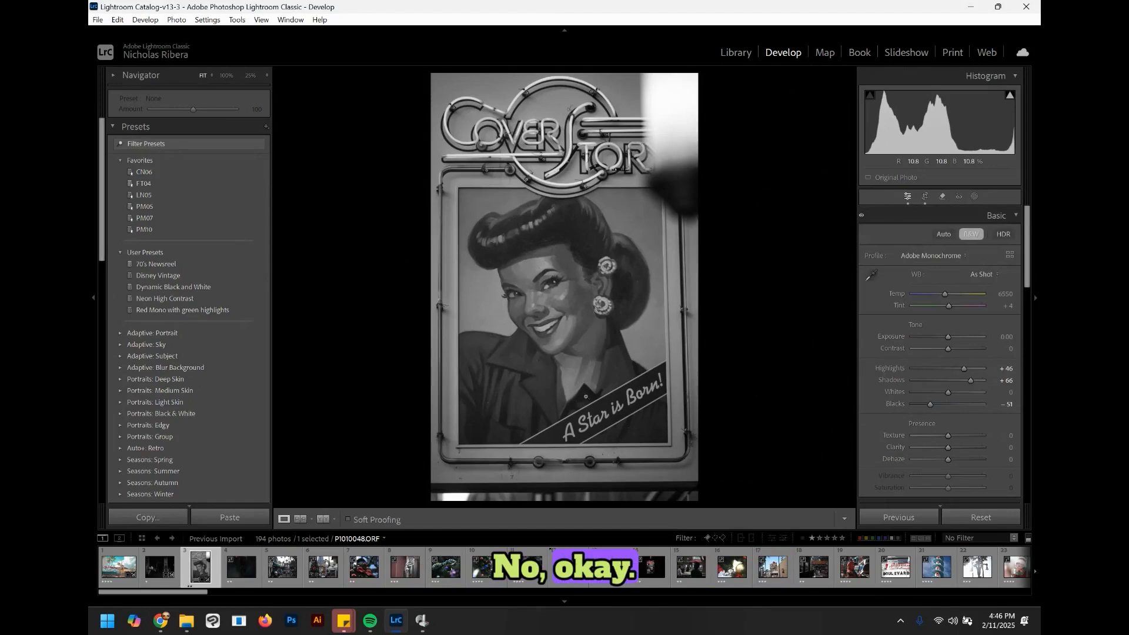
Step: Reset the poster photo's crop back to the original uncropped frame and close the crop tool
{"action": "key", "text": "x"}
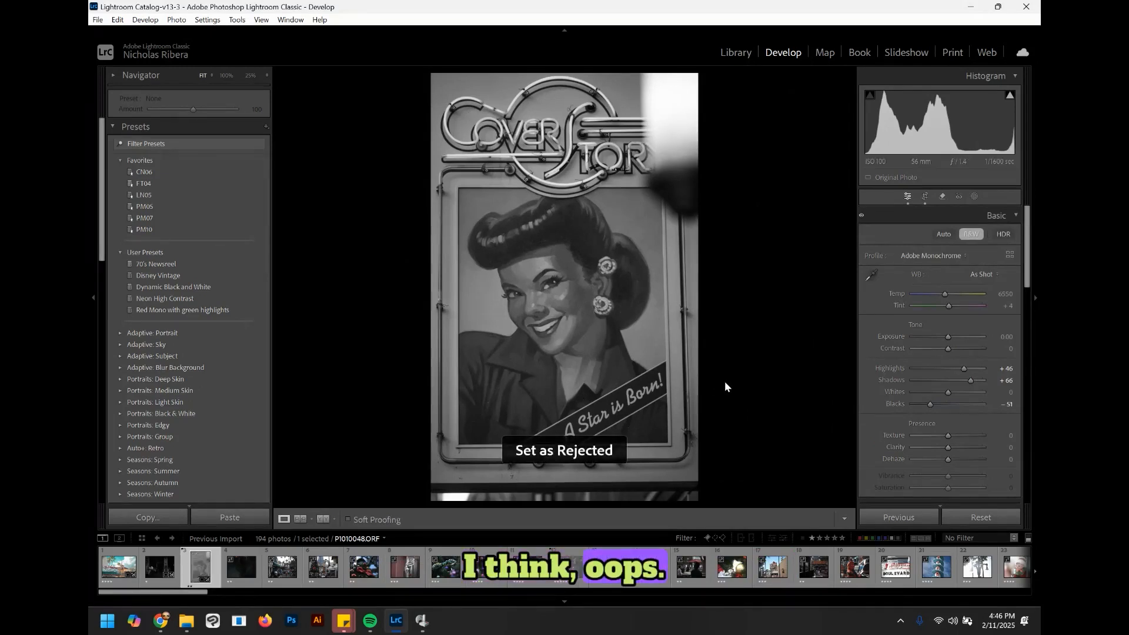
{"action": "key", "text": "u"}
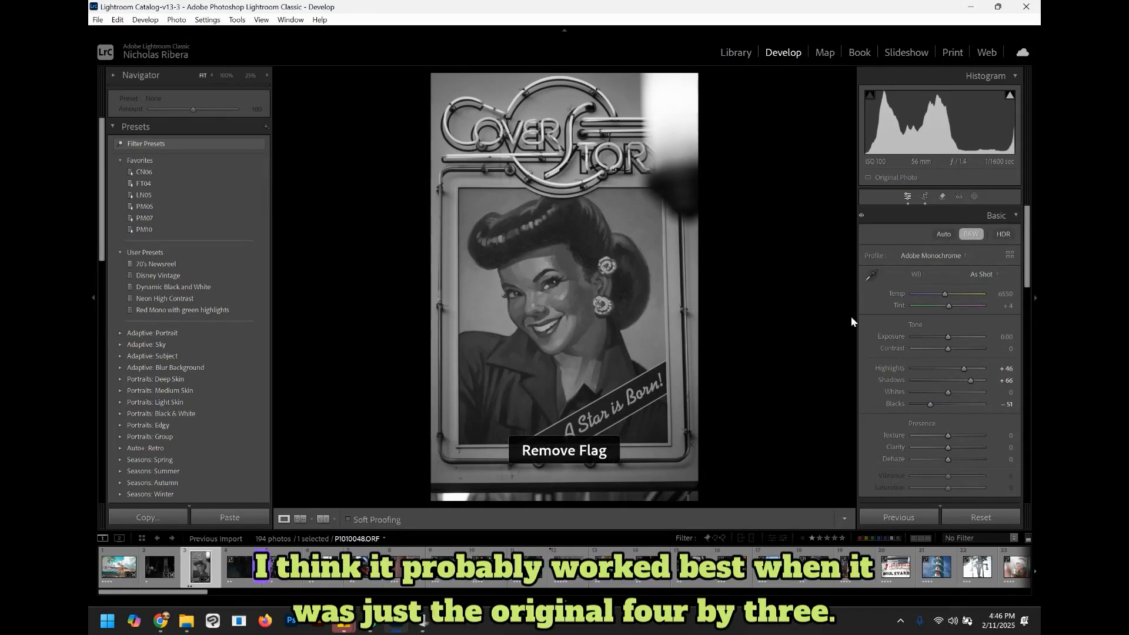
{"action": "left_click", "coordinate": [926, 198]}
{"action": "left_click", "coordinate": [972, 234]}
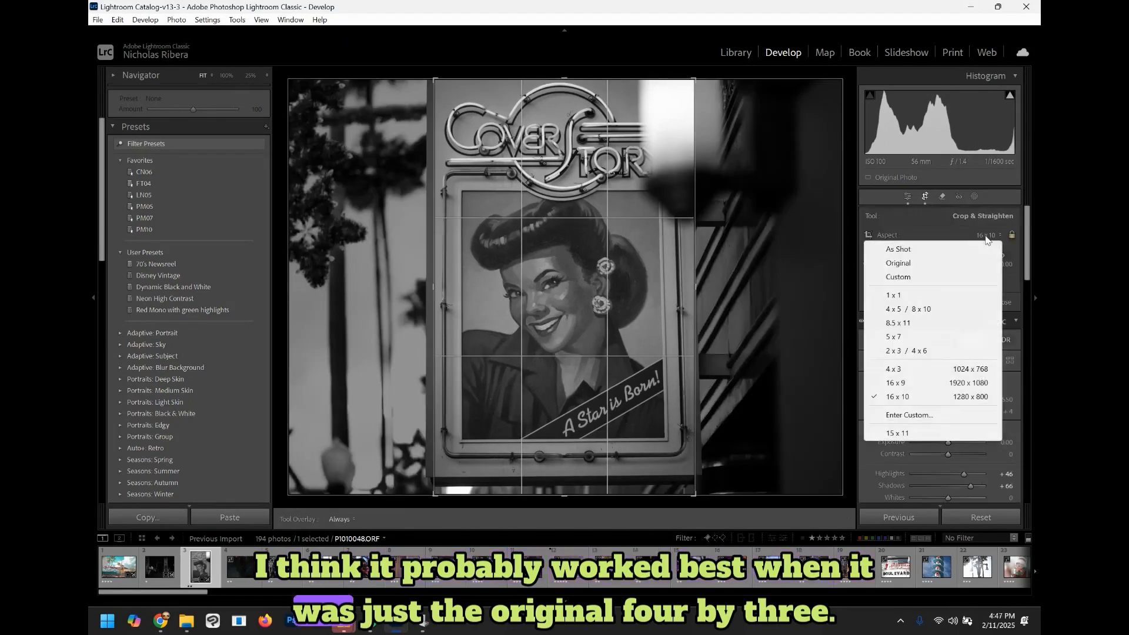
{"action": "left_click", "coordinate": [900, 375]}
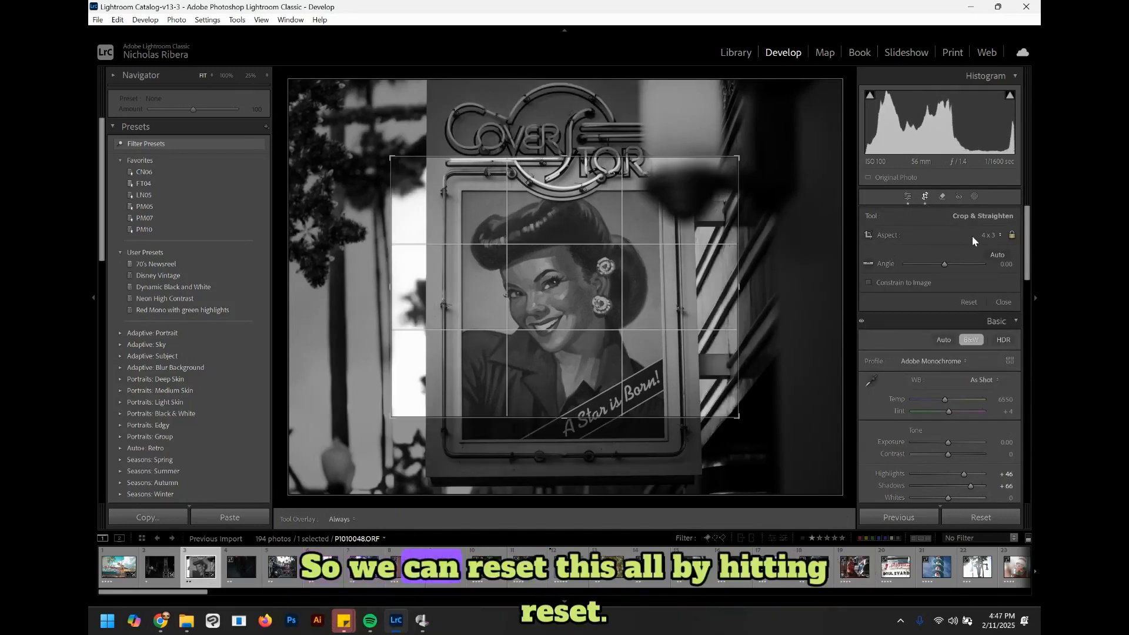
{"action": "left_click", "coordinate": [967, 303]}
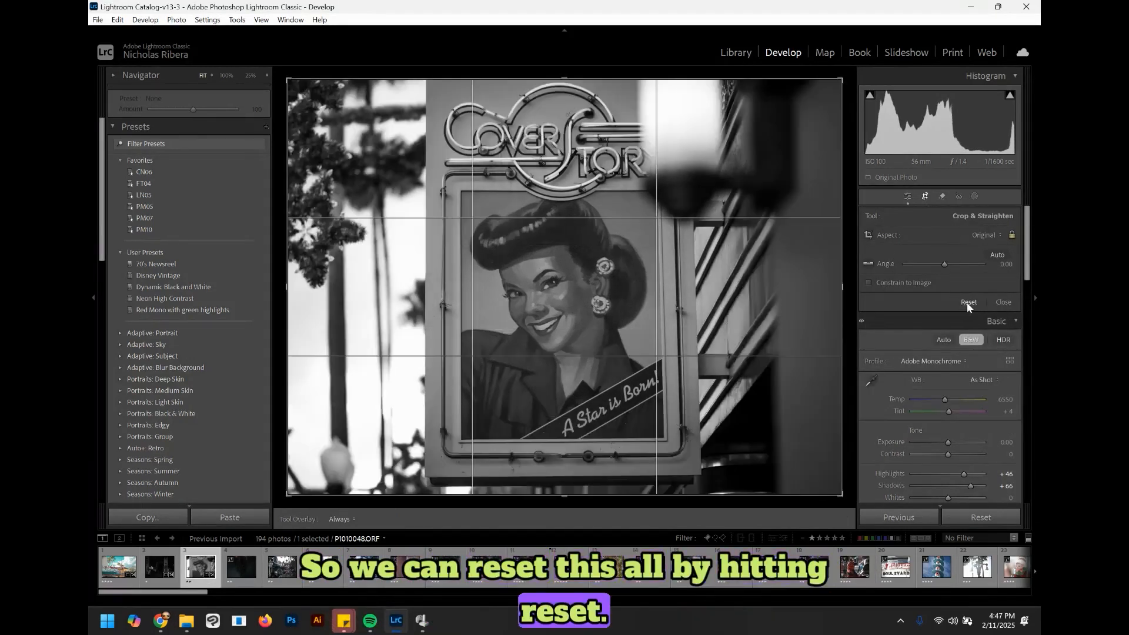
{"action": "key", "text": "r"}
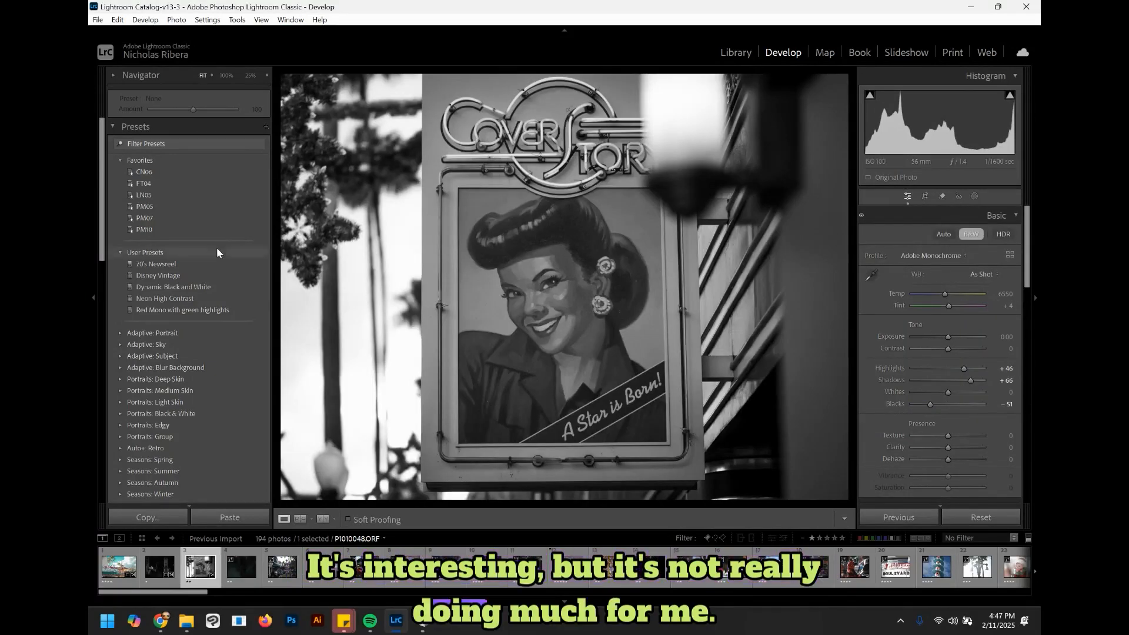
Step: Try cropping tightly to the Cover Story neon sign, then revert and undo the crop
{"action": "left_click", "coordinate": [925, 197]}
{"action": "left_click_drag", "start_coordinate": [642, 320], "coordinate": [681, 255]}
{"action": "left_click_drag", "start_coordinate": [580, 375], "coordinate": [580, 347]}
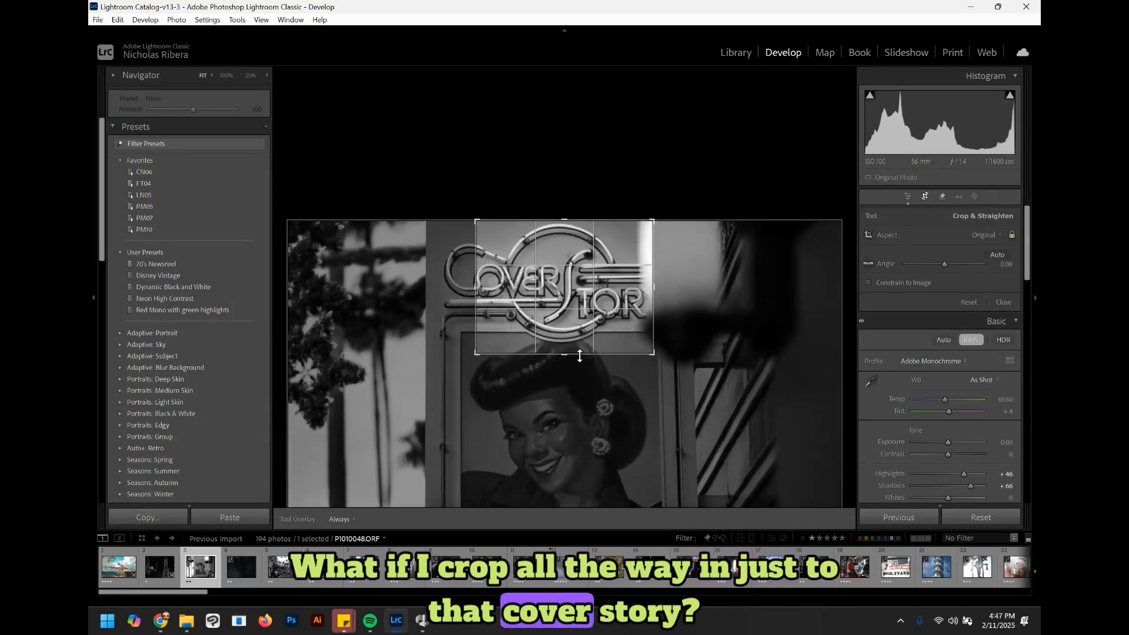
{"action": "left_click", "coordinate": [926, 197]}
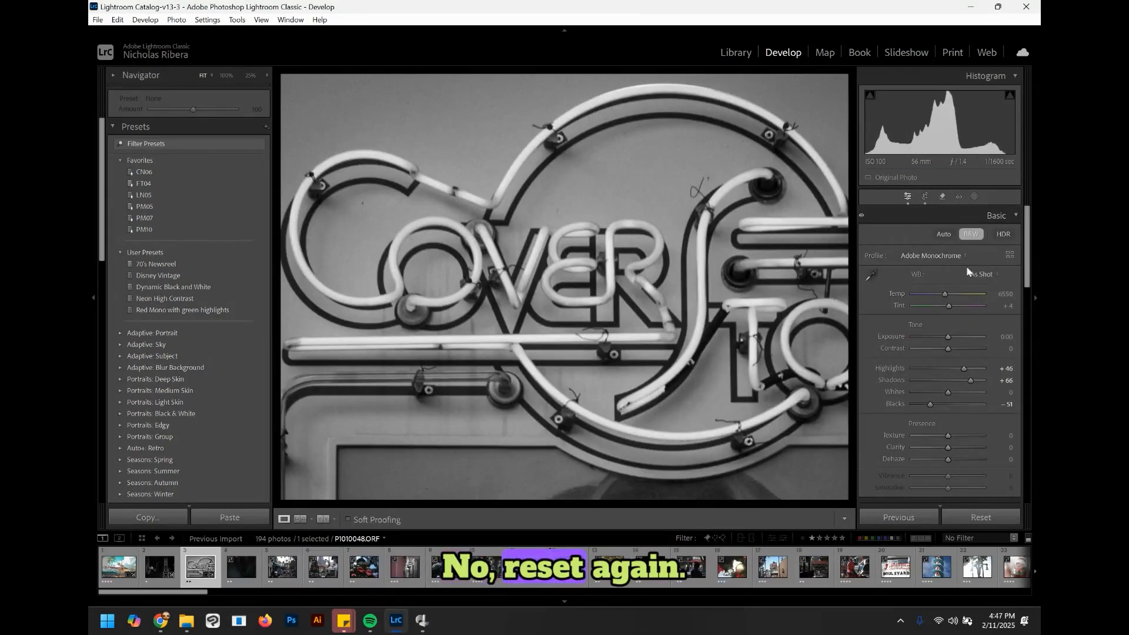
{"action": "left_click", "coordinate": [926, 197]}
{"action": "left_click_drag", "start_coordinate": [755, 284], "coordinate": [762, 289]}
{"action": "key", "text": "Return"}
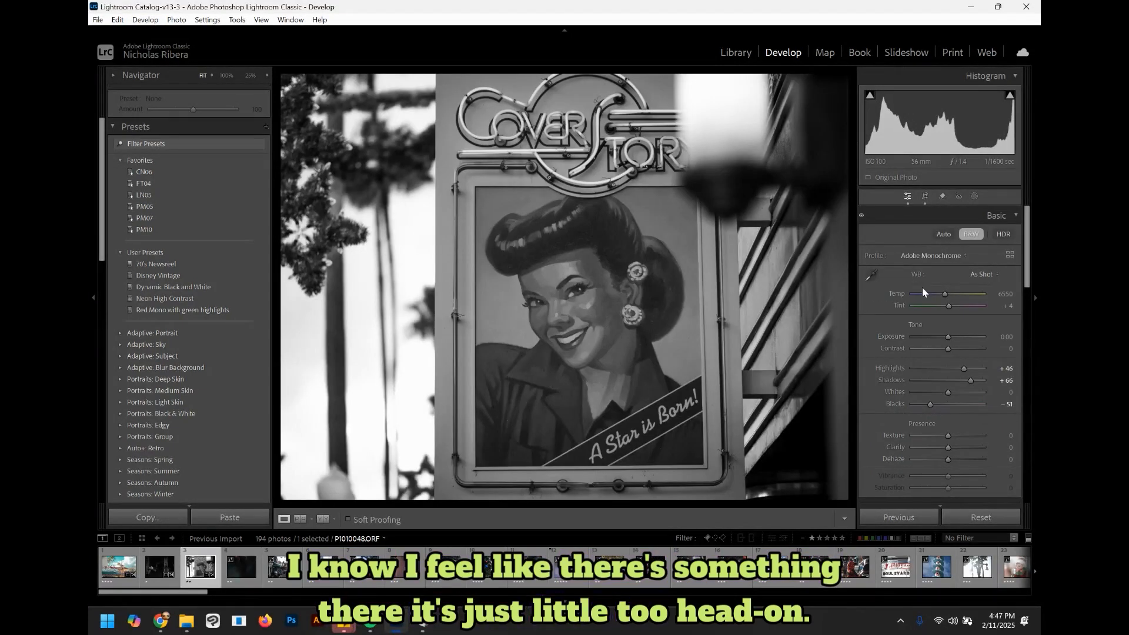
{"action": "key", "text": "ctrl+z"}
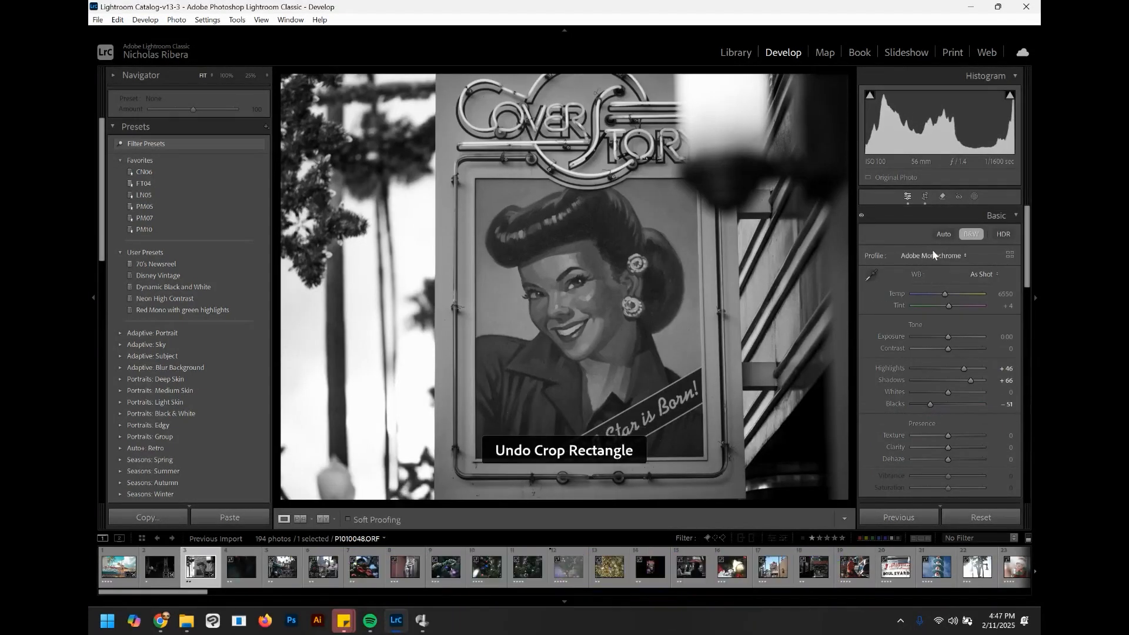
Step: Crop the poster to a 1 x 1 square shifted right to cut out the white area on the left
{"action": "left_click", "coordinate": [925, 197]}
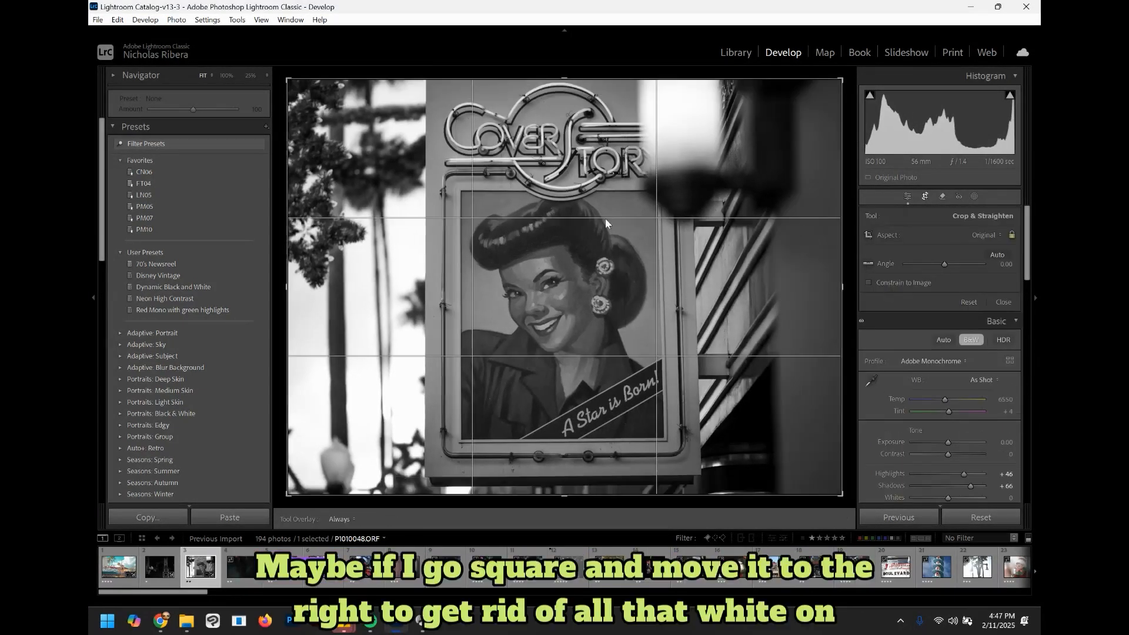
{"action": "left_click", "coordinate": [980, 234]}
{"action": "left_click", "coordinate": [917, 295]}
{"action": "left_click_drag", "start_coordinate": [503, 294], "coordinate": [410, 293]}
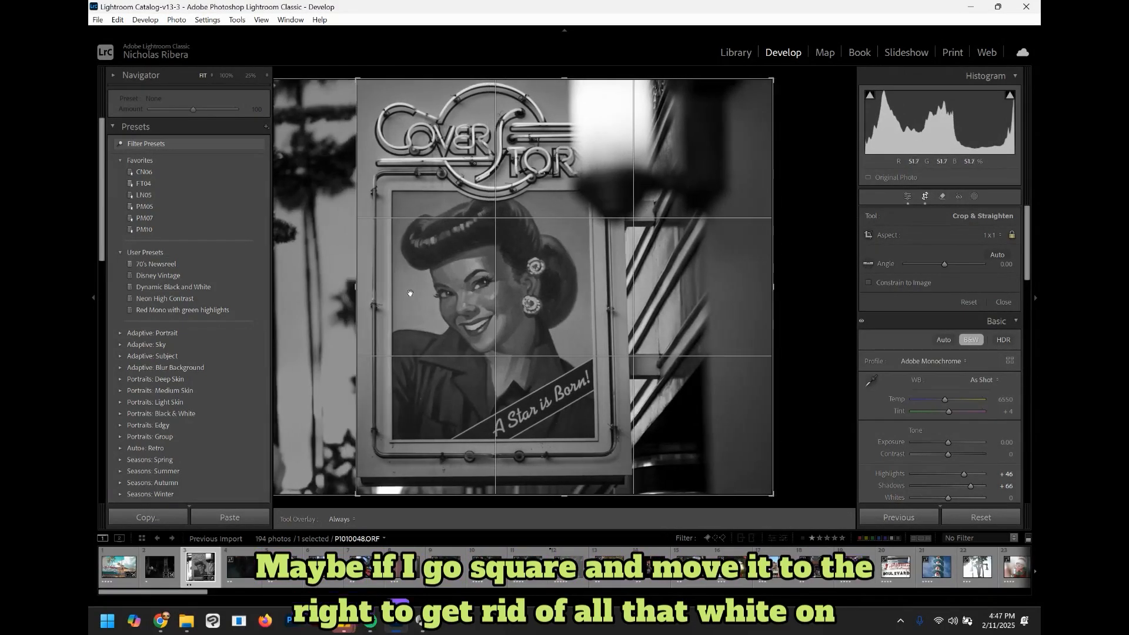
{"action": "key", "text": "Return"}
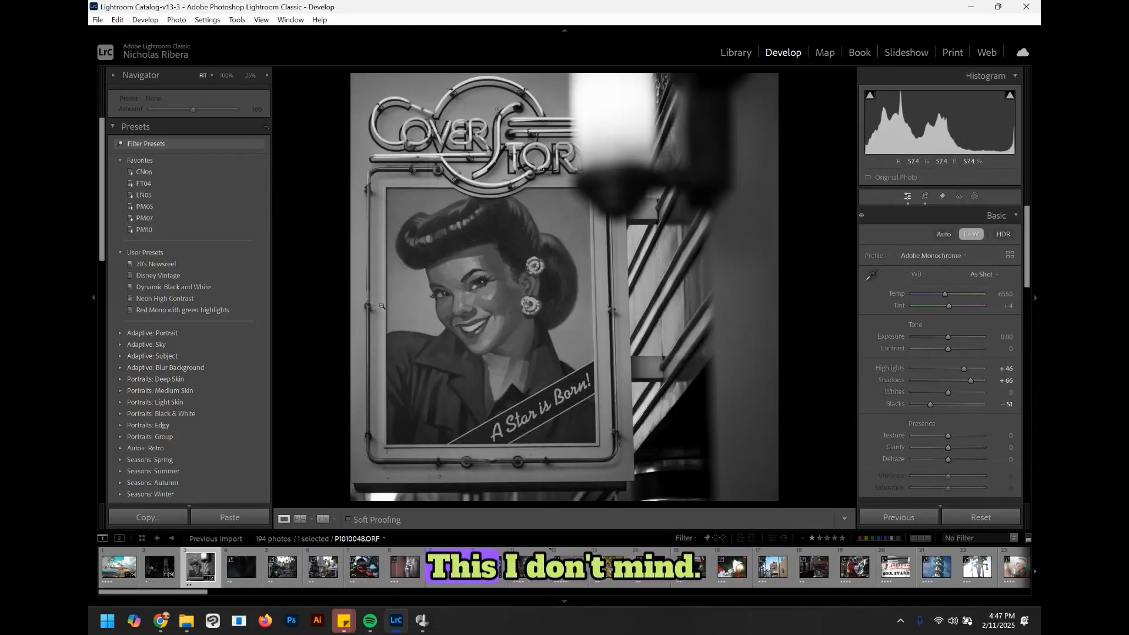
Step: Set Blacks to -31 on the poster photo and expand the Tone Curve panel
{"action": "mouse_move", "coordinate": [930, 405]}
{"action": "left_mouse_down"}
{"action": "mouse_move", "coordinate": [916, 404]}
{"action": "mouse_move", "coordinate": [937, 404]}
{"action": "left_mouse_up"}
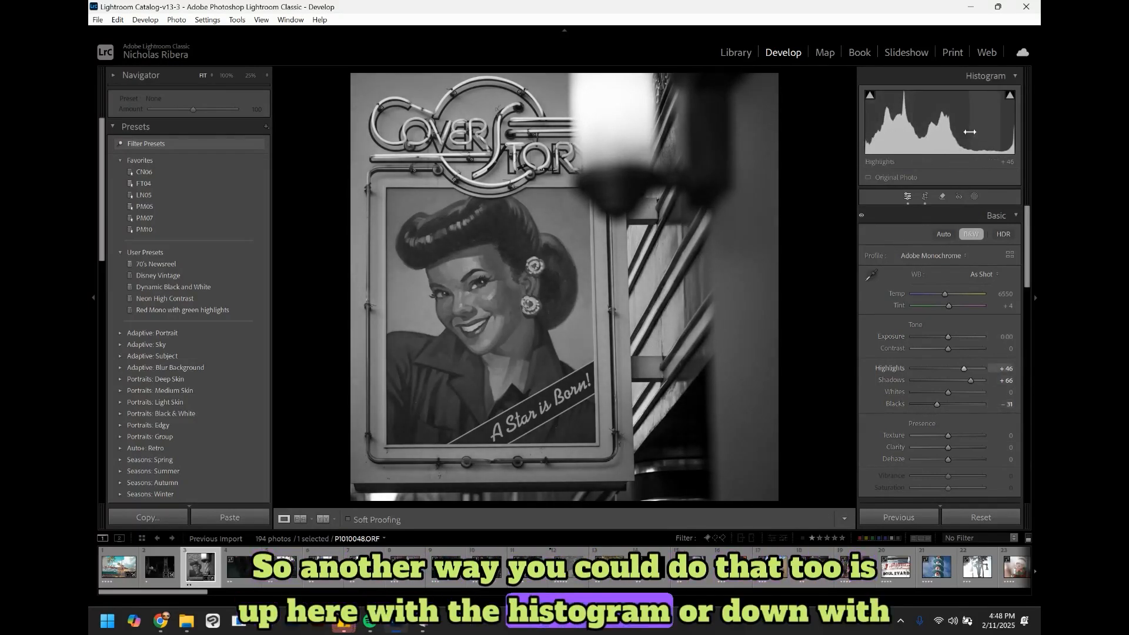
{"action": "mouse_move", "coordinate": [1027, 246]}
{"action": "left_mouse_down"}
{"action": "mouse_move", "coordinate": [1031, 300]}
{"action": "mouse_move", "coordinate": [1030, 257]}
{"action": "left_mouse_up"}
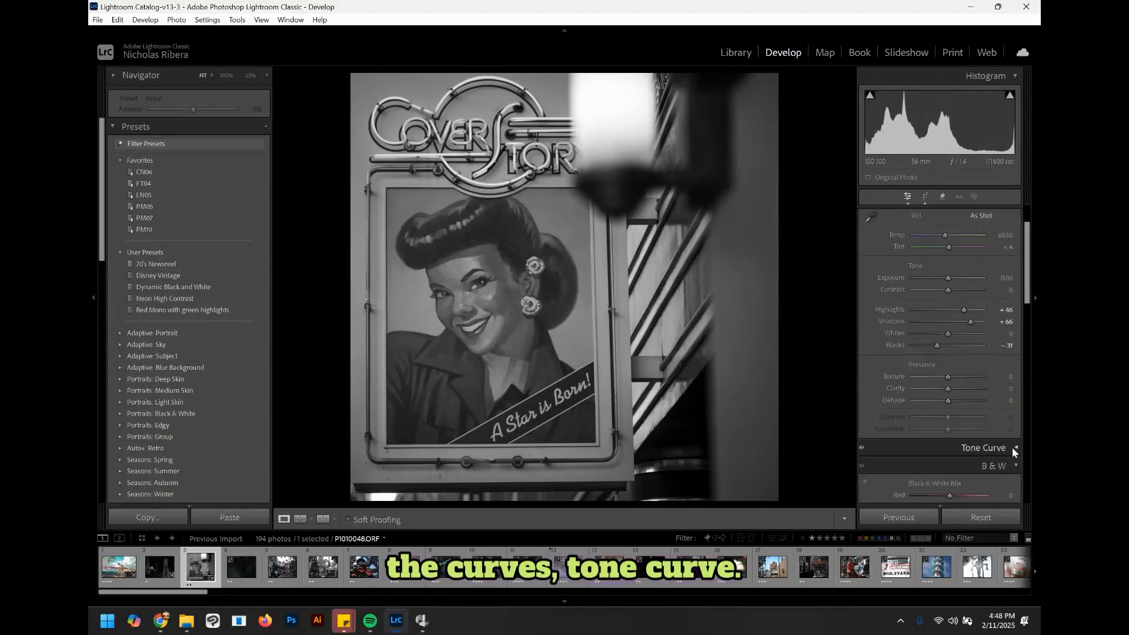
{"action": "left_click", "coordinate": [1011, 449]}
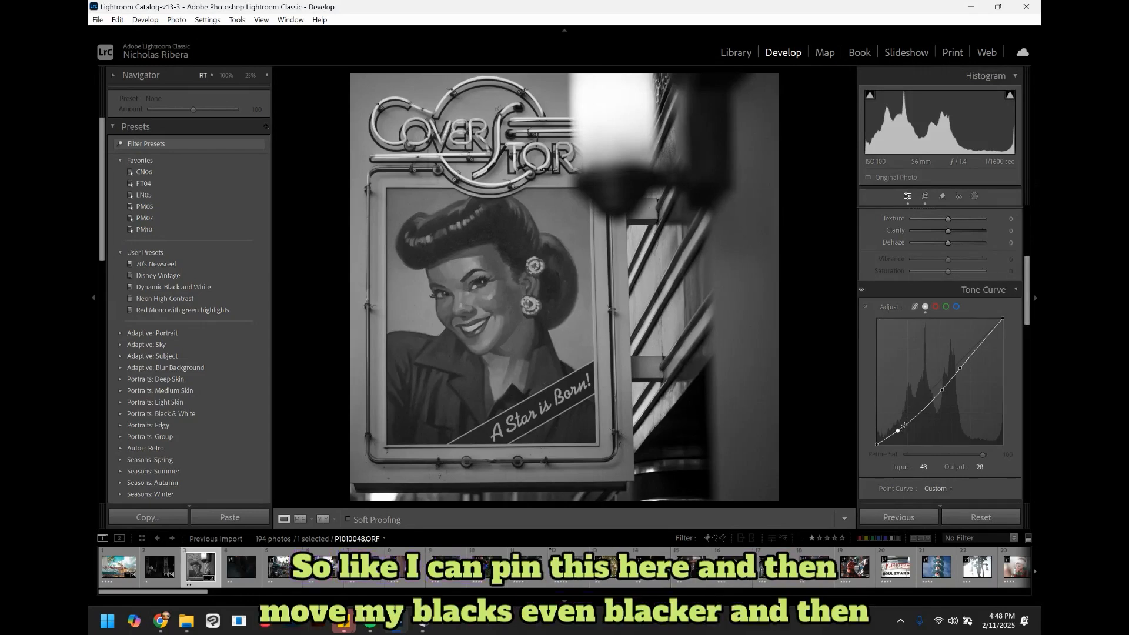
Step: Darken the shadows on the tone curve by moving the black point in and pulling a shadow point down
{"action": "left_click_drag", "start_coordinate": [879, 446], "coordinate": [889, 446]}
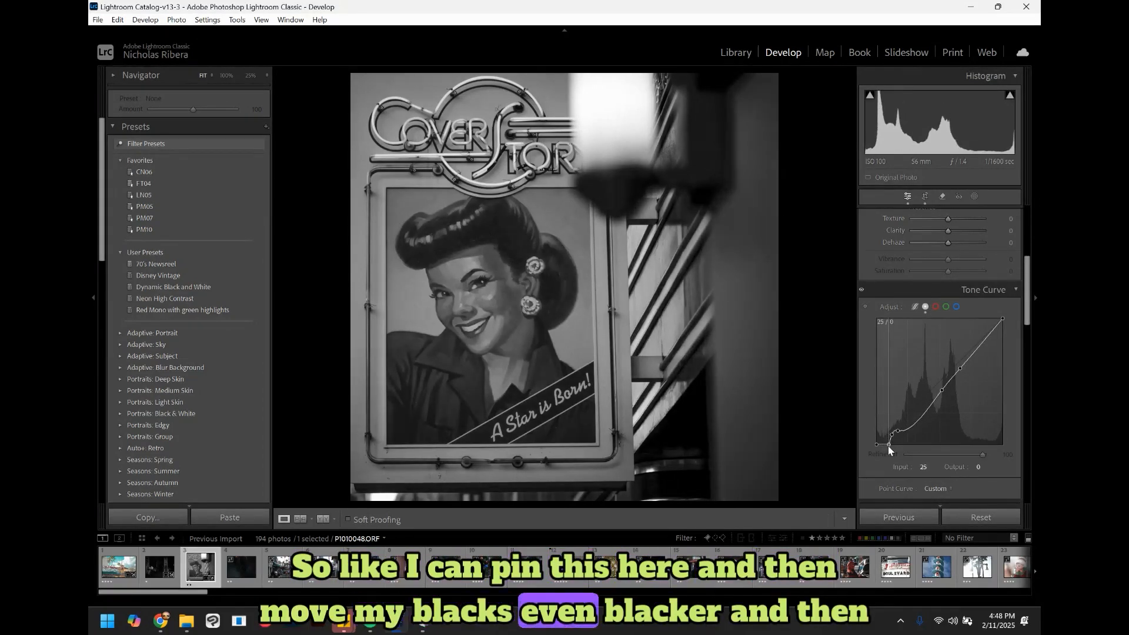
{"action": "mouse_move", "coordinate": [912, 418]}
{"action": "left_mouse_down"}
{"action": "mouse_move", "coordinate": [911, 433]}
{"action": "mouse_move", "coordinate": [915, 424]}
{"action": "left_mouse_up"}
{"action": "left_click", "coordinate": [901, 432]}
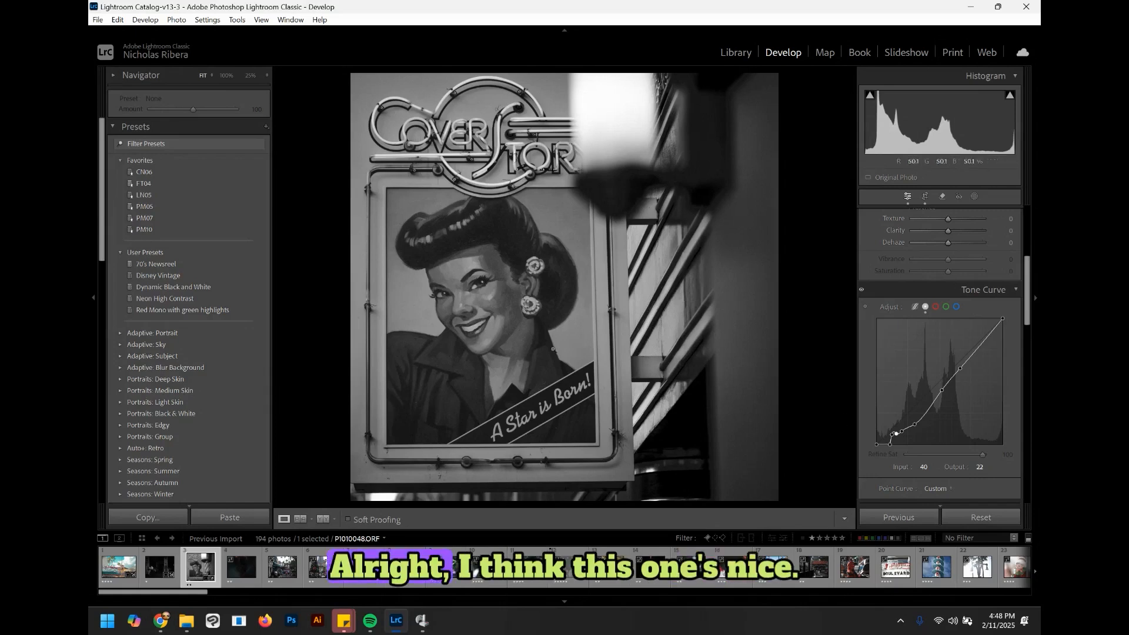
Step: Rate the poster photo 4 stars and advance to the next photo
{"action": "key", "text": "4"}
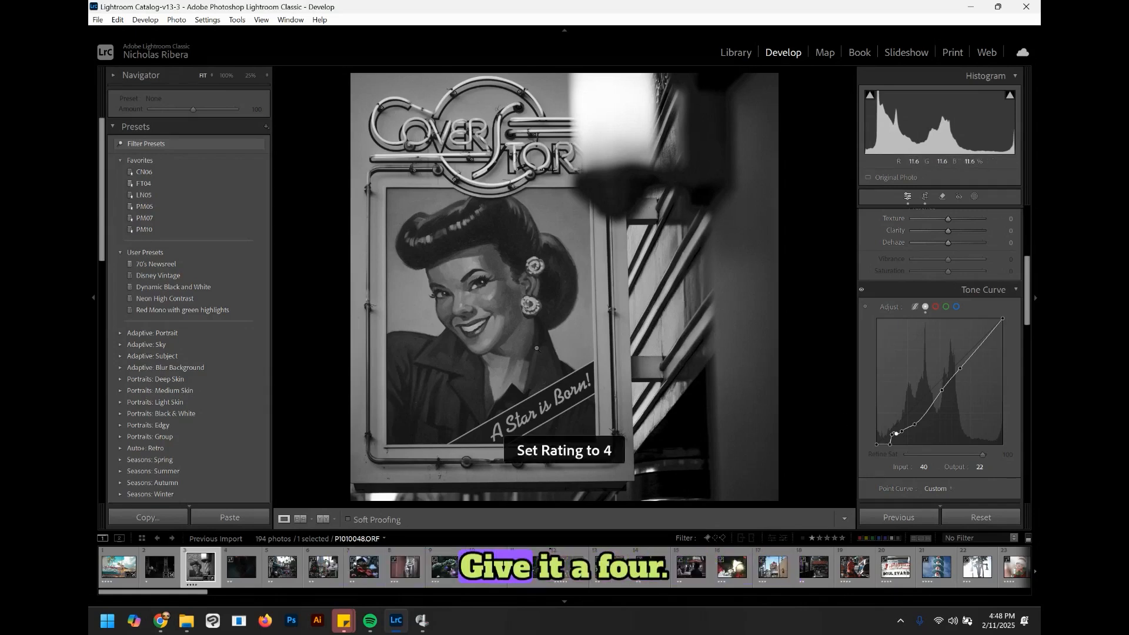
{"action": "key", "text": "Right"}
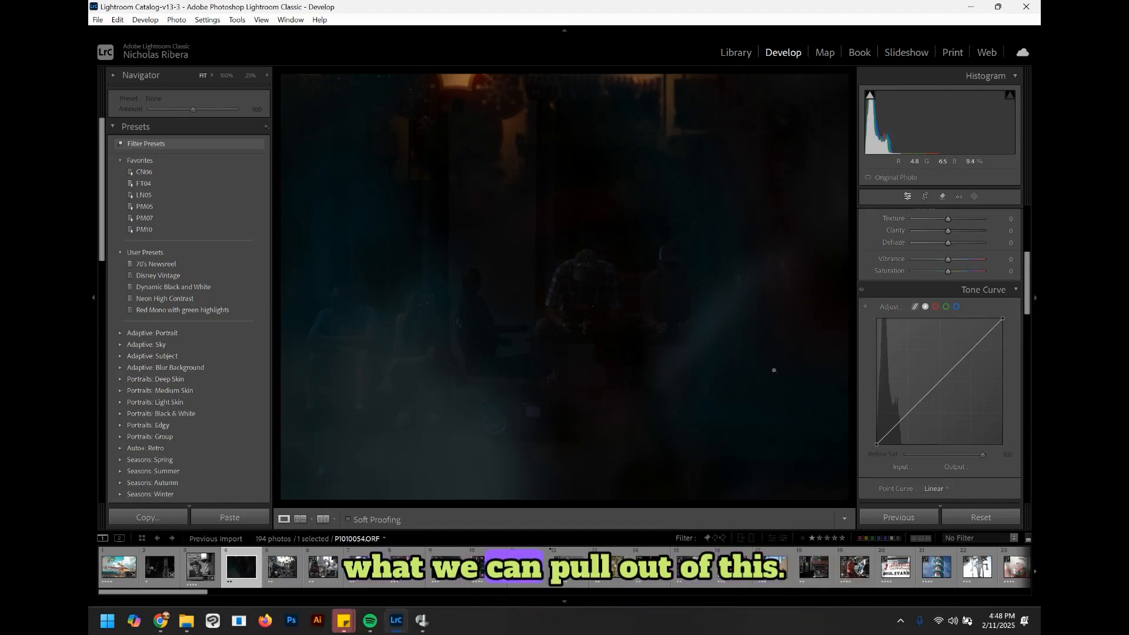
Step: Brighten the dark photo: Exposure +2.23, Contrast +11, Highlights +74, Shadows +100, Whites +39, Blacks +5
{"action": "left_click", "coordinate": [1033, 280]}
{"action": "left_click", "coordinate": [1033, 225]}
{"action": "scroll", "coordinate": [998, 291], "scroll_direction": "up", "scroll_amount": 4}
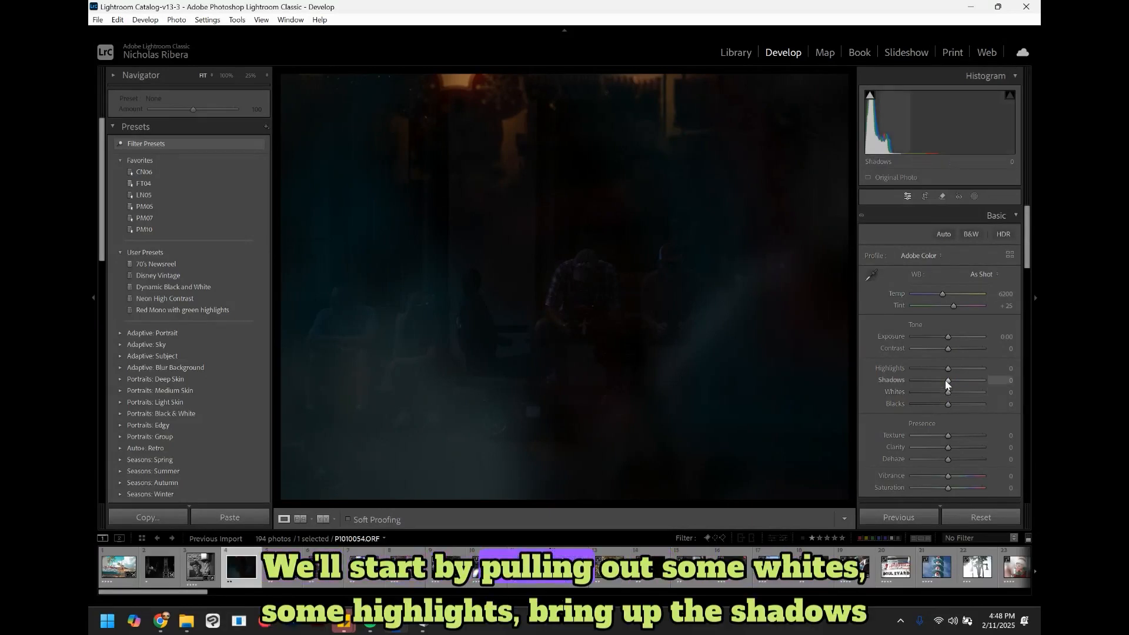
{"action": "left_click_drag", "start_coordinate": [947, 390], "coordinate": [947, 390]}
{"action": "mouse_move", "coordinate": [959, 392]}
{"action": "left_mouse_down"}
{"action": "mouse_move", "coordinate": [974, 369]}
{"action": "mouse_move", "coordinate": [957, 380]}
{"action": "mouse_move", "coordinate": [989, 379]}
{"action": "mouse_move", "coordinate": [951, 404]}
{"action": "left_mouse_up"}
{"action": "mouse_move", "coordinate": [948, 348]}
{"action": "left_mouse_down"}
{"action": "mouse_move", "coordinate": [970, 347]}
{"action": "mouse_move", "coordinate": [924, 348]}
{"action": "mouse_move", "coordinate": [952, 349]}
{"action": "left_mouse_up"}
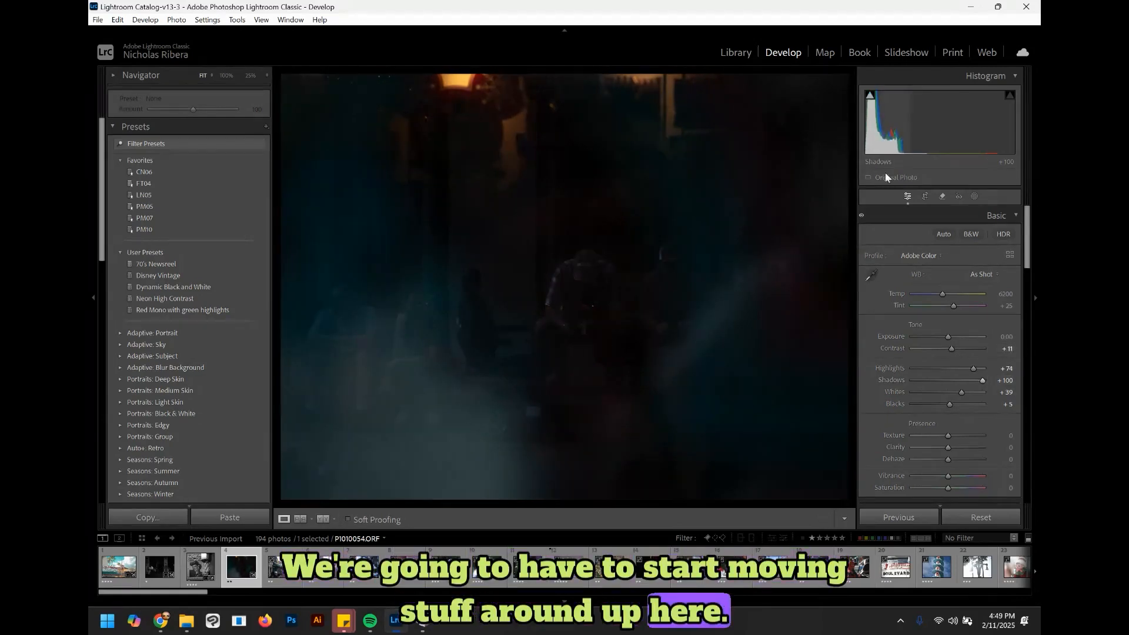
{"action": "left_click_drag", "start_coordinate": [947, 337], "coordinate": [955, 337]}
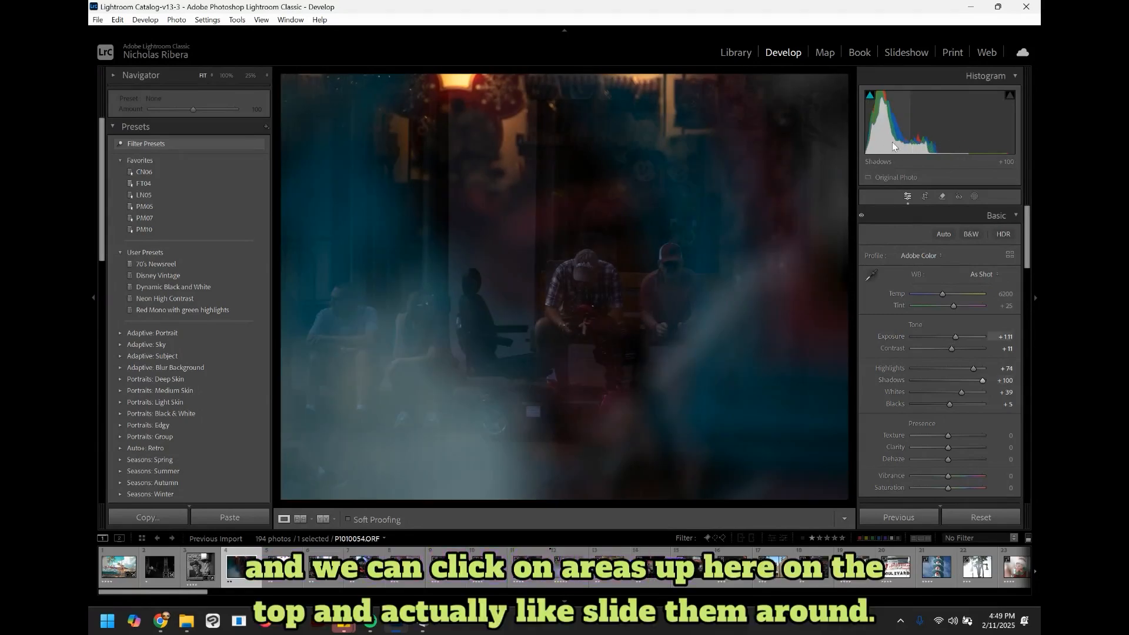
{"action": "left_click_drag", "start_coordinate": [940, 111], "coordinate": [944, 111]}
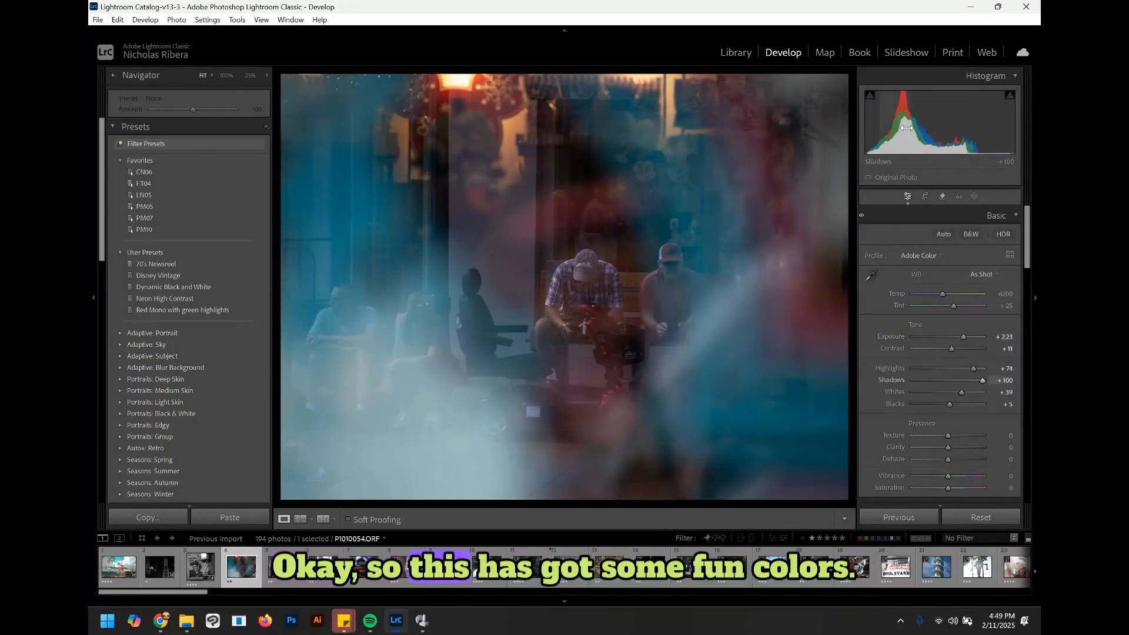
Step: Straighten the photo slightly with the crop tool's rotation, then rate it 1 star
{"action": "left_click", "coordinate": [926, 197]}
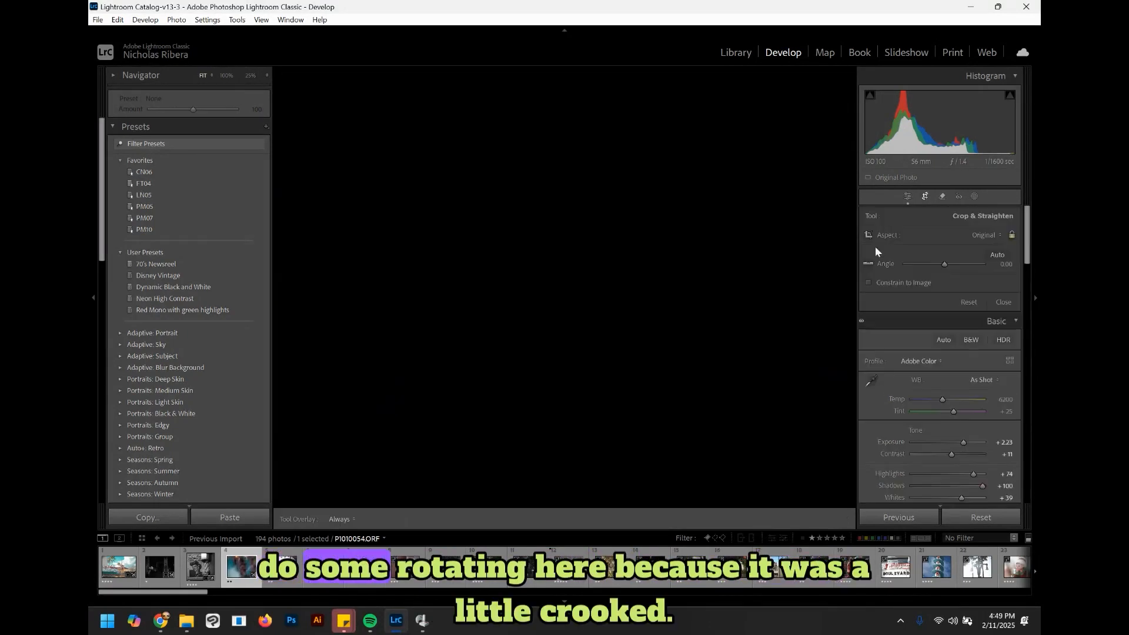
{"action": "left_click_drag", "start_coordinate": [855, 305], "coordinate": [859, 306]}
{"action": "key", "text": "Return"}
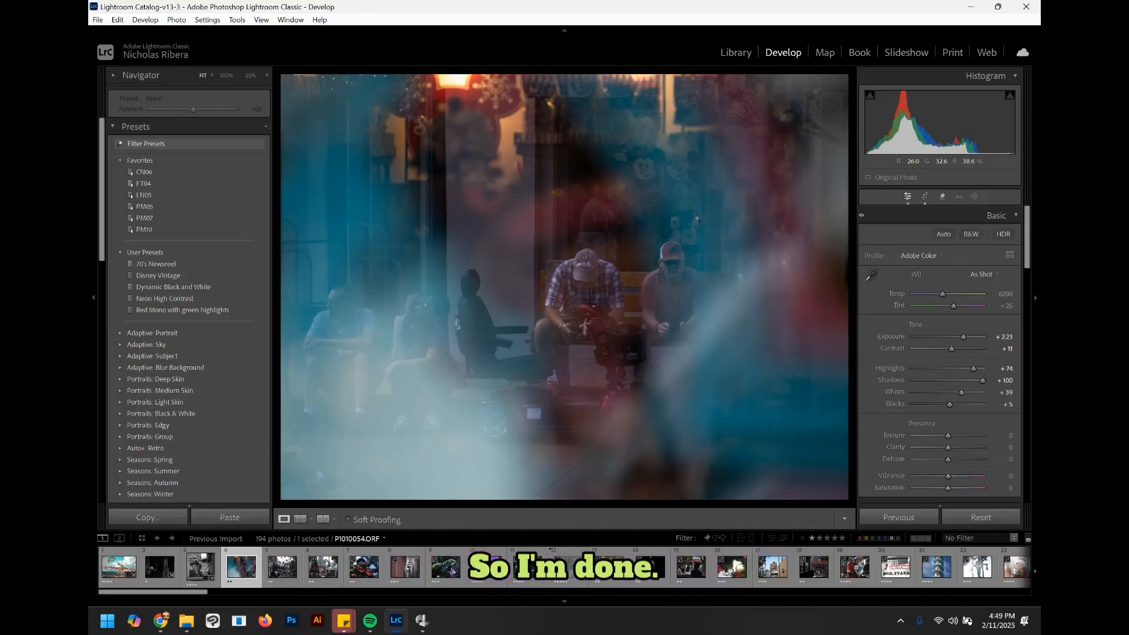
{"action": "key", "text": "1"}
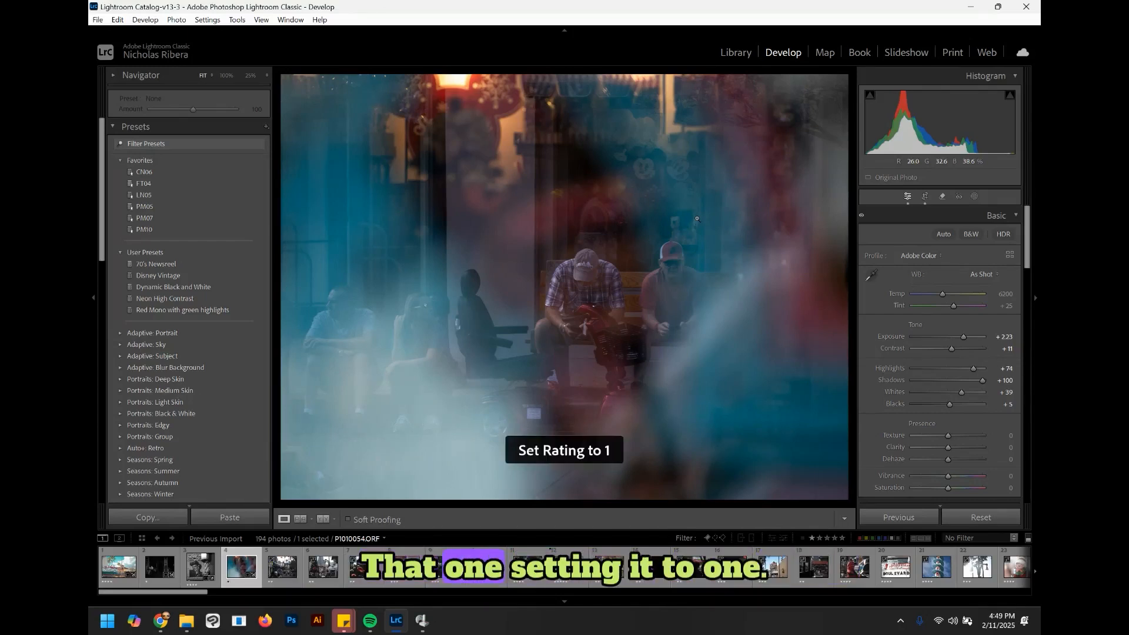
Step: Rate each of the next three photos 1 star
{"action": "left_click", "coordinate": [280, 566]}
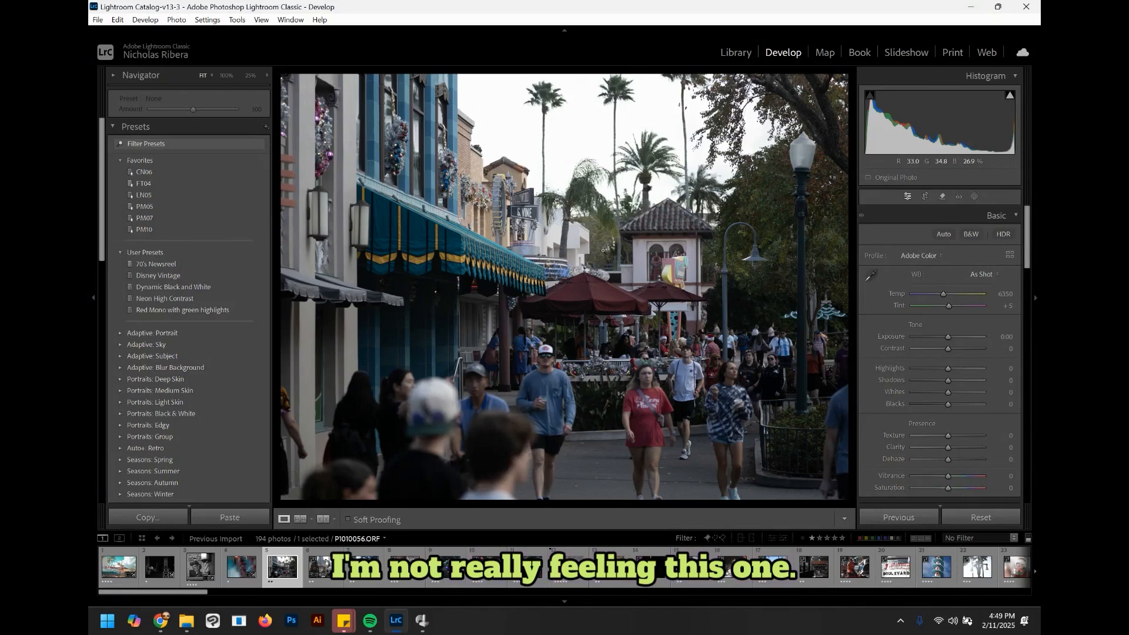
{"action": "key", "text": "1"}
{"action": "left_click", "coordinate": [329, 564]}
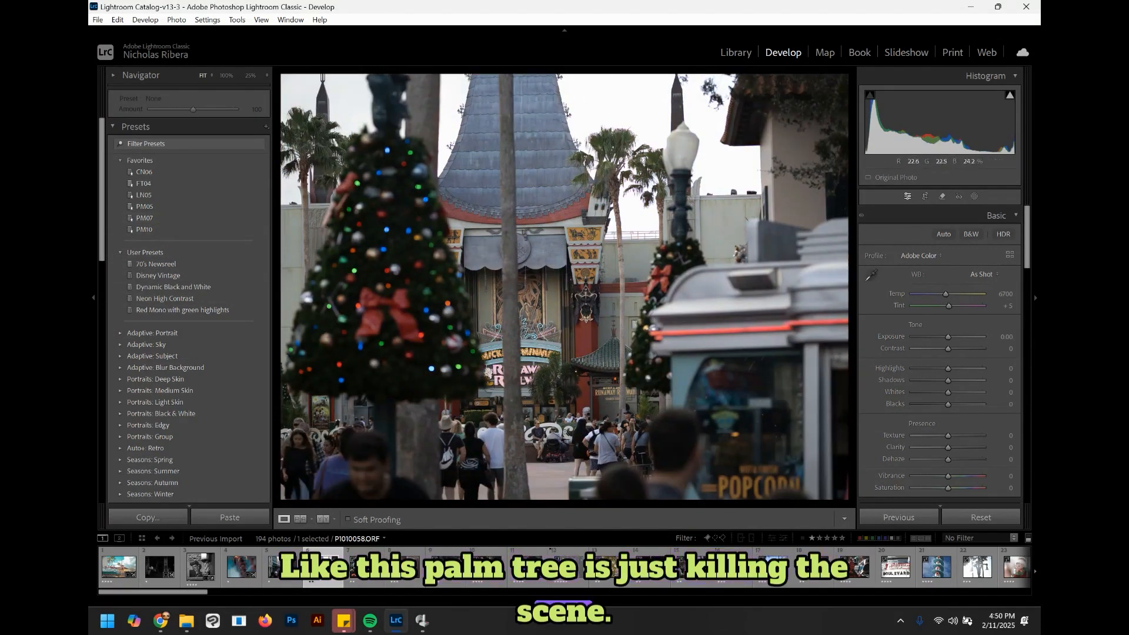
{"action": "key", "text": "1"}
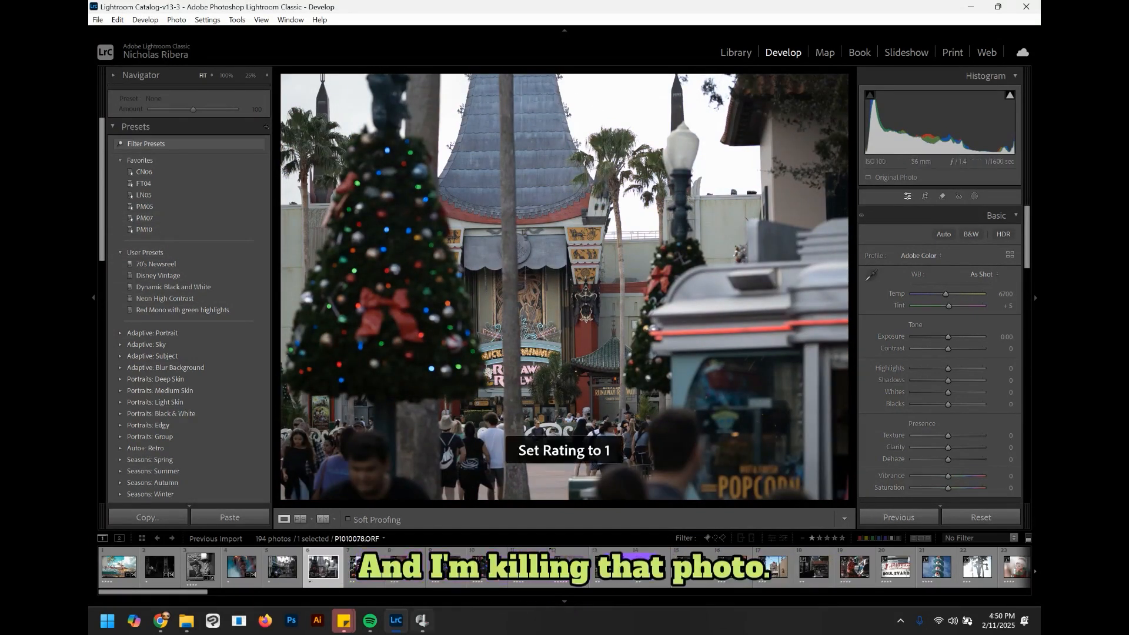
{"action": "key", "text": "Right"}
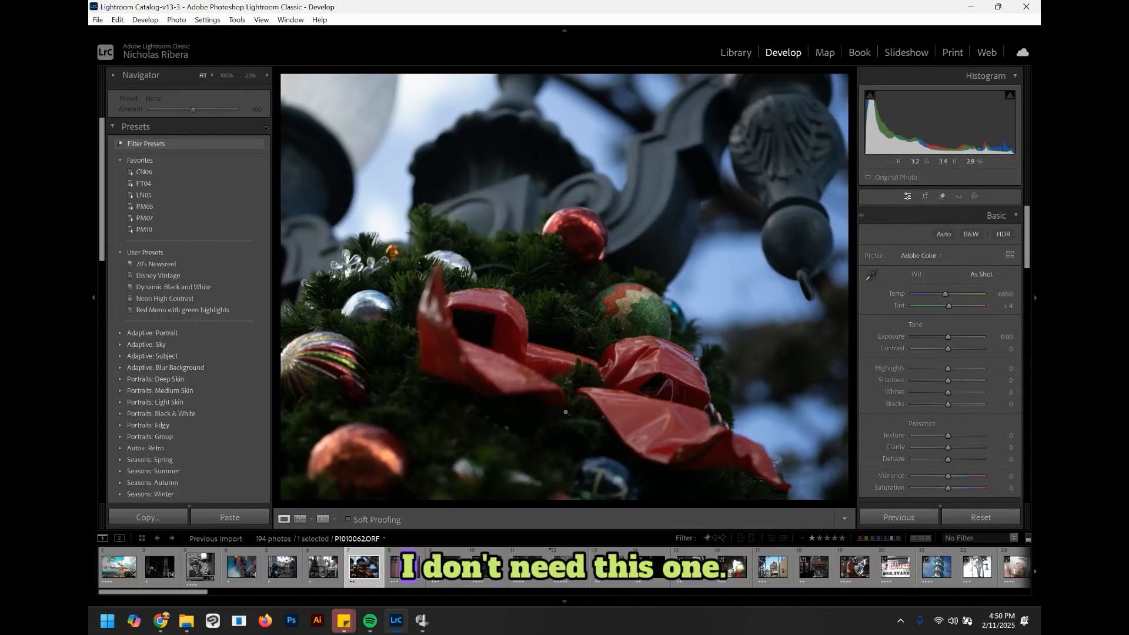
{"action": "key", "text": "1"}
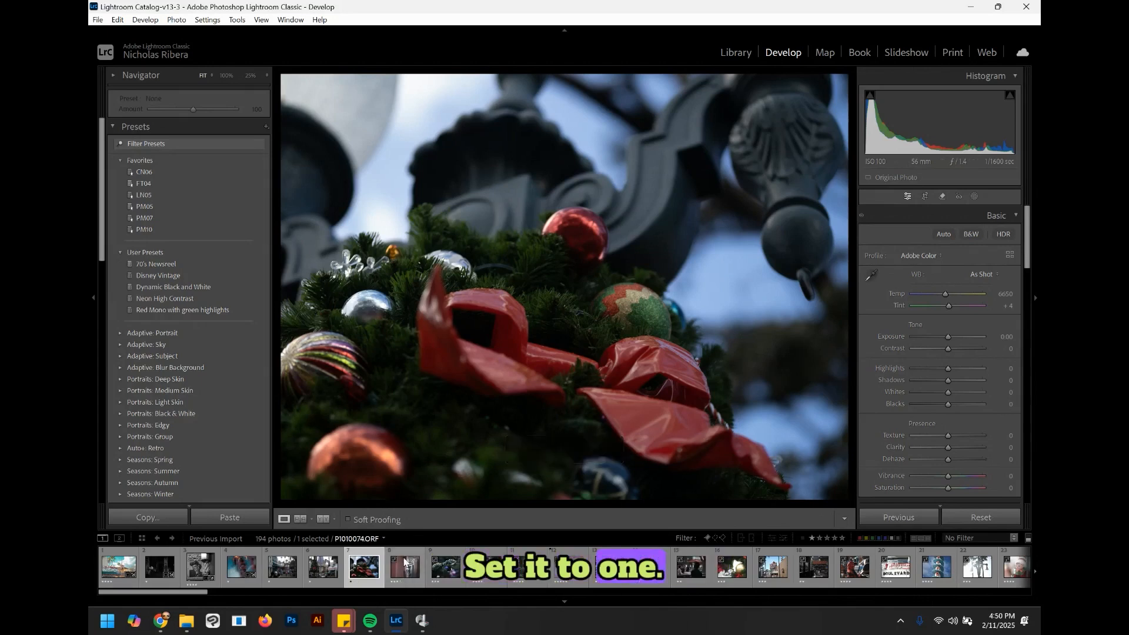
Step: Turn on the filmstrip filter to show only photos rated two stars or more
{"action": "left_click", "coordinate": [404, 561]}
{"action": "key", "text": "Left"}
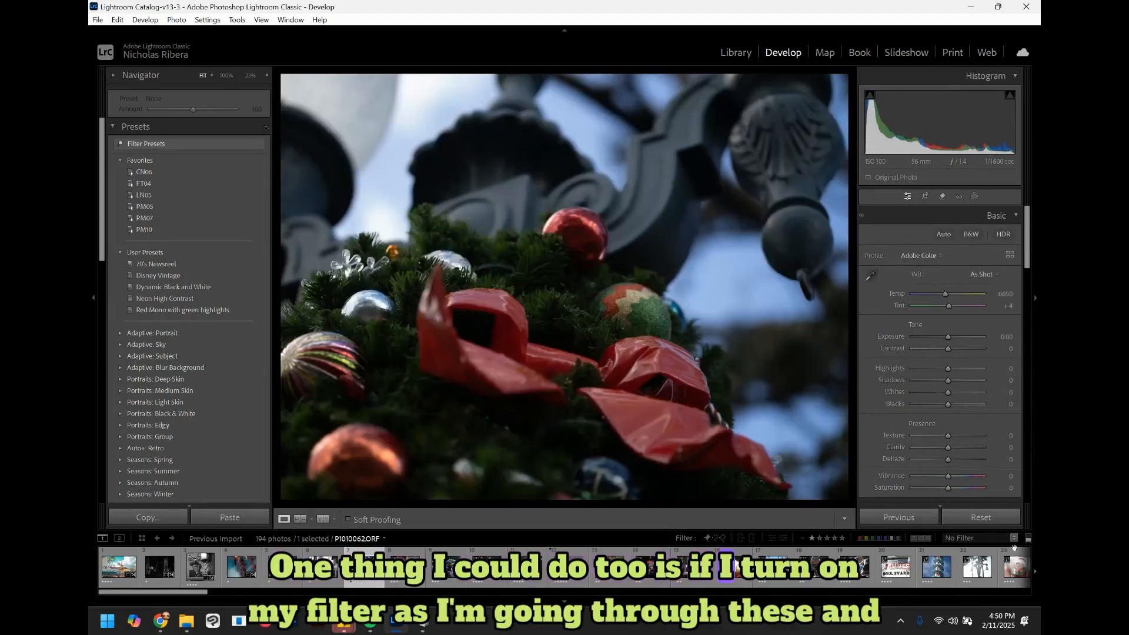
{"action": "left_click", "coordinate": [1029, 538]}
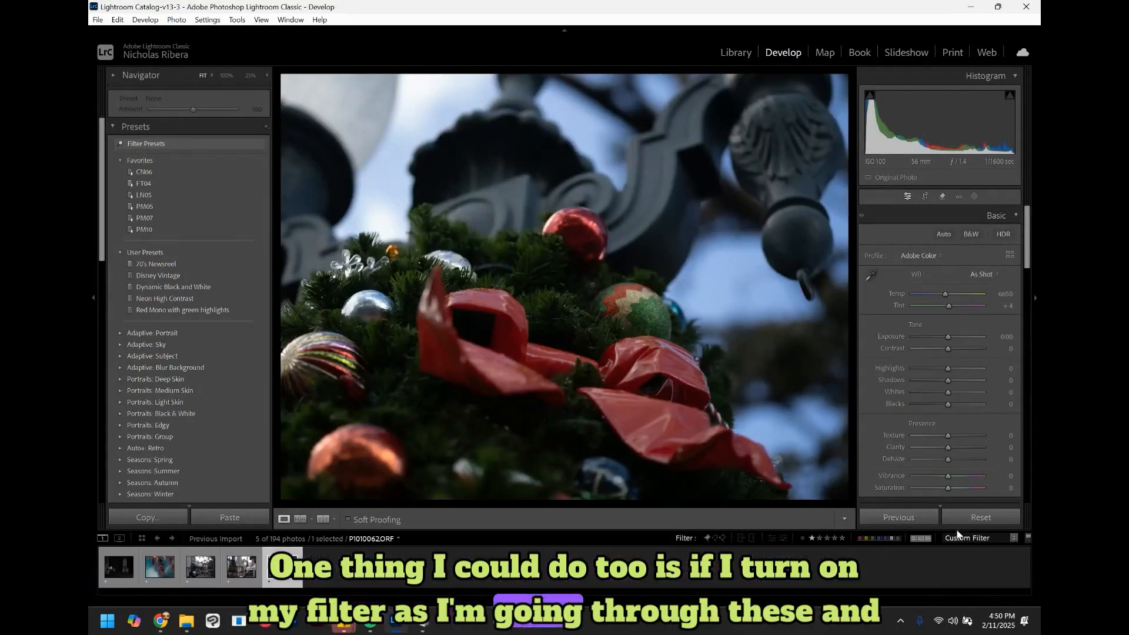
{"action": "left_click", "coordinate": [817, 538]}
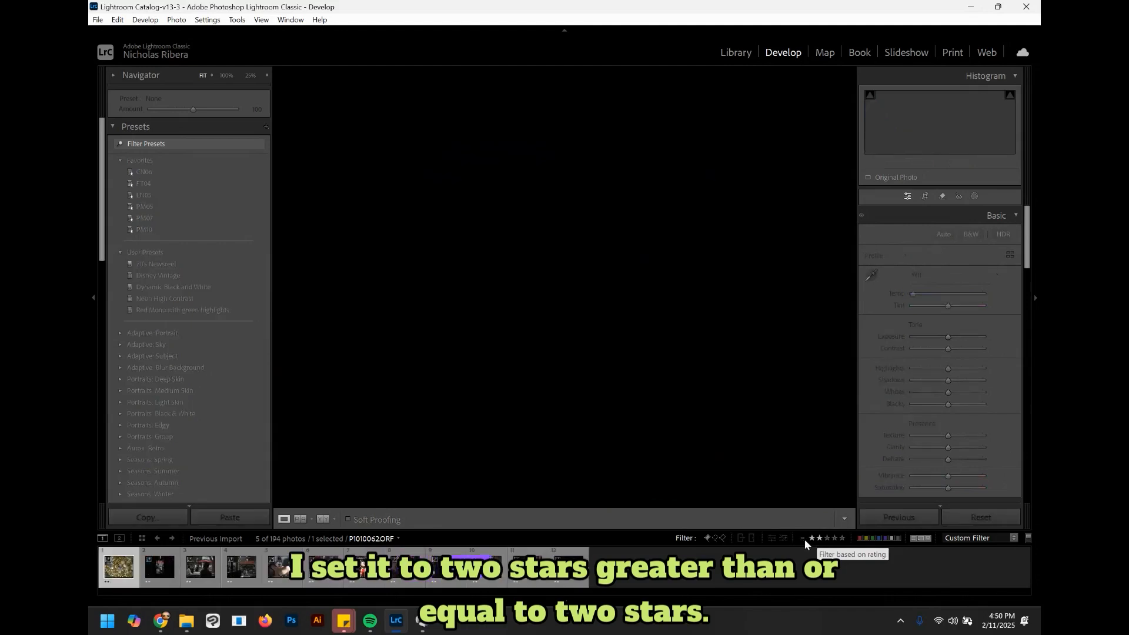
Step: Set the rating filter rule to rating greater than or equal to two stars
{"action": "left_click", "coordinate": [804, 538]}
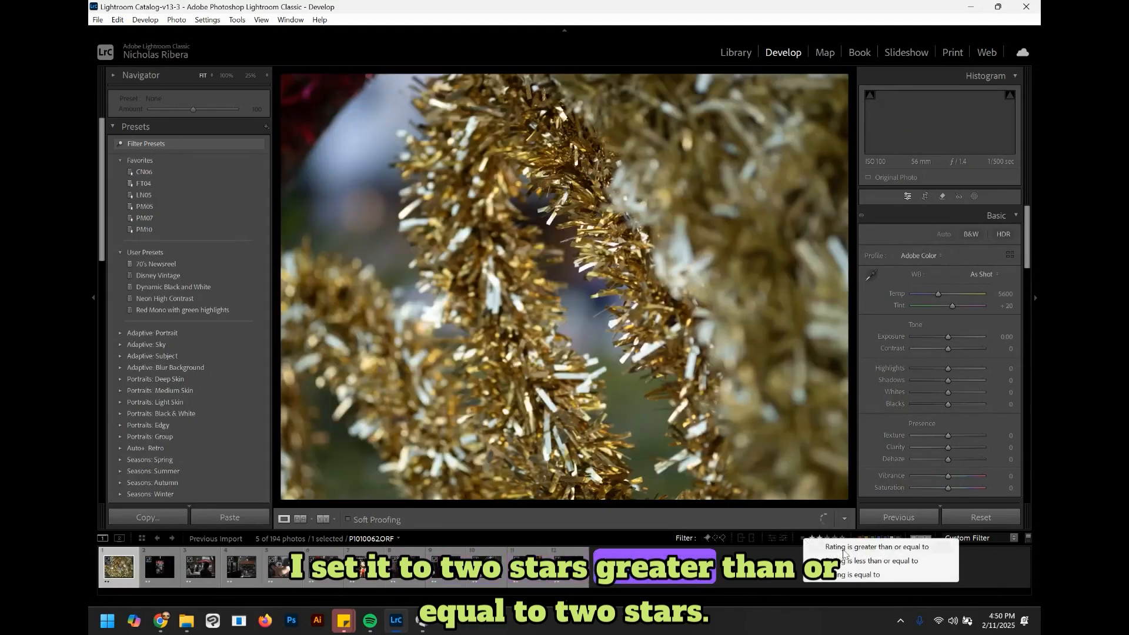
{"action": "left_click", "coordinate": [863, 548]}
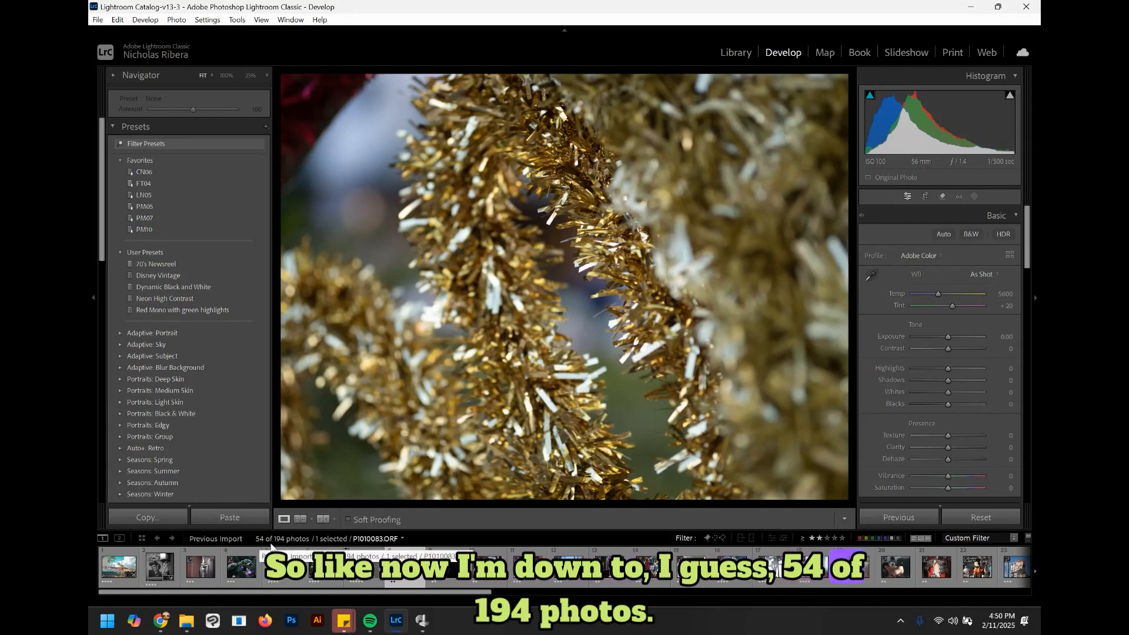
Step: Scroll through the filtered filmstrip, then switch the filmstrip filter off
{"action": "left_click_drag", "start_coordinate": [336, 593], "coordinate": [870, 593]}
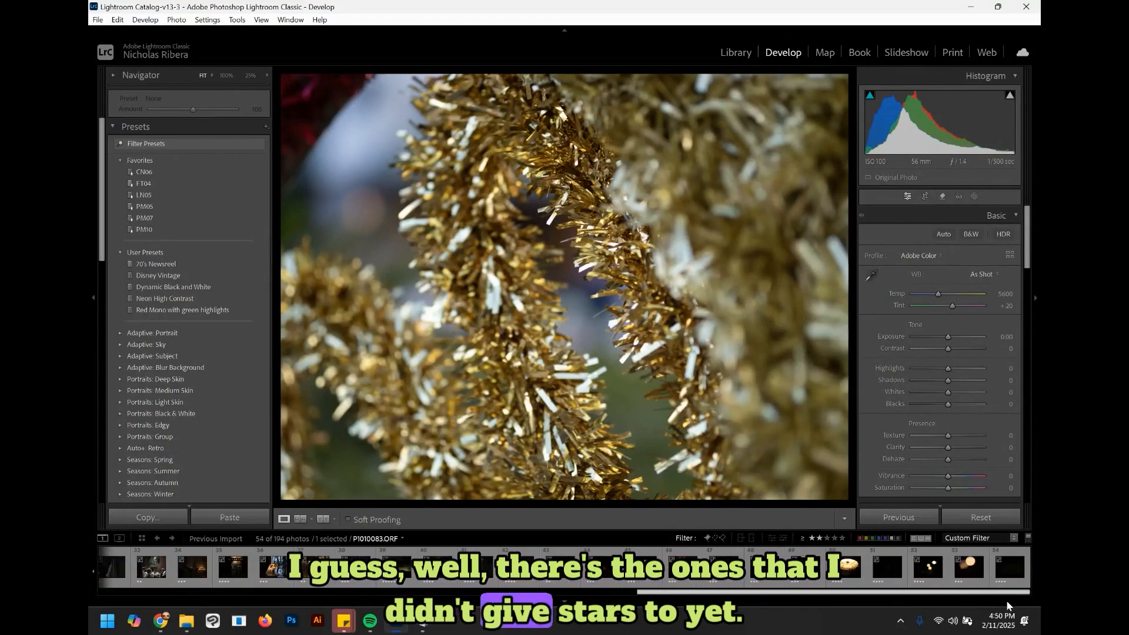
{"action": "left_click_drag", "start_coordinate": [1009, 607], "coordinate": [606, 593]}
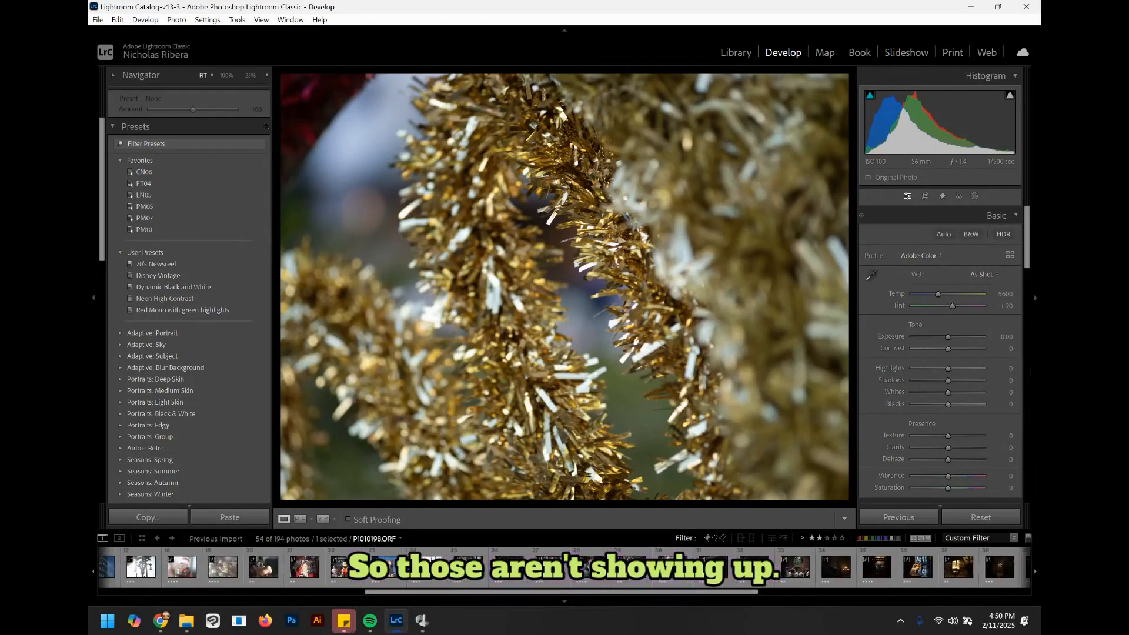
{"action": "left_click", "coordinate": [1028, 538]}
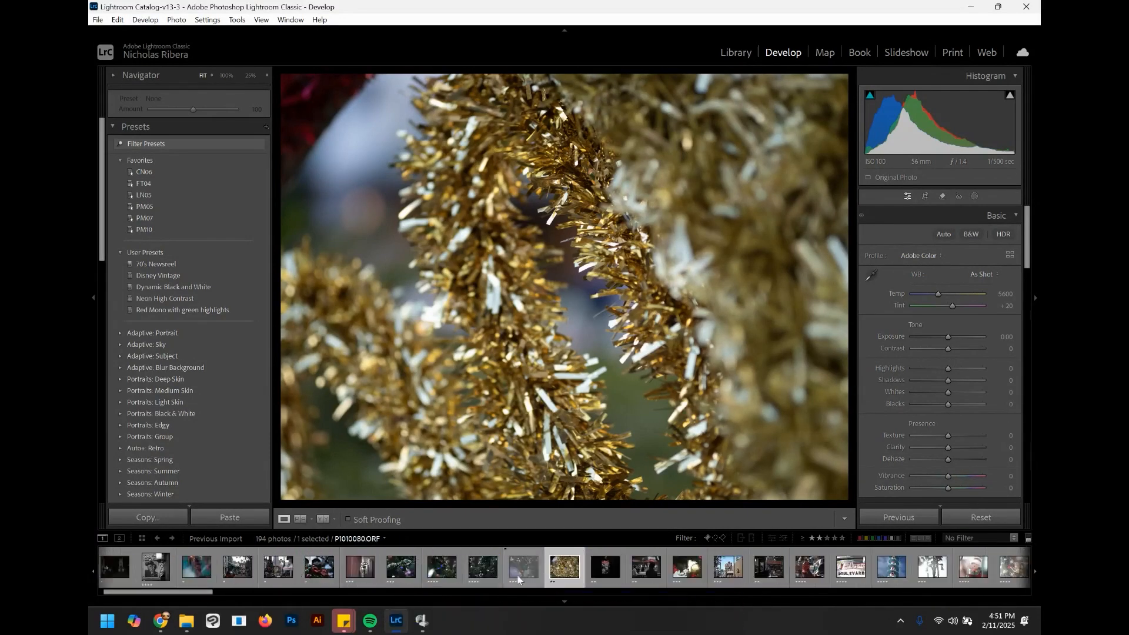
Step: Open the gold tinsel photo and brighten its Whites
{"action": "left_click_drag", "start_coordinate": [204, 600], "coordinate": [241, 600]}
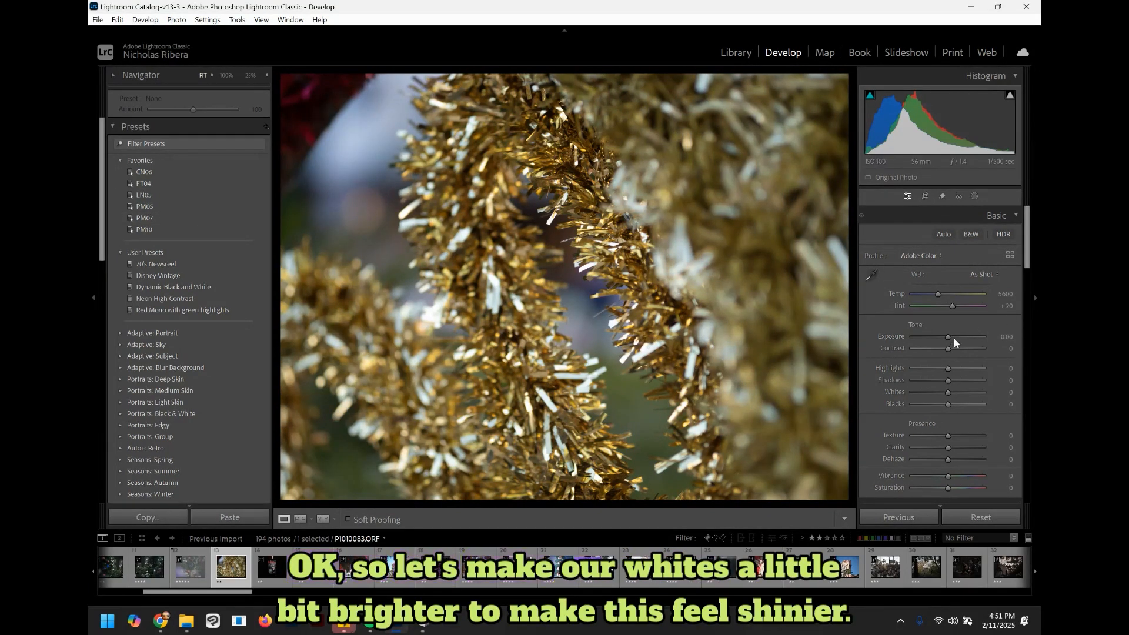
{"action": "mouse_move", "coordinate": [950, 392]}
{"action": "left_mouse_down"}
{"action": "mouse_move", "coordinate": [969, 394]}
{"action": "mouse_move", "coordinate": [948, 369]}
{"action": "mouse_move", "coordinate": [959, 372]}
{"action": "mouse_move", "coordinate": [930, 369]}
{"action": "mouse_move", "coordinate": [943, 403]}
{"action": "left_mouse_up"}
Step: In the Color Mixer, shift the Yellow hue to -39 toward orange
{"action": "left_click_drag", "start_coordinate": [1031, 270], "coordinate": [1029, 362]}
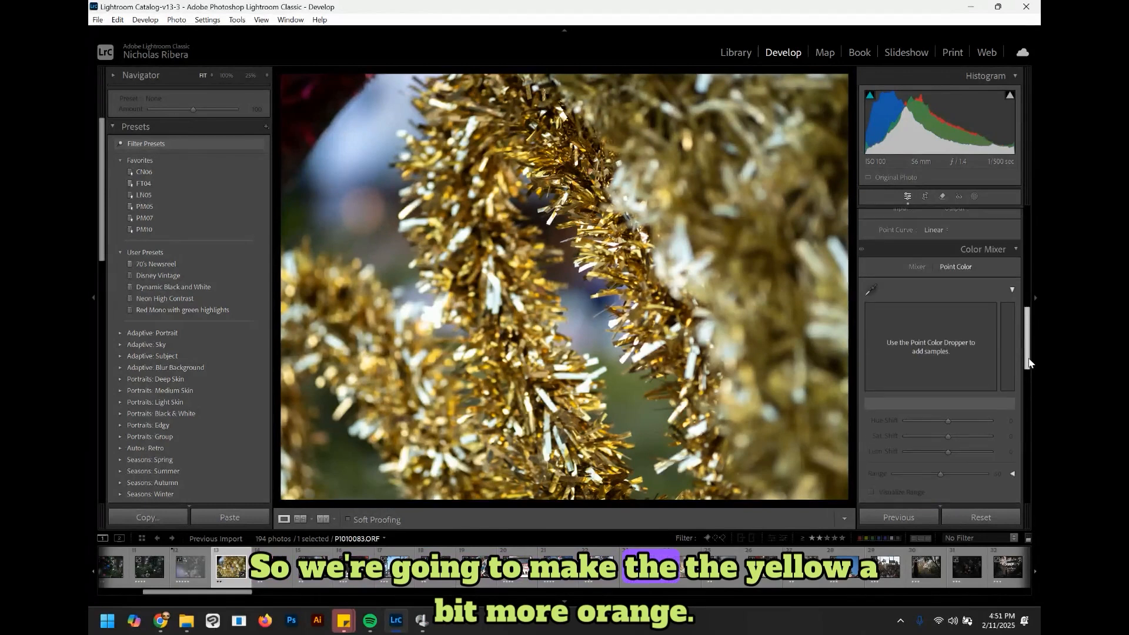
{"action": "left_click", "coordinate": [917, 266]}
{"action": "scroll", "coordinate": [1030, 335], "scroll_direction": "up", "scroll_amount": 2}
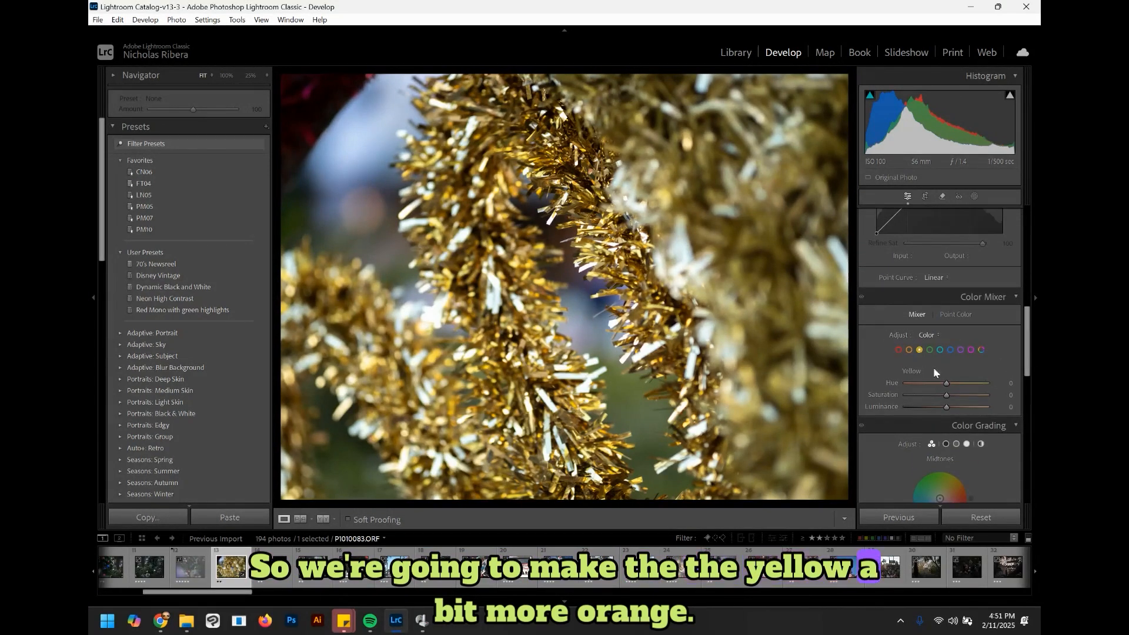
{"action": "left_click_drag", "start_coordinate": [947, 383], "coordinate": [931, 384]}
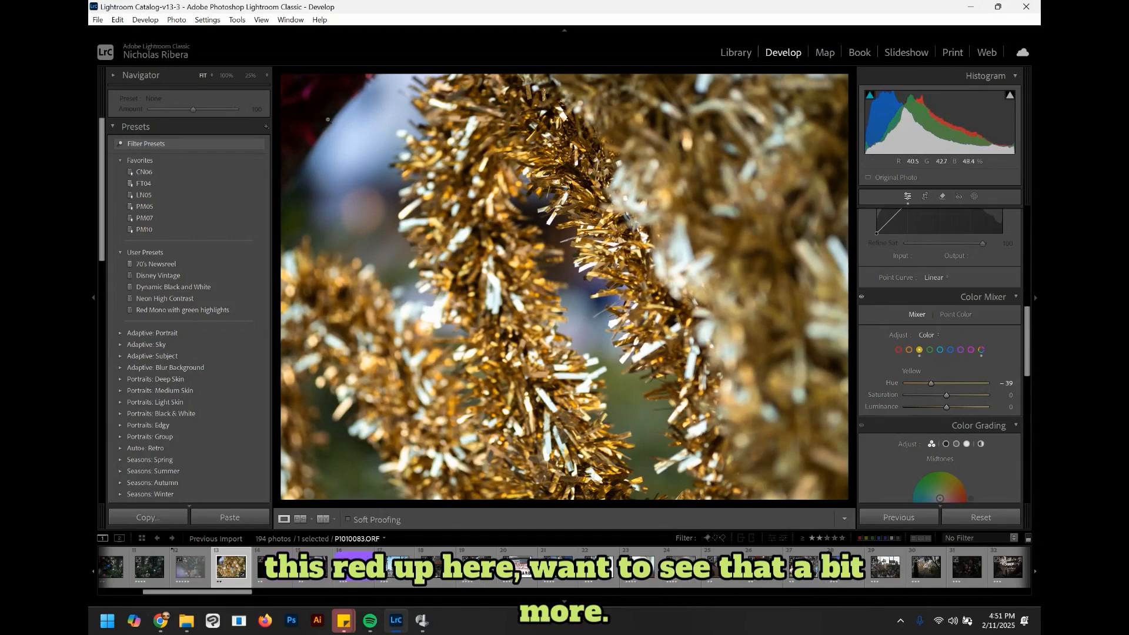
Step: Select Red in the Color Mixer and raise its Luminance to +57
{"action": "left_click", "coordinate": [898, 349]}
{"action": "left_click_drag", "start_coordinate": [947, 407], "coordinate": [961, 407]}
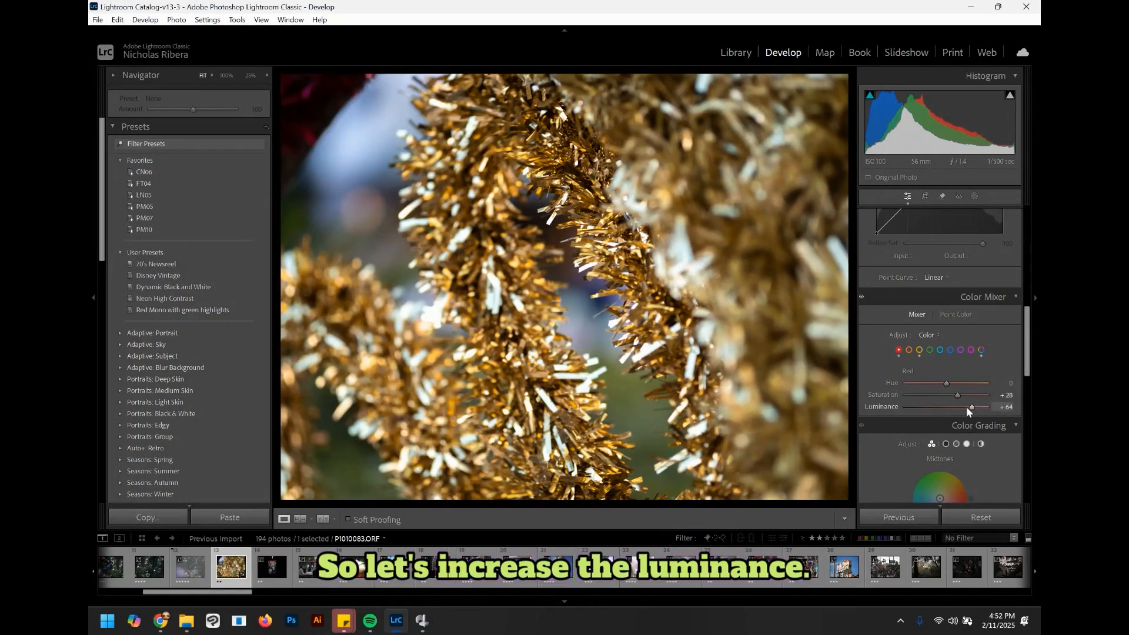
{"action": "left_click_drag", "start_coordinate": [965, 407], "coordinate": [970, 405]}
{"action": "scroll", "coordinate": [1021, 339], "scroll_direction": "down", "scroll_amount": 5}
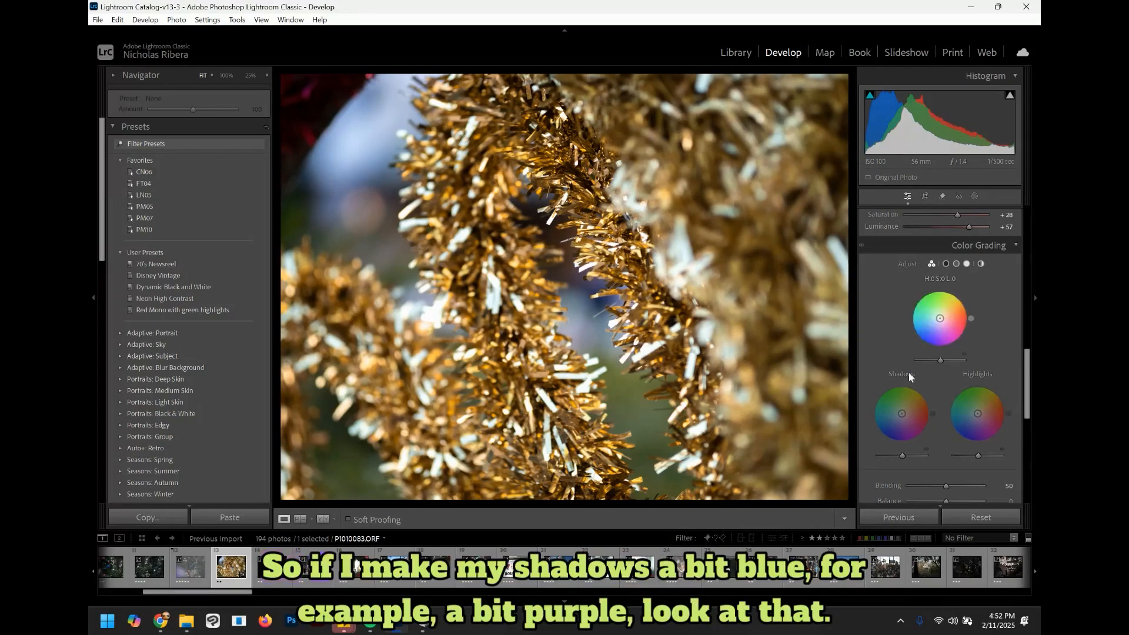
Step: In Color Grading, tint the Shadows toward purple-blue and the Highlights toward orange
{"action": "left_click_drag", "start_coordinate": [903, 416], "coordinate": [903, 428]}
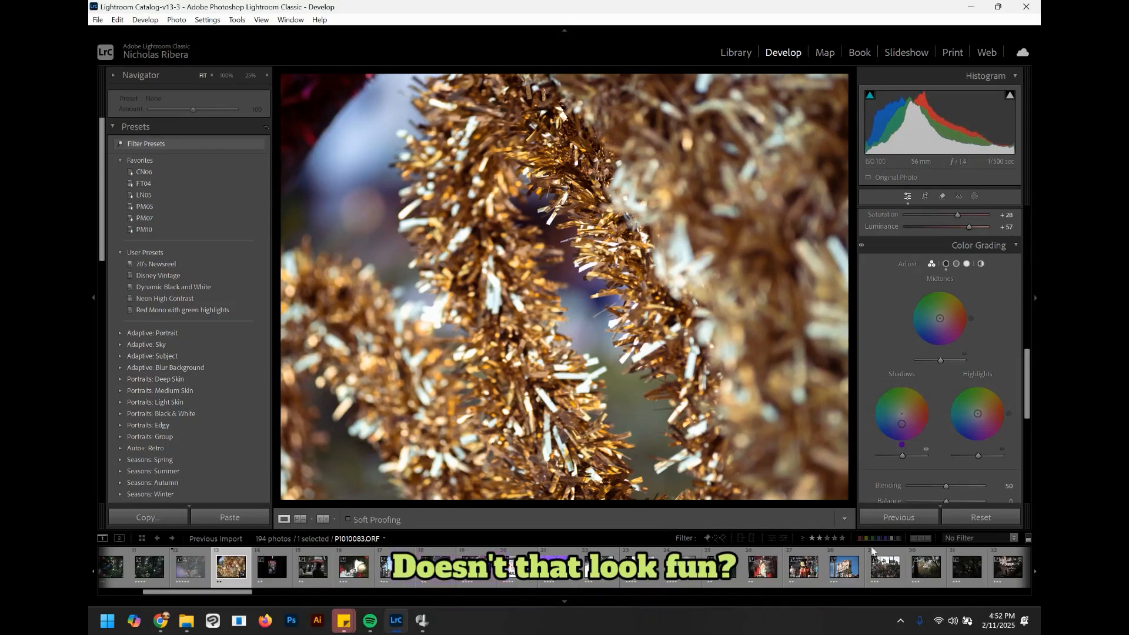
{"action": "left_click_drag", "start_coordinate": [978, 414], "coordinate": [982, 415]}
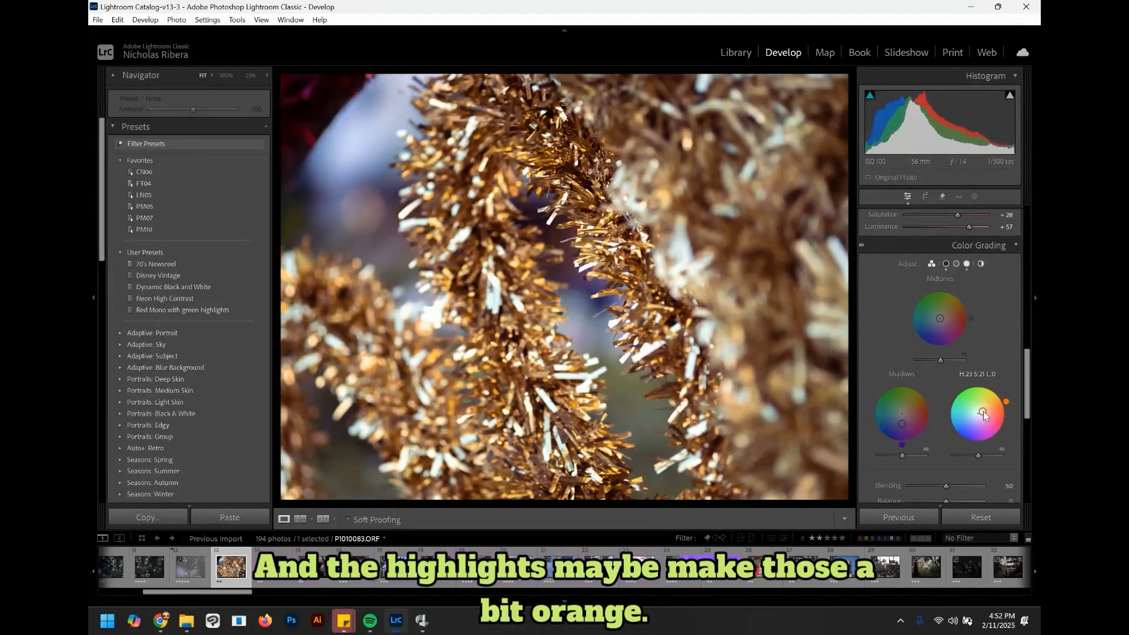
{"action": "left_click_drag", "start_coordinate": [1005, 401], "coordinate": [959, 392]}
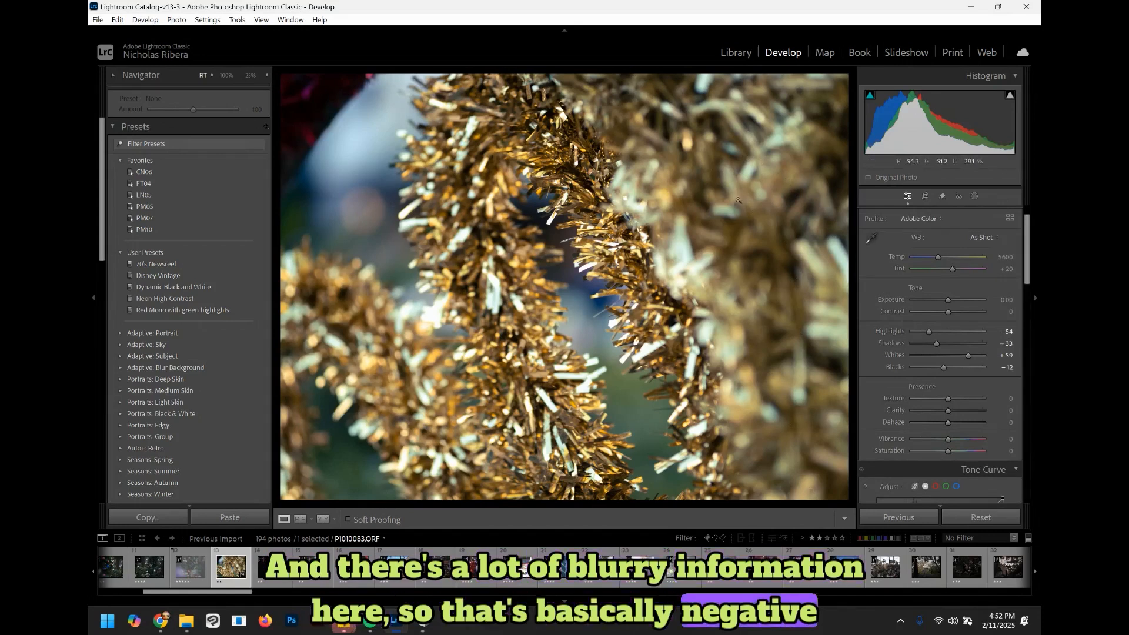
Step: Crop the tinsel photo to a 1 x 1 square aspect and reposition the frame
{"action": "left_click", "coordinate": [925, 196]}
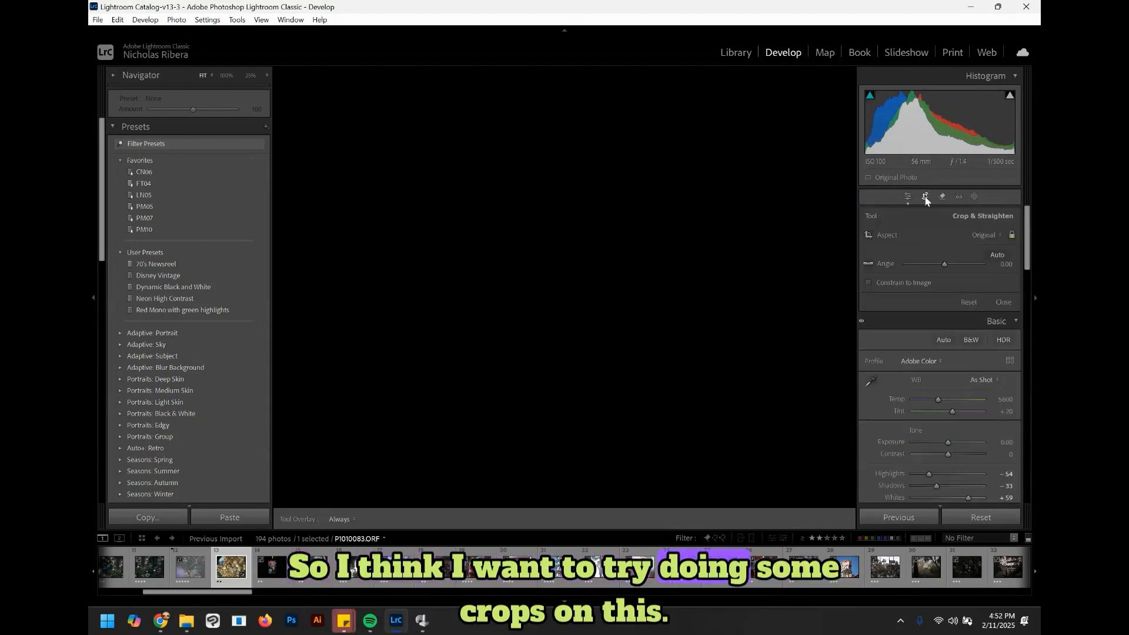
{"action": "left_click", "coordinate": [984, 234]}
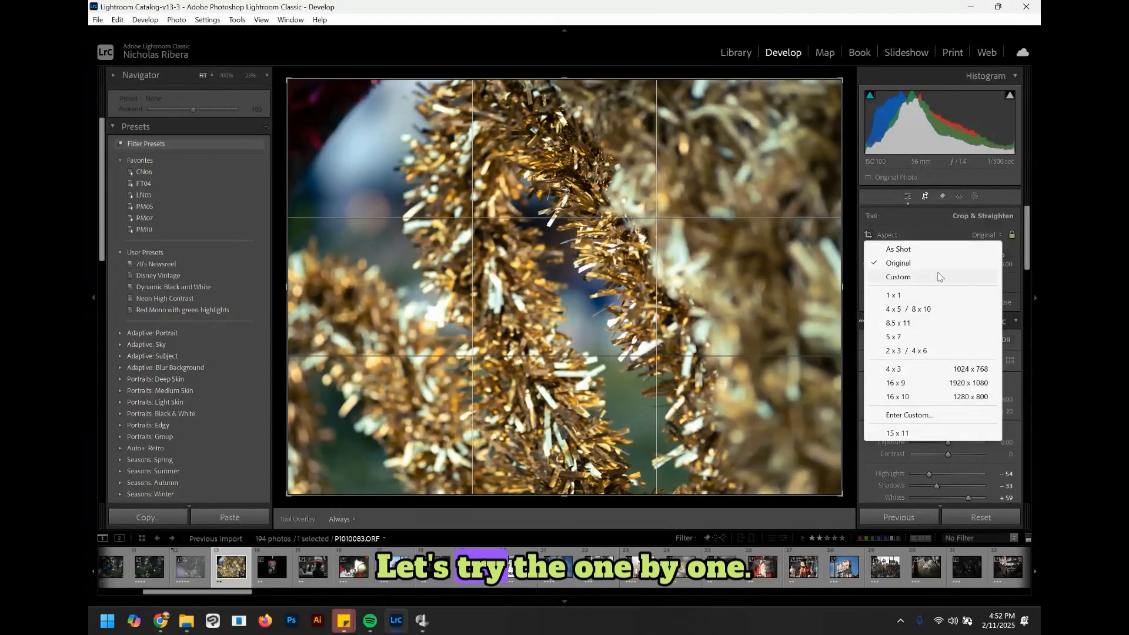
{"action": "left_click", "coordinate": [915, 296]}
{"action": "left_click_drag", "start_coordinate": [659, 257], "coordinate": [711, 257]}
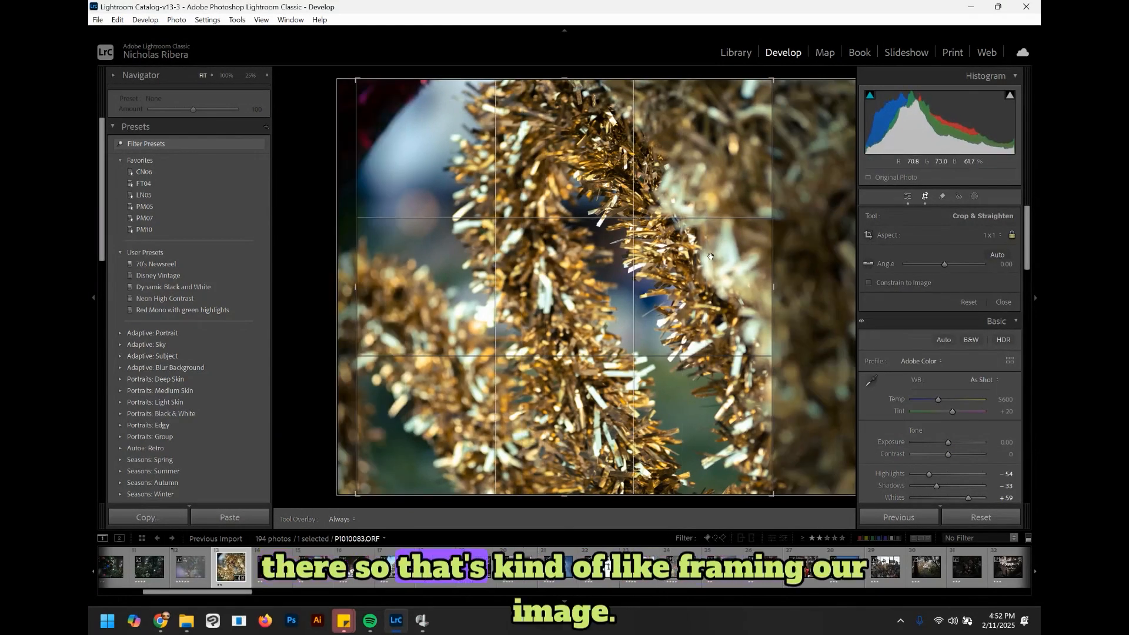
{"action": "key", "text": "Return"}
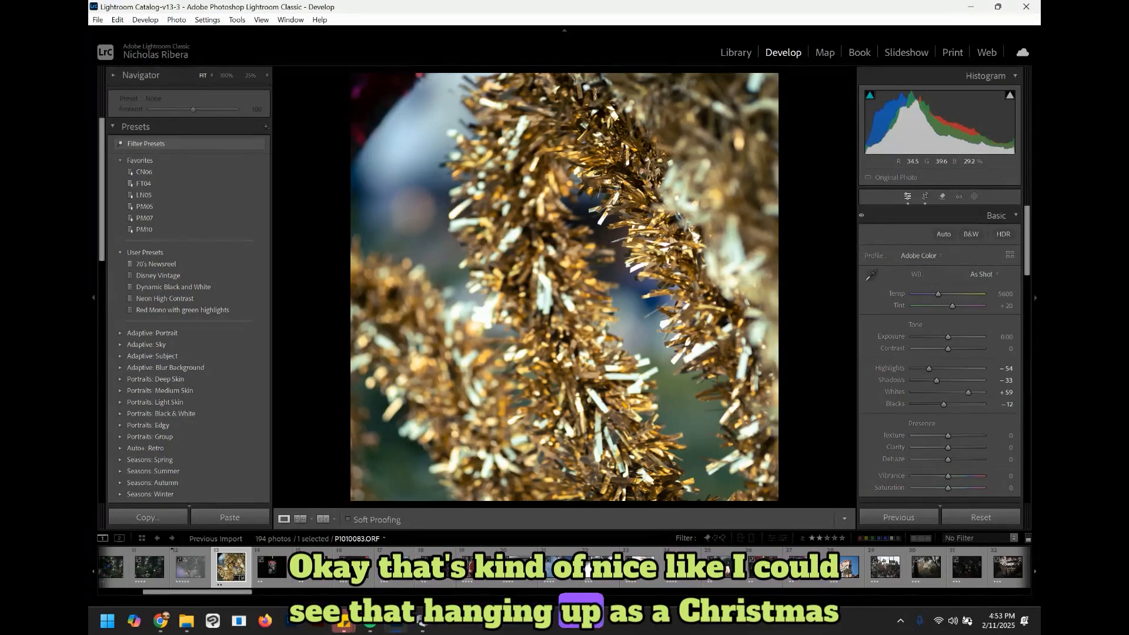
Step: In the Color Mixer, shift the Blue hue to -53 and the Green hue to -96
{"action": "left_click_drag", "start_coordinate": [1027, 261], "coordinate": [1029, 344]}
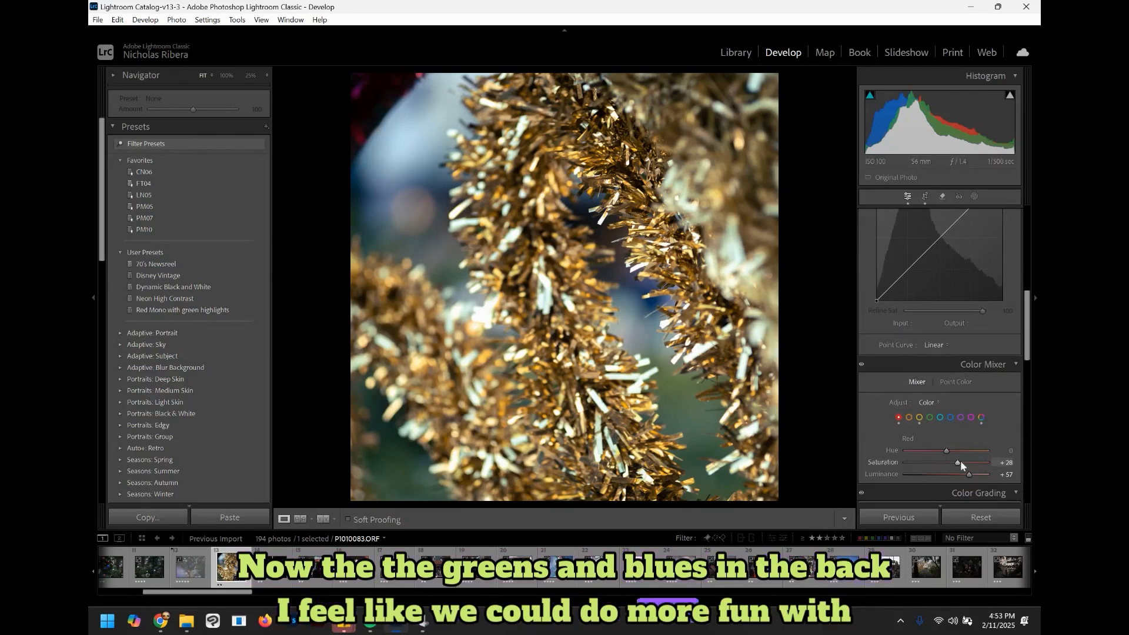
{"action": "left_click", "coordinate": [952, 417]}
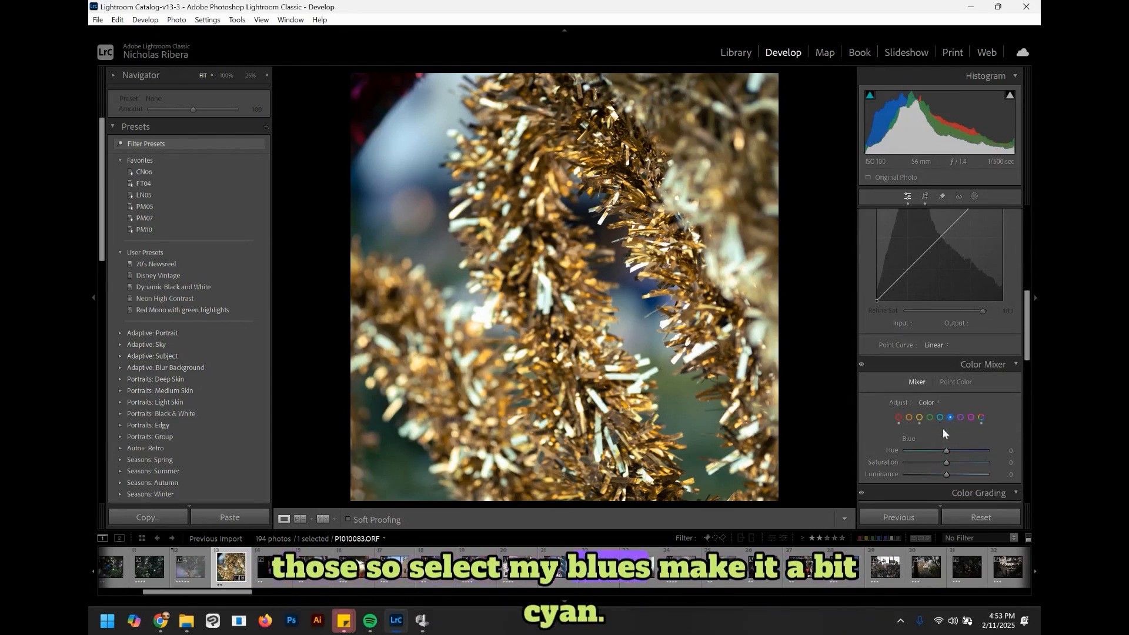
{"action": "left_click_drag", "start_coordinate": [931, 450], "coordinate": [927, 450]}
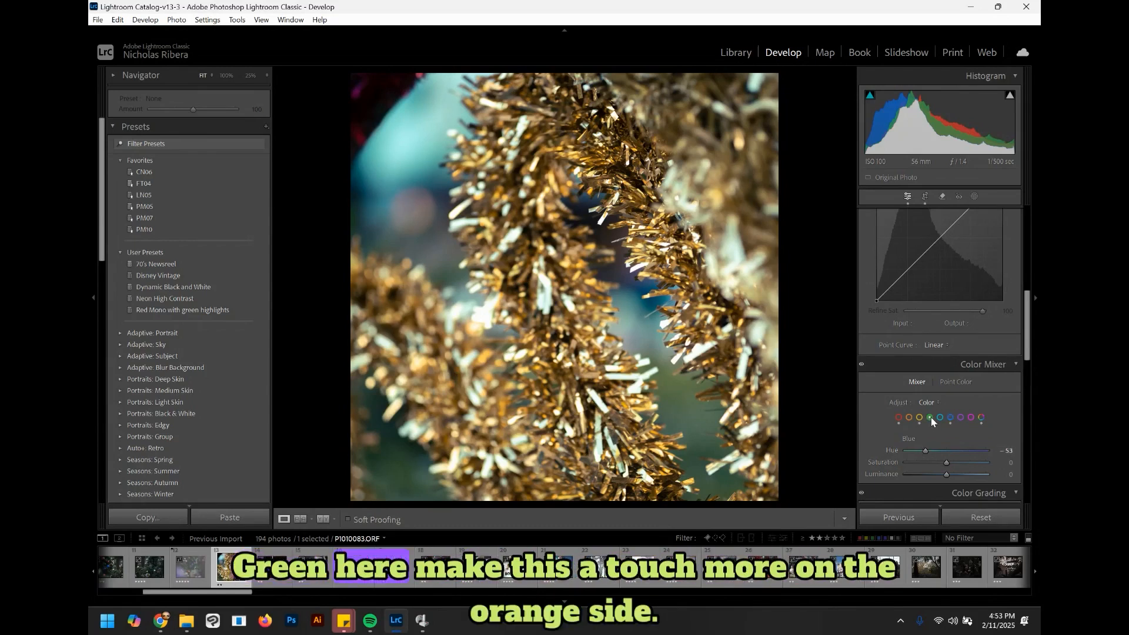
{"action": "left_click_drag", "start_coordinate": [952, 452], "coordinate": [913, 449]}
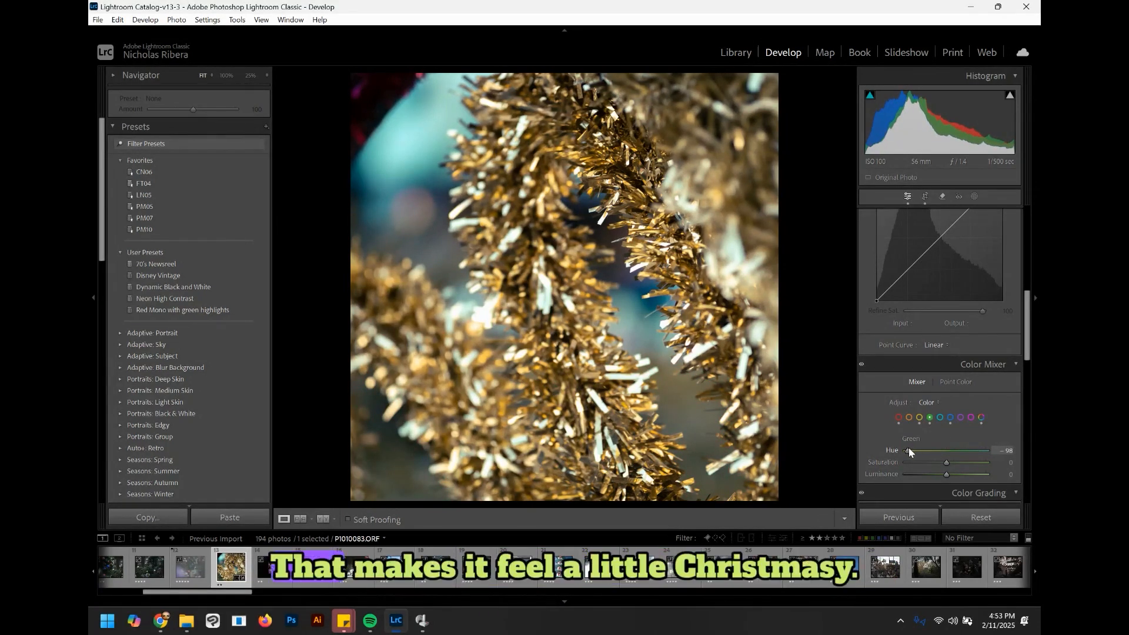
Step: Select Purple and set its Hue to +66, Saturation to +67 and Luminance to +67
{"action": "left_click", "coordinate": [971, 417]}
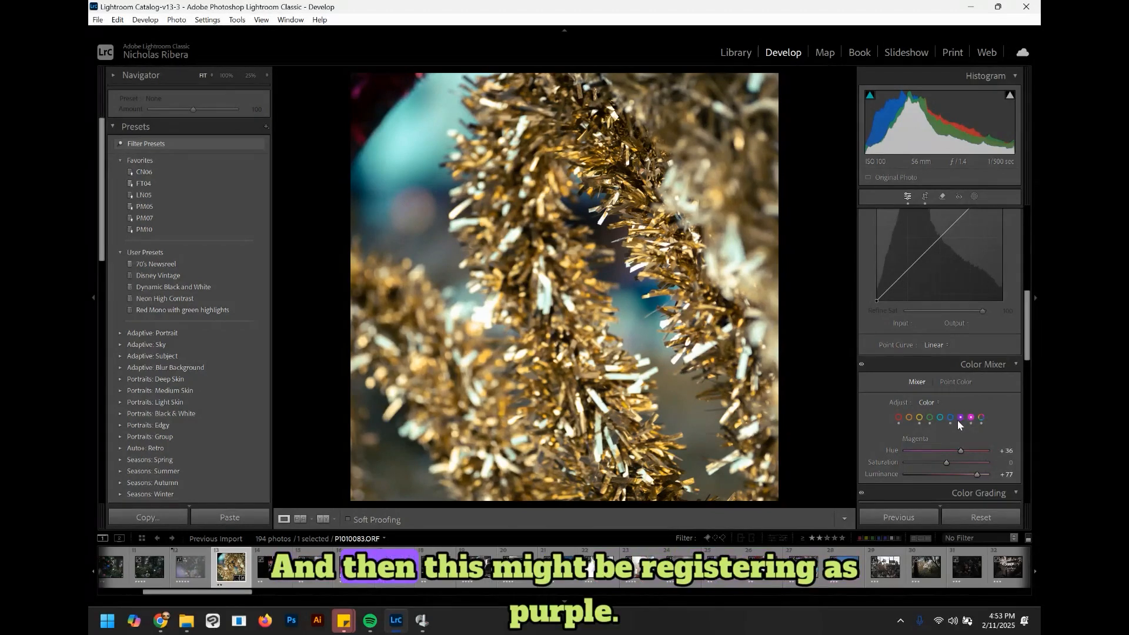
{"action": "left_click", "coordinate": [960, 418]}
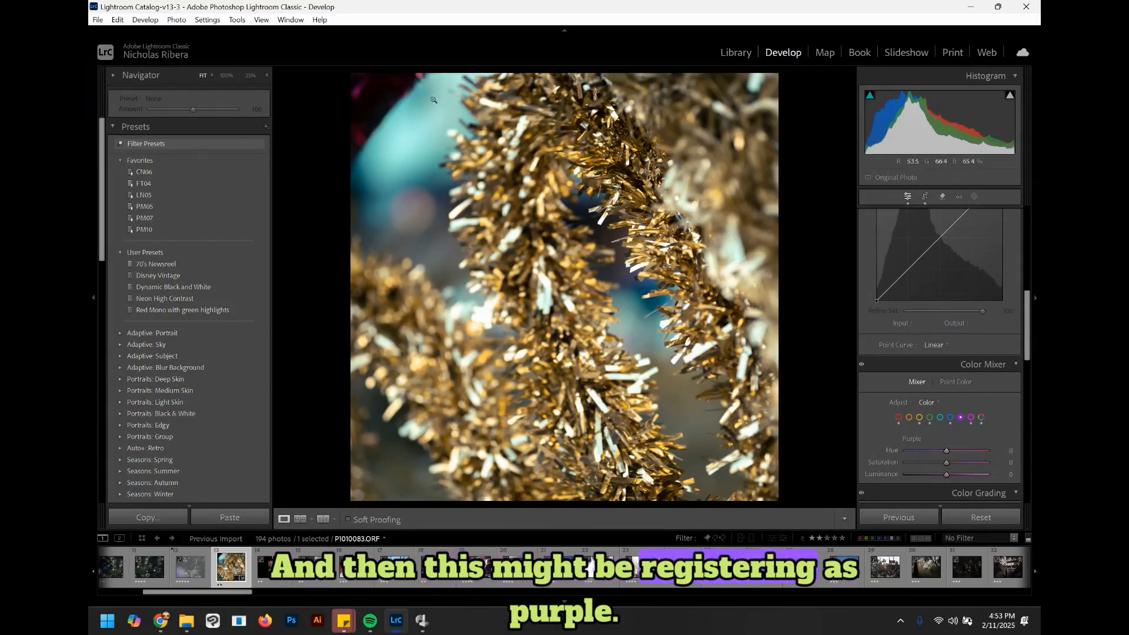
{"action": "left_click_drag", "start_coordinate": [946, 451], "coordinate": [977, 451]}
{"action": "left_click_drag", "start_coordinate": [946, 462], "coordinate": [973, 463]}
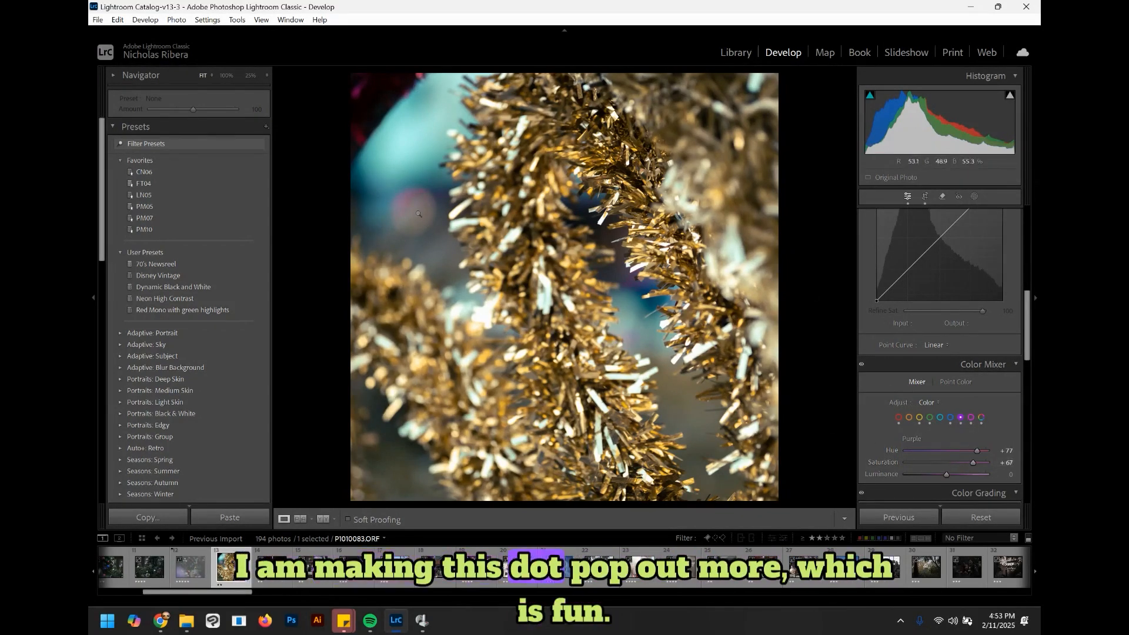
{"action": "left_click_drag", "start_coordinate": [952, 474], "coordinate": [973, 474]}
{"action": "left_click_drag", "start_coordinate": [978, 451], "coordinate": [974, 451]}
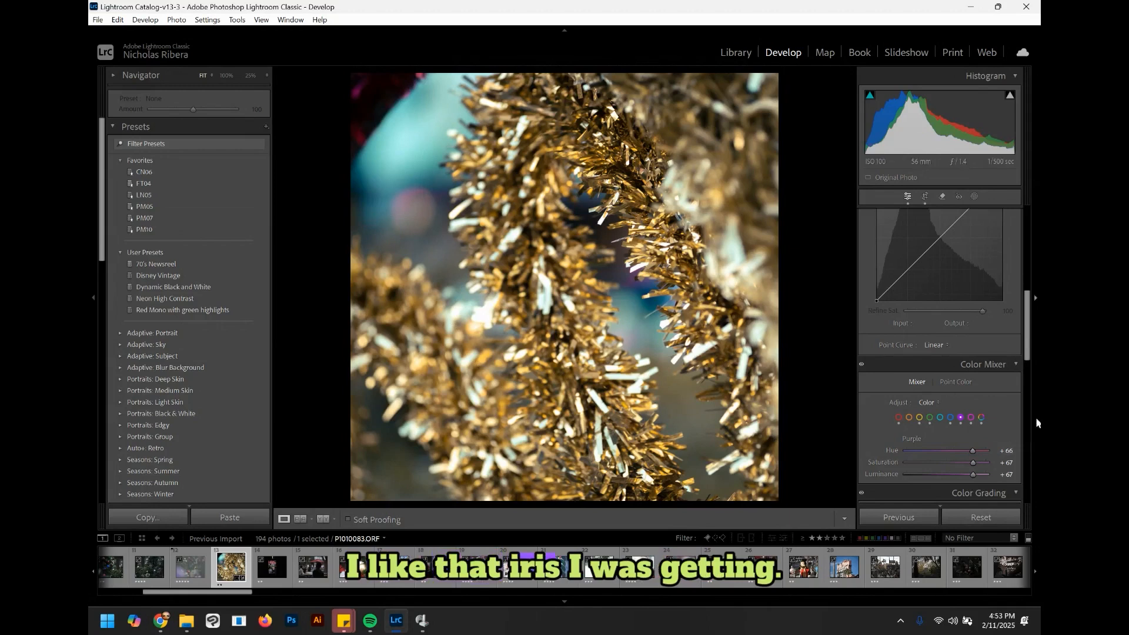
Step: In Effects, add a post-crop vignette Amount of -12 and a grain Amount of 33
{"action": "left_click_drag", "start_coordinate": [1027, 363], "coordinate": [1028, 511]}
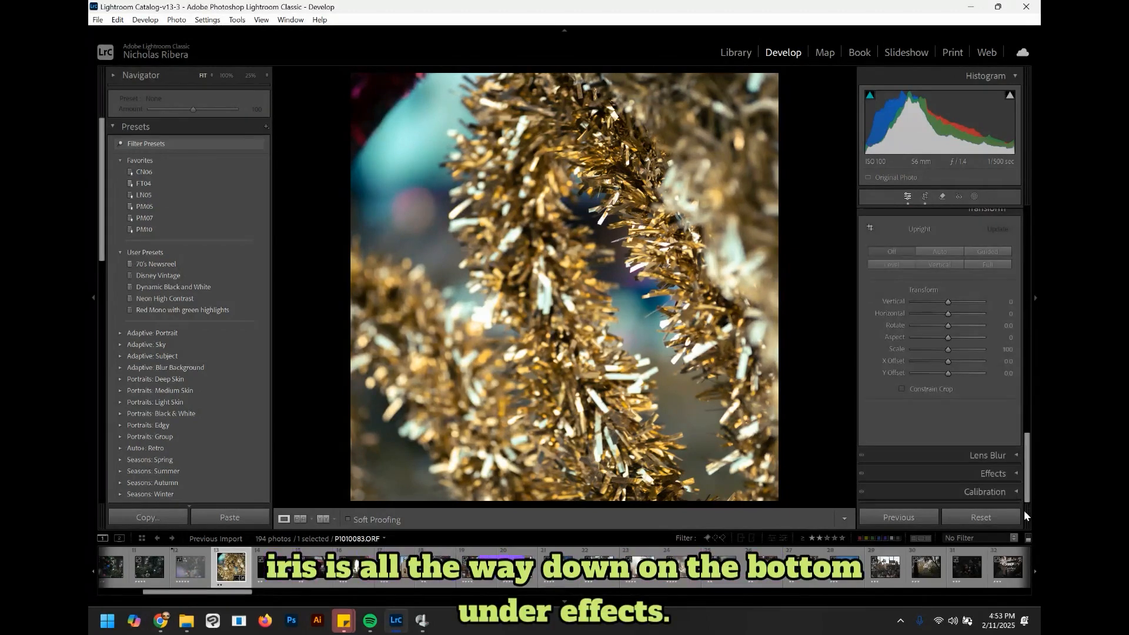
{"action": "left_click", "coordinate": [1013, 476]}
{"action": "left_click", "coordinate": [950, 390]}
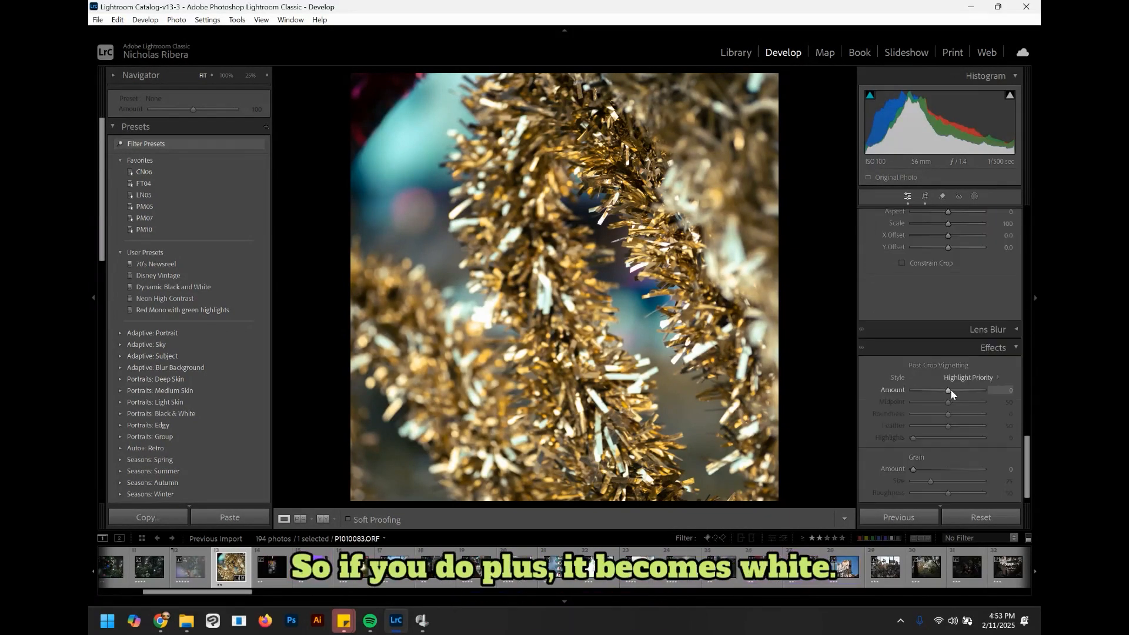
{"action": "left_click_drag", "start_coordinate": [951, 389], "coordinate": [945, 390]}
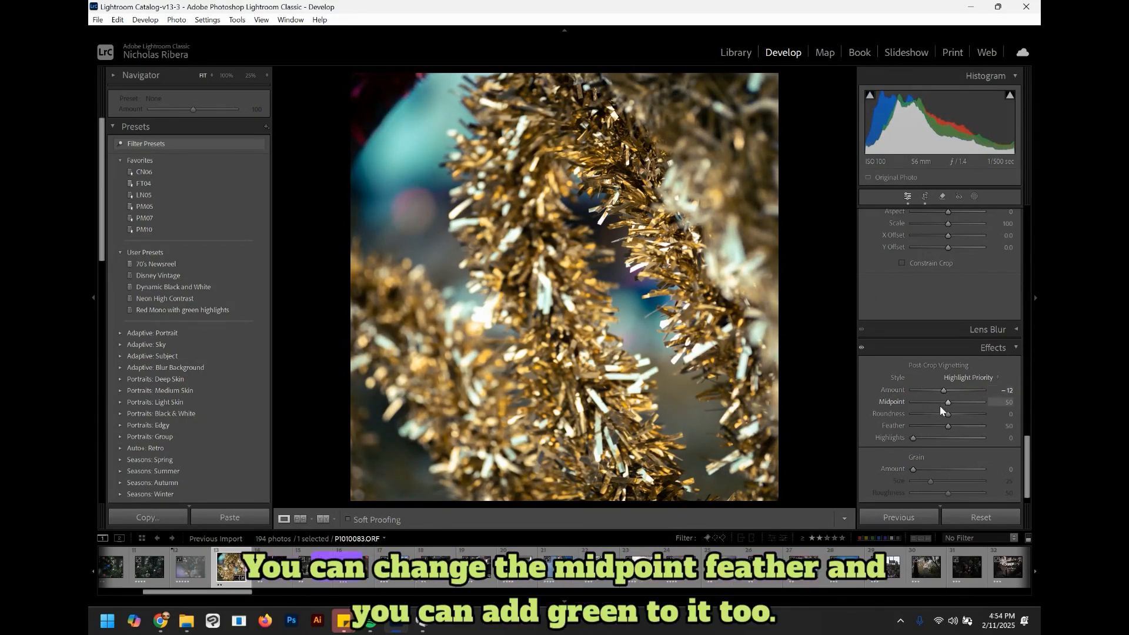
{"action": "left_click_drag", "start_coordinate": [913, 470], "coordinate": [1011, 472]}
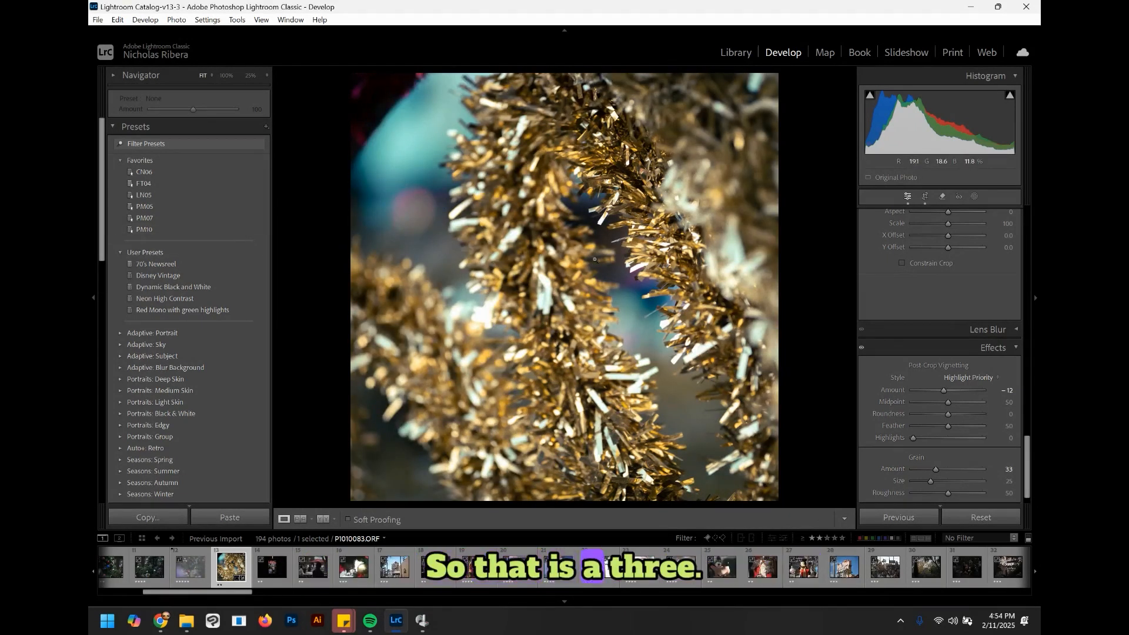
Step: Move to the next photo and straighten it slightly with the crop tool
{"action": "key", "text": "Right"}
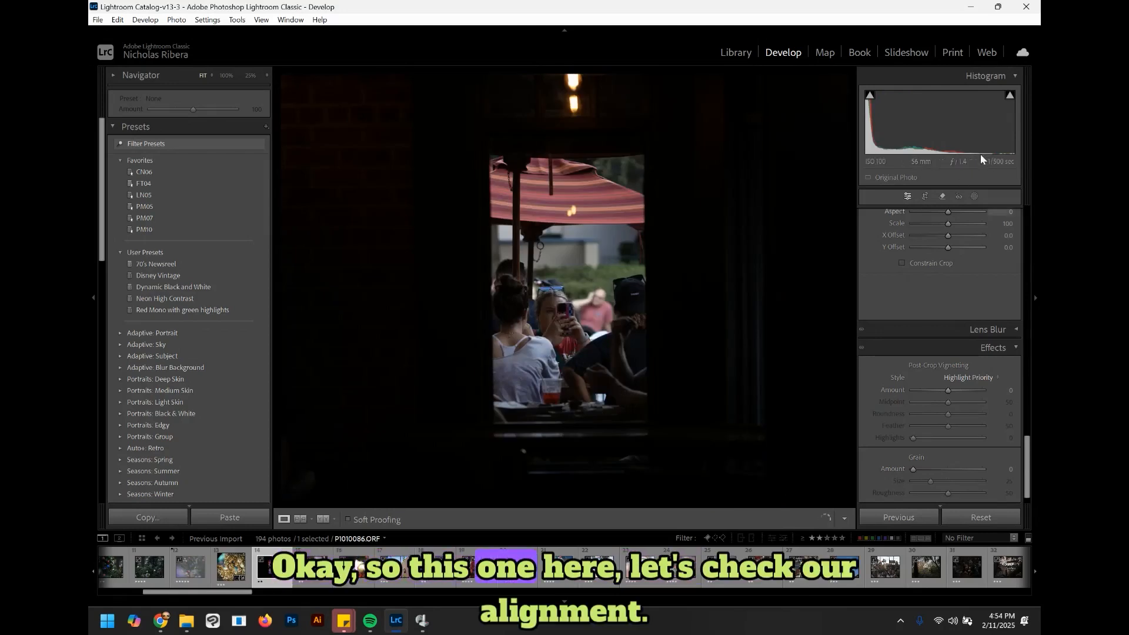
{"action": "left_click", "coordinate": [924, 196]}
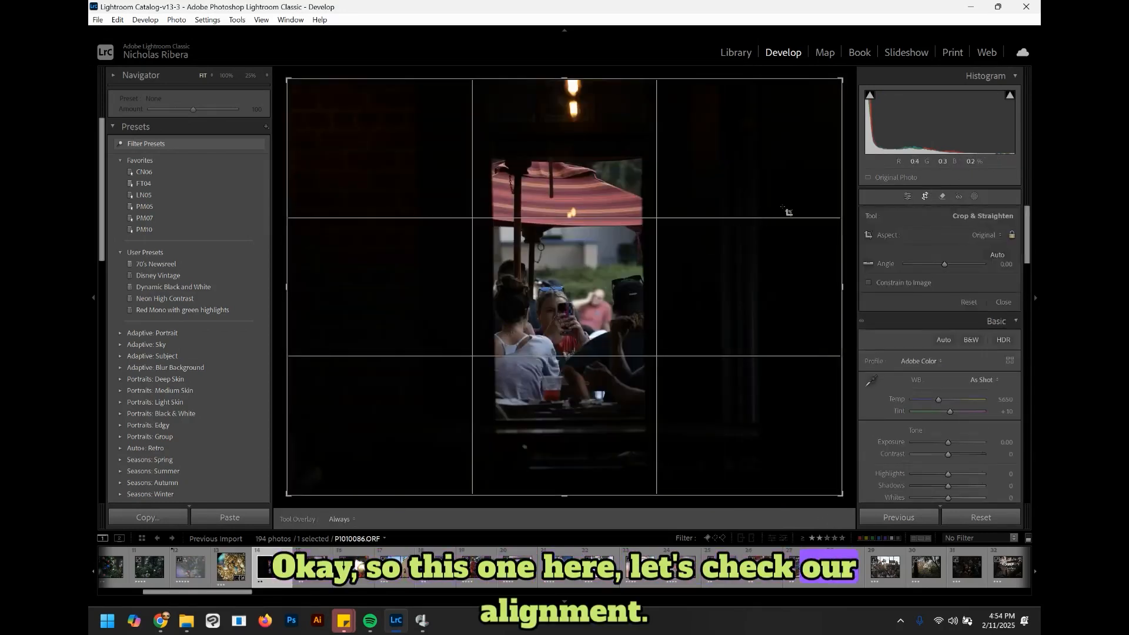
{"action": "left_click_drag", "start_coordinate": [849, 203], "coordinate": [855, 203]}
{"action": "key", "text": "Return"}
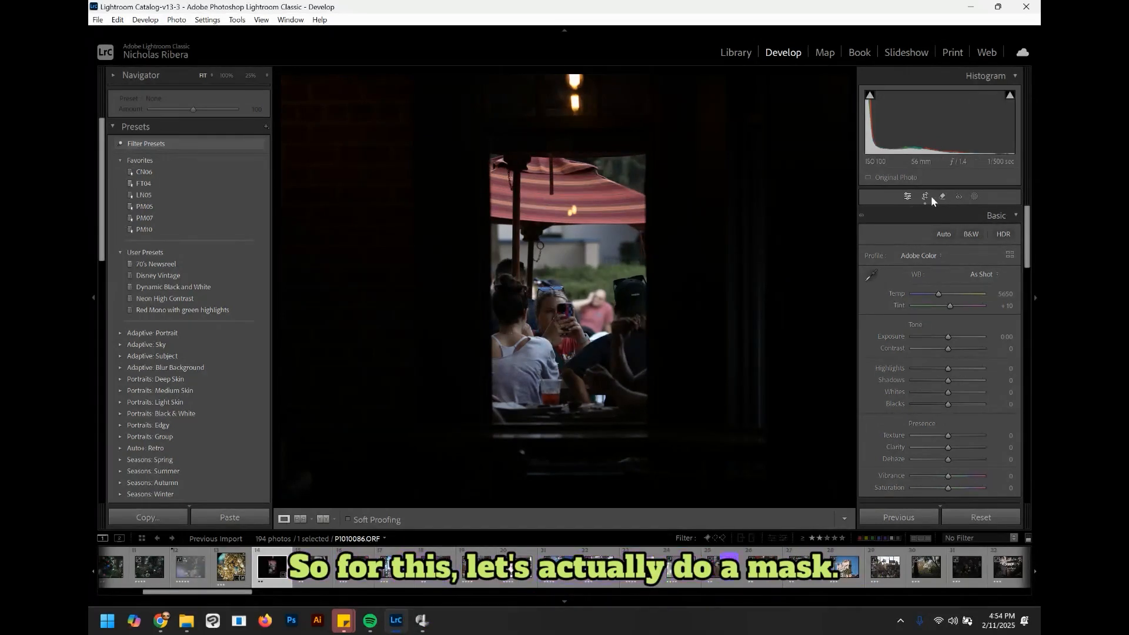
Step: Add a brush mask with size about 49.5 and paint over the dark wall on the left and the upper right corner
{"action": "left_click", "coordinate": [976, 196]}
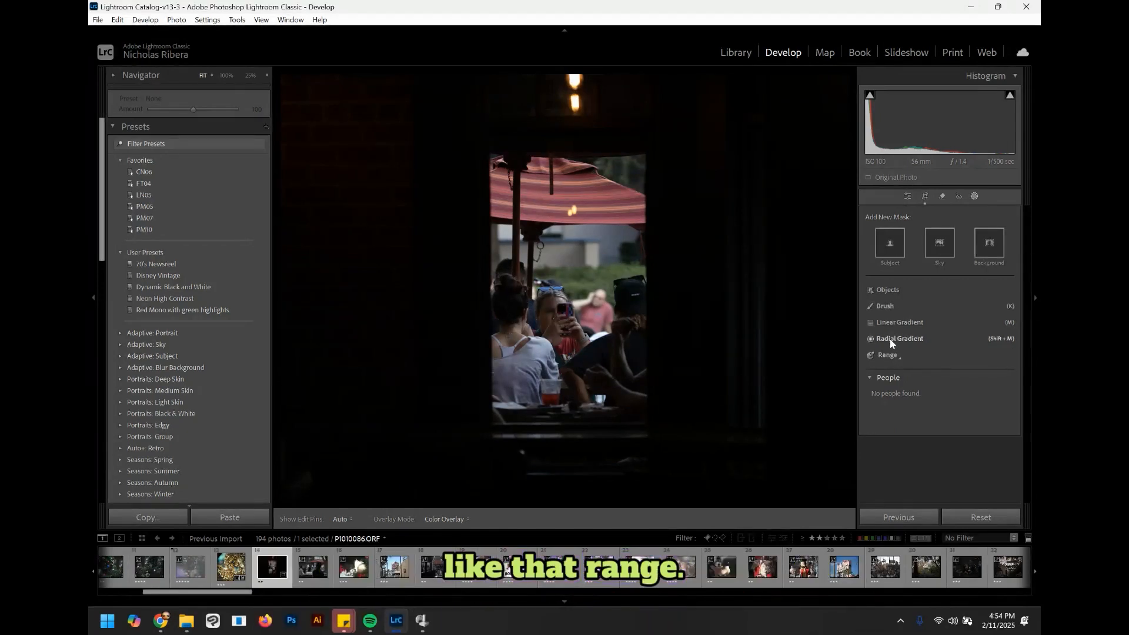
{"action": "left_click", "coordinate": [885, 306]}
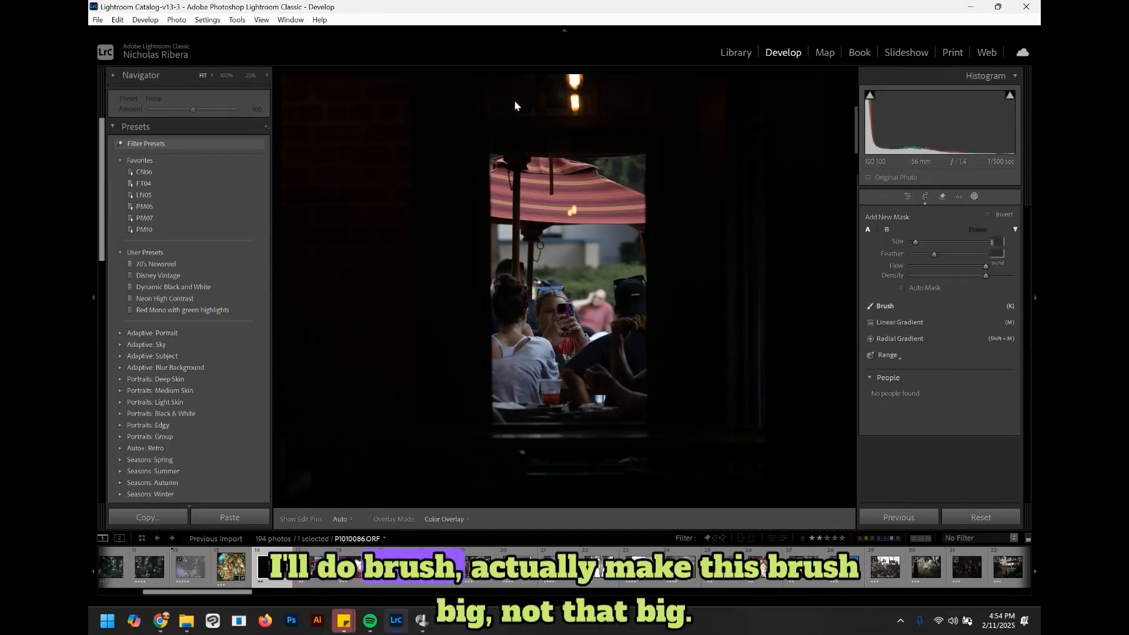
{"action": "left_click_drag", "start_coordinate": [958, 238], "coordinate": [947, 243]}
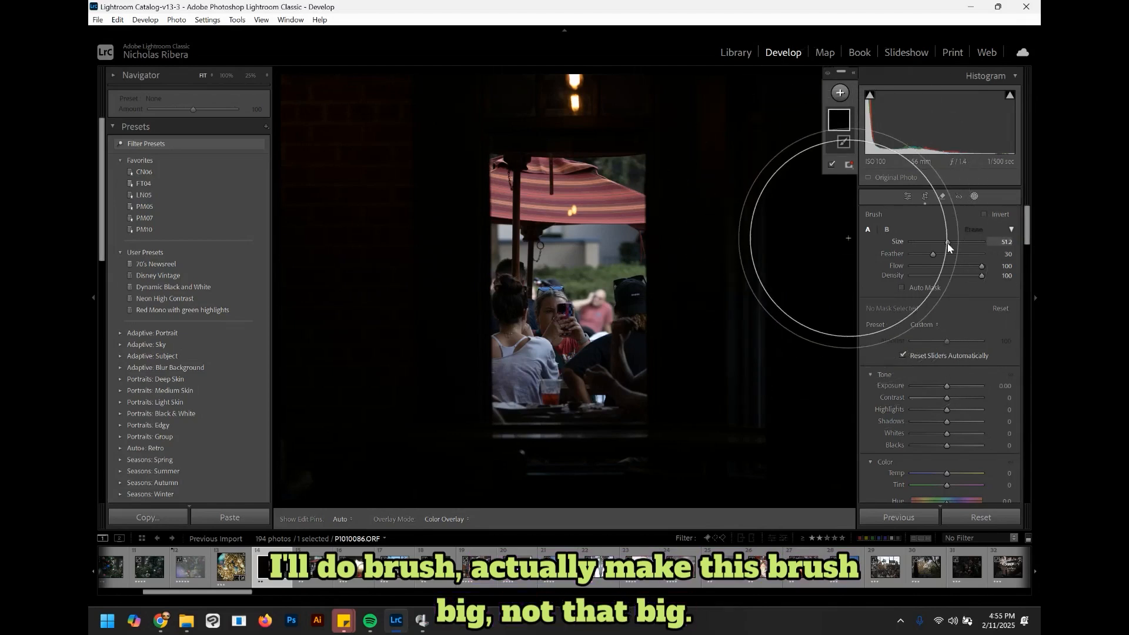
{"action": "mouse_move", "coordinate": [350, 131]}
{"action": "left_mouse_down"}
{"action": "mouse_move", "coordinate": [346, 298]}
{"action": "mouse_move", "coordinate": [360, 481]}
{"action": "left_mouse_up"}
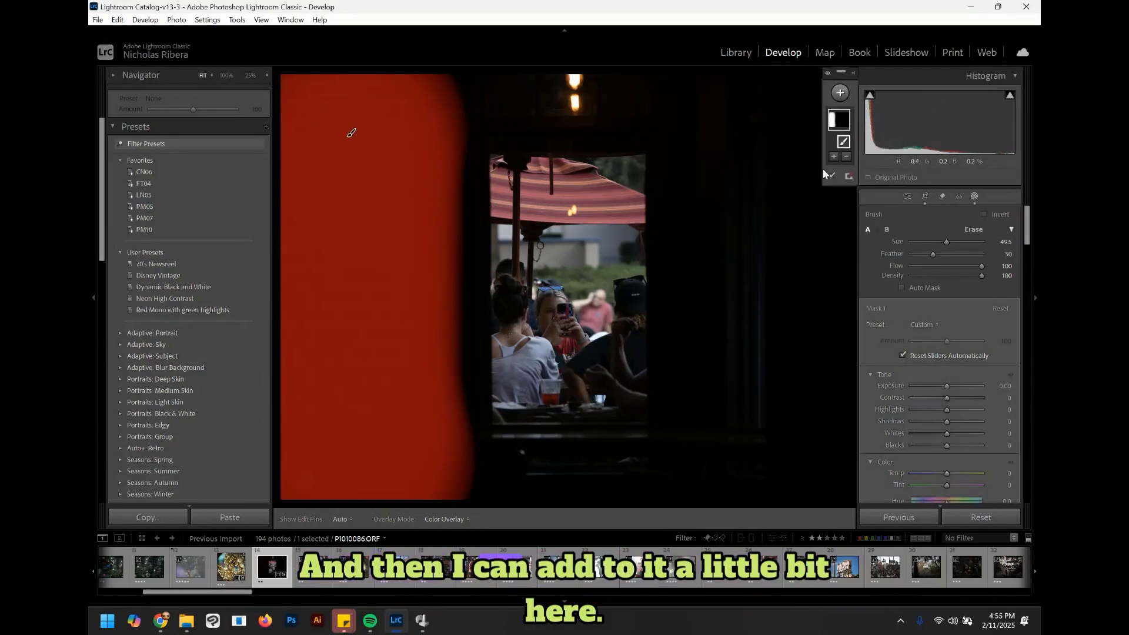
{"action": "left_click", "coordinate": [834, 157]}
{"action": "left_click_drag", "start_coordinate": [742, 87], "coordinate": [769, 68]}
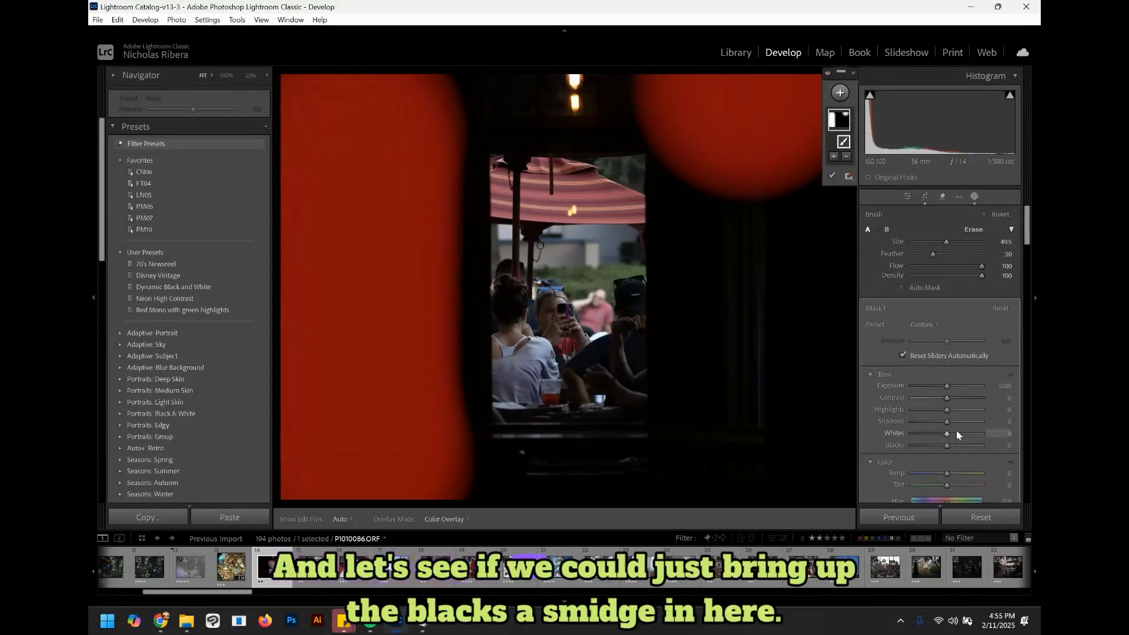
Step: Raise the mask's Highlights to 40 and Shadows to 53, then exit masking
{"action": "left_click_drag", "start_coordinate": [947, 445], "coordinate": [947, 445]}
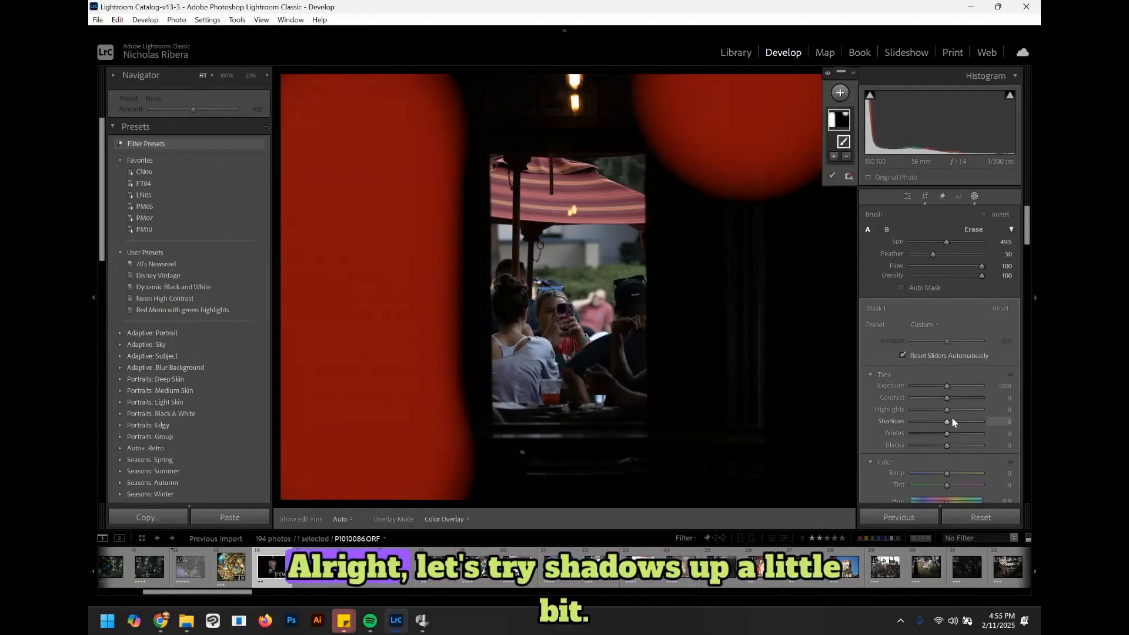
{"action": "mouse_move", "coordinate": [948, 422]}
{"action": "left_mouse_down"}
{"action": "mouse_move", "coordinate": [968, 422]}
{"action": "mouse_move", "coordinate": [949, 409]}
{"action": "mouse_move", "coordinate": [962, 409]}
{"action": "left_mouse_up"}
{"action": "mouse_move", "coordinate": [1029, 241]}
{"action": "left_mouse_down"}
{"action": "mouse_move", "coordinate": [1033, 364]}
{"action": "mouse_move", "coordinate": [1033, 240]}
{"action": "left_mouse_up"}
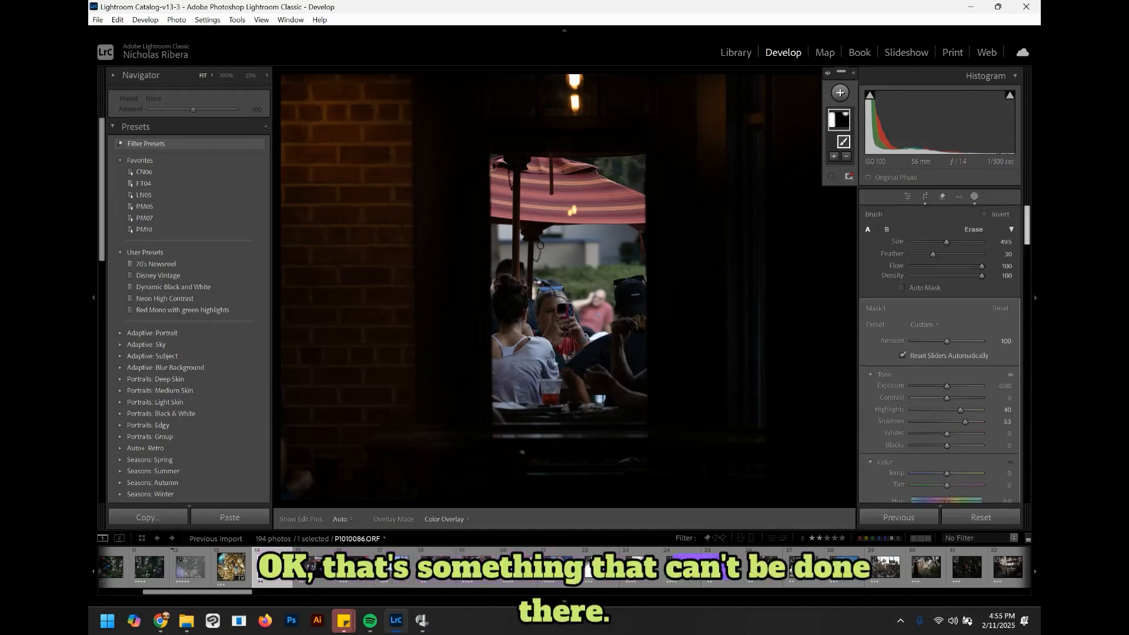
{"action": "left_click", "coordinate": [973, 196]}
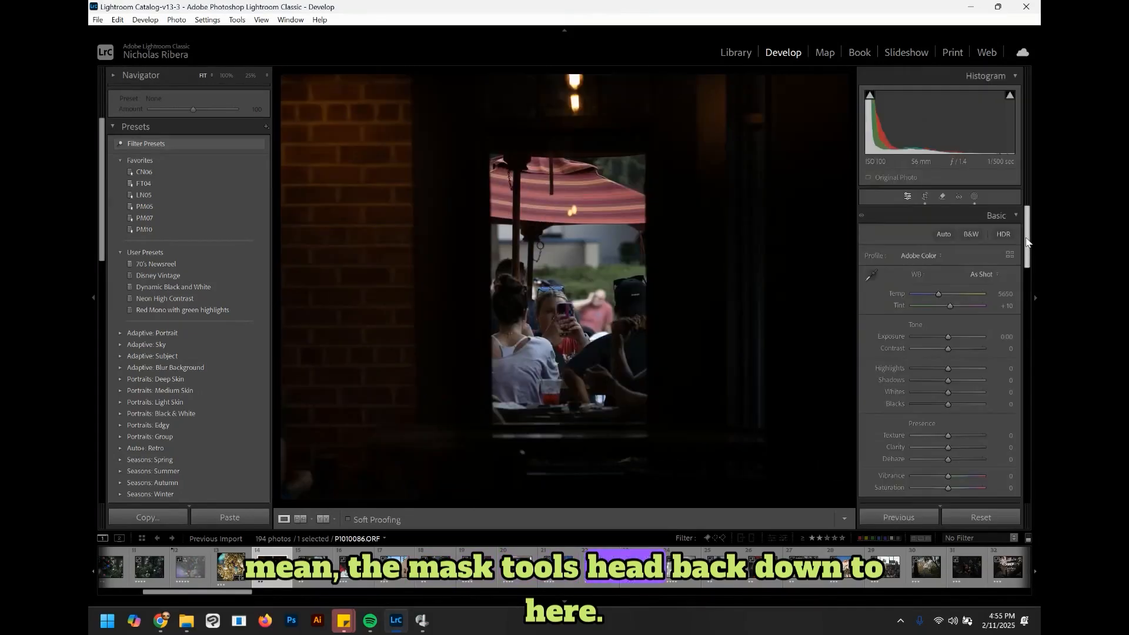
Step: In the Color Mixer, select Orange and set its Hue to -26 and Luminance to +96
{"action": "left_click_drag", "start_coordinate": [1027, 241], "coordinate": [1023, 342]}
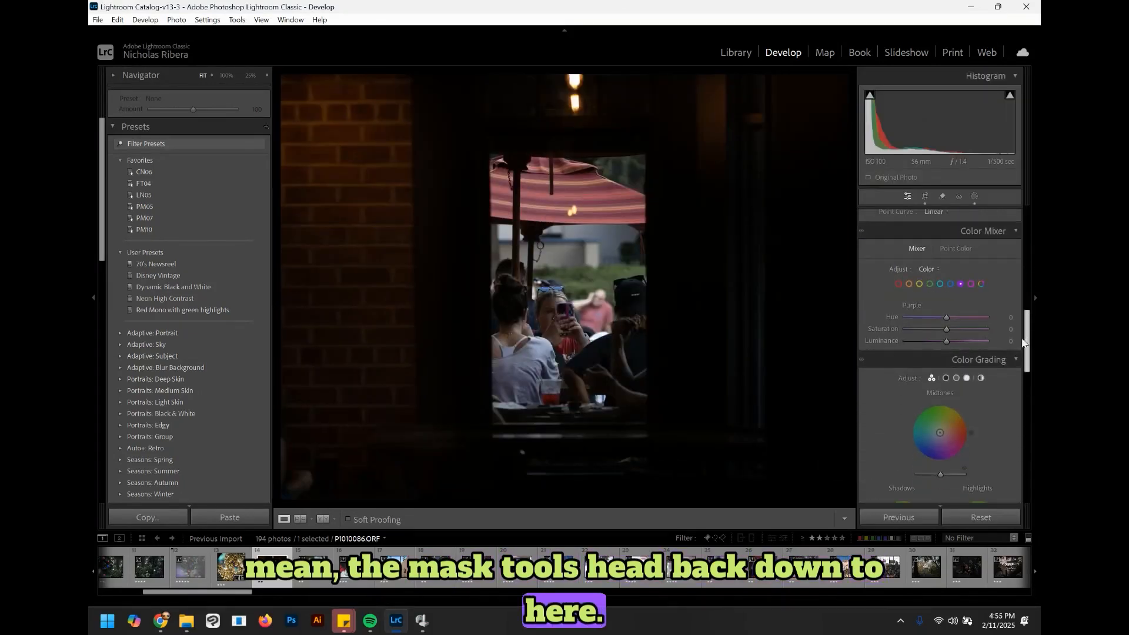
{"action": "left_click", "coordinate": [909, 285]}
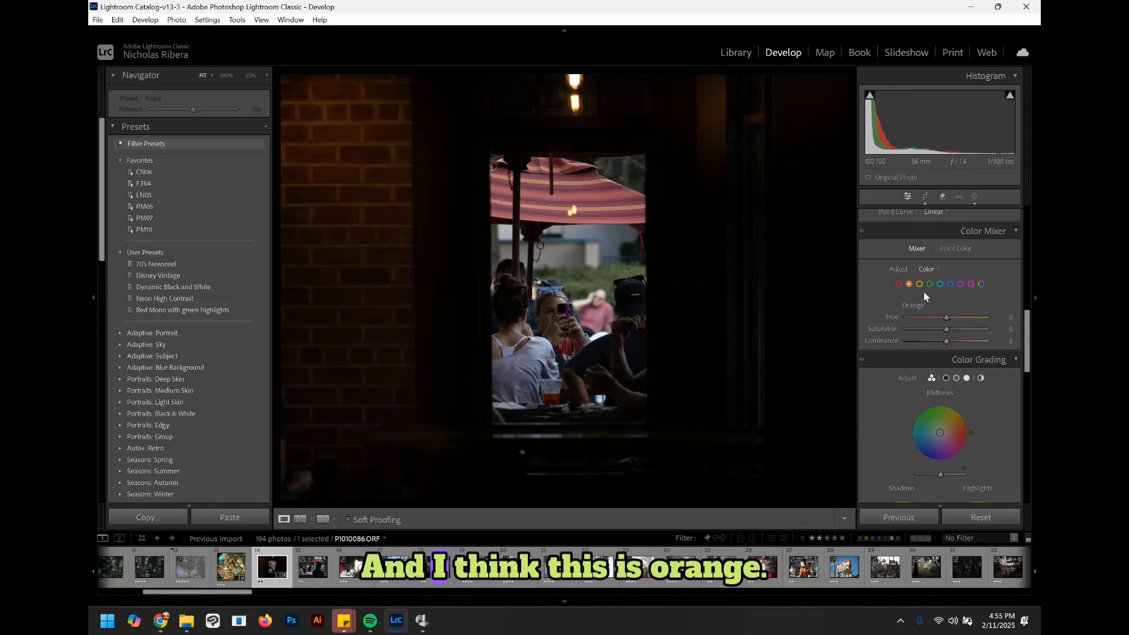
{"action": "mouse_move", "coordinate": [953, 316]}
{"action": "left_mouse_down"}
{"action": "mouse_move", "coordinate": [926, 316]}
{"action": "mouse_move", "coordinate": [973, 317]}
{"action": "mouse_move", "coordinate": [938, 320]}
{"action": "mouse_move", "coordinate": [948, 343]}
{"action": "mouse_move", "coordinate": [986, 347]}
{"action": "left_mouse_up"}
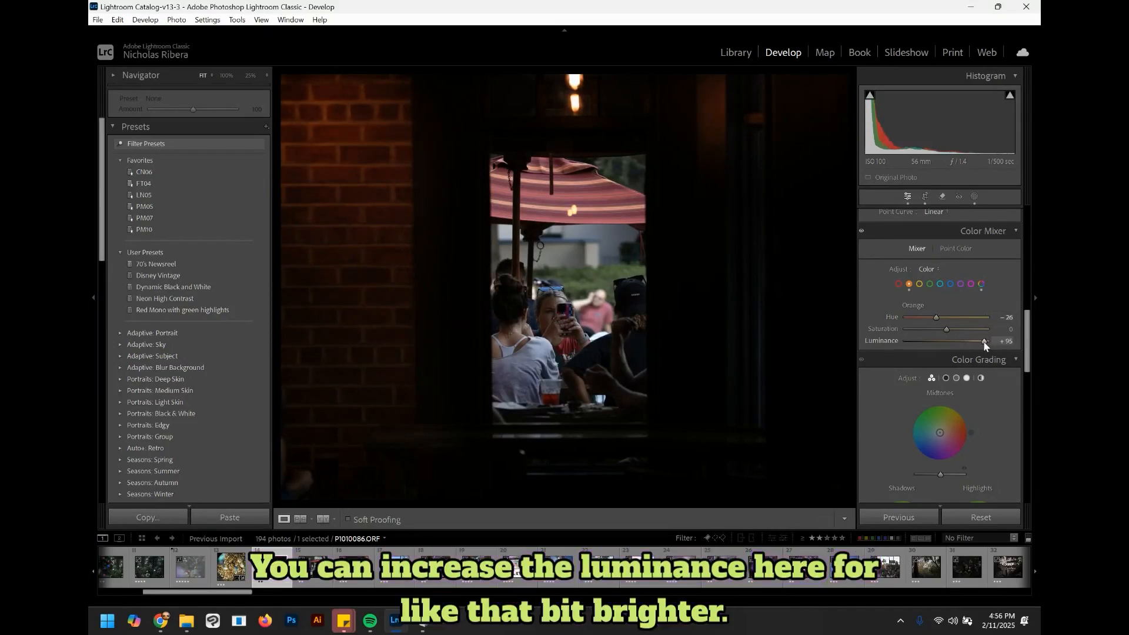
Step: Select Red and set its Hue to +34, Saturation to -9 and Luminance to +4
{"action": "left_click", "coordinate": [898, 284]}
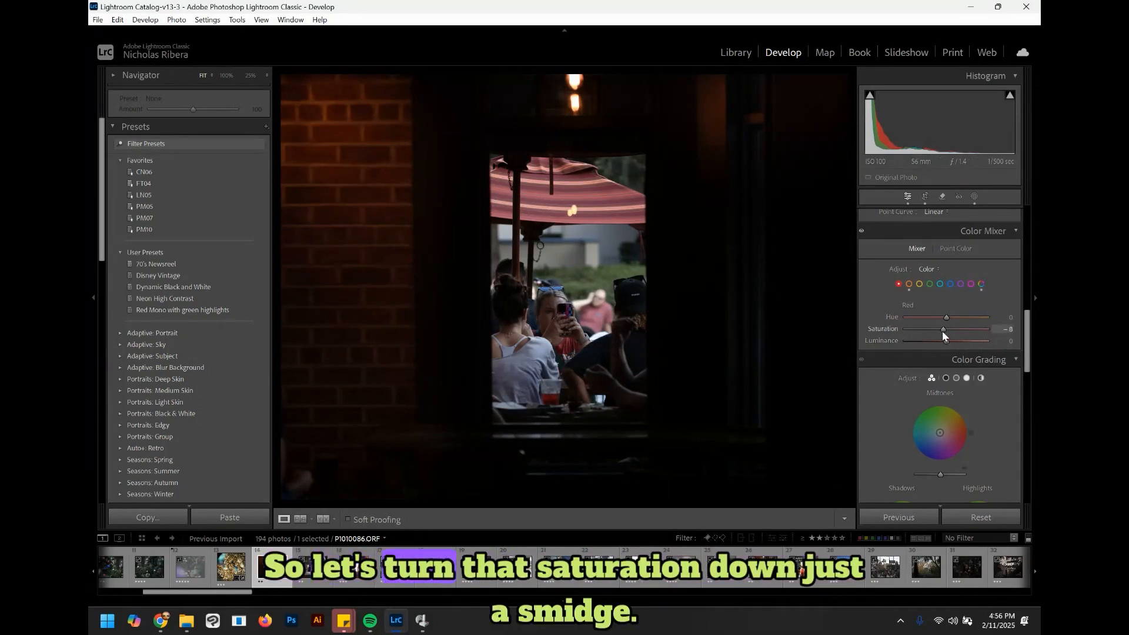
{"action": "left_click_drag", "start_coordinate": [922, 330], "coordinate": [938, 330]}
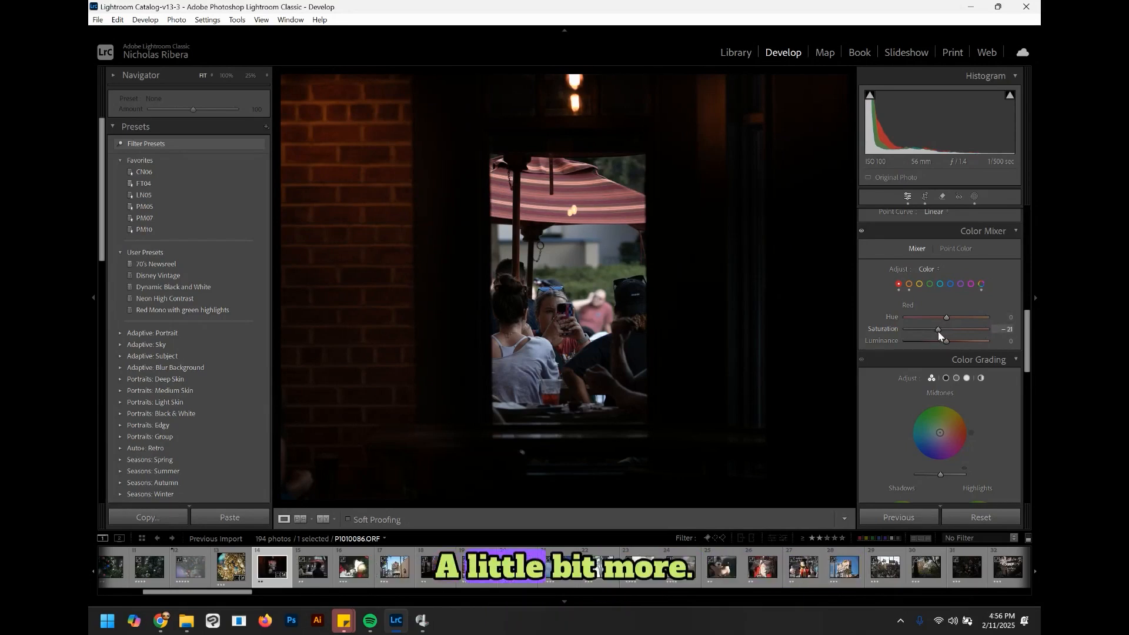
{"action": "mouse_move", "coordinate": [949, 319]}
{"action": "left_mouse_down"}
{"action": "mouse_move", "coordinate": [976, 319]}
{"action": "mouse_move", "coordinate": [944, 329]}
{"action": "mouse_move", "coordinate": [948, 341]}
{"action": "left_mouse_up"}
Step: In the Basic panel, raise Highlights to +35 and Whites to +15
{"action": "scroll", "coordinate": [1002, 369], "scroll_direction": "up", "scroll_amount": 3}
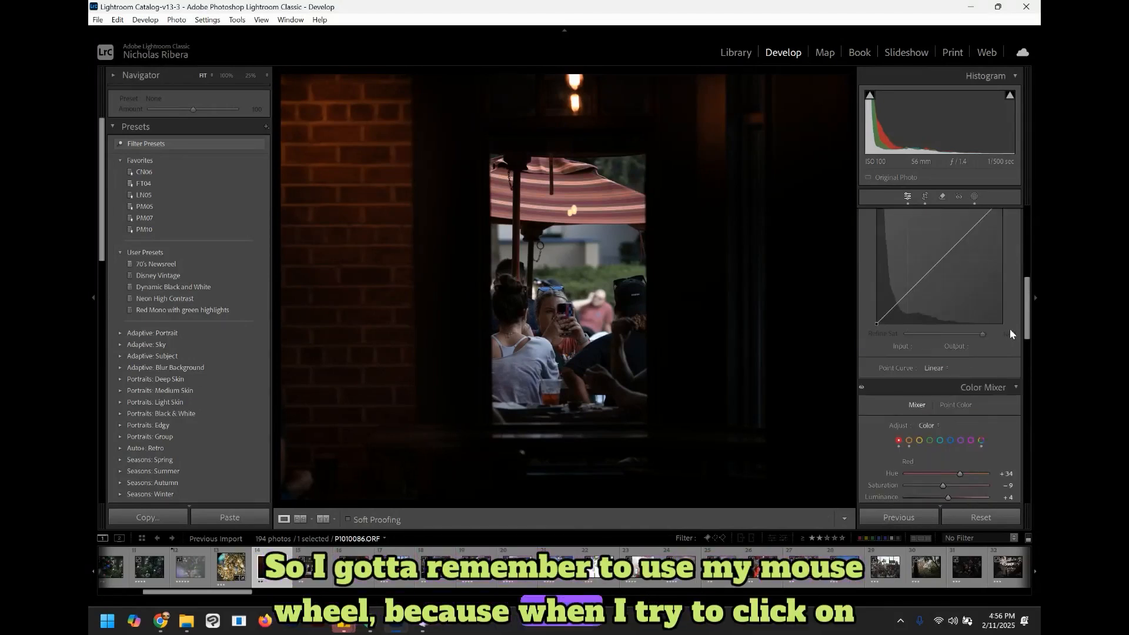
{"action": "scroll", "coordinate": [1026, 317], "scroll_direction": "down", "scroll_amount": 1}
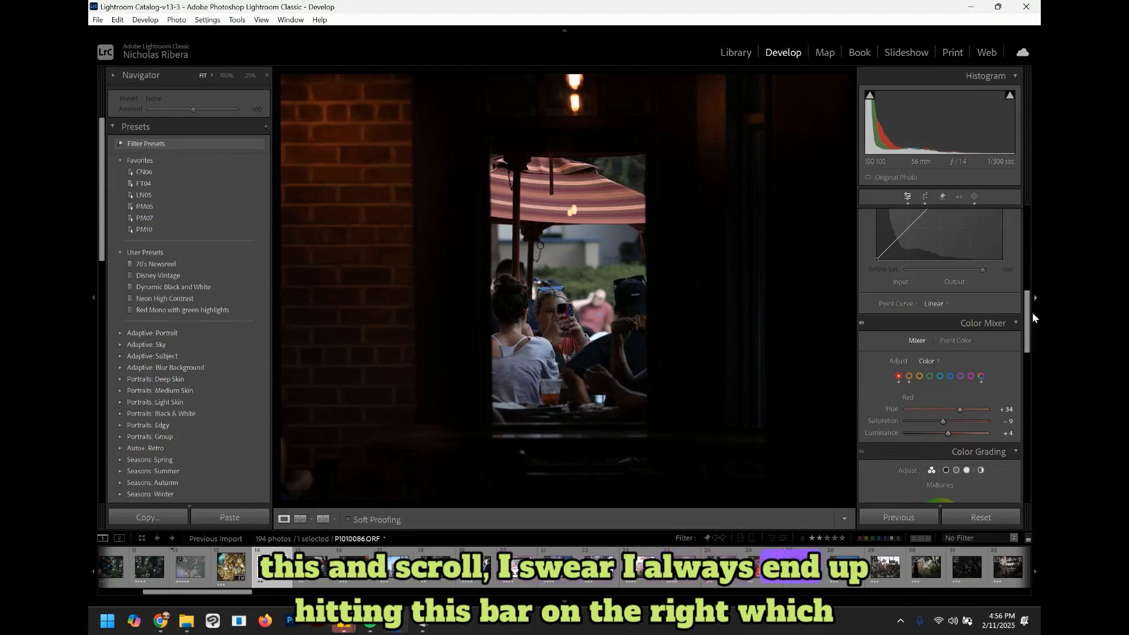
{"action": "left_click", "coordinate": [1033, 312]}
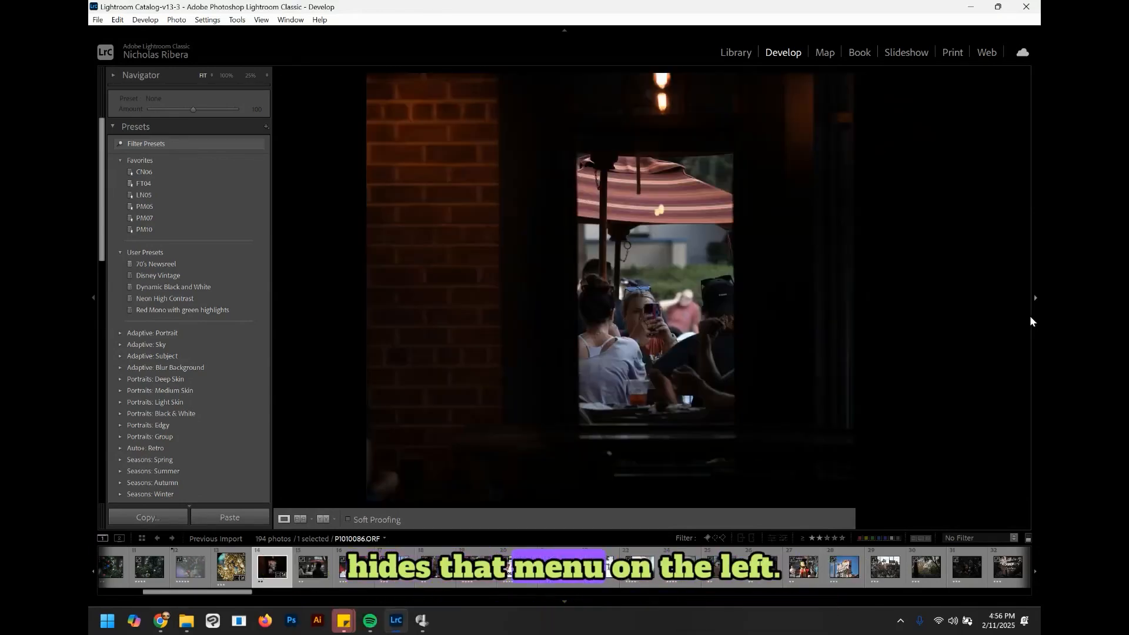
{"action": "left_click", "coordinate": [1031, 315]}
{"action": "scroll", "coordinate": [1029, 253], "scroll_direction": "up", "scroll_amount": 1}
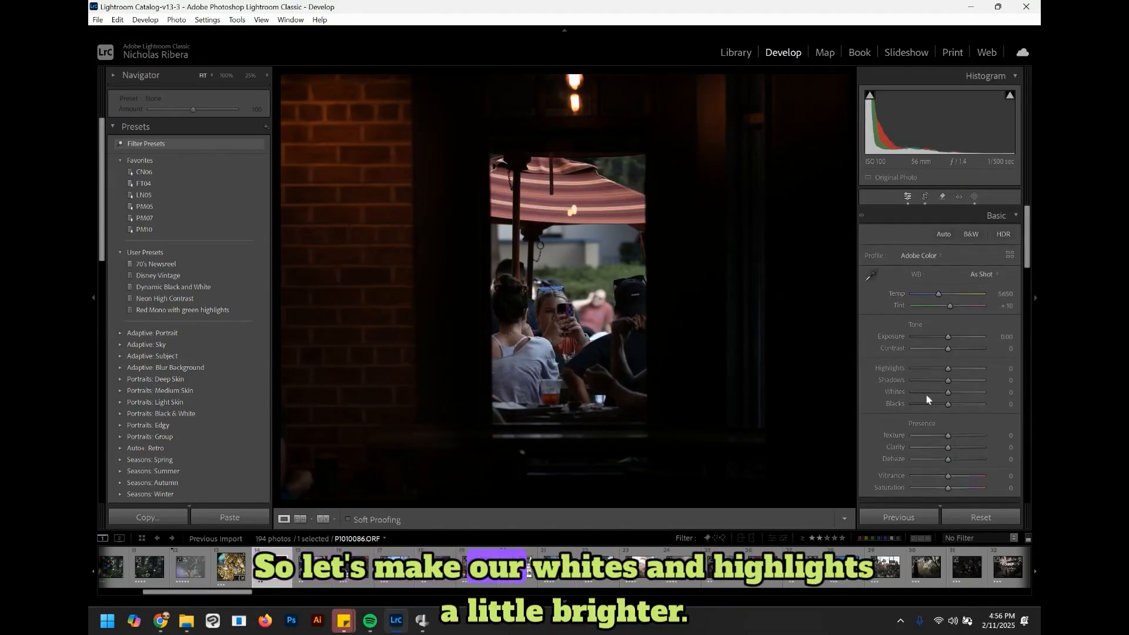
{"action": "left_click_drag", "start_coordinate": [948, 368], "coordinate": [953, 392]}
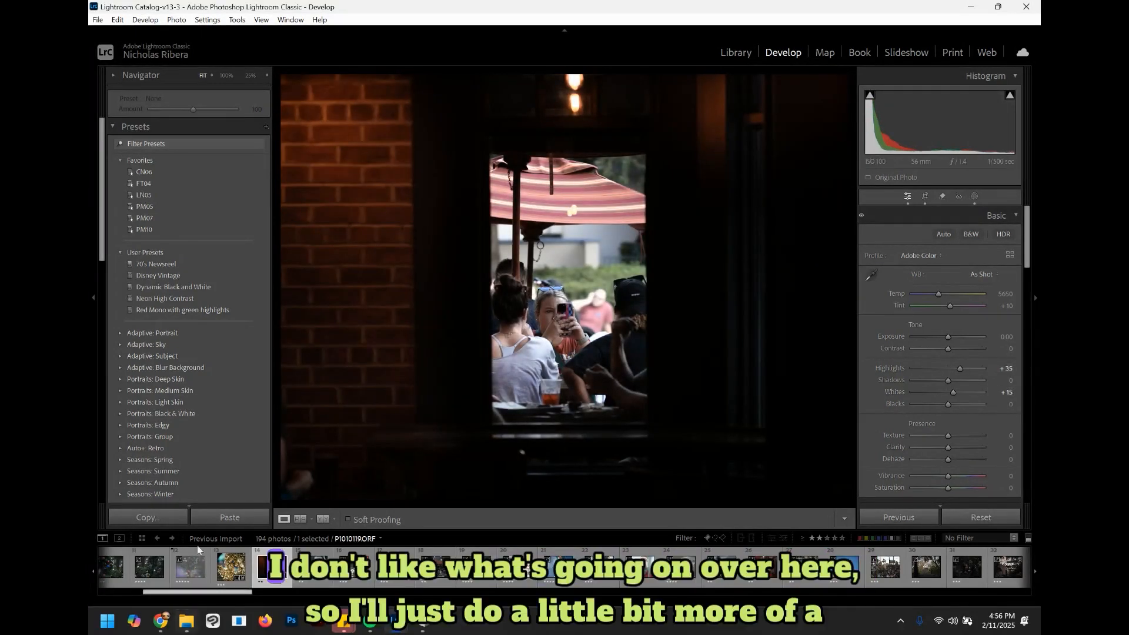
Step: Crop the photo by pulling the bottom edge up and commit the crop
{"action": "left_click", "coordinate": [926, 196]}
{"action": "left_click_drag", "start_coordinate": [570, 488], "coordinate": [570, 465]}
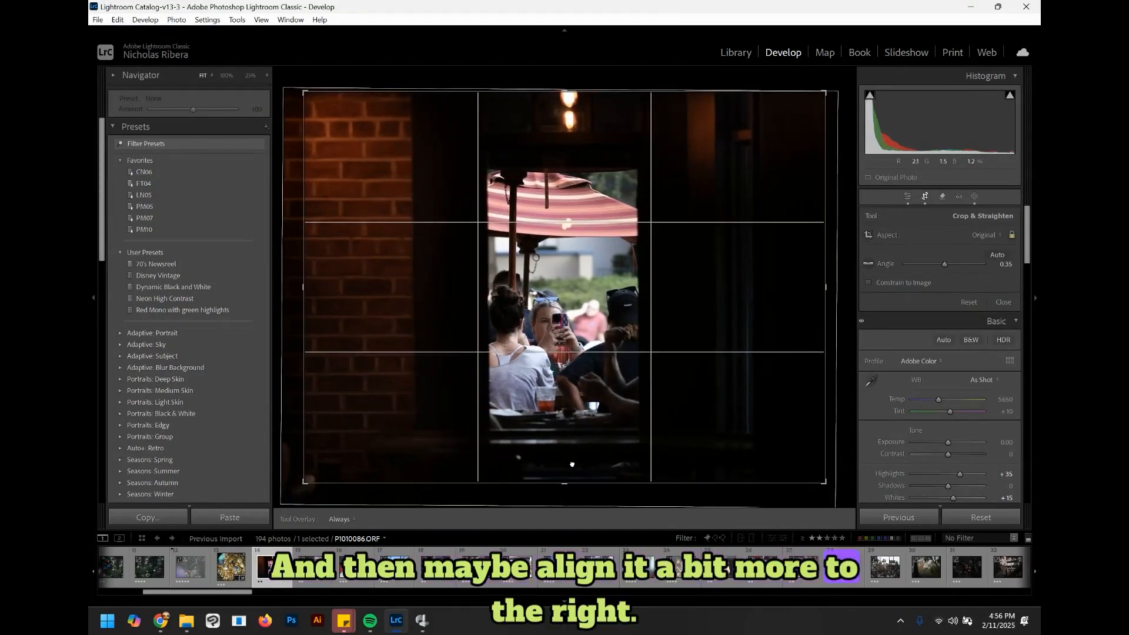
{"action": "left_click", "coordinate": [907, 197]}
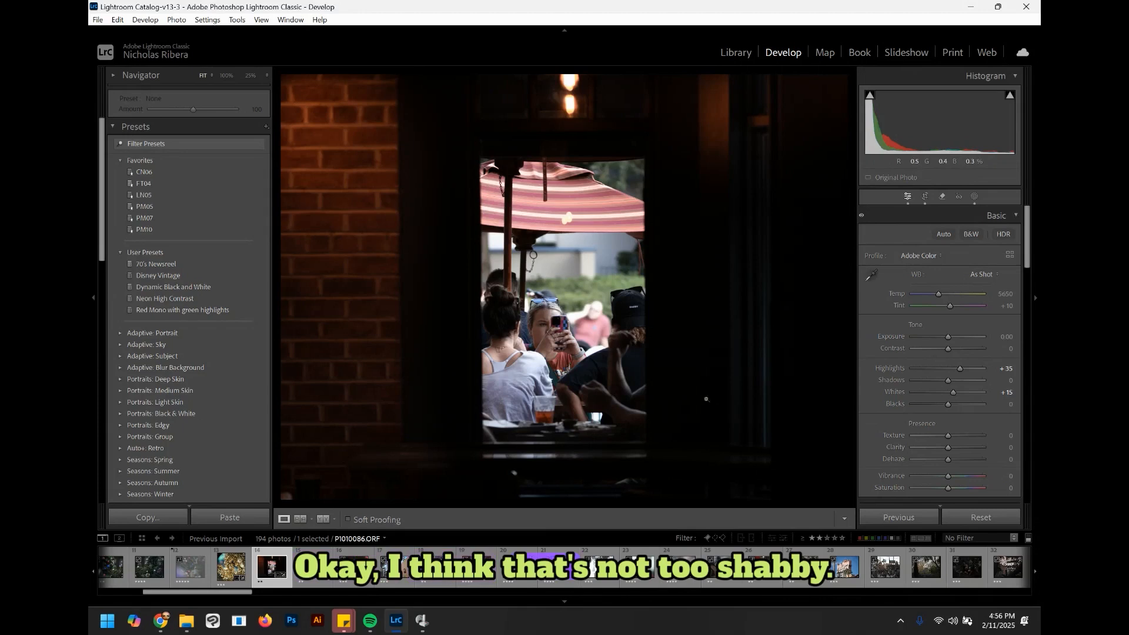
{"action": "left_click", "coordinate": [923, 199]}
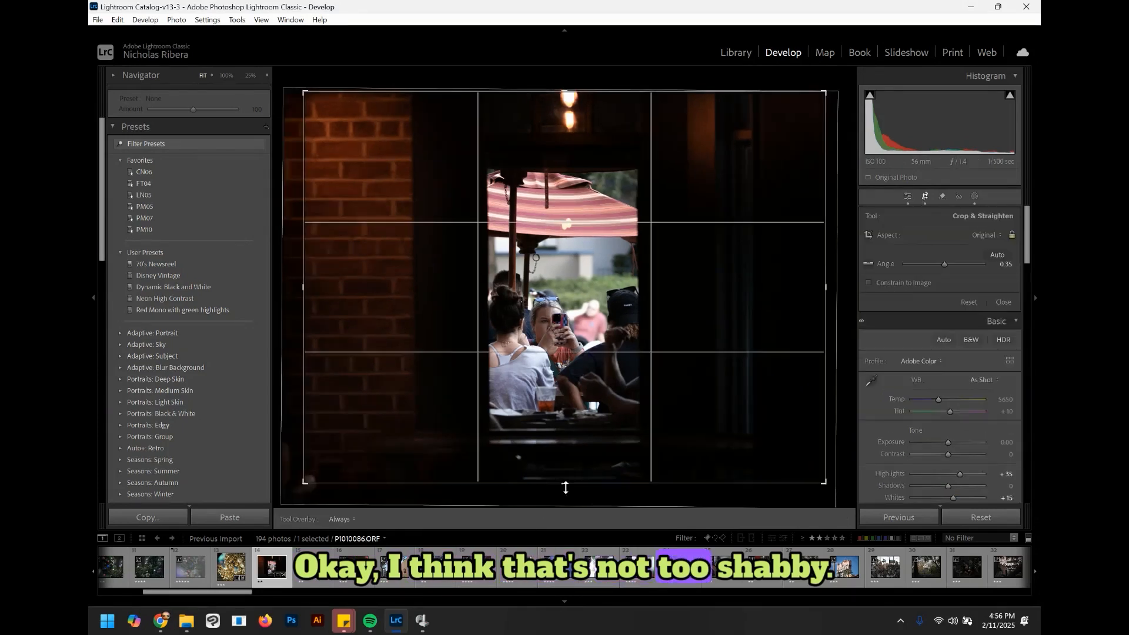
{"action": "key", "text": "Return"}
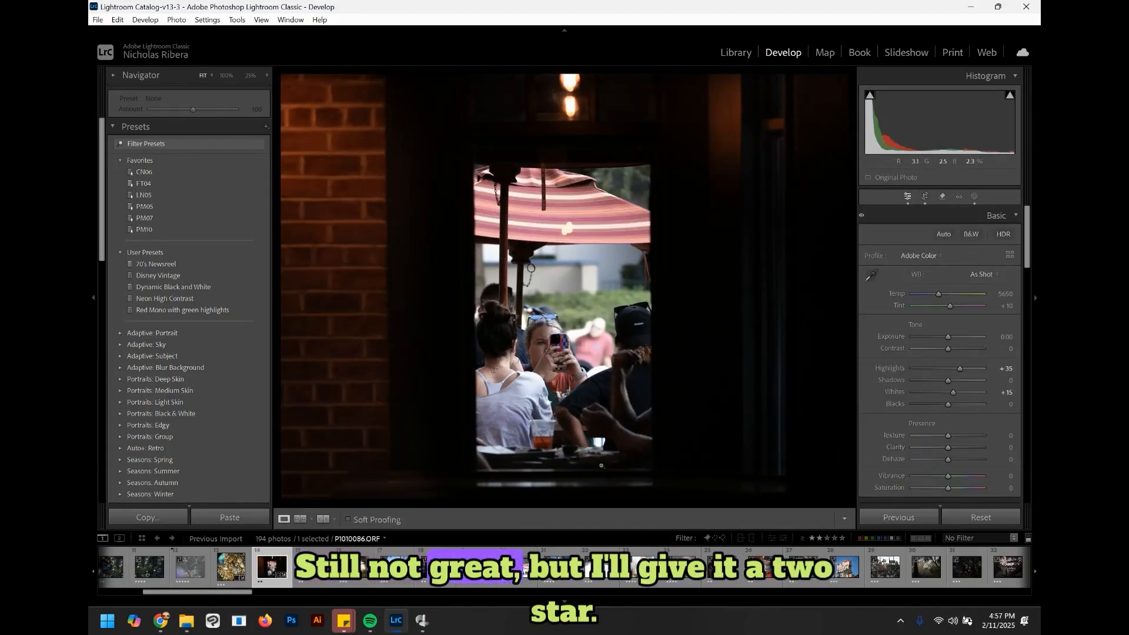
Step: Apply the Dynamic Black and White preset to the next photo, then advance to the following photo
{"action": "key", "text": "Right"}
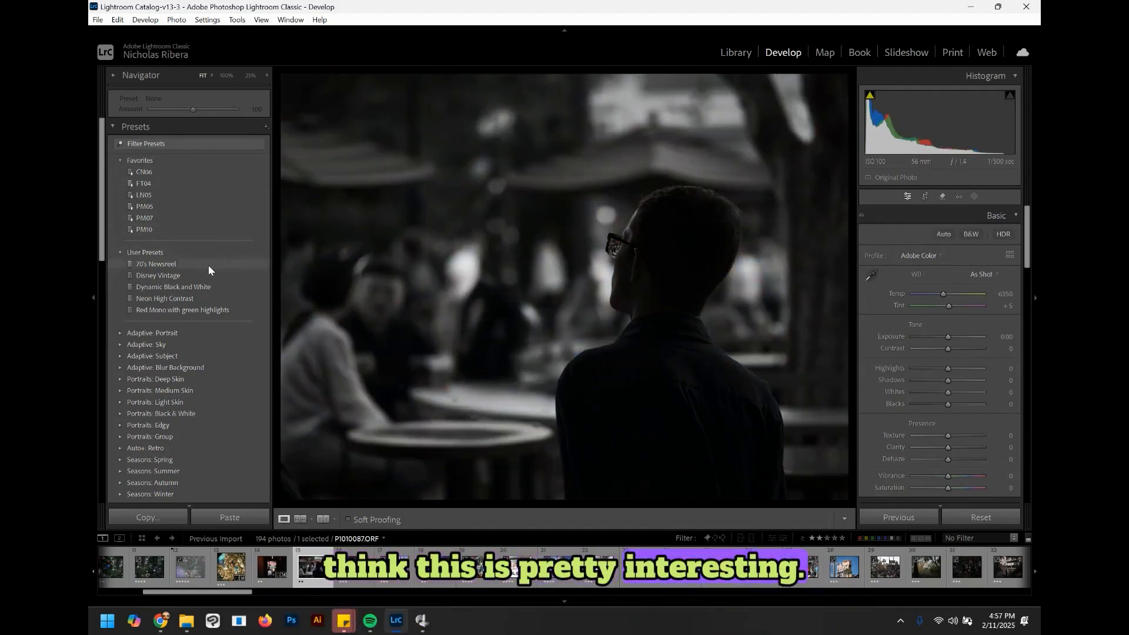
{"action": "left_click", "coordinate": [177, 287]}
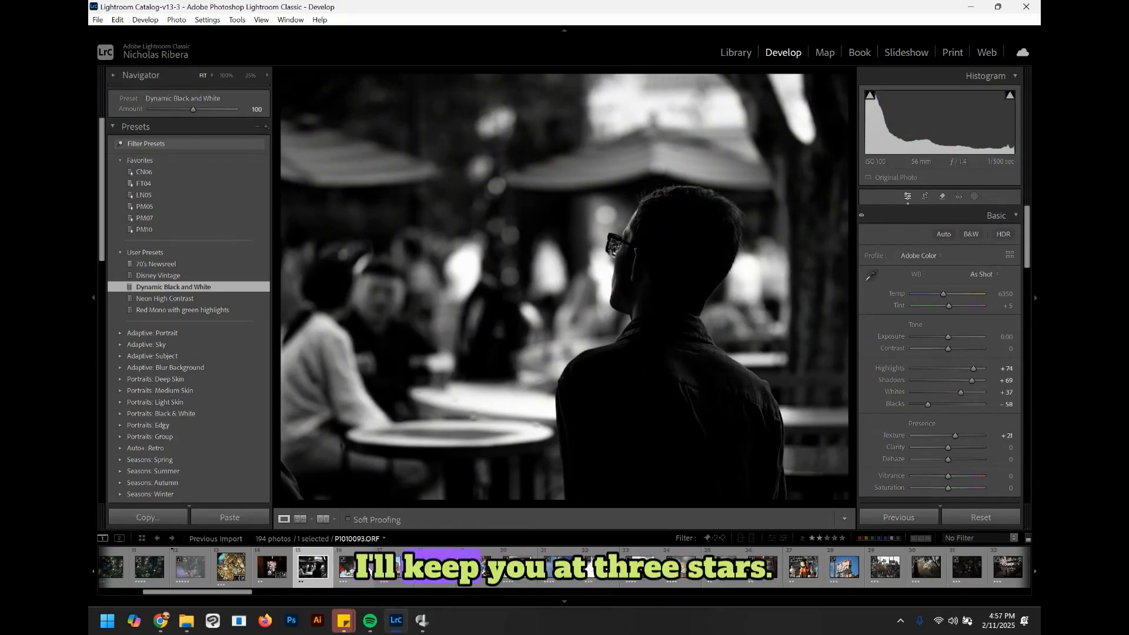
{"action": "left_click", "coordinate": [353, 566]}
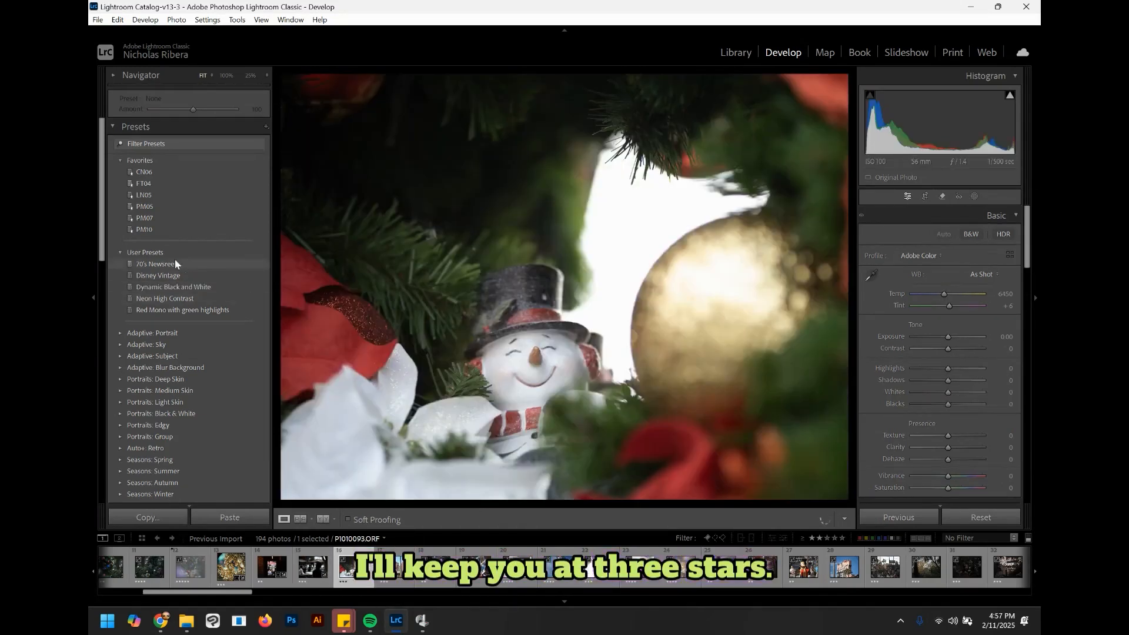
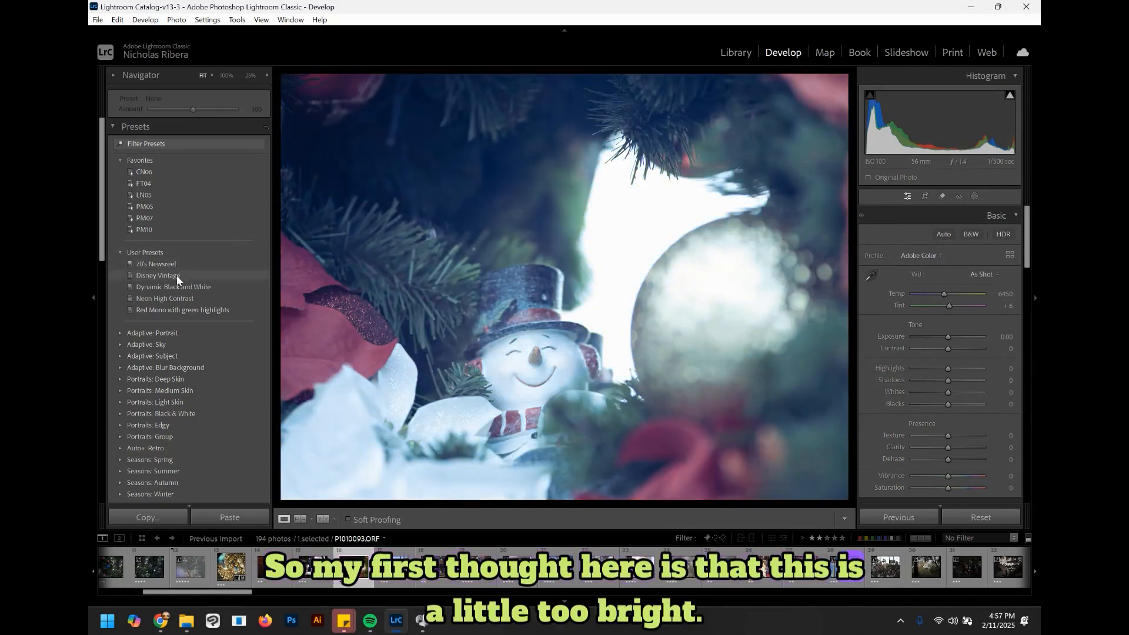
Step: Apply the Disney Vintage preset to the snowman photo and lower Exposure to -0.34
{"action": "left_click", "coordinate": [176, 275]}
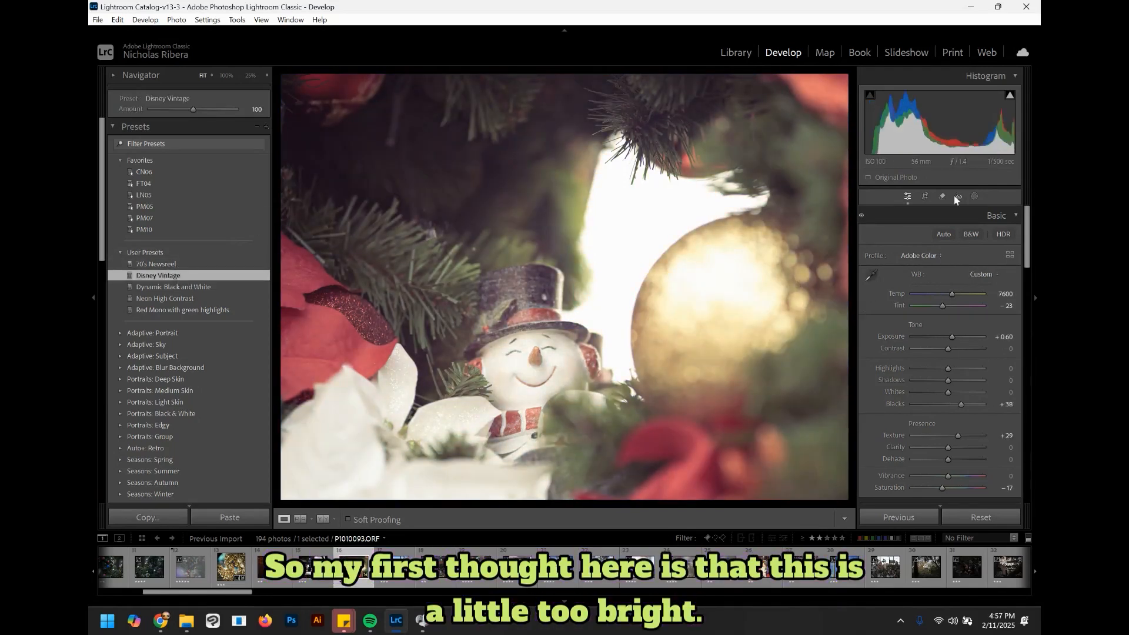
{"action": "left_click_drag", "start_coordinate": [944, 131], "coordinate": [927, 133]}
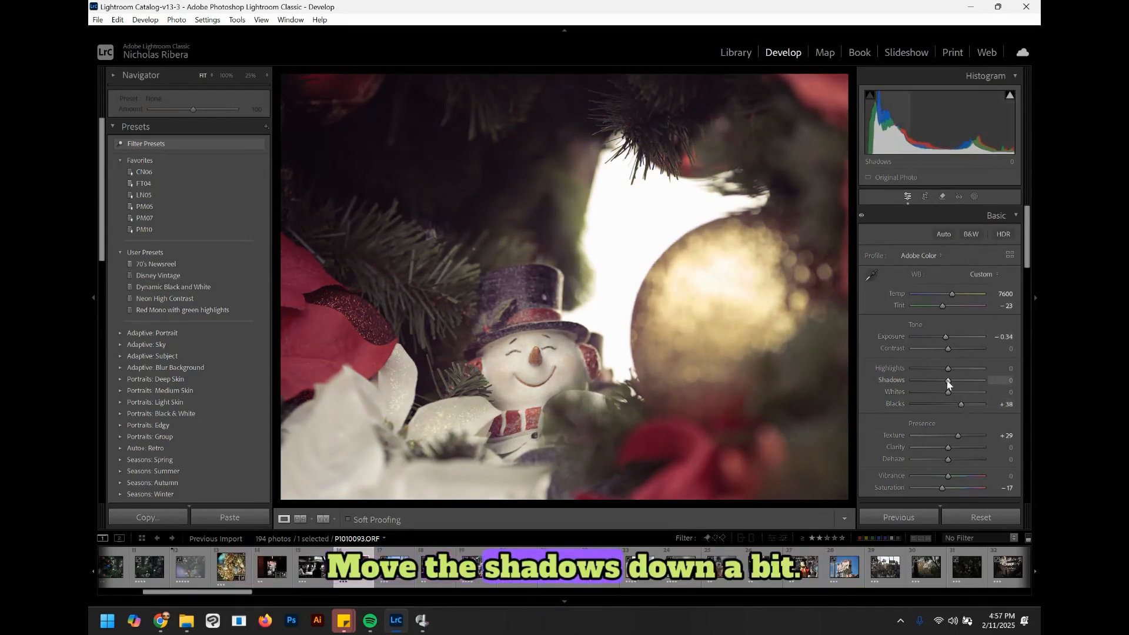
Step: Set Highlights to -44, Whites to -53 and Shadows to +17 in the Basic panel
{"action": "mouse_move", "coordinate": [940, 383]}
{"action": "left_mouse_down"}
{"action": "mouse_move", "coordinate": [936, 394]}
{"action": "mouse_move", "coordinate": [934, 369]}
{"action": "left_mouse_up"}
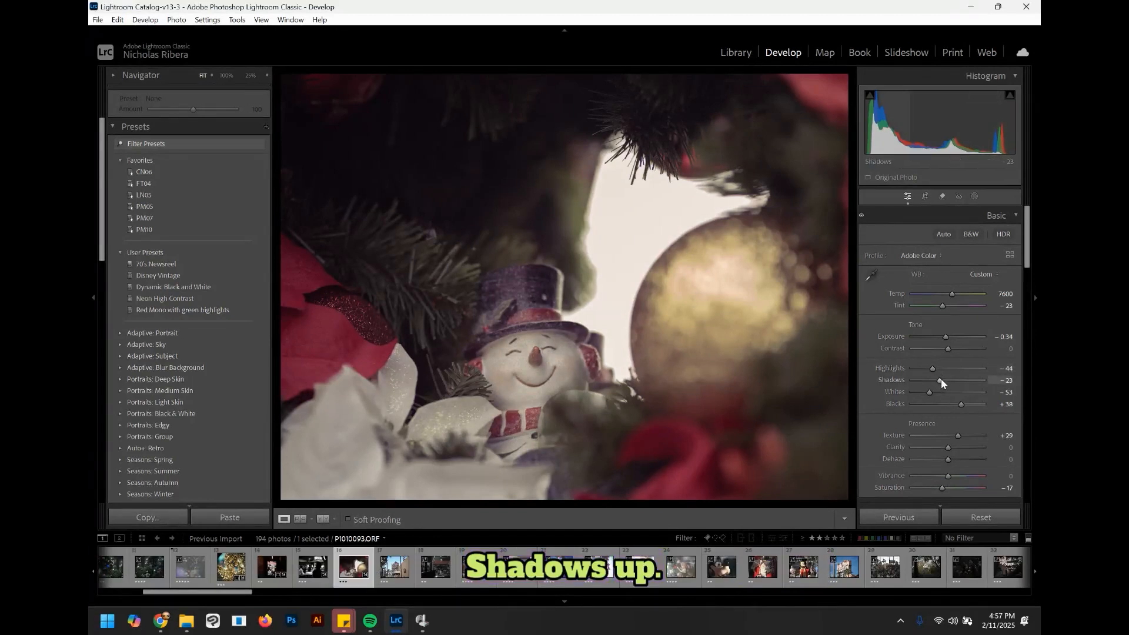
{"action": "left_click_drag", "start_coordinate": [940, 378], "coordinate": [959, 379]}
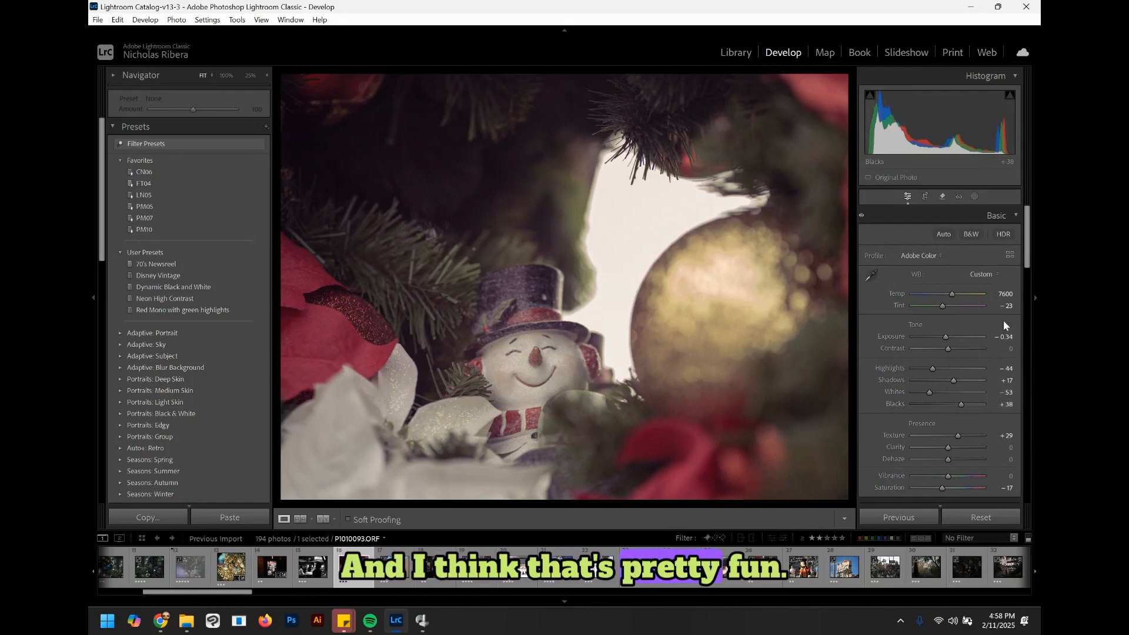
Step: In Color Grading, push the shadows wheel toward purple and adjust the midtones hue
{"action": "left_click_drag", "start_coordinate": [1028, 264], "coordinate": [1029, 406]}
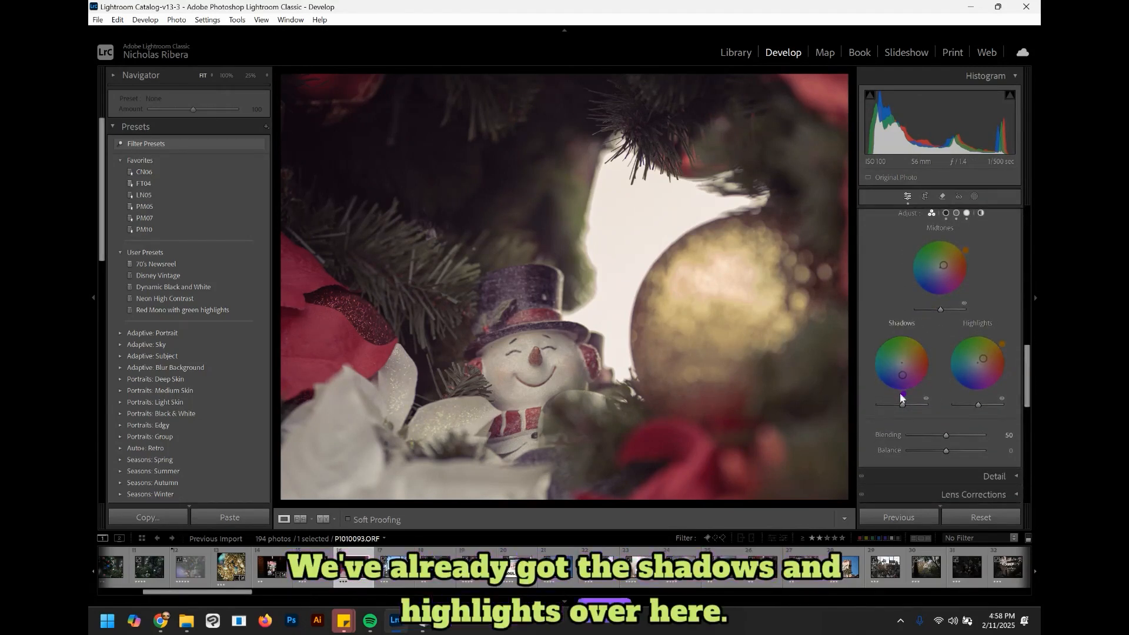
{"action": "mouse_move", "coordinate": [901, 395]}
{"action": "left_mouse_down"}
{"action": "mouse_move", "coordinate": [891, 393]}
{"action": "mouse_move", "coordinate": [909, 392]}
{"action": "left_mouse_up"}
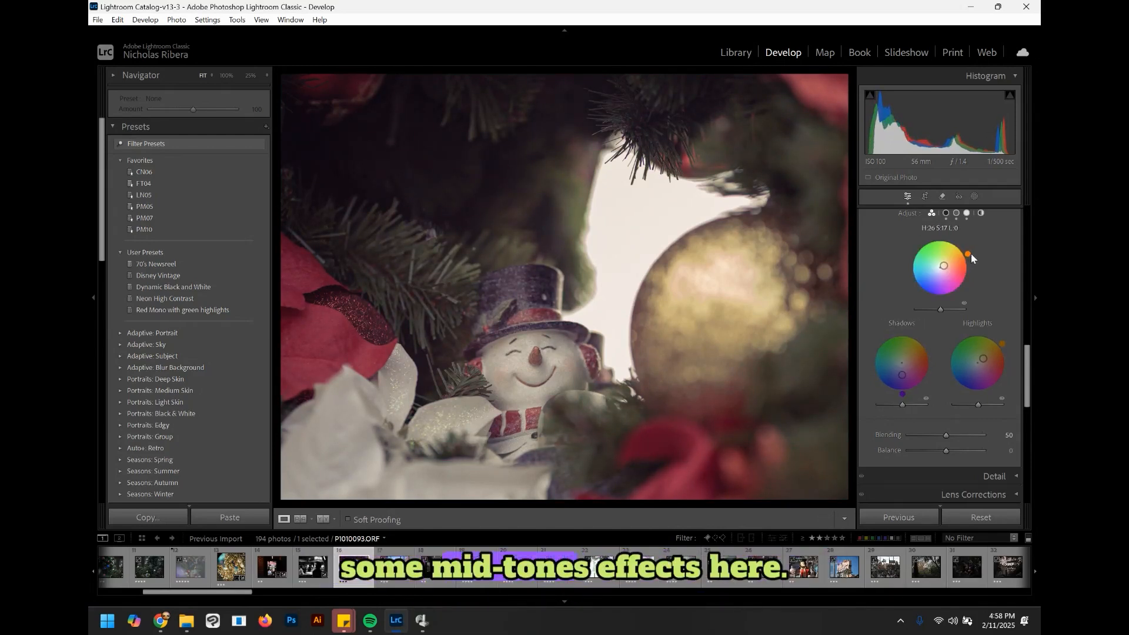
{"action": "left_click_drag", "start_coordinate": [971, 243], "coordinate": [973, 254]}
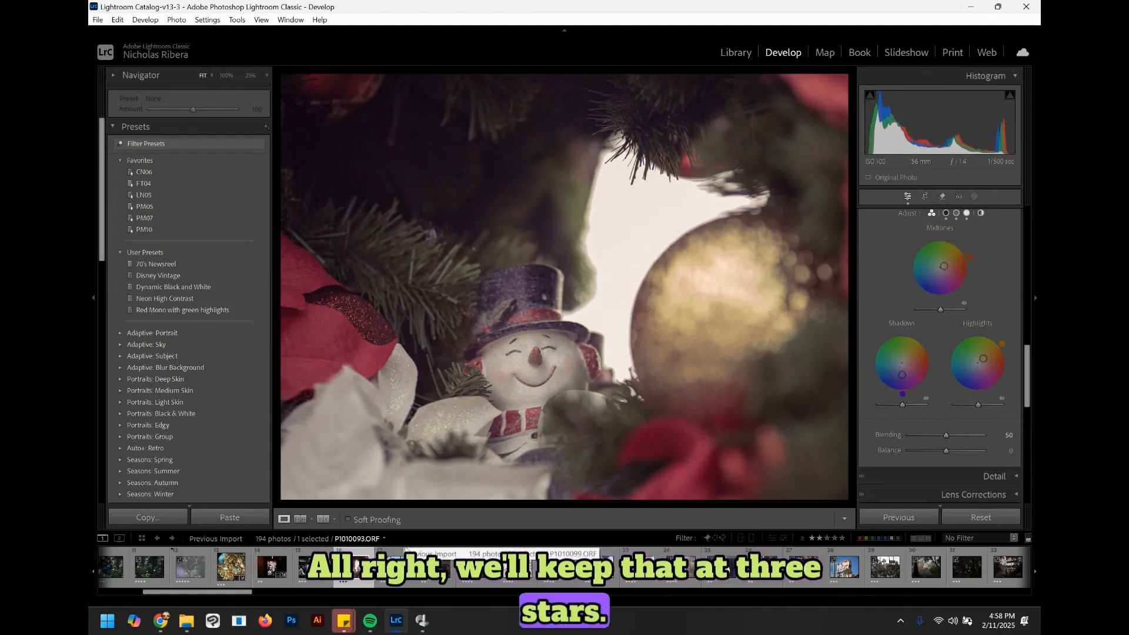
Step: Open the Tower of Terror photo and crop it to a 1 x 1 aspect, straightening it about 1.27°
{"action": "left_click", "coordinate": [406, 553]}
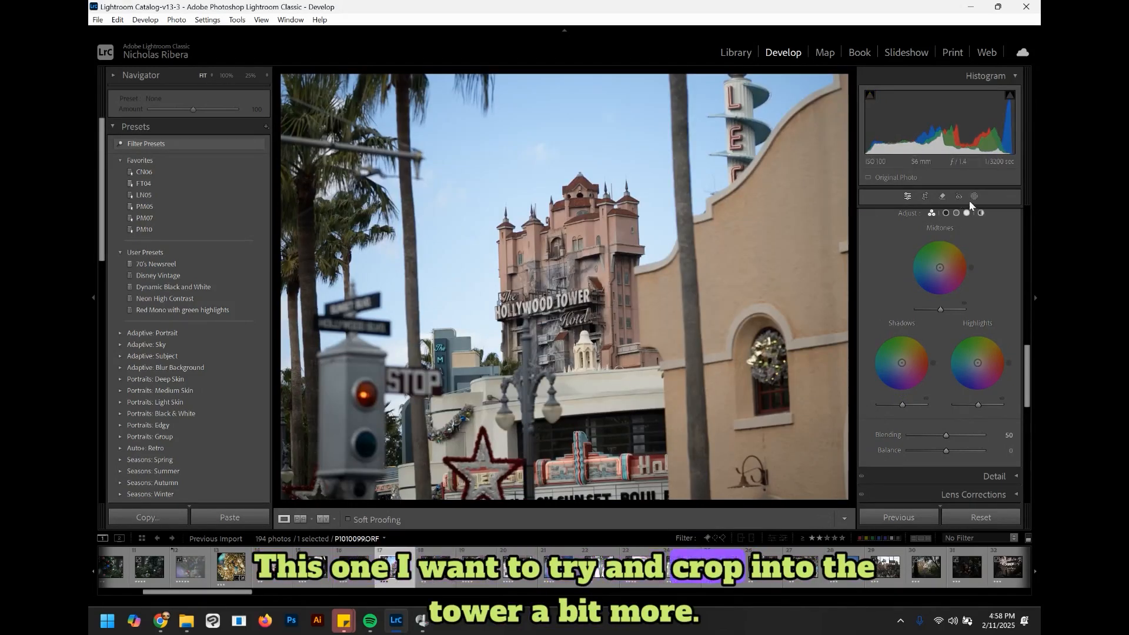
{"action": "left_click", "coordinate": [925, 197]}
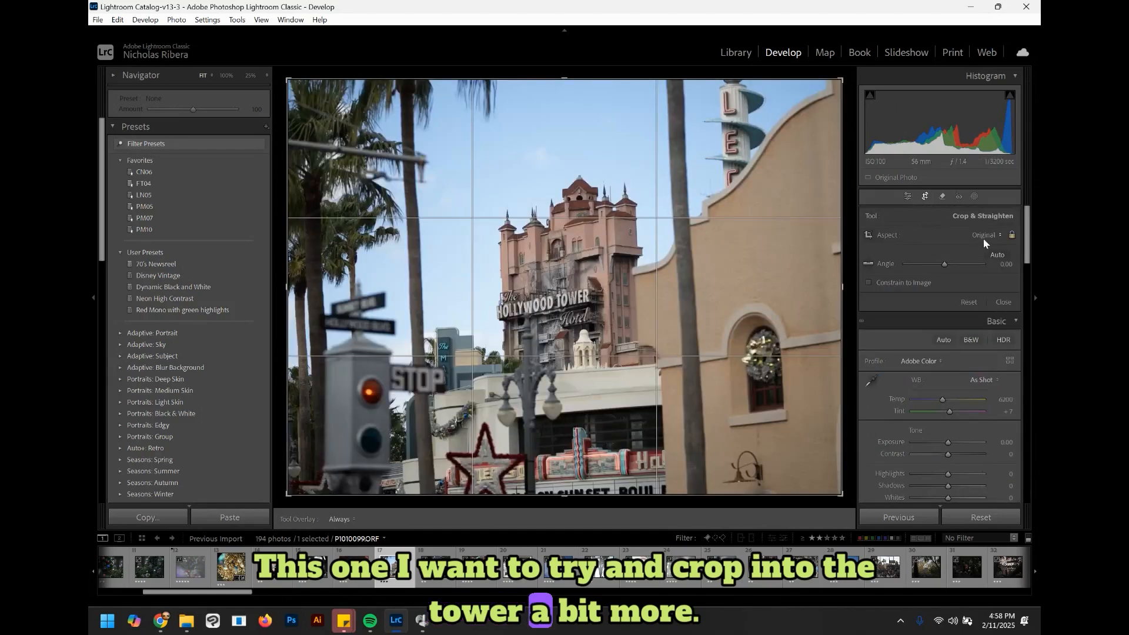
{"action": "left_click", "coordinate": [983, 235]}
{"action": "left_click", "coordinate": [906, 295]}
{"action": "left_click_drag", "start_coordinate": [739, 297], "coordinate": [819, 222]}
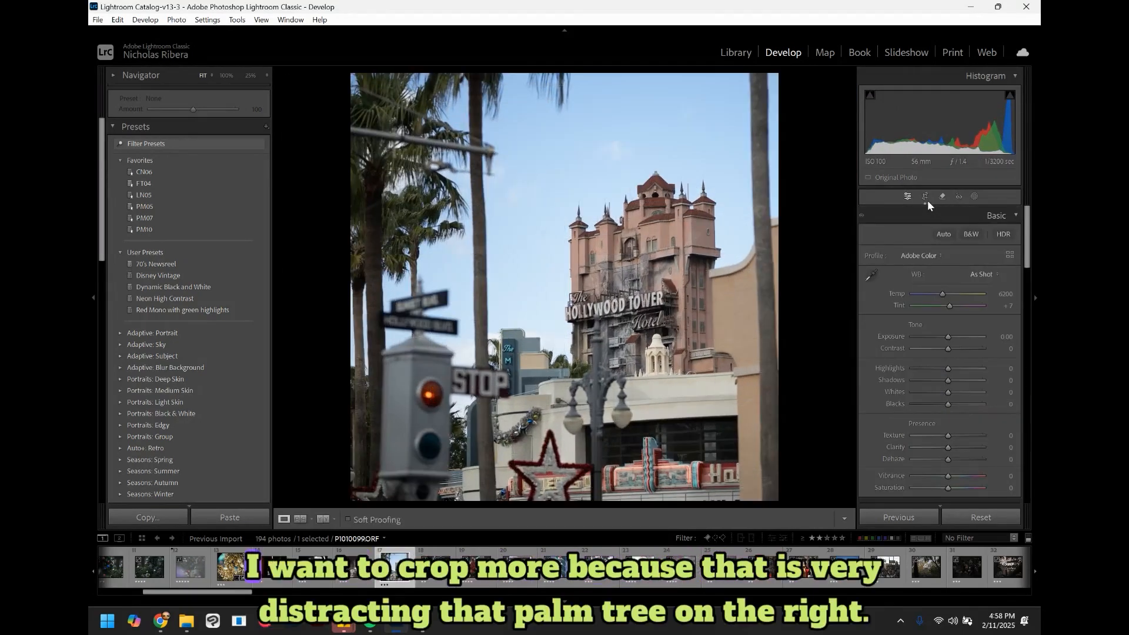
Step: Narrow the square crop from the right edge to remove the palm tree and commit the crop
{"action": "left_click", "coordinate": [926, 198]}
{"action": "left_click_drag", "start_coordinate": [764, 276], "coordinate": [761, 286]}
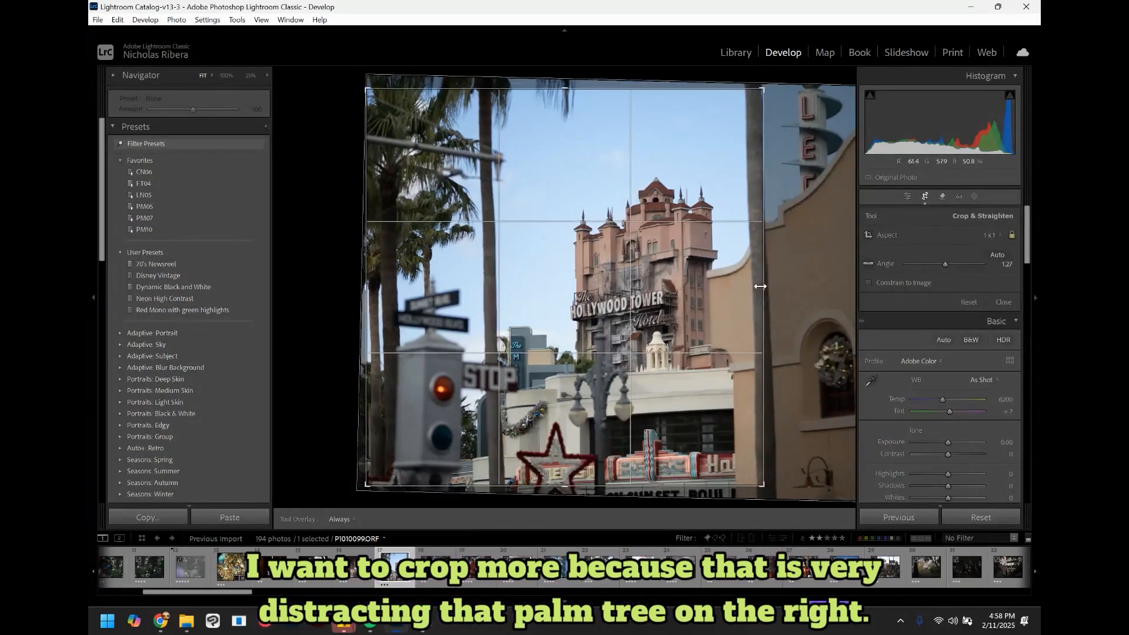
{"action": "key", "text": "Return"}
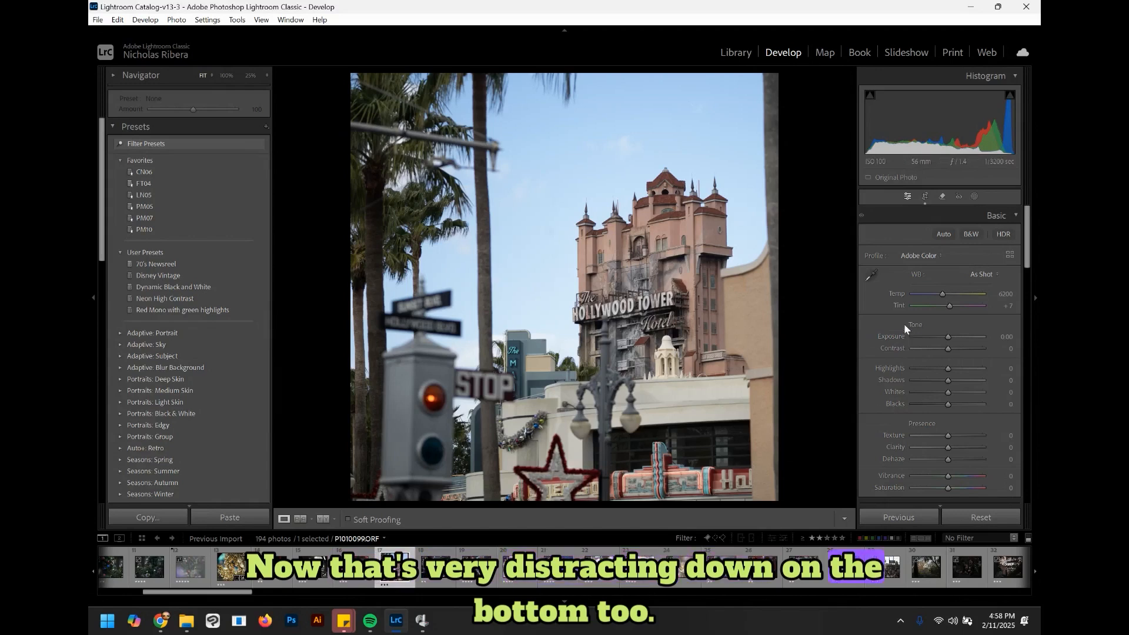
{"action": "left_click", "coordinate": [925, 196]}
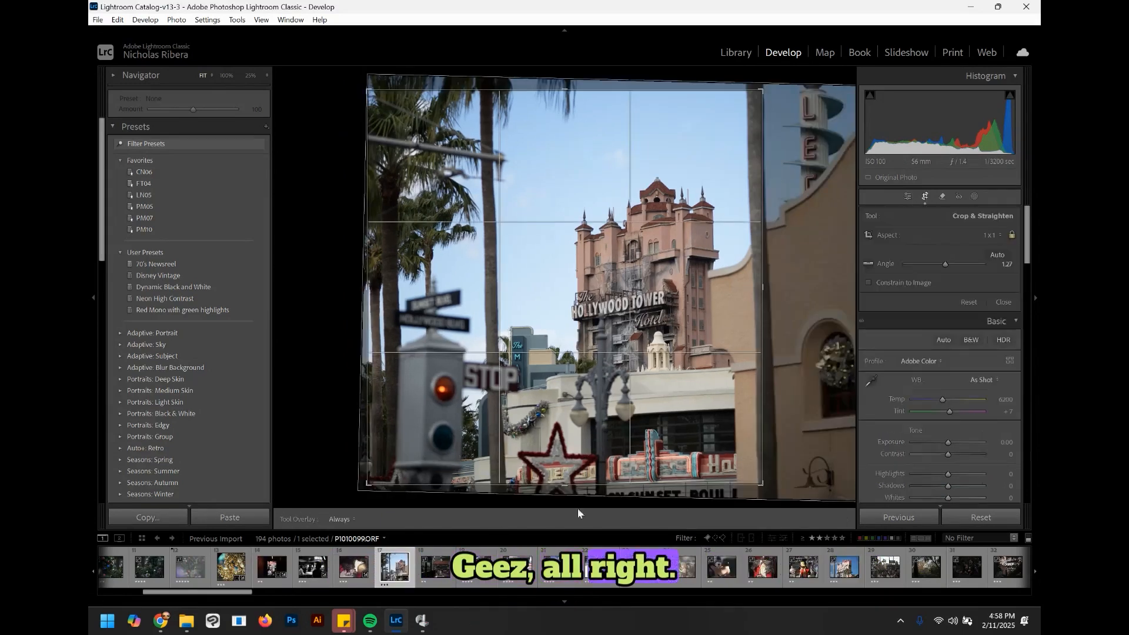
{"action": "key", "text": "Return"}
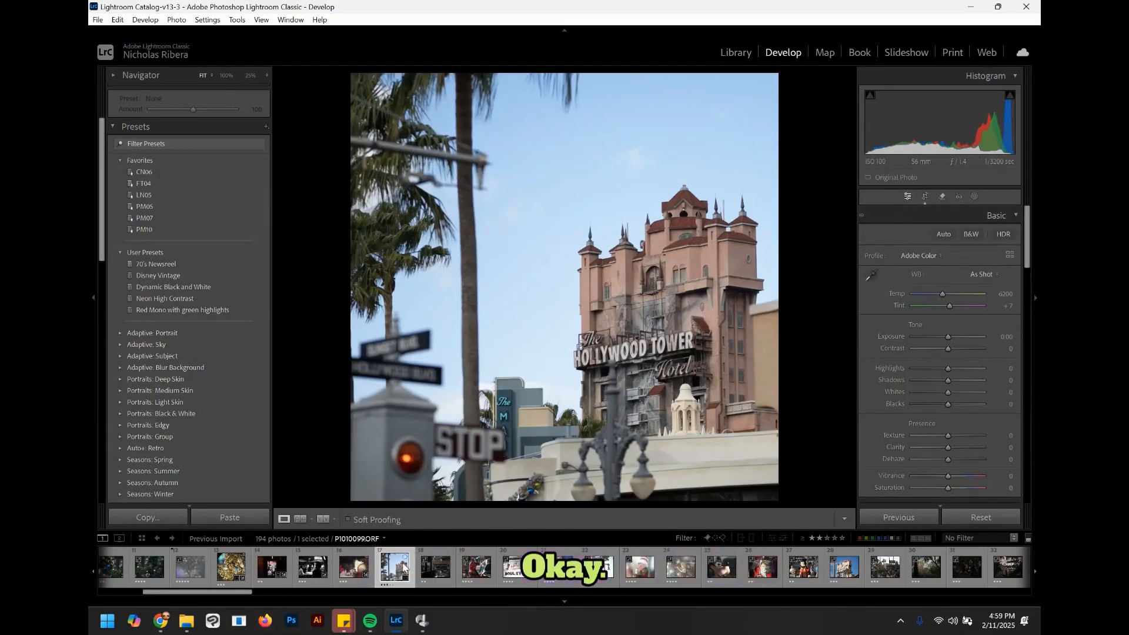
Step: Rate the tower photo 1 star and advance to the next photo
{"action": "key", "text": "1"}
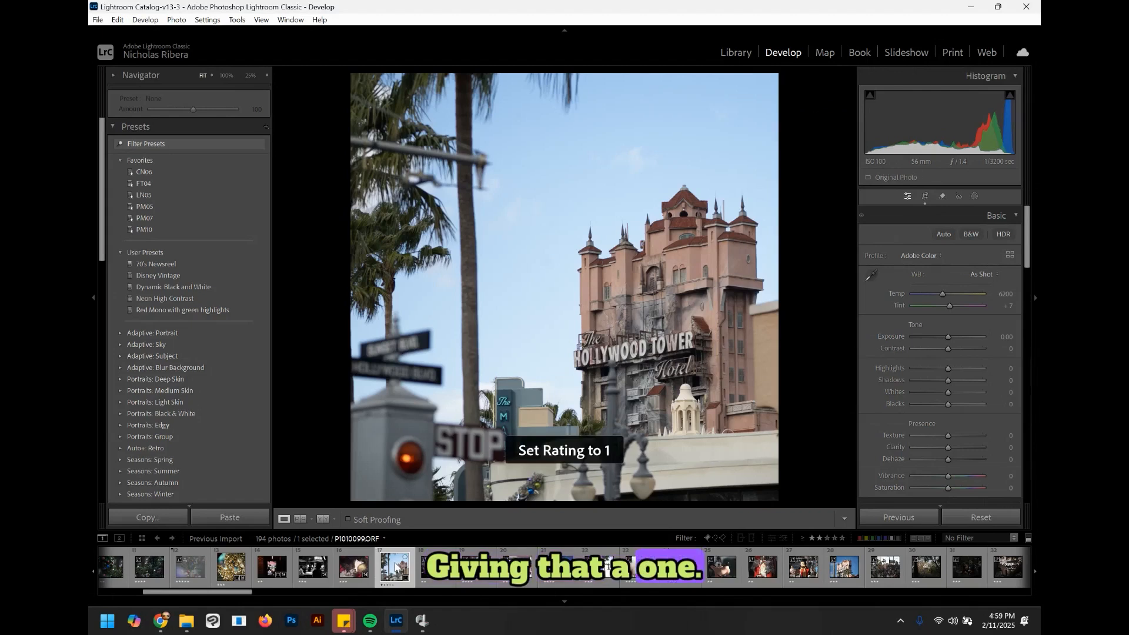
{"action": "key", "text": "Right"}
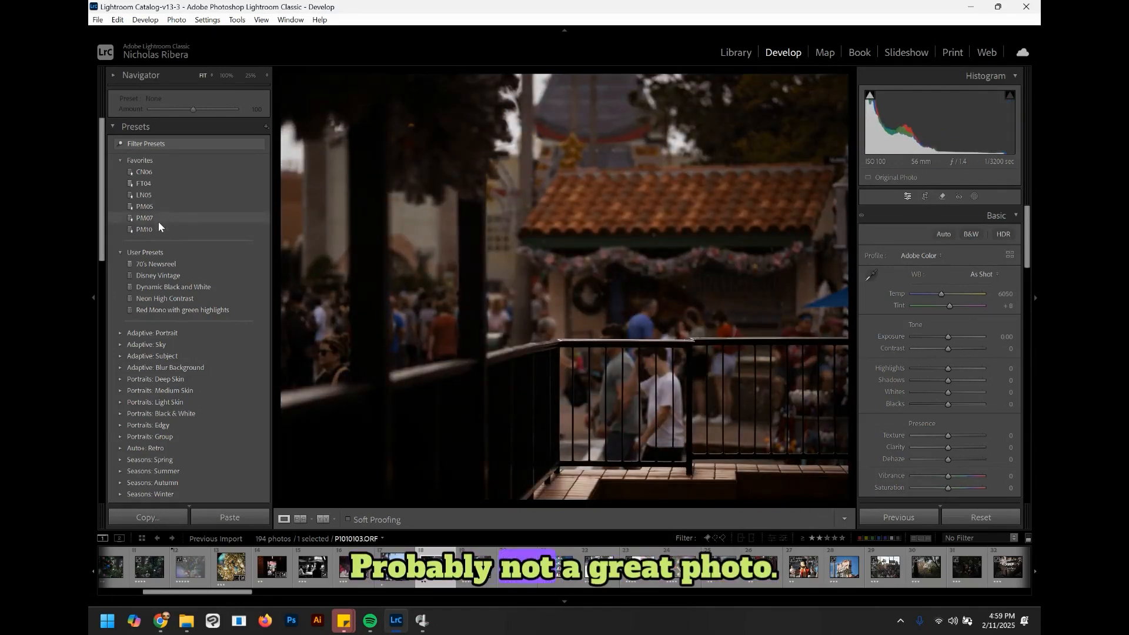
Step: Apply the PM07 preset, then crop the photo to 16 x 9, shifting the frame upward, and commit
{"action": "mouse_move", "coordinate": [158, 225]}
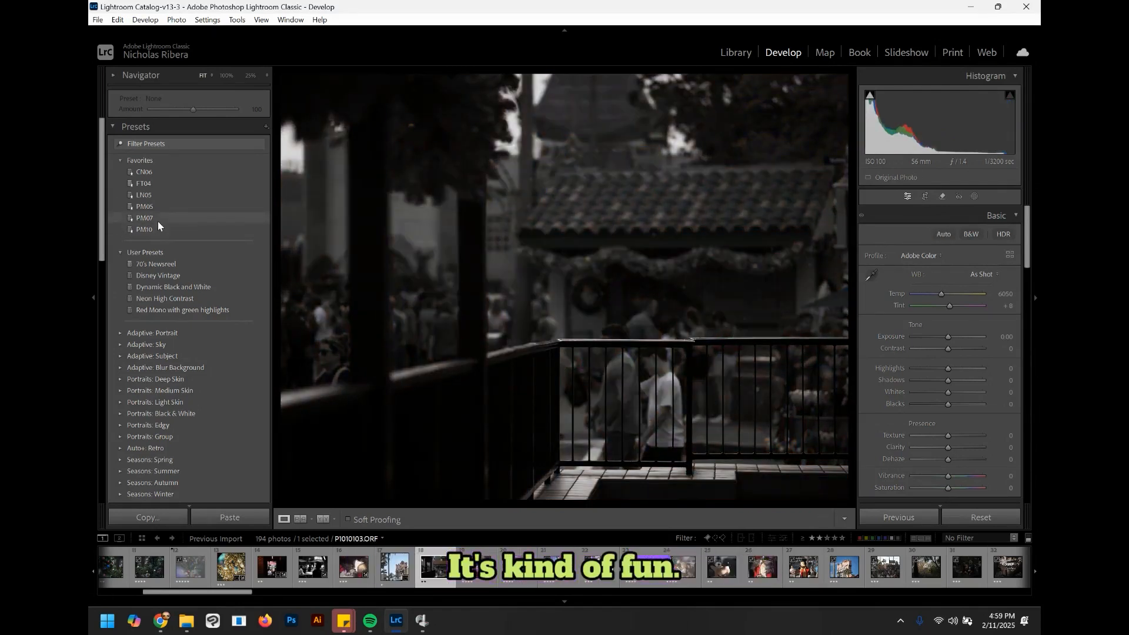
{"action": "left_click", "coordinate": [159, 218]}
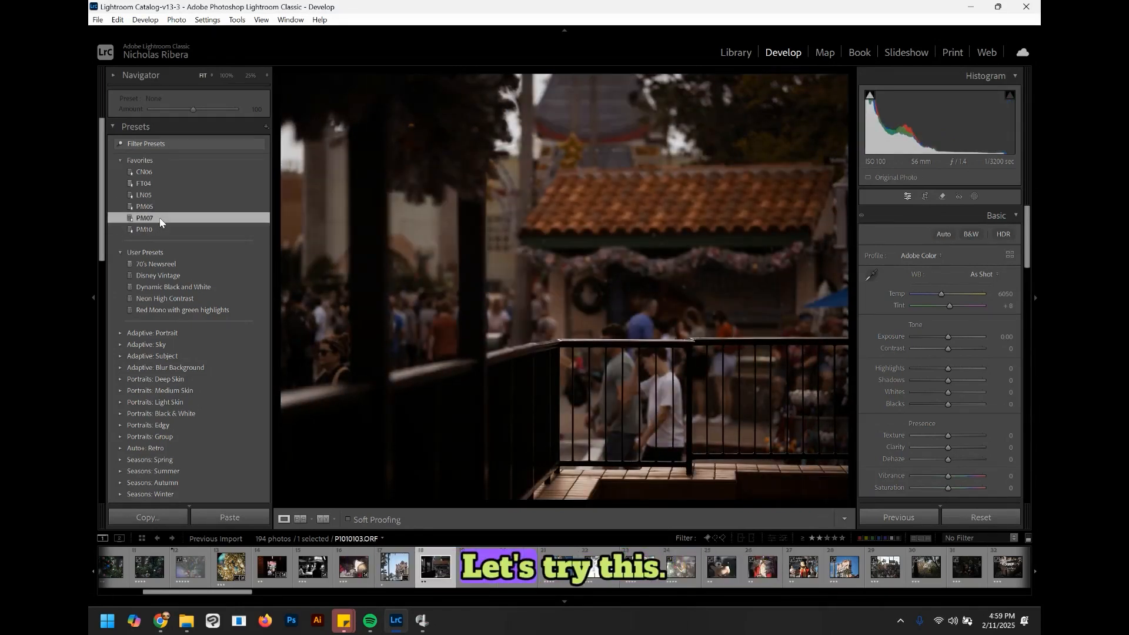
{"action": "left_click", "coordinate": [924, 196]}
{"action": "left_click", "coordinate": [982, 236]}
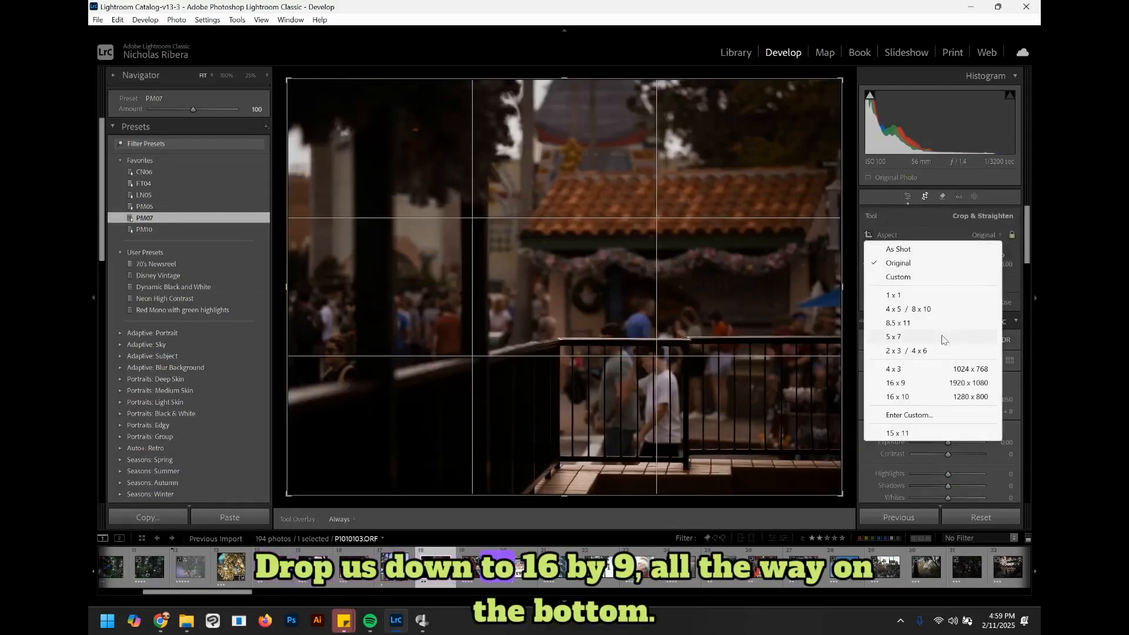
{"action": "left_click", "coordinate": [906, 383]}
{"action": "left_click_drag", "start_coordinate": [574, 284], "coordinate": [576, 135]}
{"action": "key", "text": "Return"}
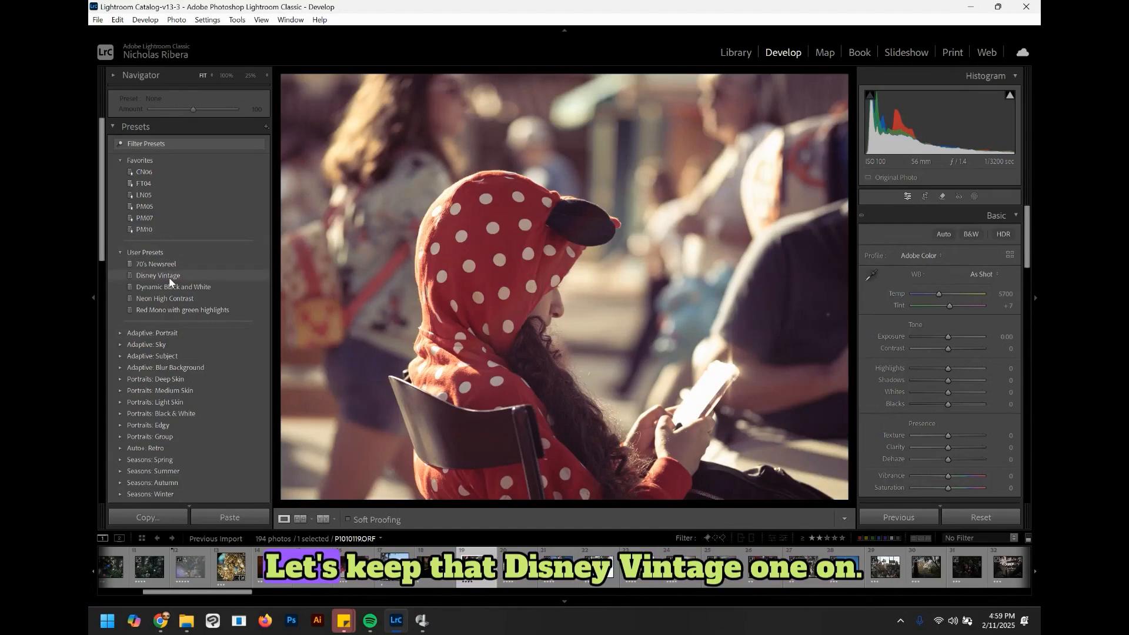
Step: Apply the Disney Vintage preset to the hooded girl photo and reduce the orange in the midtones and highlights wheels
{"action": "left_click", "coordinate": [170, 277]}
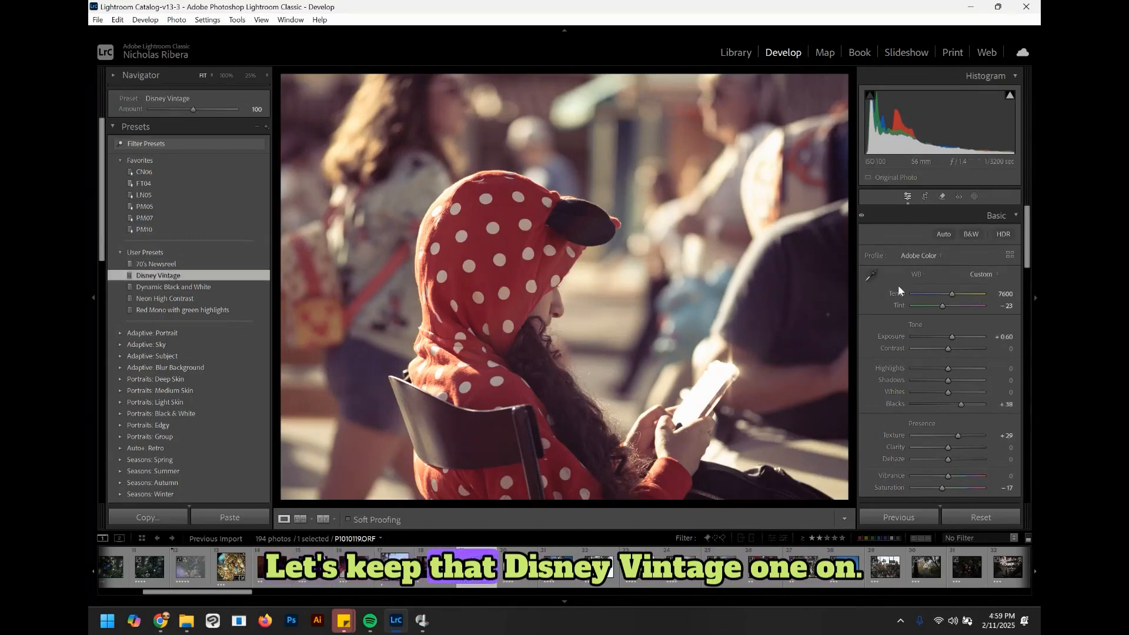
{"action": "scroll", "coordinate": [1031, 237], "scroll_direction": "down", "scroll_amount": 4}
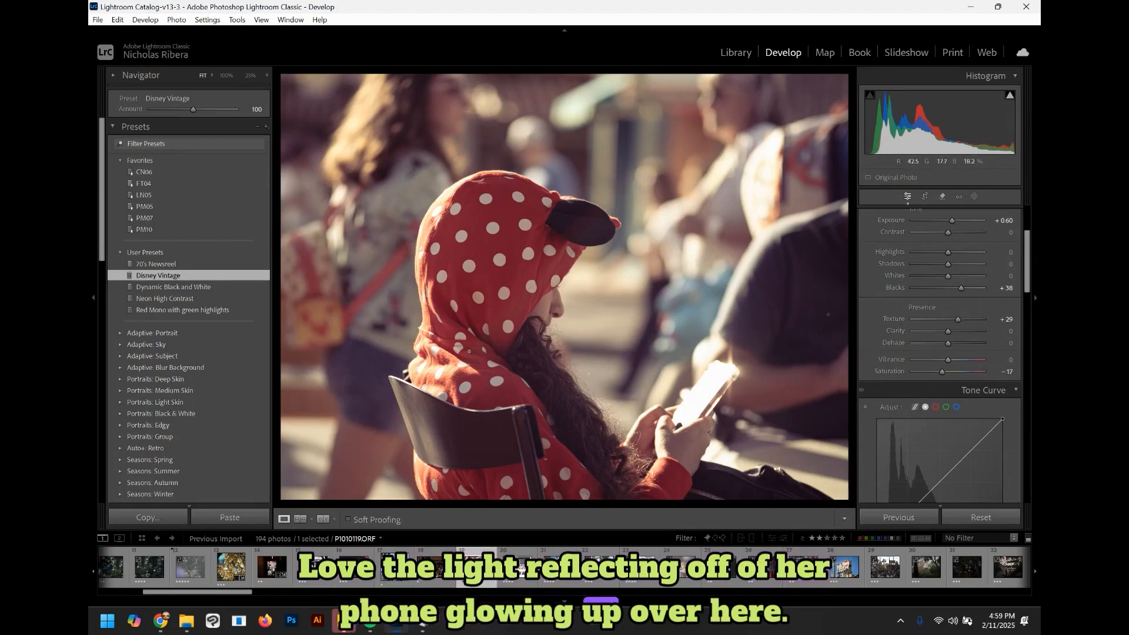
{"action": "scroll", "coordinate": [1030, 294], "scroll_direction": "down", "scroll_amount": 8}
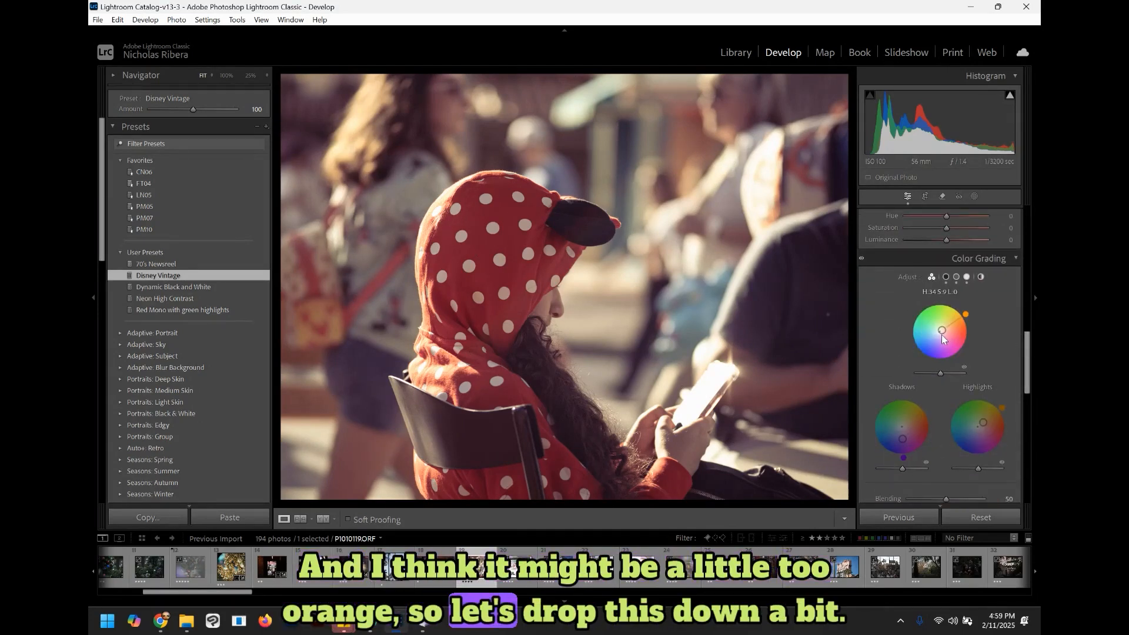
{"action": "left_click_drag", "start_coordinate": [944, 334], "coordinate": [940, 336]}
{"action": "left_click_drag", "start_coordinate": [982, 422], "coordinate": [974, 424]}
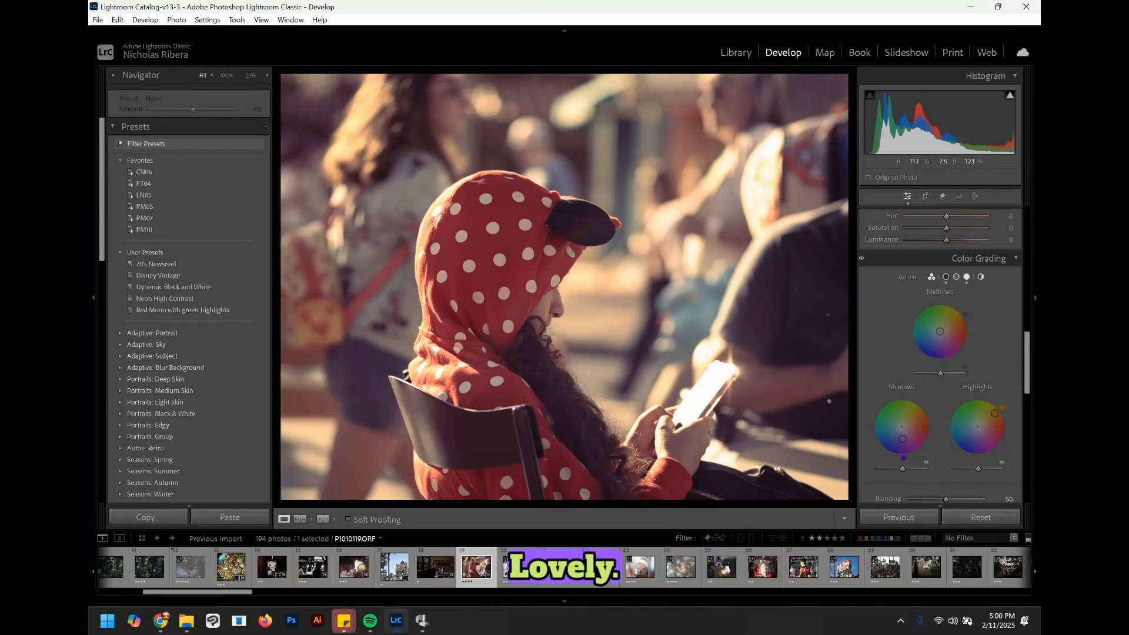
Step: Rate the photo 5 stars and advance to the next photo
{"action": "key", "text": "5"}
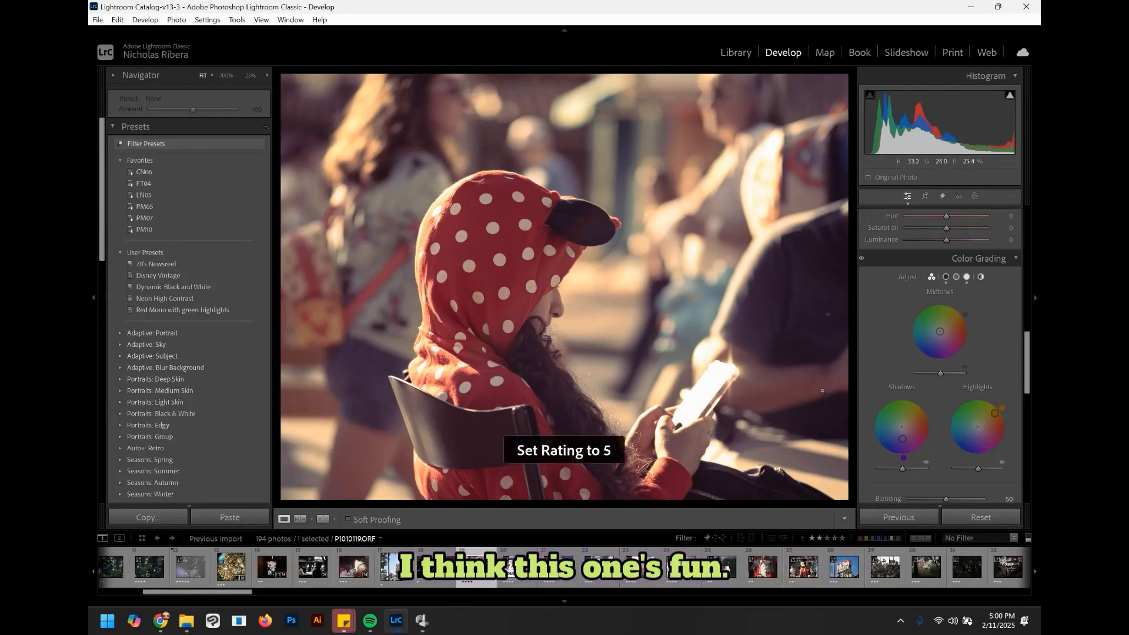
{"action": "key", "text": "4"}
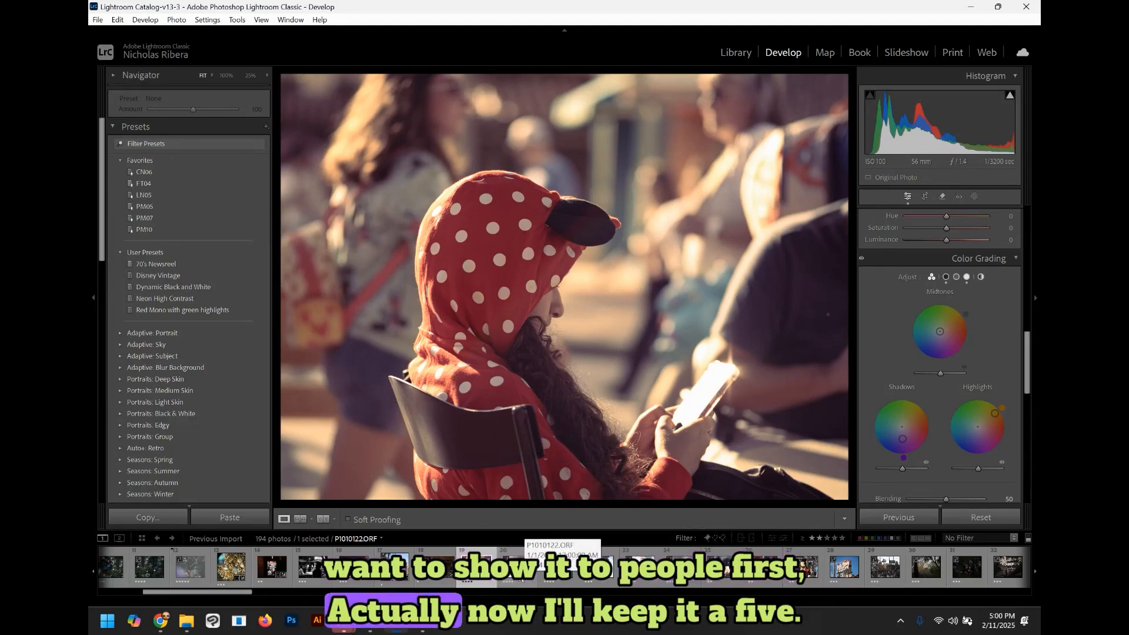
{"action": "key", "text": "5"}
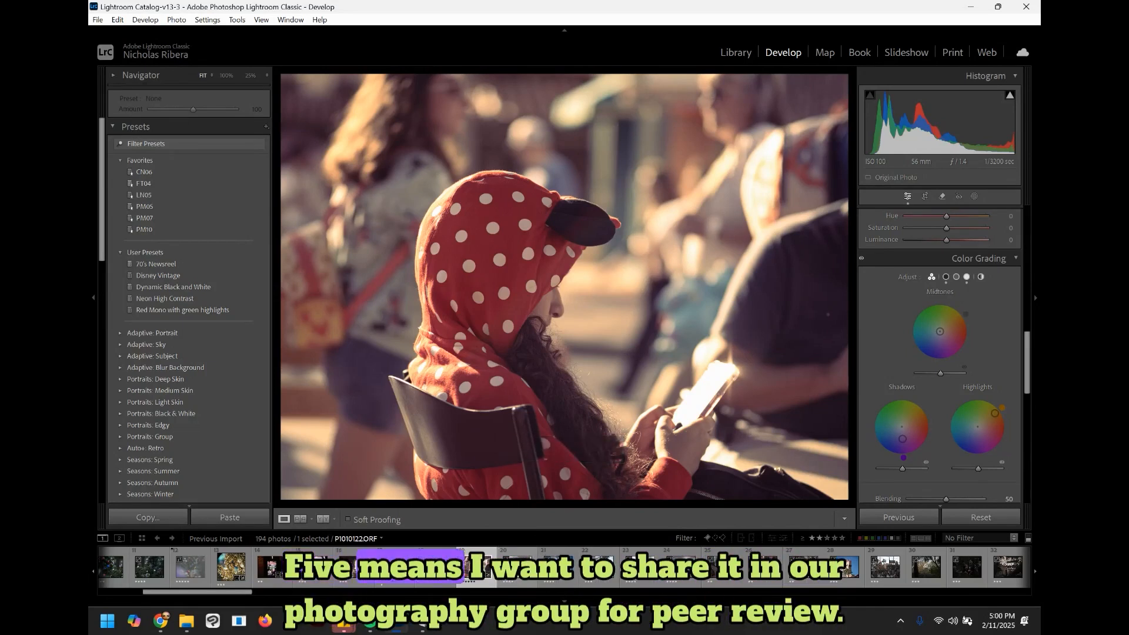
{"action": "key", "text": "Right"}
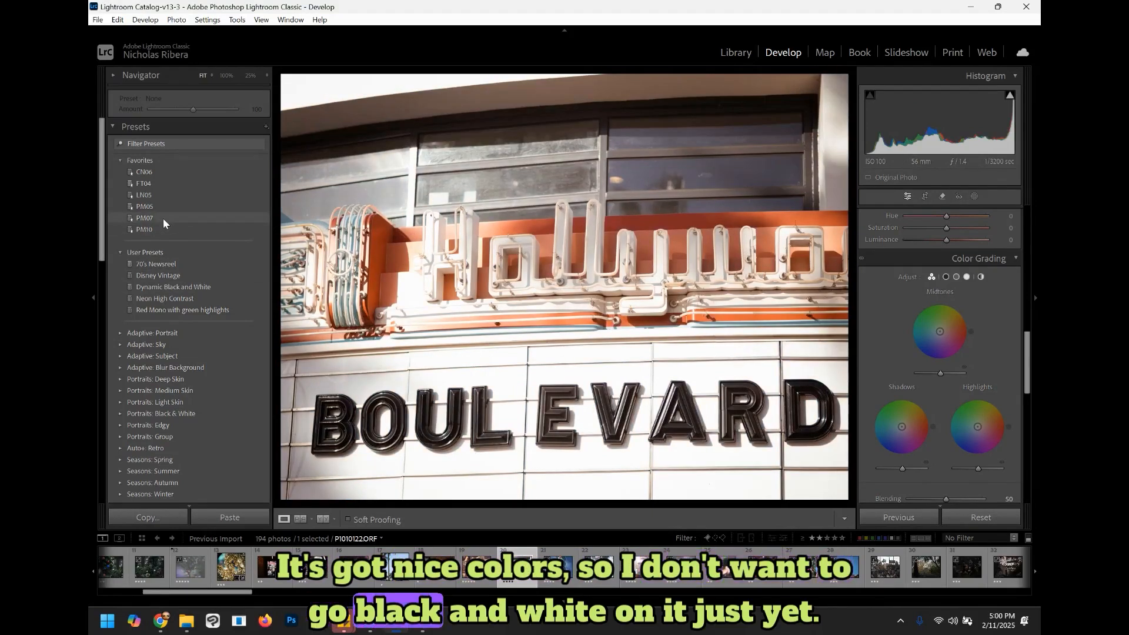
Step: Use Color Mixer Point Color to sample the red sign and set Hue Shift -10, Sat Shift 29, Lum Shift 28
{"action": "scroll", "coordinate": [1030, 355], "scroll_direction": "up", "scroll_amount": 2}
{"action": "left_click_drag", "start_coordinate": [1029, 355], "coordinate": [1029, 333]}
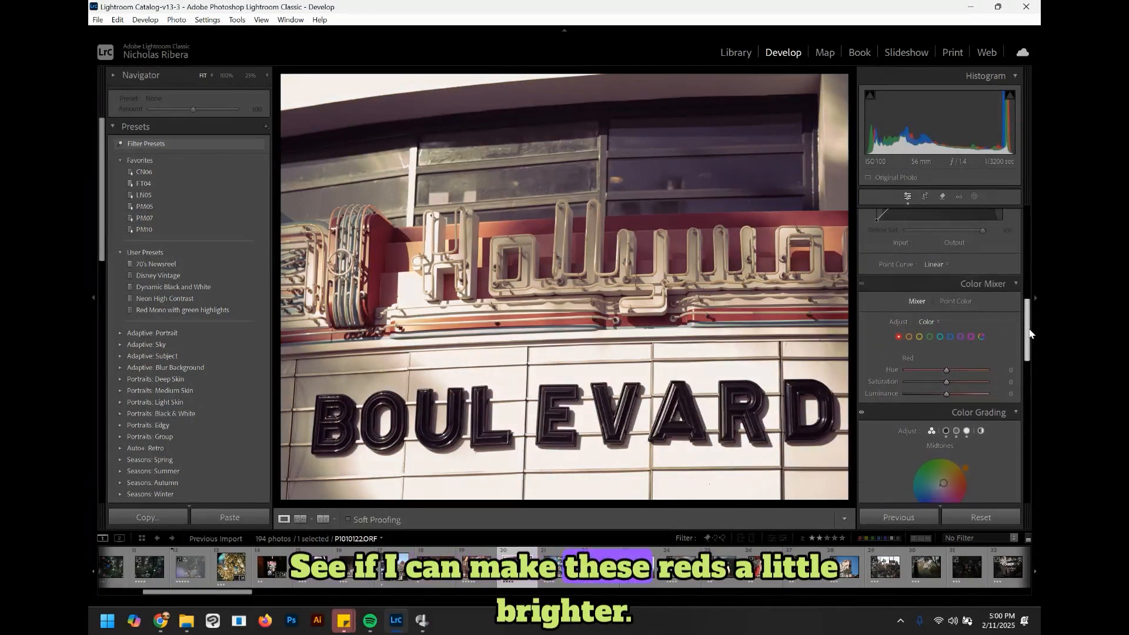
{"action": "left_click", "coordinate": [956, 301]}
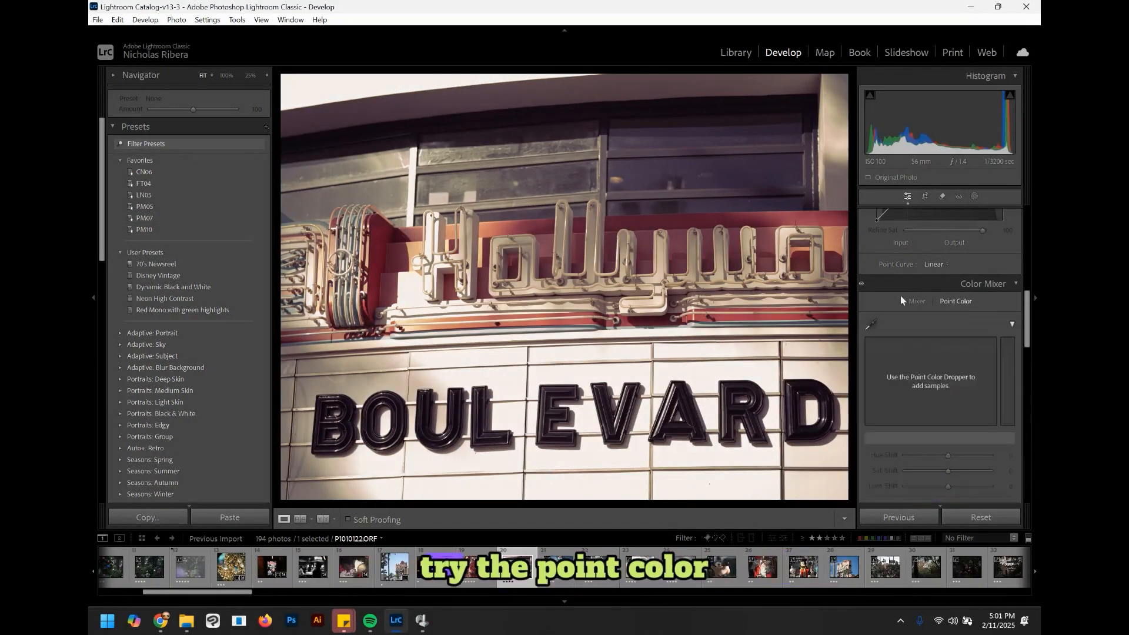
{"action": "left_click", "coordinate": [538, 216]}
{"action": "mouse_move", "coordinate": [948, 487]}
{"action": "left_mouse_down"}
{"action": "mouse_move", "coordinate": [966, 485]}
{"action": "mouse_move", "coordinate": [961, 472]}
{"action": "left_mouse_up"}
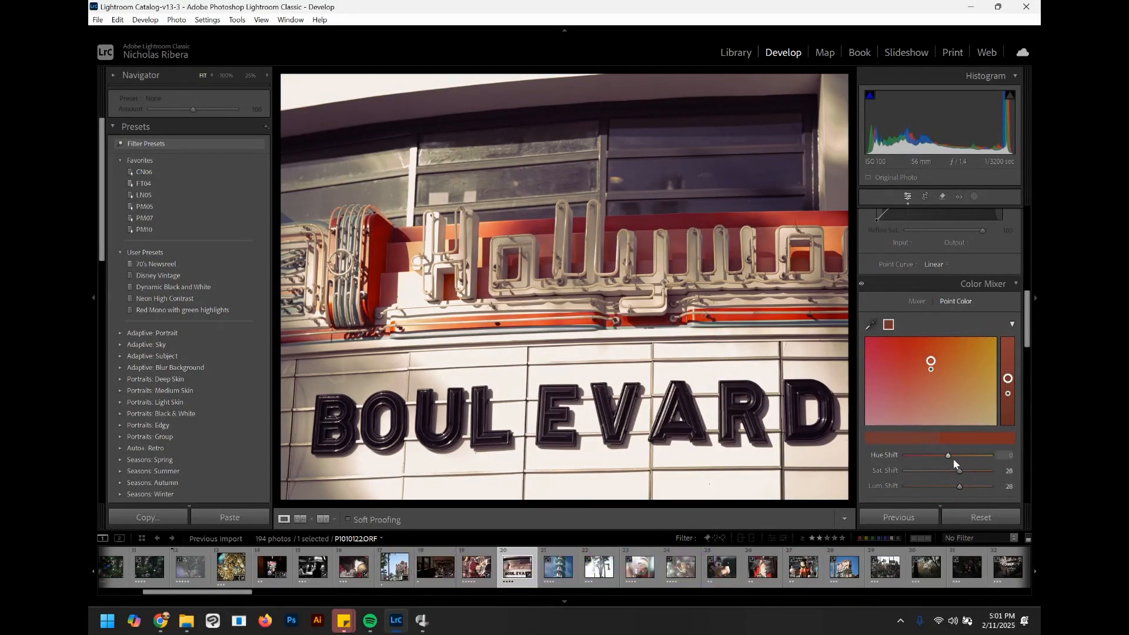
{"action": "left_click_drag", "start_coordinate": [931, 363], "coordinate": [920, 361]}
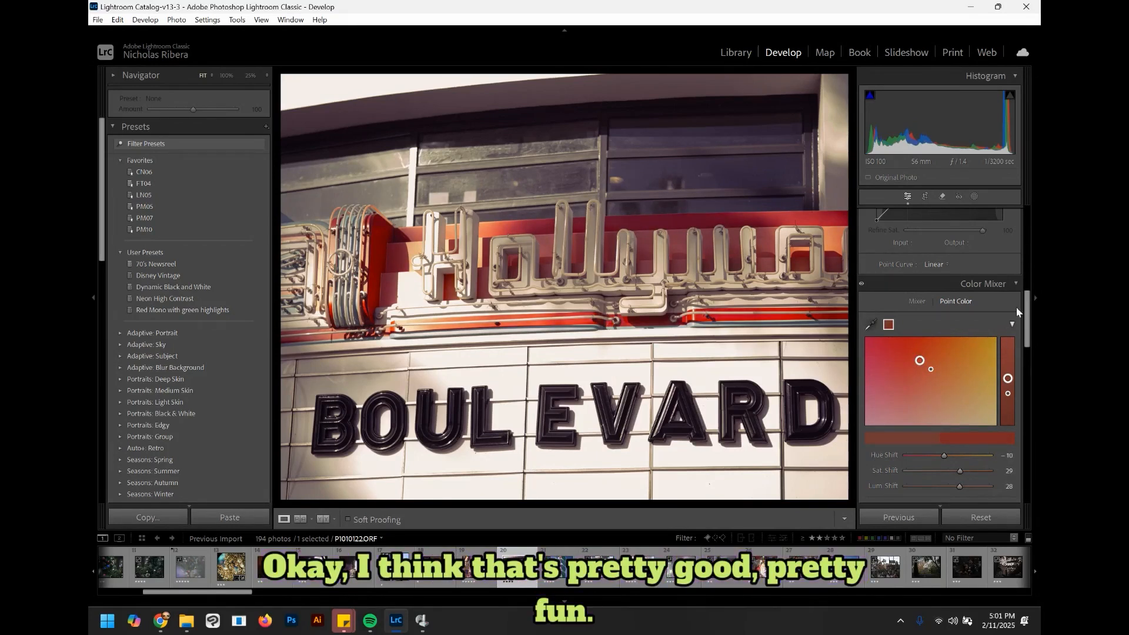
Step: In the Basic panel, raise Texture to +100 and set Dehaze to -27
{"action": "left_click_drag", "start_coordinate": [1028, 321], "coordinate": [1030, 250]}
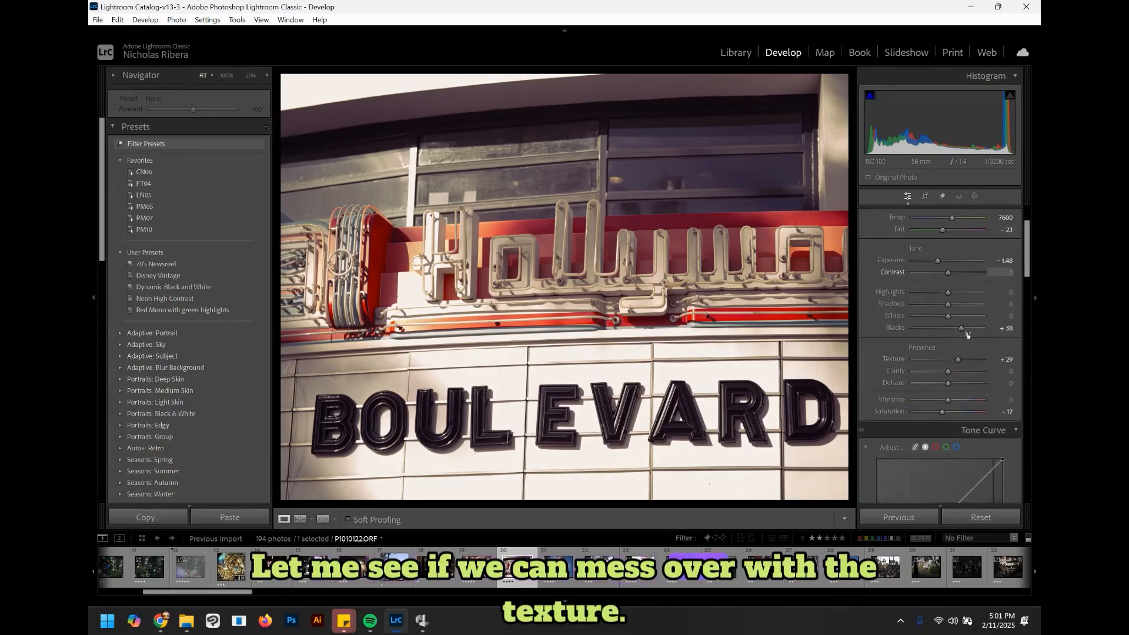
{"action": "left_click_drag", "start_coordinate": [956, 359], "coordinate": [977, 360]}
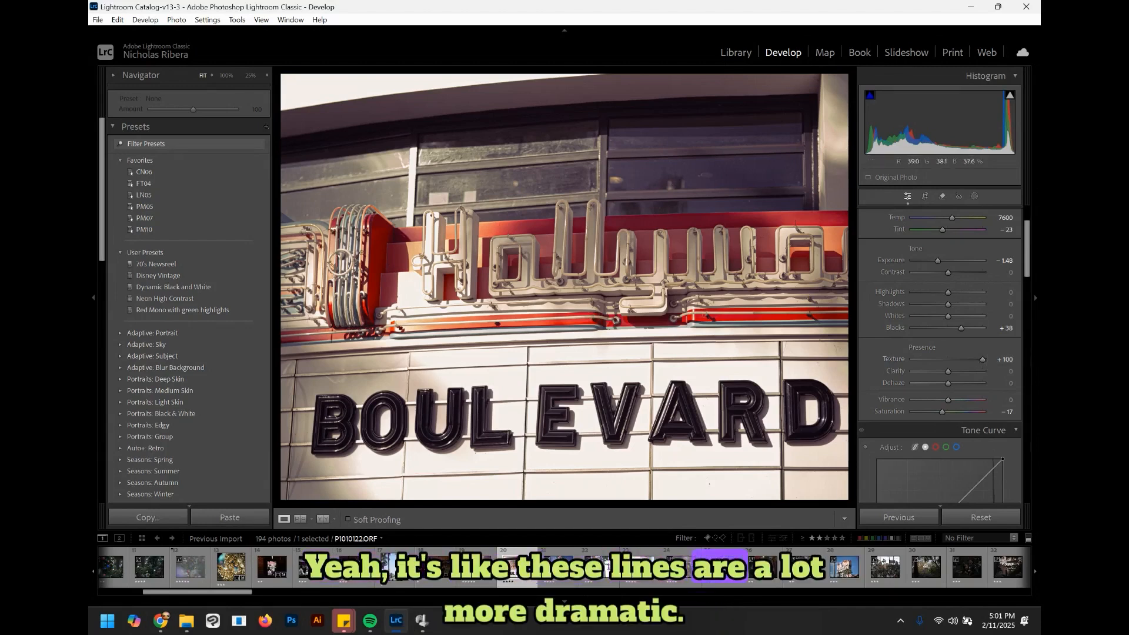
{"action": "mouse_move", "coordinate": [934, 386]}
{"action": "left_mouse_down"}
{"action": "mouse_move", "coordinate": [970, 373]}
{"action": "mouse_move", "coordinate": [954, 377]}
{"action": "left_mouse_up"}
{"action": "double_click", "coordinate": [954, 373]}
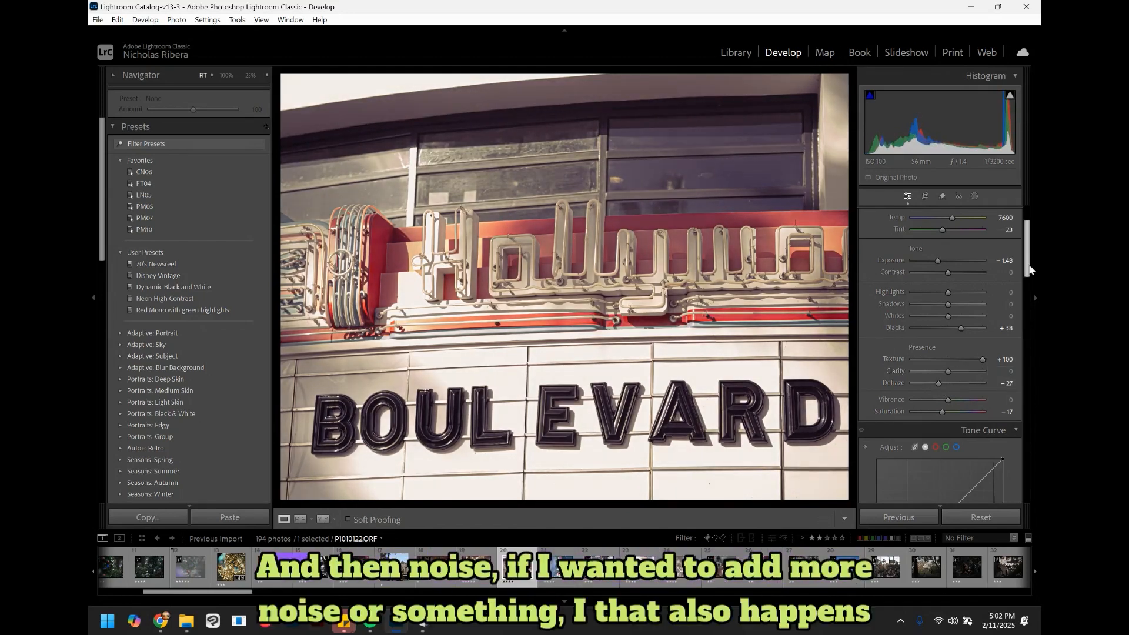
Step: Set the Grain Amount in the Effects panel to 100
{"action": "left_click_drag", "start_coordinate": [1028, 264], "coordinate": [1030, 496]}
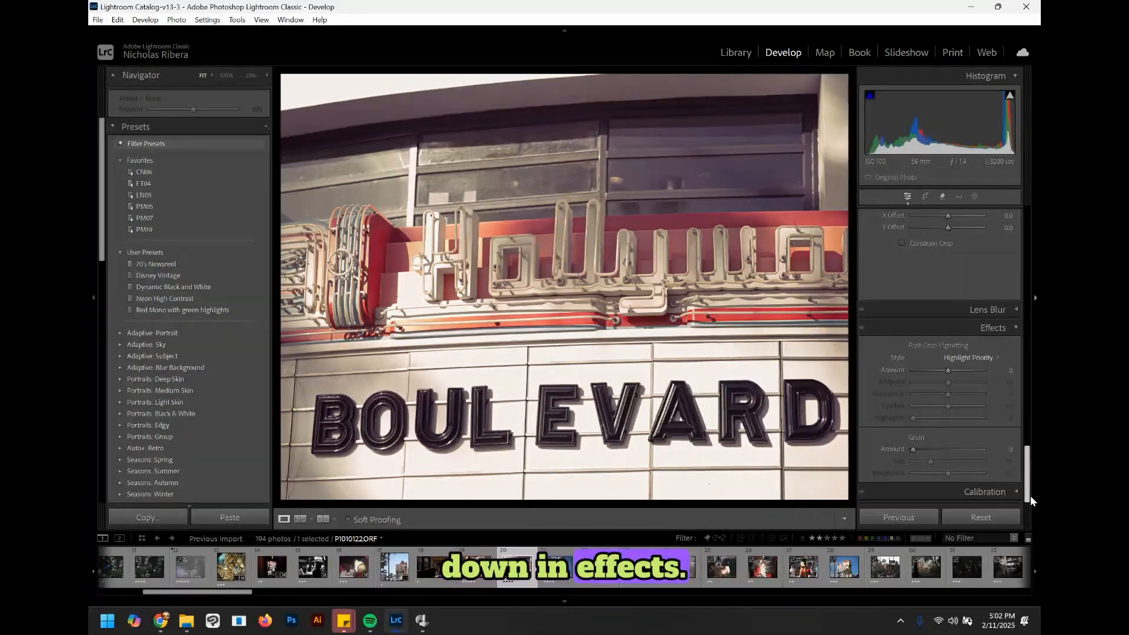
{"action": "left_click_drag", "start_coordinate": [913, 451], "coordinate": [994, 450]}
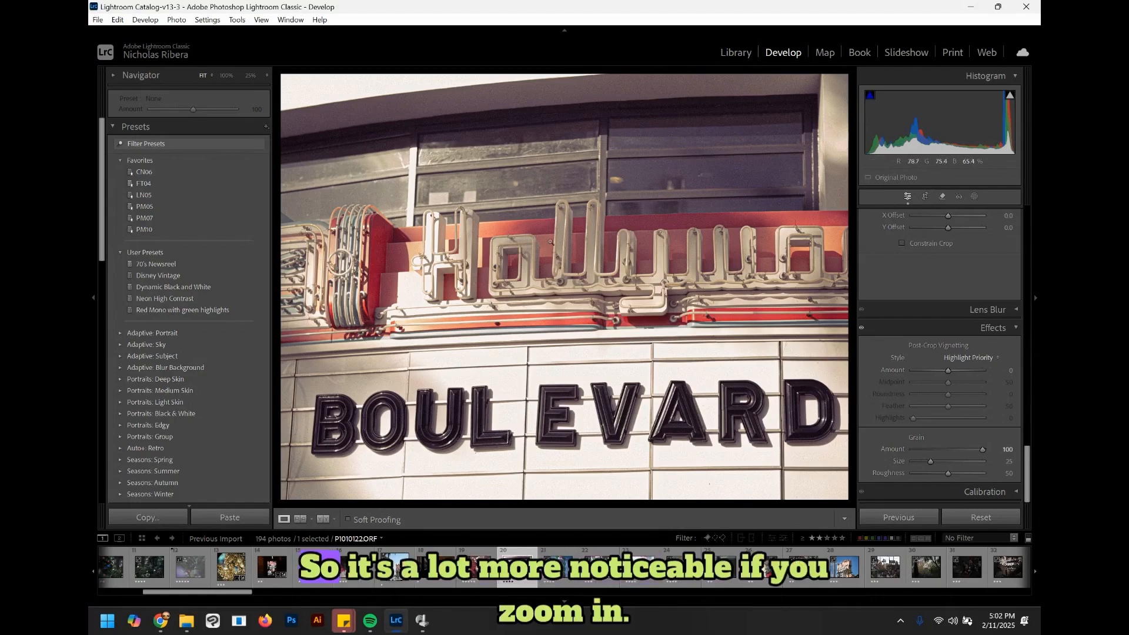
Step: Zoom the photo view to 100% to inspect the grain
{"action": "left_click", "coordinate": [550, 240]}
{"action": "left_click", "coordinate": [549, 240]}
{"action": "left_click", "coordinate": [550, 240]}
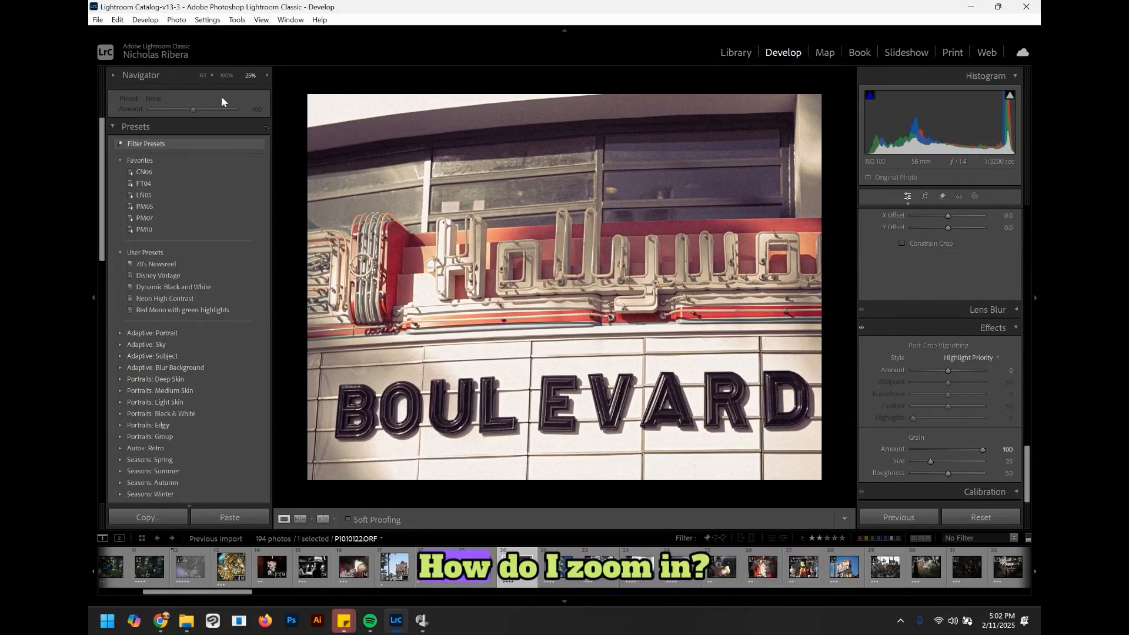
{"action": "left_click", "coordinate": [262, 19]}
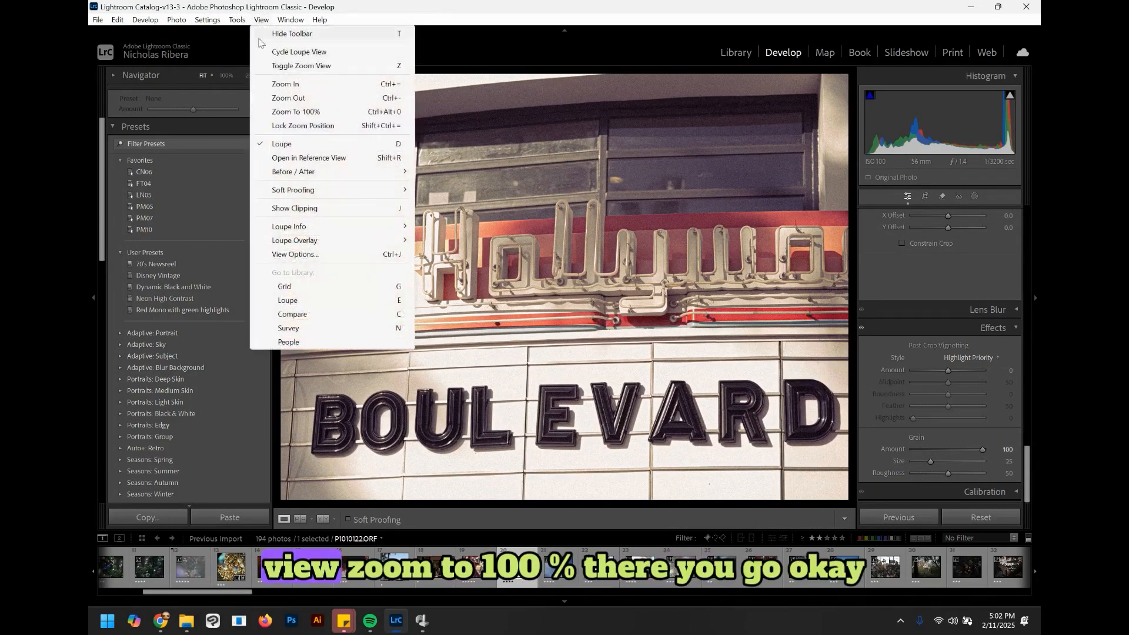
{"action": "left_click", "coordinate": [308, 113]}
Step: Reset the Grain Amount and set it to 34
{"action": "double_click", "coordinate": [875, 449]}
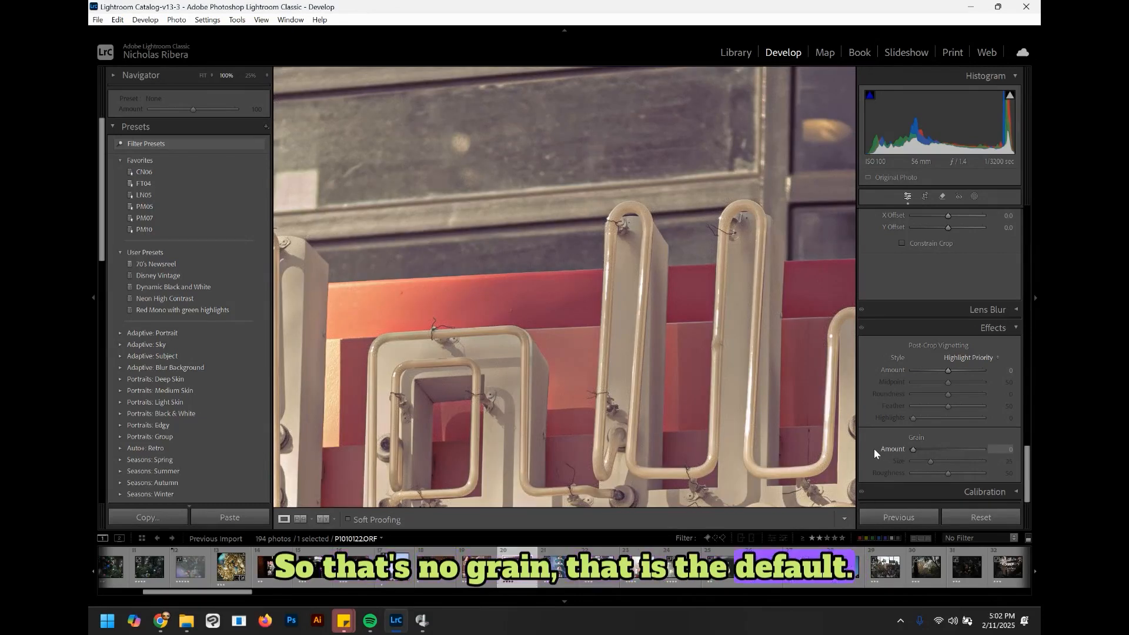
{"action": "left_click_drag", "start_coordinate": [904, 454], "coordinate": [946, 458]}
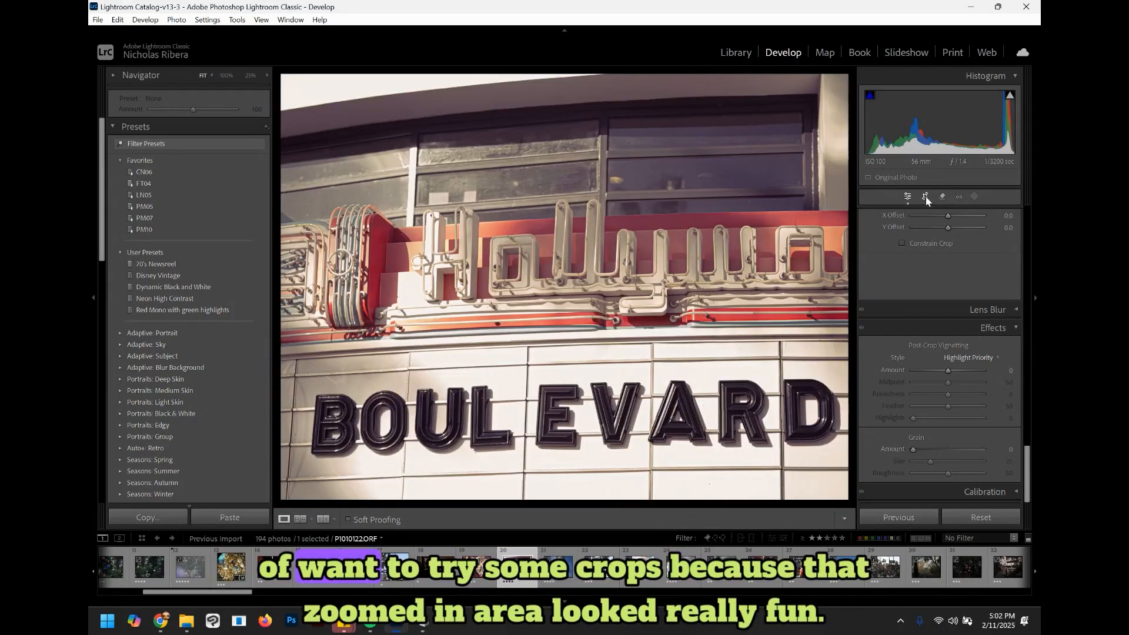
Step: Try a vertical crop framing the left part of the sign with the BOUL lettering
{"action": "left_click", "coordinate": [925, 196]}
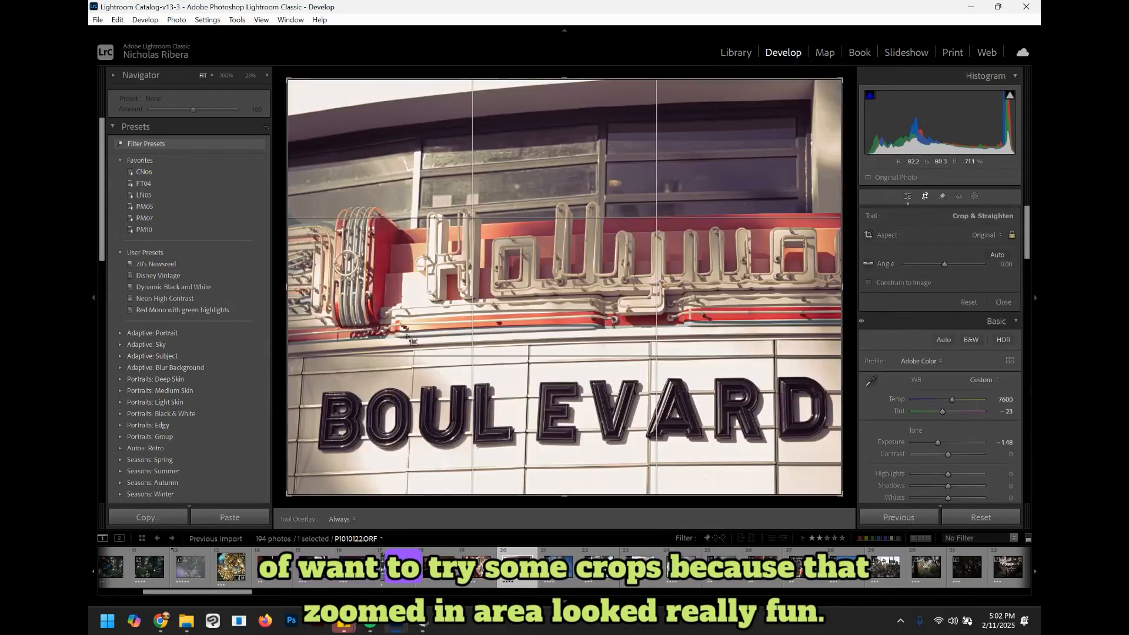
{"action": "key", "text": "x"}
{"action": "left_click_drag", "start_coordinate": [538, 325], "coordinate": [672, 322]}
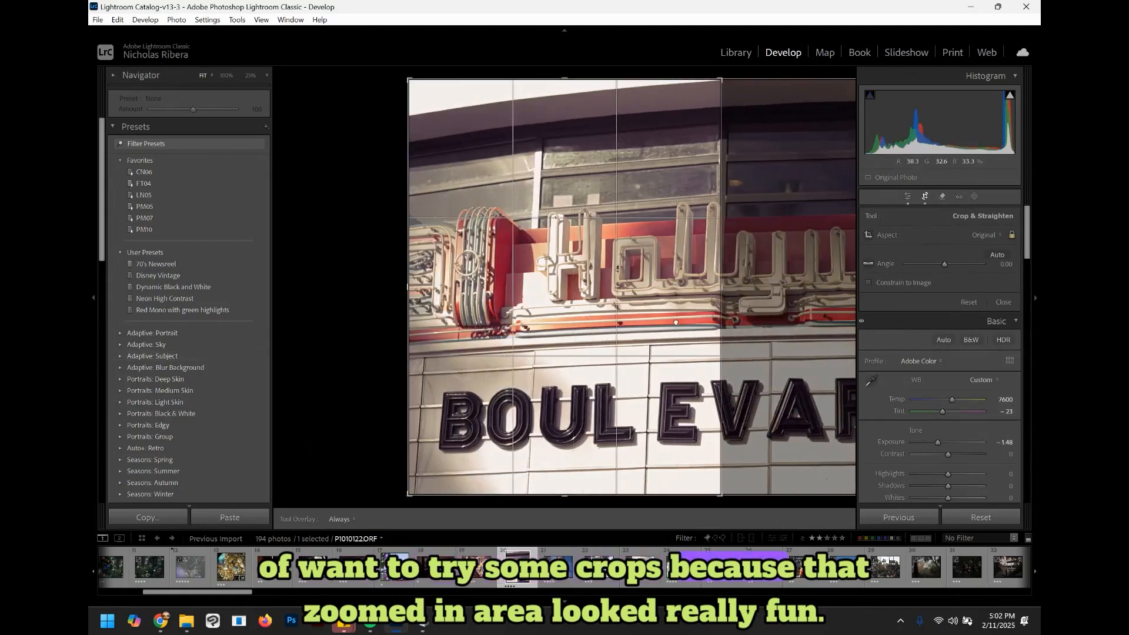
{"action": "key", "text": "Return"}
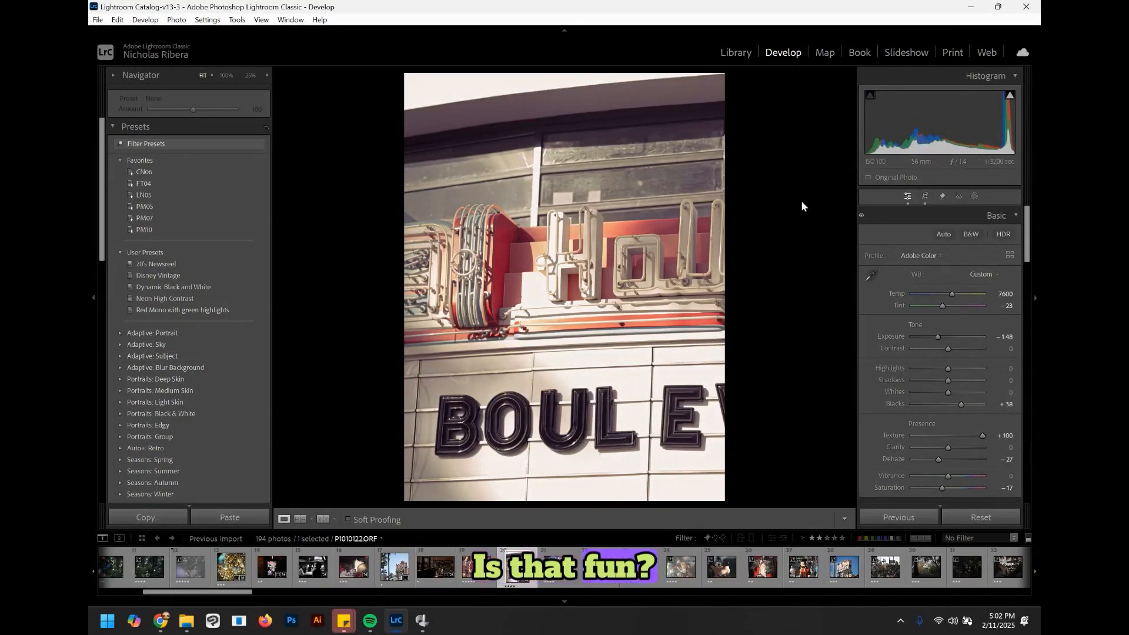
Step: Reset the crop back to the full frame
{"action": "left_click", "coordinate": [927, 198]}
{"action": "left_click", "coordinate": [969, 301]}
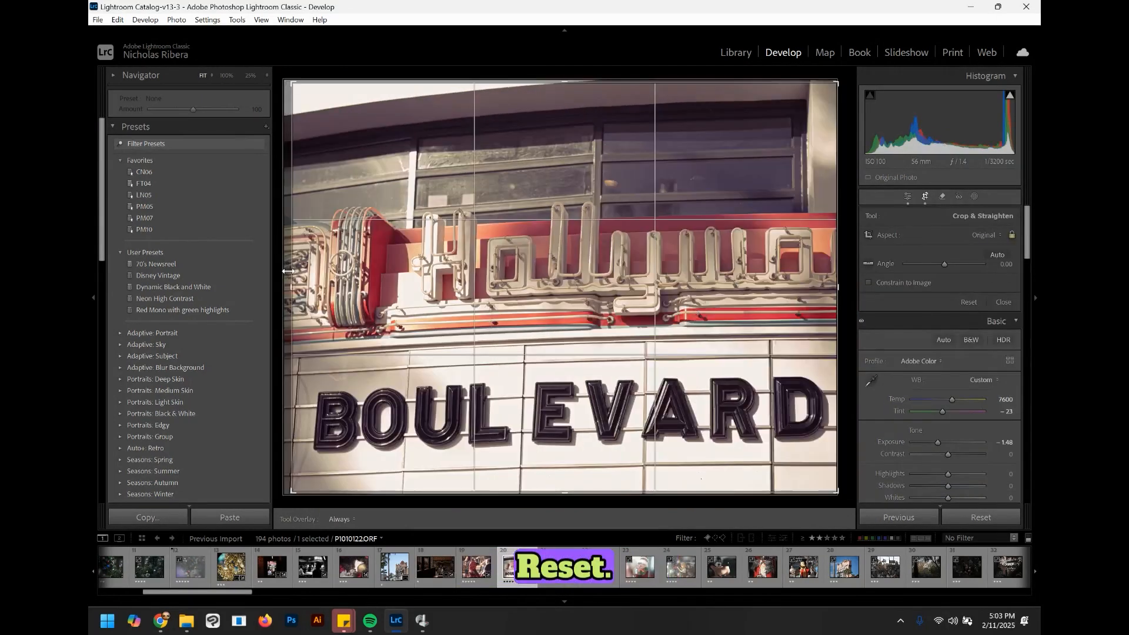
{"action": "key", "text": "Return"}
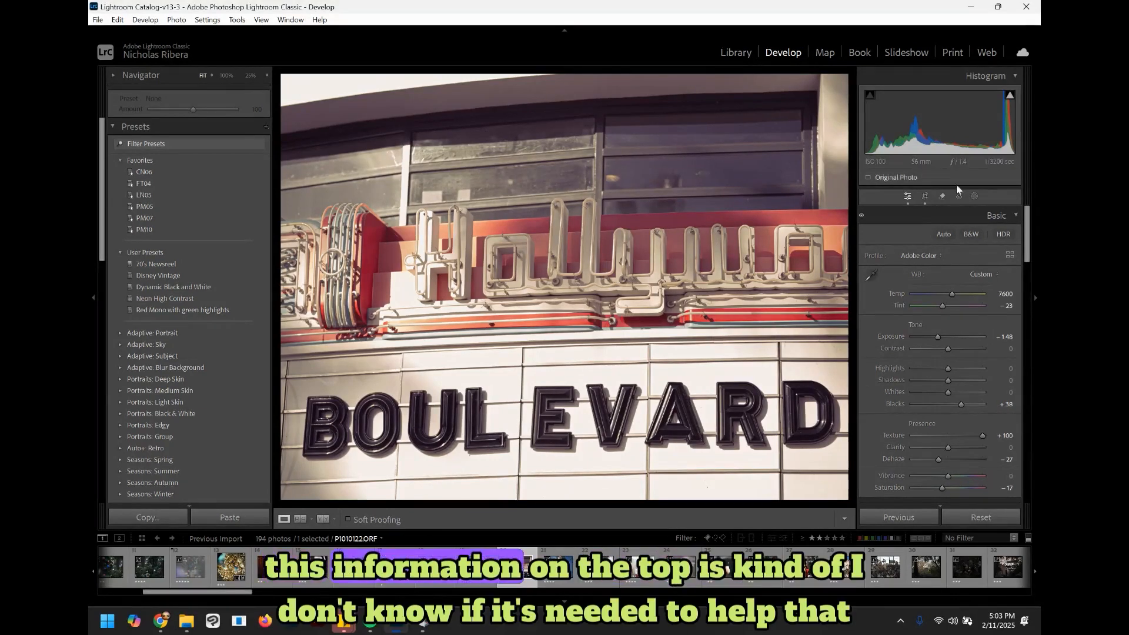
Step: Crop the sign photo to a 16 x 10 aspect ratio, moving the crop box upward
{"action": "left_click", "coordinate": [924, 197]}
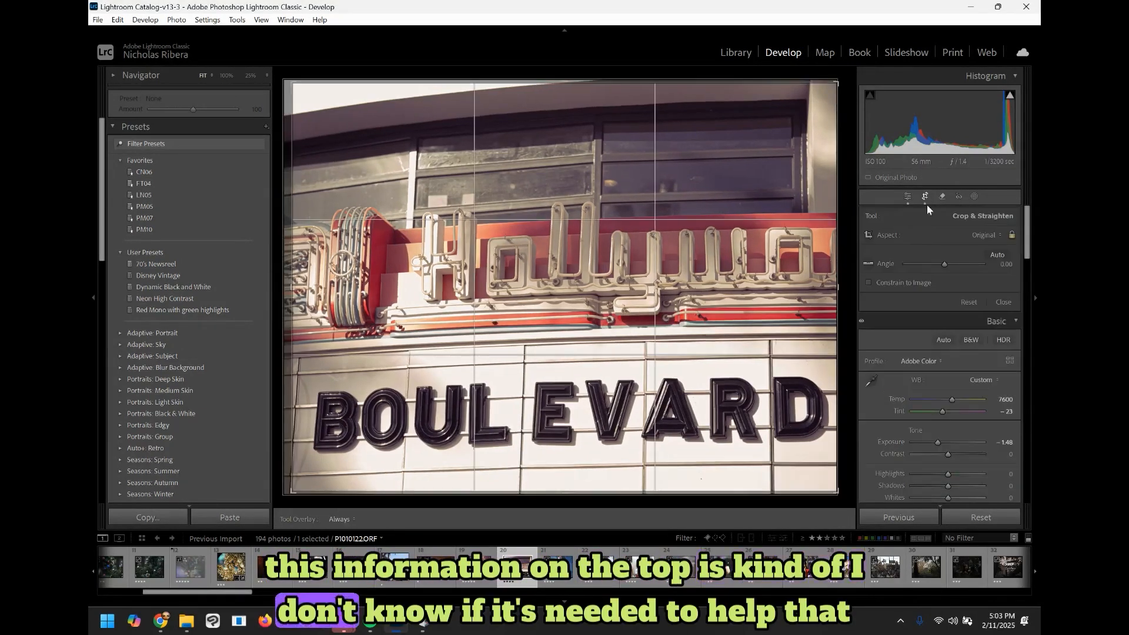
{"action": "left_click", "coordinate": [985, 236]}
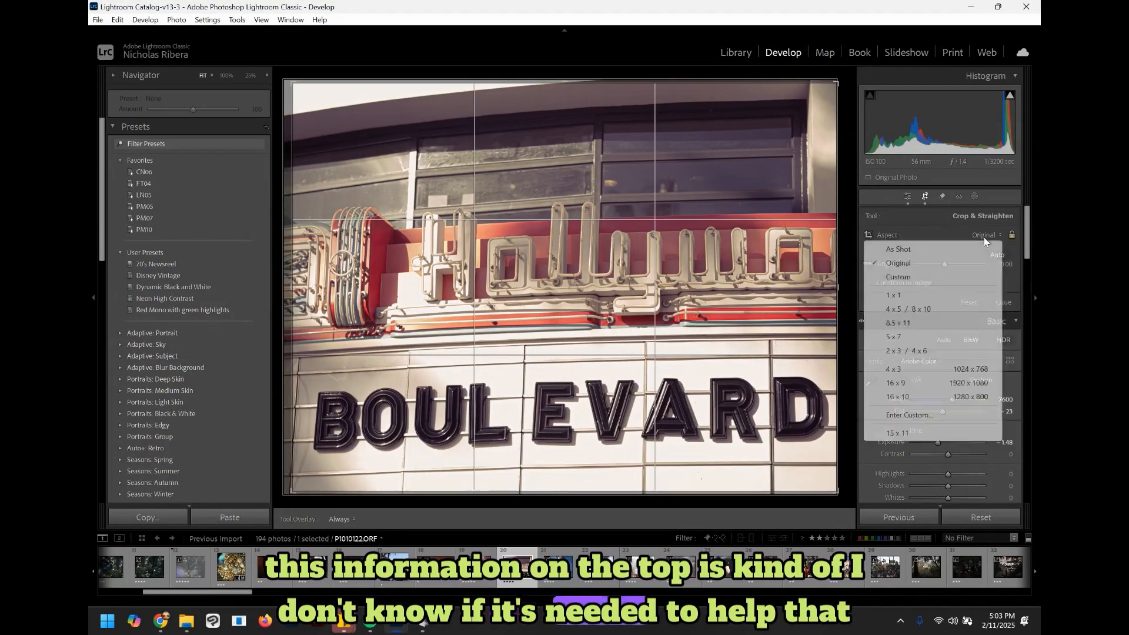
{"action": "left_click", "coordinate": [898, 397]}
{"action": "left_click_drag", "start_coordinate": [566, 234], "coordinate": [560, 163]}
{"action": "key", "text": "Return"}
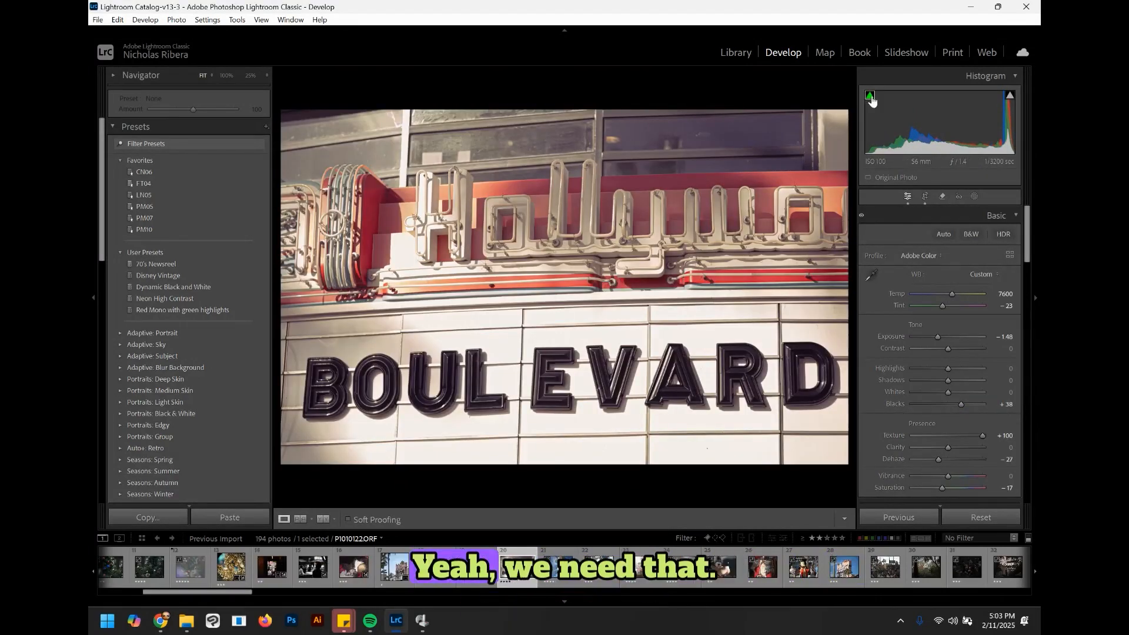
Step: Rate the cropped sign photo 4 stars and advance to the next photo
{"action": "key", "text": "ctrl+y"}
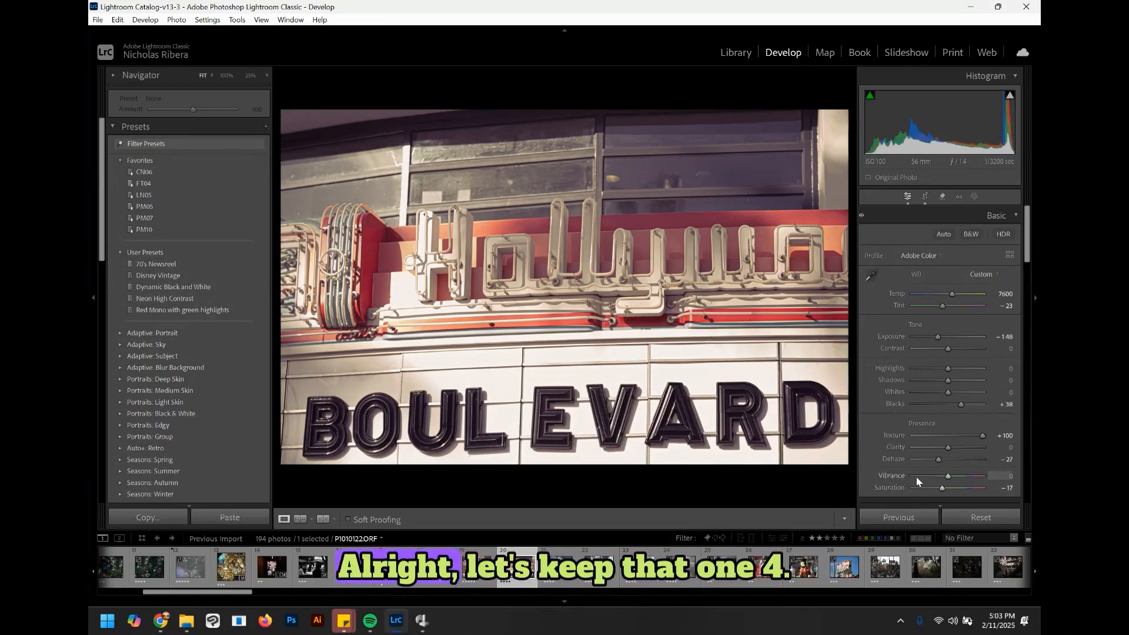
{"action": "key", "text": "4"}
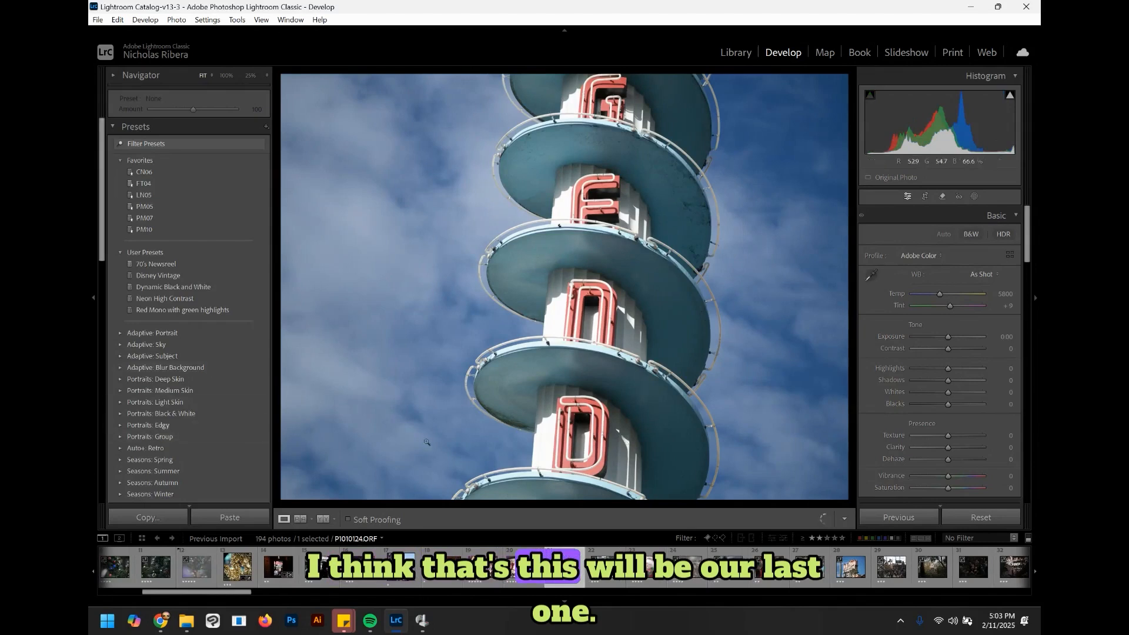
Step: Rotate the crop of the tower photo to an angle of about -2.58 degrees
{"action": "left_click", "coordinate": [925, 196]}
{"action": "left_click_drag", "start_coordinate": [855, 318], "coordinate": [764, 283]}
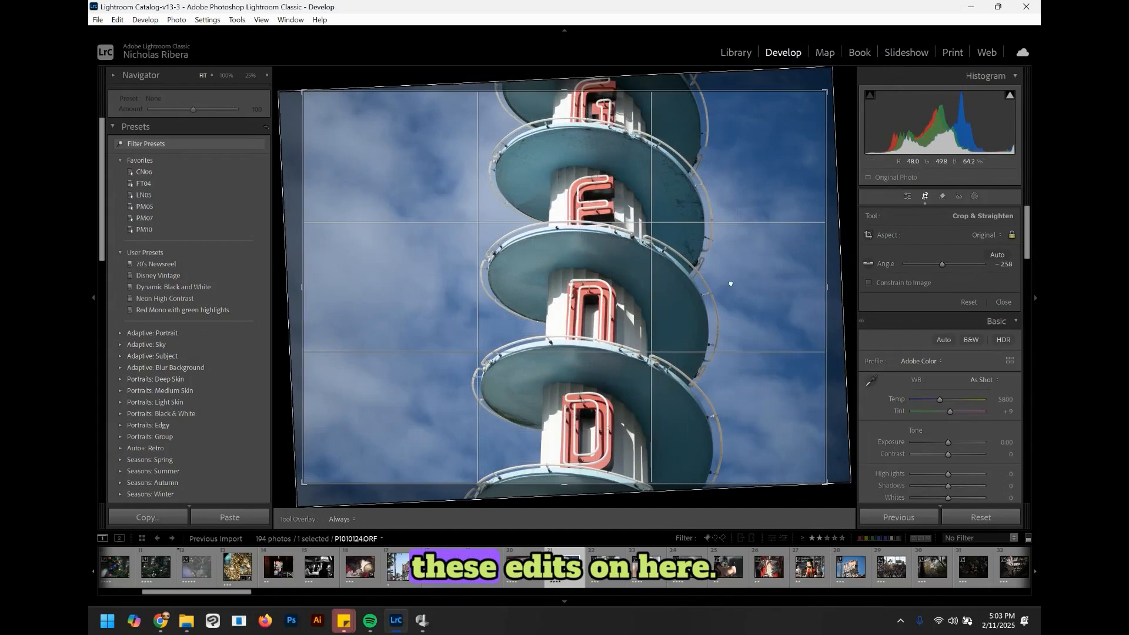
{"action": "key", "text": "Return"}
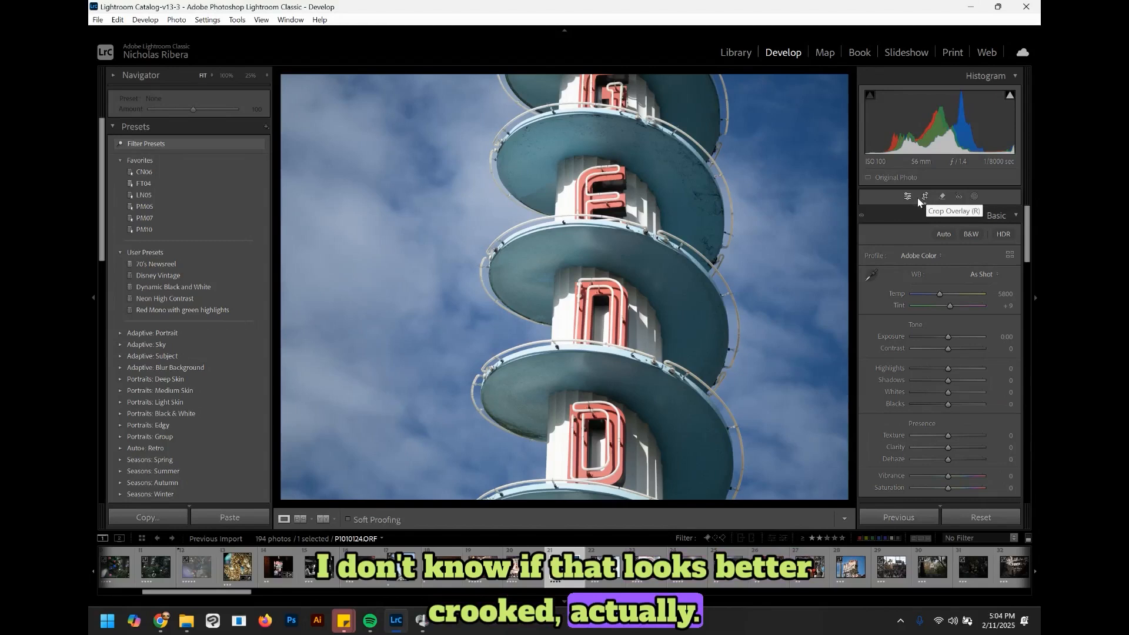
Step: In the Color Mixer, set Blue to Hue -33, Saturation +28, Luminance -22, and Aqua Hue to -60
{"action": "left_click_drag", "start_coordinate": [1029, 235], "coordinate": [1034, 323]}
{"action": "scroll", "coordinate": [919, 267], "scroll_direction": "down", "scroll_amount": 3}
{"action": "left_click", "coordinate": [915, 251]}
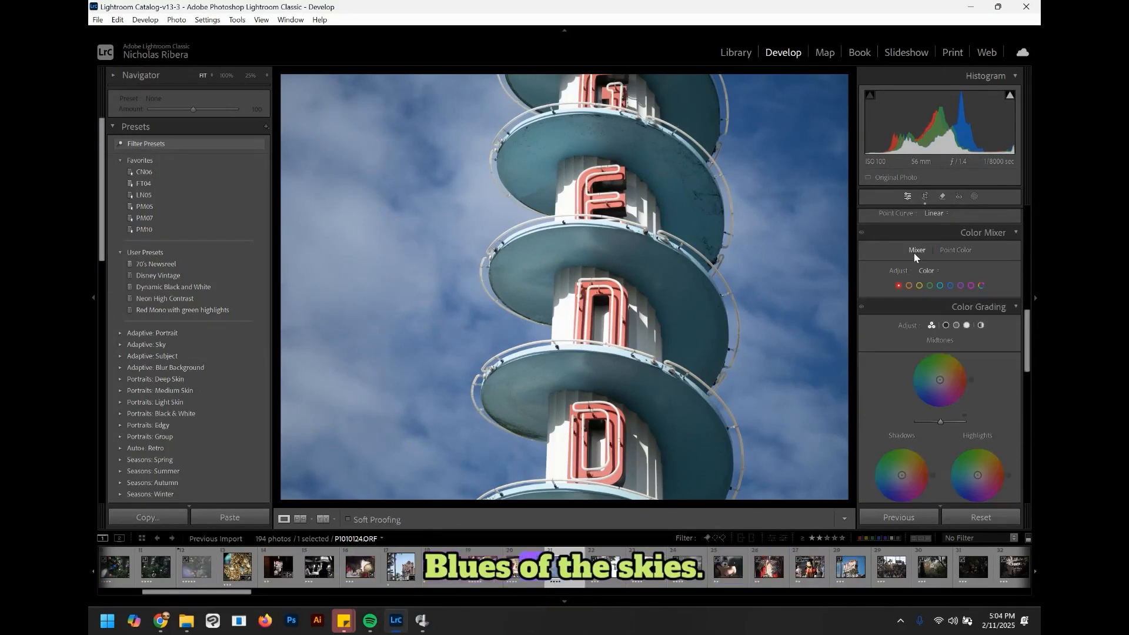
{"action": "left_click", "coordinate": [948, 286]}
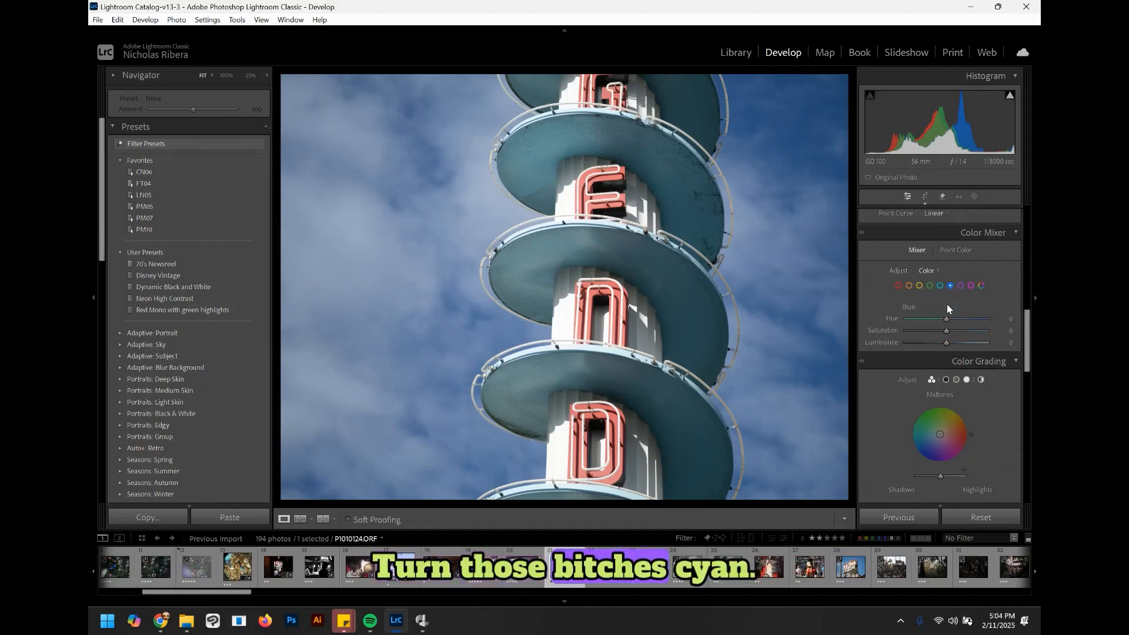
{"action": "mouse_move", "coordinate": [948, 319]}
{"action": "left_mouse_down"}
{"action": "mouse_move", "coordinate": [930, 320]}
{"action": "mouse_move", "coordinate": [937, 343]}
{"action": "mouse_move", "coordinate": [955, 331]}
{"action": "mouse_move", "coordinate": [934, 319]}
{"action": "left_mouse_up"}
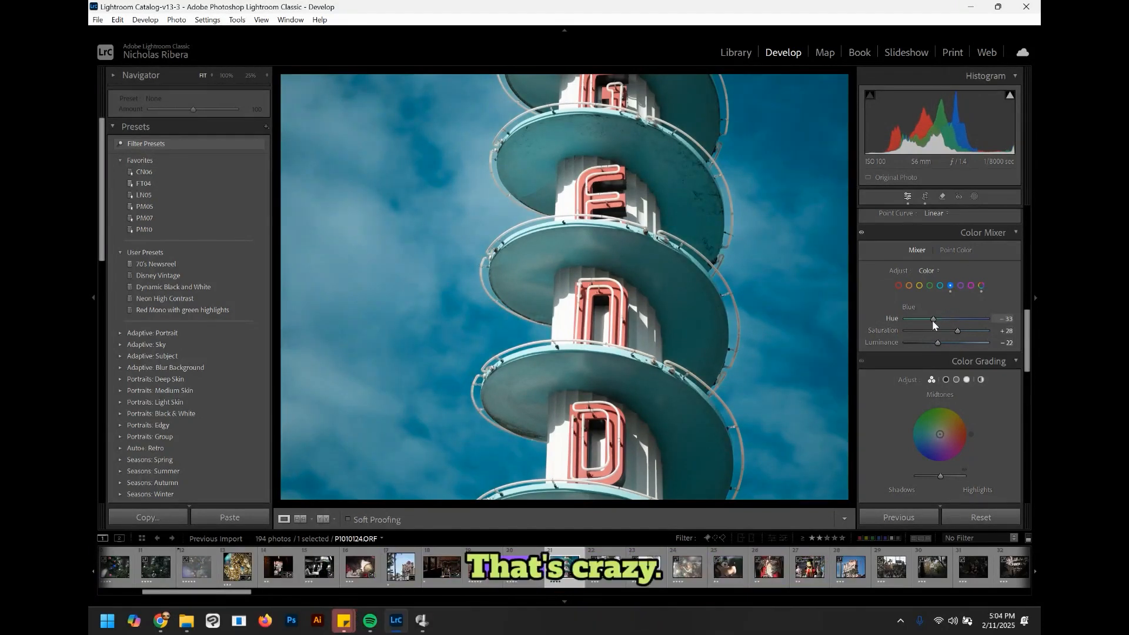
{"action": "left_click", "coordinate": [939, 286]}
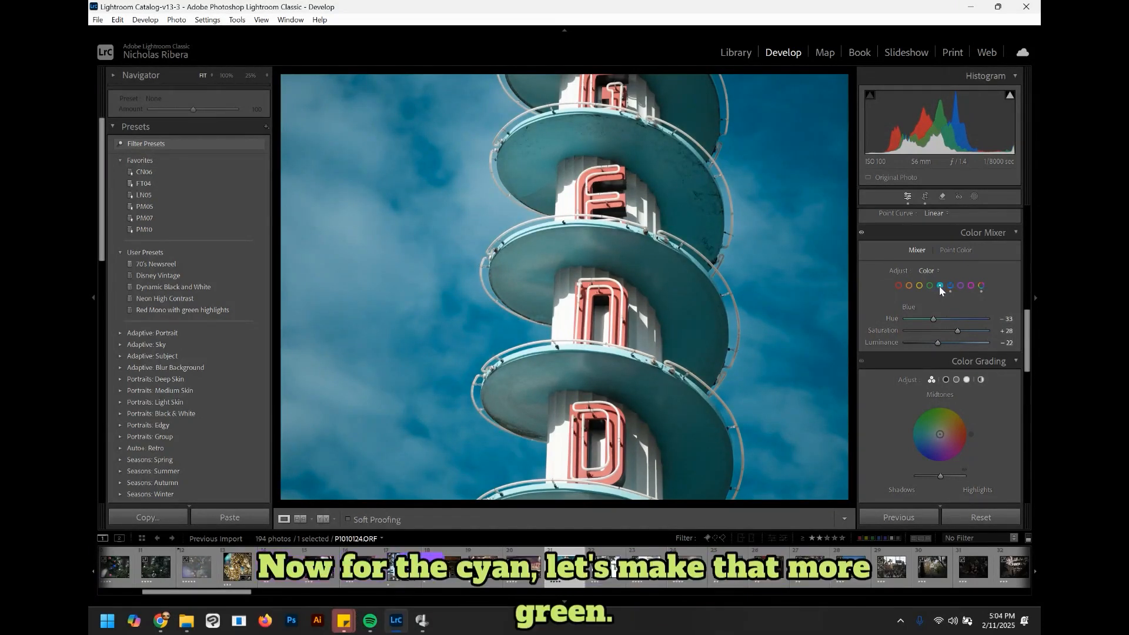
{"action": "left_click_drag", "start_coordinate": [947, 320], "coordinate": [918, 301]}
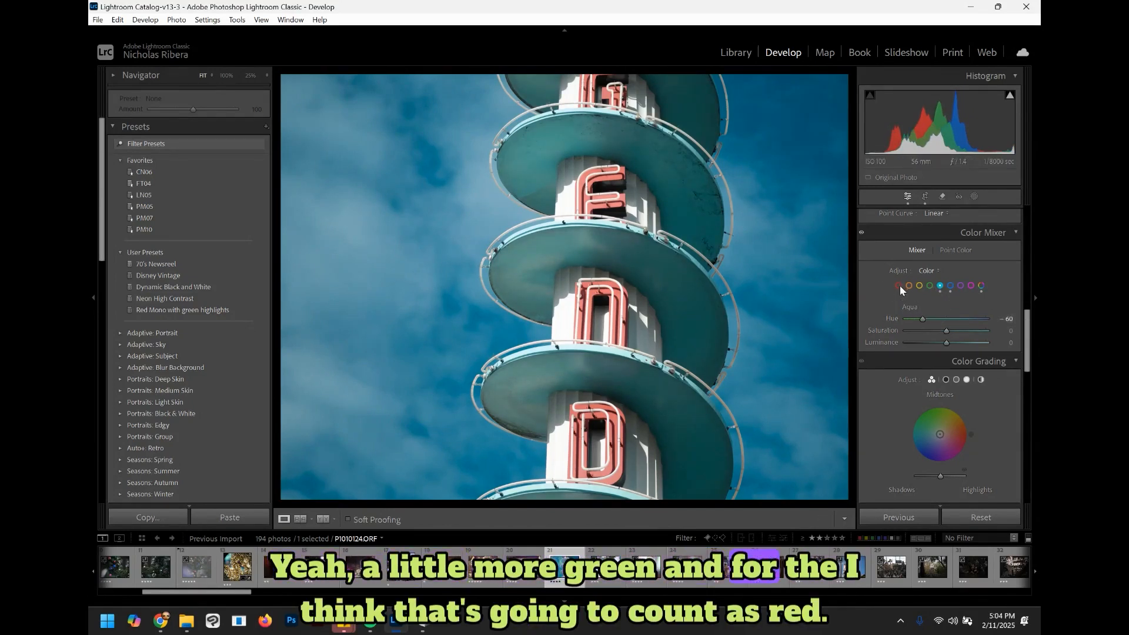
Step: Set the Red color mixer values to Saturation +37, Luminance -24 and Hue +1
{"action": "left_click", "coordinate": [898, 286]}
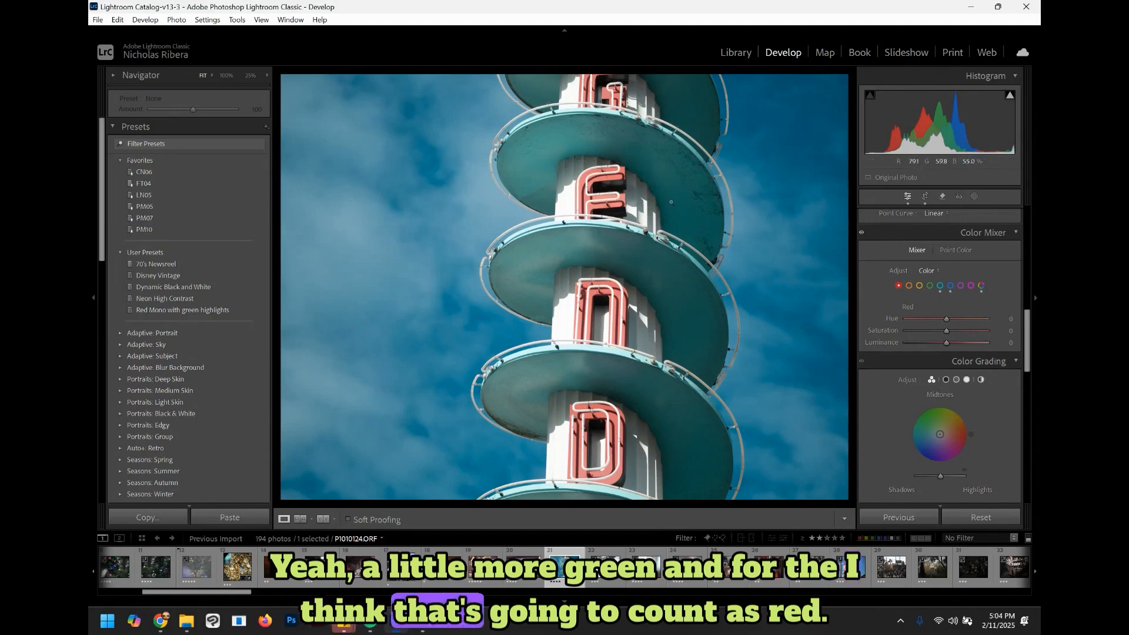
{"action": "left_click_drag", "start_coordinate": [946, 331], "coordinate": [960, 340]}
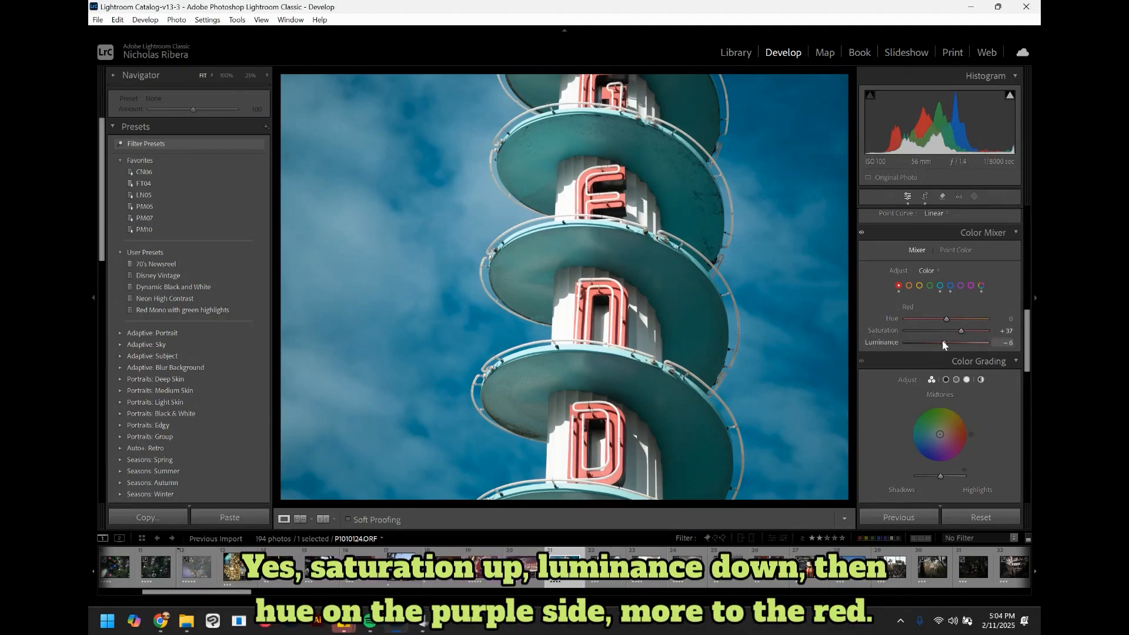
{"action": "left_click_drag", "start_coordinate": [943, 343], "coordinate": [936, 342]}
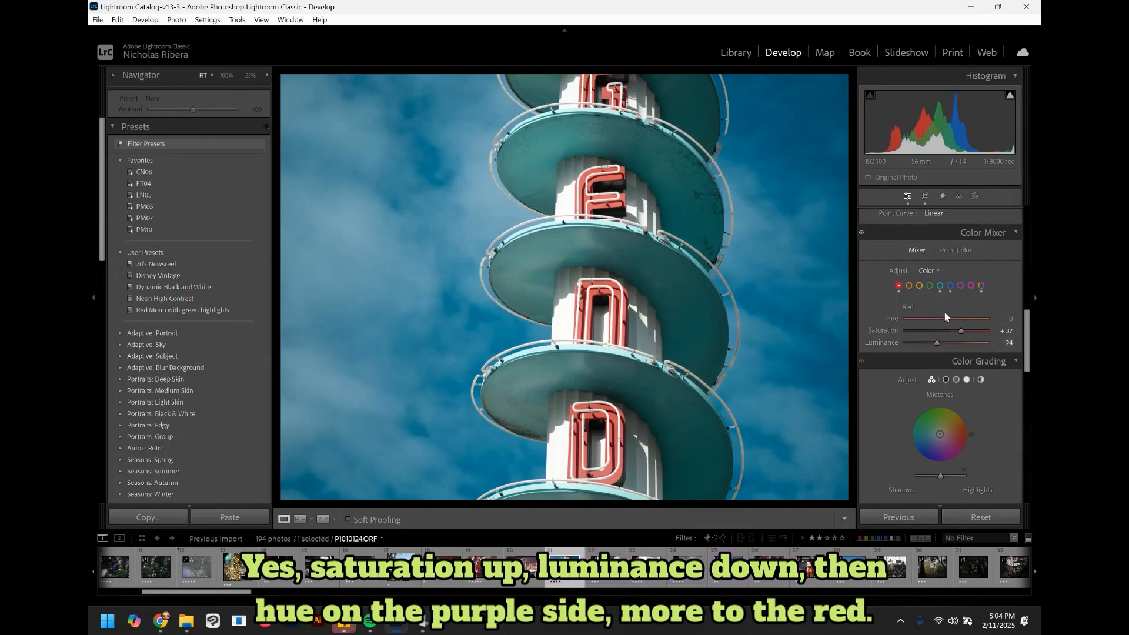
{"action": "mouse_move", "coordinate": [938, 320]}
{"action": "left_mouse_down"}
{"action": "mouse_move", "coordinate": [922, 316]}
{"action": "mouse_move", "coordinate": [958, 317]}
{"action": "mouse_move", "coordinate": [946, 316]}
{"action": "left_mouse_up"}
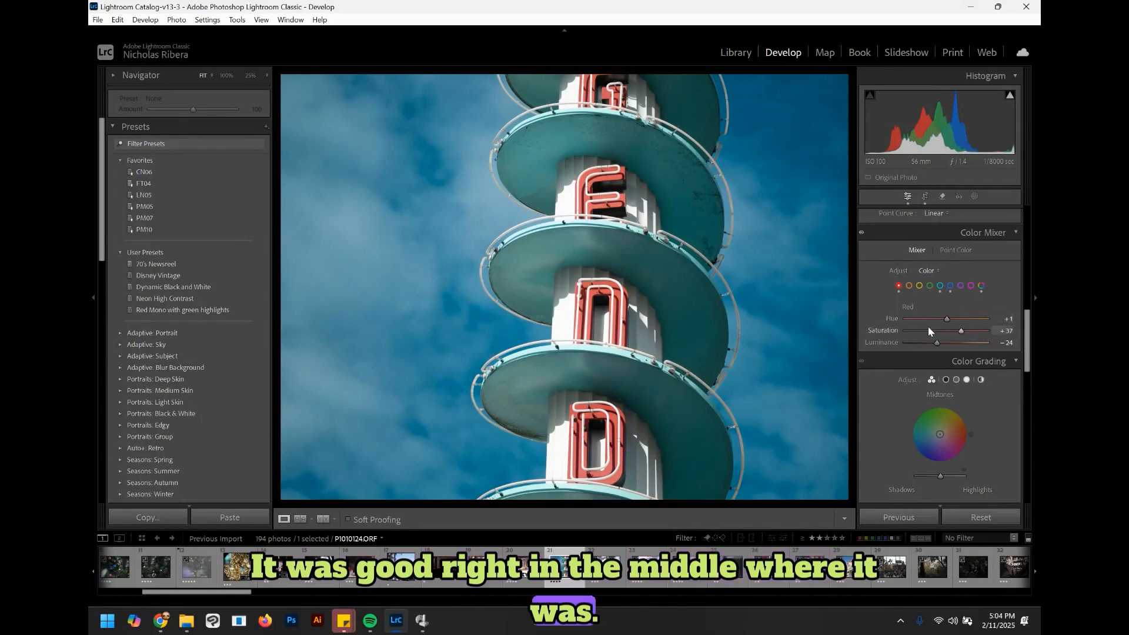
Step: In Color Grading, tint the shadows yellow to about Hue 73, Saturation 39
{"action": "left_click", "coordinate": [1030, 351]}
{"action": "left_click", "coordinate": [1031, 356]}
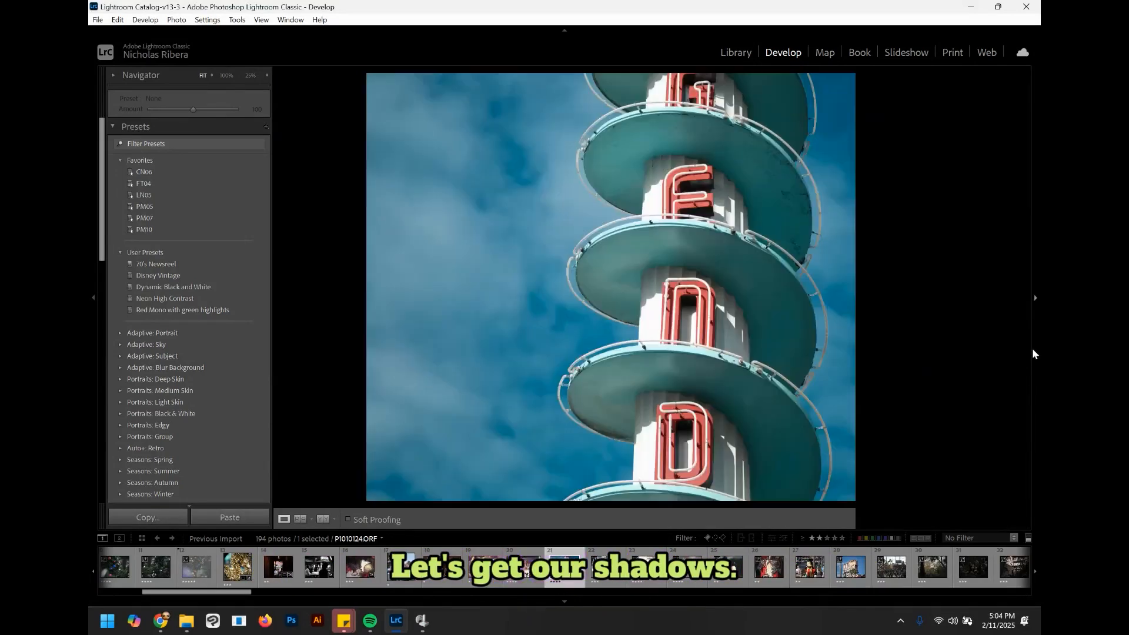
{"action": "scroll", "coordinate": [1006, 364], "scroll_direction": "down", "scroll_amount": 3}
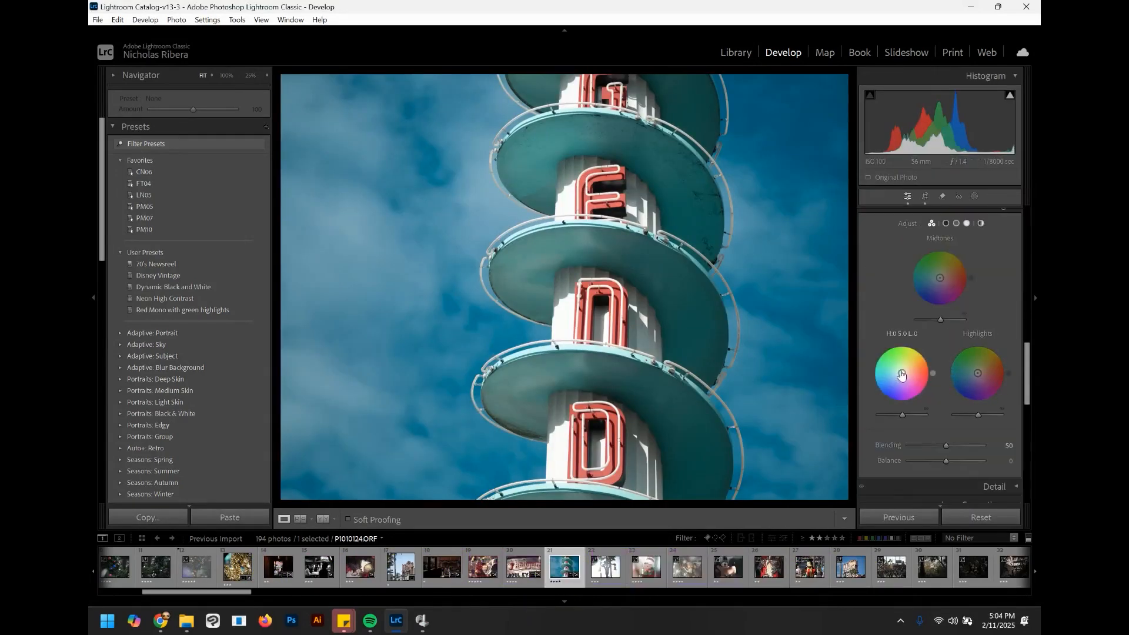
{"action": "left_click_drag", "start_coordinate": [911, 374], "coordinate": [911, 346]}
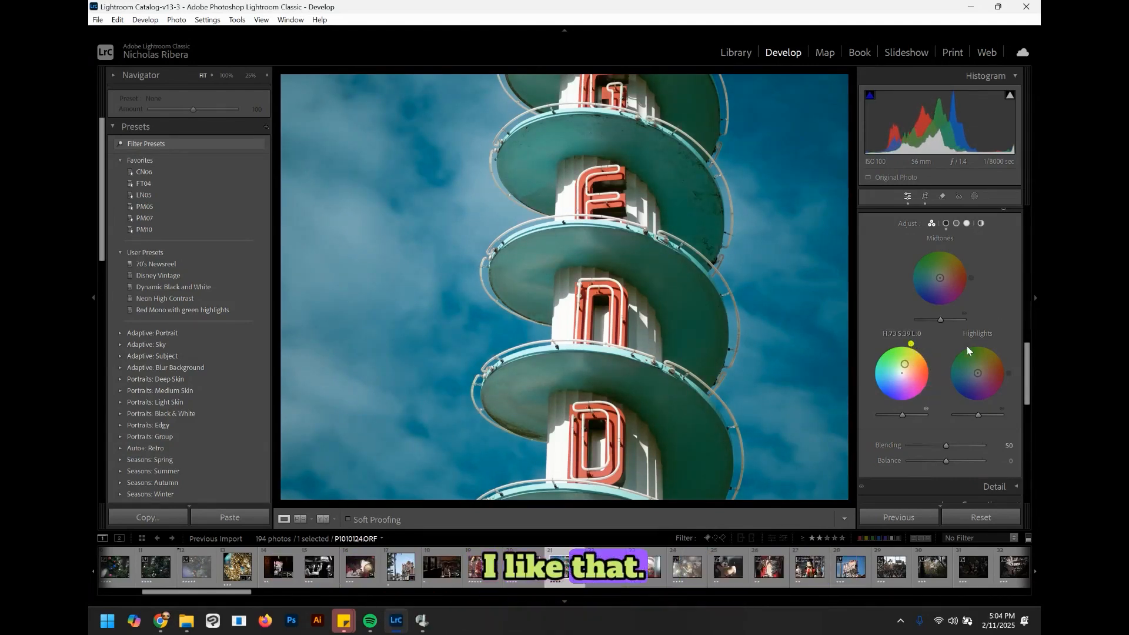
Step: Push the highlights wheel toward blue, then undo that change
{"action": "mouse_move", "coordinate": [977, 373]}
{"action": "left_mouse_down"}
{"action": "mouse_move", "coordinate": [1009, 368]}
{"action": "mouse_move", "coordinate": [965, 383]}
{"action": "left_mouse_up"}
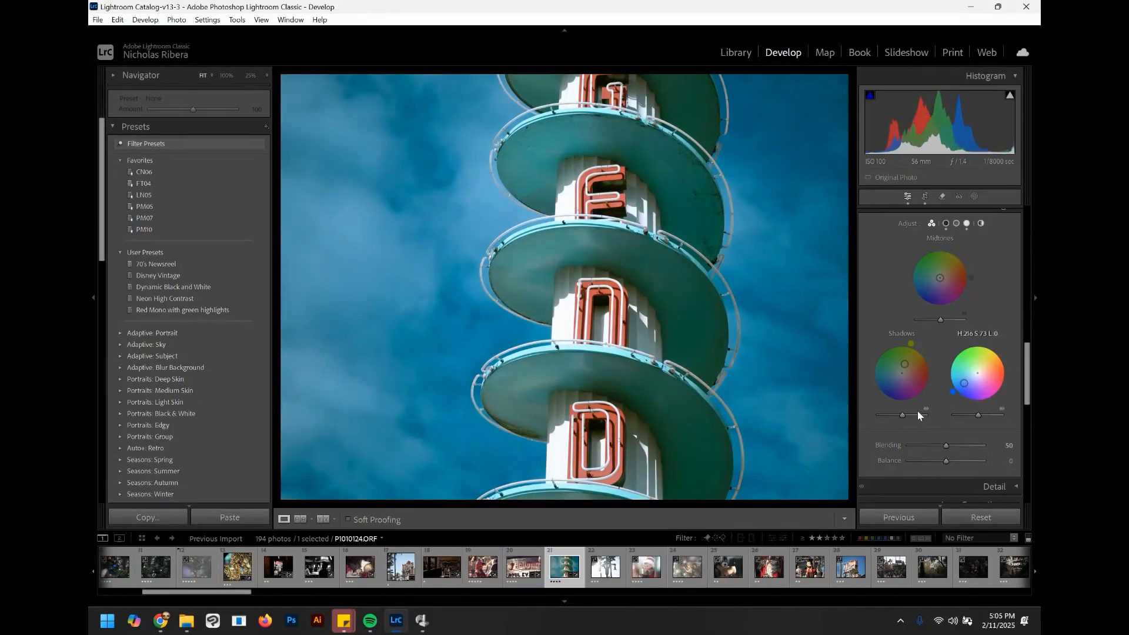
{"action": "key", "text": "ctrl+z"}
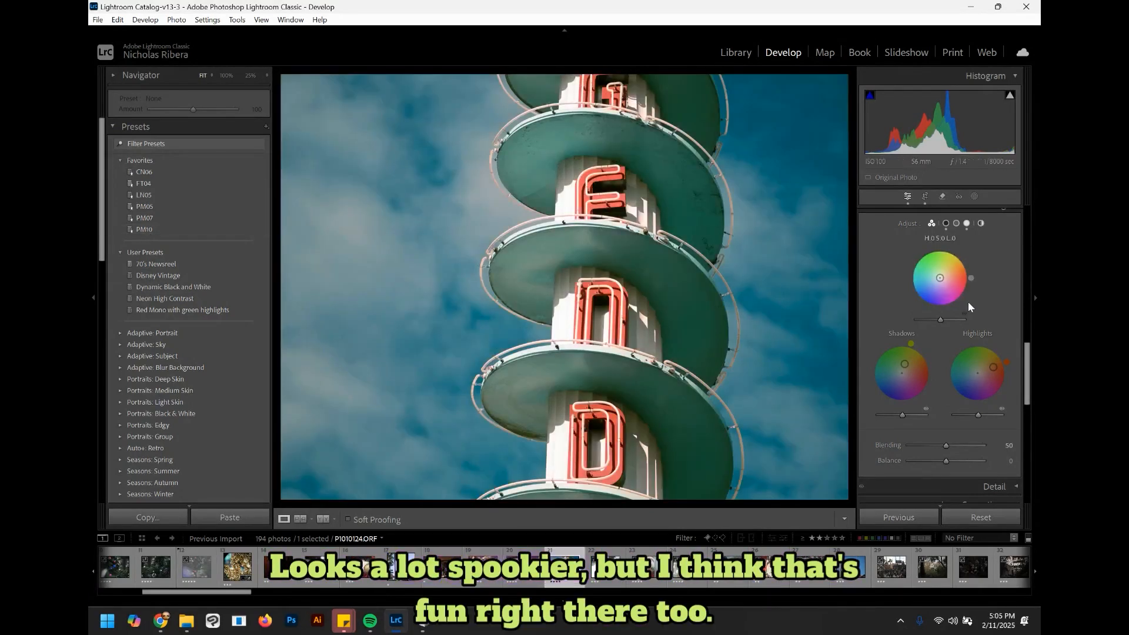
Step: Raise the Whites slider in the Basic panel slightly
{"action": "scroll", "coordinate": [935, 386], "scroll_direction": "up", "scroll_amount": 10}
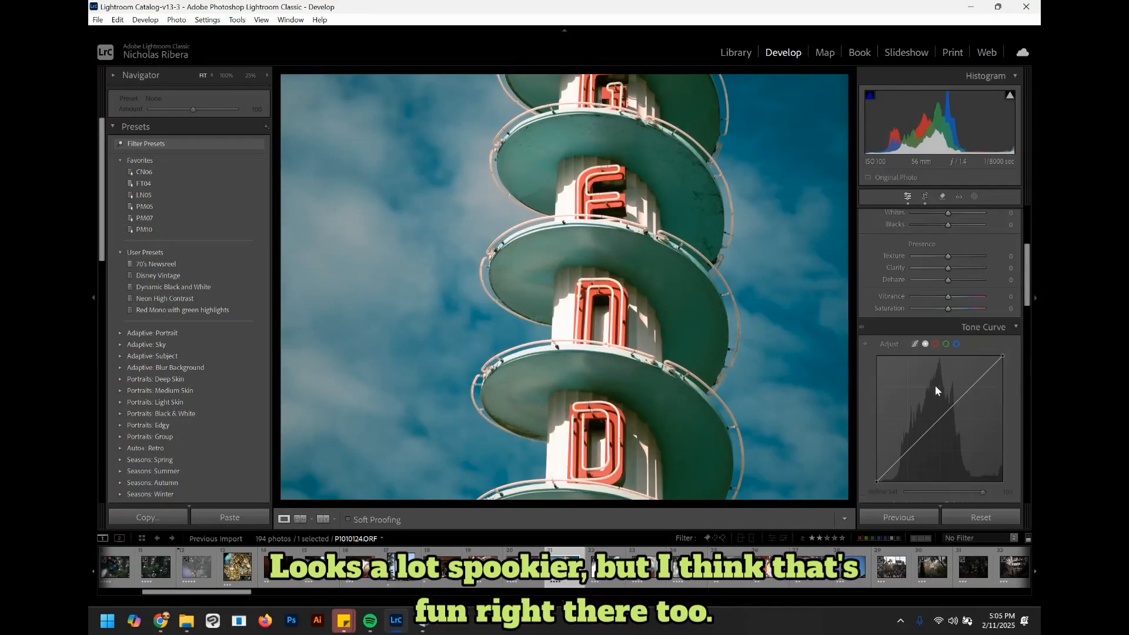
{"action": "scroll", "coordinate": [936, 386], "scroll_direction": "up", "scroll_amount": 4}
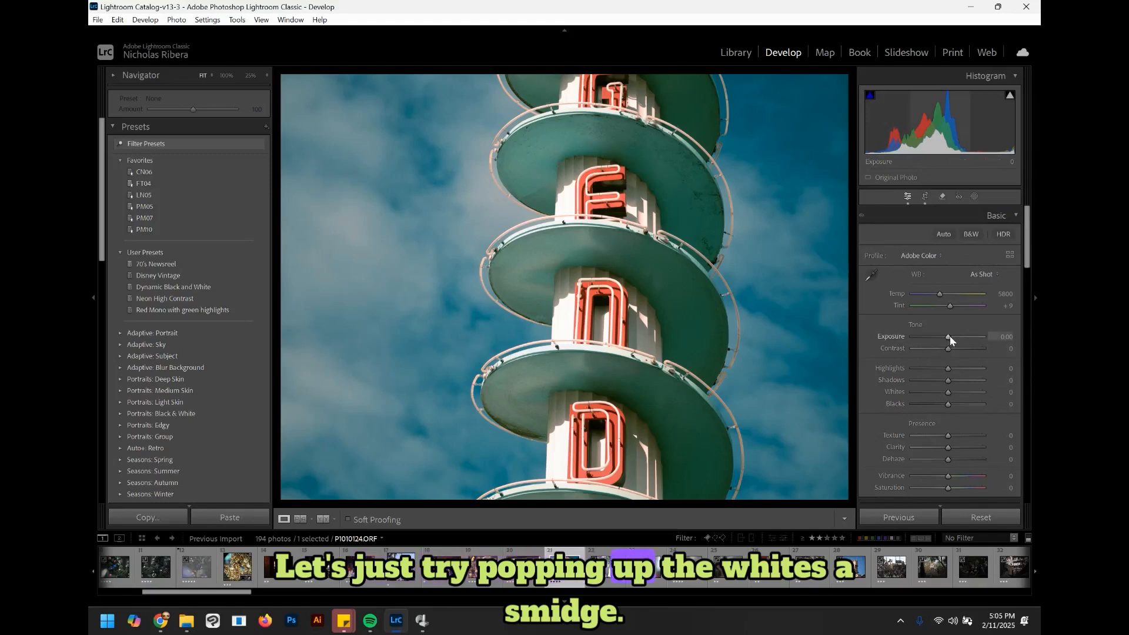
{"action": "left_click_drag", "start_coordinate": [947, 393], "coordinate": [969, 390]}
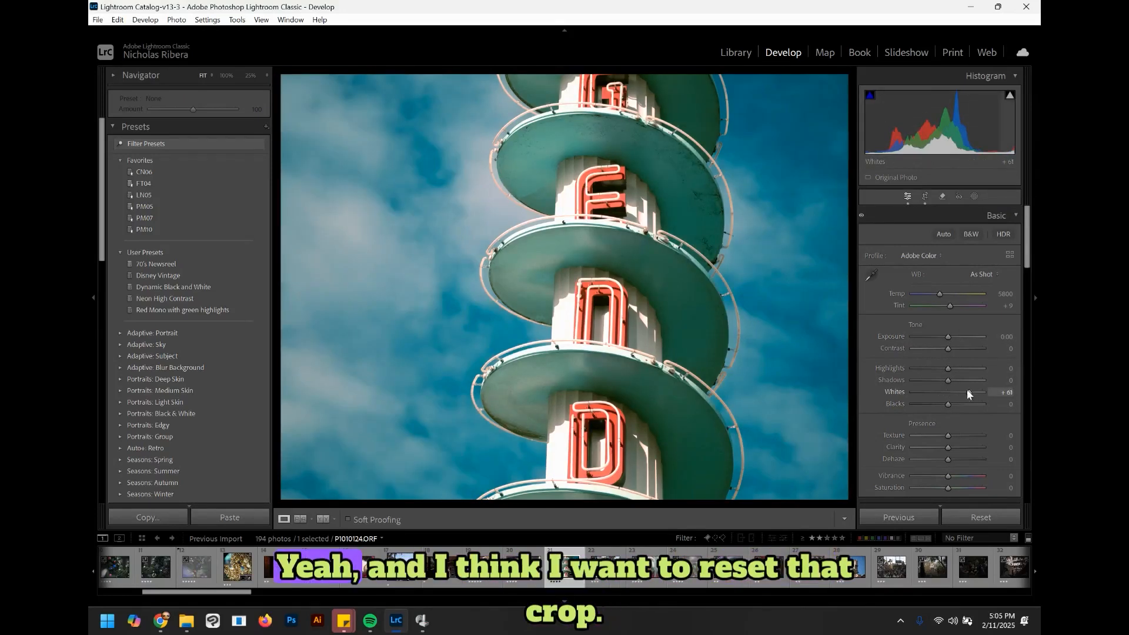
Step: Reset the photo's crop and straightening, then recrop it to a 1 x 1 square aspect ratio
{"action": "left_click", "coordinate": [924, 196]}
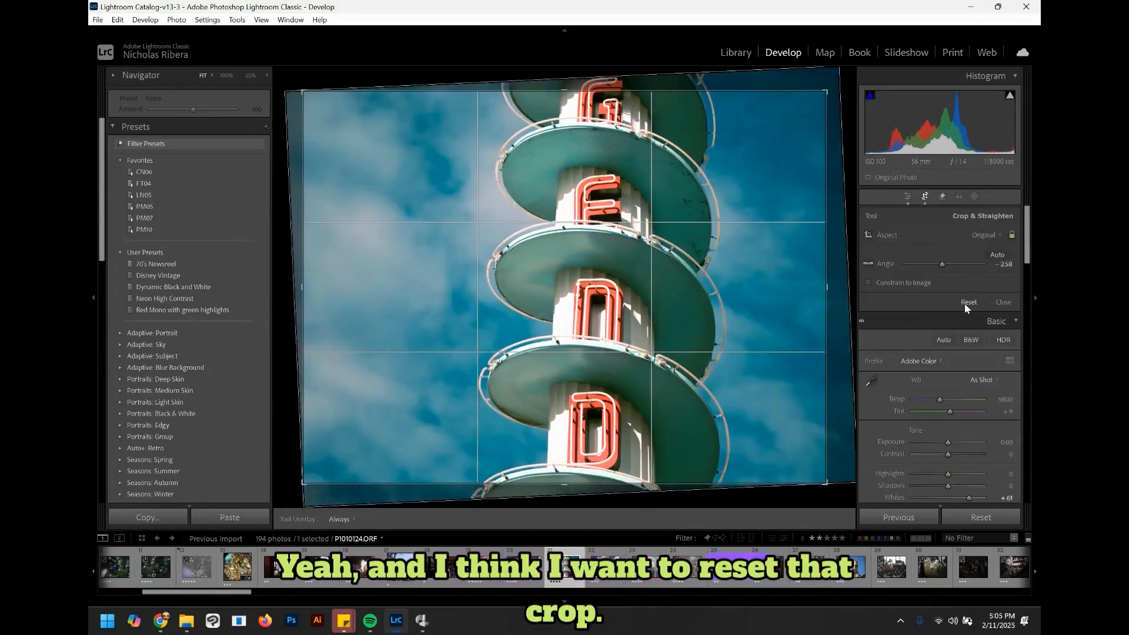
{"action": "left_click", "coordinate": [966, 300]}
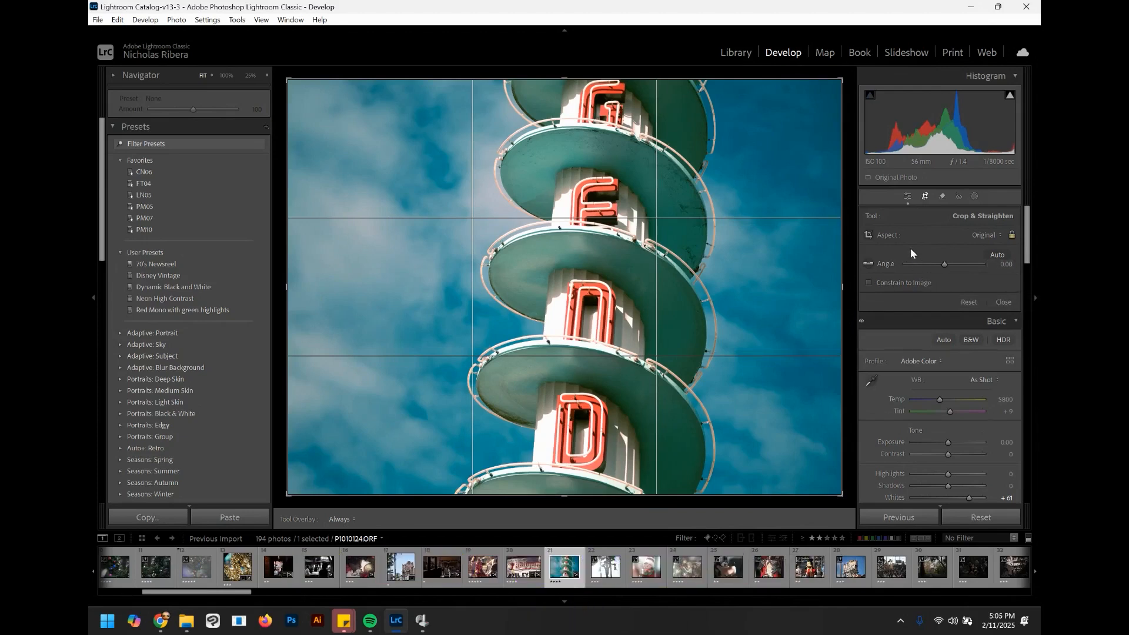
{"action": "left_click", "coordinate": [987, 235]}
{"action": "left_click", "coordinate": [919, 294]}
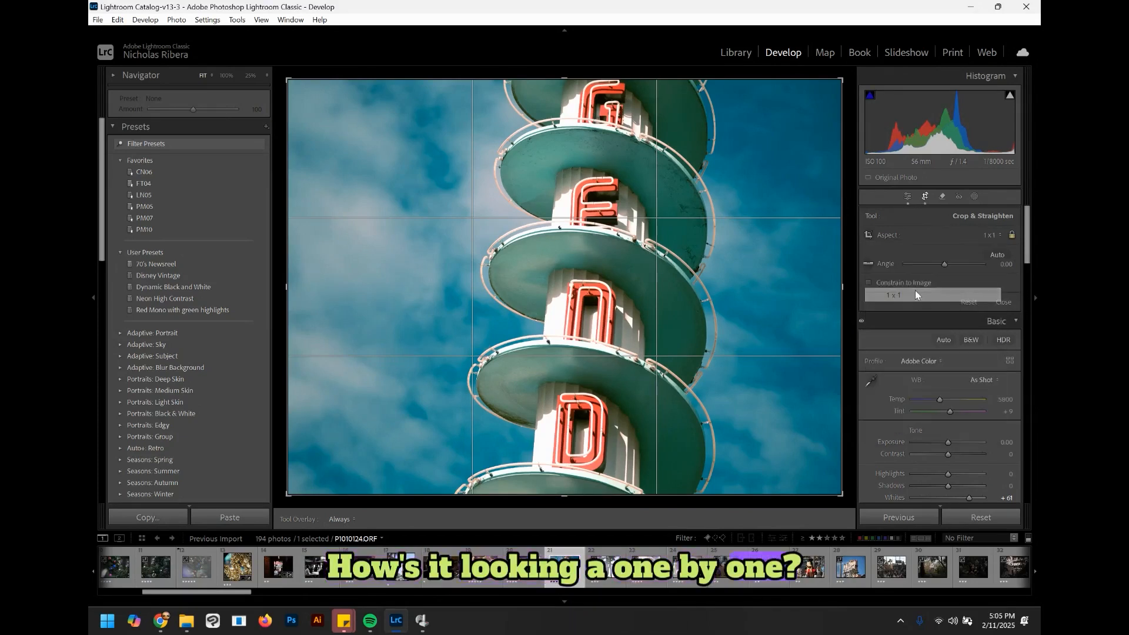
{"action": "key", "text": "Return"}
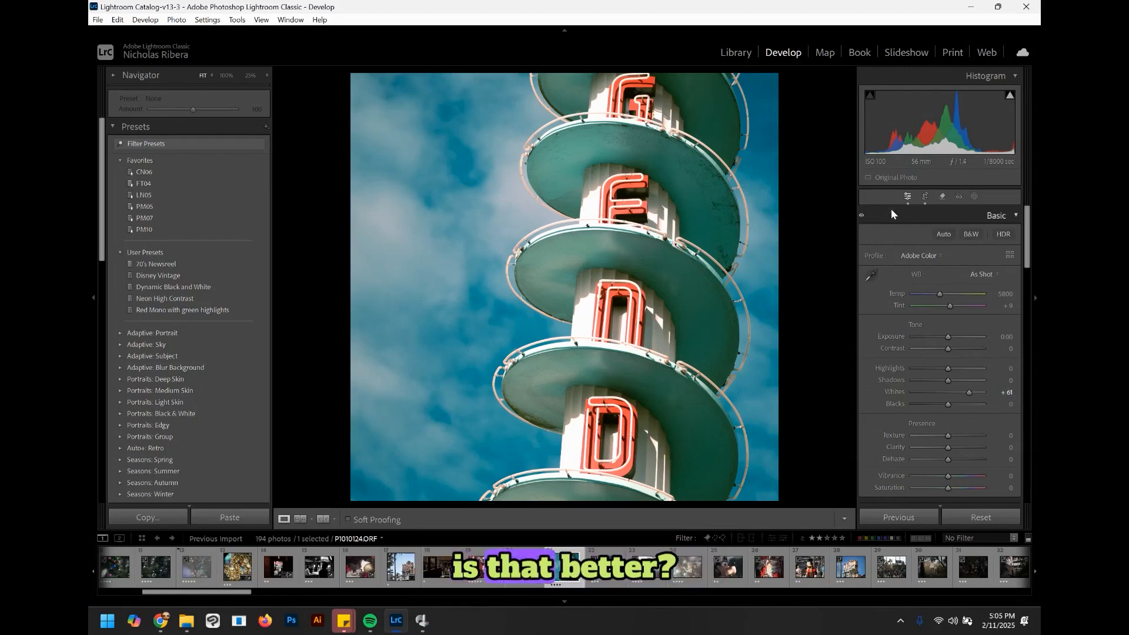
Step: Rate the edited photo five stars
{"action": "key", "text": "5"}
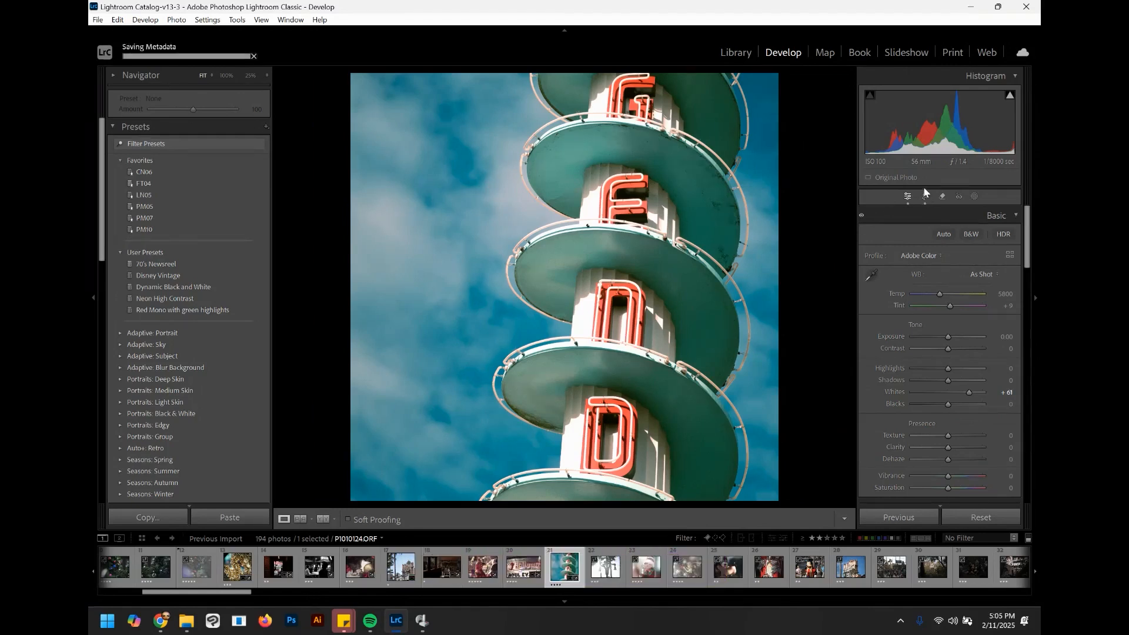
{"action": "key", "text": "5"}
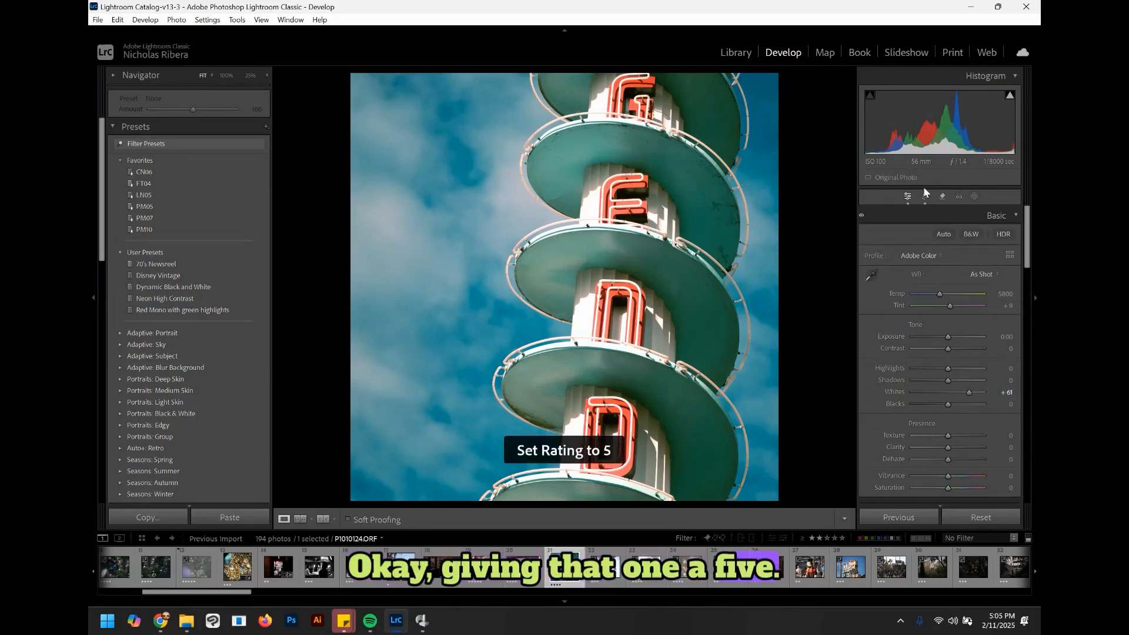